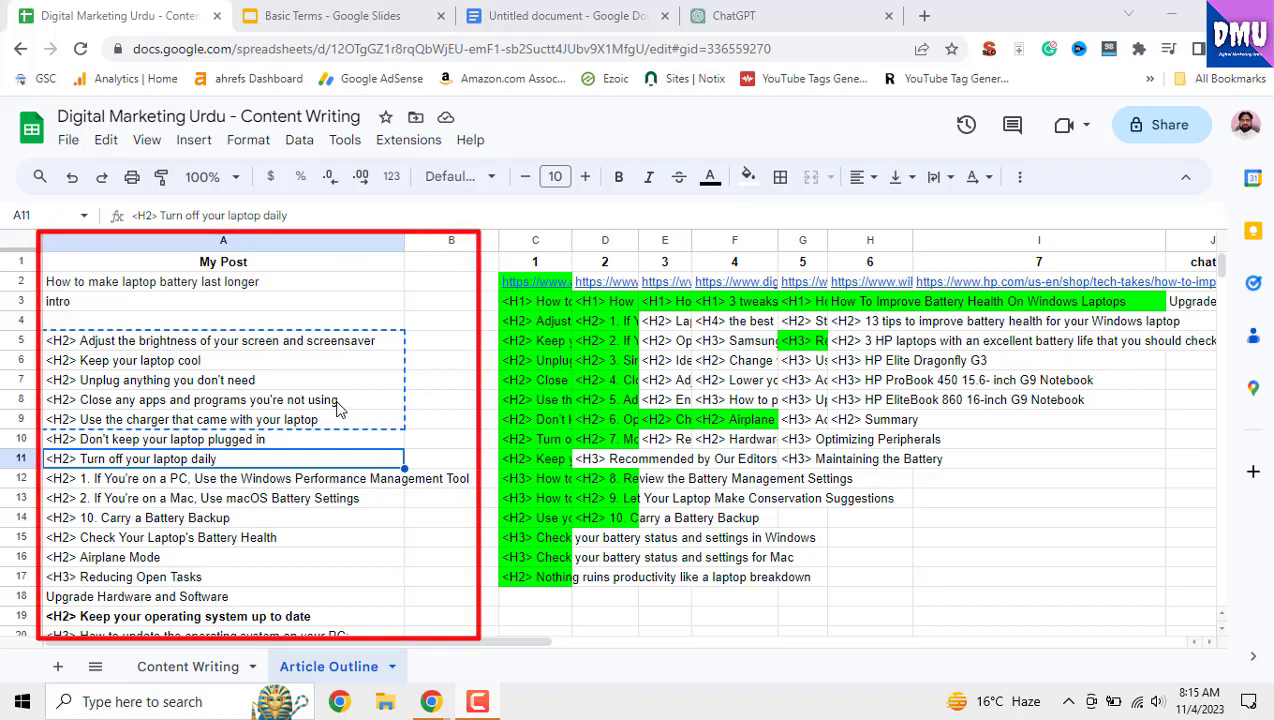
- In the Basic Terms slides, replace the exact keyword in the title prompt with "How to make laptop battery last longer"
{"action": "left_click", "coordinate": [337, 400]}
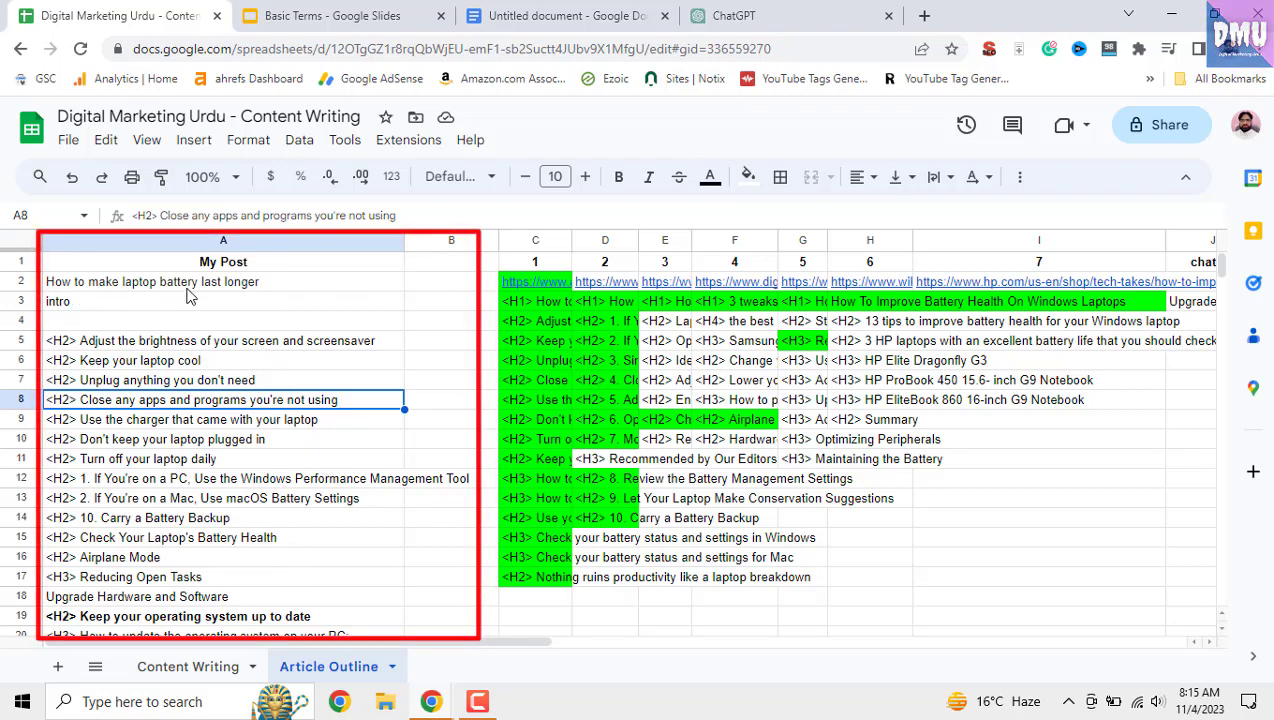
{"action": "left_click", "coordinate": [301, 20]}
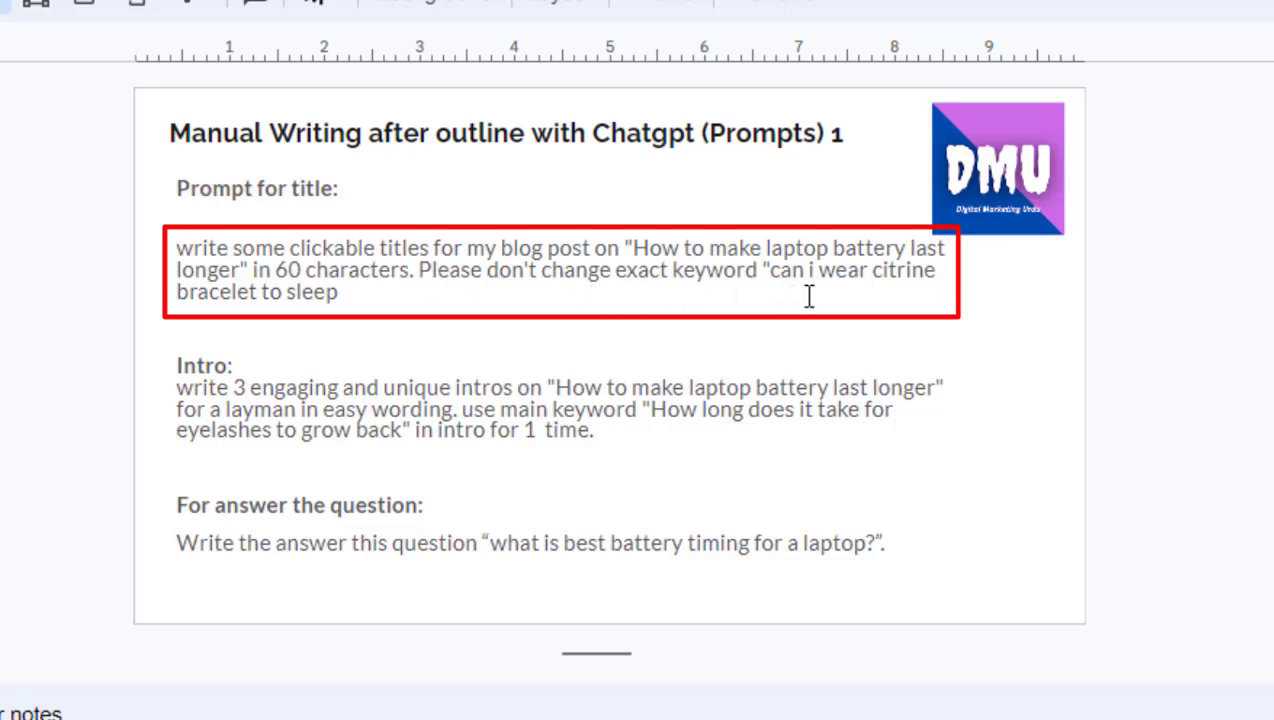
{"action": "left_click_drag", "start_coordinate": [632, 250], "coordinate": [241, 270]}
{"action": "key", "text": "ctrl+c"}
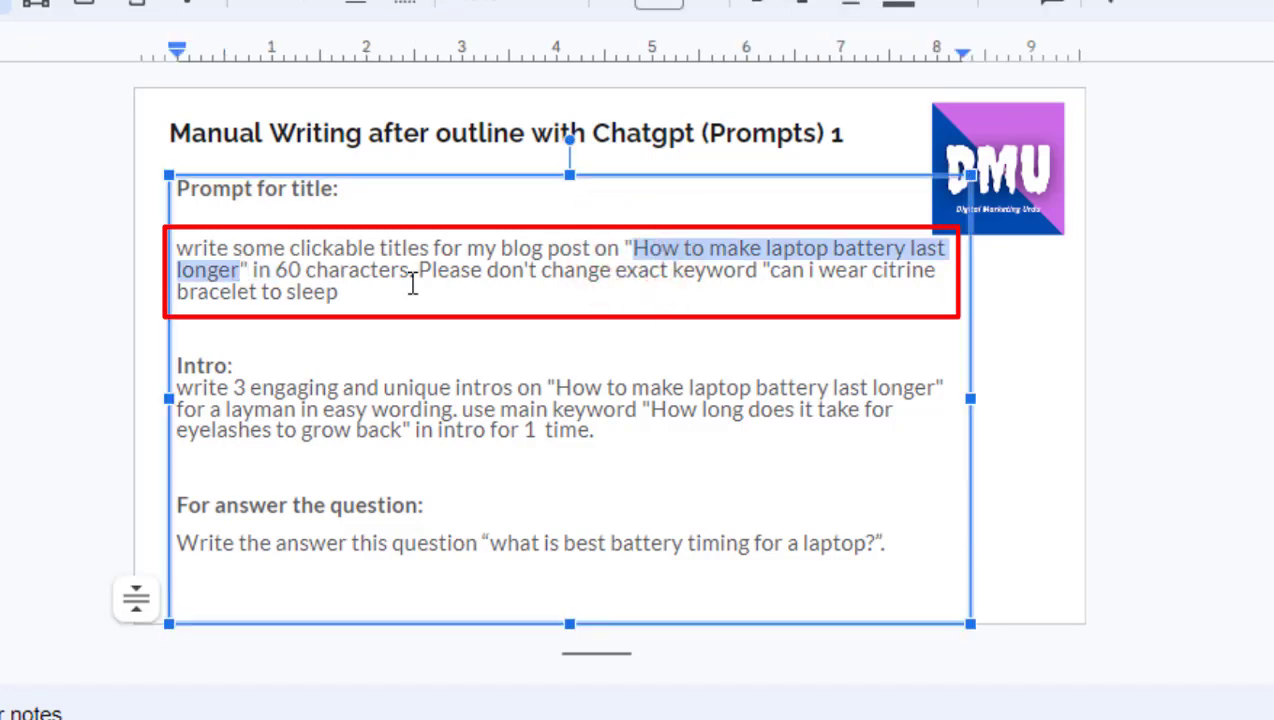
{"action": "left_click_drag", "start_coordinate": [768, 272], "coordinate": [395, 284]}
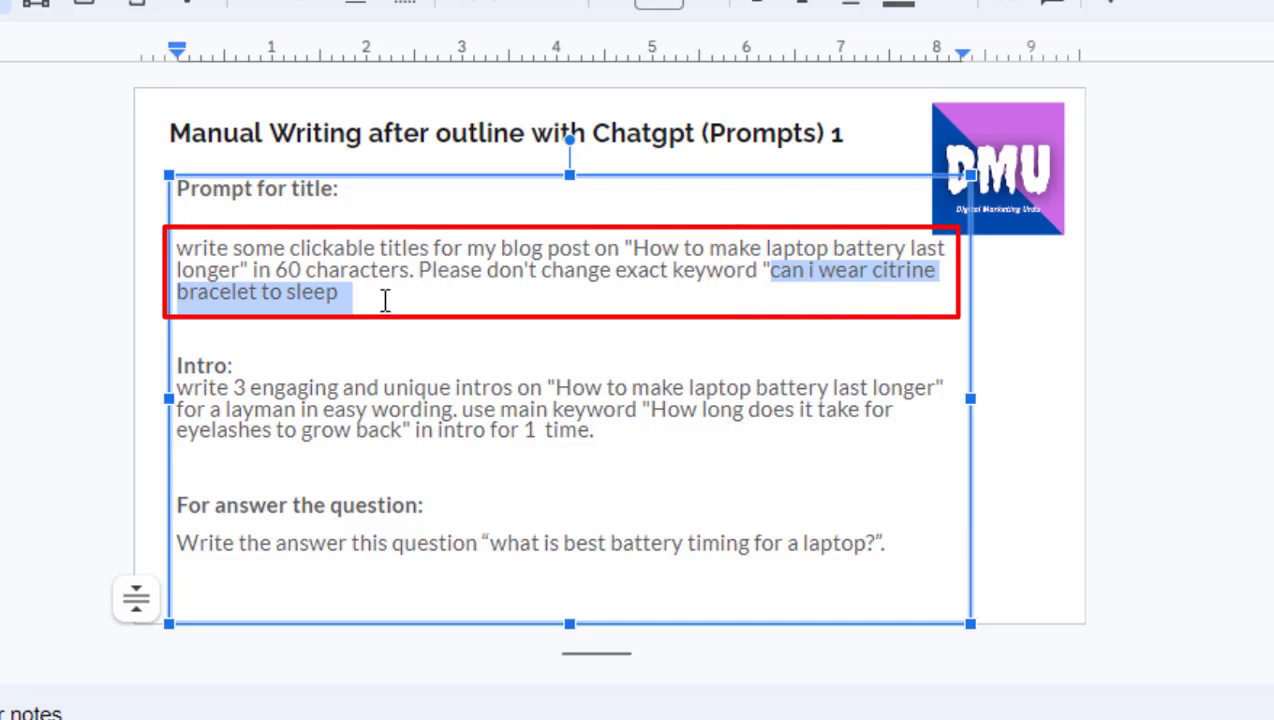
{"action": "key", "text": "ctrl+v"}
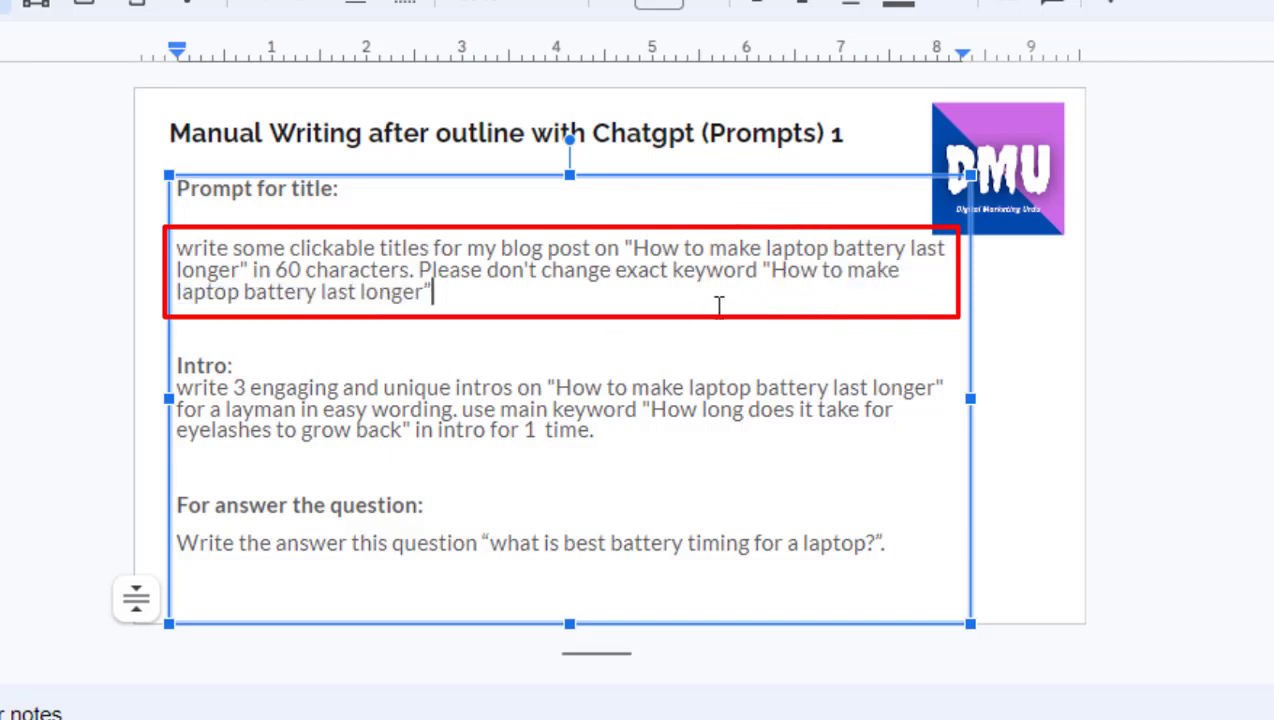
{"action": "left_click", "coordinate": [425, 290]}
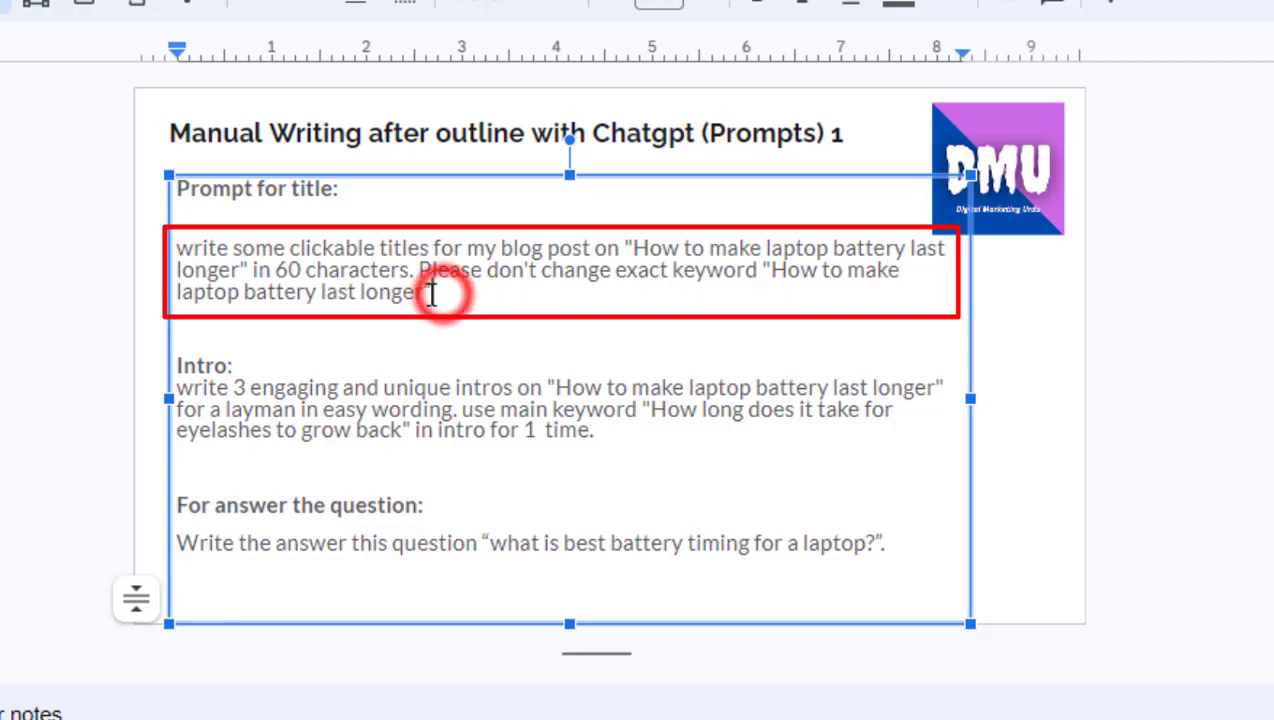
- Copy the whole title prompt from the slide into a new ChatGPT message and send it
{"action": "left_click_drag", "start_coordinate": [291, 283], "coordinate": [176, 250]}
{"action": "key", "text": "ctrl+c"}
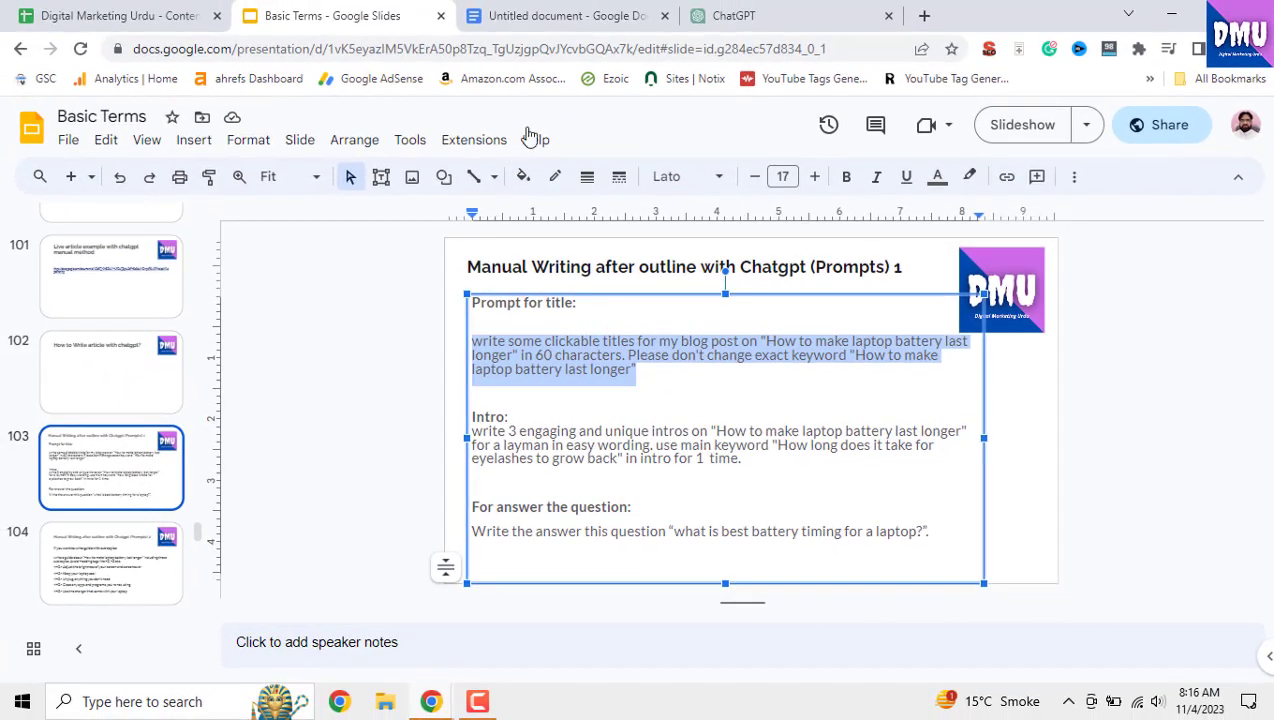
{"action": "left_click", "coordinate": [726, 16]}
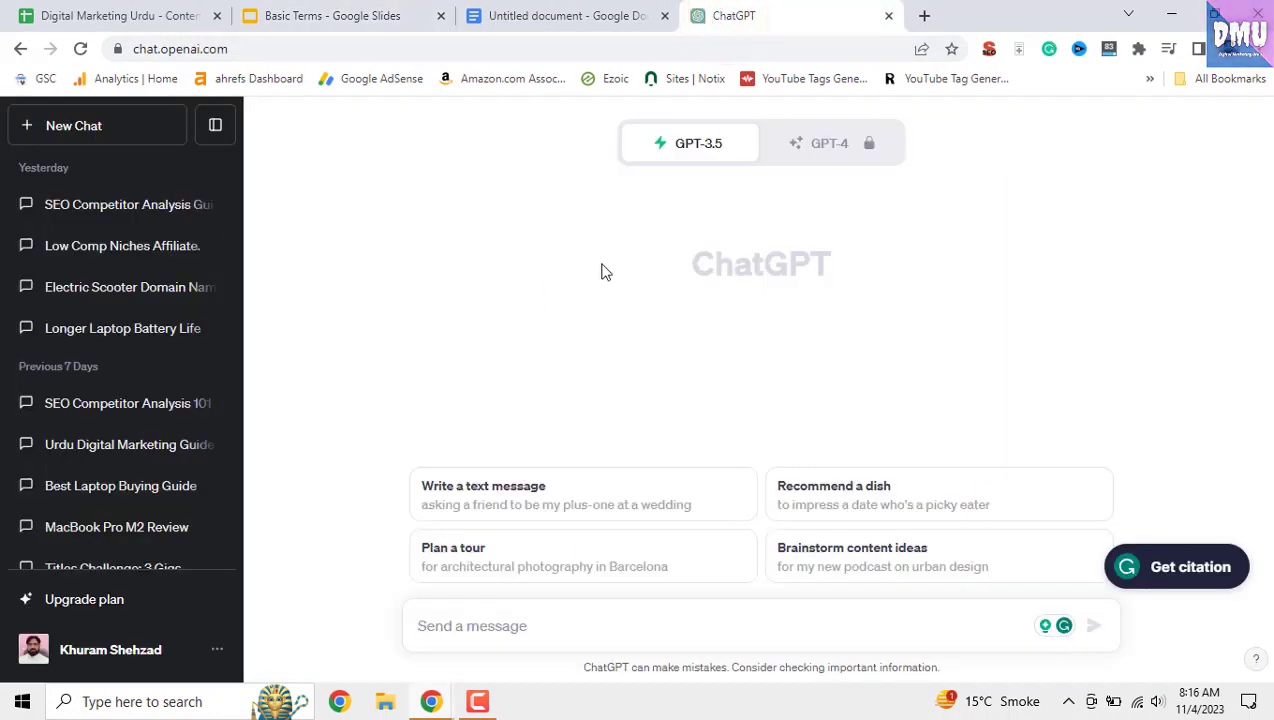
{"action": "left_click", "coordinate": [613, 605]}
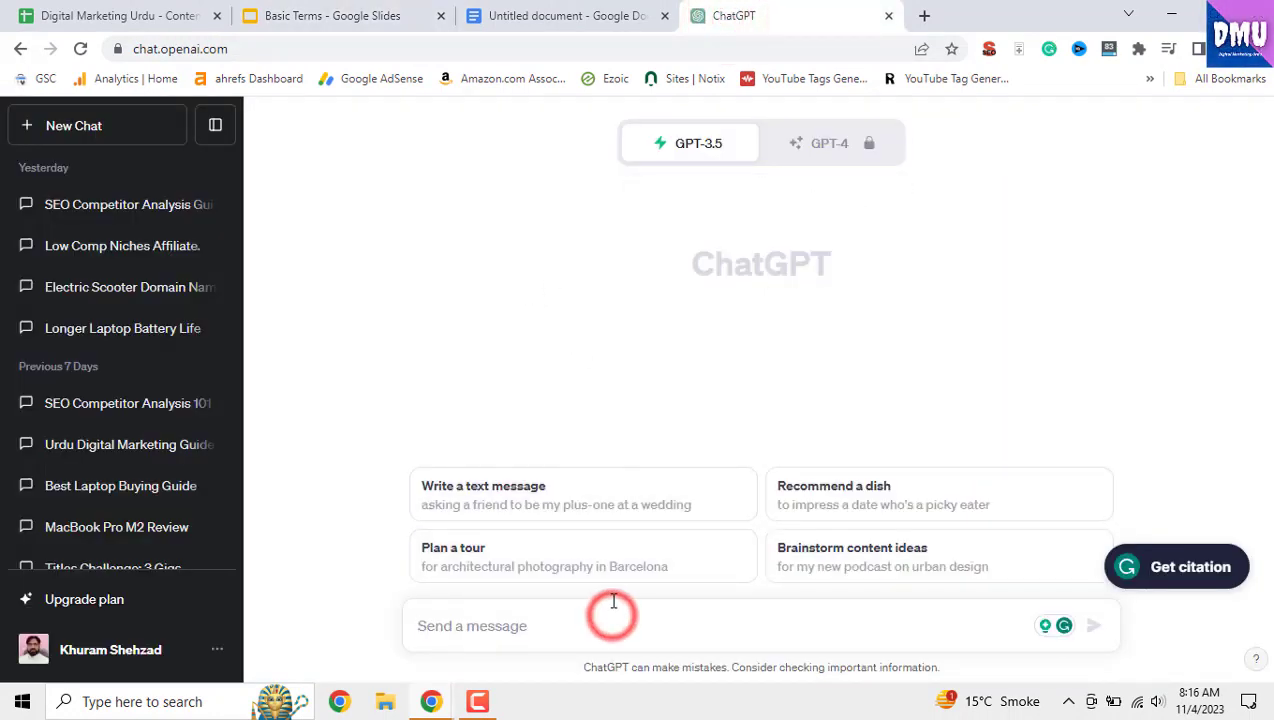
{"action": "key", "text": "ctrl+v"}
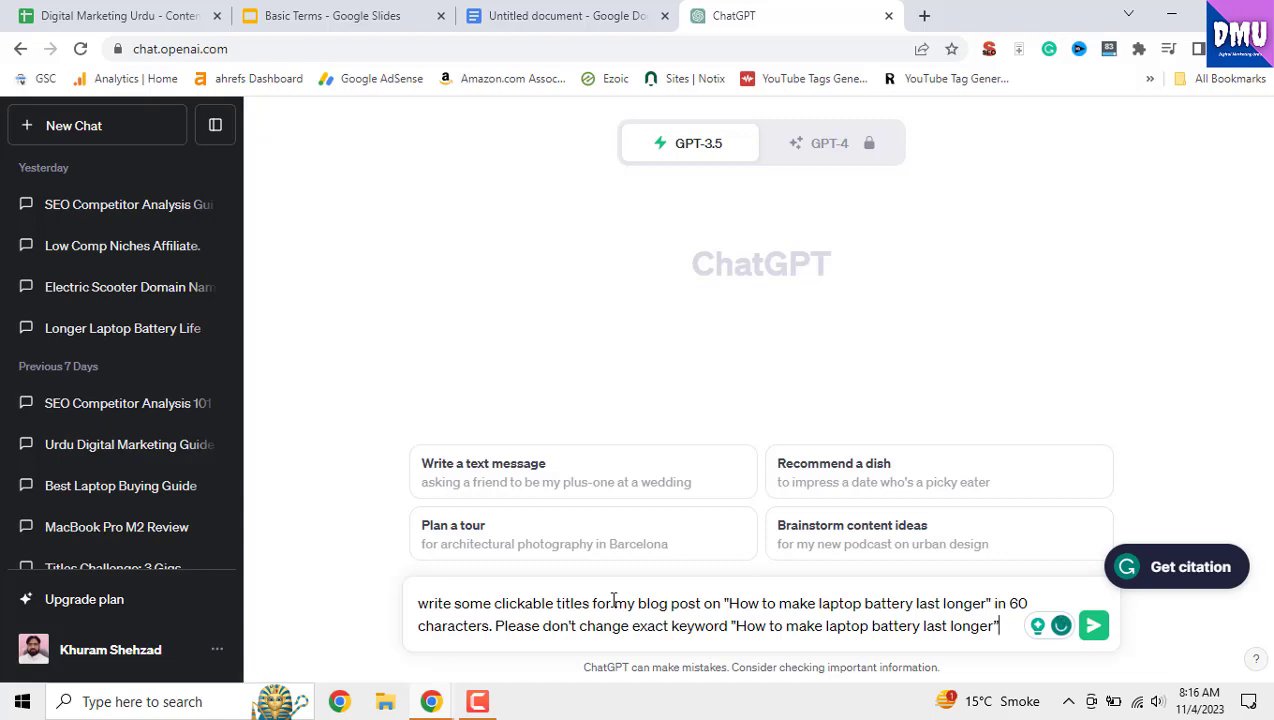
{"action": "key", "text": "Return"}
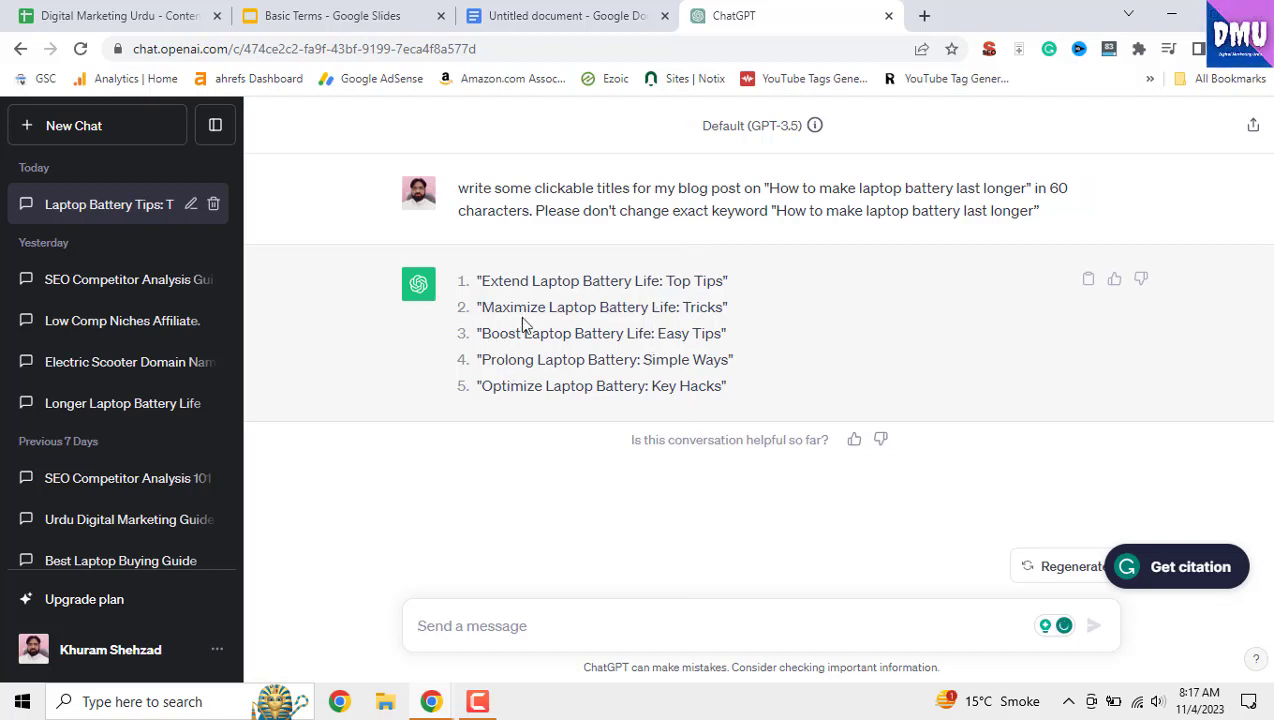
- Copy "How to make laptop battery last longer" from the ChatGPT prompt and rename the untitled Google Docs document with it
{"action": "left_click_drag", "start_coordinate": [769, 188], "coordinate": [1027, 197]}
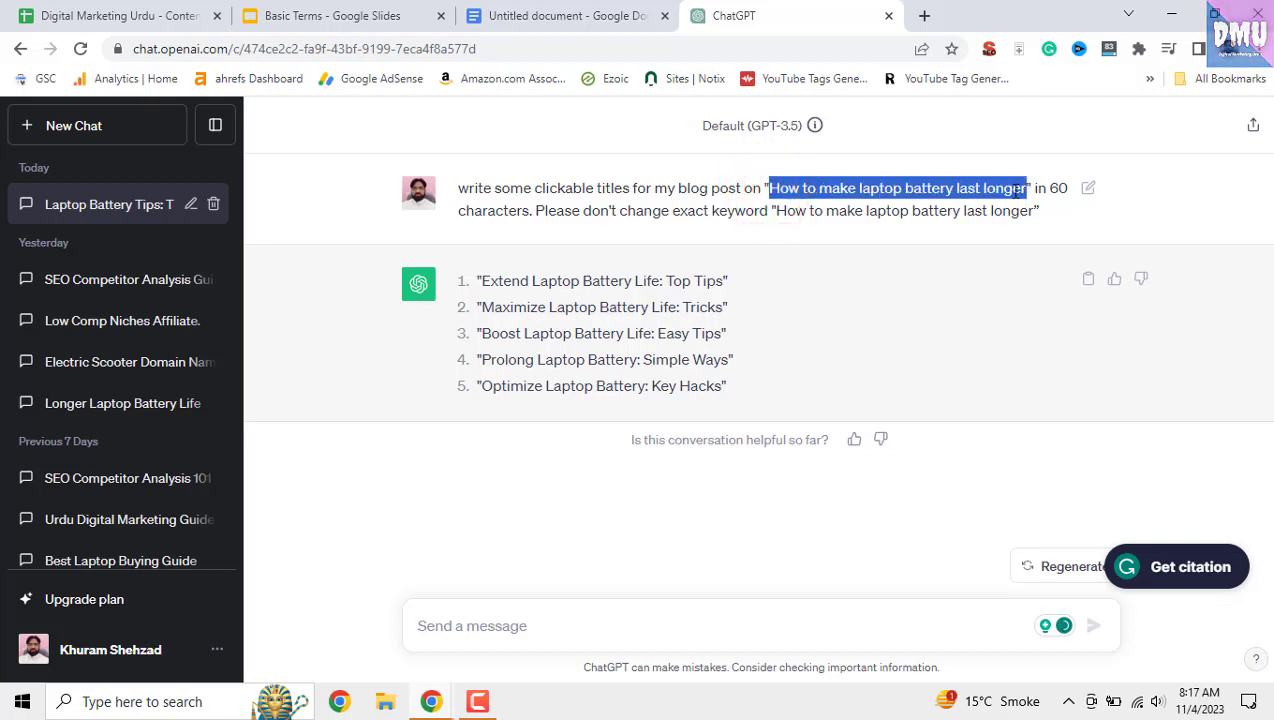
{"action": "right_click", "coordinate": [1027, 197]}
{"action": "left_click", "coordinate": [1022, 206]}
{"action": "left_click", "coordinate": [583, 14]}
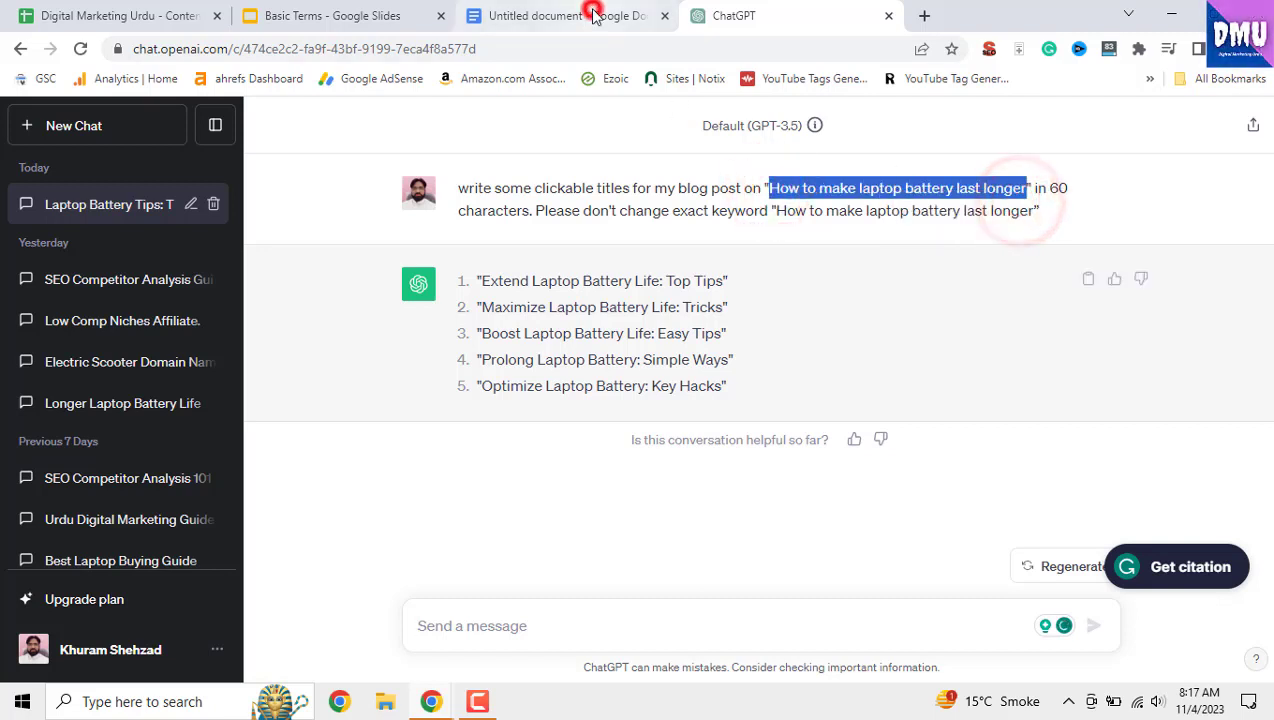
{"action": "left_click", "coordinate": [155, 116]}
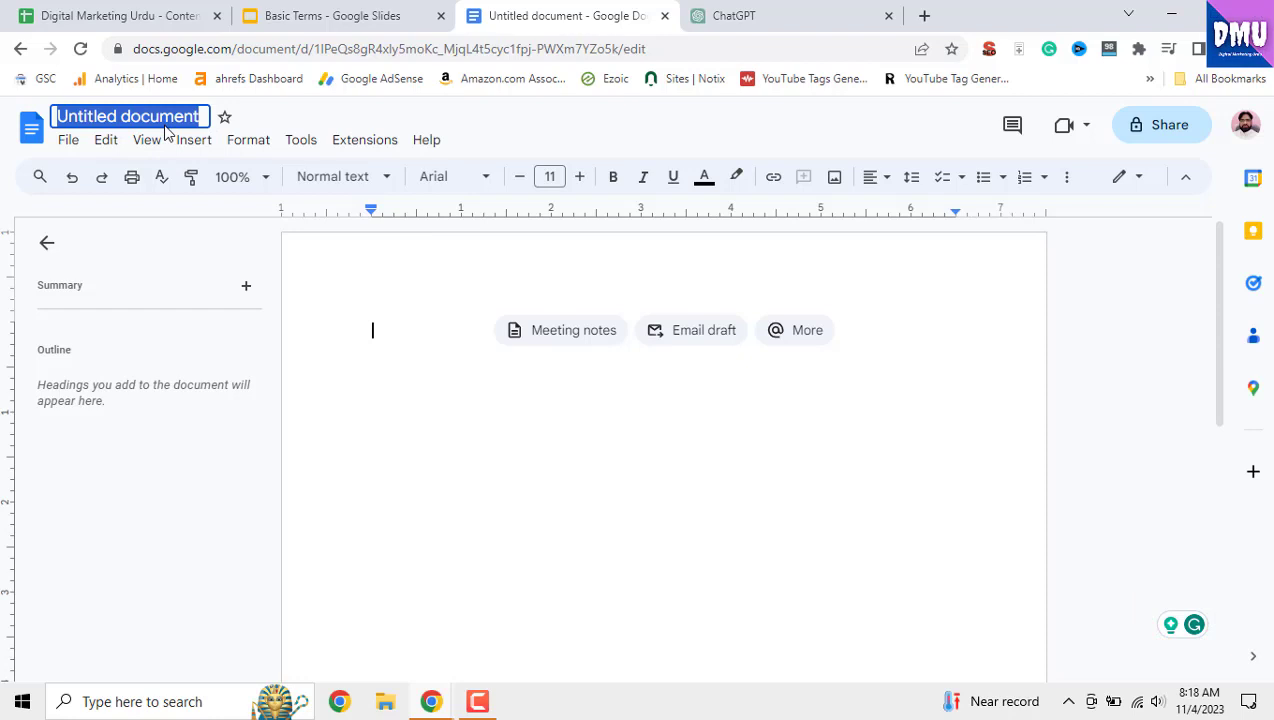
{"action": "key", "text": "ctrl+v"}
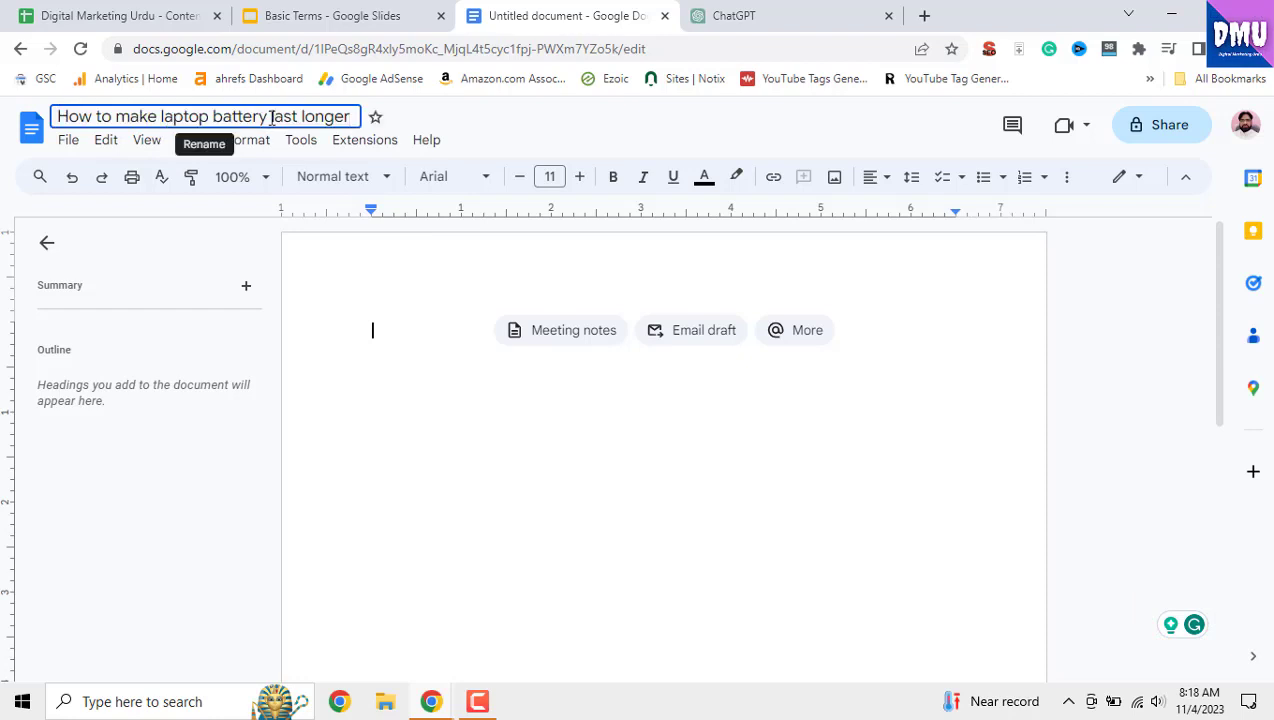
- Paste "How to make laptop battery last longer" into the document body and format it as Heading 1
{"action": "left_click", "coordinate": [455, 332]}
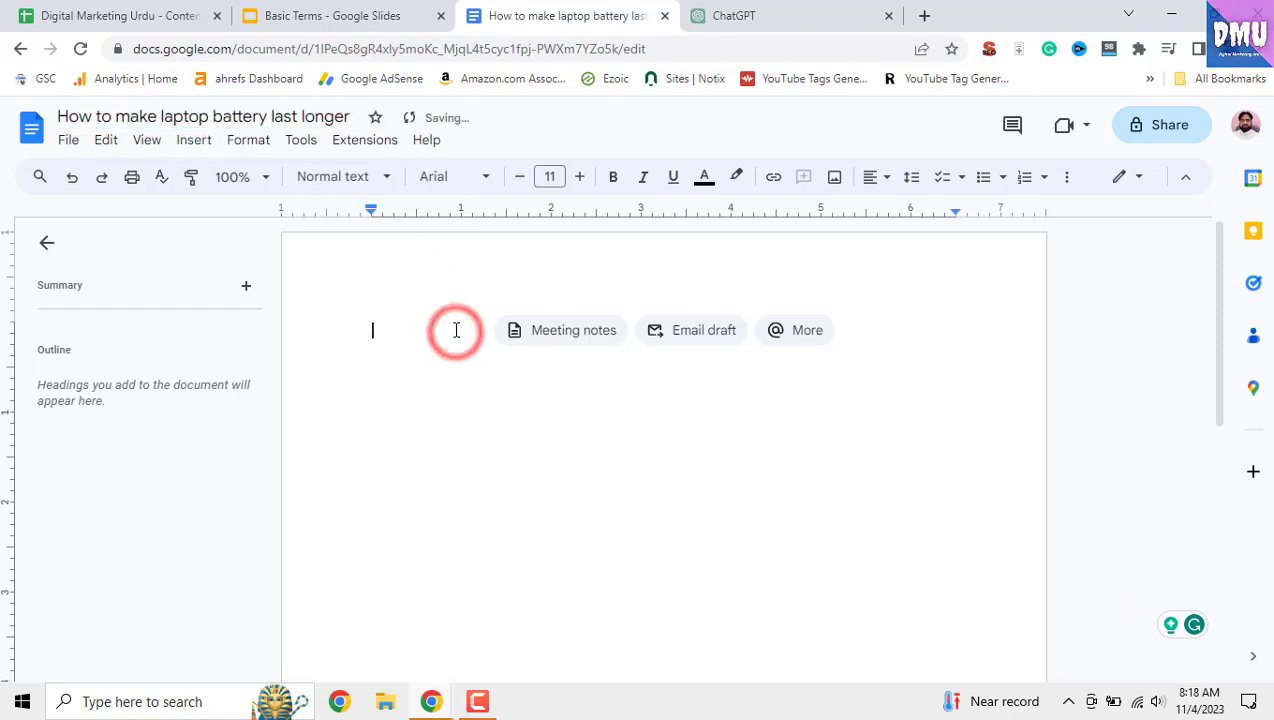
{"action": "key", "text": "ctrl+v"}
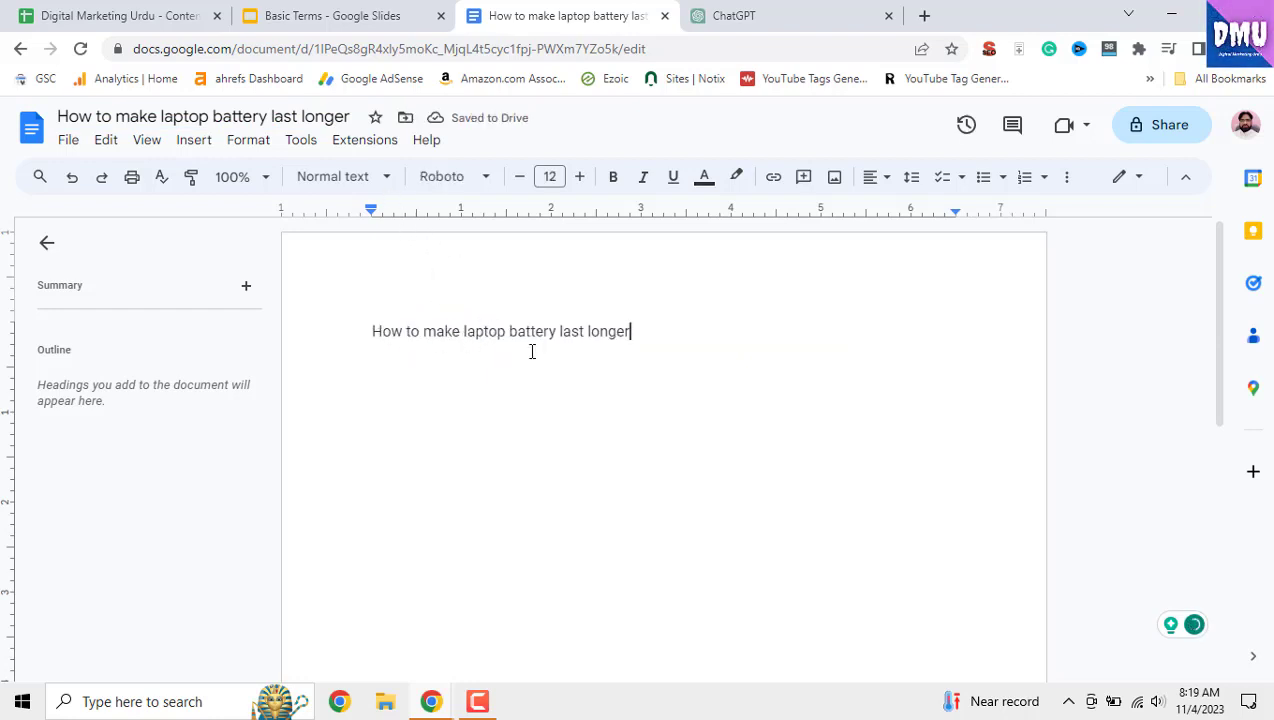
{"action": "left_click", "coordinate": [377, 184]}
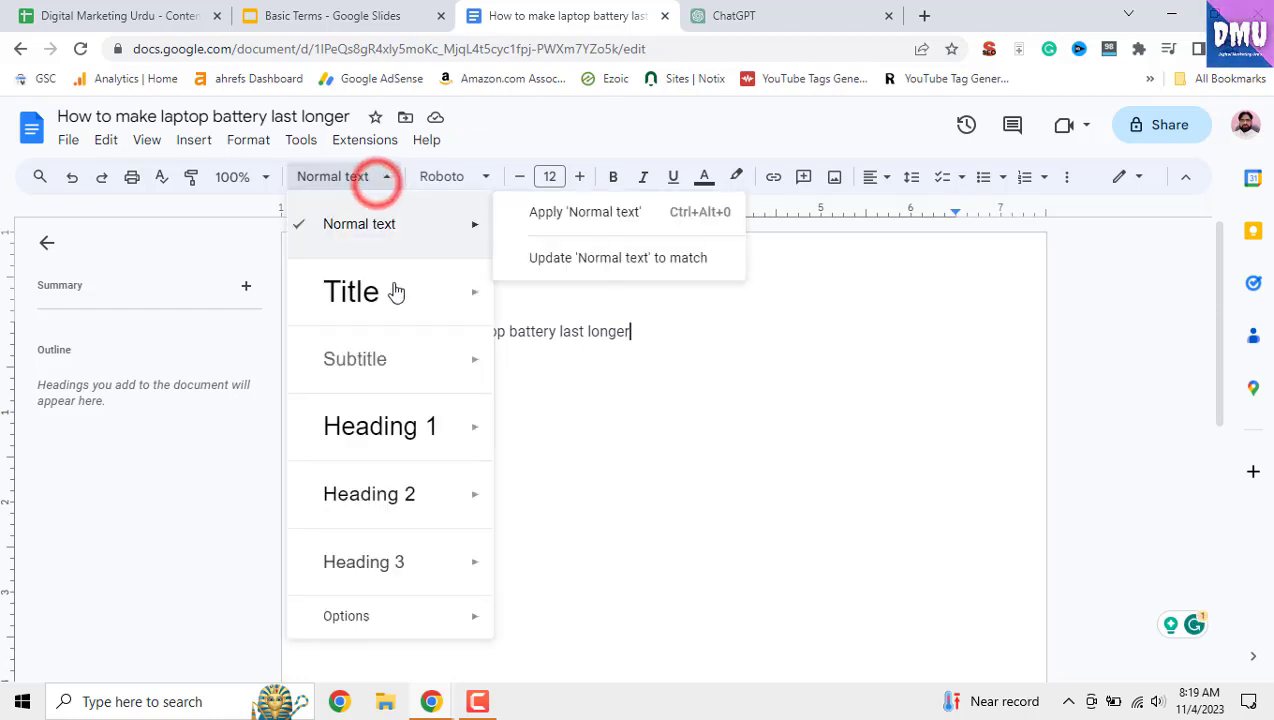
{"action": "mouse_move", "coordinate": [407, 435]}
{"action": "left_click", "coordinate": [531, 420]}
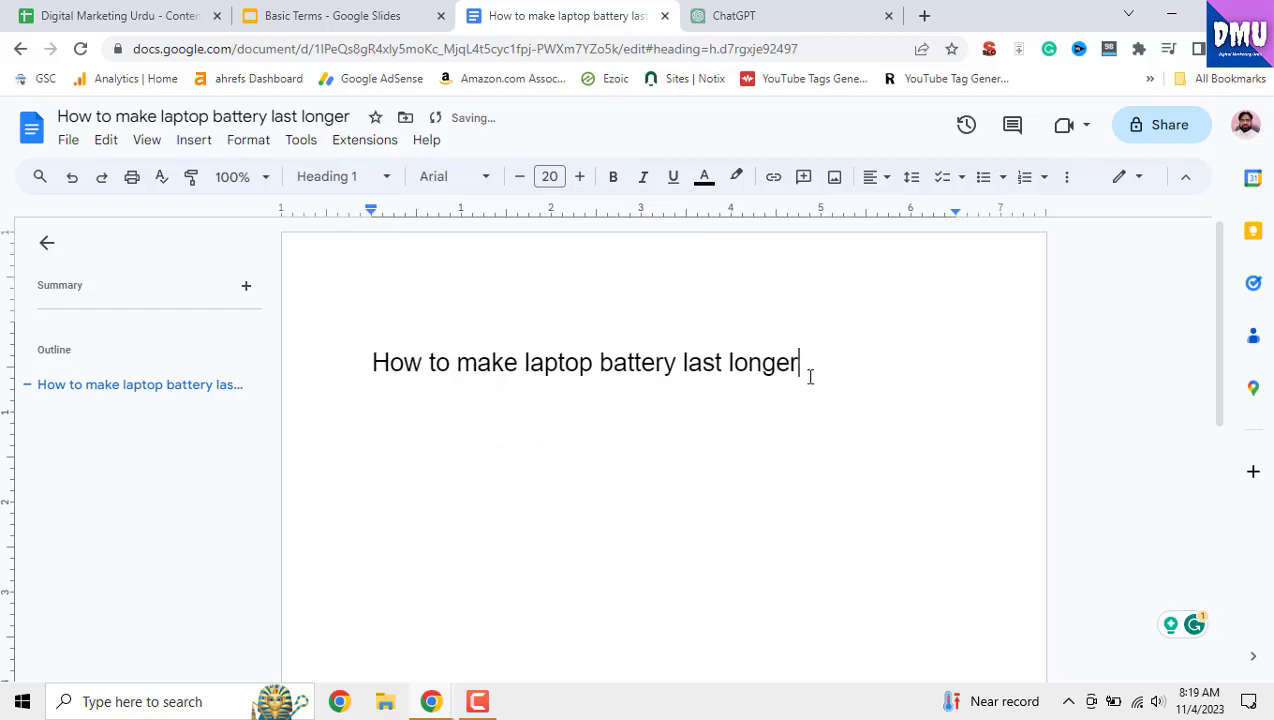
{"action": "left_click_drag", "start_coordinate": [802, 368], "coordinate": [372, 368]}
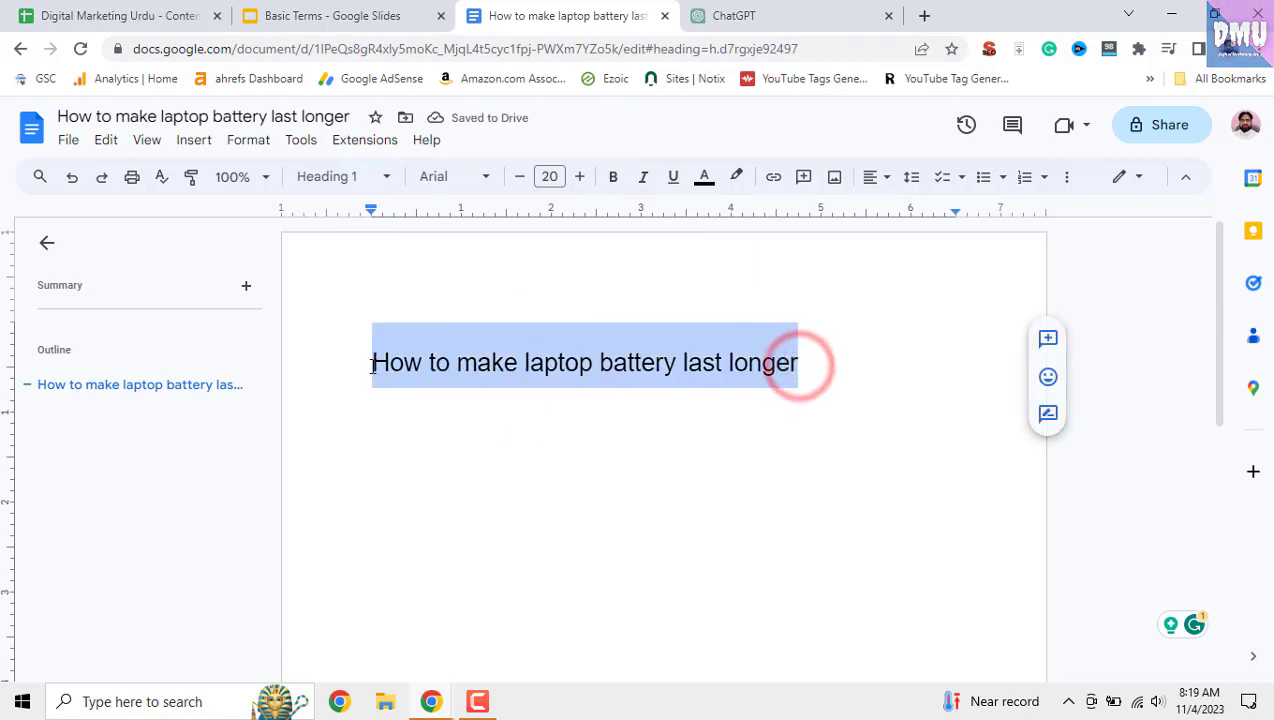
{"action": "left_click", "coordinate": [499, 374]}
{"action": "left_click", "coordinate": [718, 12]}
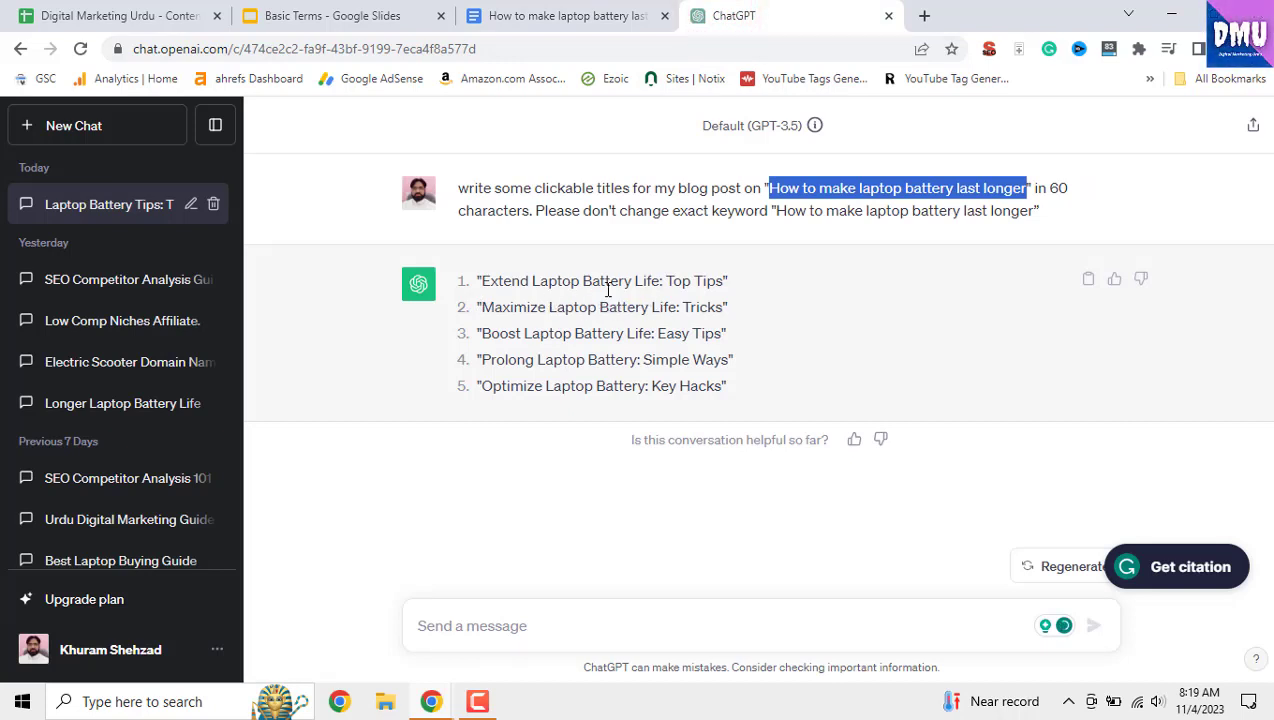
{"action": "left_click", "coordinate": [530, 22]}
- With the heading selected, turn on the word count display while typing and expand it to check the character count
{"action": "left_click_drag", "start_coordinate": [810, 368], "coordinate": [372, 366]}
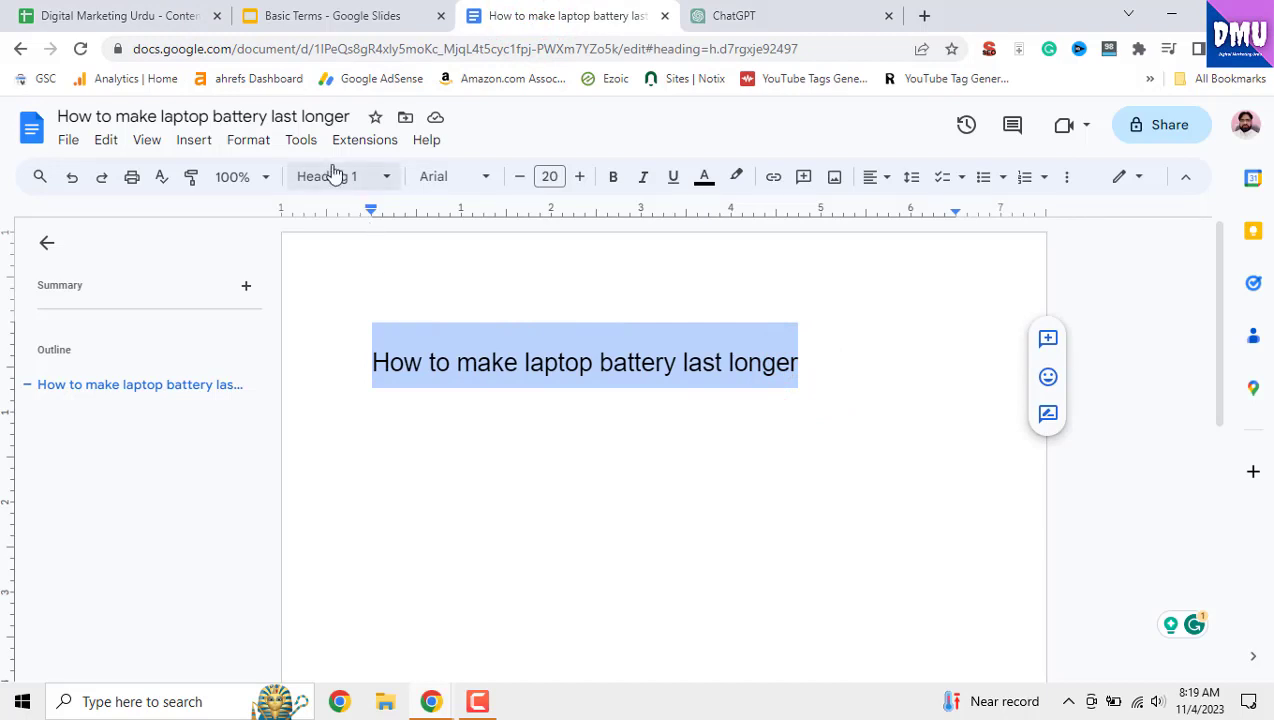
{"action": "left_click", "coordinate": [303, 140]}
{"action": "left_click", "coordinate": [320, 200]}
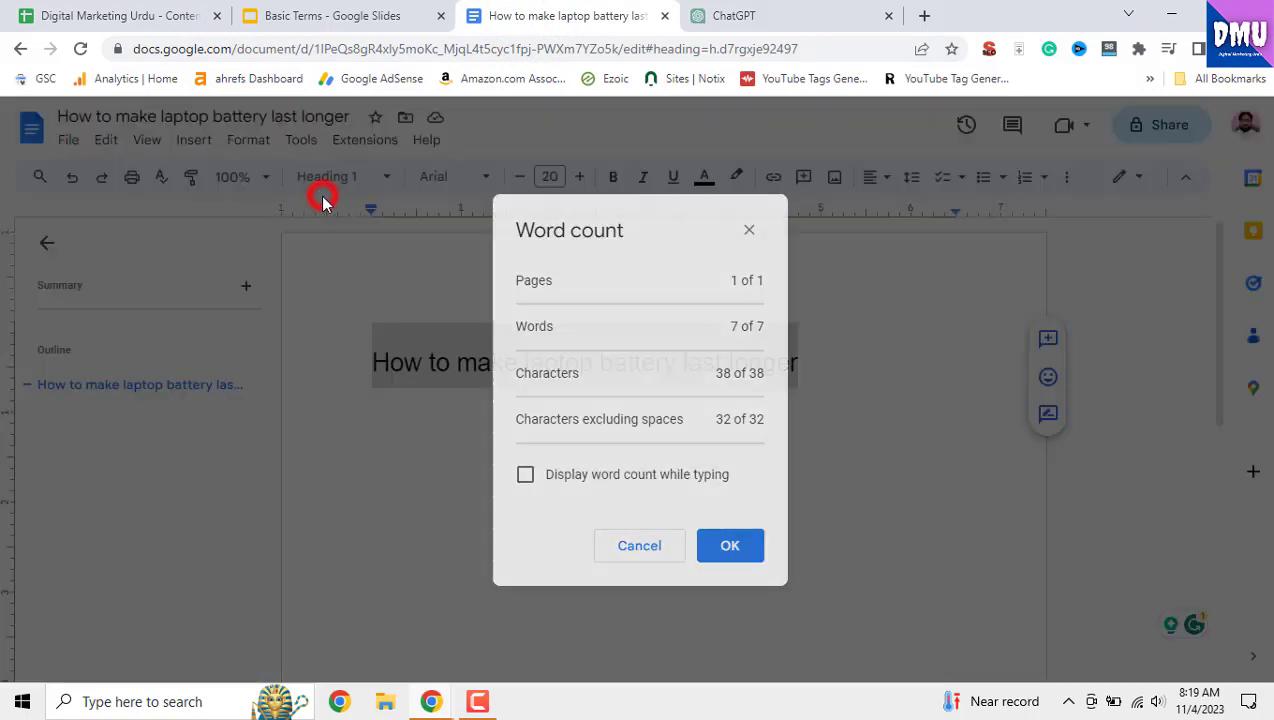
{"action": "left_click", "coordinate": [568, 486]}
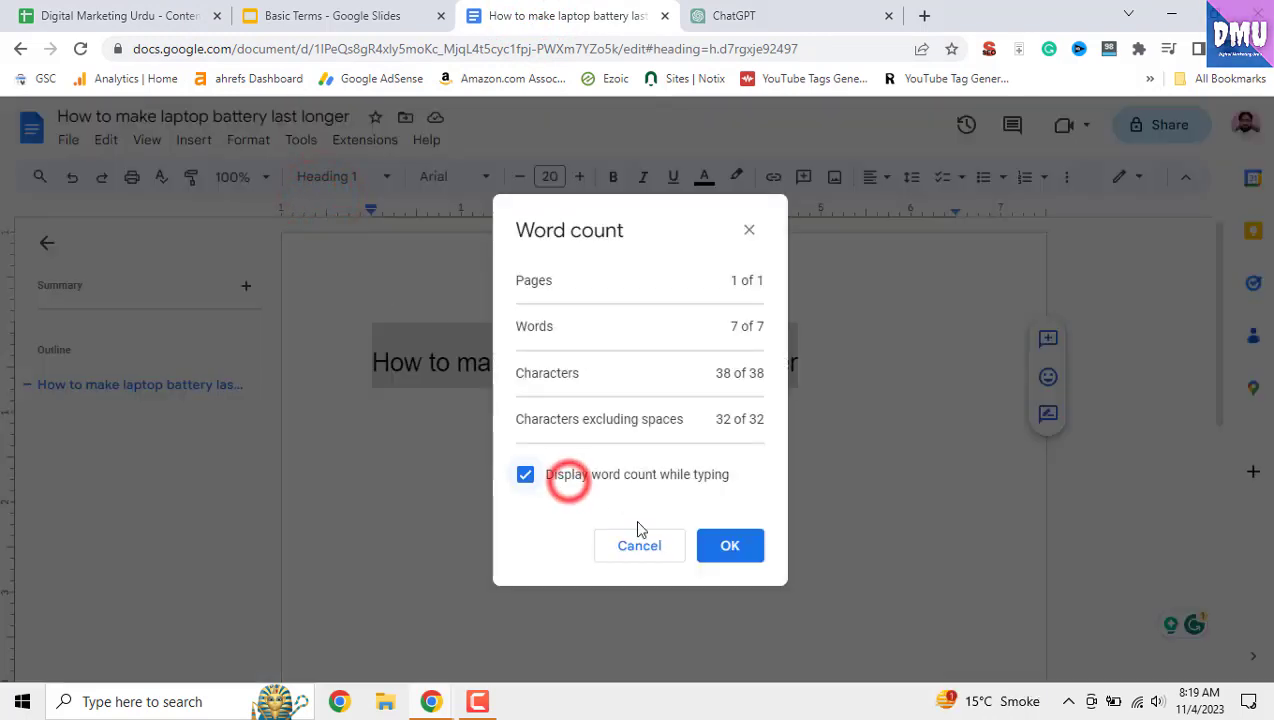
{"action": "left_click", "coordinate": [725, 560]}
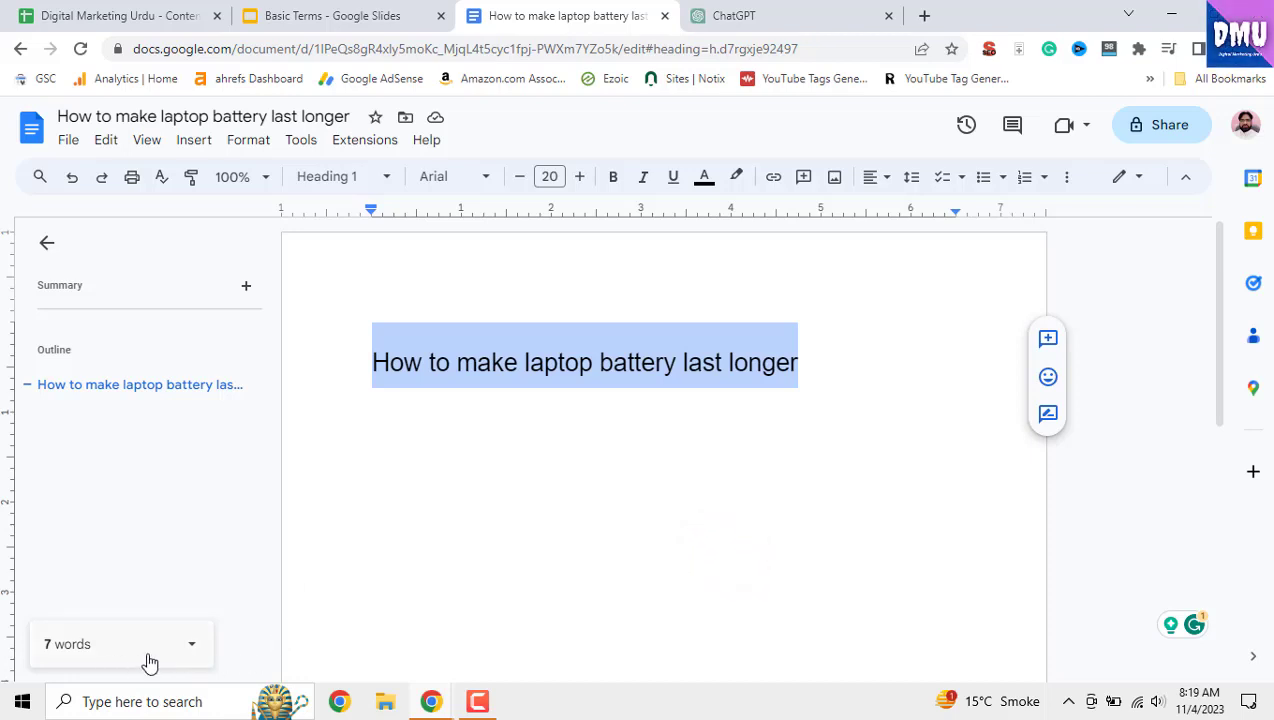
{"action": "left_click", "coordinate": [162, 650]}
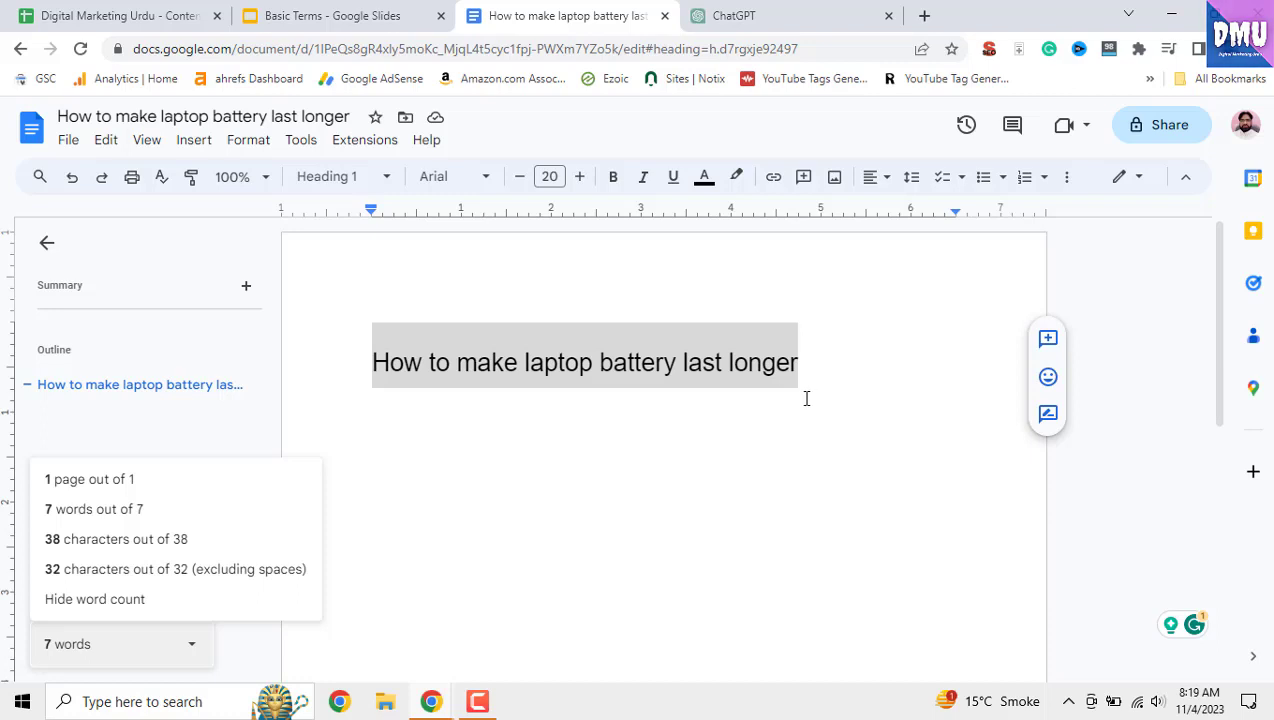
- Extend the heading with "? (Step by Step Guide 2023)" after "How to make laptop battery last longer"
{"action": "left_click", "coordinate": [806, 362]}
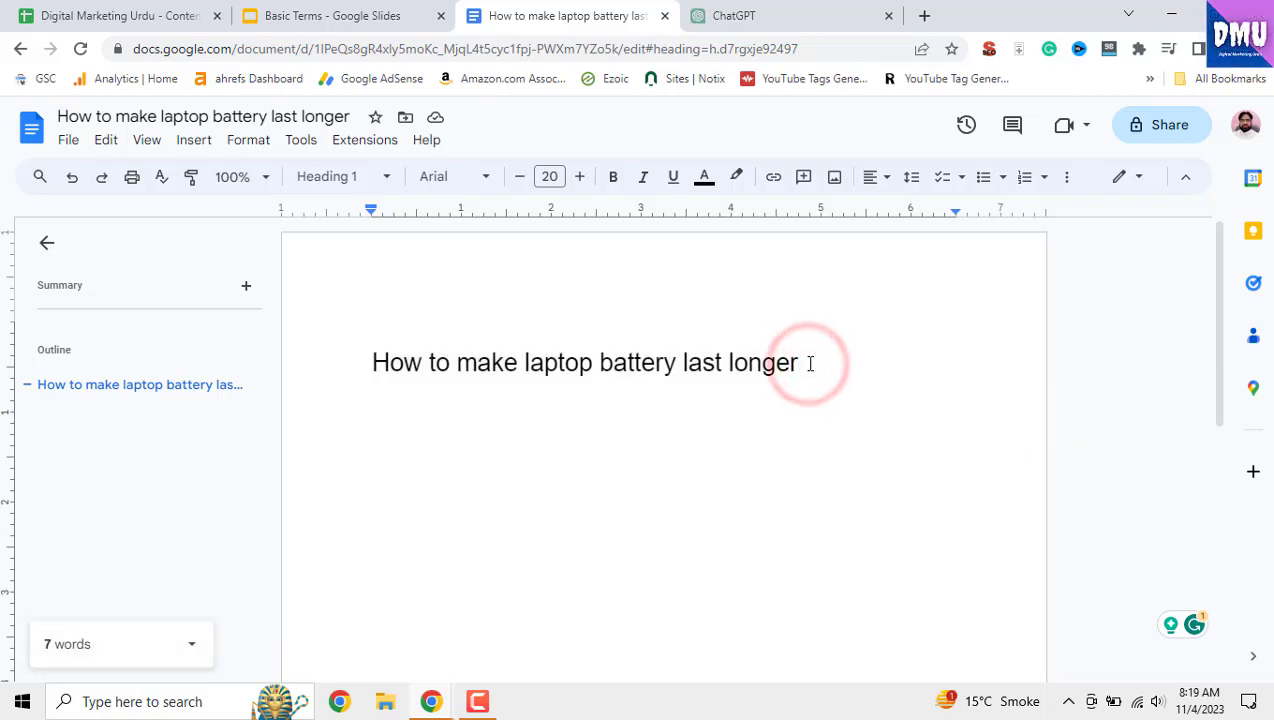
{"action": "type", "text": "?"}
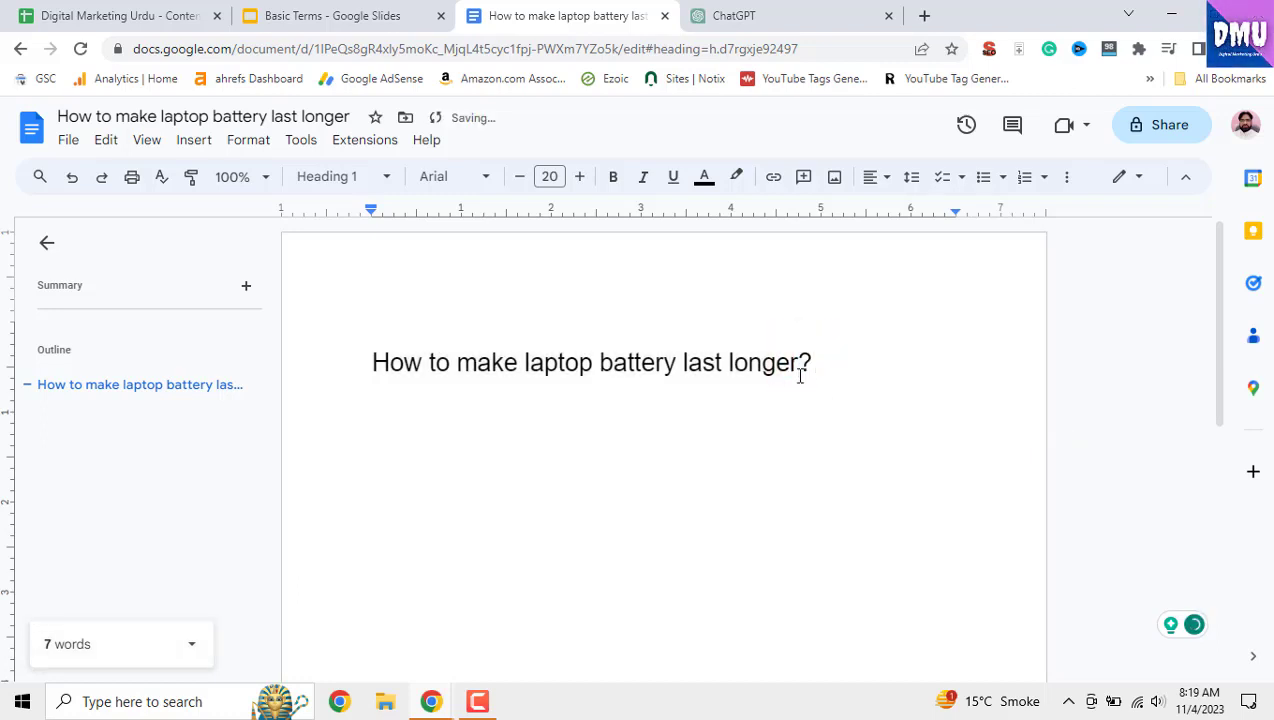
{"action": "type", "text": " (d"}
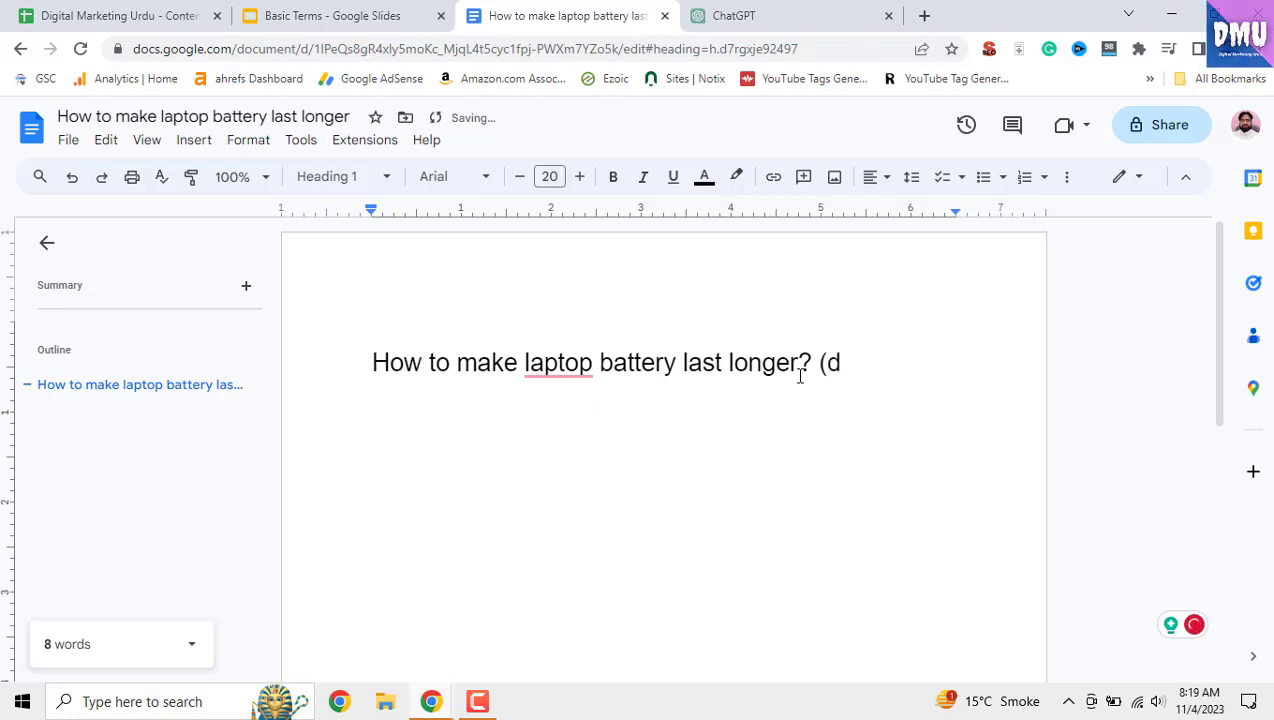
{"action": "key", "text": "BackSpace"}
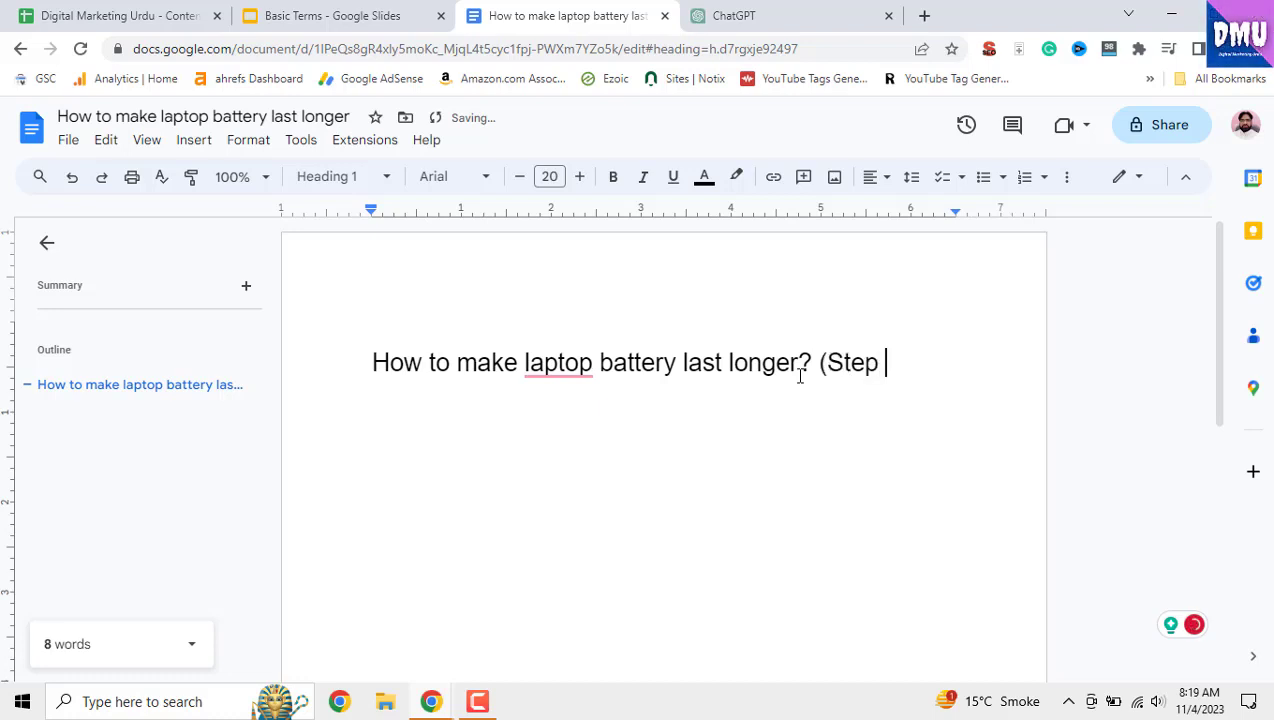
{"action": "type", "text": "Step by Ste"}
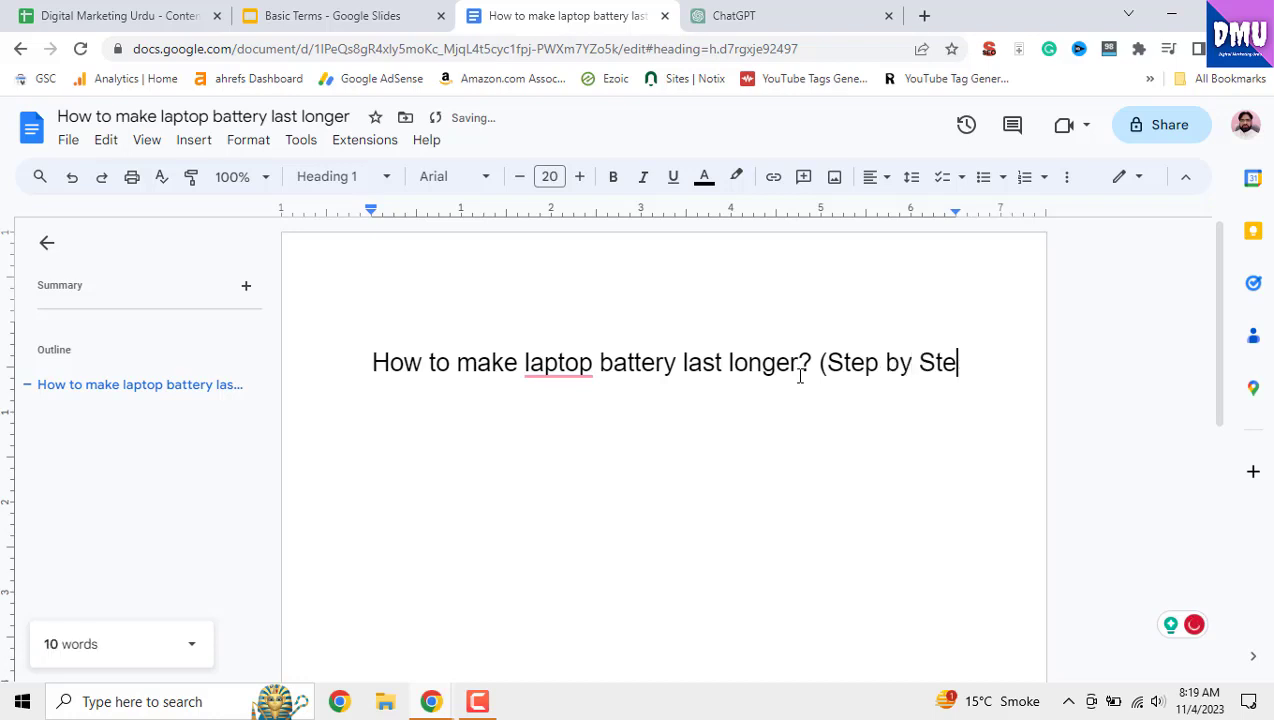
{"action": "type", "text": "p gu"}
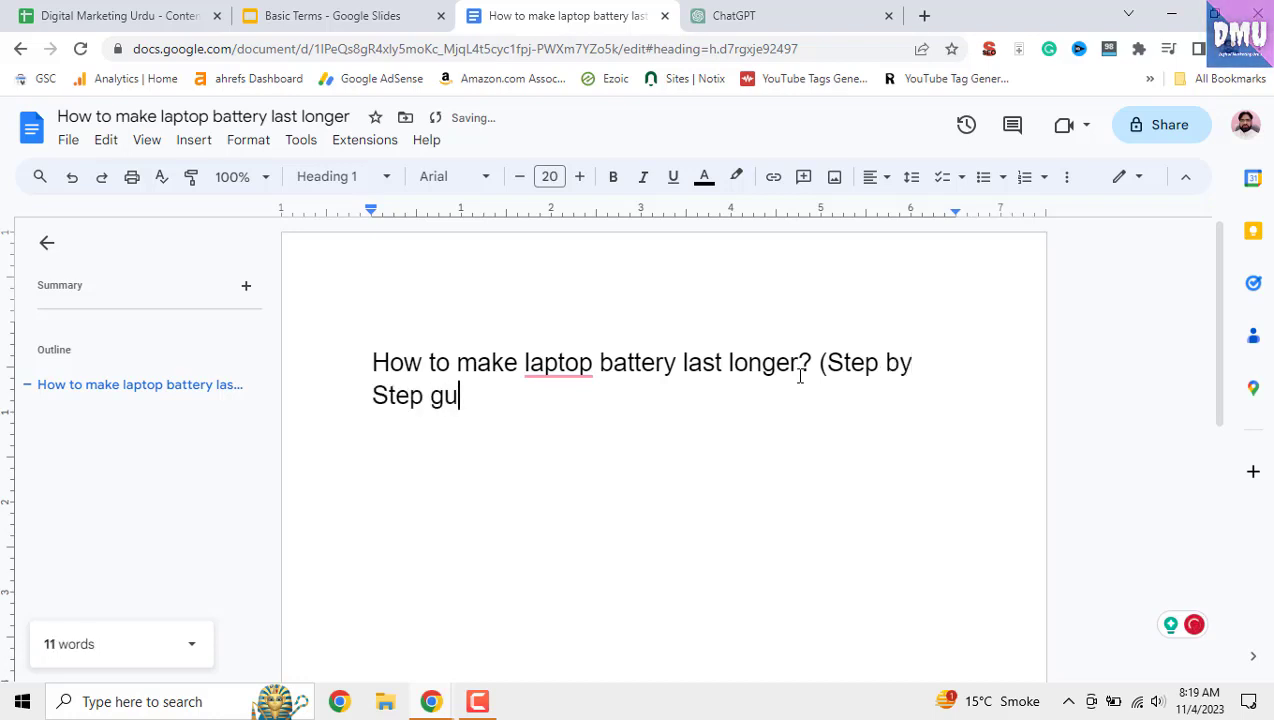
{"action": "key", "text": "BackSpace"}
{"action": "key", "text": "BackSpace"}
{"action": "type", "text": "Gui"}
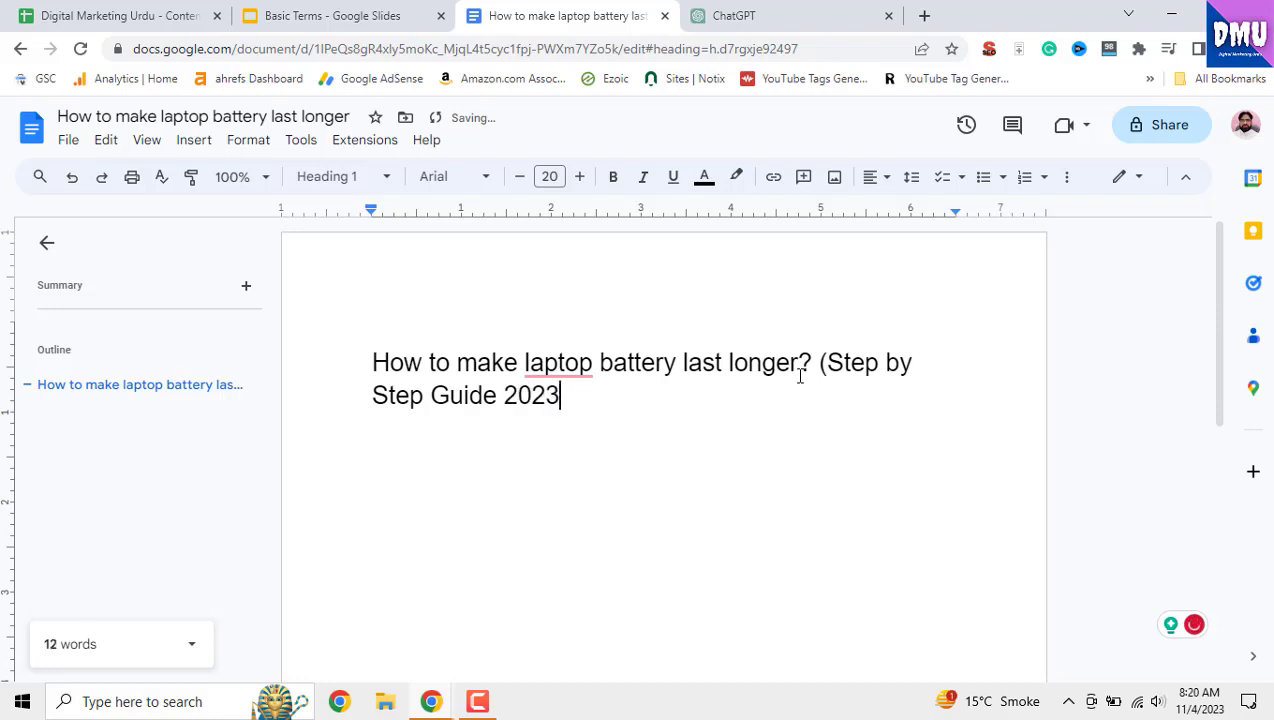
{"action": "type", "text": "de 2023"}
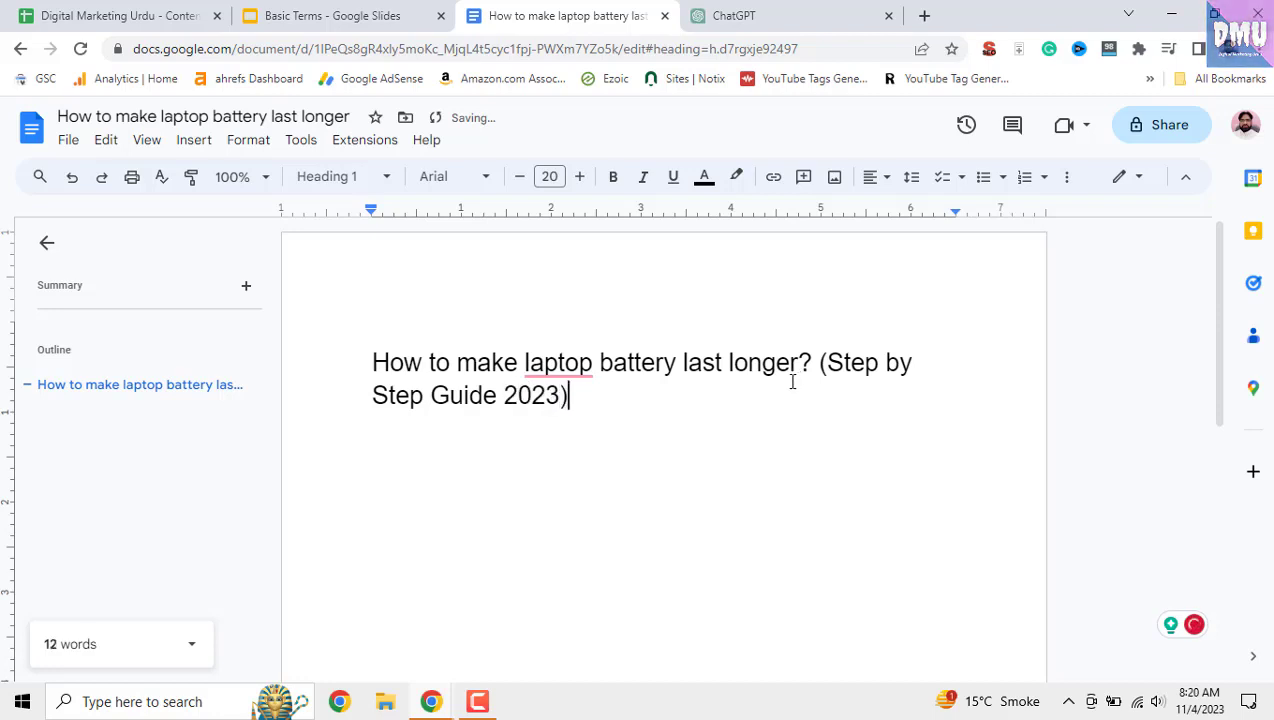
{"action": "type", "text": ")"}
{"action": "mouse_move", "coordinate": [576, 367]}
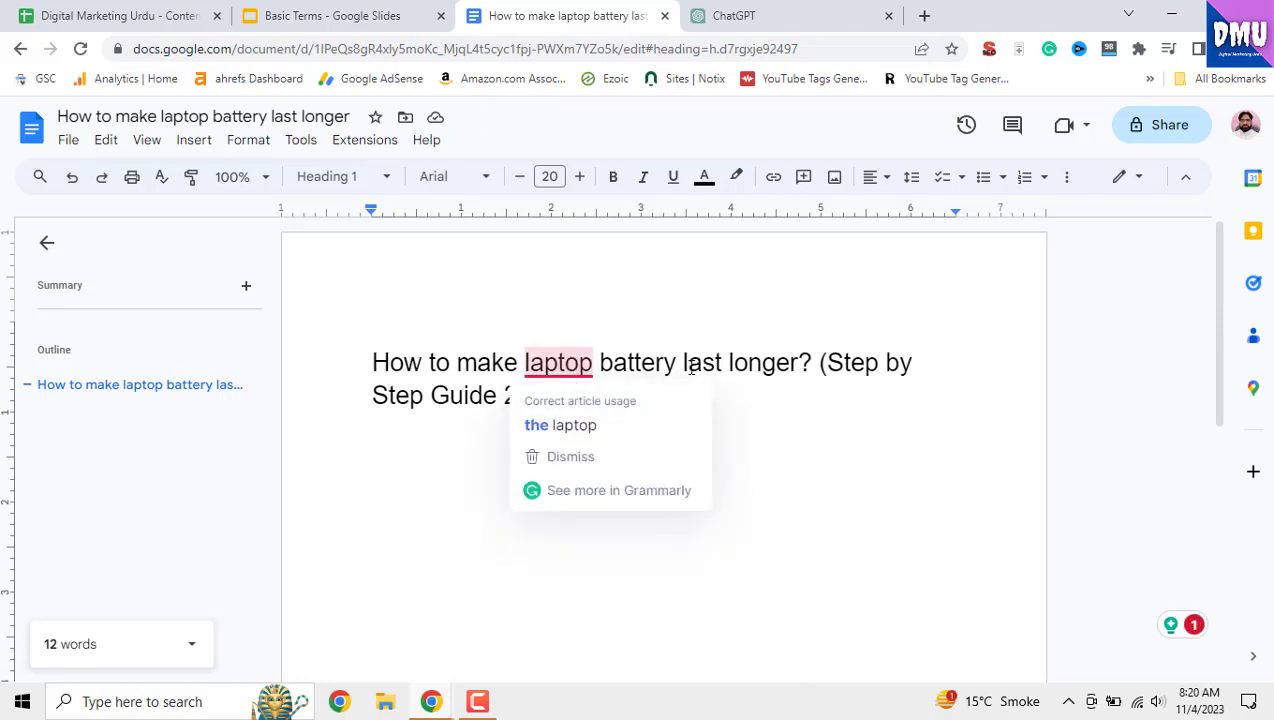
- Replace "Step by Step" in the document heading with "Detailed" and check the document's character count
{"action": "left_click_drag", "start_coordinate": [827, 362], "coordinate": [427, 405]}
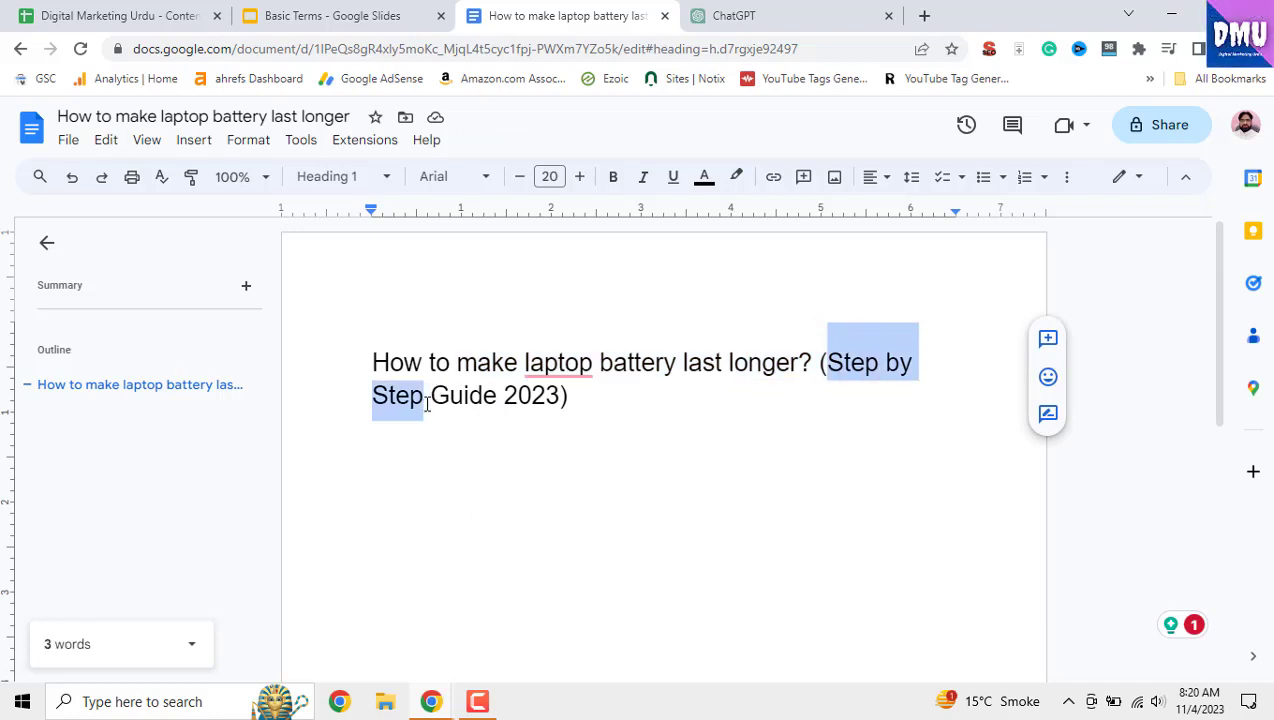
{"action": "type", "text": "Ed"}
{"action": "key", "text": "BackSpace"}
{"action": "key", "text": "BackSpace"}
{"action": "type", "text": "D"}
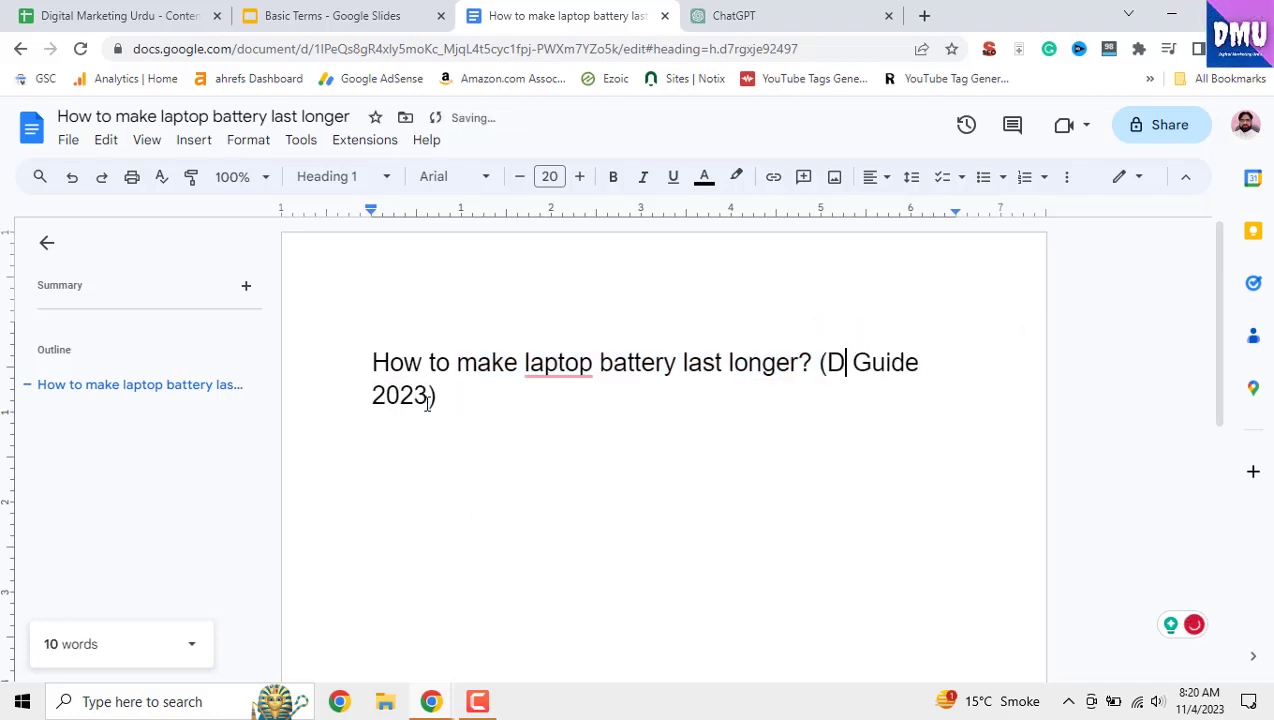
{"action": "type", "text": "etailed"}
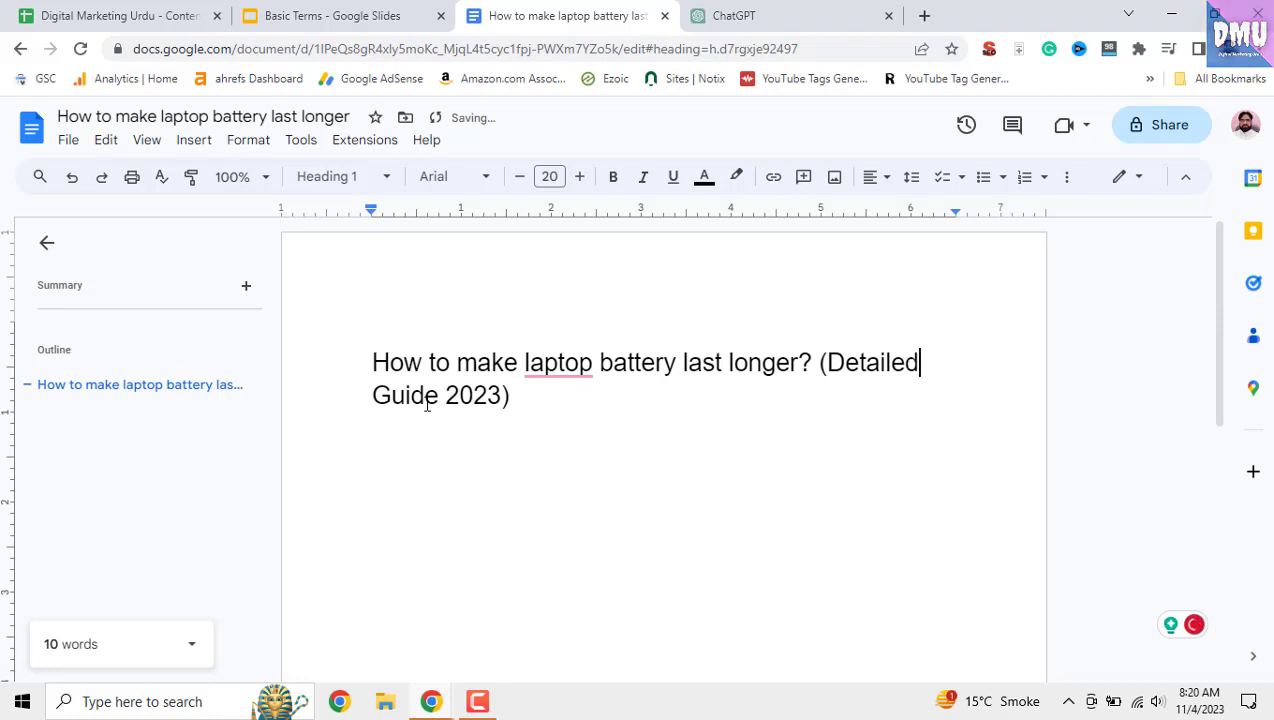
{"action": "left_click", "coordinate": [523, 395]}
{"action": "left_click", "coordinate": [184, 655]}
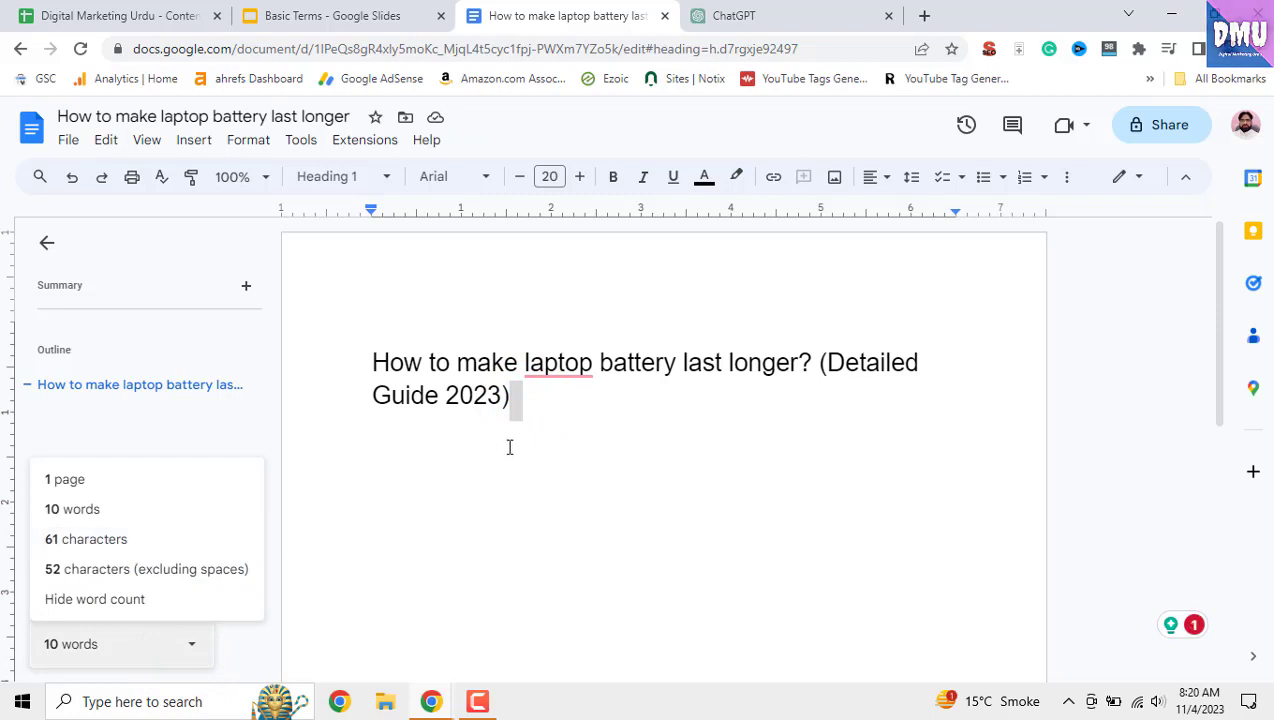
- Try Grammarly's "the laptop" article correction in the heading, and undo it
{"action": "left_click", "coordinate": [566, 424]}
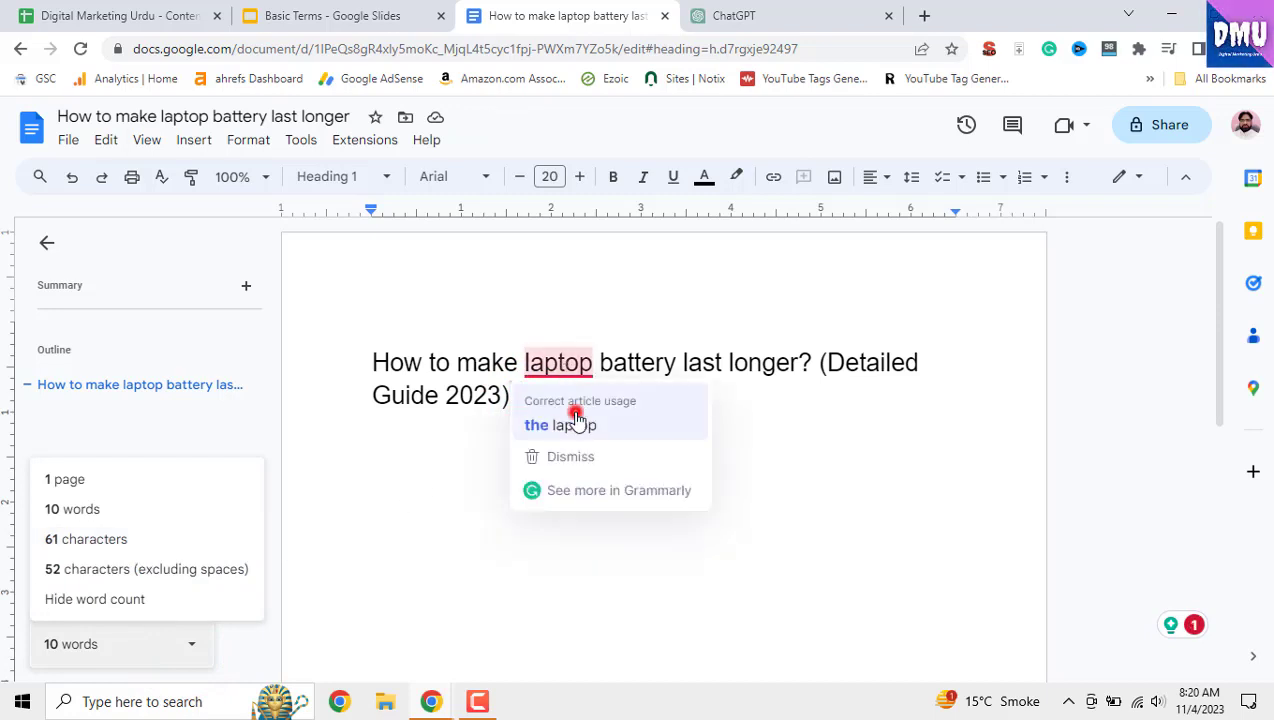
{"action": "key", "text": "ctrl+z"}
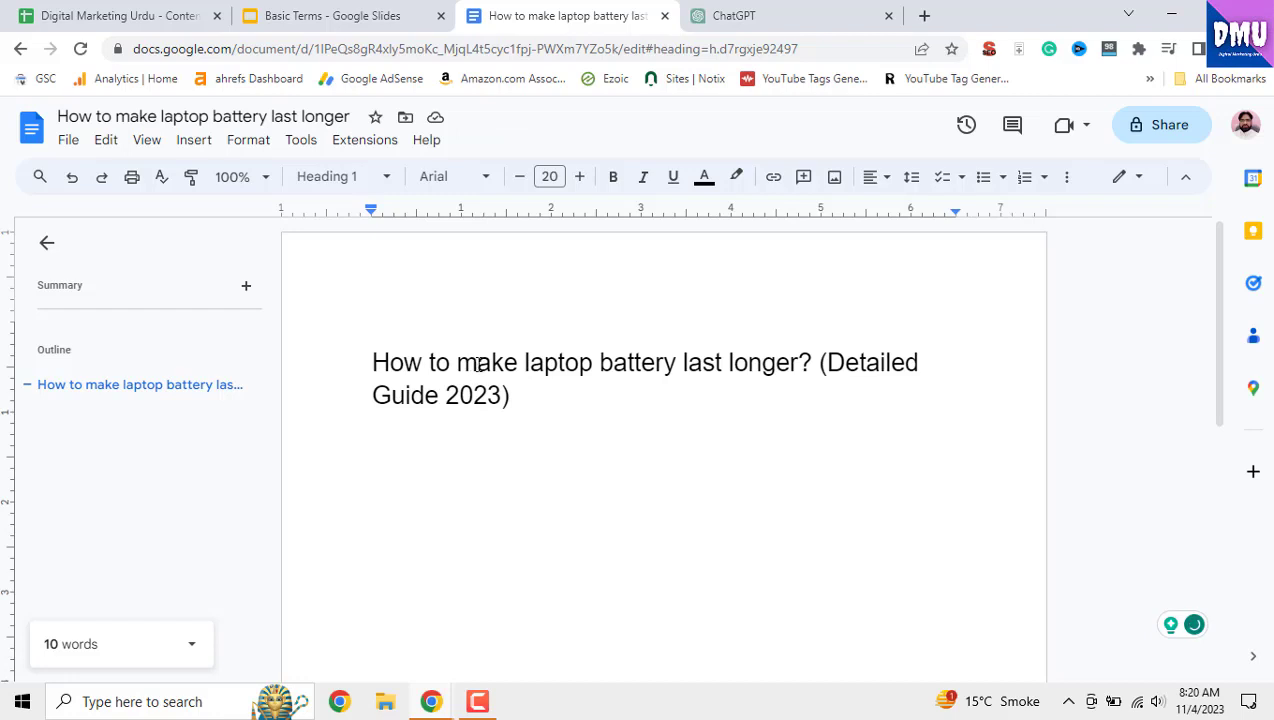
{"action": "left_click_drag", "start_coordinate": [478, 365], "coordinate": [459, 365]}
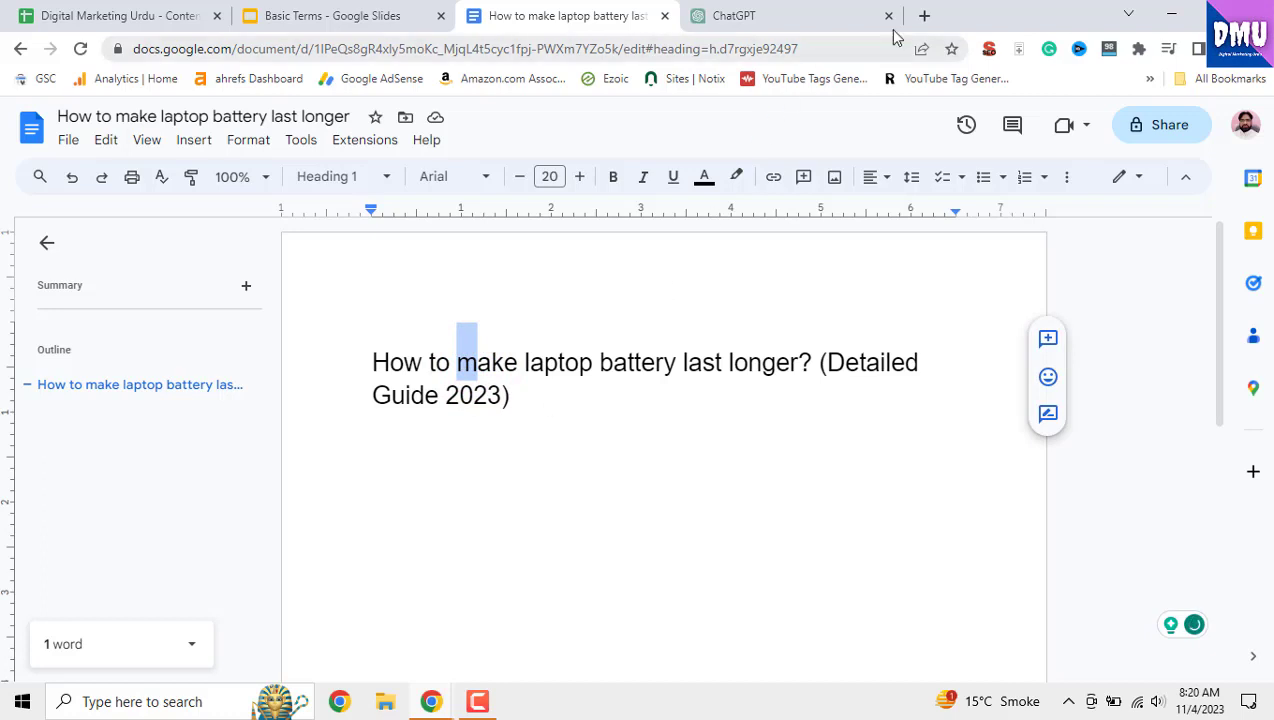
- Search Google for "caps to lowercase" in a new browser tab and open the Convert Case site
{"action": "left_click", "coordinate": [924, 15]}
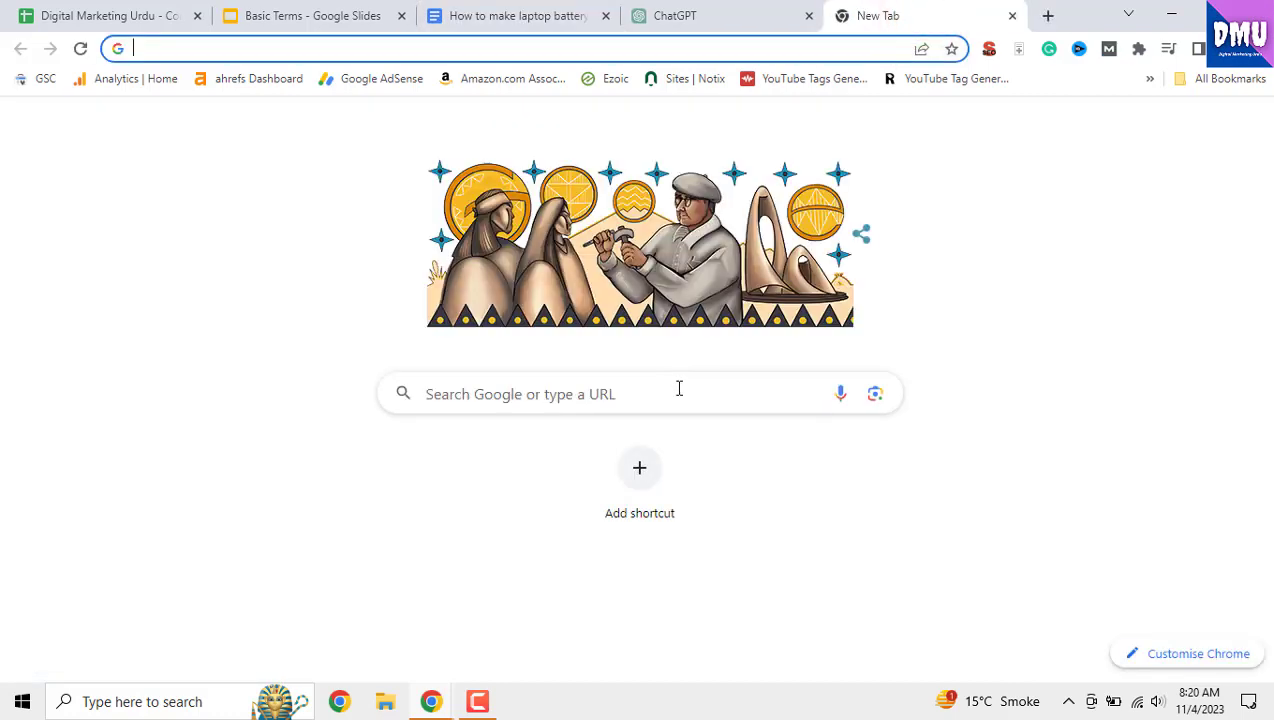
{"action": "left_click", "coordinate": [677, 388]}
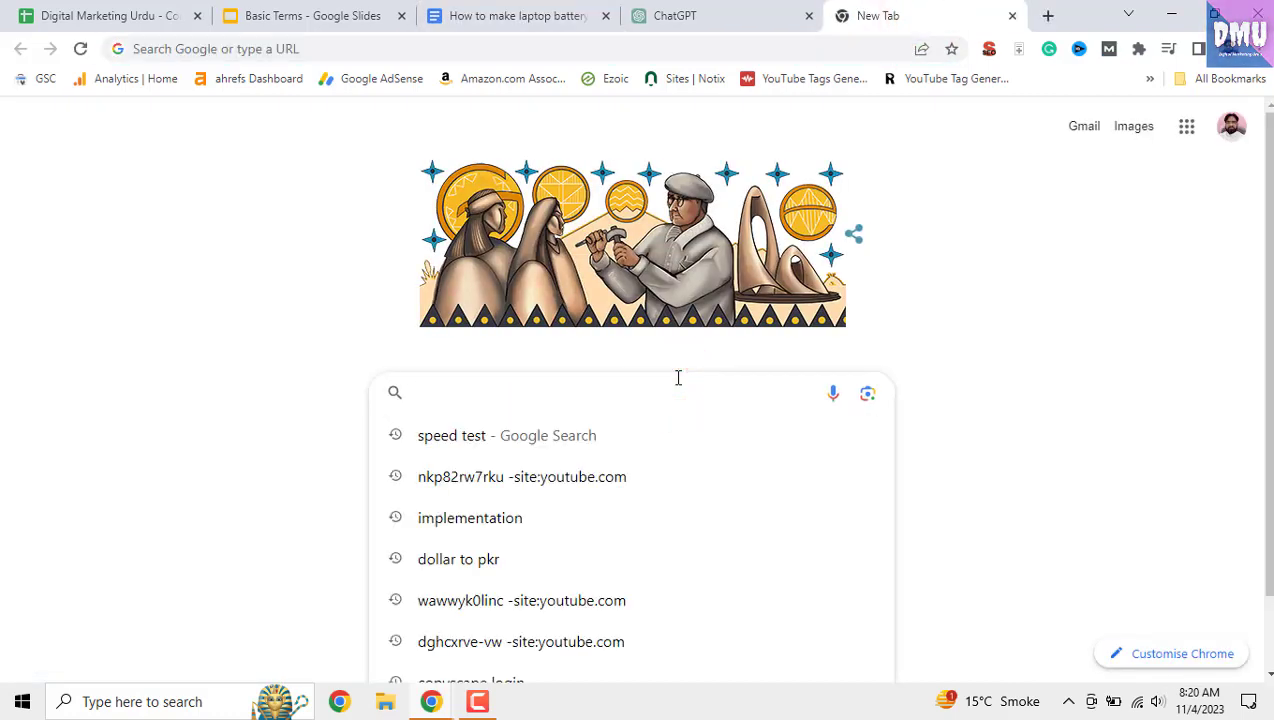
{"action": "type", "text": "ca"}
{"action": "key", "text": "Return"}
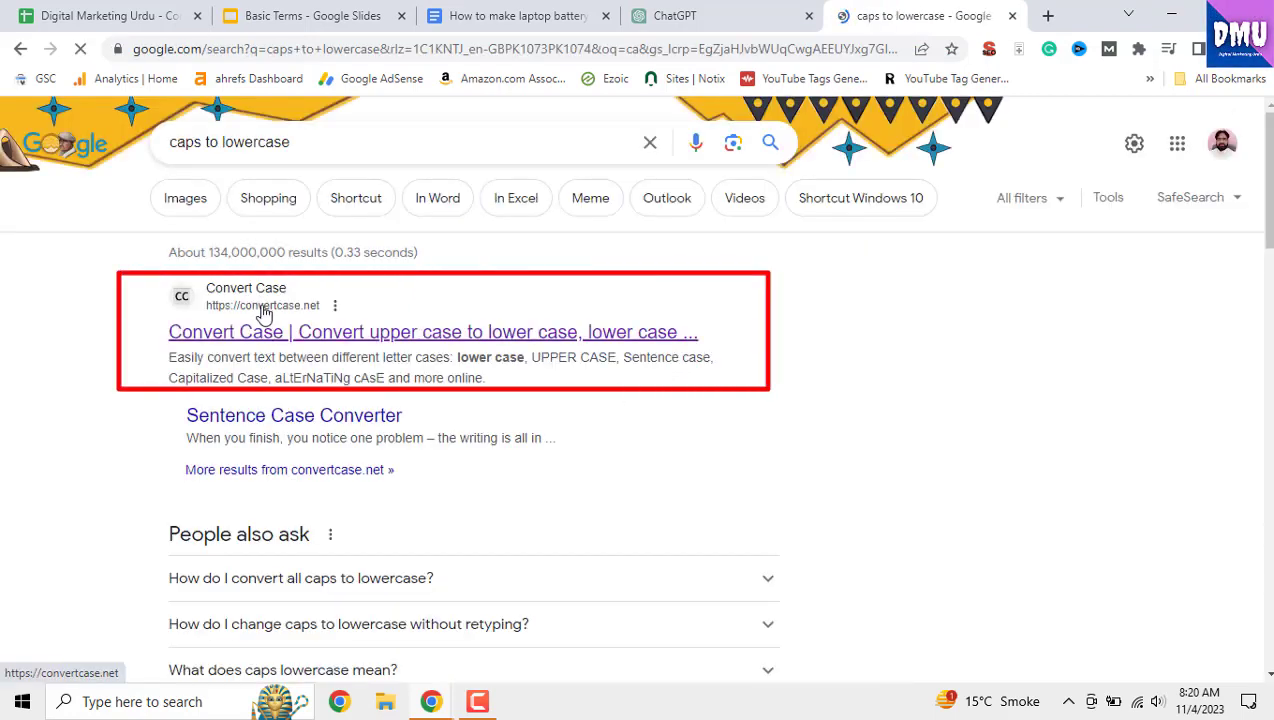
{"action": "left_click", "coordinate": [274, 333]}
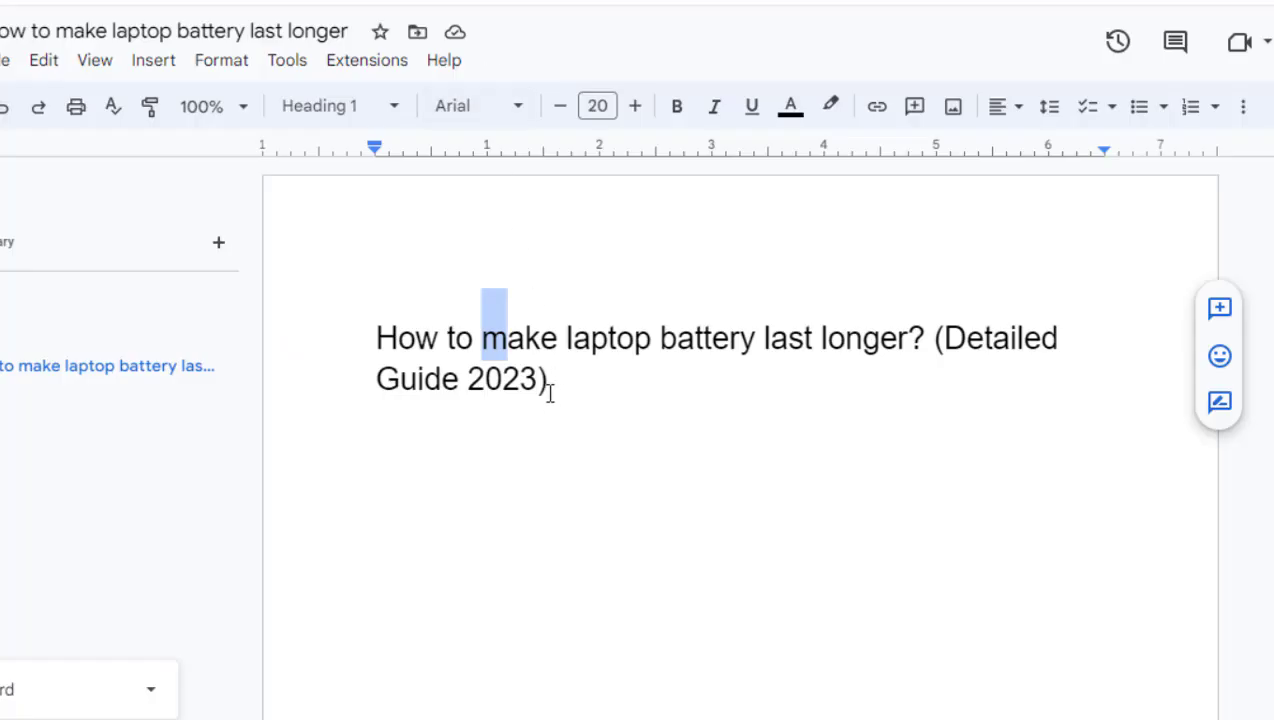
- Copy the full heading from the Google Docs document into the Convert Case text box and convert it to Capitalized Case
{"action": "left_click_drag", "start_coordinate": [549, 388], "coordinate": [415, 338]}
{"action": "key", "text": "ctrl+c"}
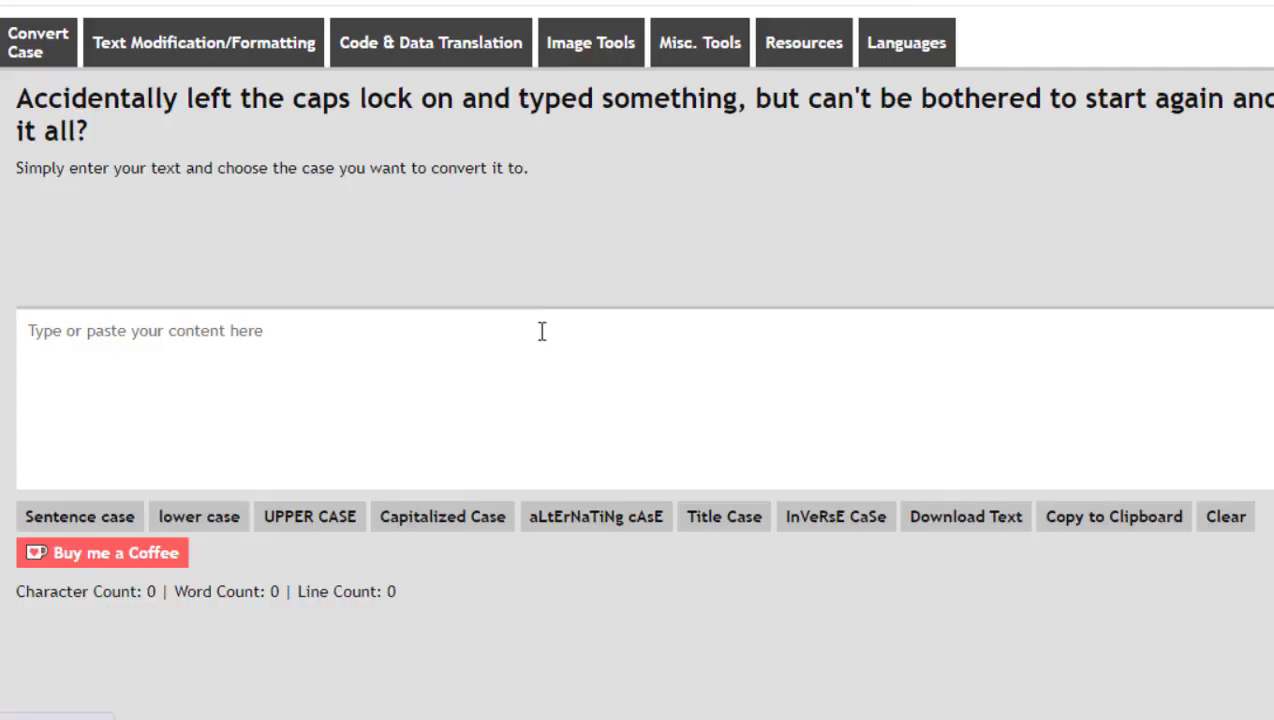
{"action": "left_click", "coordinate": [539, 332]}
{"action": "key", "text": "ctrl+v"}
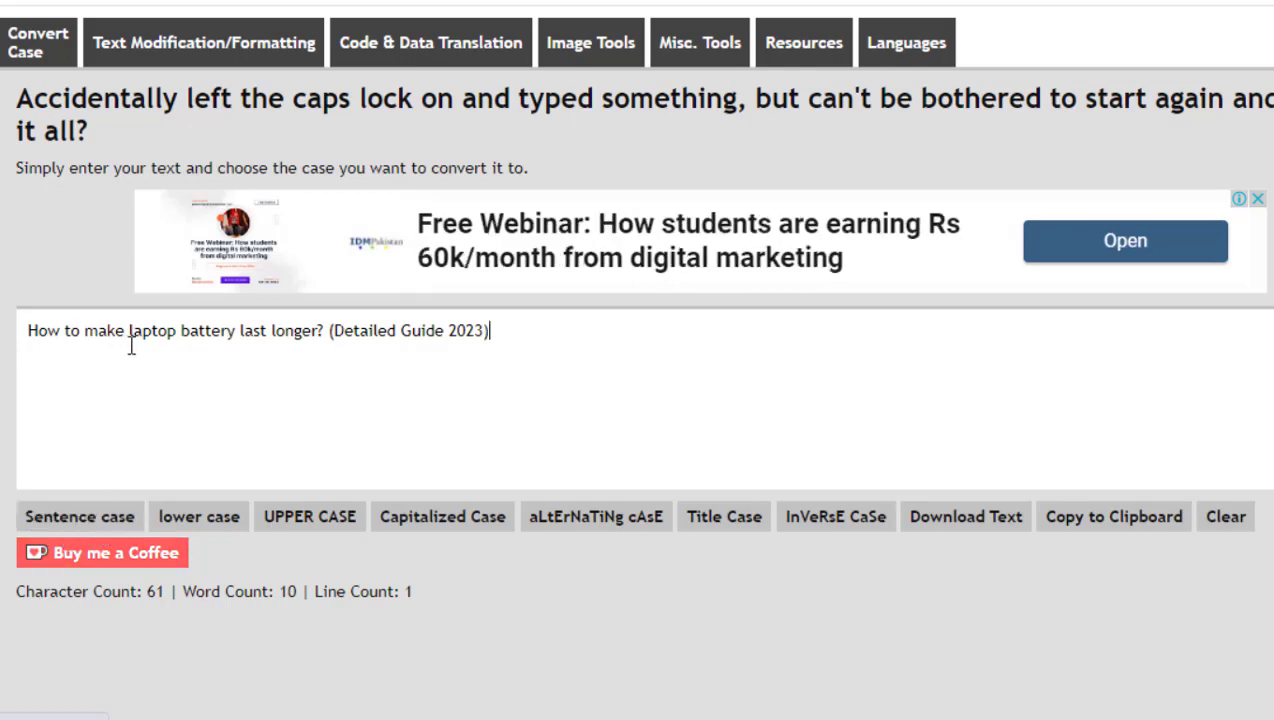
{"action": "left_click", "coordinate": [412, 537]}
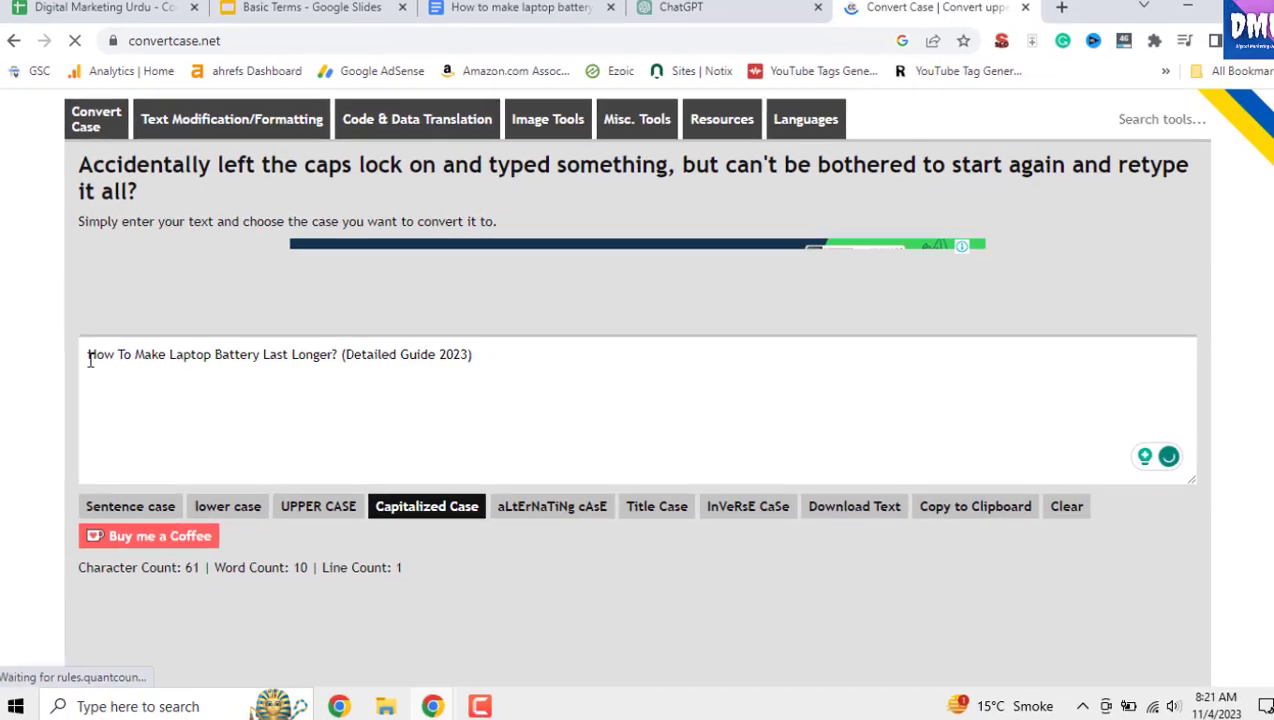
- Replace the heading in the Google Docs document with the capitalized title from Convert Case and start a new line below it
{"action": "left_click_drag", "start_coordinate": [35, 336], "coordinate": [535, 354]}
{"action": "key", "text": "ctrl+c"}
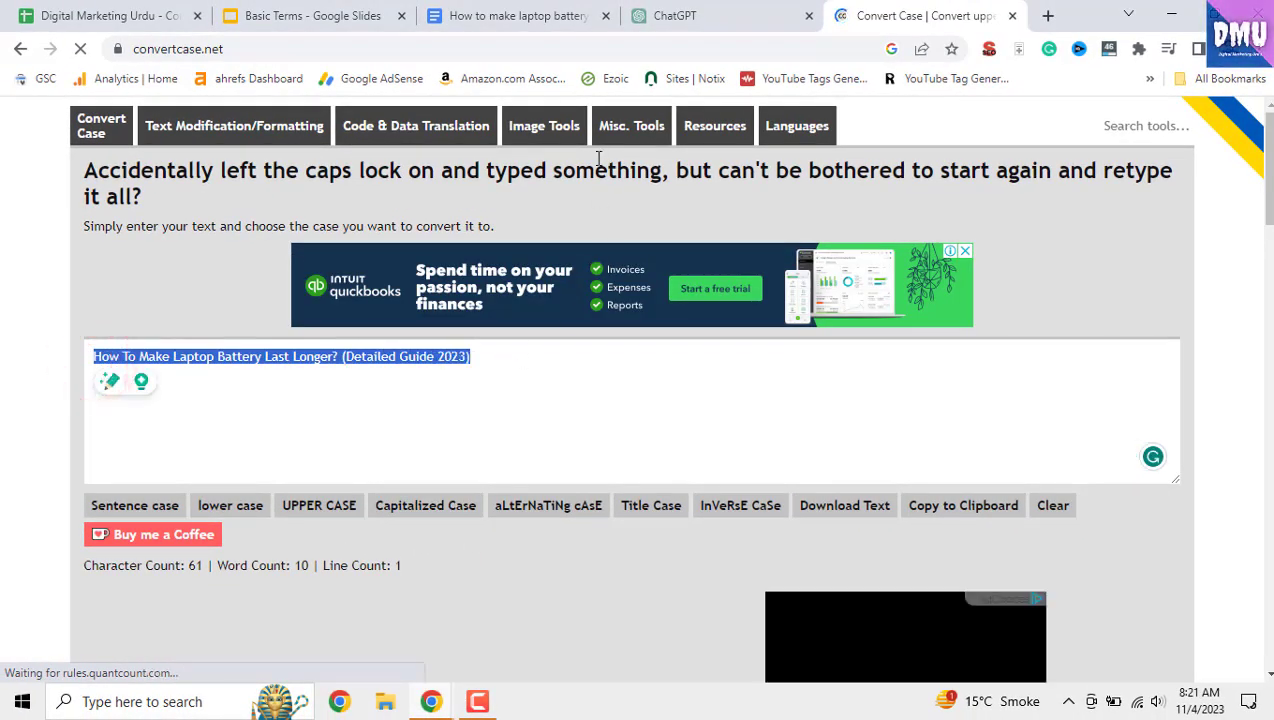
{"action": "left_click", "coordinate": [490, 16]}
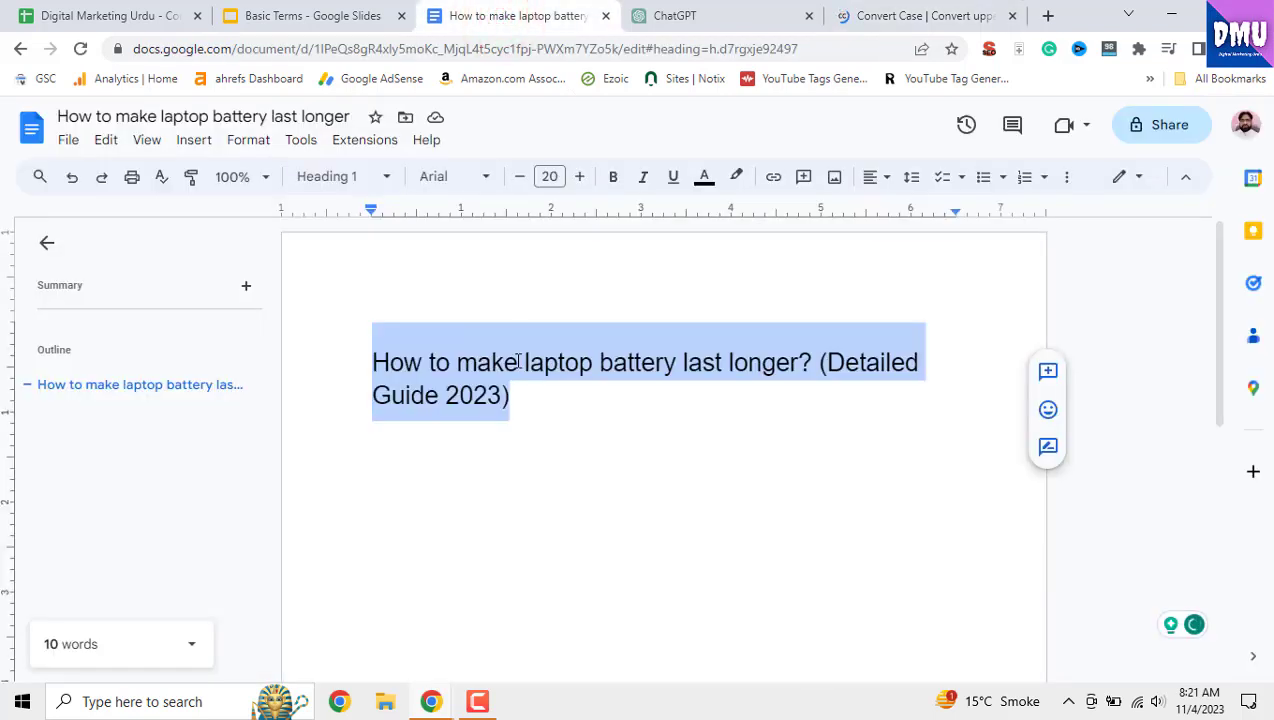
{"action": "key", "text": "ctrl+v"}
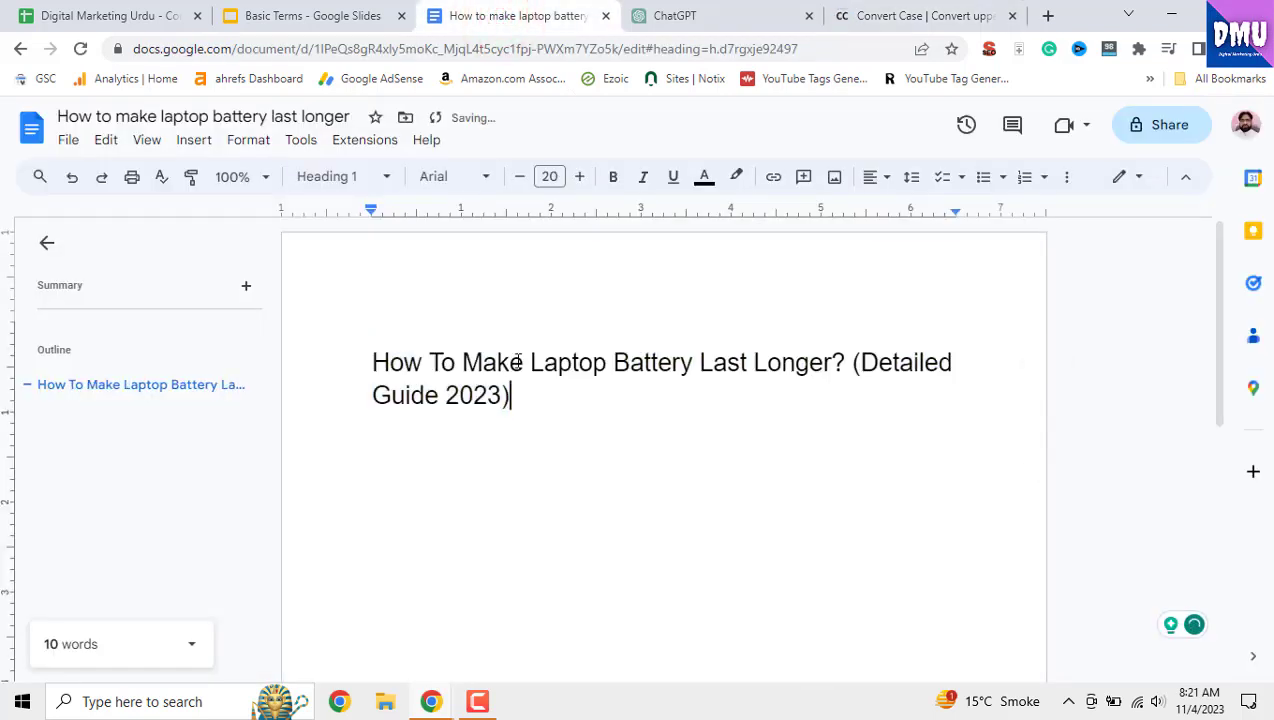
{"action": "key", "text": "Return"}
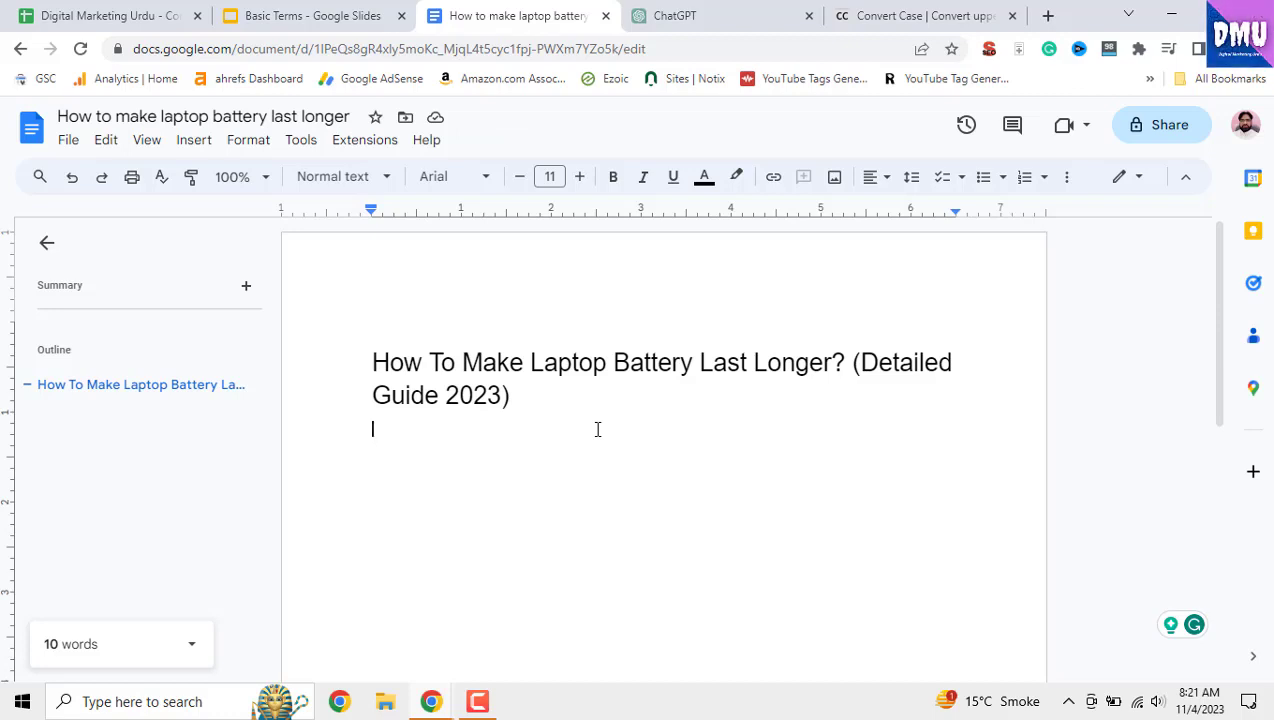
- Copy the three-intros prompt from the Basic Terms slide in Google Slides and paste it into the ChatGPT message
{"action": "left_click", "coordinate": [318, 18]}
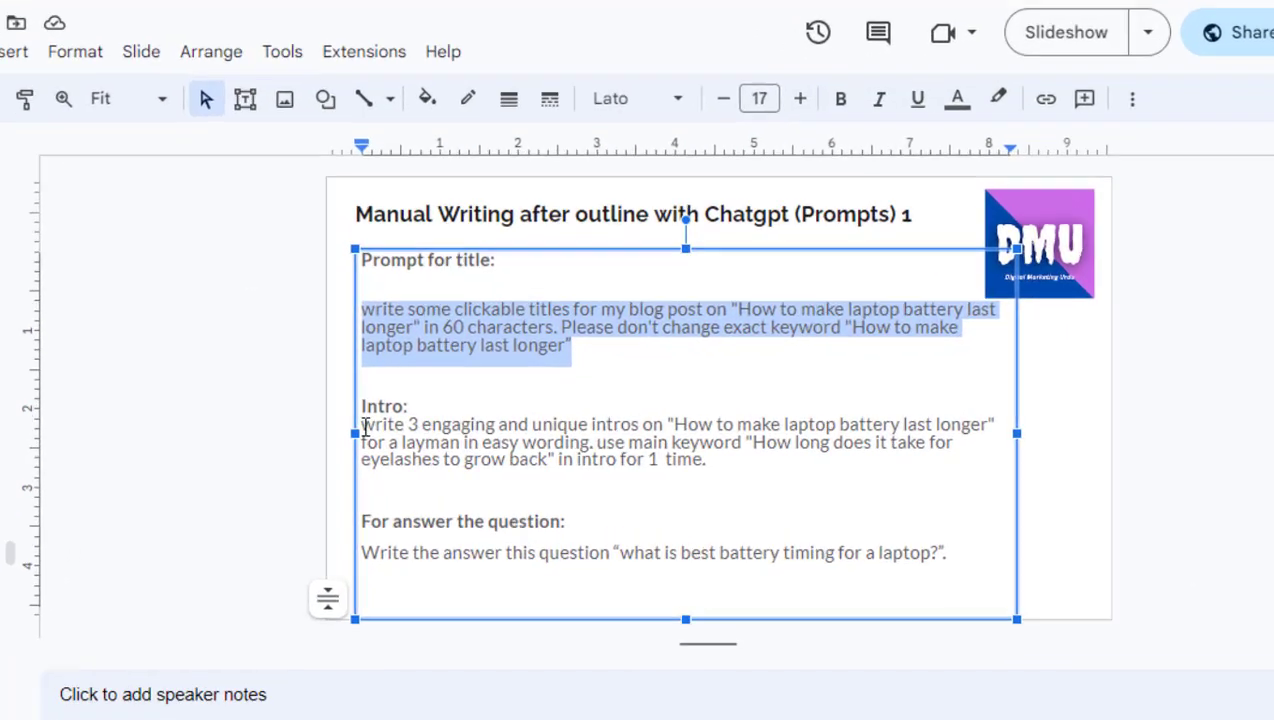
{"action": "left_click_drag", "start_coordinate": [362, 425], "coordinate": [716, 466]}
{"action": "key", "text": "ctrl+c"}
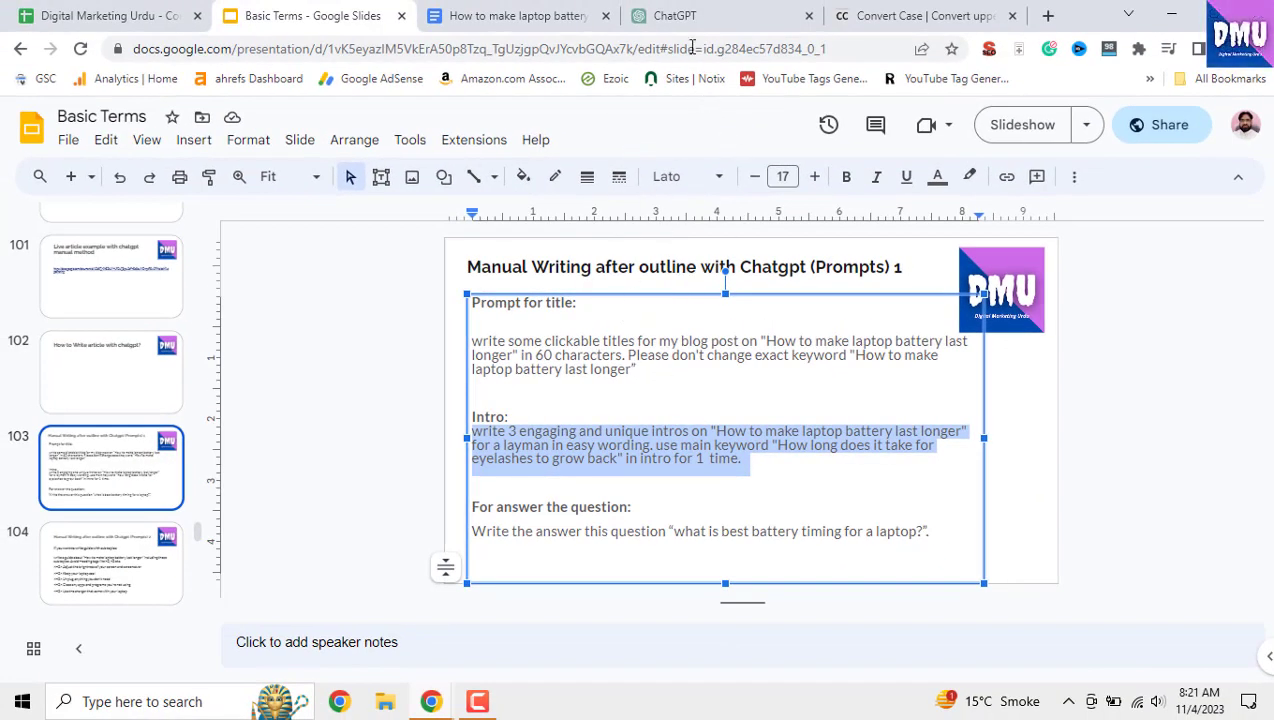
{"action": "left_click", "coordinate": [691, 18]}
{"action": "left_click", "coordinate": [570, 622]}
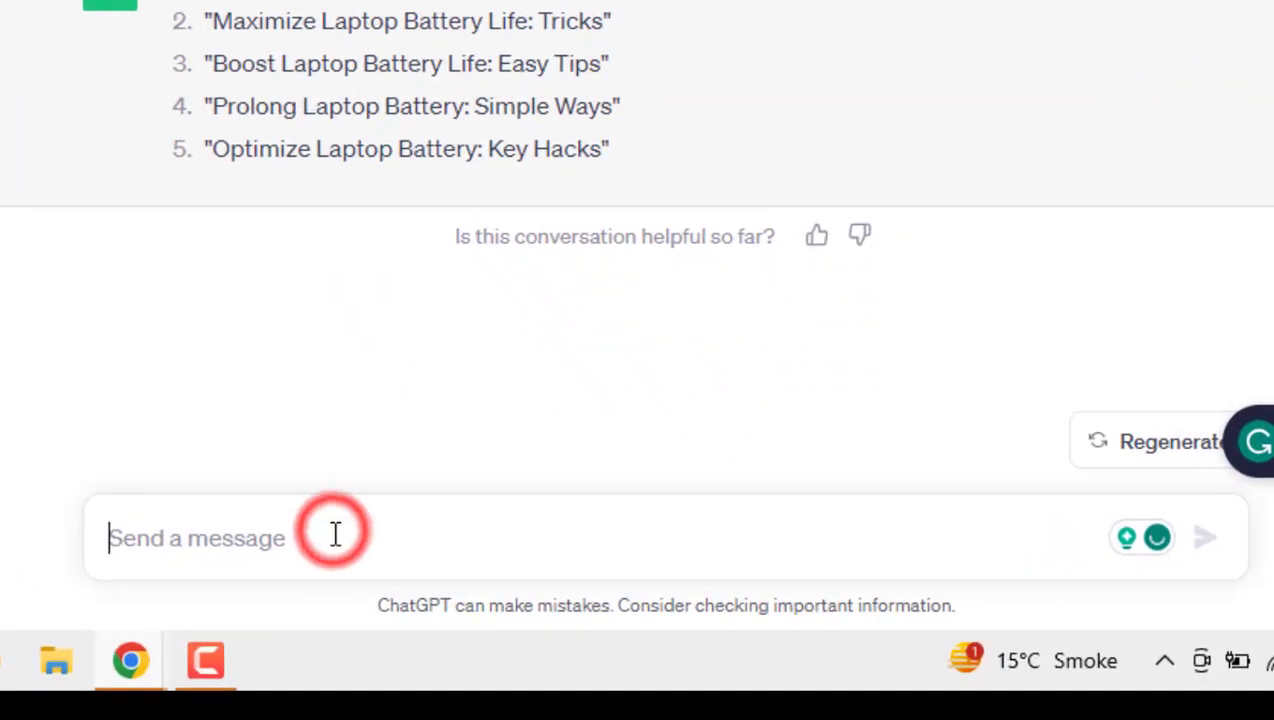
{"action": "key", "text": "ctrl+v"}
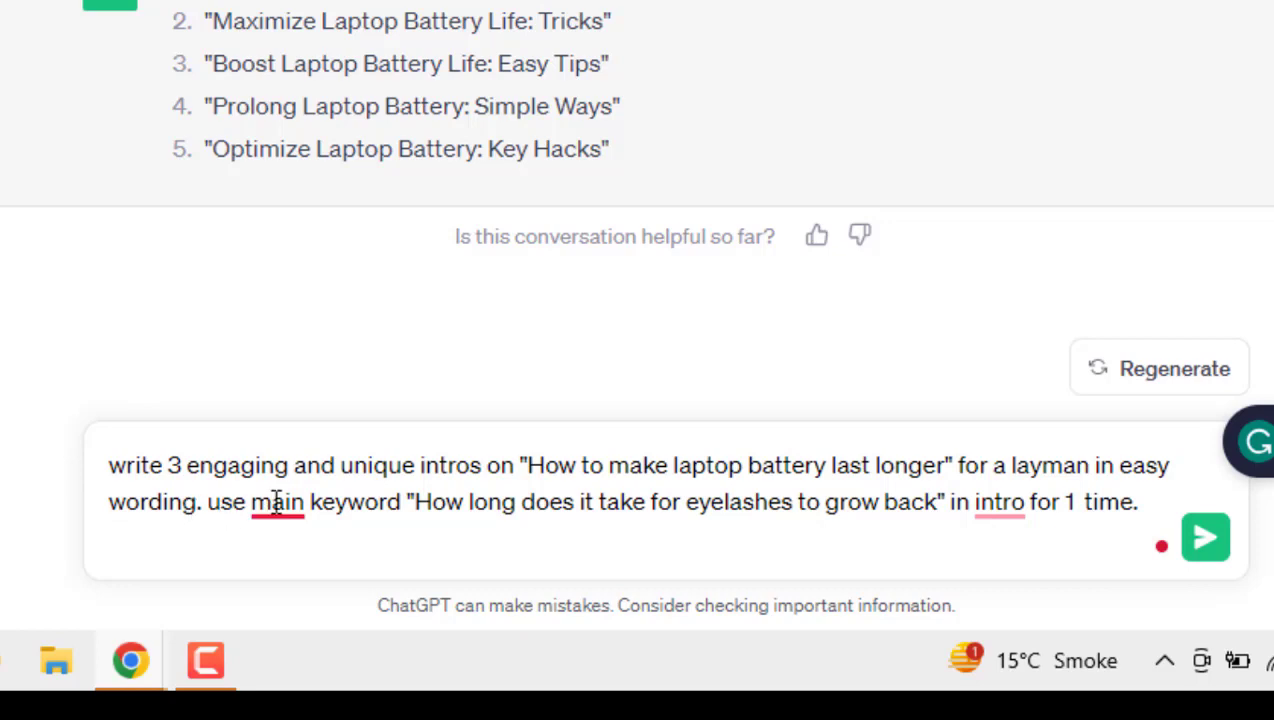
- In the ChatGPT message, replace the eyelashes keyword with "How to make laptop battery last longer"
{"action": "mouse_move", "coordinate": [277, 501]}
{"action": "left_click_drag", "start_coordinate": [530, 465], "coordinate": [946, 480]}
{"action": "key", "text": "ctrl+c"}
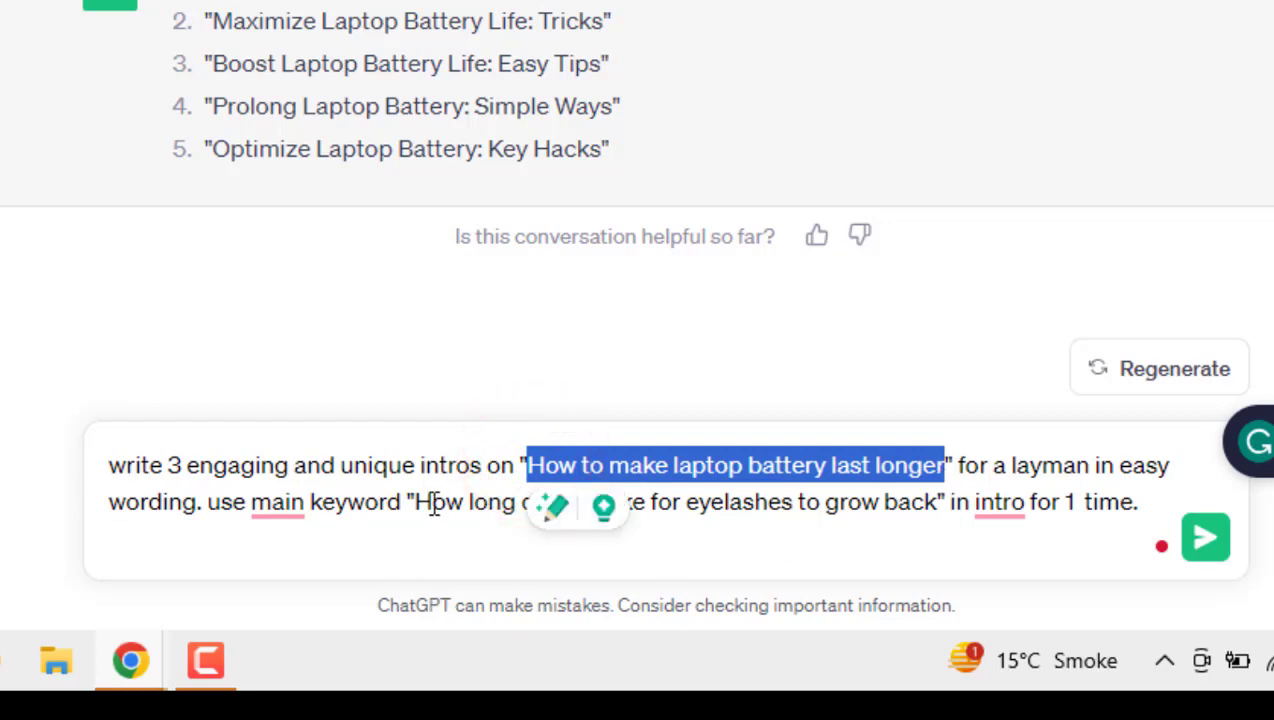
{"action": "left_click_drag", "start_coordinate": [415, 501], "coordinate": [940, 511]}
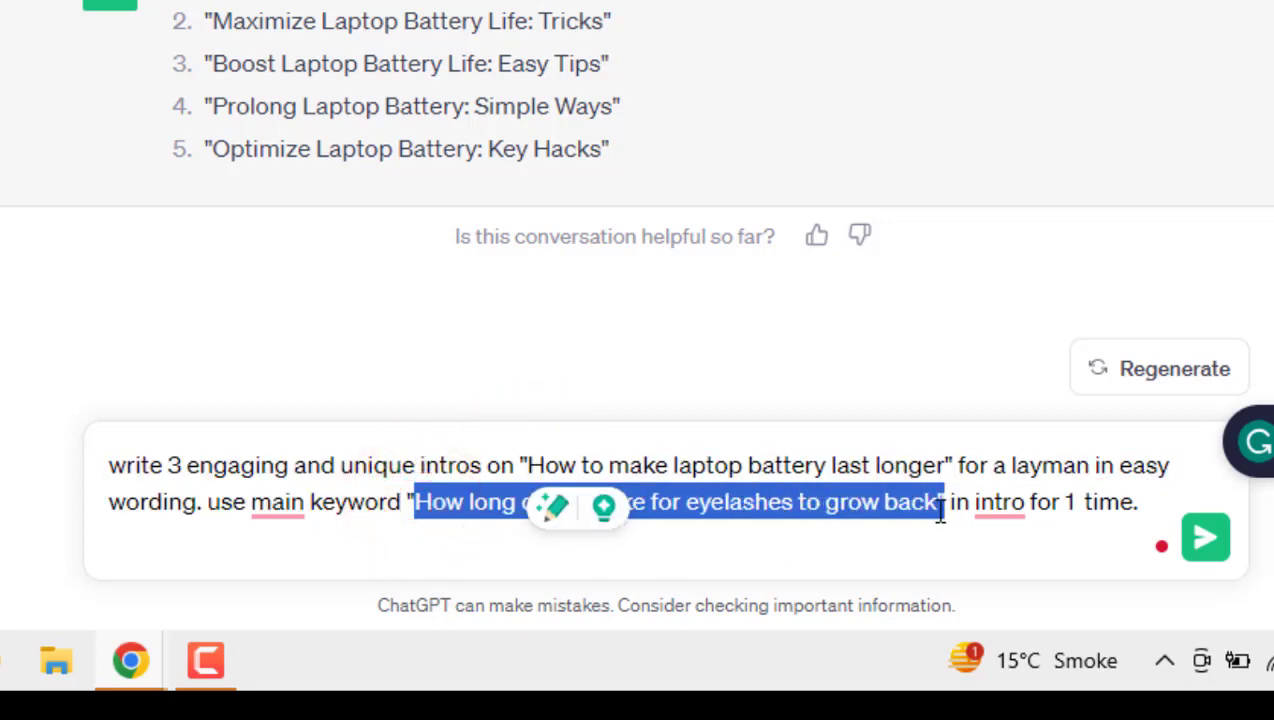
{"action": "key", "text": "ctrl+v"}
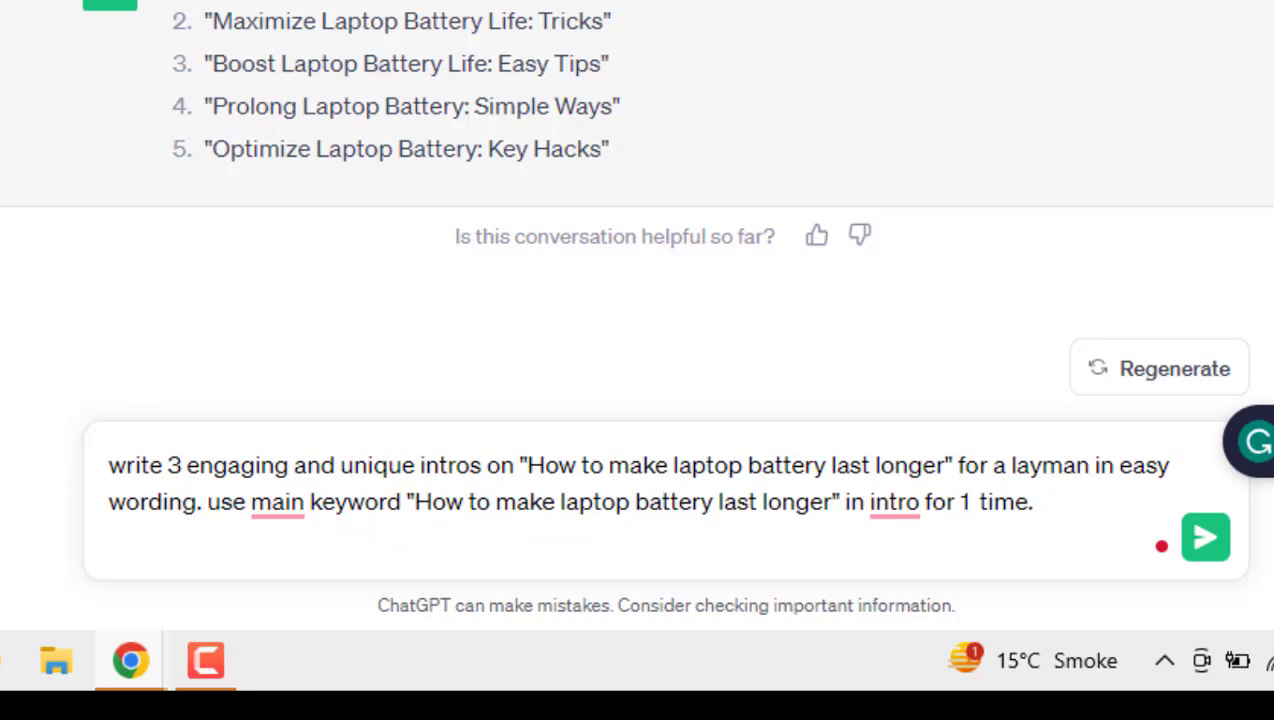
- In the Google Slides intro prompt, replace "How long does it take for eyelashes to grow back" with "How to make laptop battery last longer"
{"action": "key", "text": "ctrl+Tab"}
{"action": "left_click", "coordinate": [582, 245]}
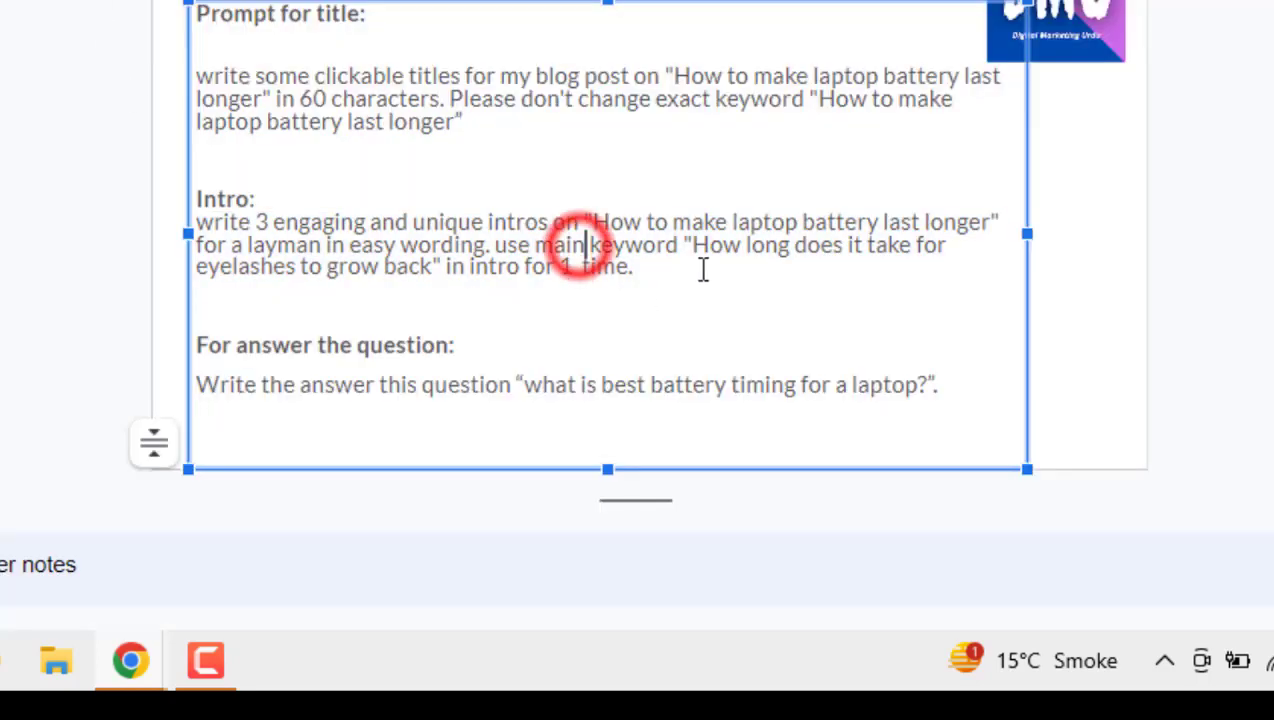
{"action": "left_click_drag", "start_coordinate": [692, 246], "coordinate": [428, 278]}
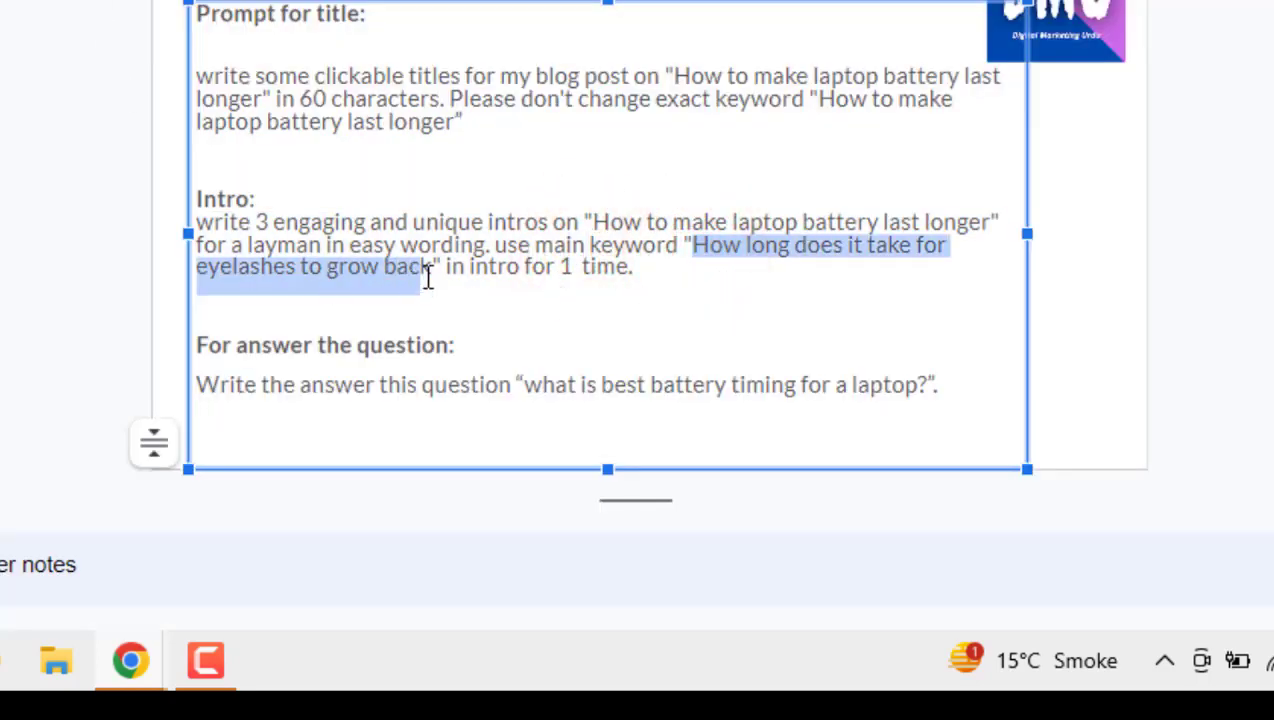
{"action": "key", "text": "ctrl+v"}
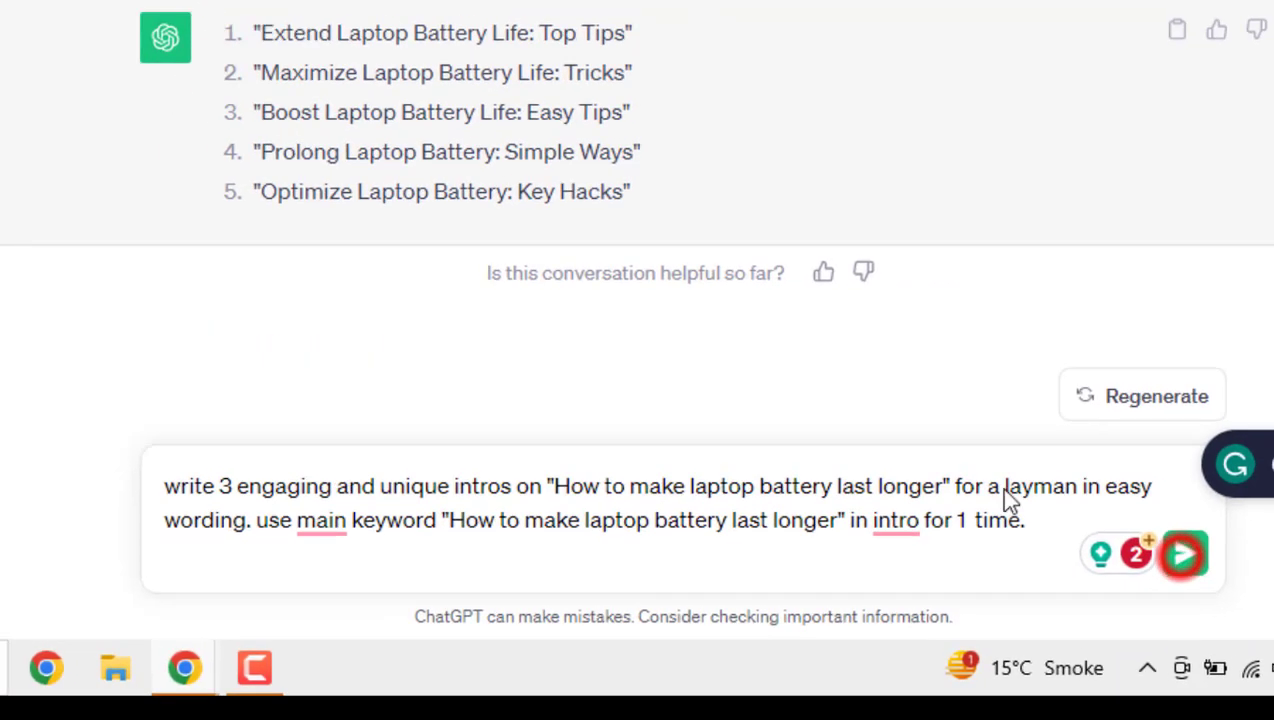
- Submit the prompt for 3 engaging intros in ChatGPT and read through the generated intros
{"action": "left_click", "coordinate": [1205, 540]}
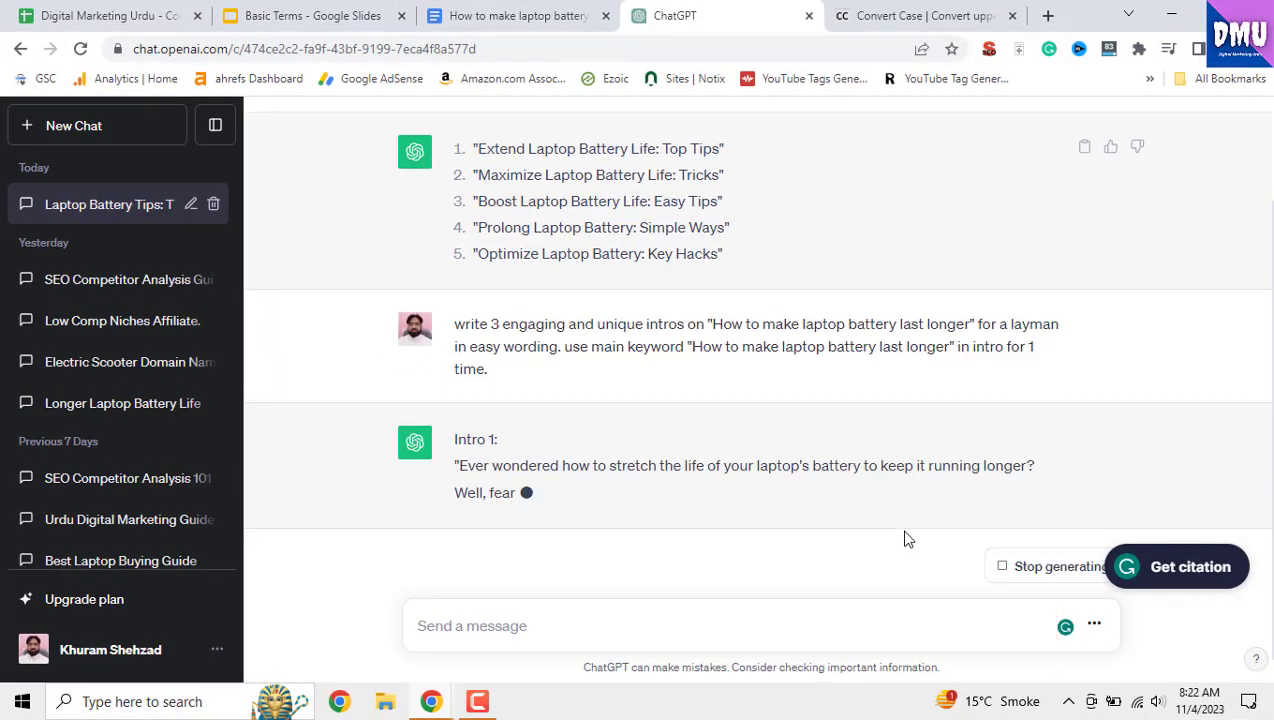
{"action": "scroll", "coordinate": [859, 487], "scroll_direction": "up", "scroll_amount": 2}
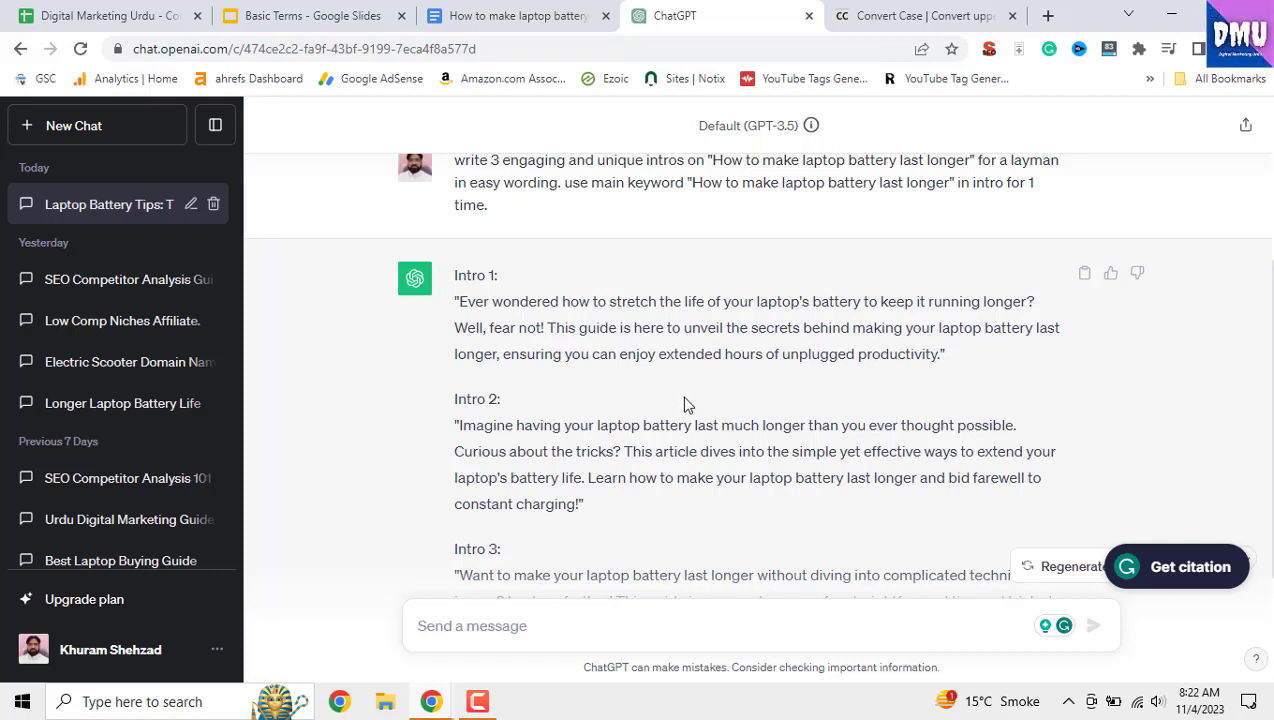
{"action": "scroll", "coordinate": [686, 408], "scroll_direction": "down", "scroll_amount": 1}
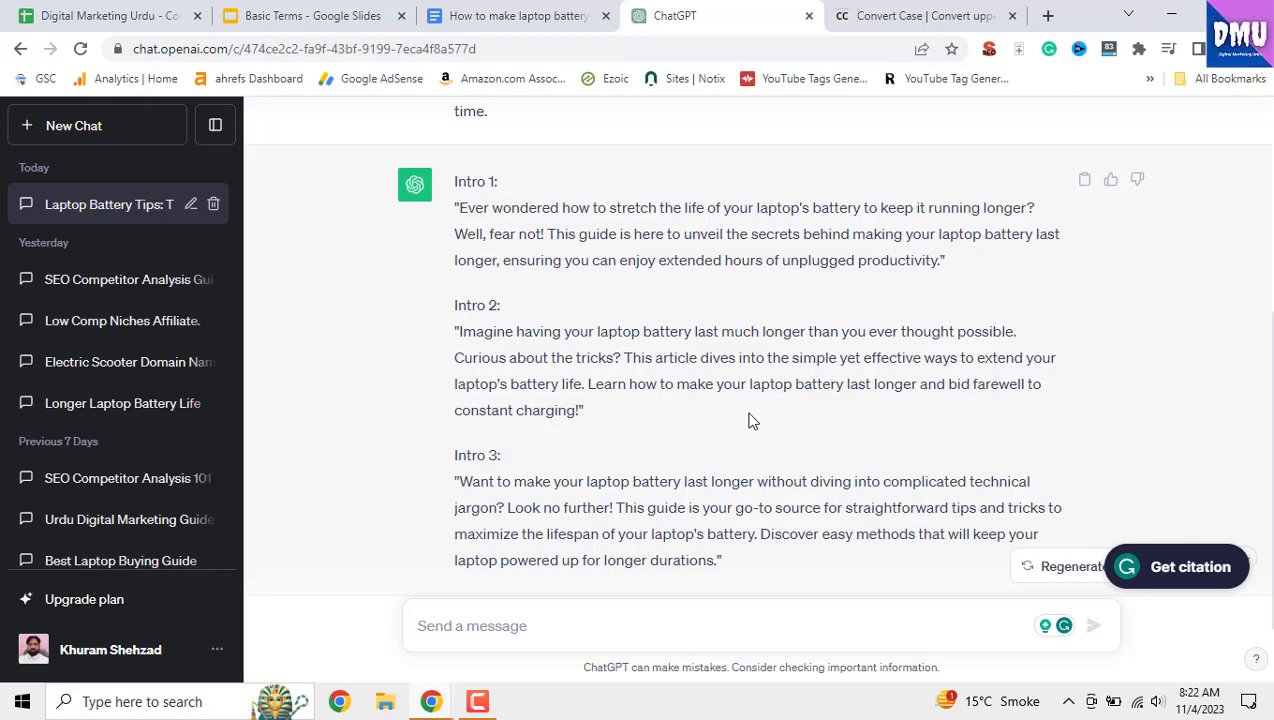
{"action": "scroll", "coordinate": [748, 420], "scroll_direction": "down", "scroll_amount": 1}
{"action": "scroll", "coordinate": [748, 420], "scroll_direction": "up", "scroll_amount": 4}
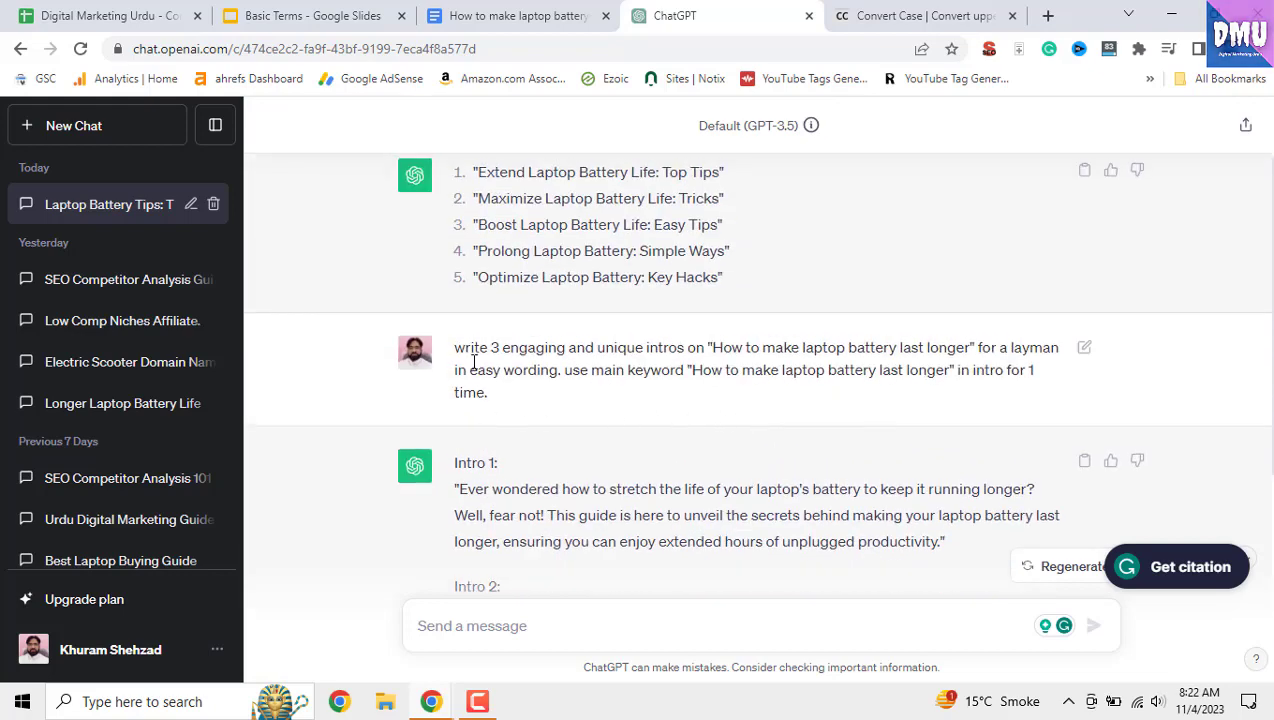
- Edit the intro prompt in ChatGPT to request 1 intro "in 100 words" and resubmit it
{"action": "left_click", "coordinate": [1084, 347]}
{"action": "double_click", "coordinate": [494, 349]}
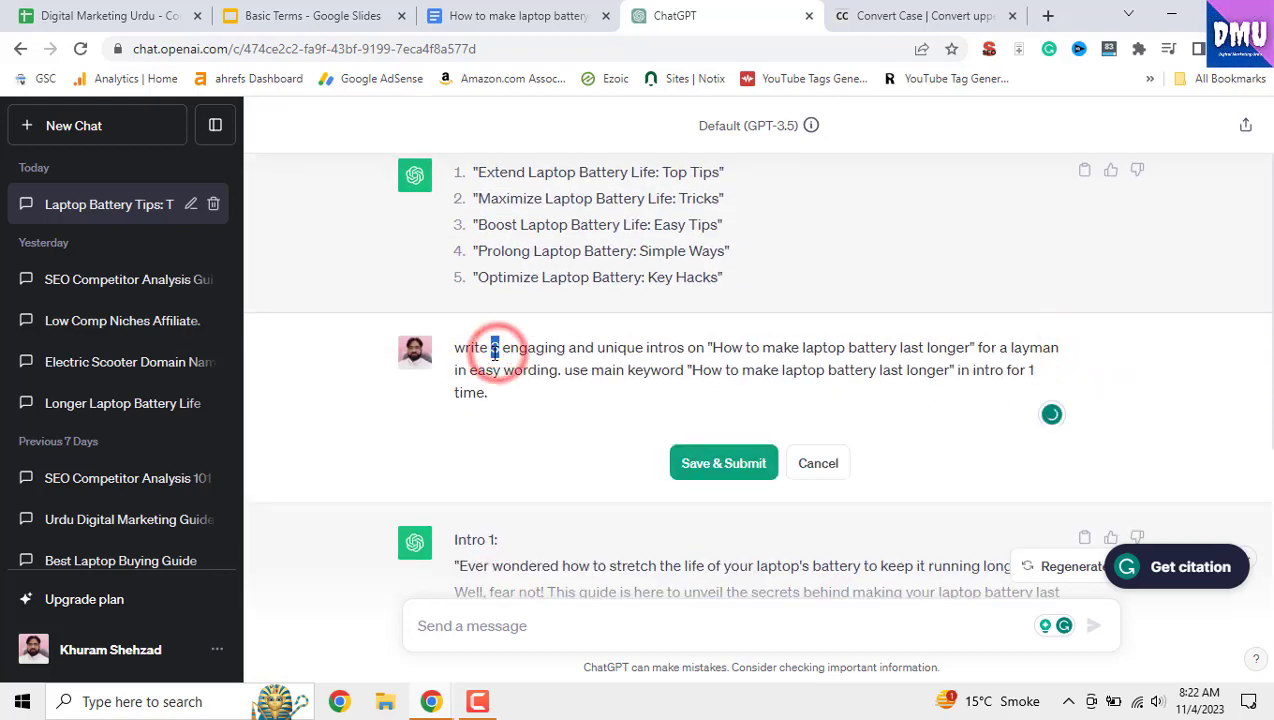
{"action": "type", "text": "1"}
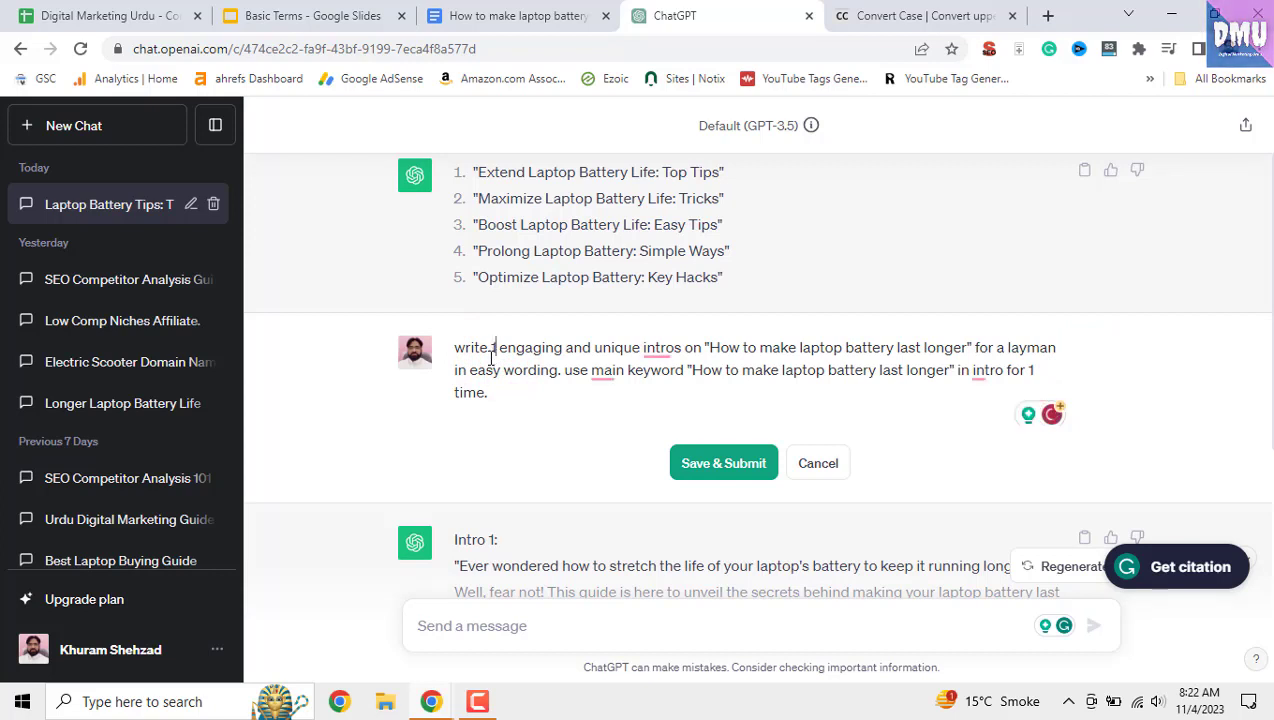
{"action": "left_click", "coordinate": [558, 372]}
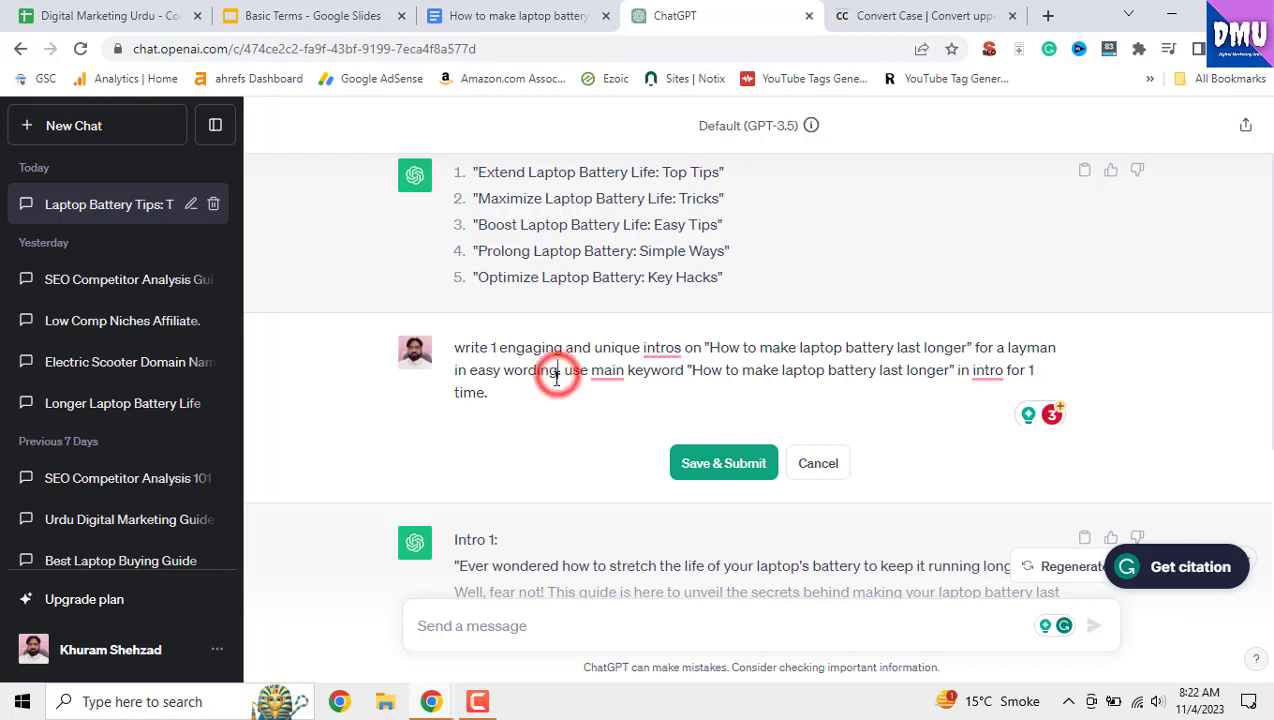
{"action": "type", "text": "in 100 words."}
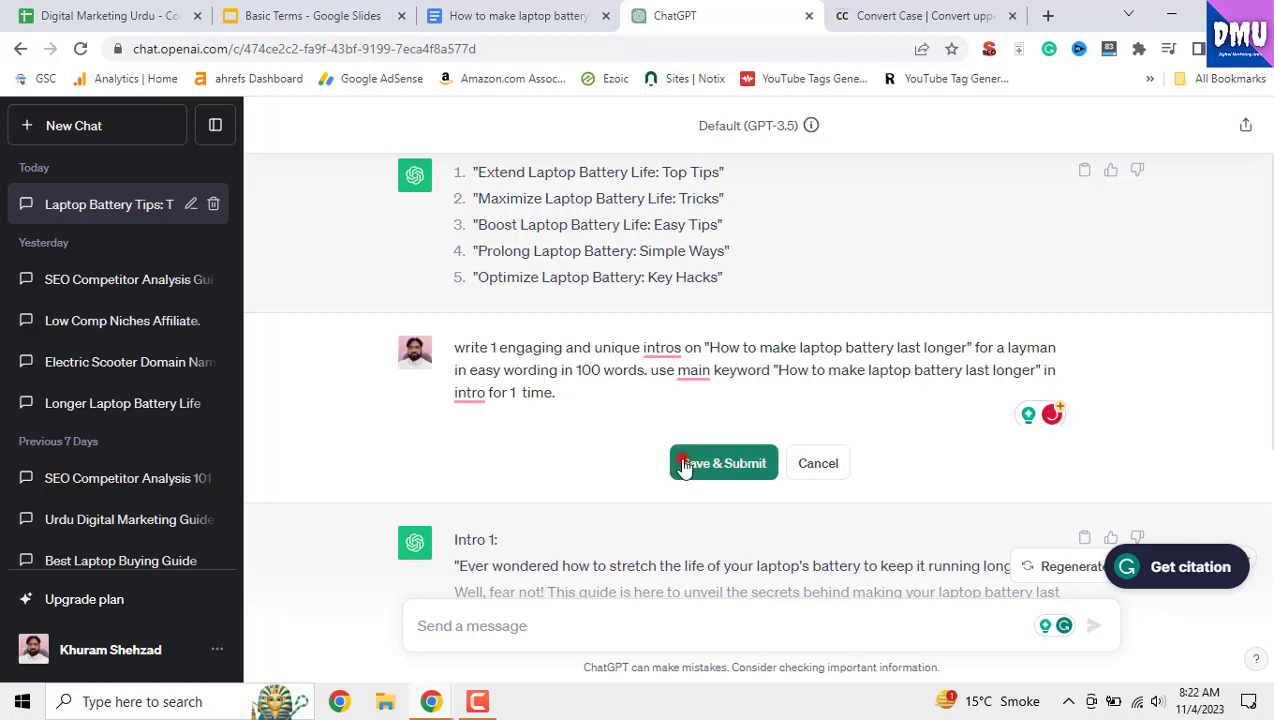
{"action": "left_click", "coordinate": [684, 463]}
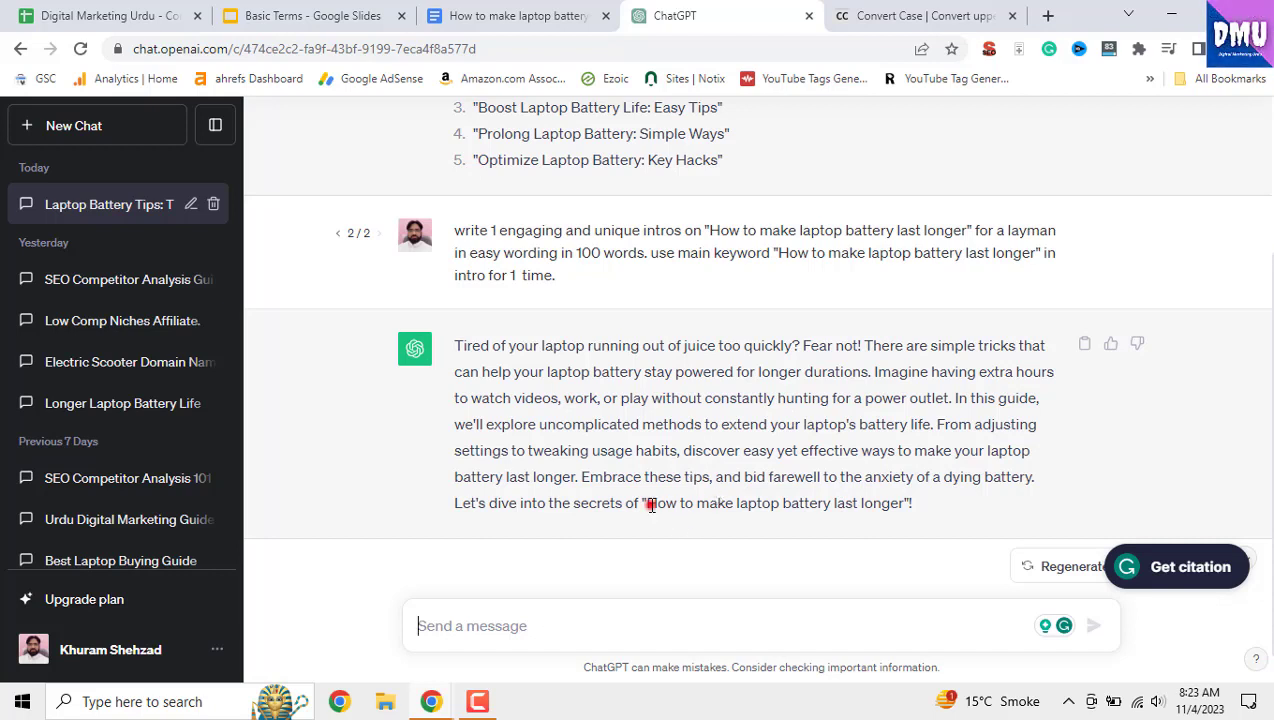
- Review the newly generated intro and check its use of the keyword "How to make laptop battery last longer"
{"action": "left_click_drag", "start_coordinate": [648, 505], "coordinate": [905, 505]}
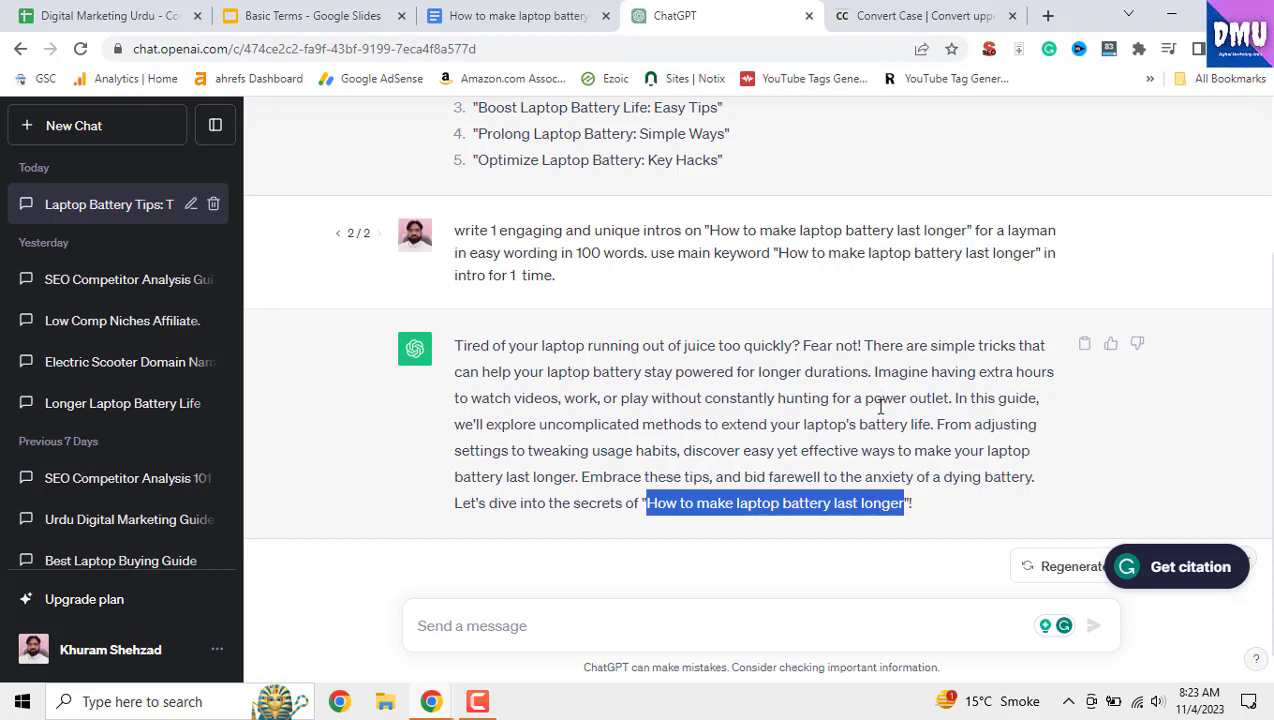
{"action": "left_click", "coordinate": [741, 625]}
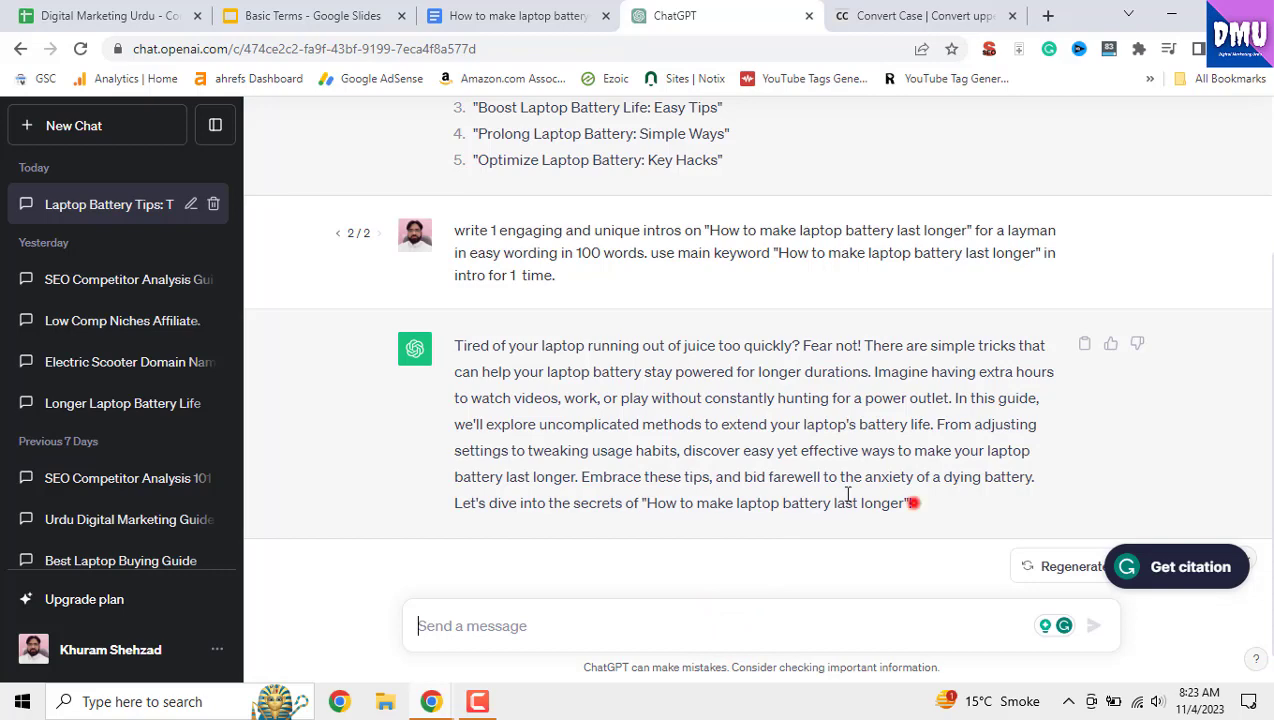
{"action": "left_click_drag", "start_coordinate": [913, 503], "coordinate": [462, 342]}
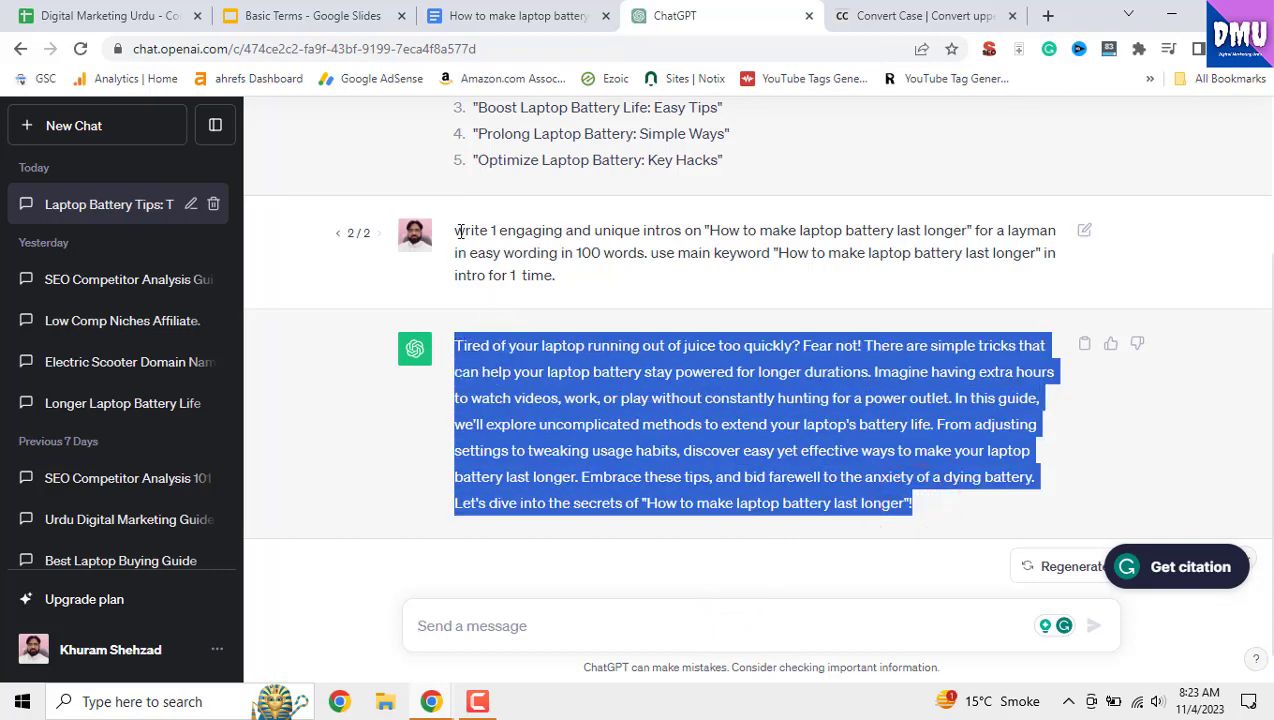
- Copy the revised intro prompt from ChatGPT and replace the Intro prompt on the Google Slides slide with it, without source formatting
{"action": "left_click_drag", "start_coordinate": [459, 231], "coordinate": [557, 276]}
{"action": "key", "text": "ctrl+c"}
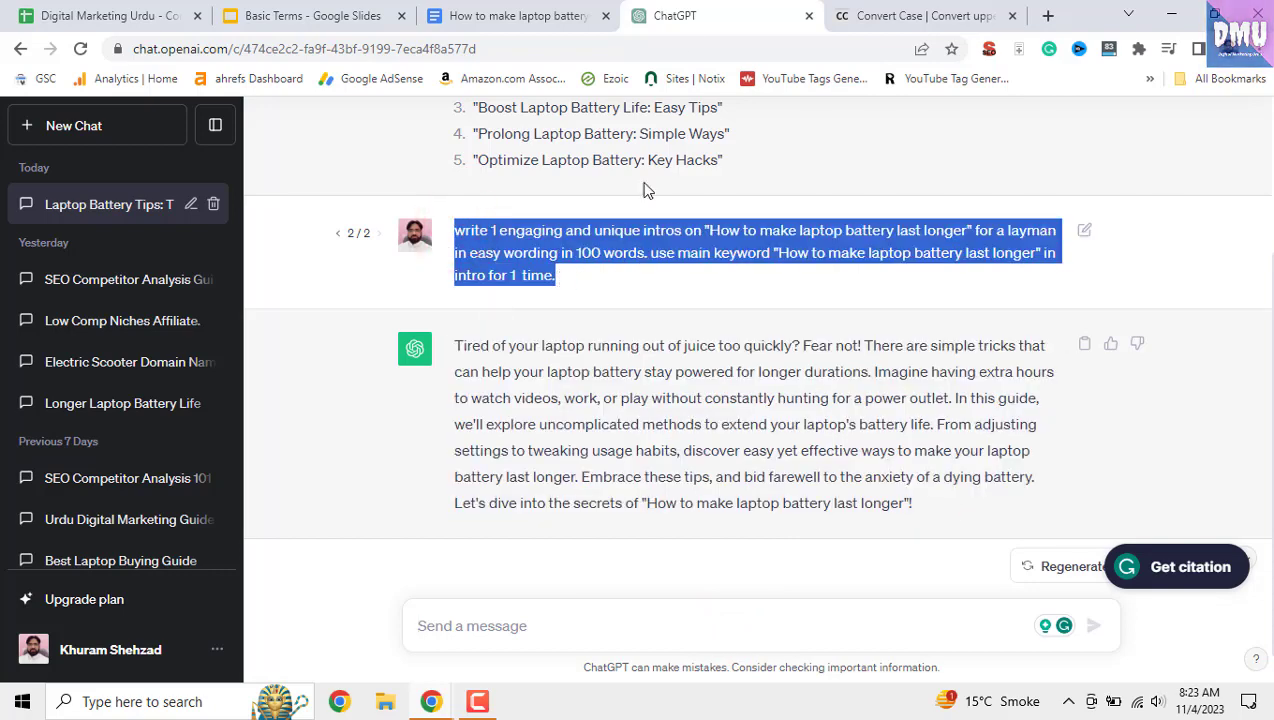
{"action": "left_click", "coordinate": [313, 16]}
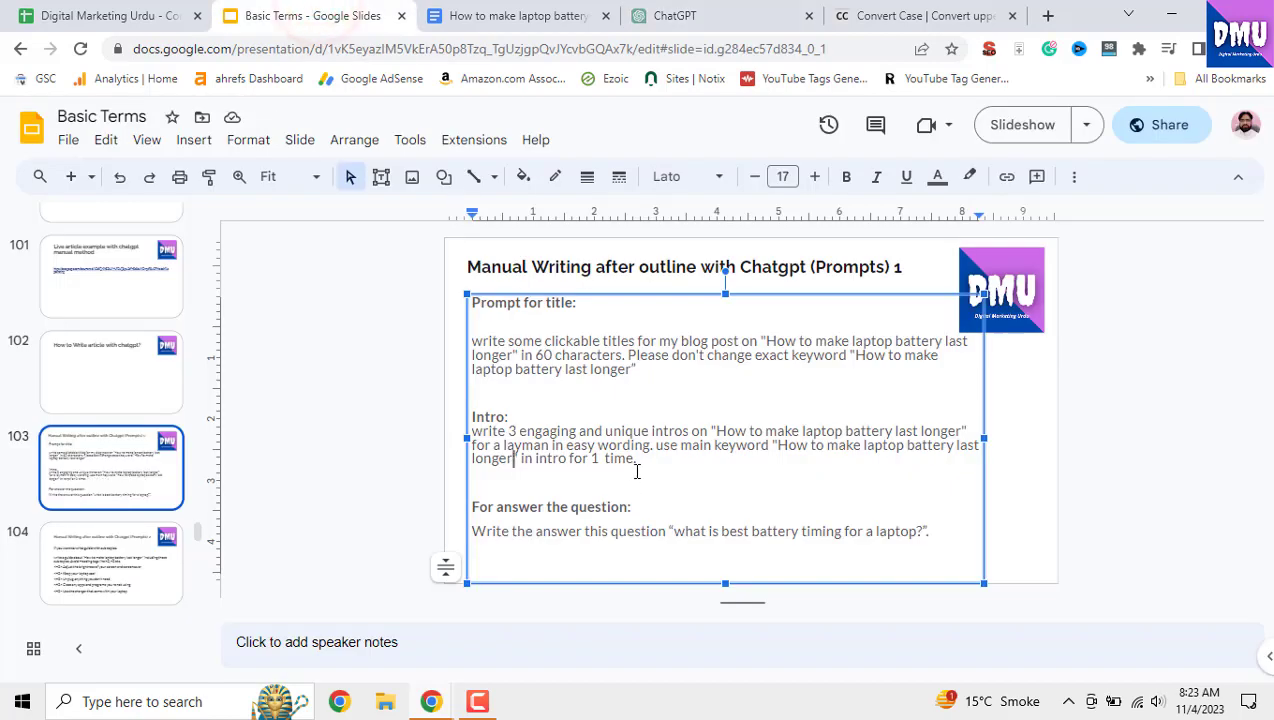
{"action": "left_click_drag", "start_coordinate": [637, 460], "coordinate": [471, 433]}
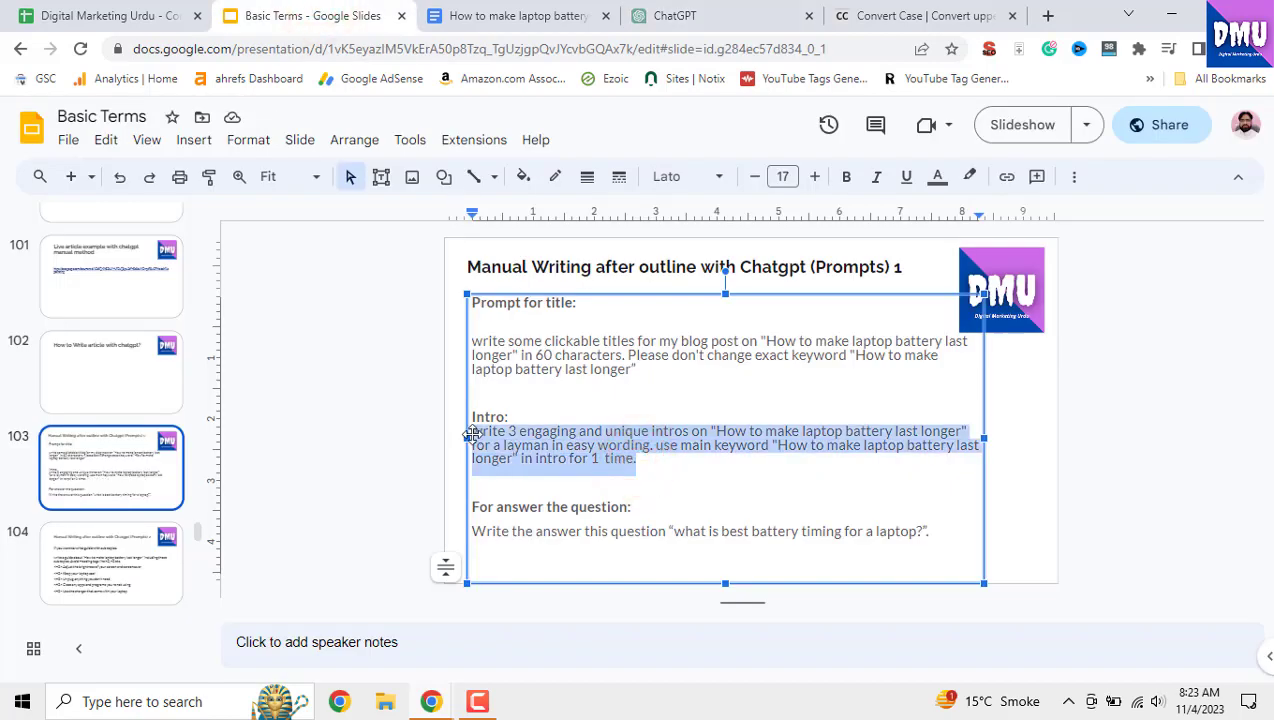
{"action": "key", "text": "ctrl+v"}
{"action": "key", "text": "ctrl+z"}
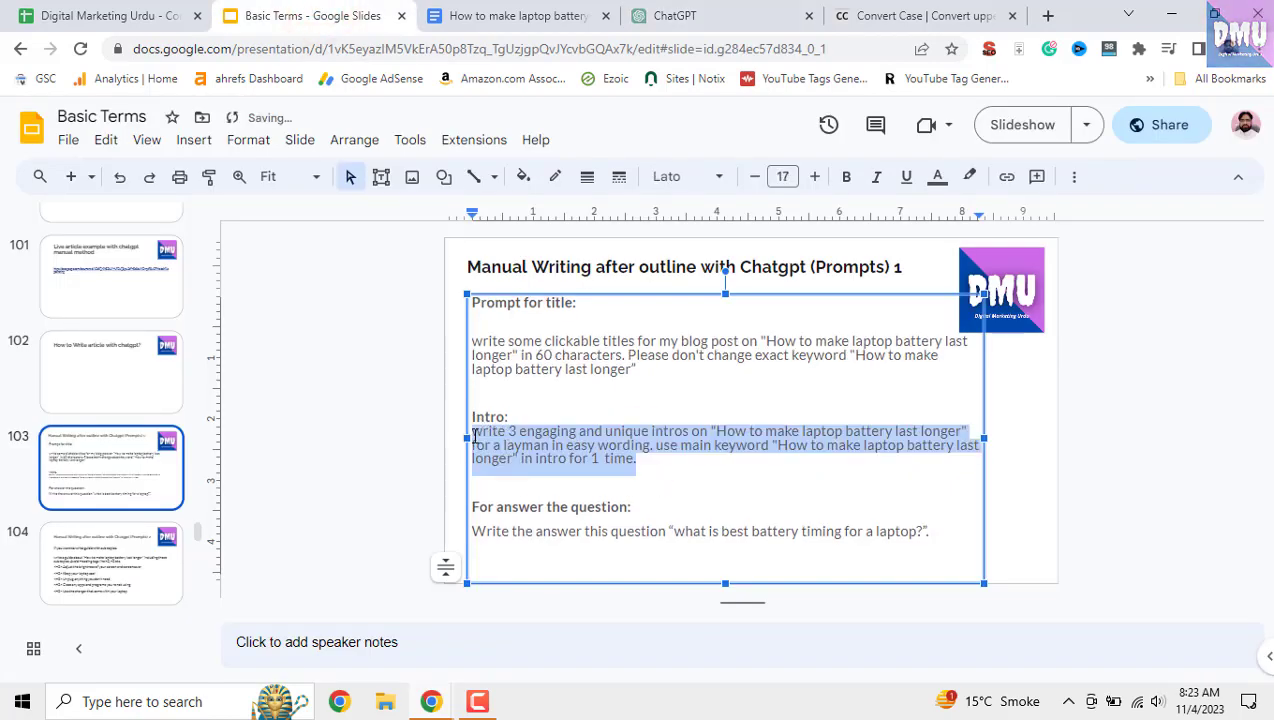
{"action": "right_click", "coordinate": [538, 455]}
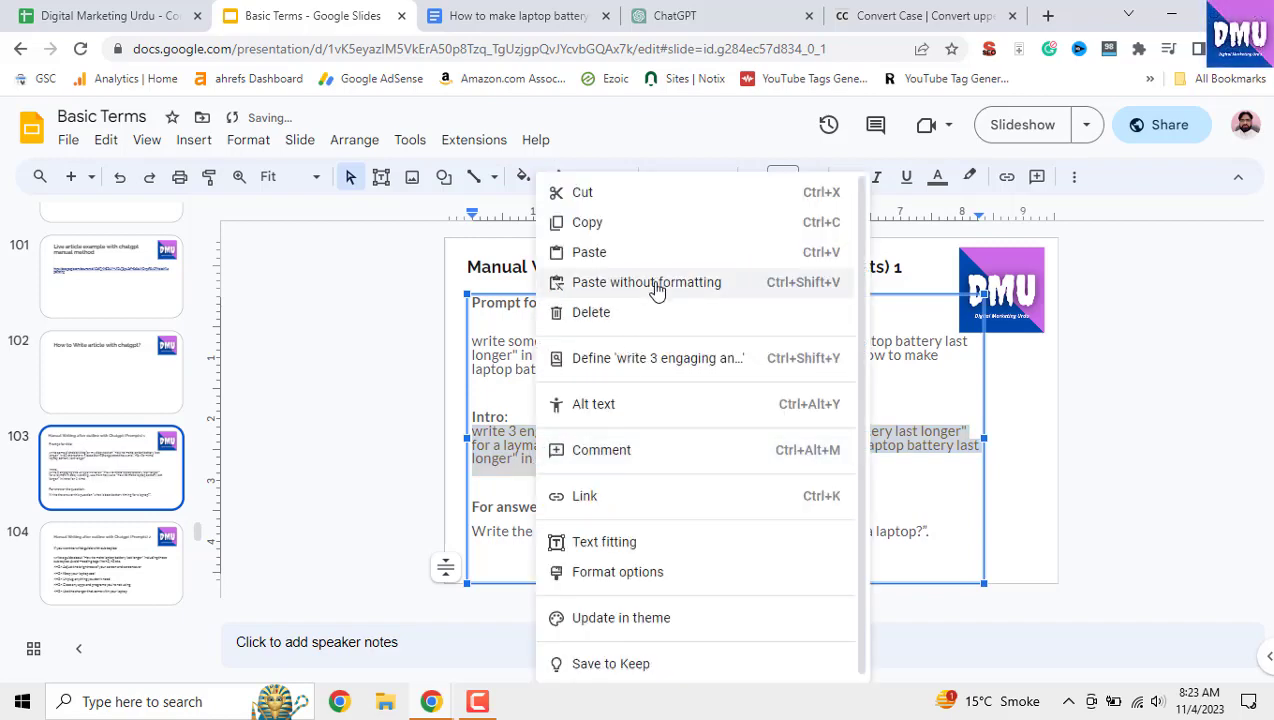
{"action": "left_click", "coordinate": [656, 284]}
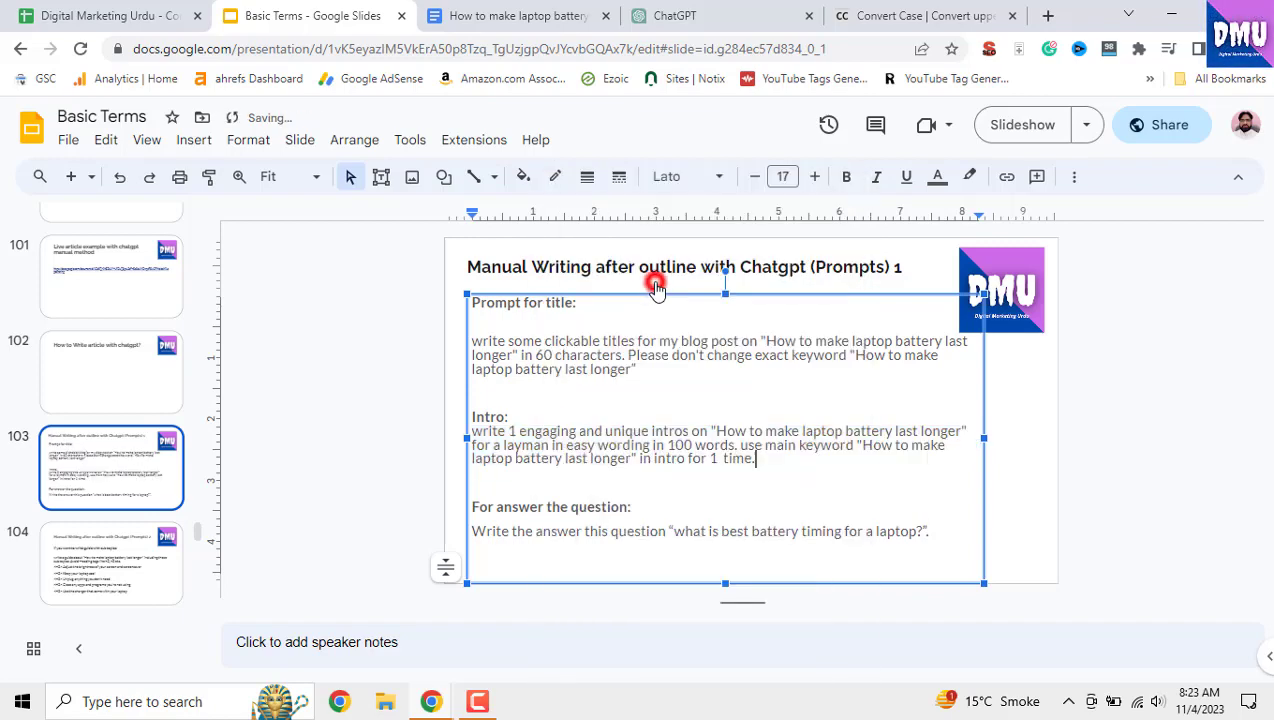
- Copy the generated intro from ChatGPT and start a new paragraph below the article title in Google Docs
{"action": "left_click", "coordinate": [697, 17]}
{"action": "left_click_drag", "start_coordinate": [912, 508], "coordinate": [458, 365]}
{"action": "key", "text": "ctrl+c"}
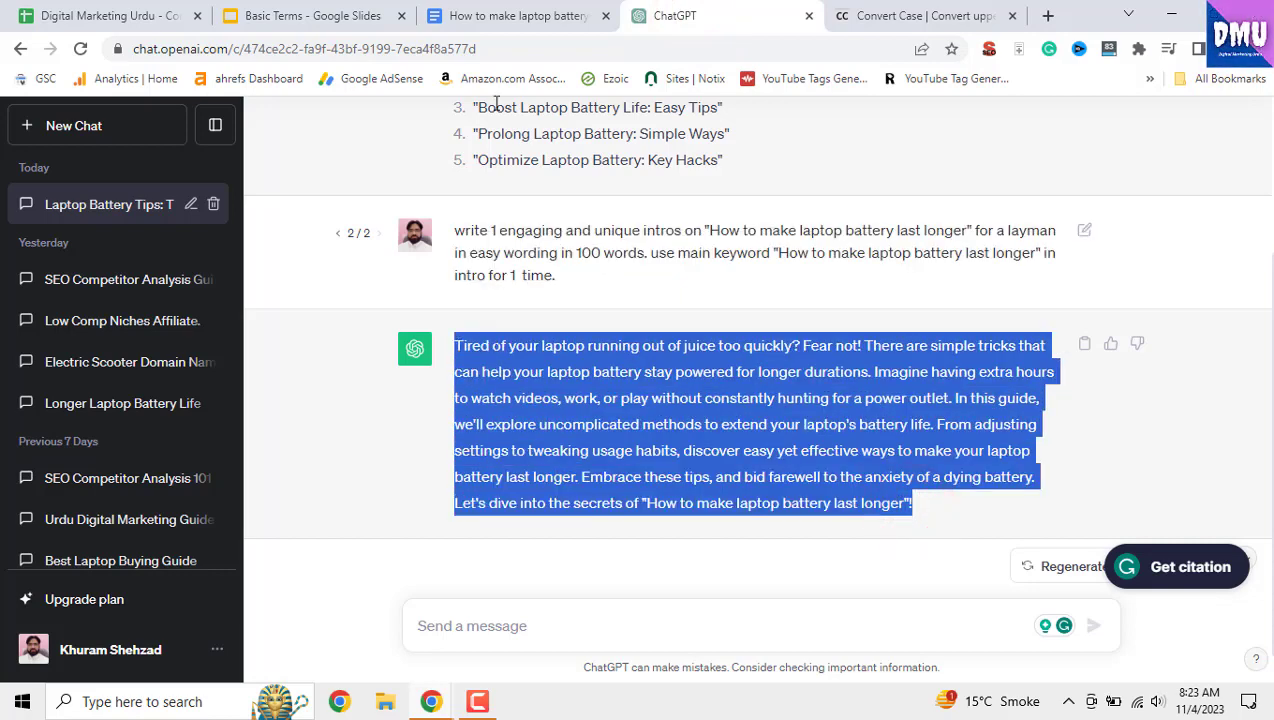
{"action": "left_click", "coordinate": [515, 15]}
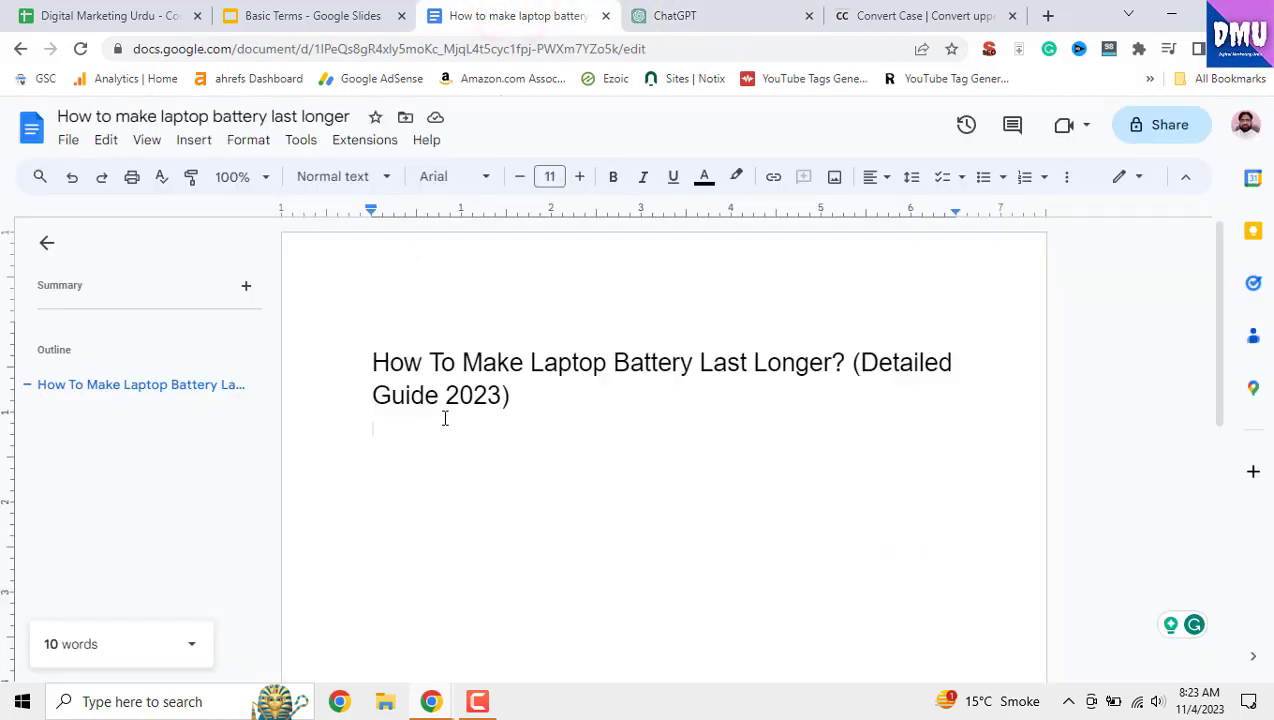
{"action": "key", "text": "Return"}
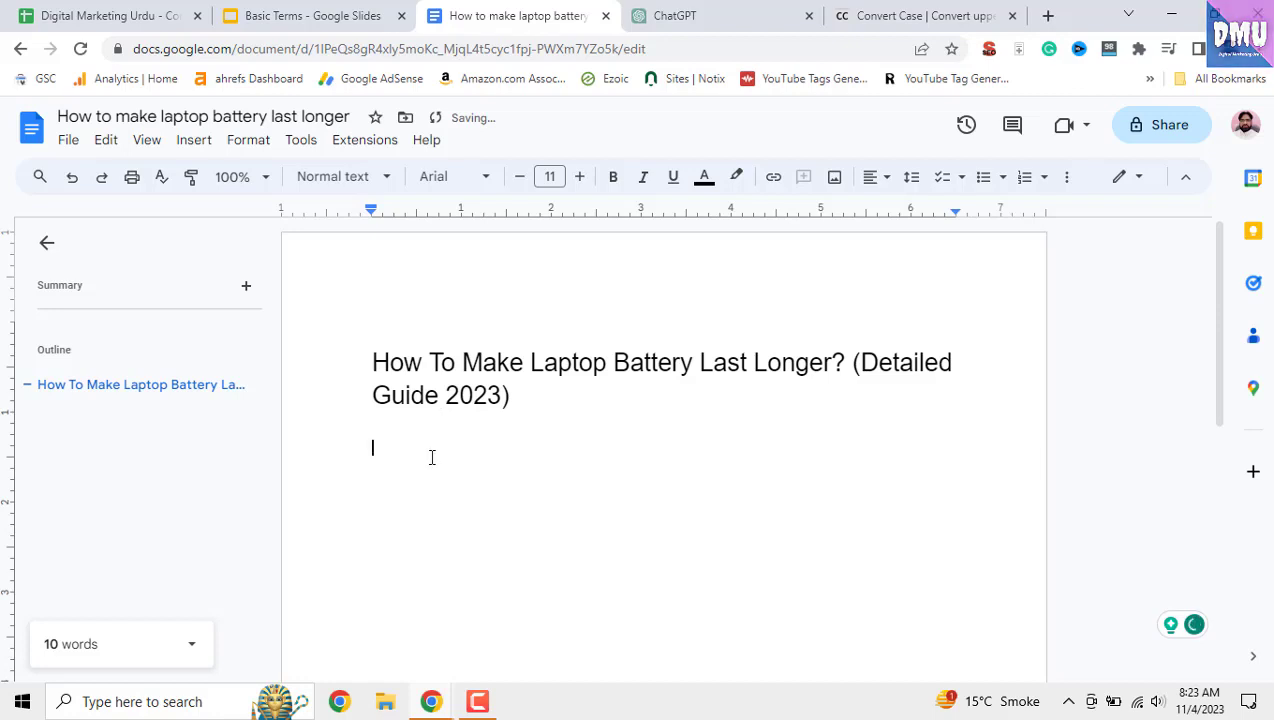
{"action": "right_click", "coordinate": [432, 456]}
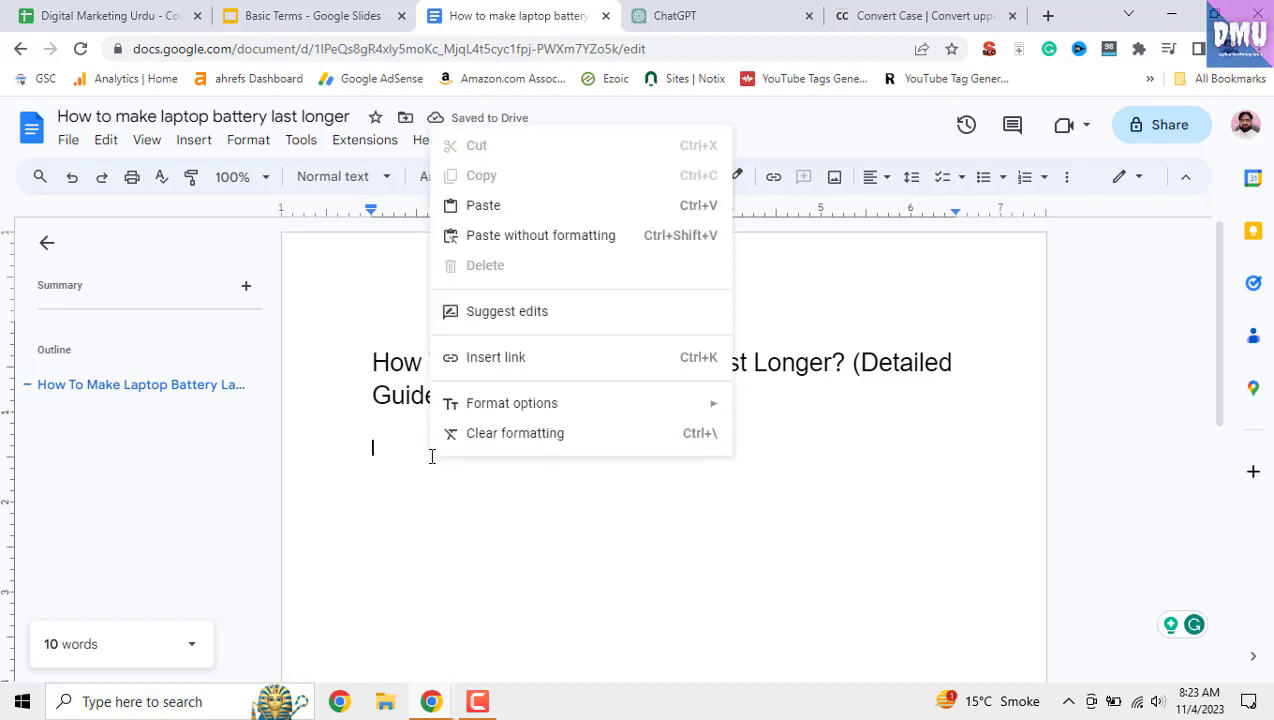
{"action": "left_click", "coordinate": [517, 215]}
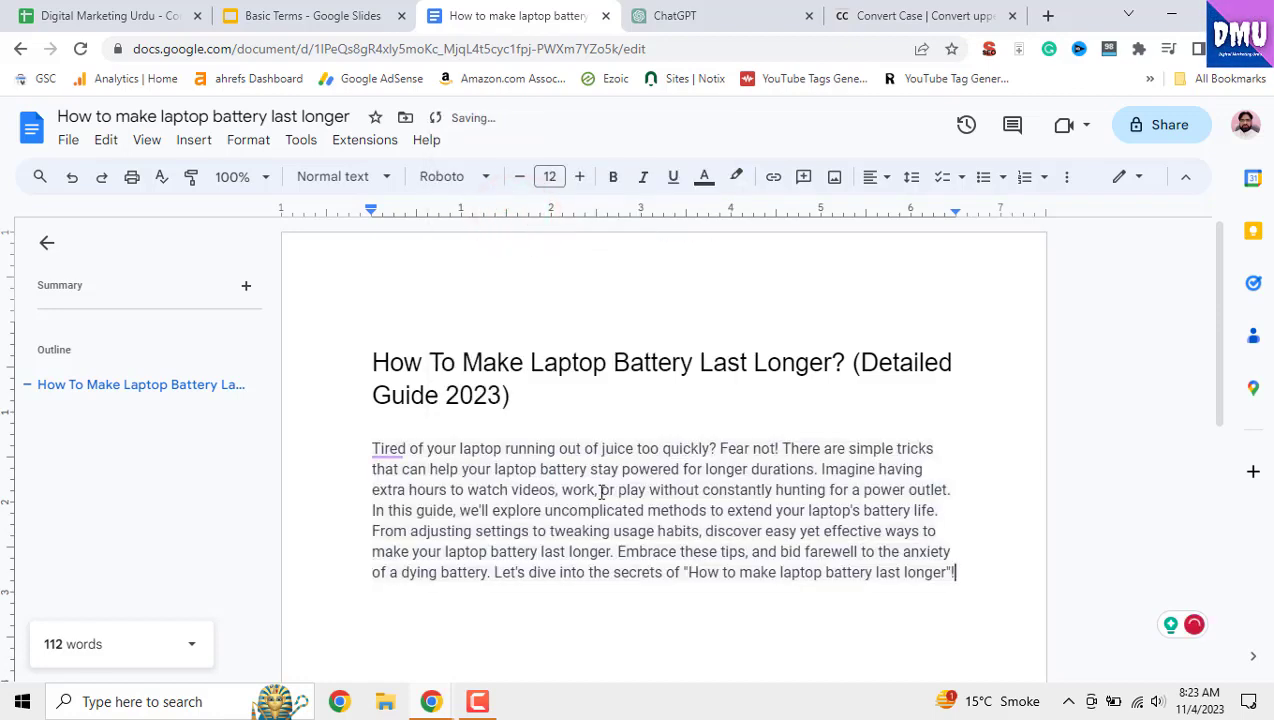
{"action": "key", "text": "ctrl+z"}
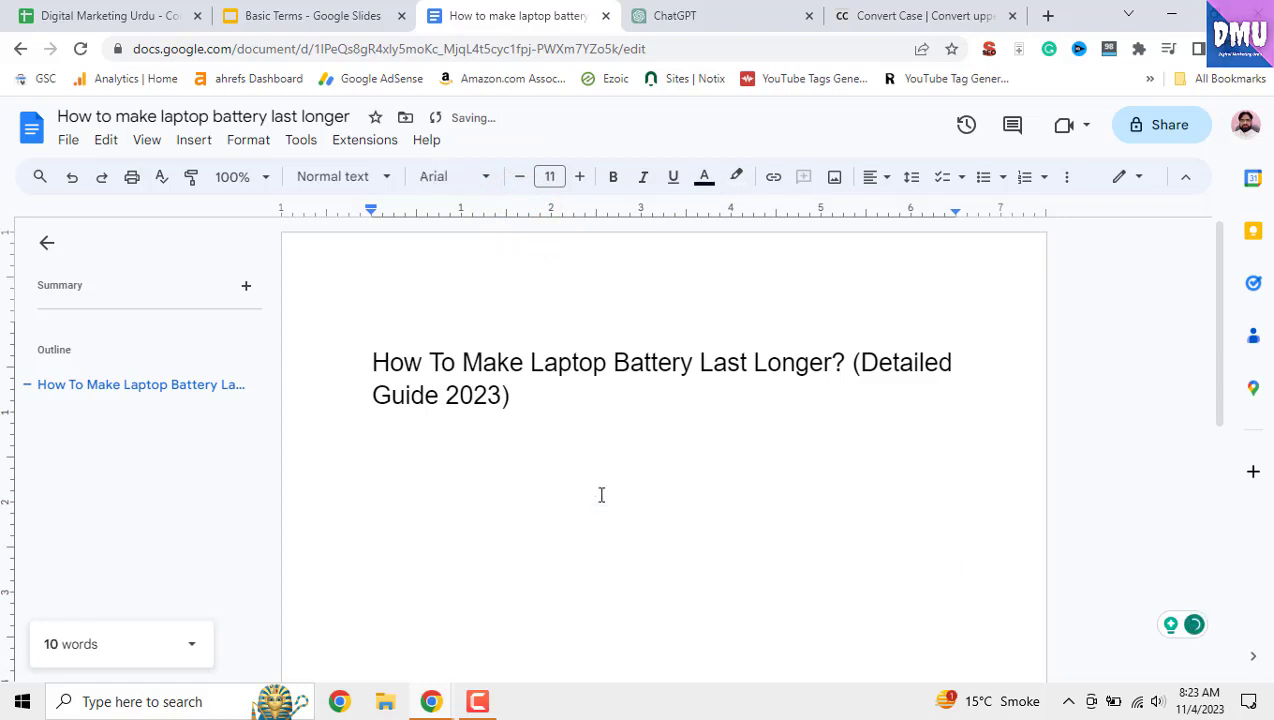
- Paste the intro below the title without formatting and open the Grammarly suggestion for the word "Tired"
{"action": "right_click", "coordinate": [448, 455]}
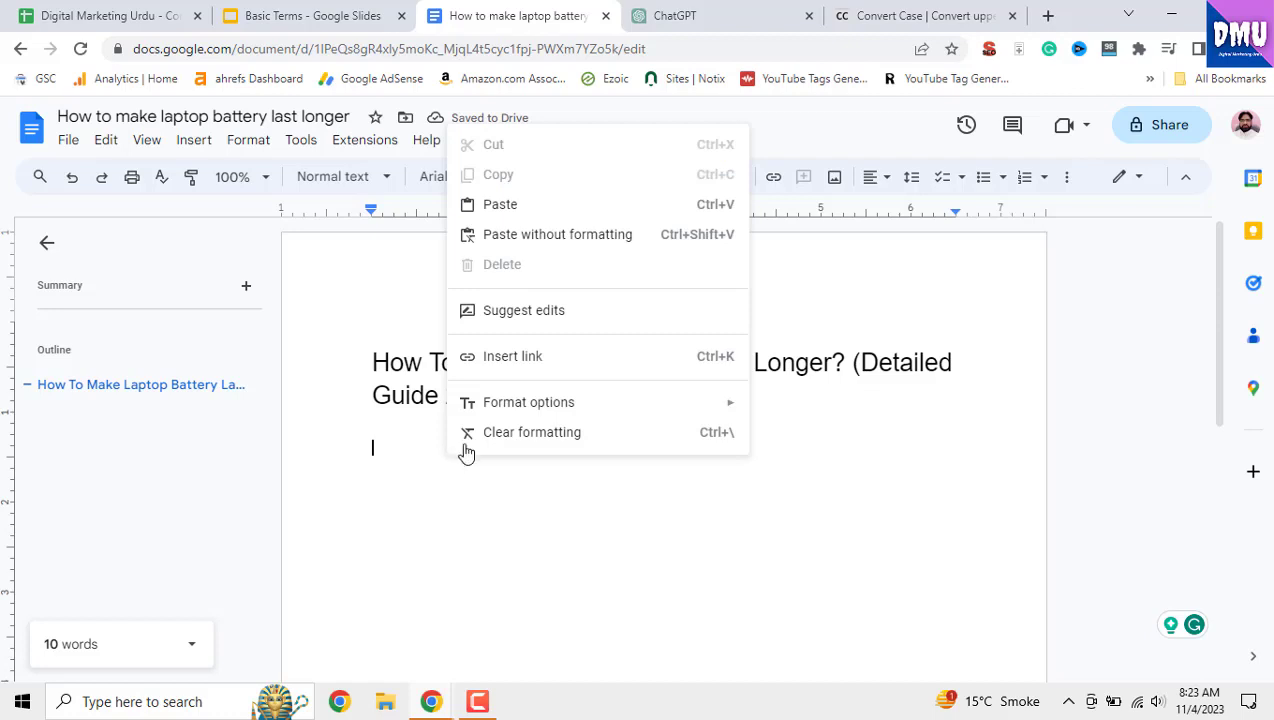
{"action": "left_click", "coordinate": [553, 236]}
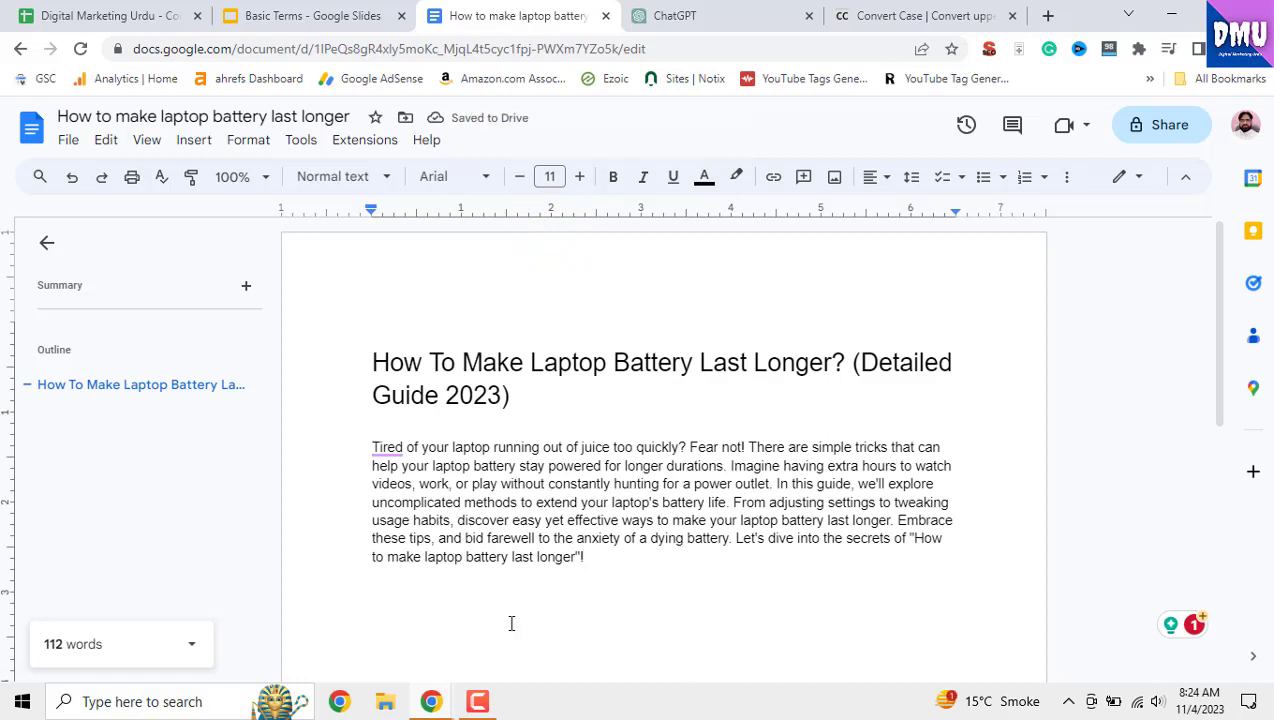
{"action": "left_click", "coordinate": [378, 448]}
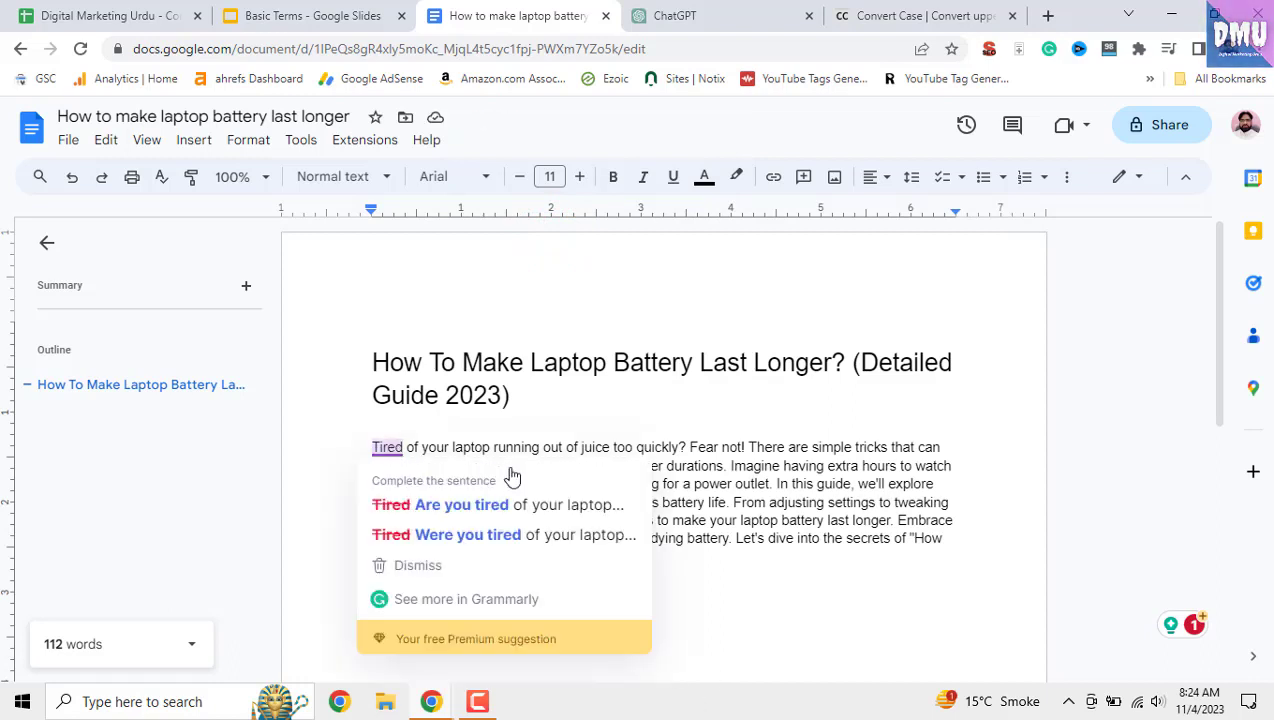
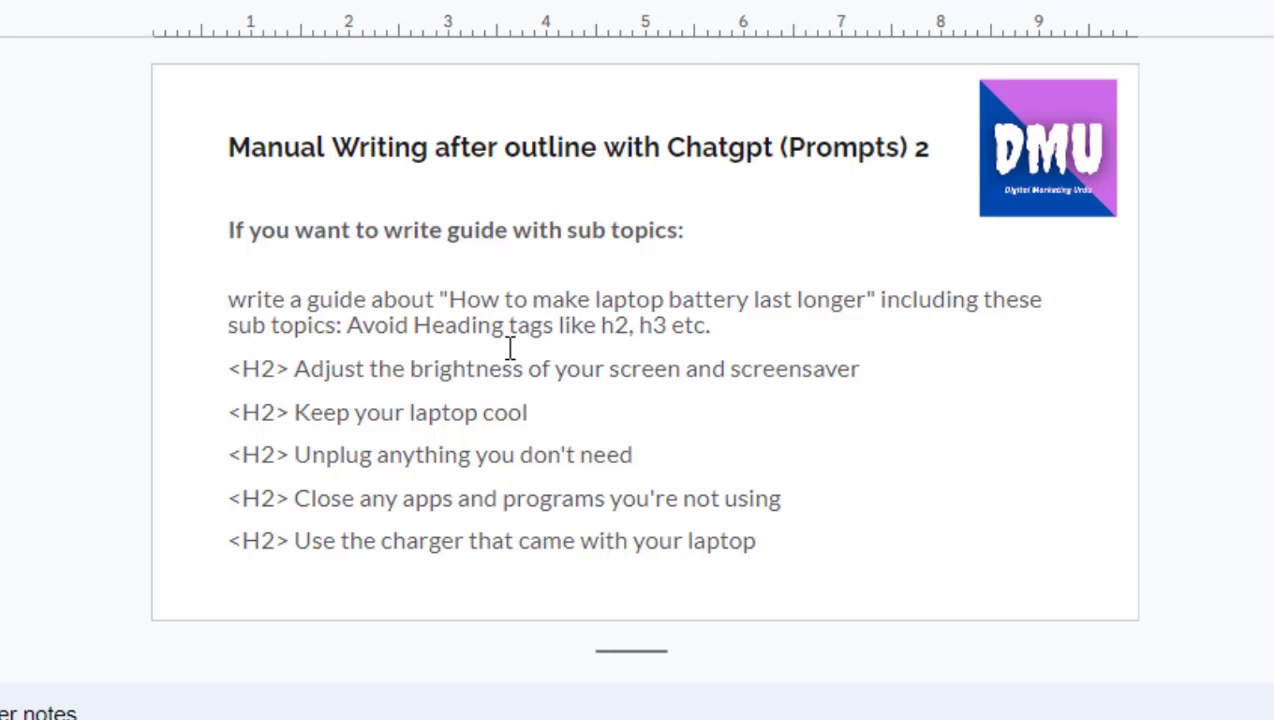
- Copy the guide-with-sub-topics prompt from the "Prompts 2" slide in Google Slides and paste it into the ChatGPT message
{"action": "left_click_drag", "start_coordinate": [228, 305], "coordinate": [568, 326]}
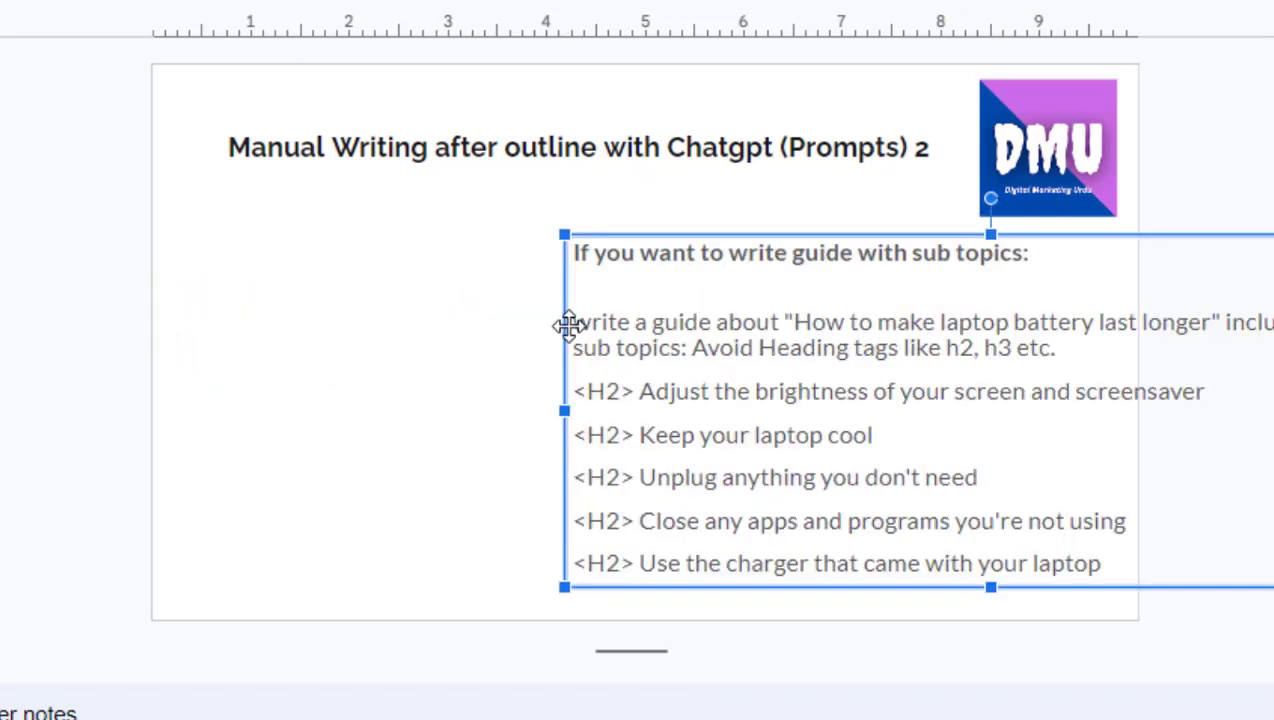
{"action": "key", "text": "ctrl+z"}
{"action": "left_click", "coordinate": [654, 336]}
{"action": "left_click_drag", "start_coordinate": [718, 330], "coordinate": [232, 301]}
{"action": "key", "text": "ctrl+c"}
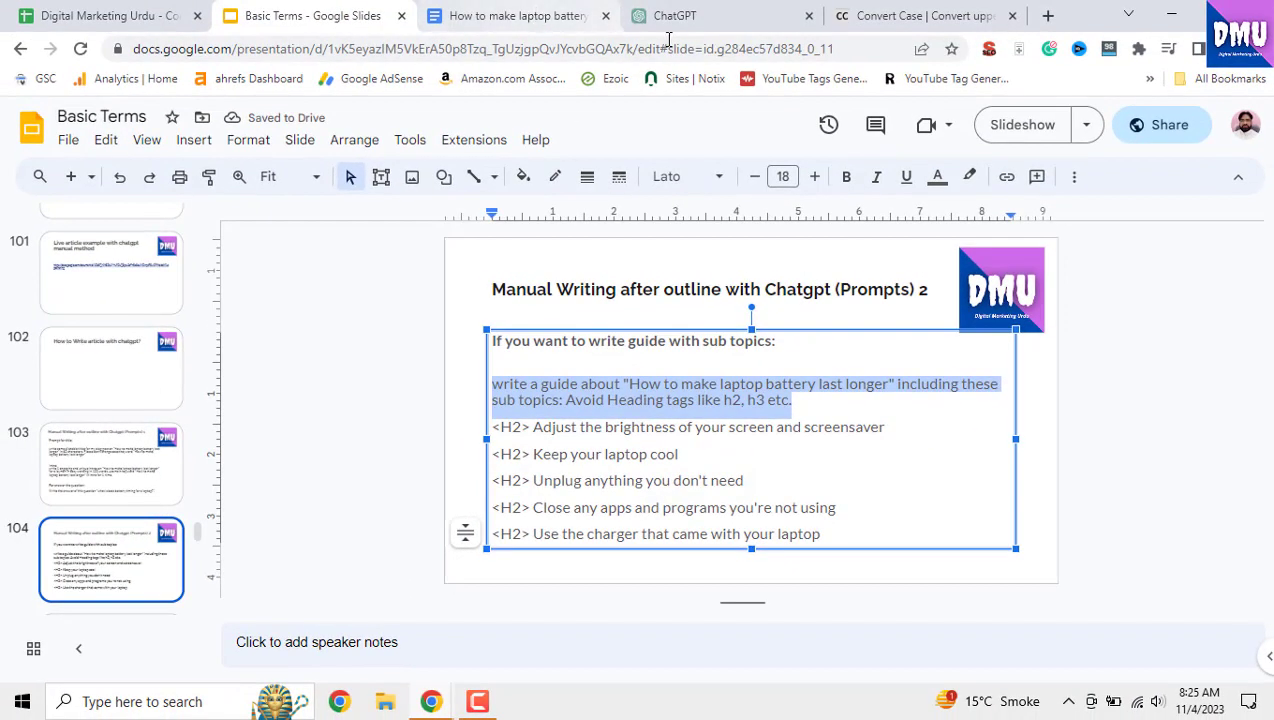
{"action": "left_click", "coordinate": [698, 20]}
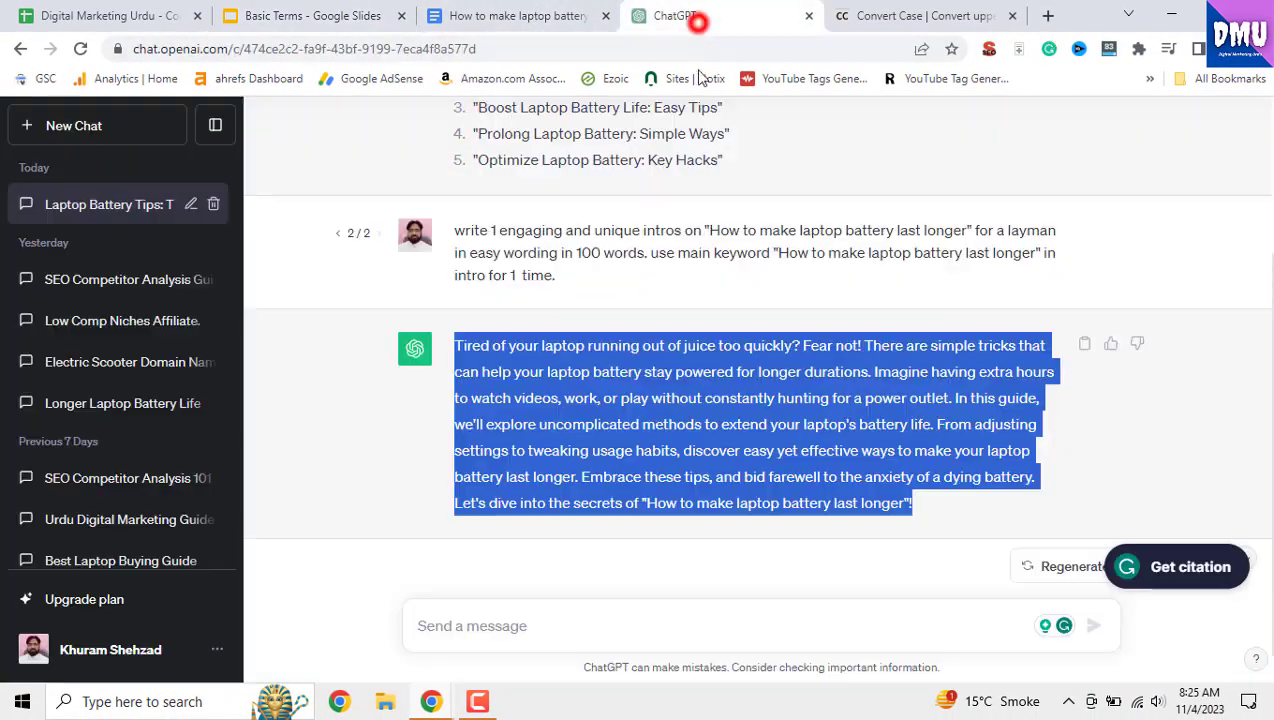
{"action": "left_click", "coordinate": [634, 566]}
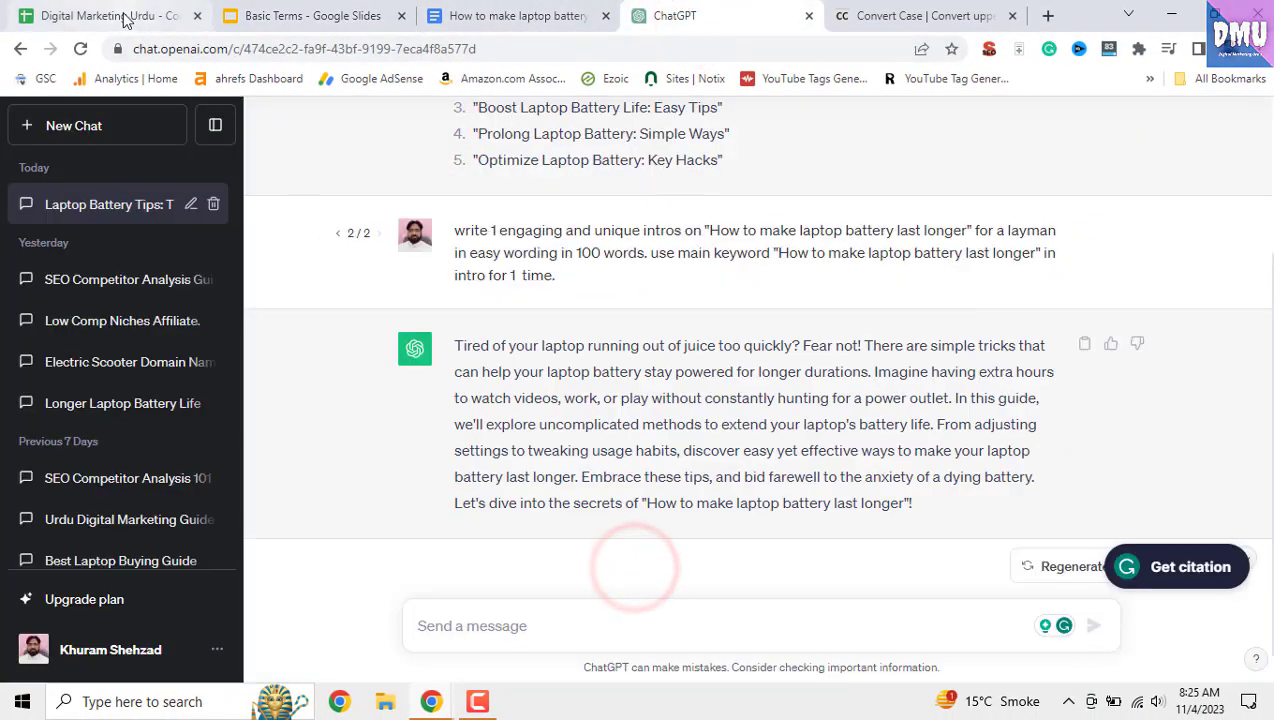
{"action": "left_click", "coordinate": [245, 16]}
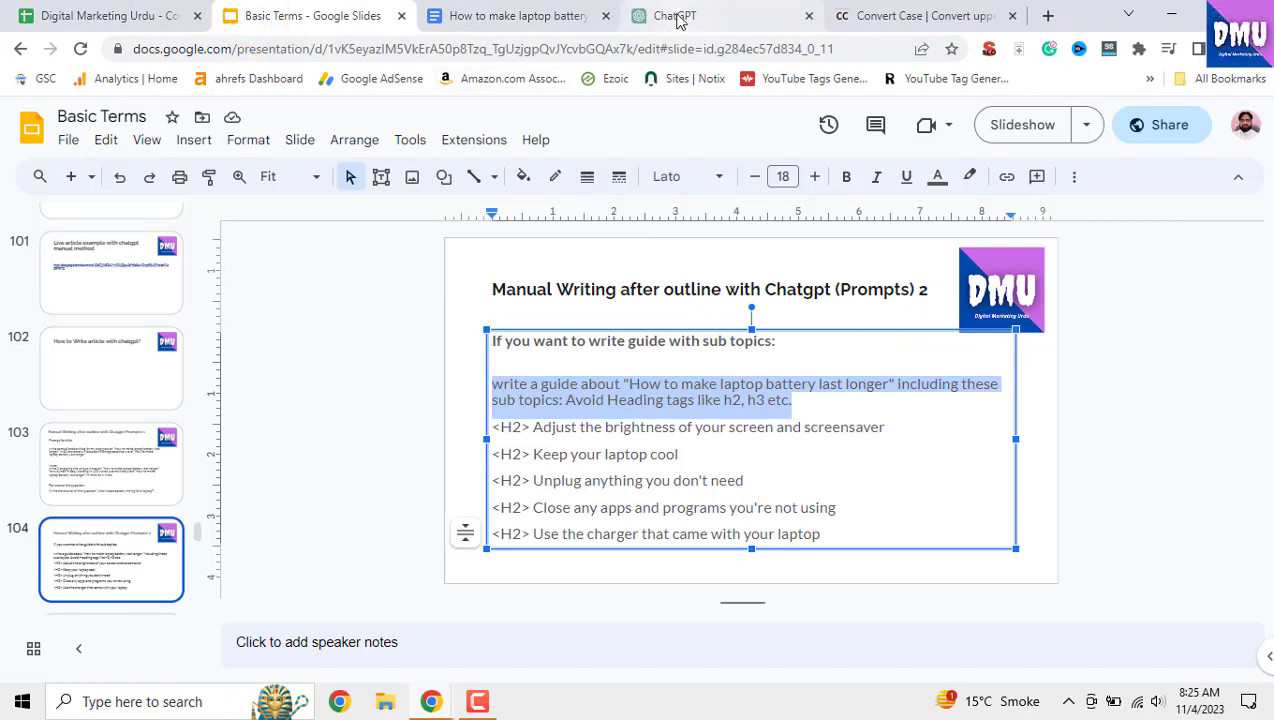
{"action": "left_click", "coordinate": [675, 15]}
{"action": "left_click", "coordinate": [560, 621]}
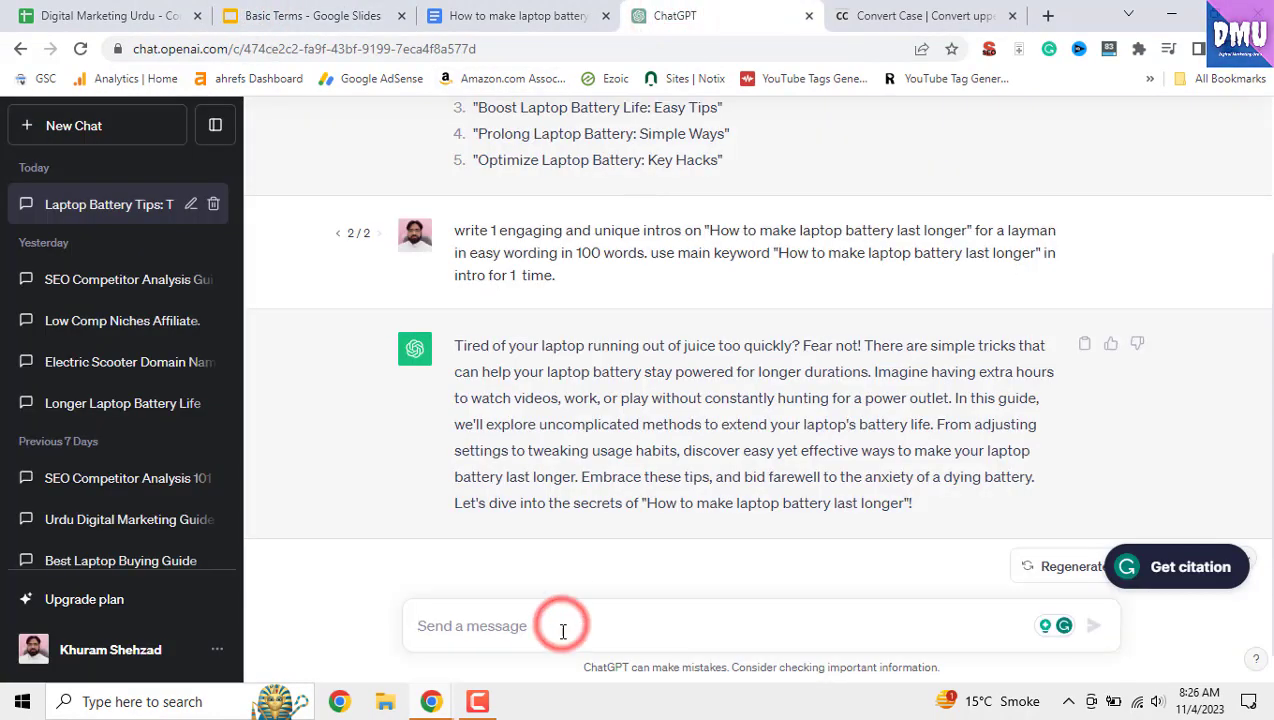
{"action": "key", "text": "ctrl+v"}
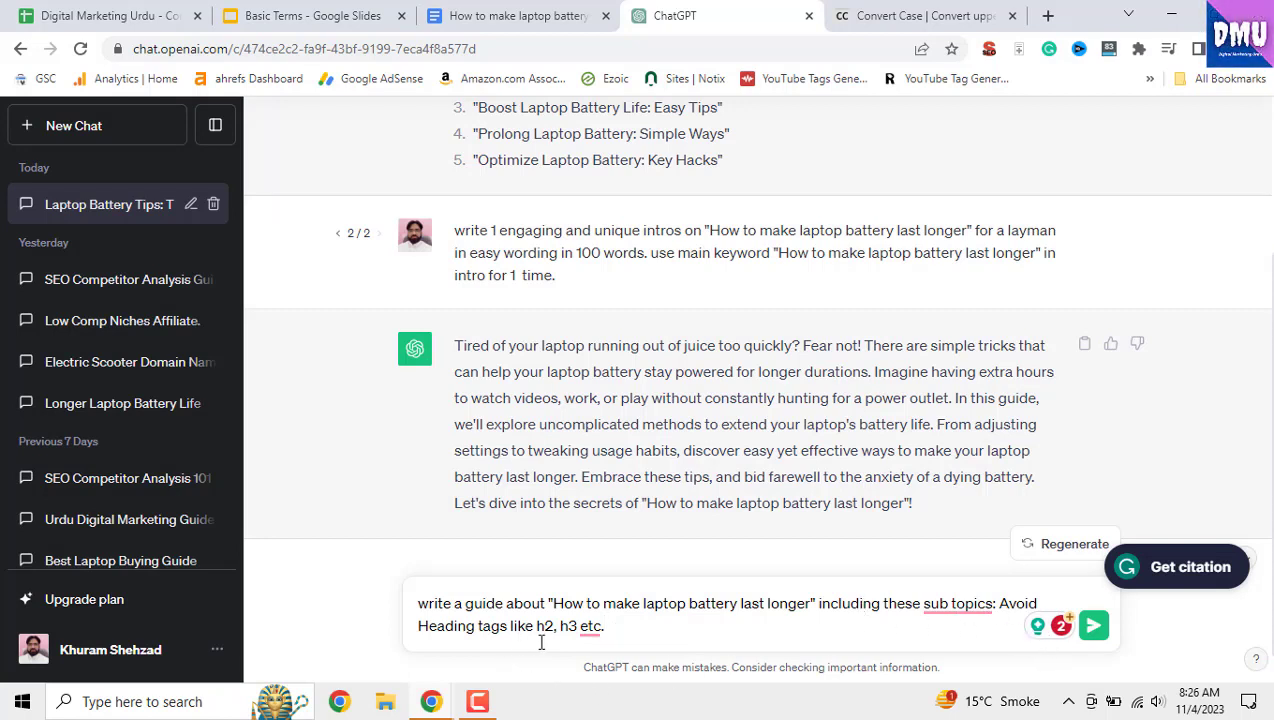
- Switch to the Google Sheets article outline and copy the post title from cell A2
{"action": "left_click", "coordinate": [118, 15]}
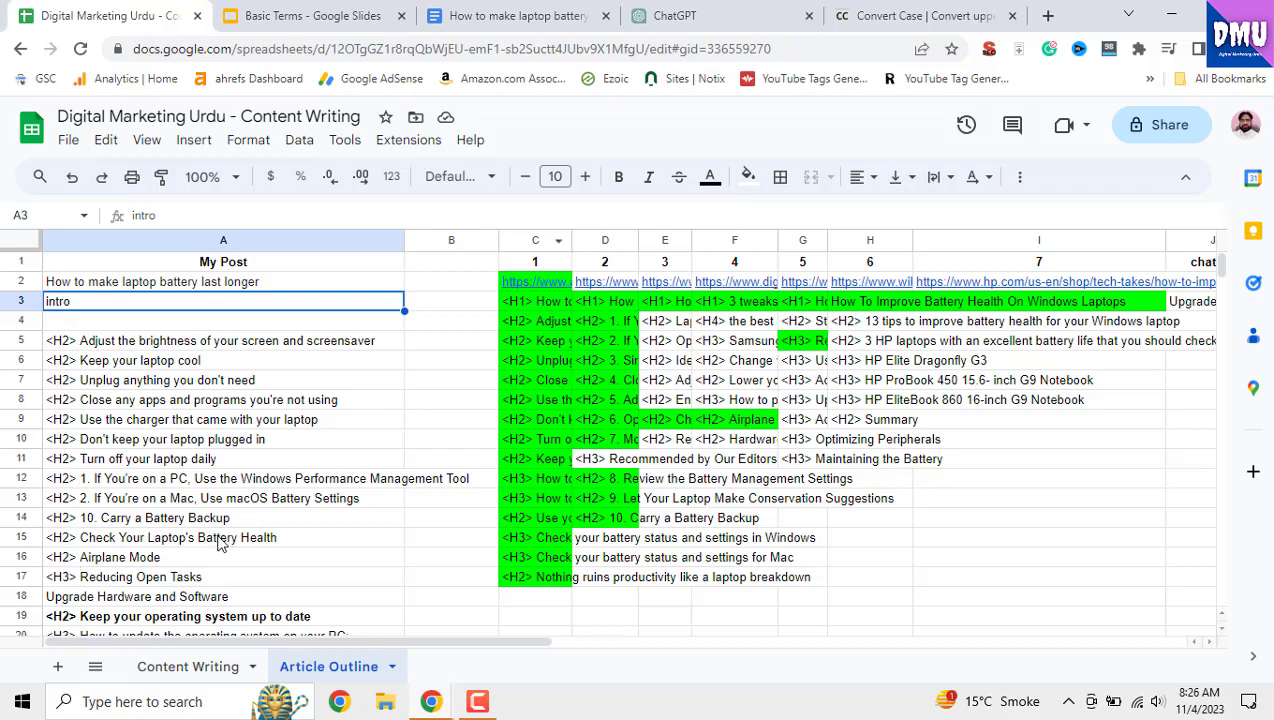
{"action": "left_click", "coordinate": [172, 283]}
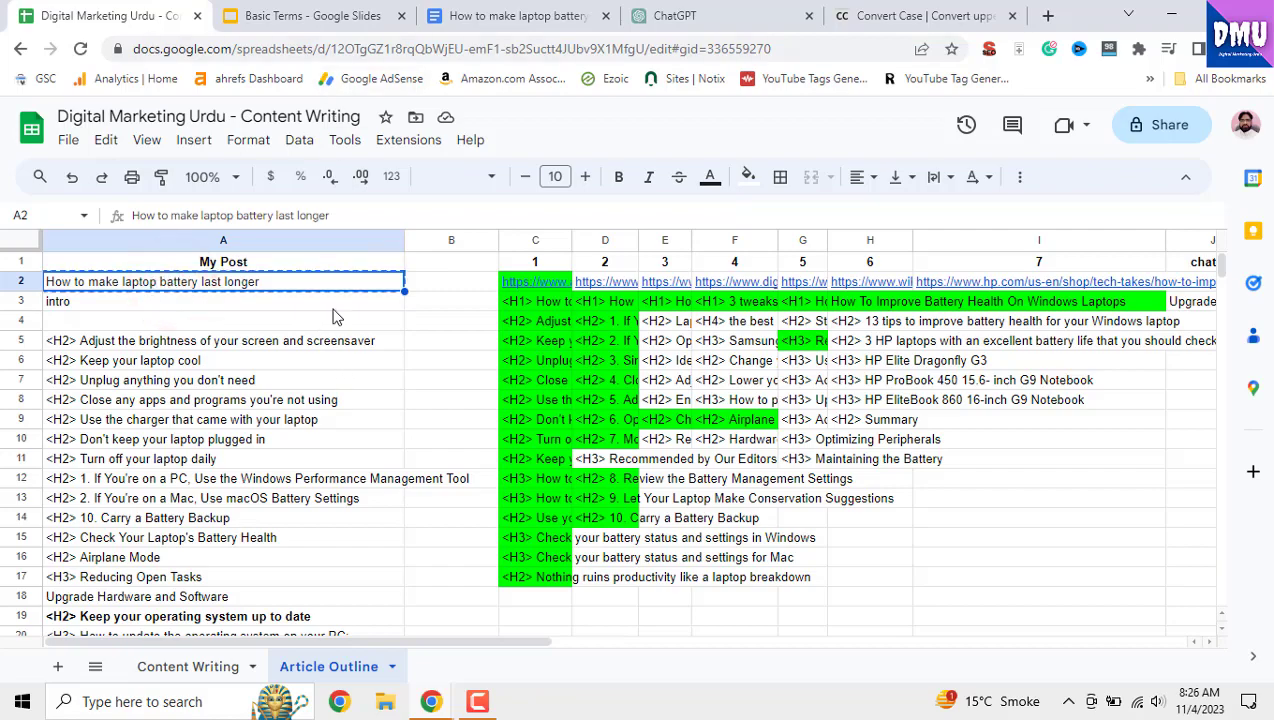
- In the unsent ChatGPT prompt, open a blank line between "including these sub topics:" and "Avoid Heading tags like h2, h3 etc."
{"action": "left_click", "coordinate": [655, 16]}
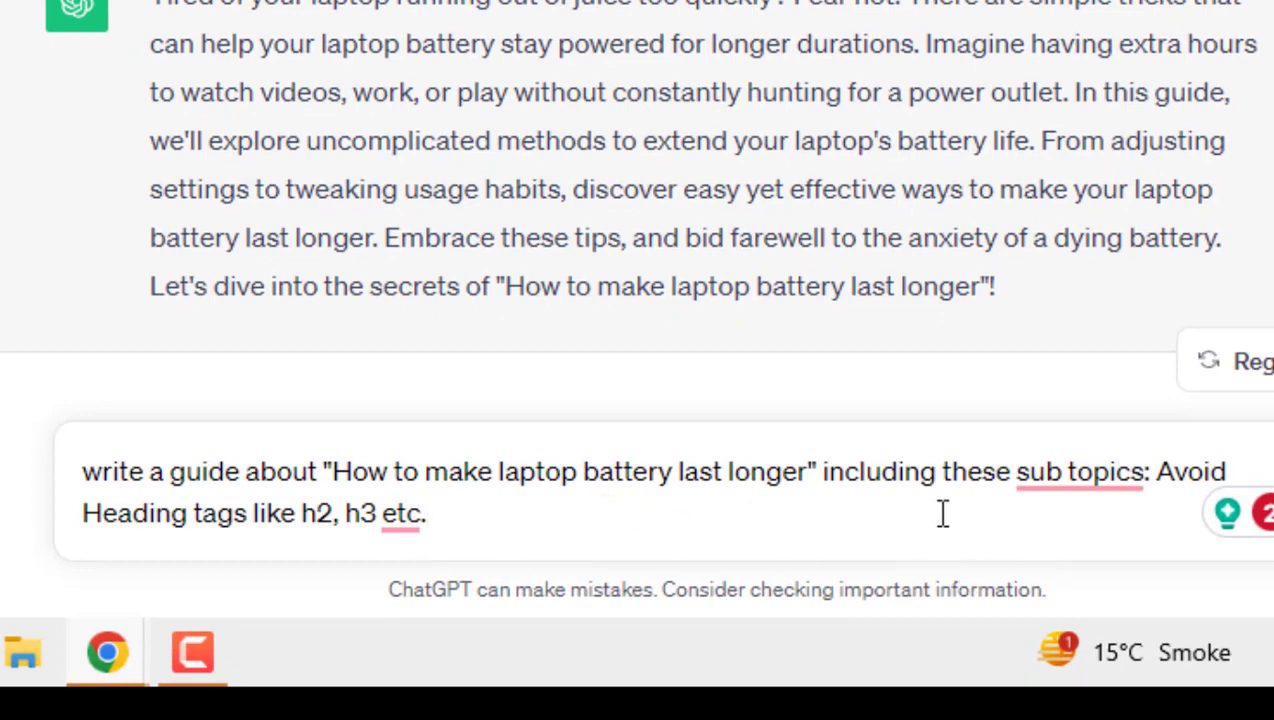
{"action": "left_click", "coordinate": [1157, 482]}
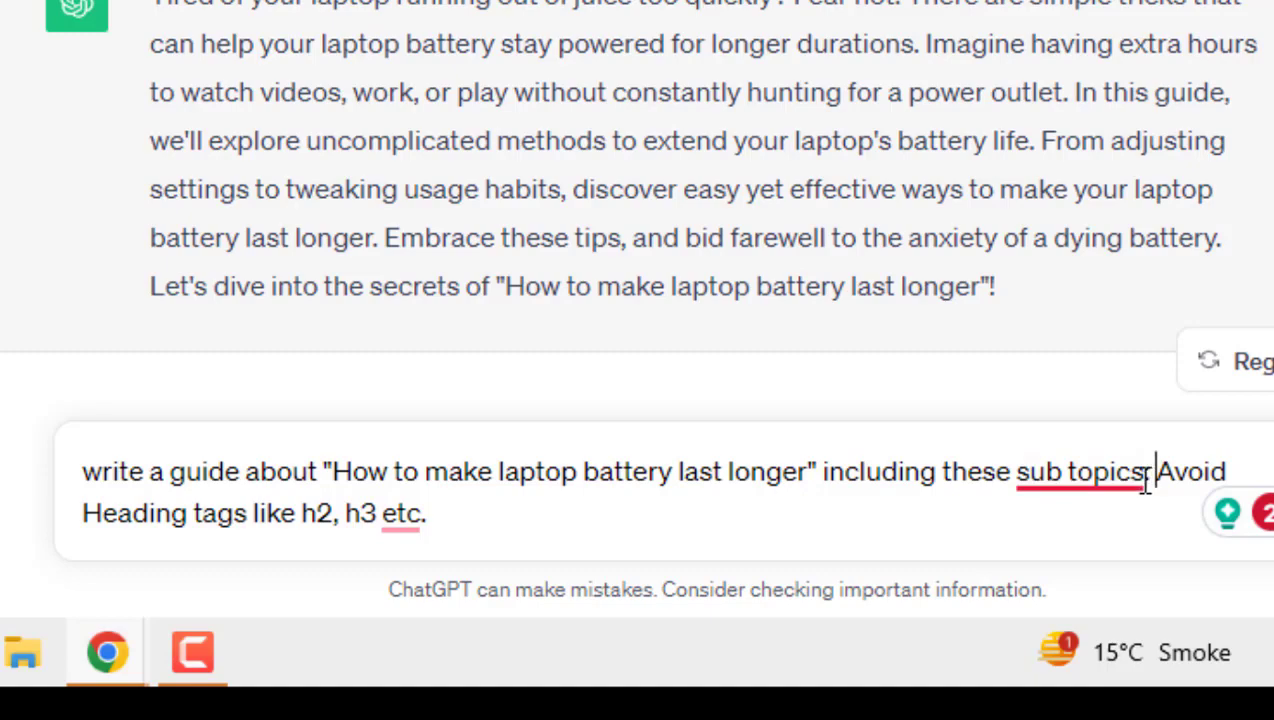
{"action": "key", "text": "shift+Return"}
{"action": "key", "text": "shift+Return"}
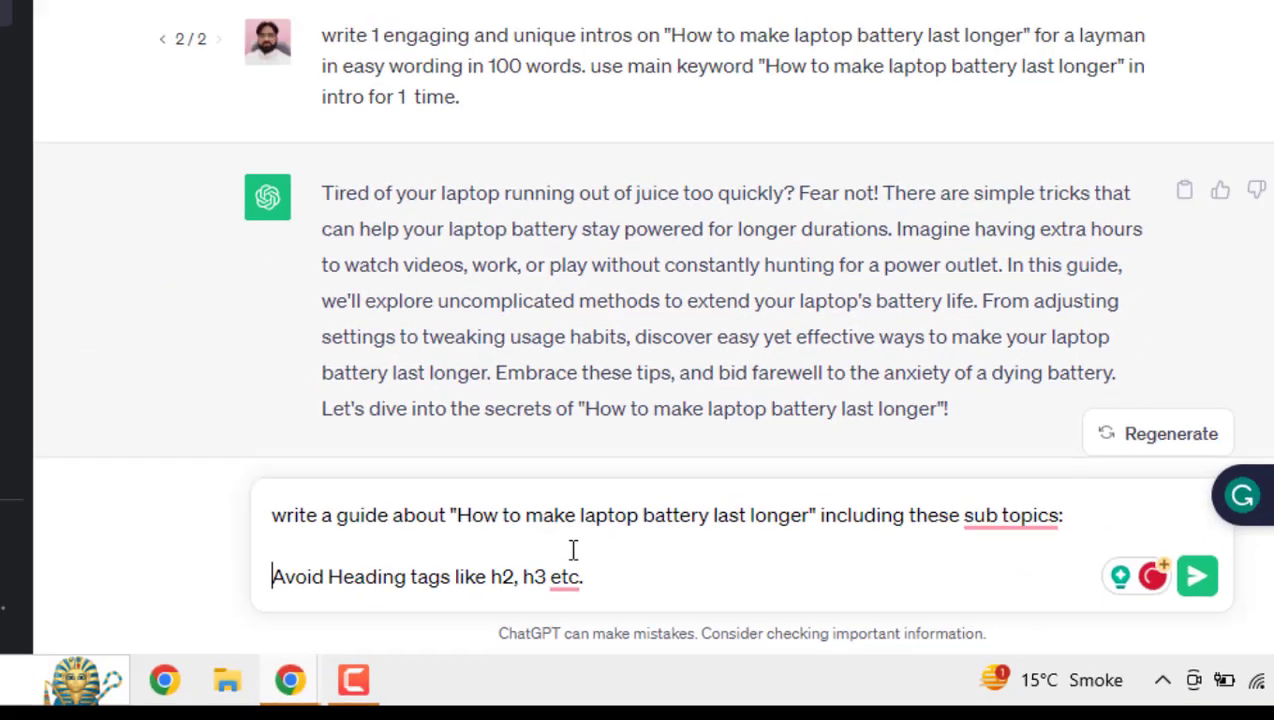
{"action": "left_click", "coordinate": [483, 468]}
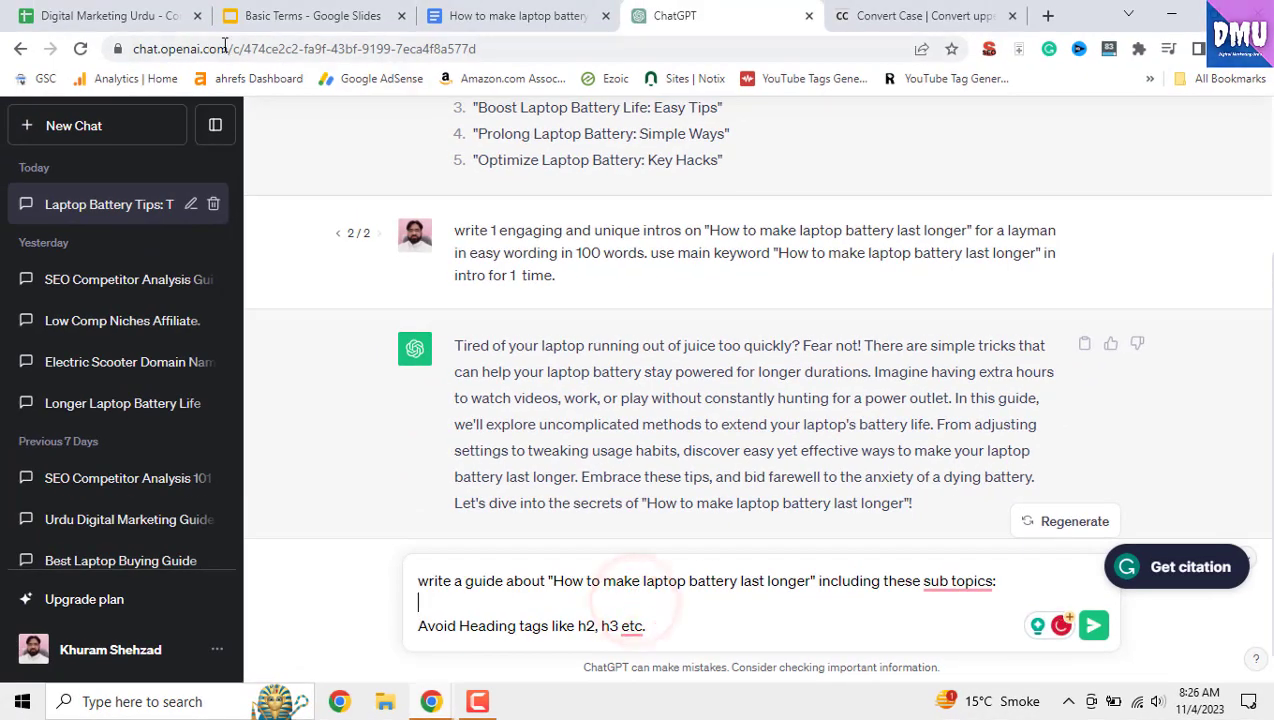
- Paste the copied title "How to make laptop battery last longer" into cell A4 of the Google Sheets outline, below "intro"
{"action": "left_click", "coordinate": [125, 12]}
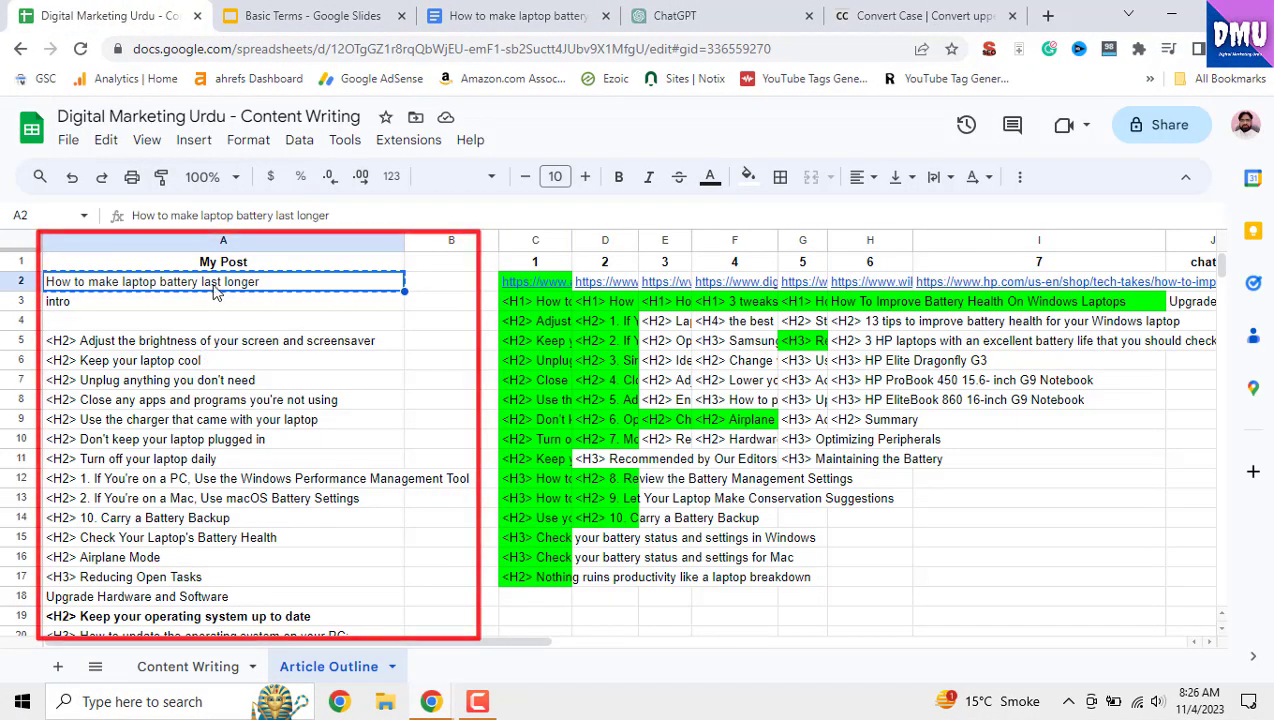
{"action": "left_click", "coordinate": [215, 321]}
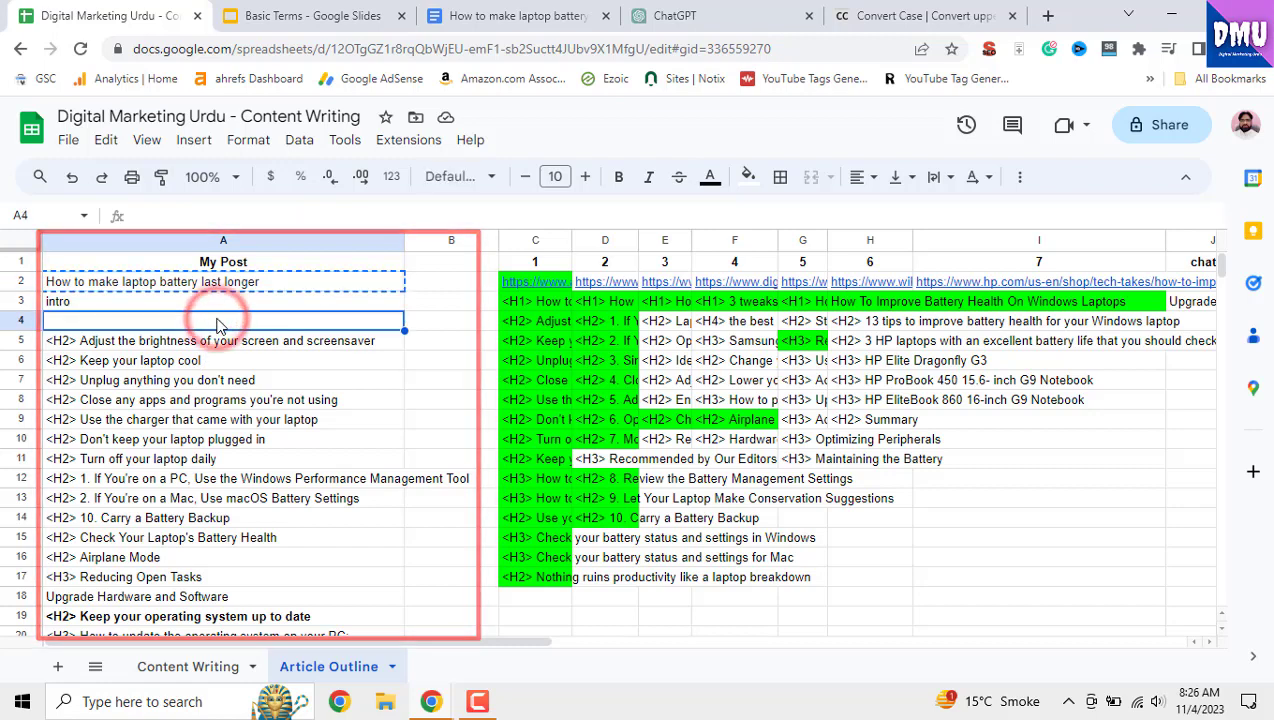
{"action": "type", "text": "How to make laptop battery last longer"}
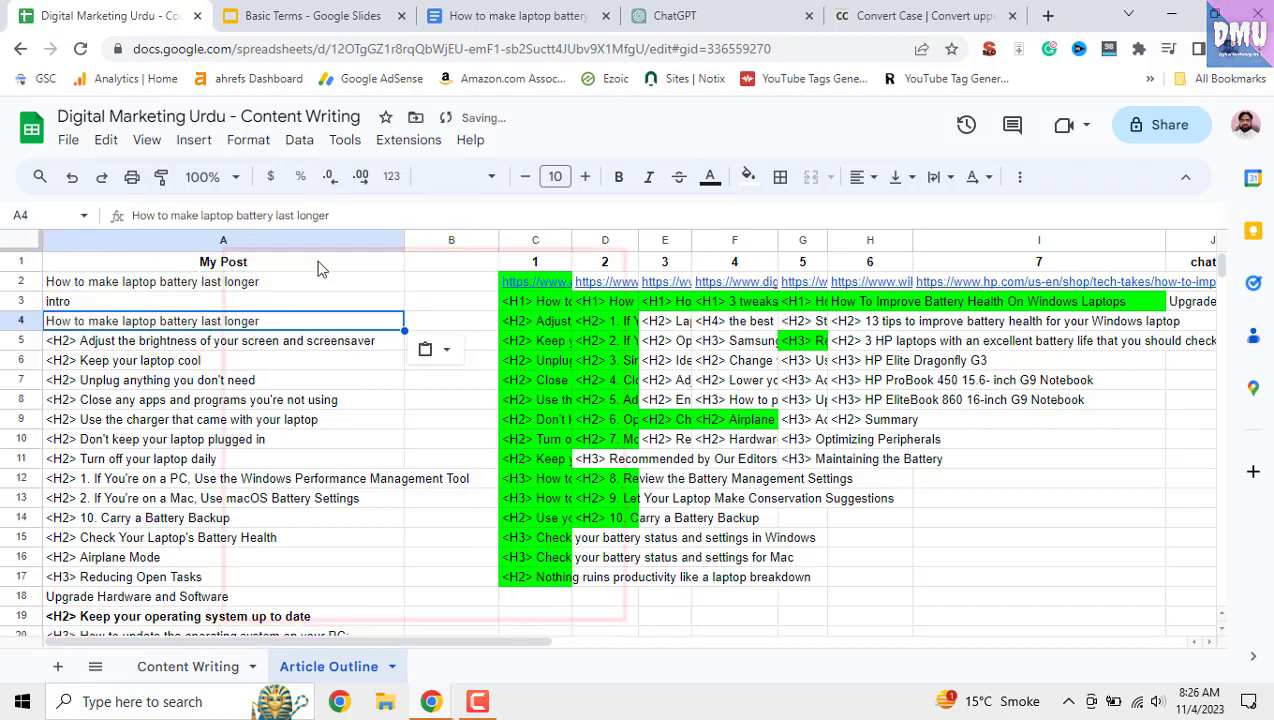
- Paste the title without formatting below the intro in Google Docs and complete it as "How to make laptop battery last longer?"
{"action": "left_click", "coordinate": [440, 18]}
{"action": "right_click", "coordinate": [452, 557]}
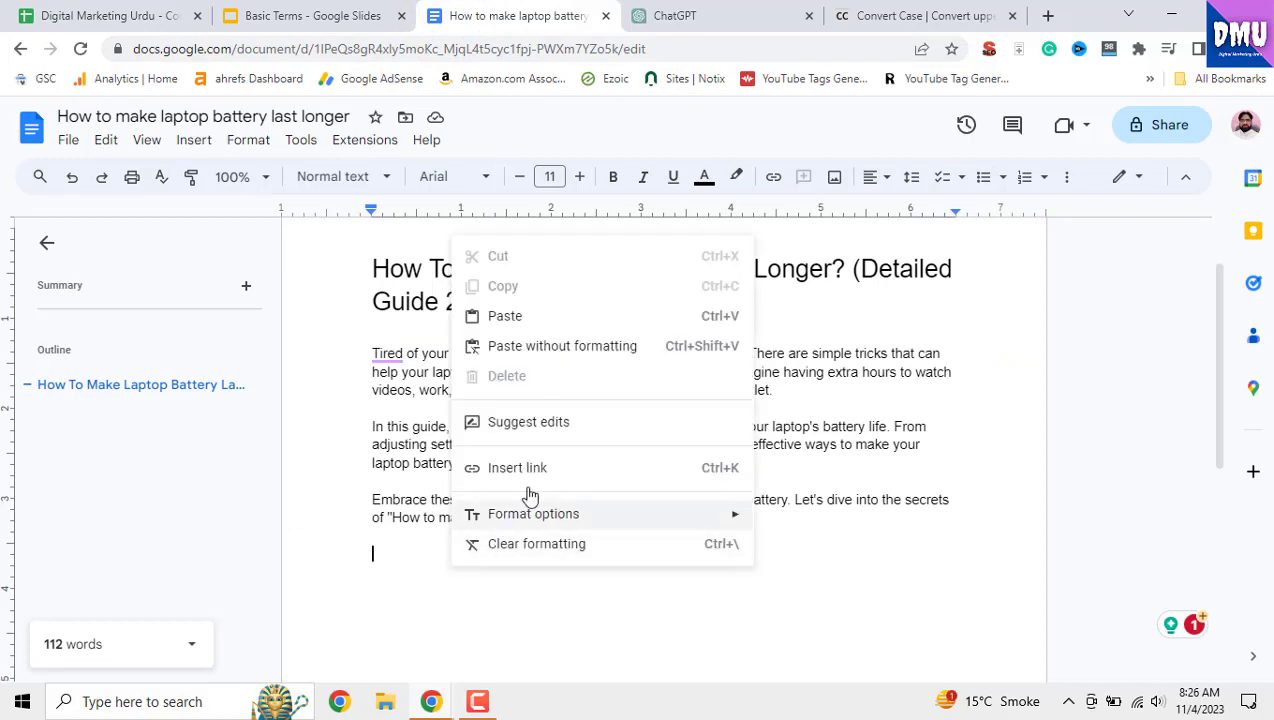
{"action": "left_click", "coordinate": [594, 352]}
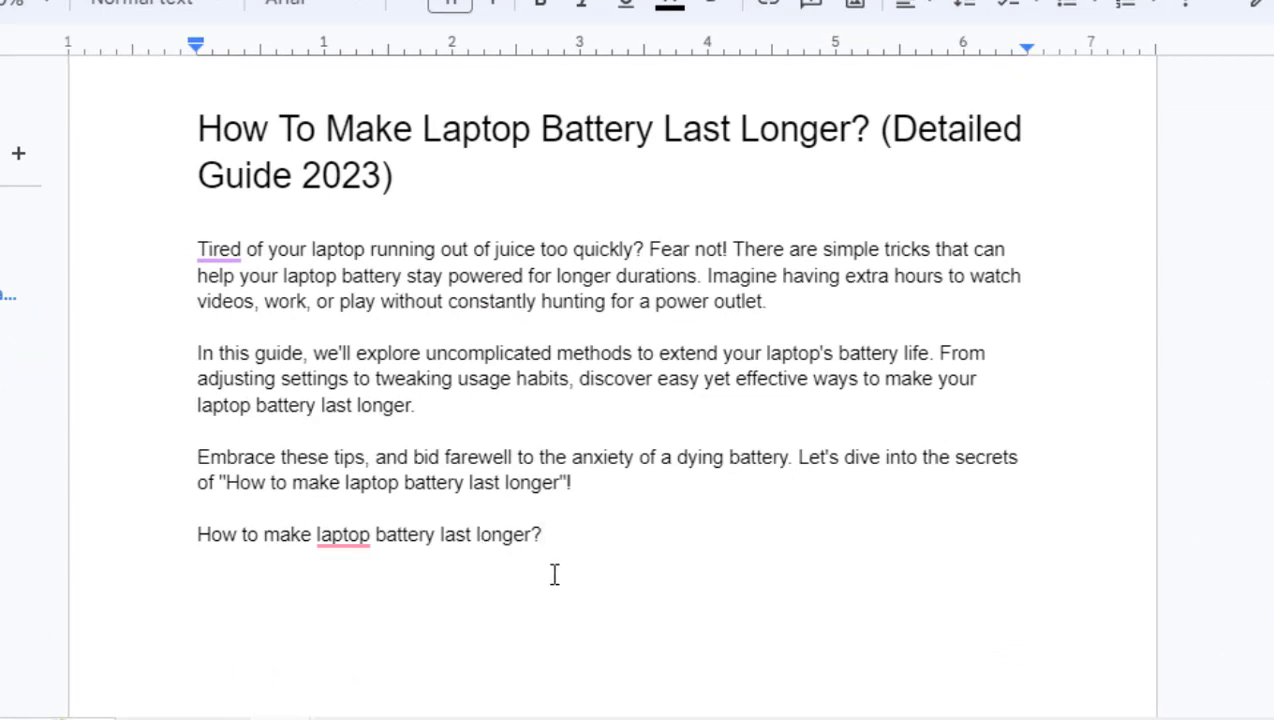
- Format the line "How to make laptop battery last longer?" as Heading 2 and start a new paragraph below it
{"action": "left_click", "coordinate": [167, 1]}
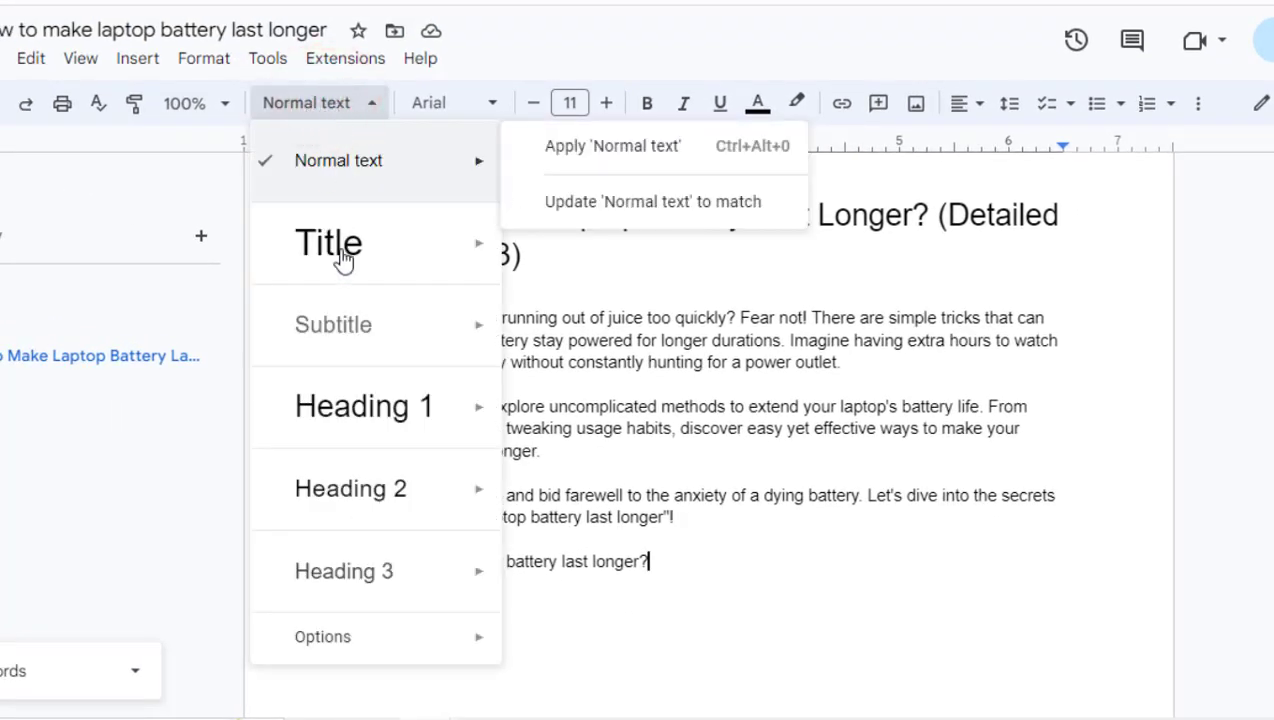
{"action": "mouse_move", "coordinate": [376, 490]}
{"action": "left_click", "coordinate": [542, 478]}
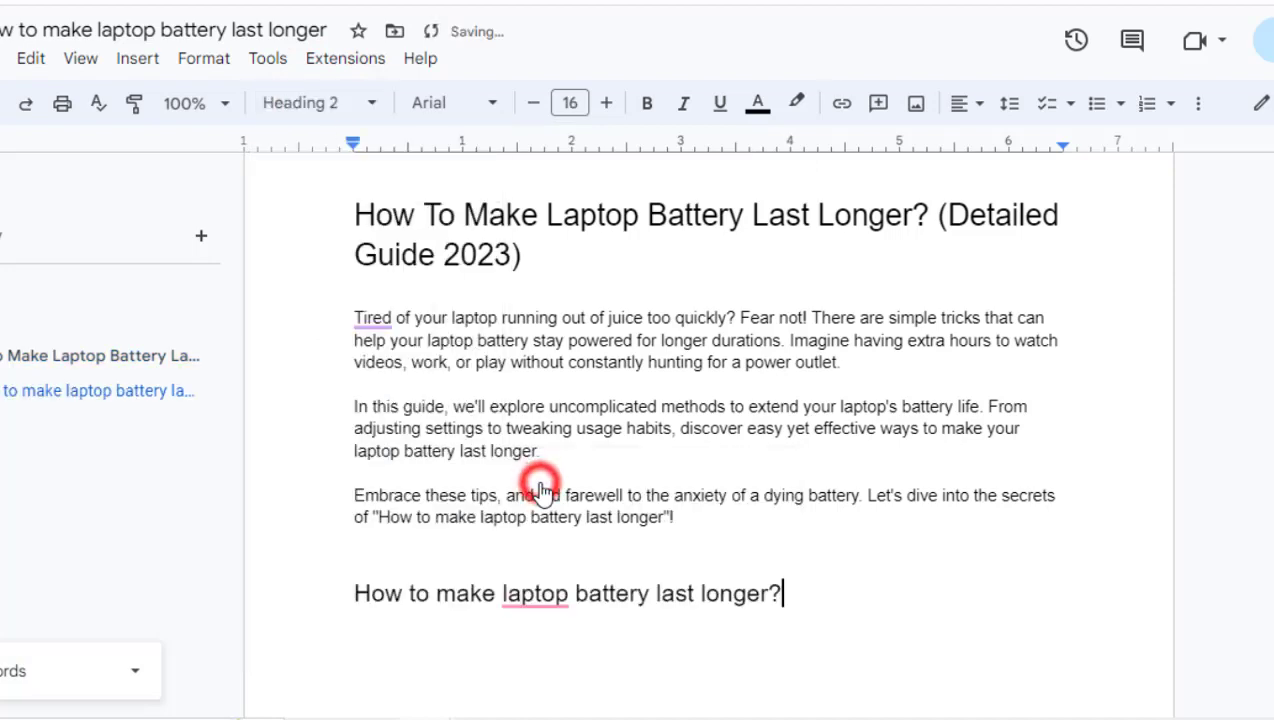
{"action": "left_click_drag", "start_coordinate": [807, 606], "coordinate": [352, 600]}
{"action": "left_click", "coordinate": [853, 594]}
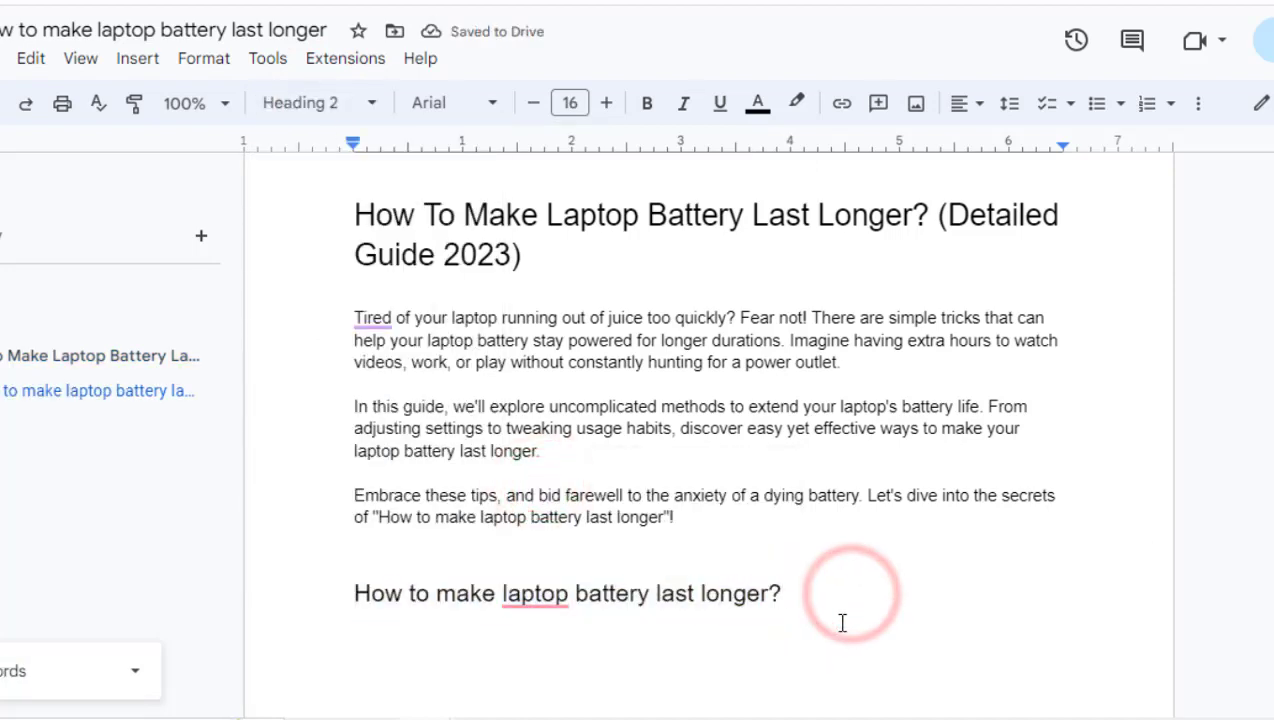
{"action": "key", "text": "Return"}
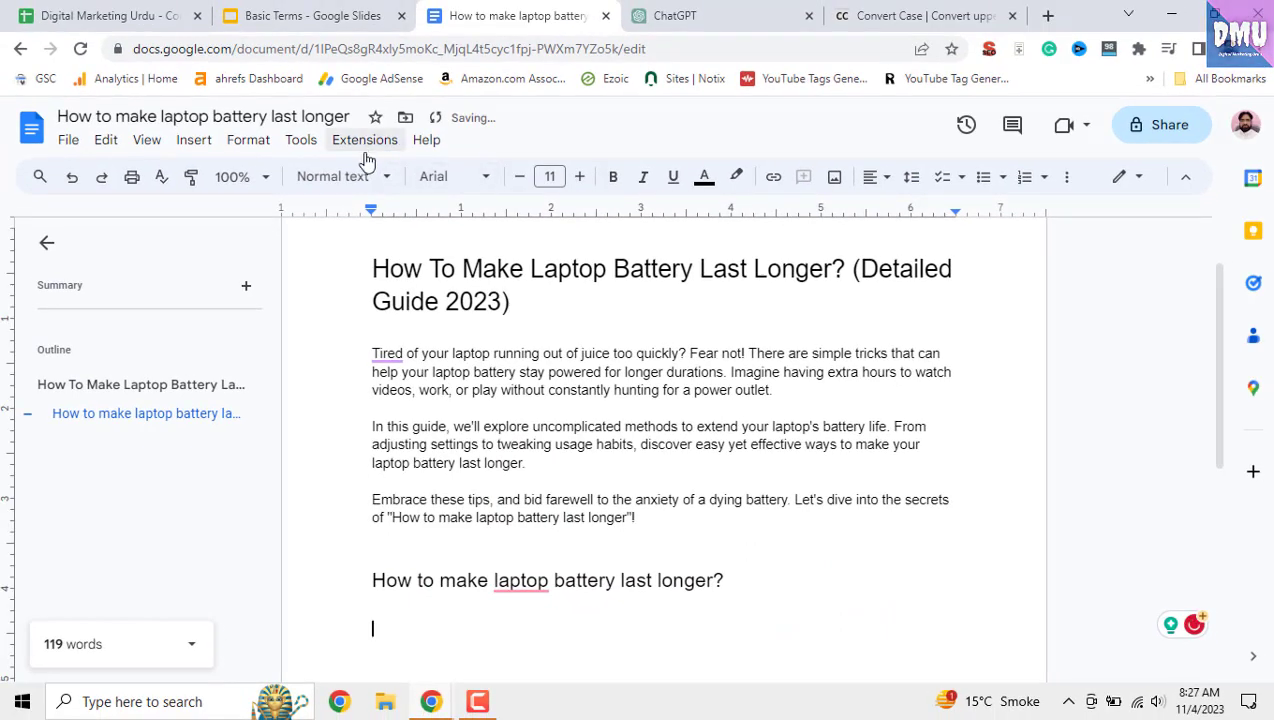
- Copy the sub-topics in A5:A18 of the Google Sheets outline into the ChatGPT prompt's blank line as plain text and send the prompt
{"action": "left_click", "coordinate": [125, 18]}
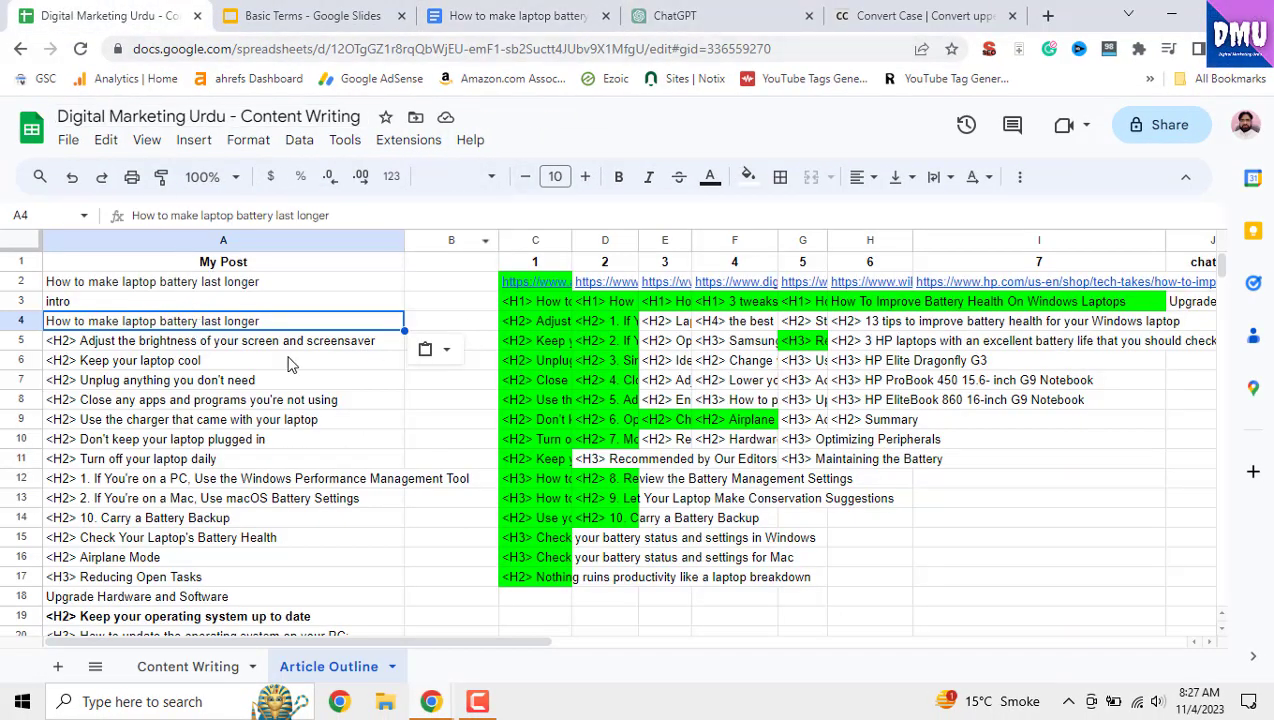
{"action": "left_click_drag", "start_coordinate": [263, 343], "coordinate": [277, 608]}
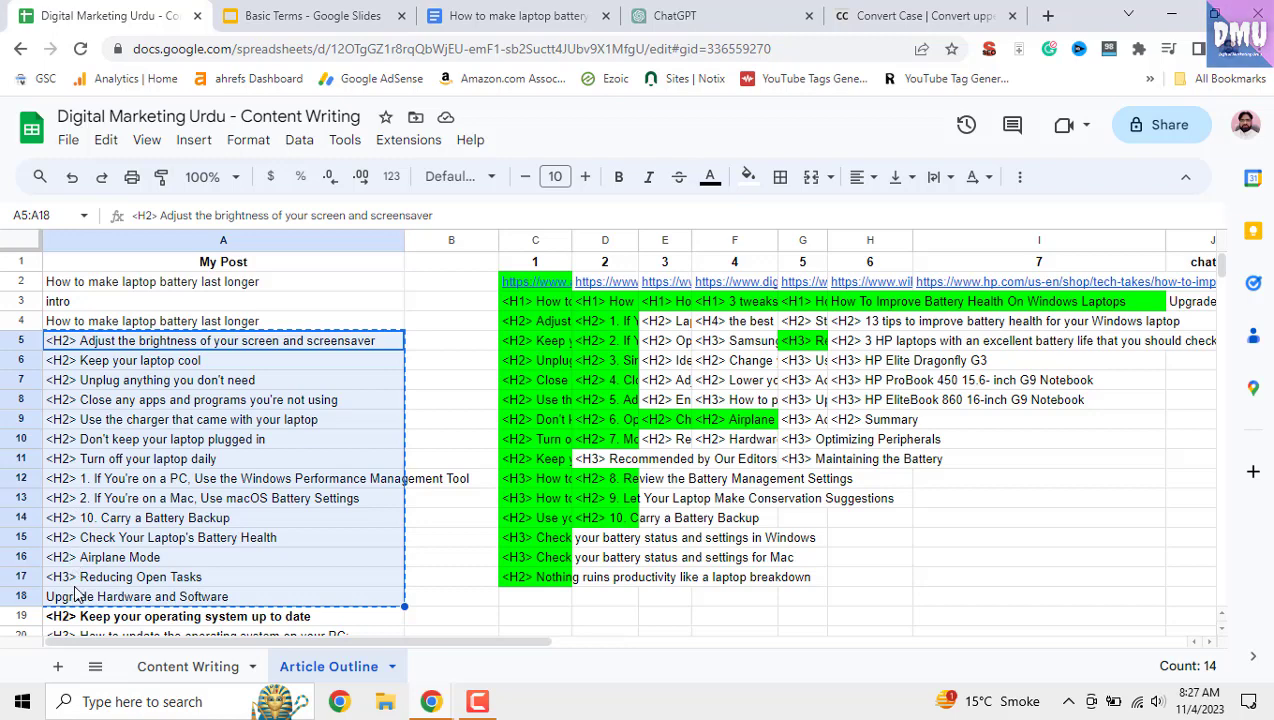
{"action": "left_click", "coordinate": [676, 15]}
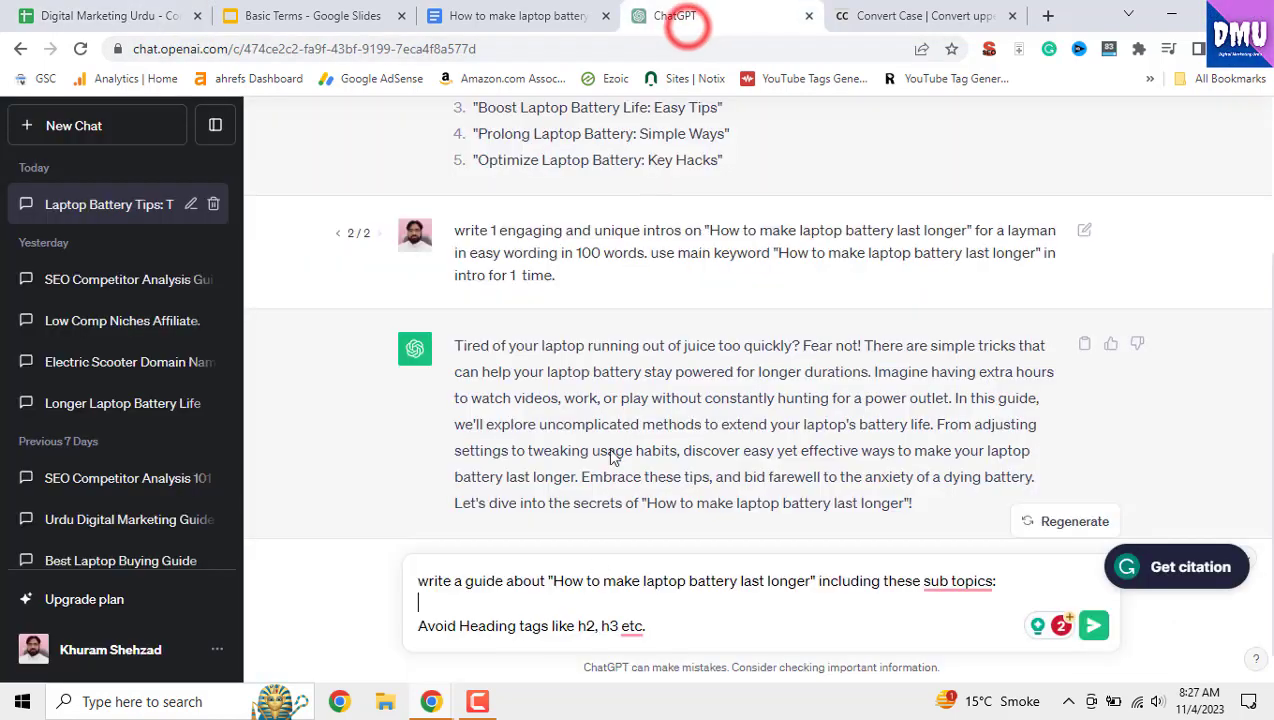
{"action": "right_click", "coordinate": [590, 605]}
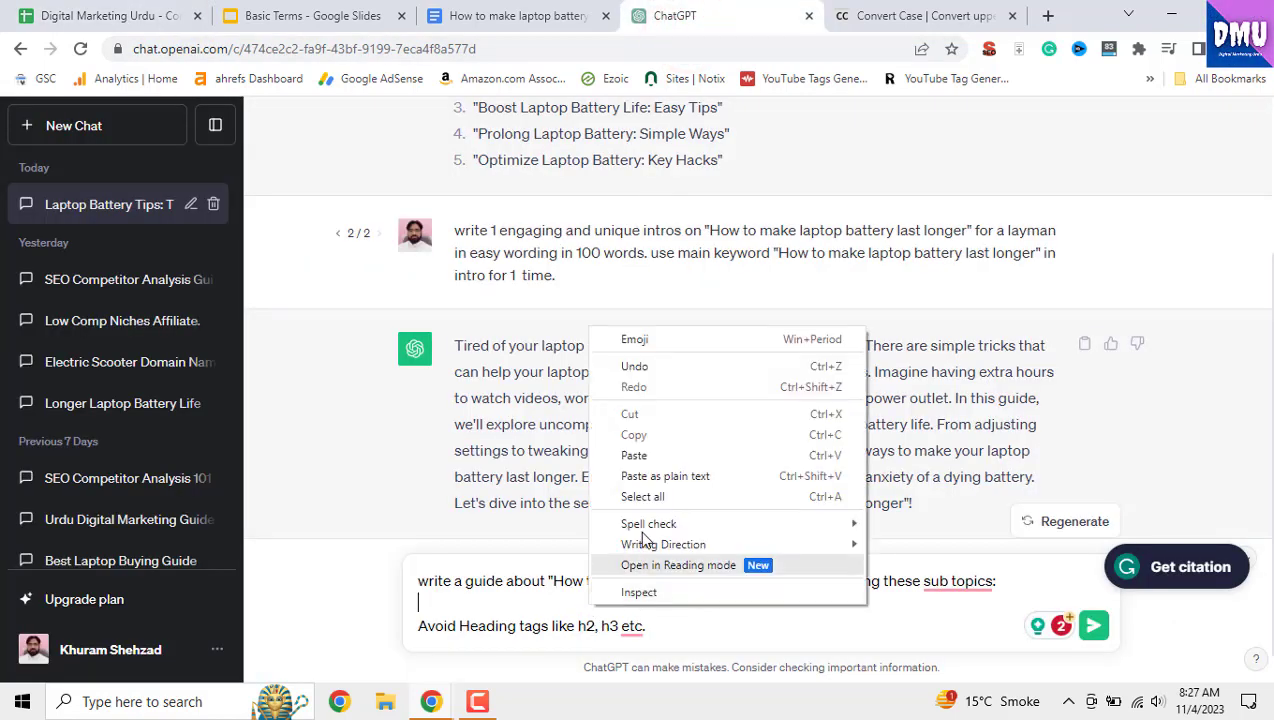
{"action": "left_click", "coordinate": [672, 478]}
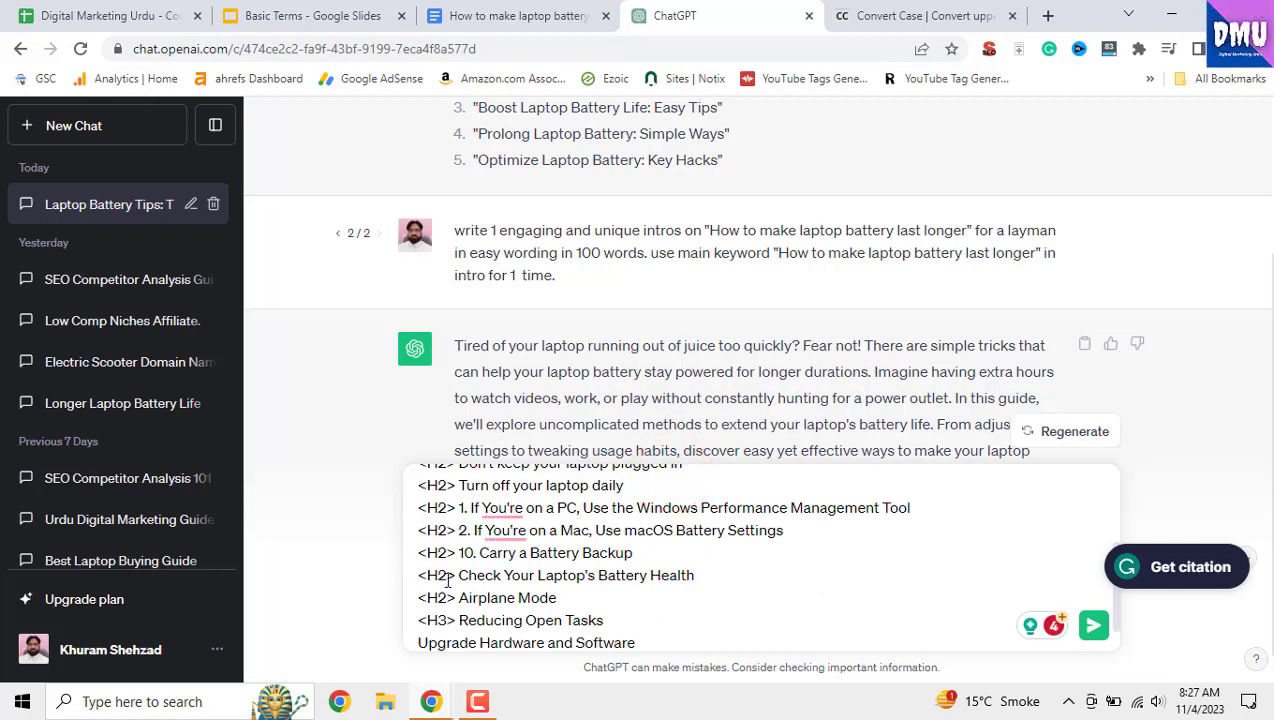
{"action": "left_click", "coordinate": [1093, 627]}
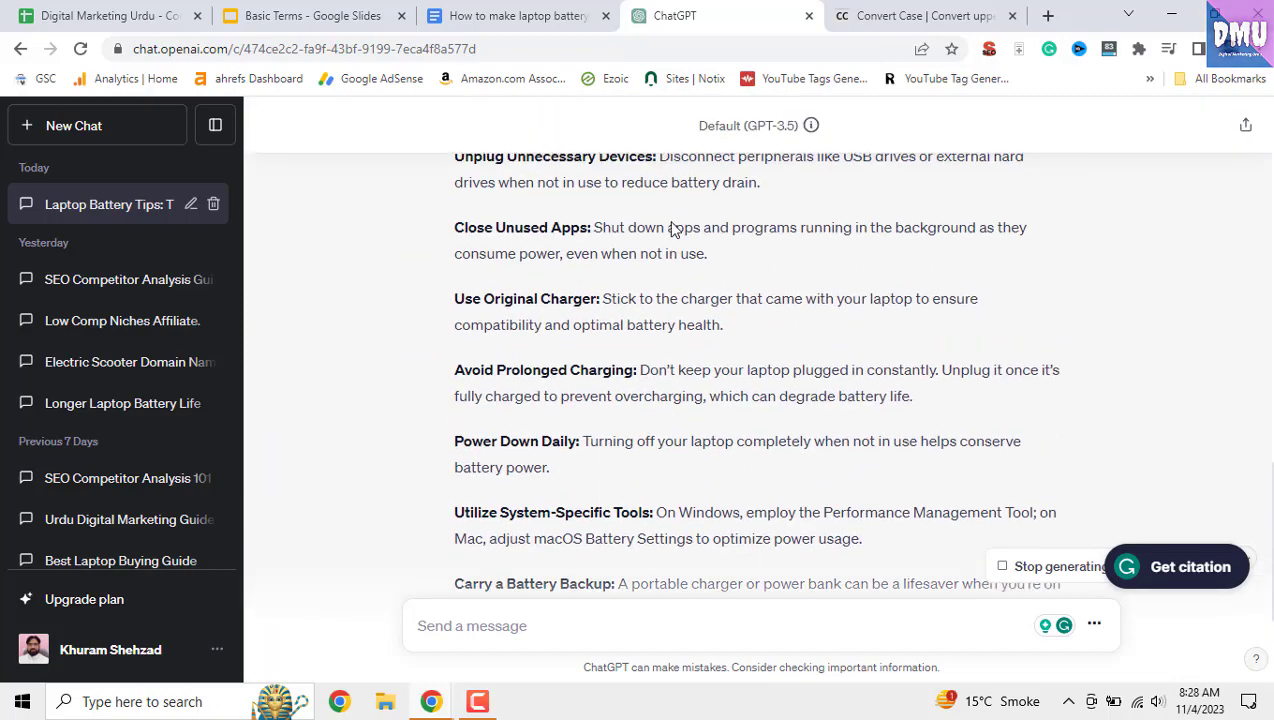
- Examine the guide ChatGPT generated, from its heading through all the sub-topics to the closing lines
{"action": "scroll", "coordinate": [677, 231], "scroll_direction": "up", "scroll_amount": 4}
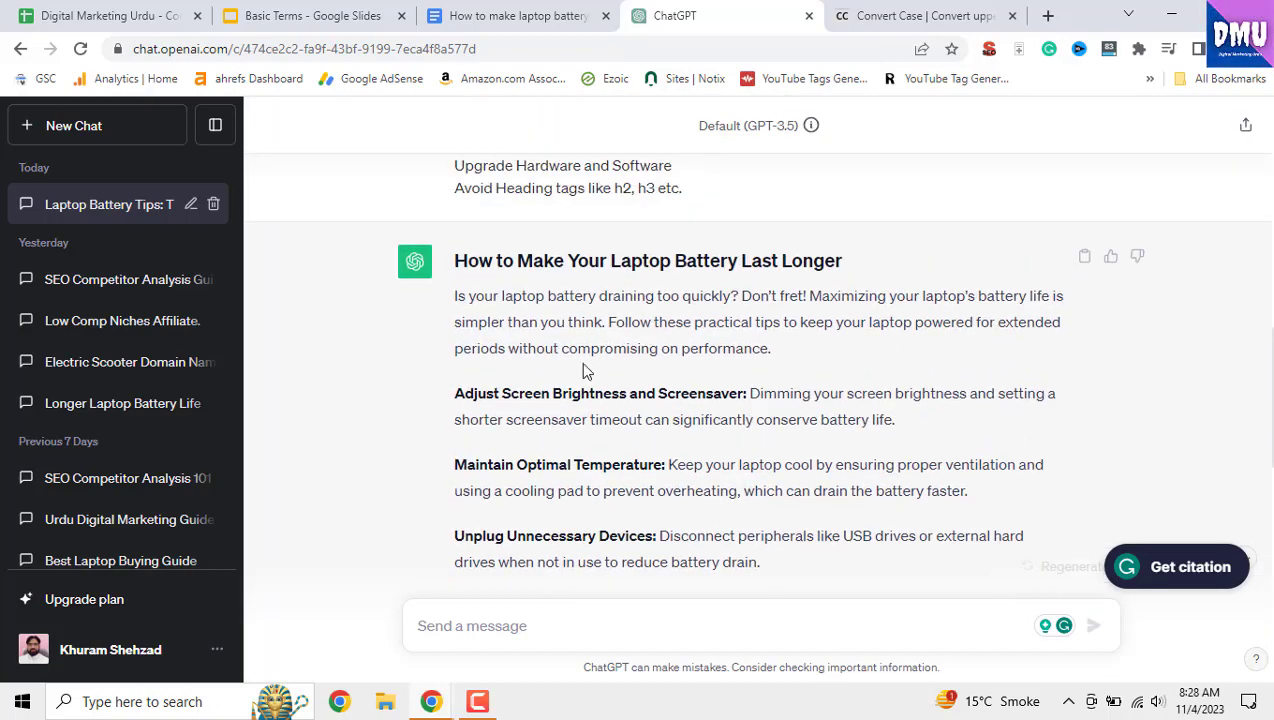
{"action": "scroll", "coordinate": [784, 368], "scroll_direction": "down", "scroll_amount": 5}
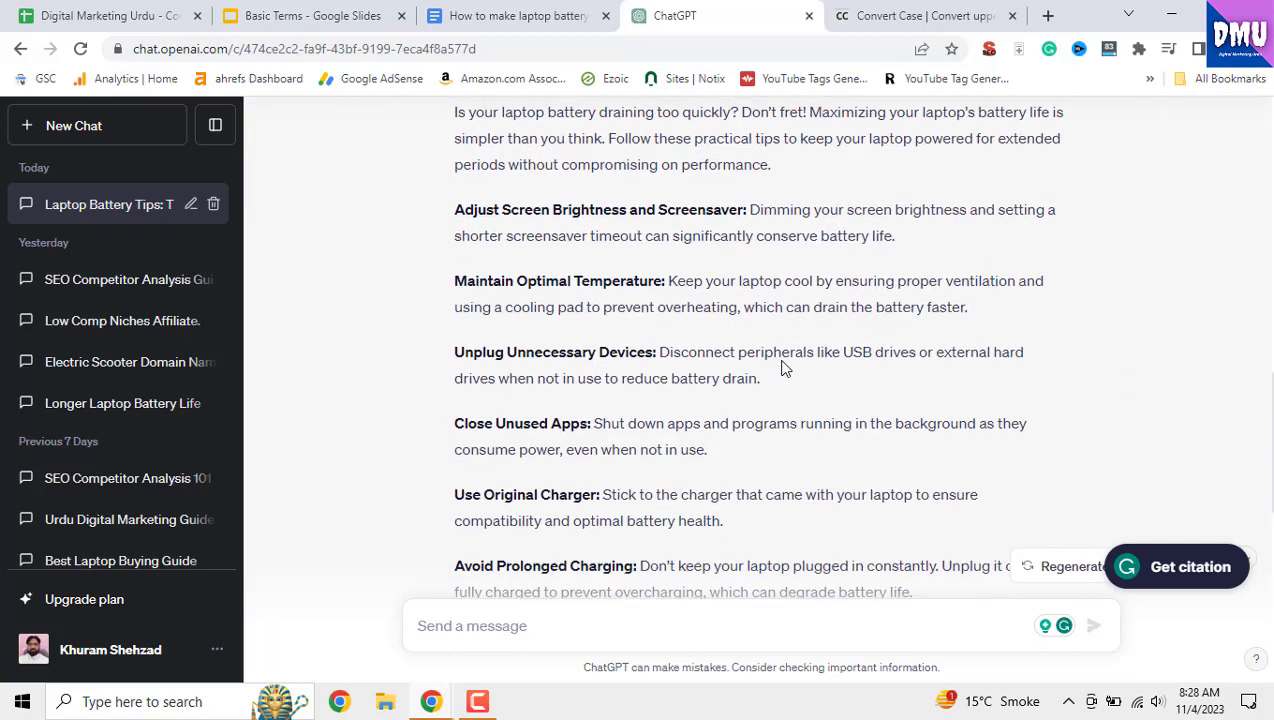
{"action": "scroll", "coordinate": [784, 368], "scroll_direction": "down", "scroll_amount": 4}
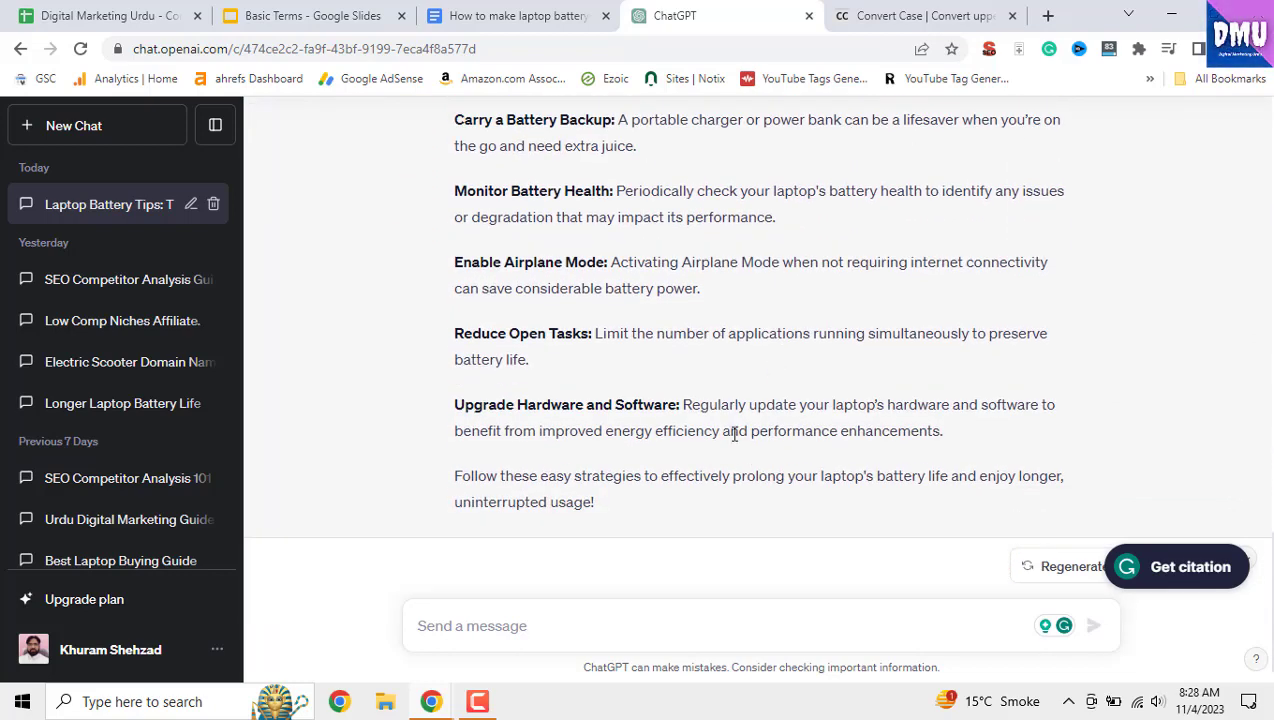
{"action": "scroll", "coordinate": [683, 447], "scroll_direction": "up", "scroll_amount": 4}
{"action": "scroll", "coordinate": [683, 447], "scroll_direction": "up", "scroll_amount": 4}
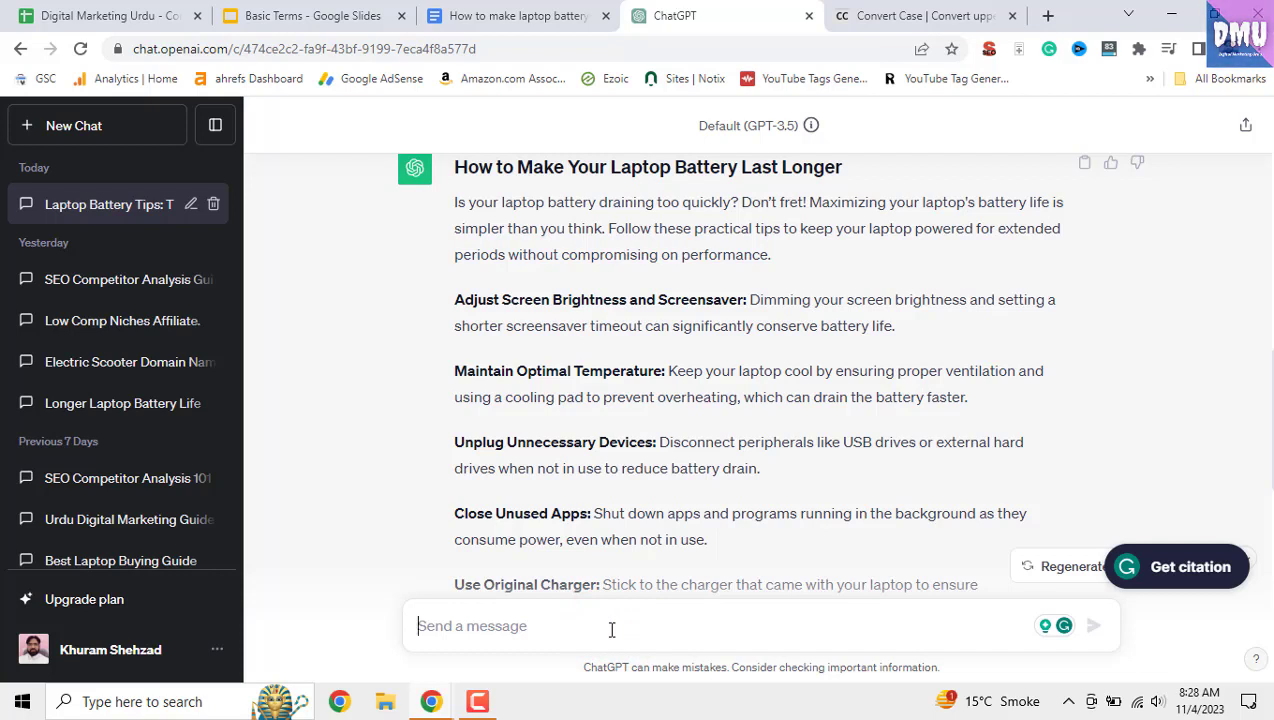
{"action": "type", "text": "w"}
{"action": "key", "text": "BackSpace"}
{"action": "type", "text": "wr"}
{"action": "key", "text": "BackSpace"}
{"action": "key", "text": "BackSpace"}
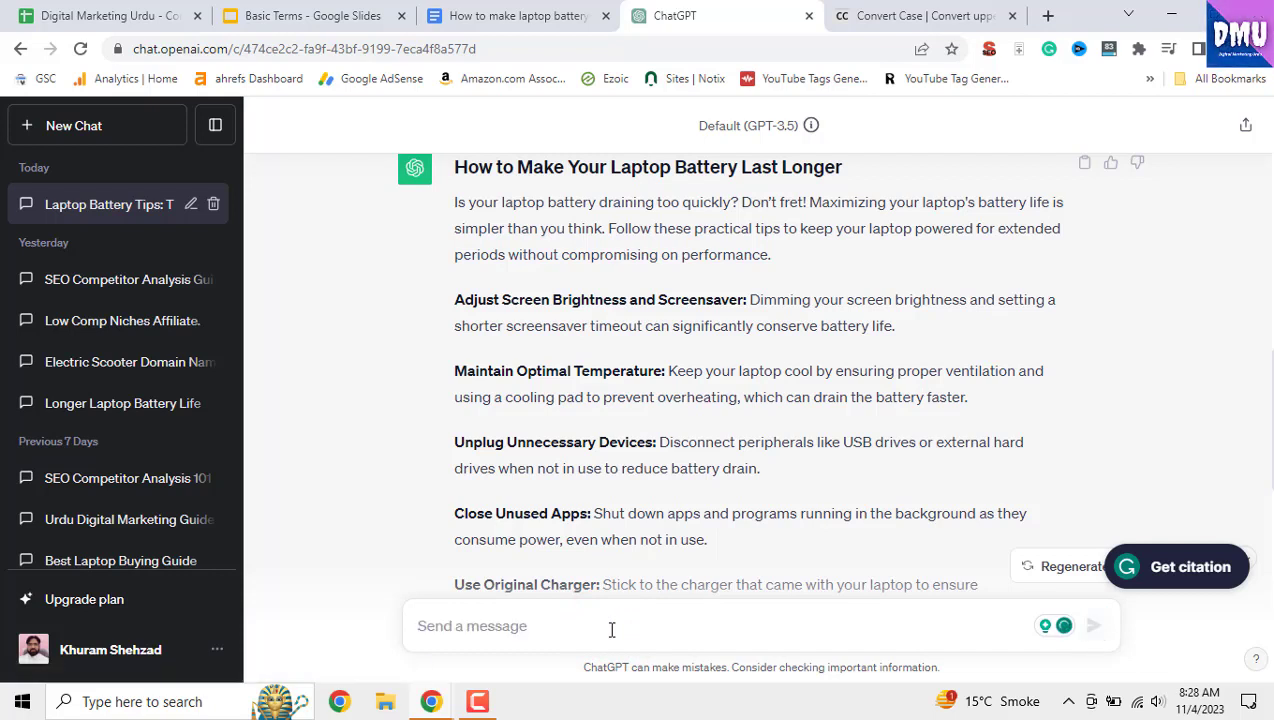
- Ask ChatGPT to add numbering in the sub topics of the guide
{"action": "type", "text": "add number"}
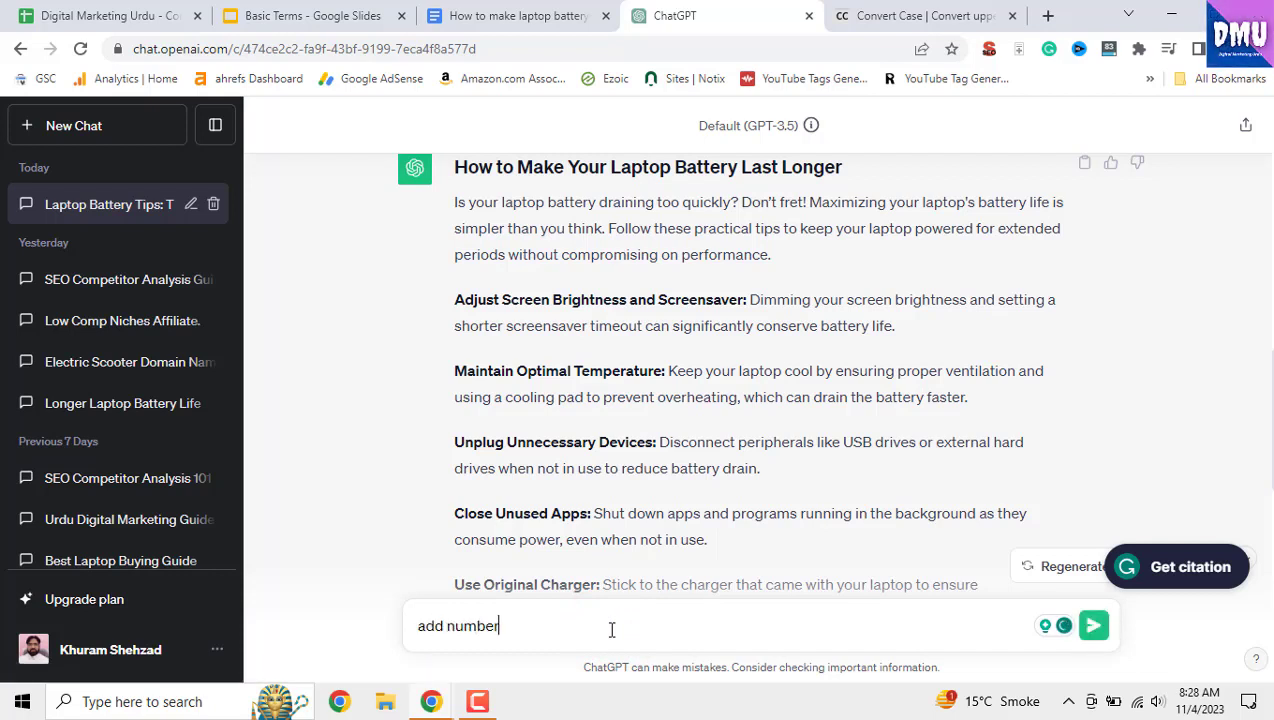
{"action": "type", "text": "ing in subt"}
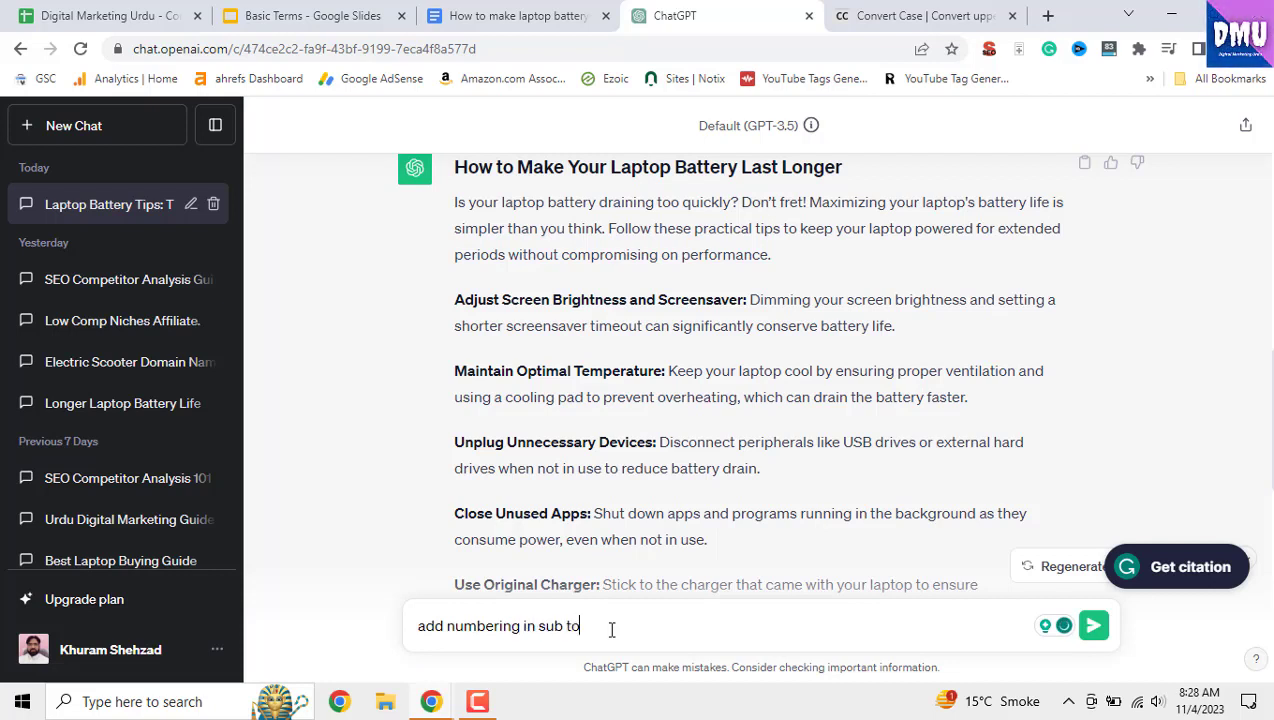
{"action": "key", "text": "Return"}
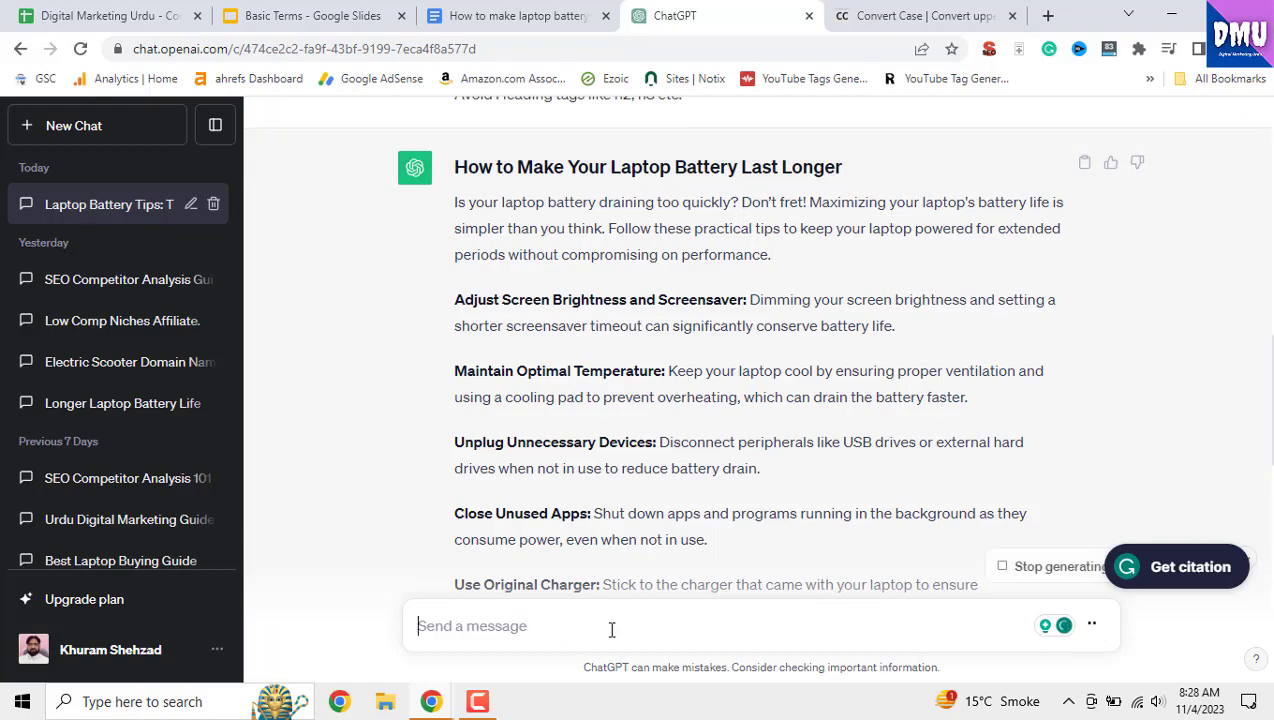
- Review the numbered guide from ChatGPT and ask it to write more words in each sub topic
{"action": "scroll", "coordinate": [859, 425], "scroll_direction": "down", "scroll_amount": 7}
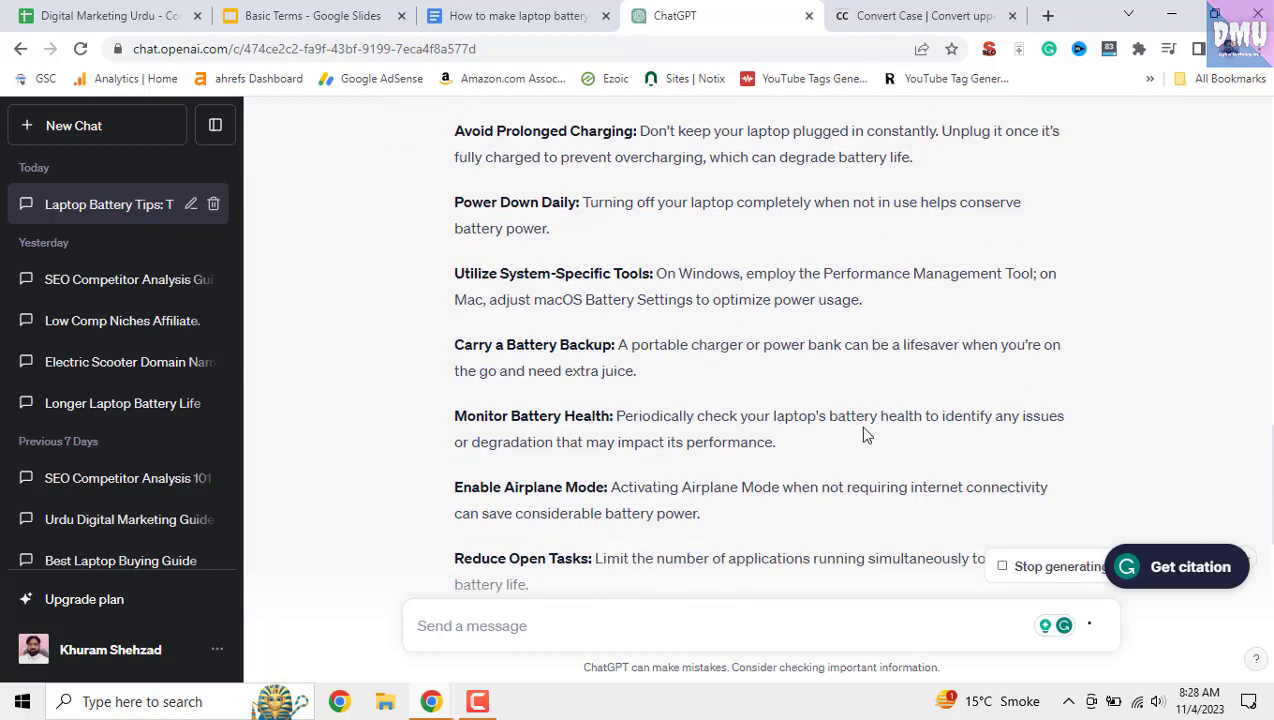
{"action": "scroll", "coordinate": [866, 434], "scroll_direction": "down", "scroll_amount": 9}
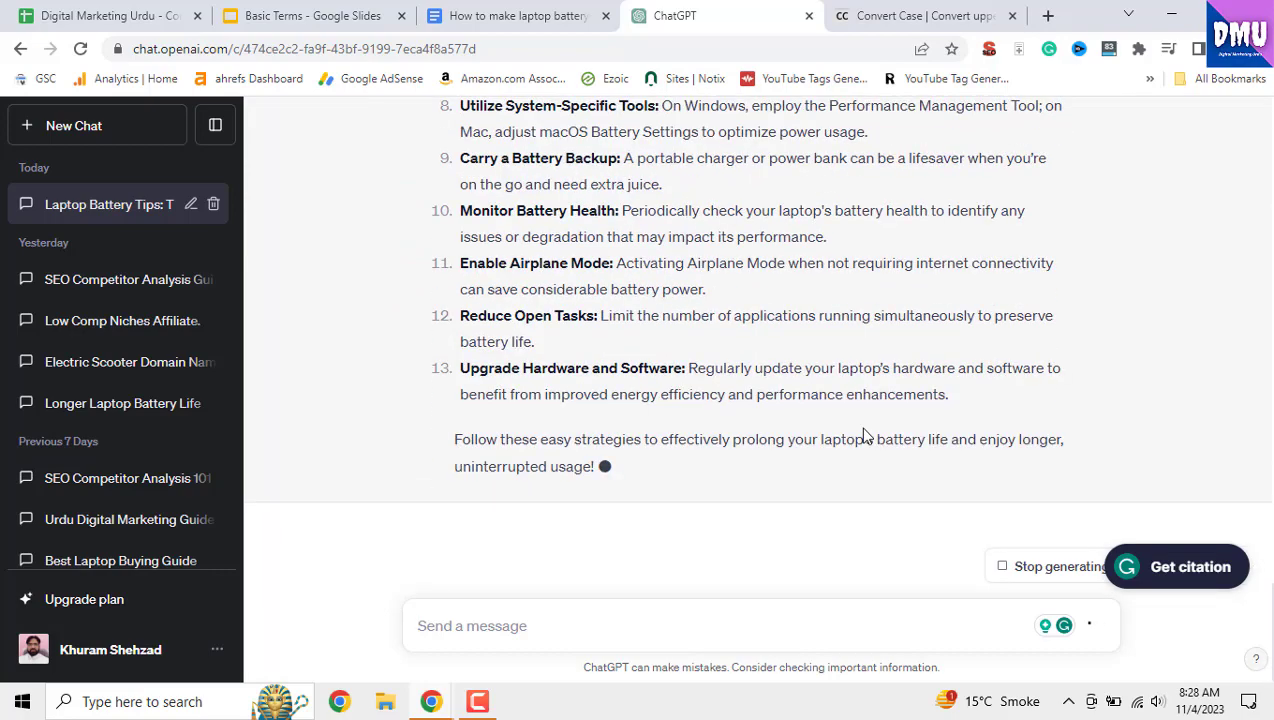
{"action": "scroll", "coordinate": [859, 425], "scroll_direction": "up", "scroll_amount": 4}
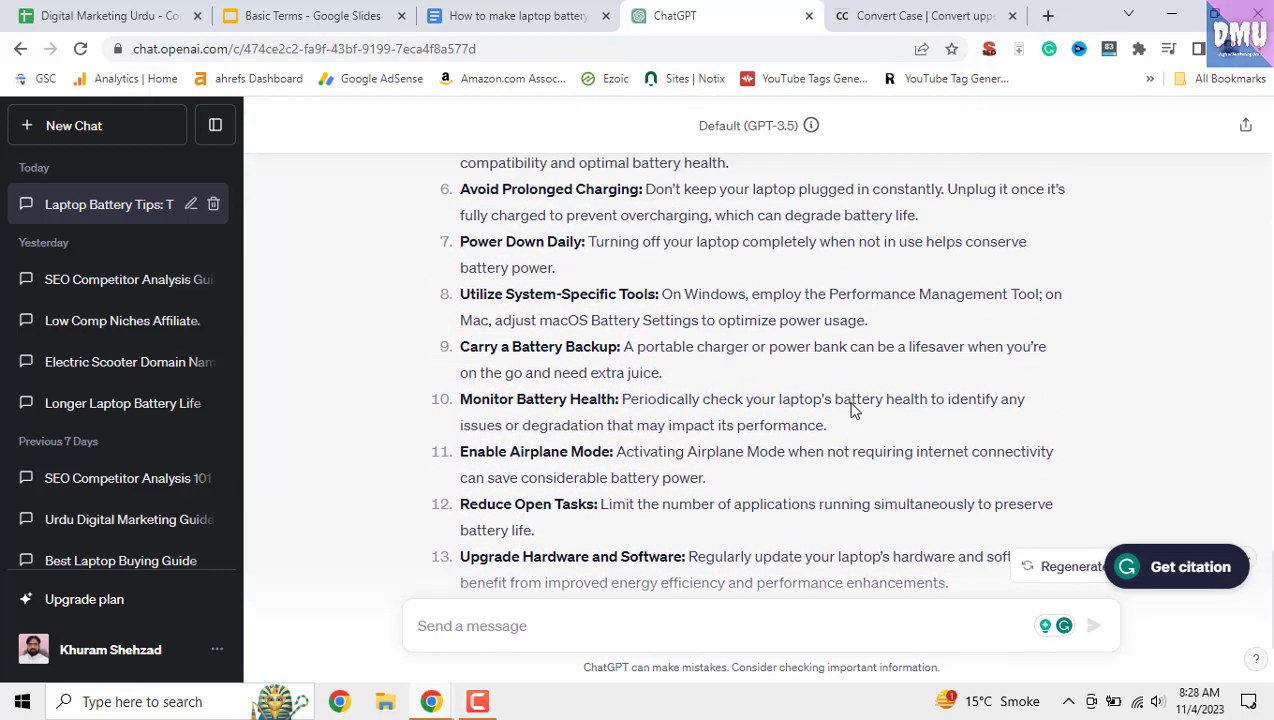
{"action": "scroll", "coordinate": [851, 410], "scroll_direction": "up", "scroll_amount": 3}
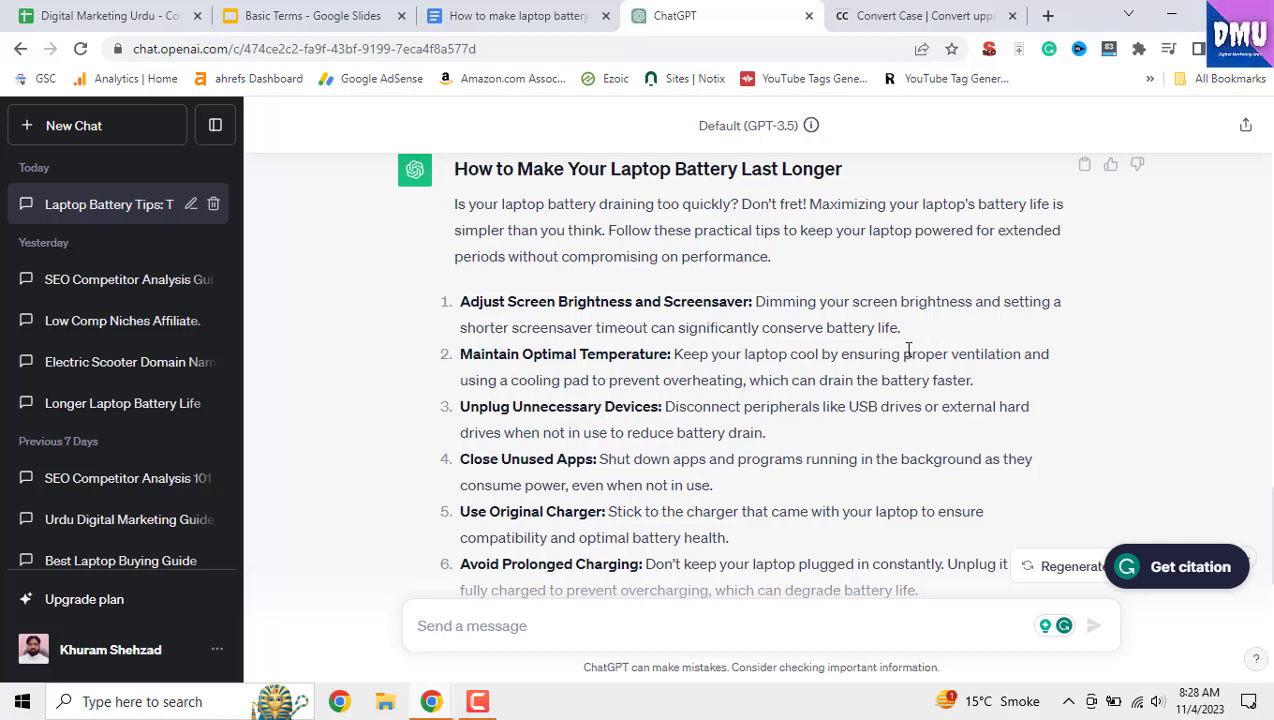
{"action": "scroll", "coordinate": [907, 349], "scroll_direction": "down", "scroll_amount": 2}
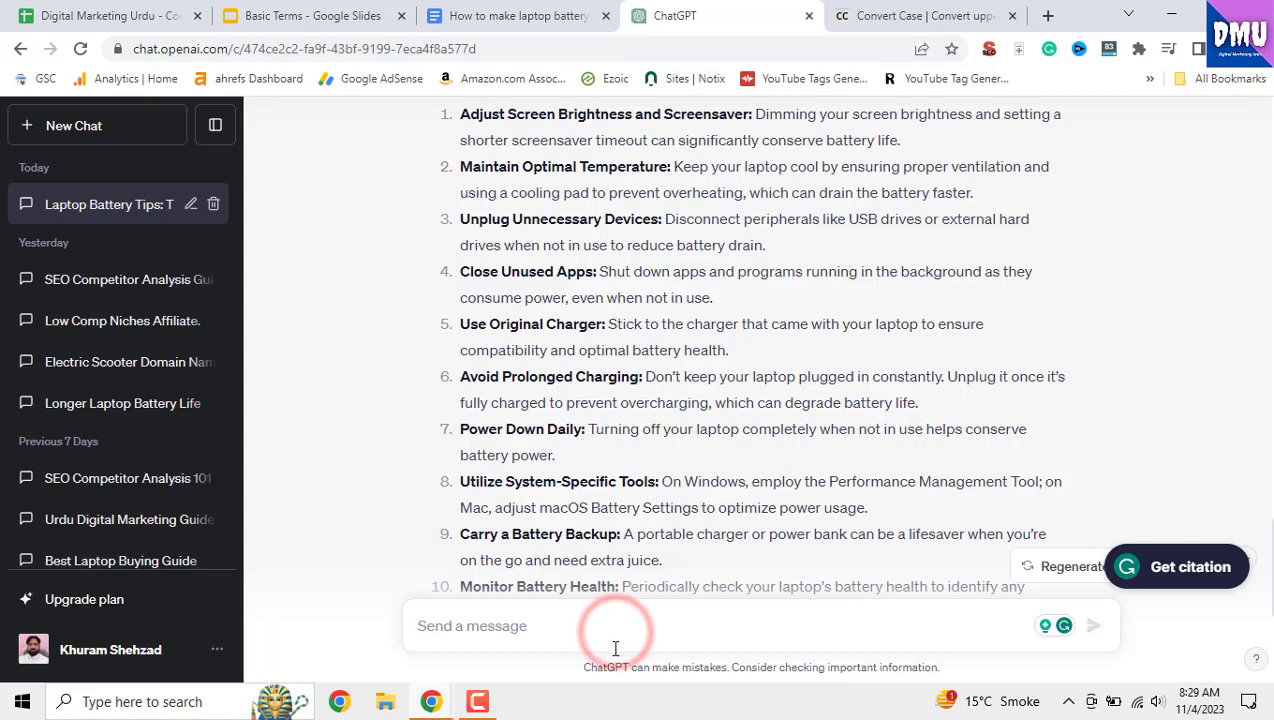
{"action": "type", "text": "write more words in each sub t"}
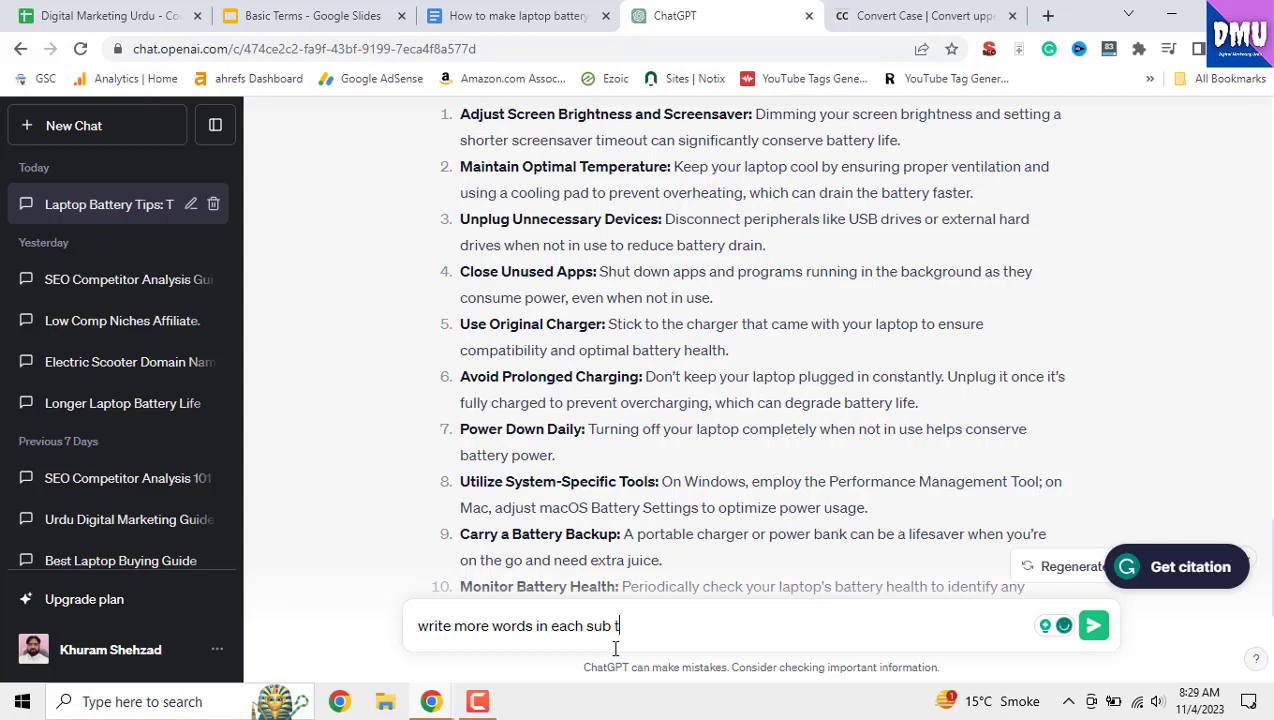
{"action": "type", "text": "opics"}
{"action": "key", "text": "Return"}
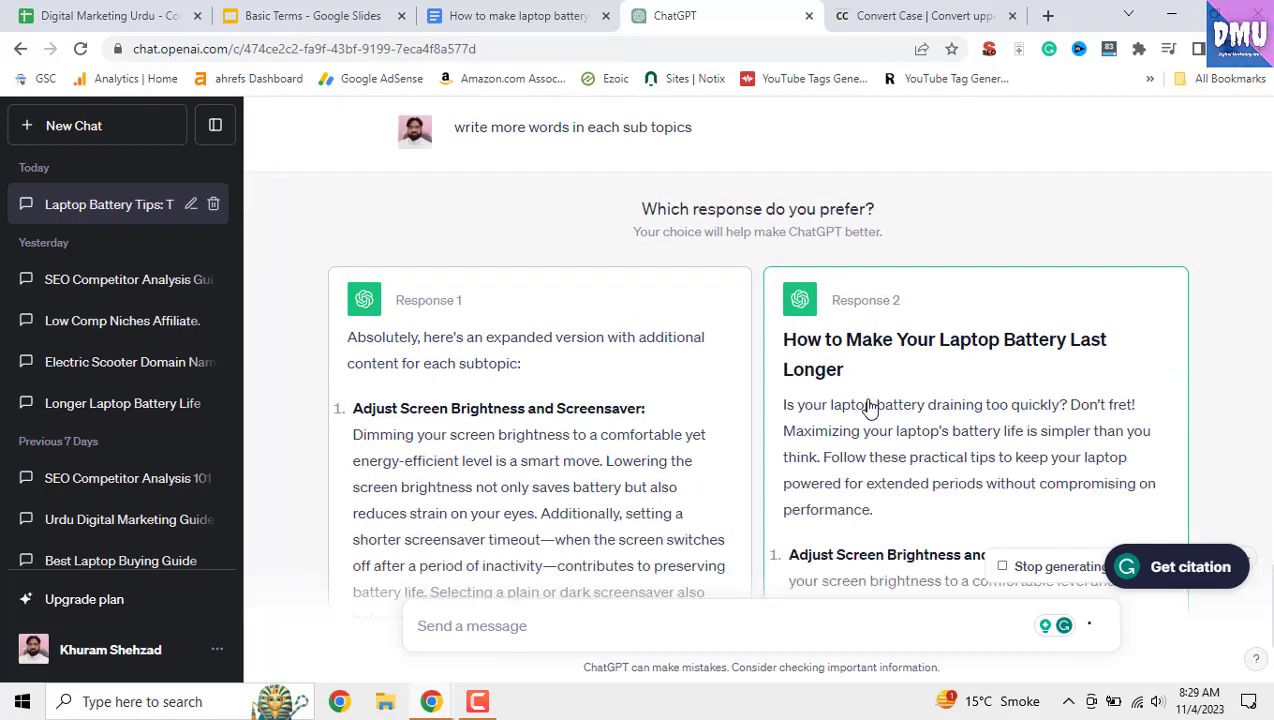
- Compare the two expanded responses from ChatGPT, from their openings through all numbered sub-topics to the closing lines
{"action": "scroll", "coordinate": [868, 410], "scroll_direction": "down", "scroll_amount": 3}
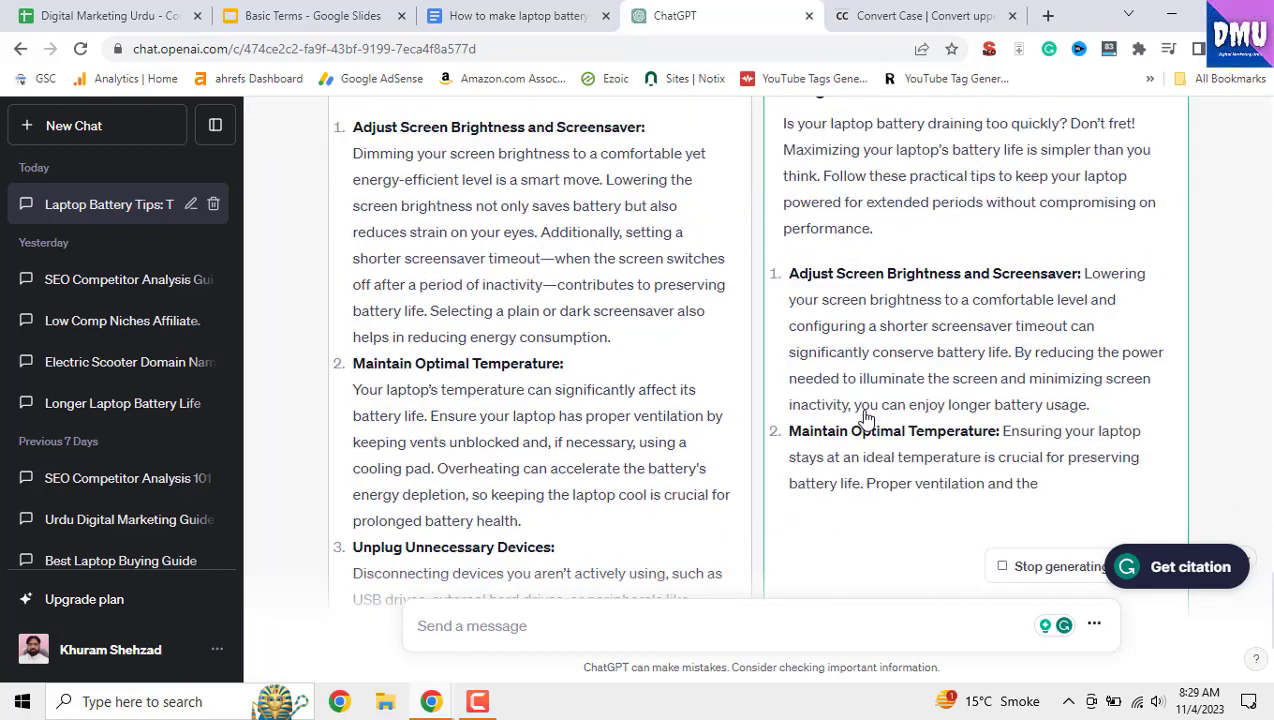
{"action": "scroll", "coordinate": [868, 418], "scroll_direction": "down", "scroll_amount": 4}
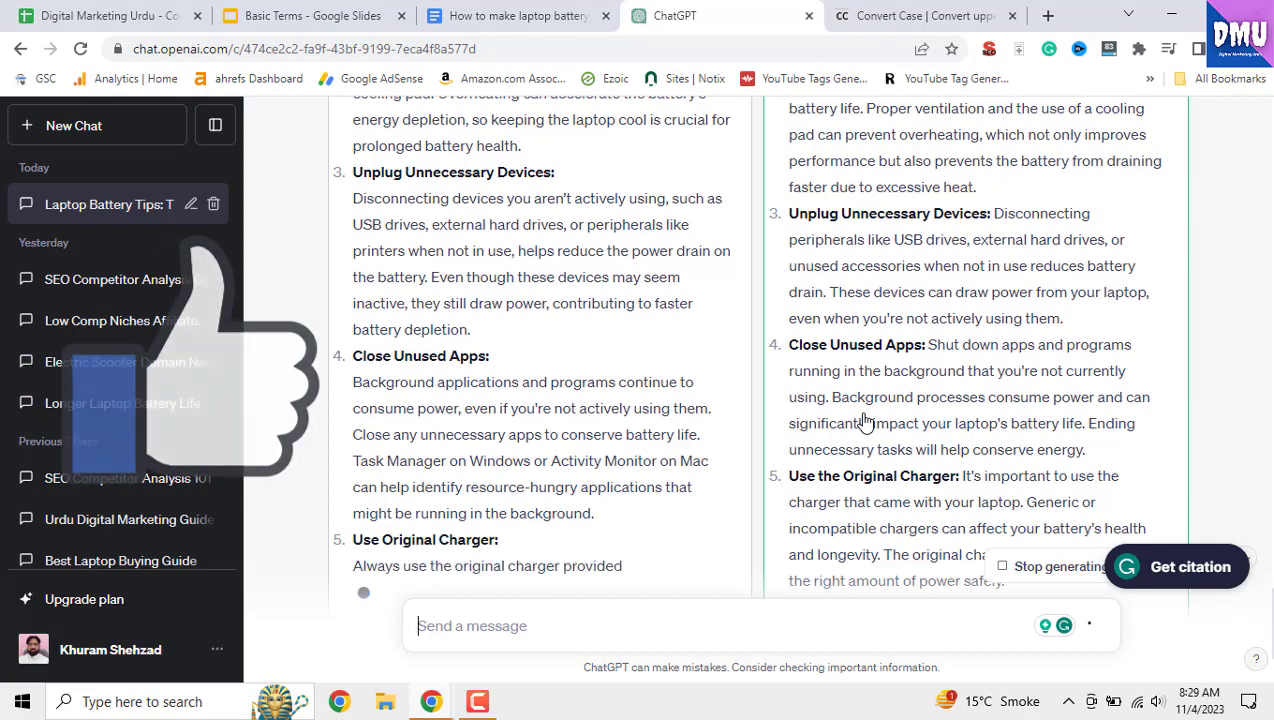
{"action": "scroll", "coordinate": [866, 422], "scroll_direction": "down", "scroll_amount": 2}
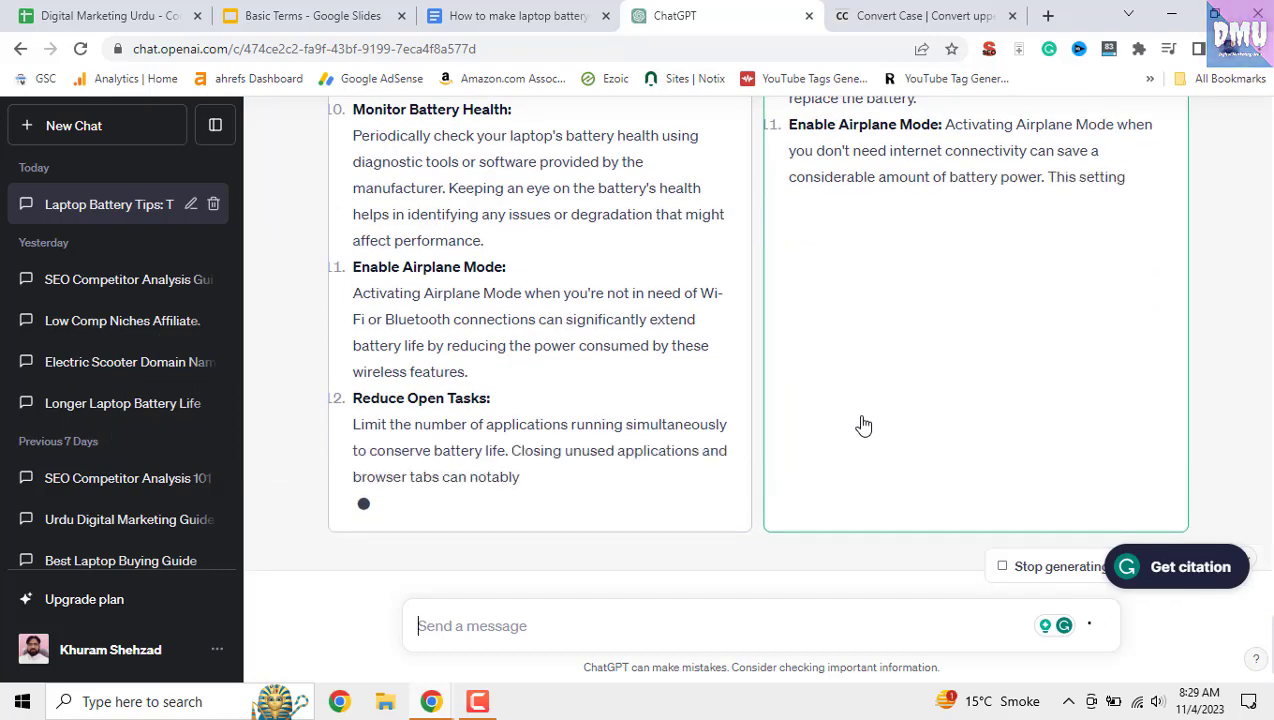
{"action": "scroll", "coordinate": [864, 426], "scroll_direction": "up", "scroll_amount": 10}
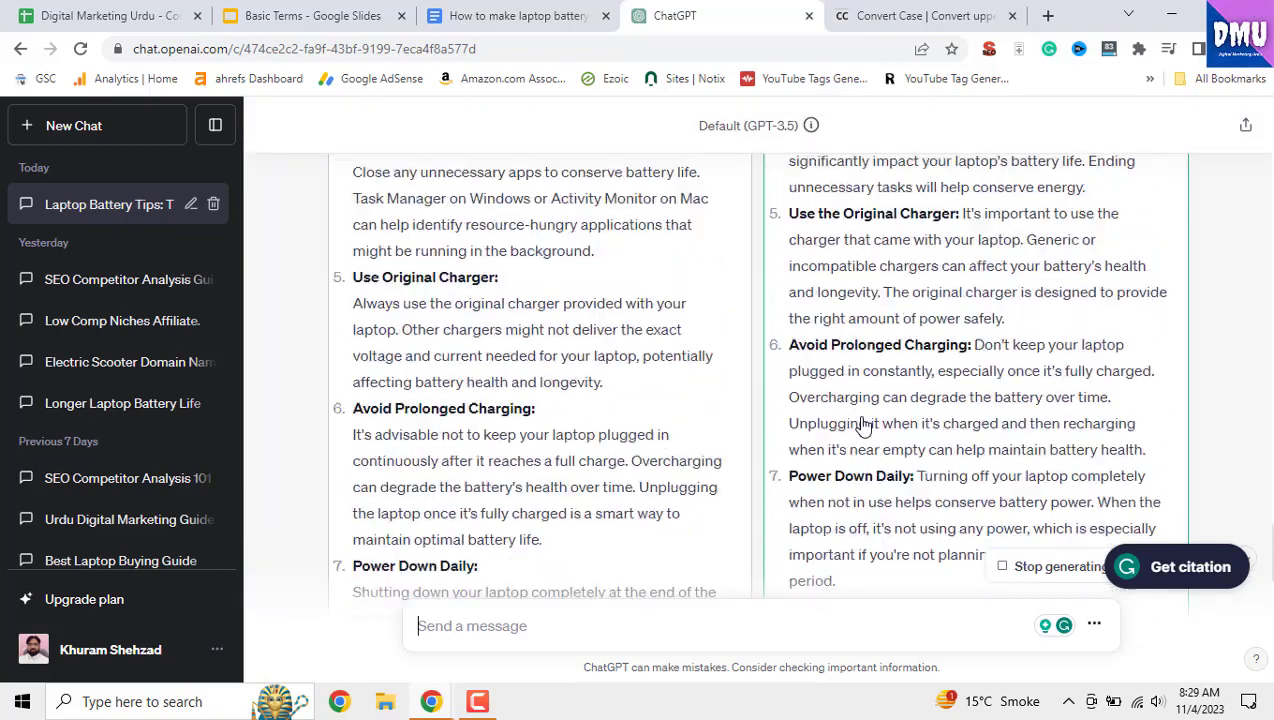
{"action": "scroll", "coordinate": [864, 426], "scroll_direction": "up", "scroll_amount": 10}
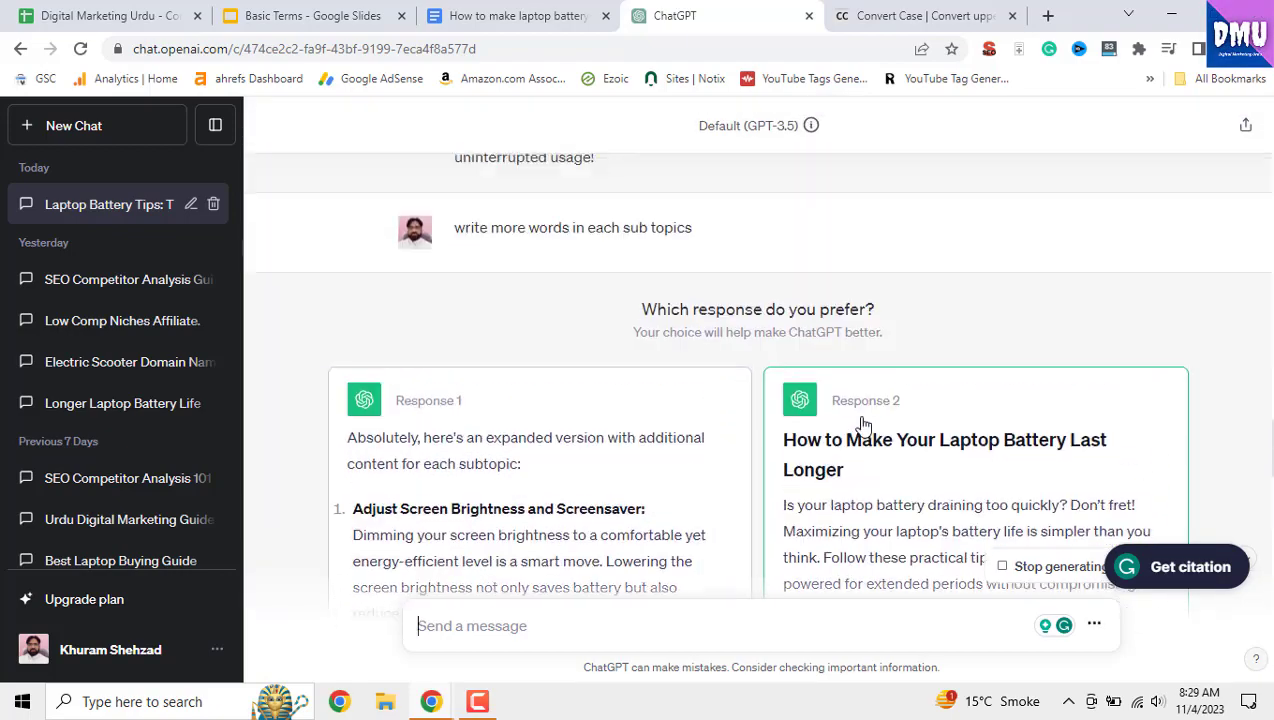
{"action": "scroll", "coordinate": [864, 426], "scroll_direction": "up", "scroll_amount": 1}
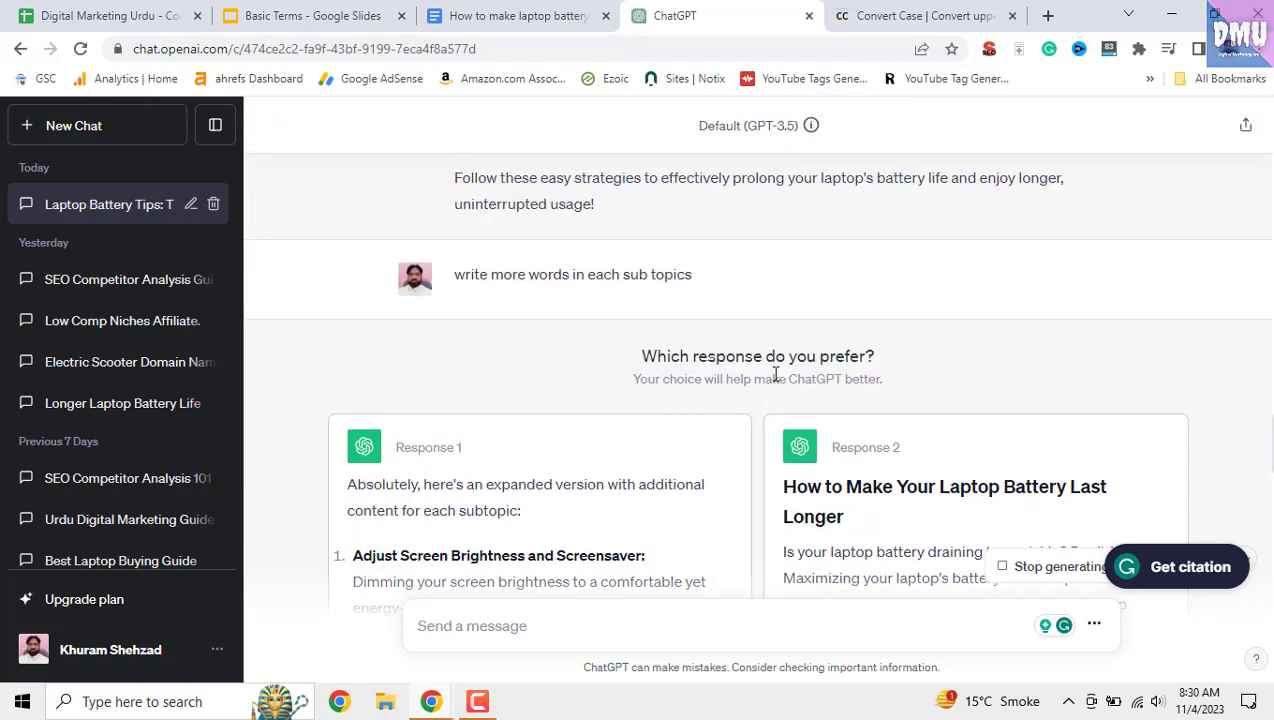
{"action": "scroll", "coordinate": [947, 475], "scroll_direction": "down", "scroll_amount": 8}
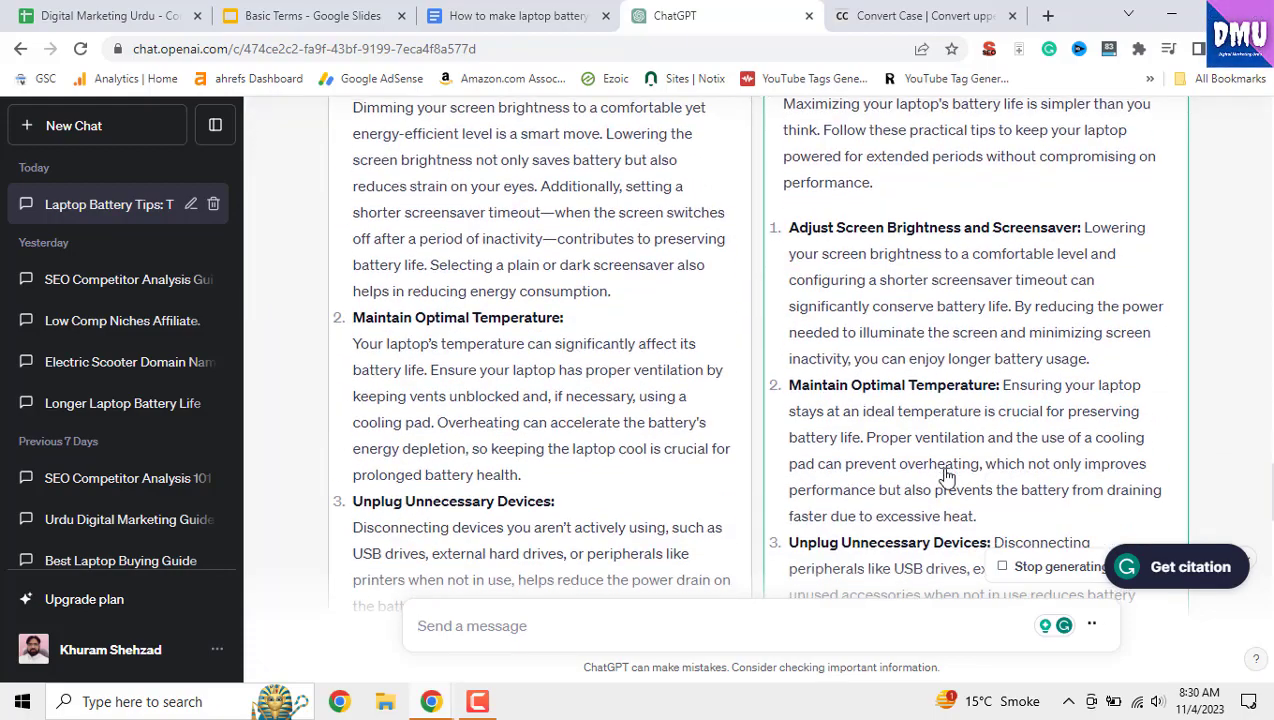
{"action": "scroll", "coordinate": [947, 475], "scroll_direction": "down", "scroll_amount": 10}
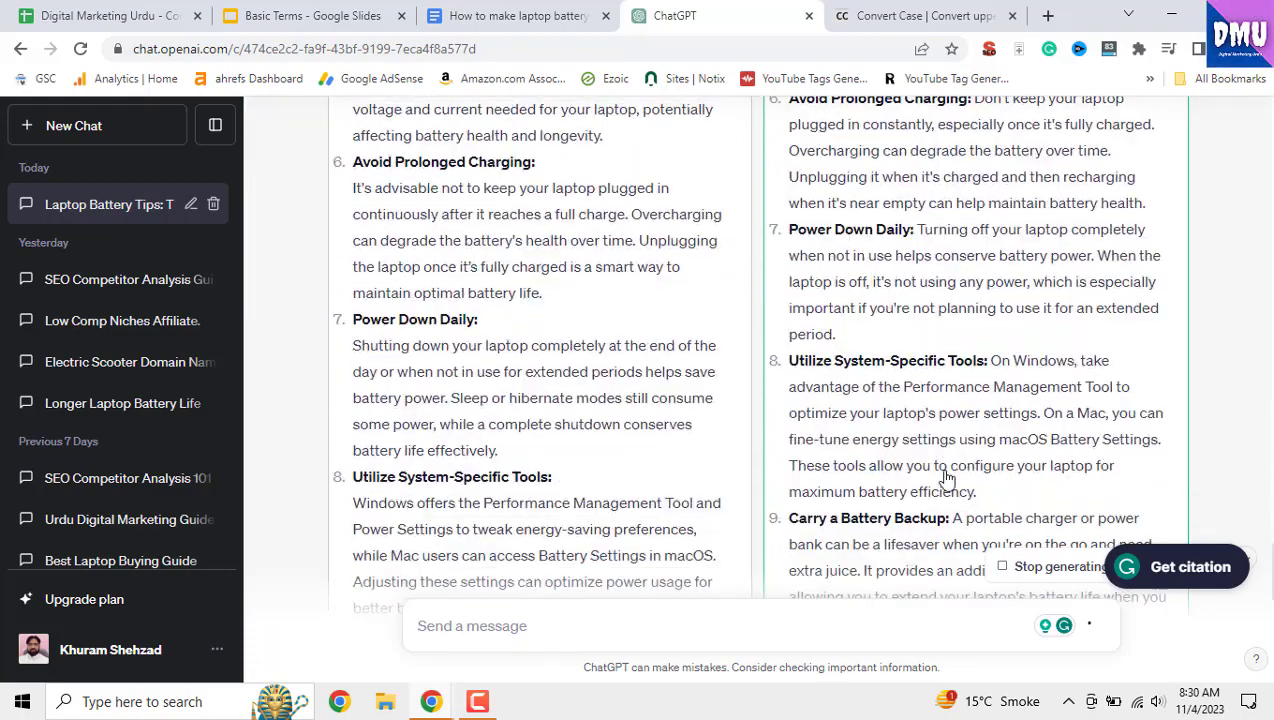
{"action": "scroll", "coordinate": [945, 480], "scroll_direction": "down", "scroll_amount": 4}
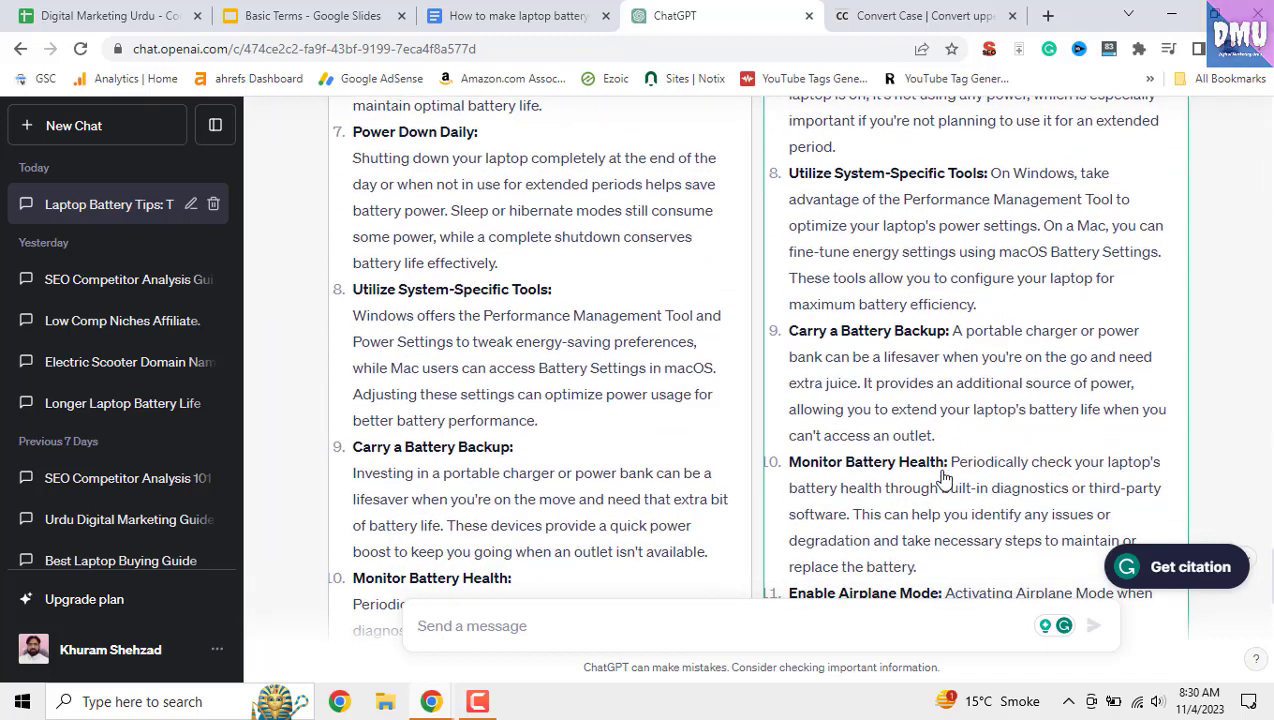
{"action": "scroll", "coordinate": [945, 480], "scroll_direction": "down", "scroll_amount": 1}
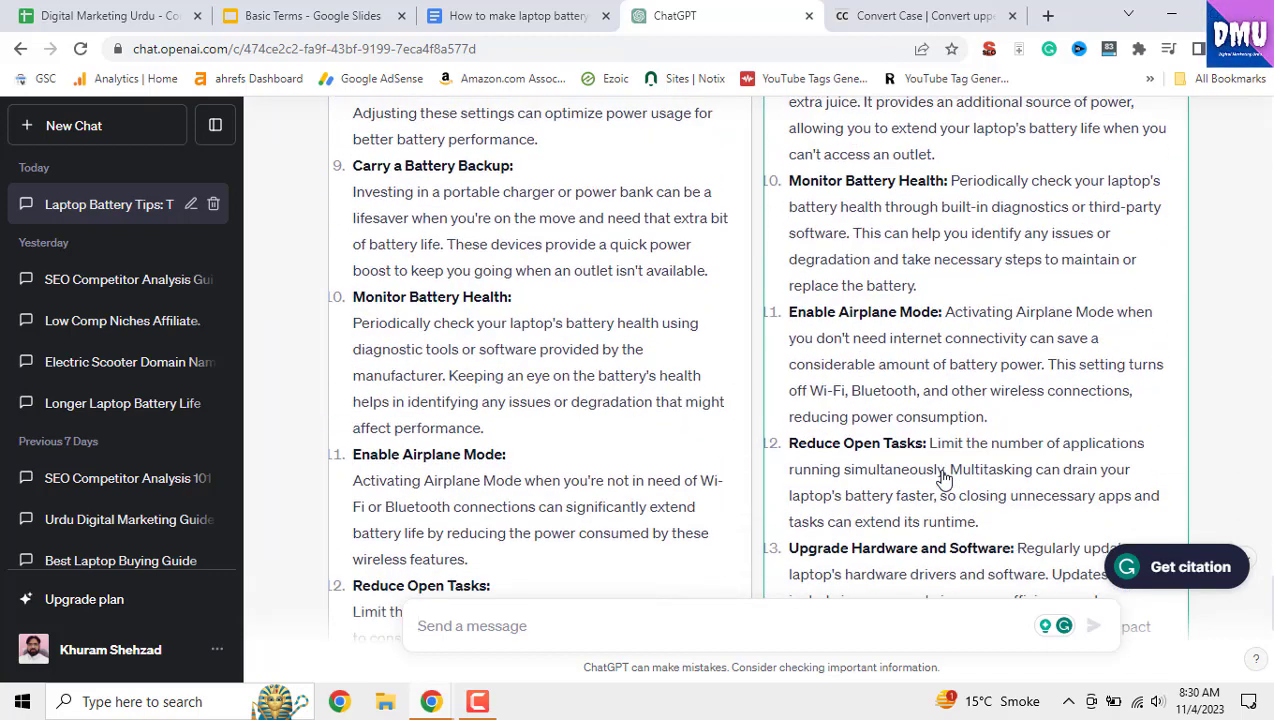
{"action": "scroll", "coordinate": [940, 477], "scroll_direction": "down", "scroll_amount": 3}
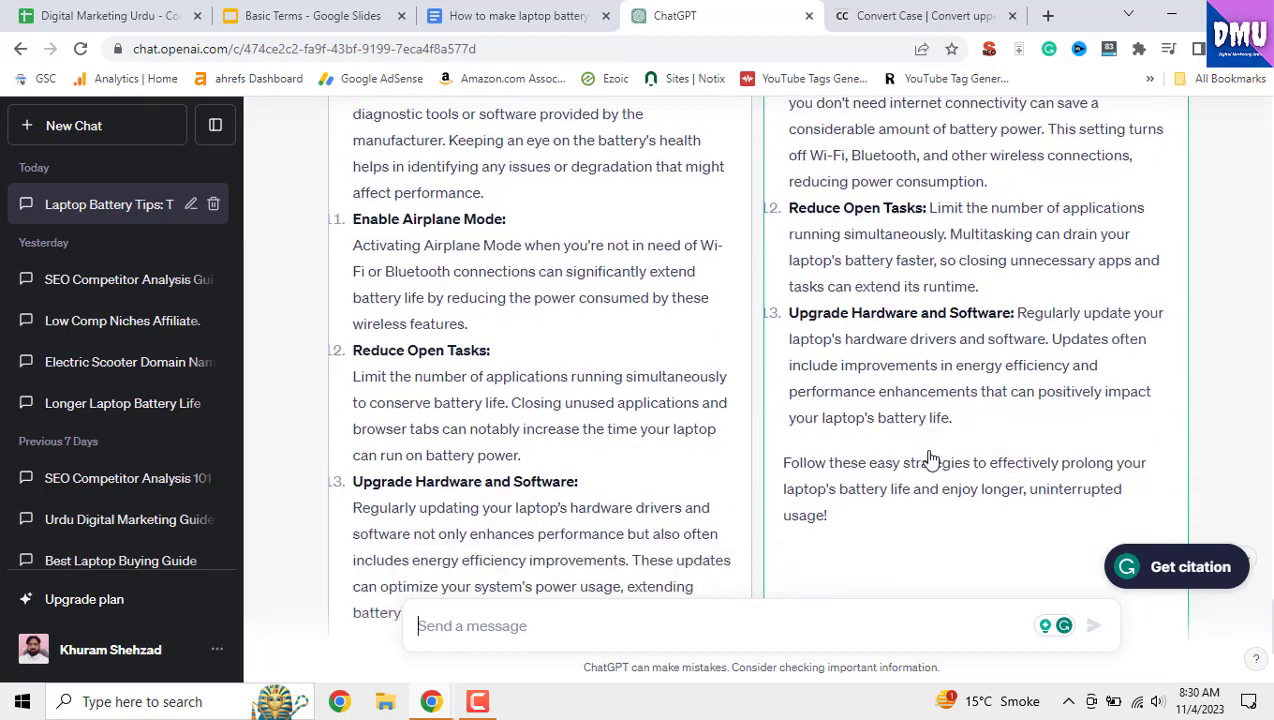
- Choose Response 1 as the preferred expanded version and return to its beginning
{"action": "scroll", "coordinate": [929, 459], "scroll_direction": "down", "scroll_amount": 1}
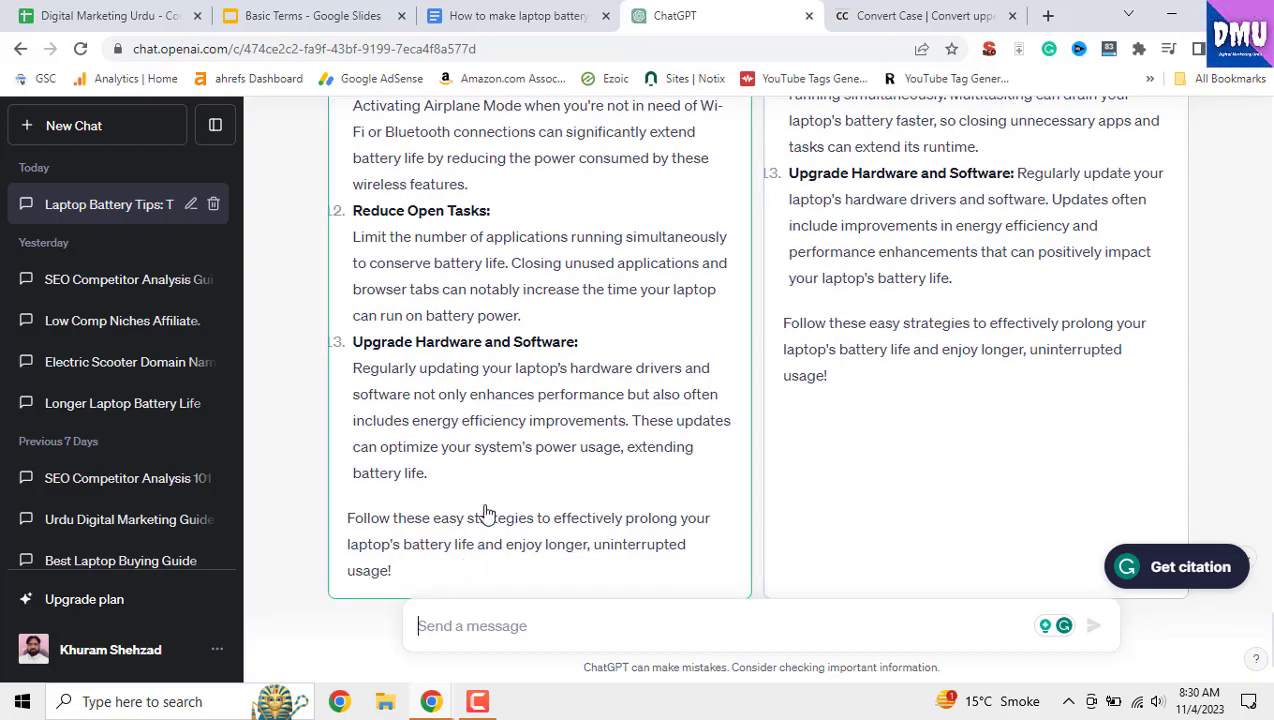
{"action": "scroll", "coordinate": [487, 513], "scroll_direction": "up", "scroll_amount": 5}
{"action": "scroll", "coordinate": [520, 484], "scroll_direction": "down", "scroll_amount": 4}
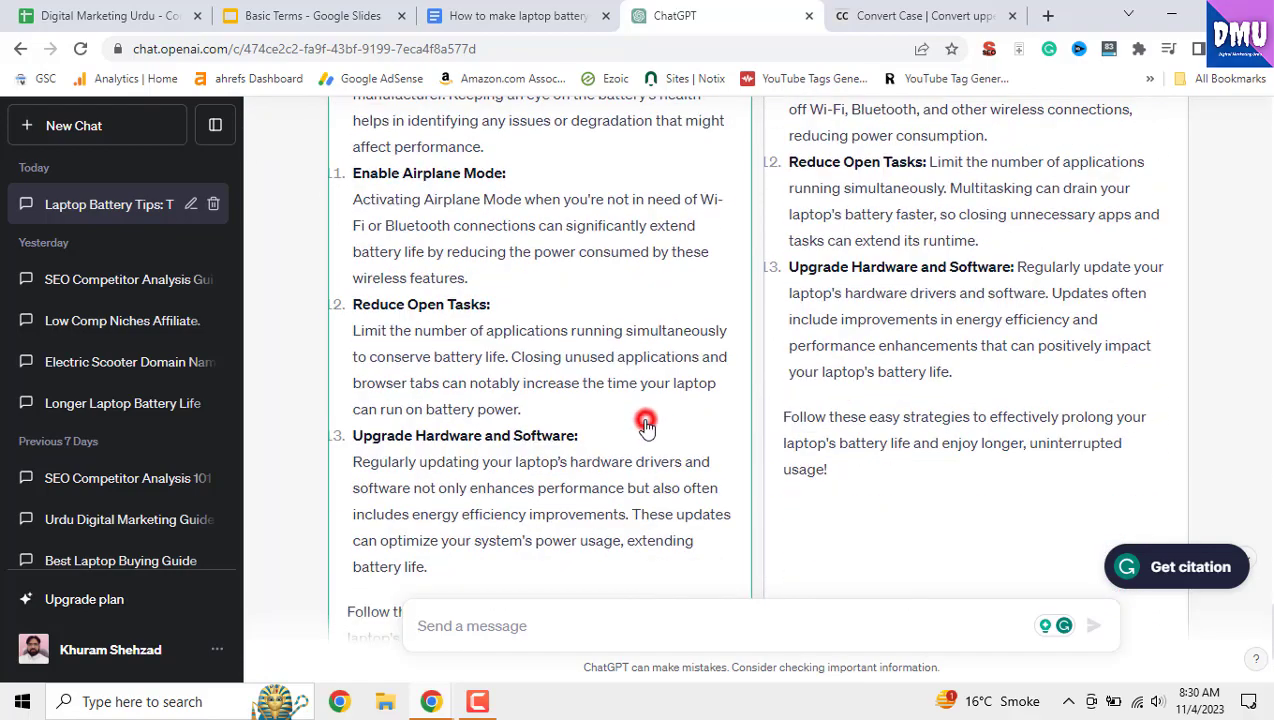
{"action": "left_click", "coordinate": [646, 425]}
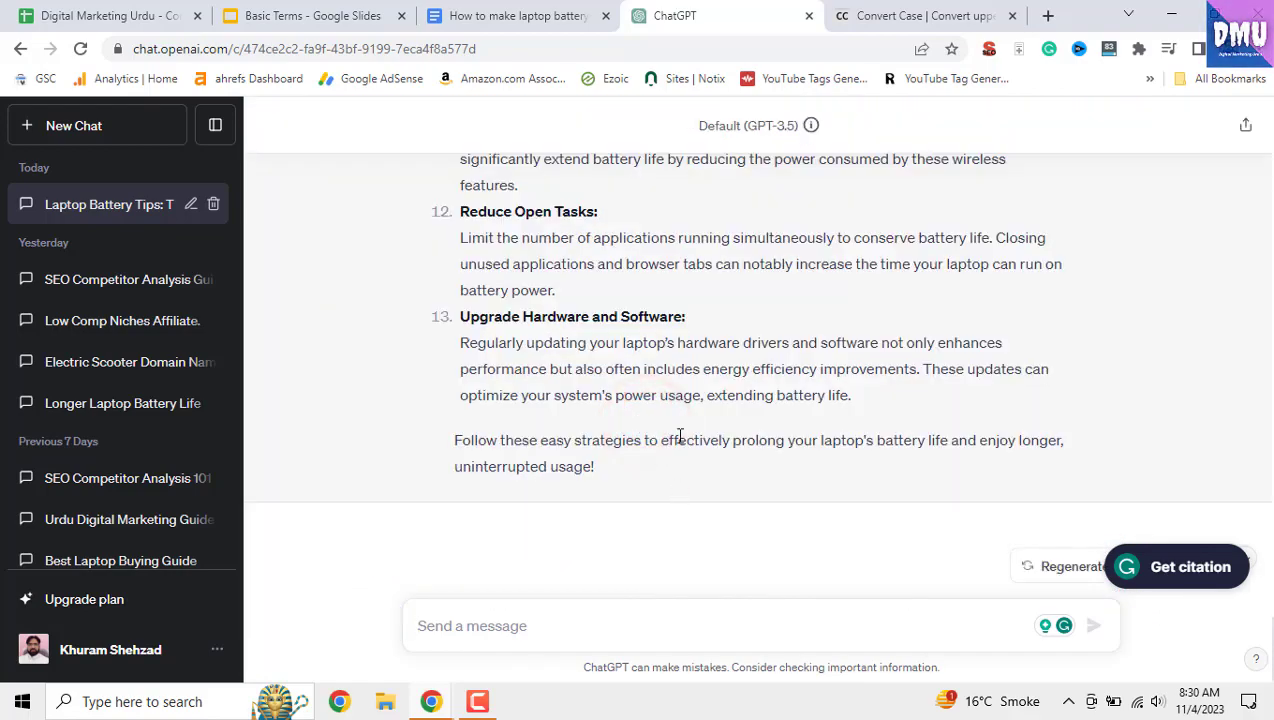
{"action": "scroll", "coordinate": [665, 467], "scroll_direction": "up", "scroll_amount": 15}
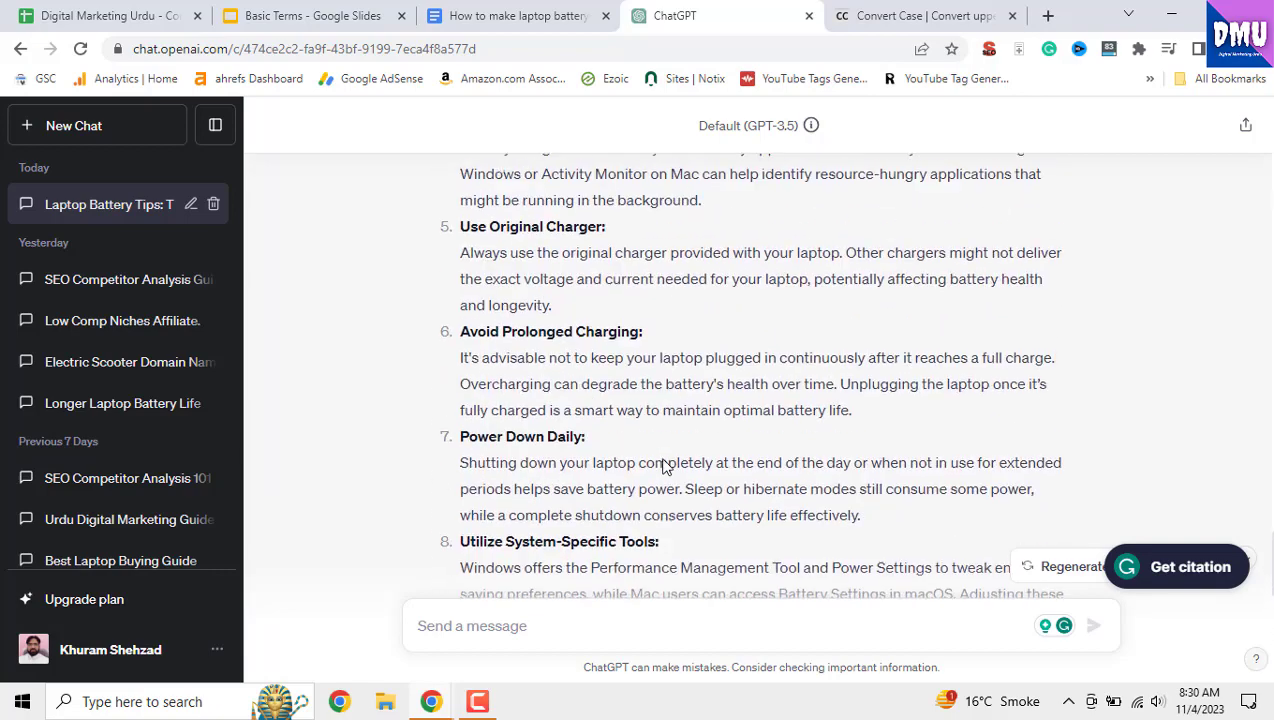
{"action": "scroll", "coordinate": [665, 467], "scroll_direction": "up", "scroll_amount": 3}
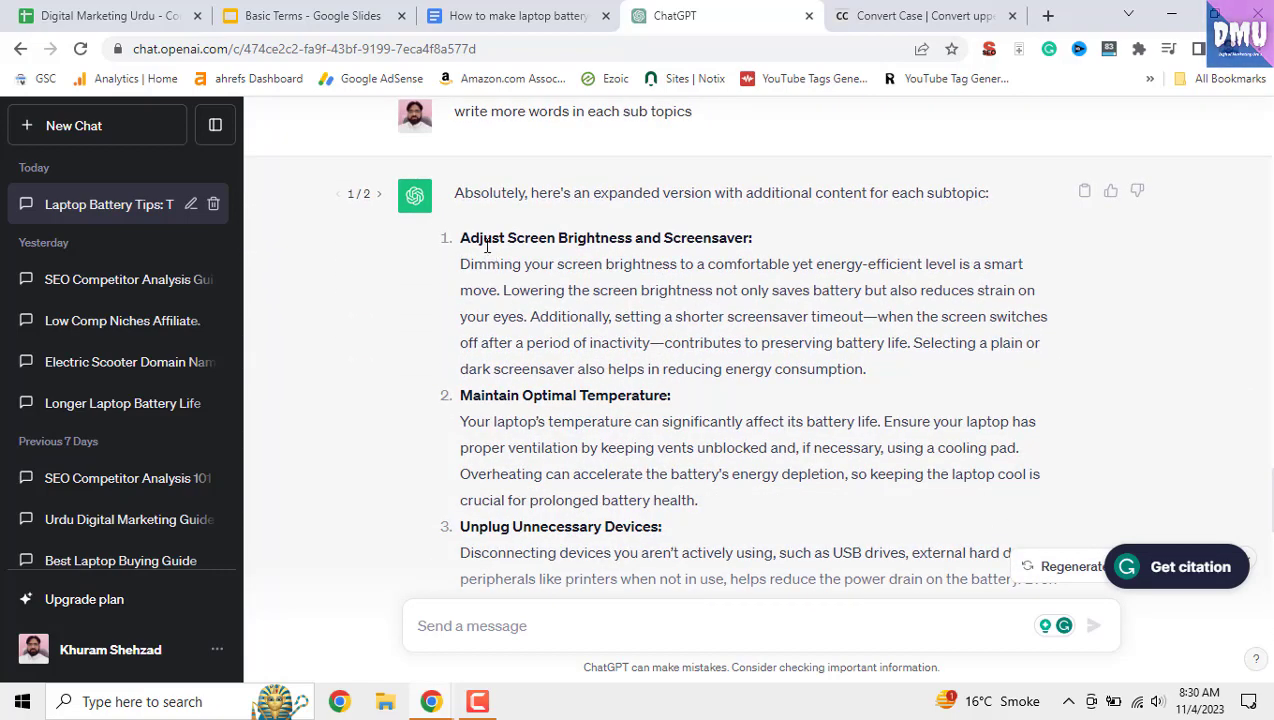
{"action": "left_click_drag", "start_coordinate": [454, 194], "coordinate": [990, 196]}
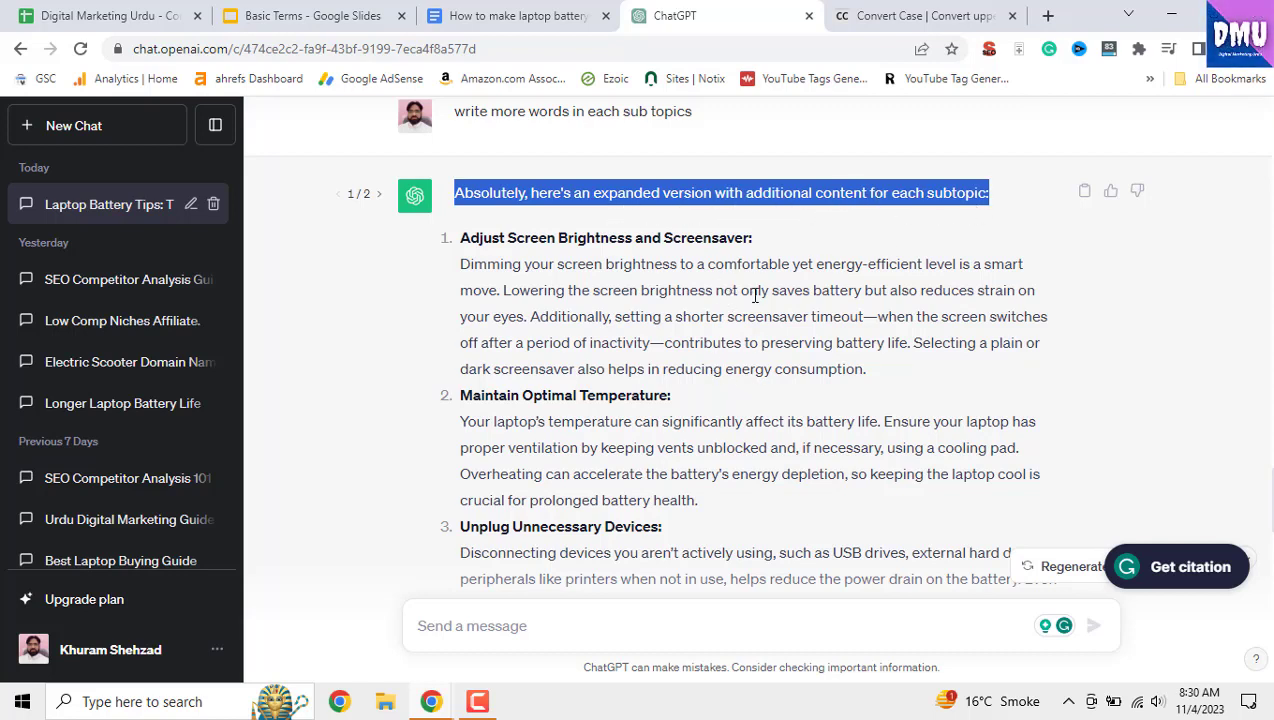
{"action": "left_click", "coordinate": [504, 281]}
{"action": "left_click_drag", "start_coordinate": [460, 237], "coordinate": [785, 538]}
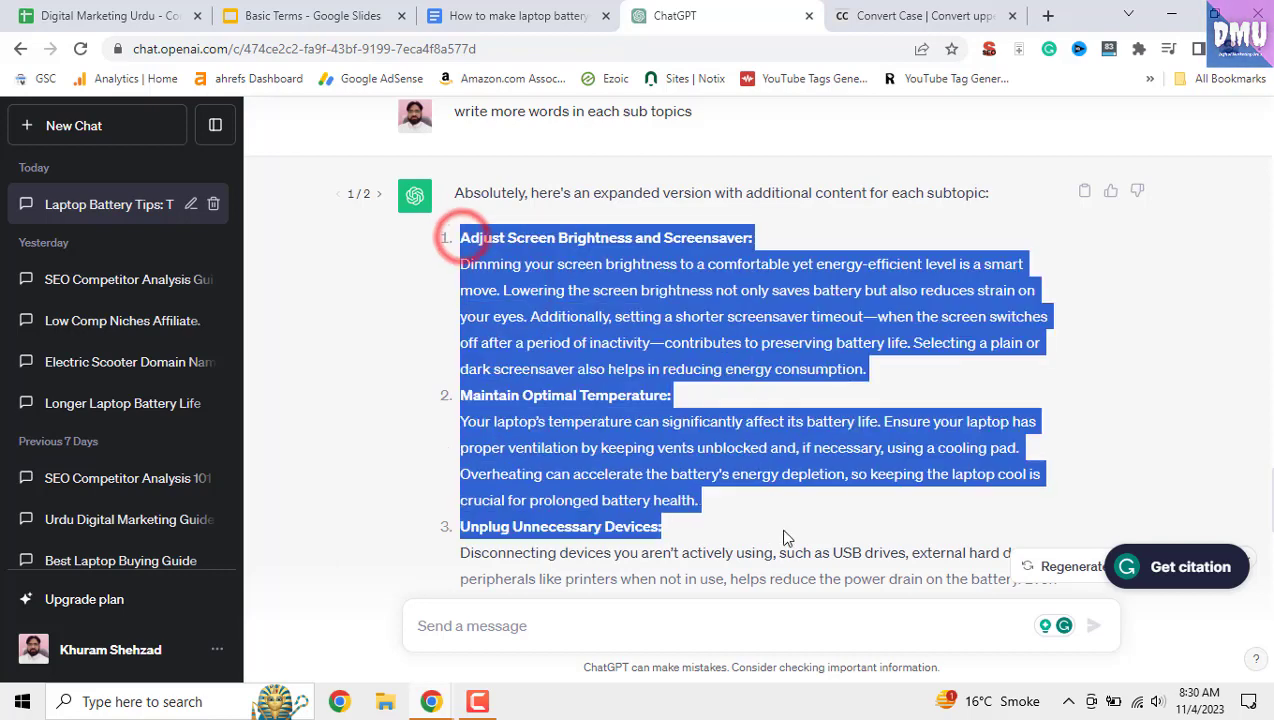
{"action": "left_click", "coordinate": [931, 323]}
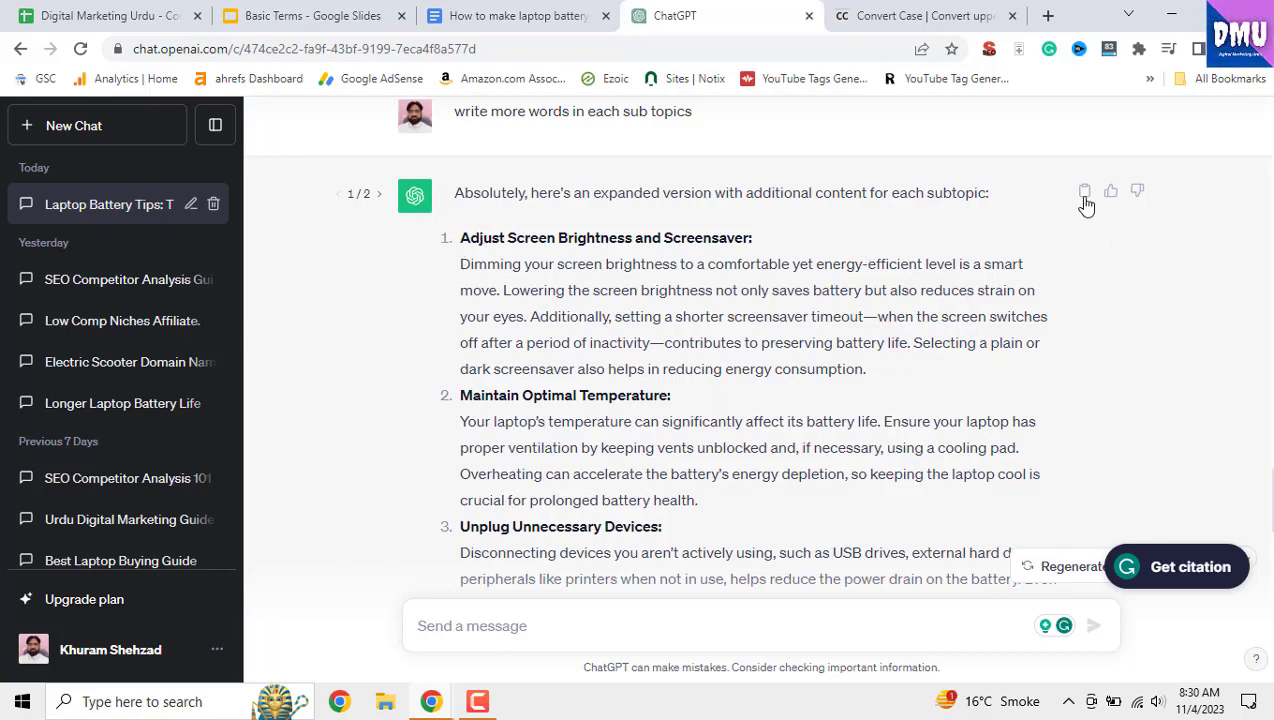
- Try pasting the whole ChatGPT response without formatting below the "How to make laptop battery last longer?" heading in Google Docs, and undo the paste
{"action": "left_click", "coordinate": [515, 15]}
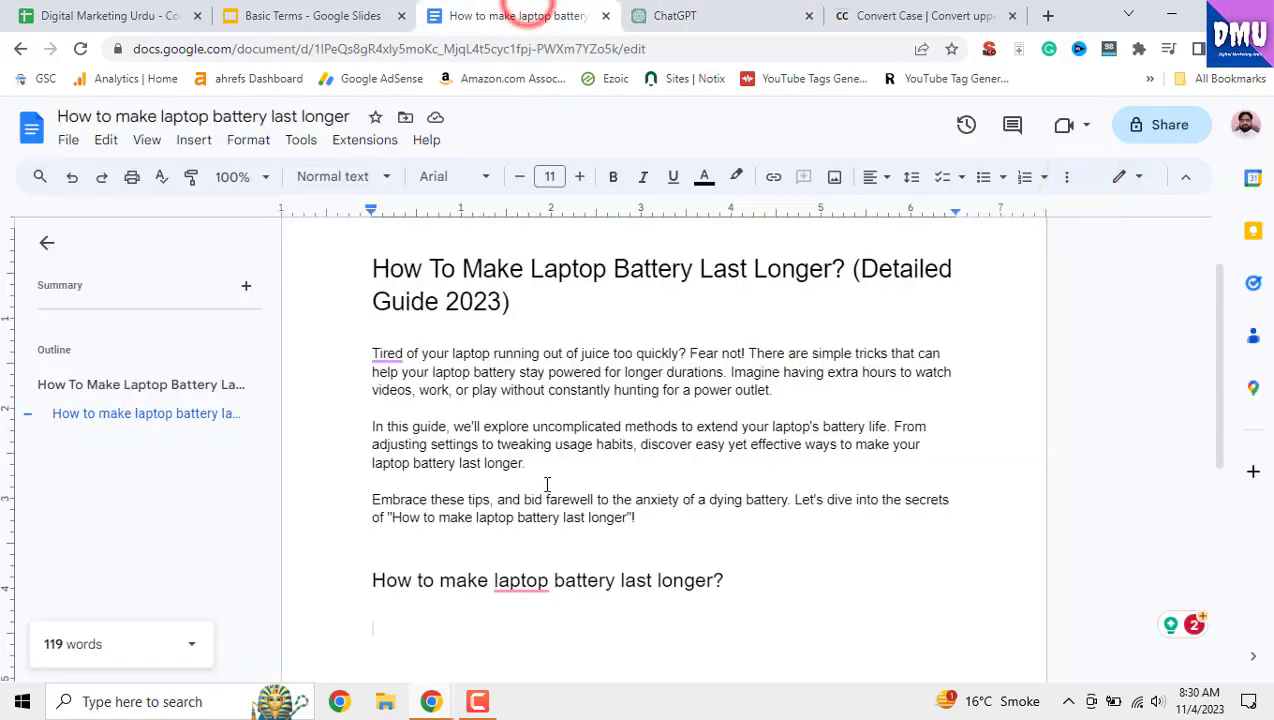
{"action": "scroll", "coordinate": [548, 483], "scroll_direction": "down", "scroll_amount": 2}
{"action": "right_click", "coordinate": [449, 443]}
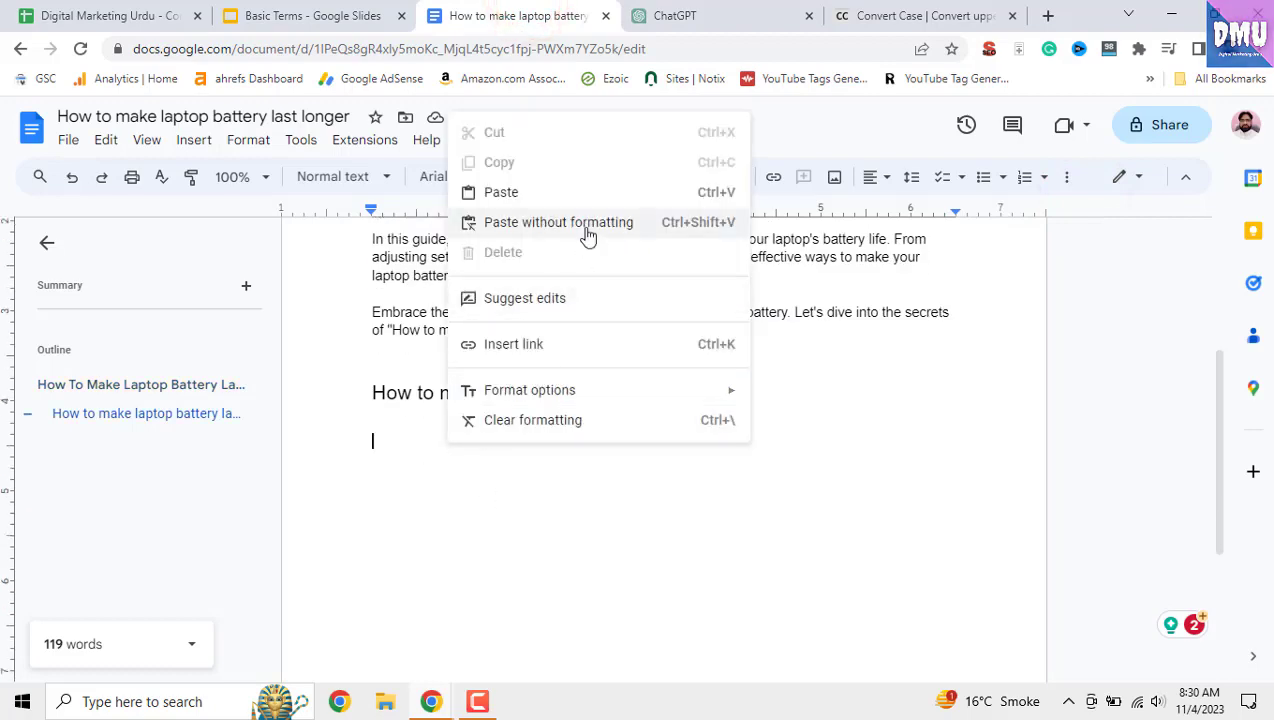
{"action": "left_click", "coordinate": [586, 224]}
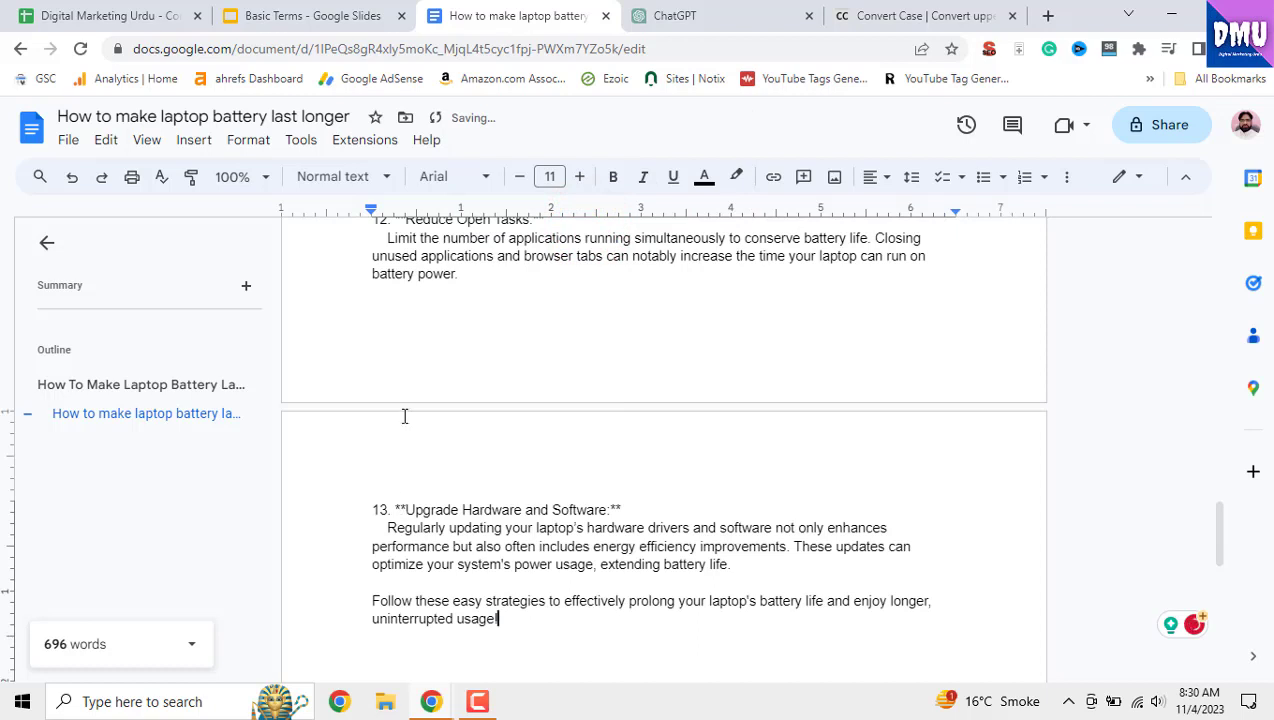
{"action": "scroll", "coordinate": [405, 416], "scroll_direction": "up", "scroll_amount": 1}
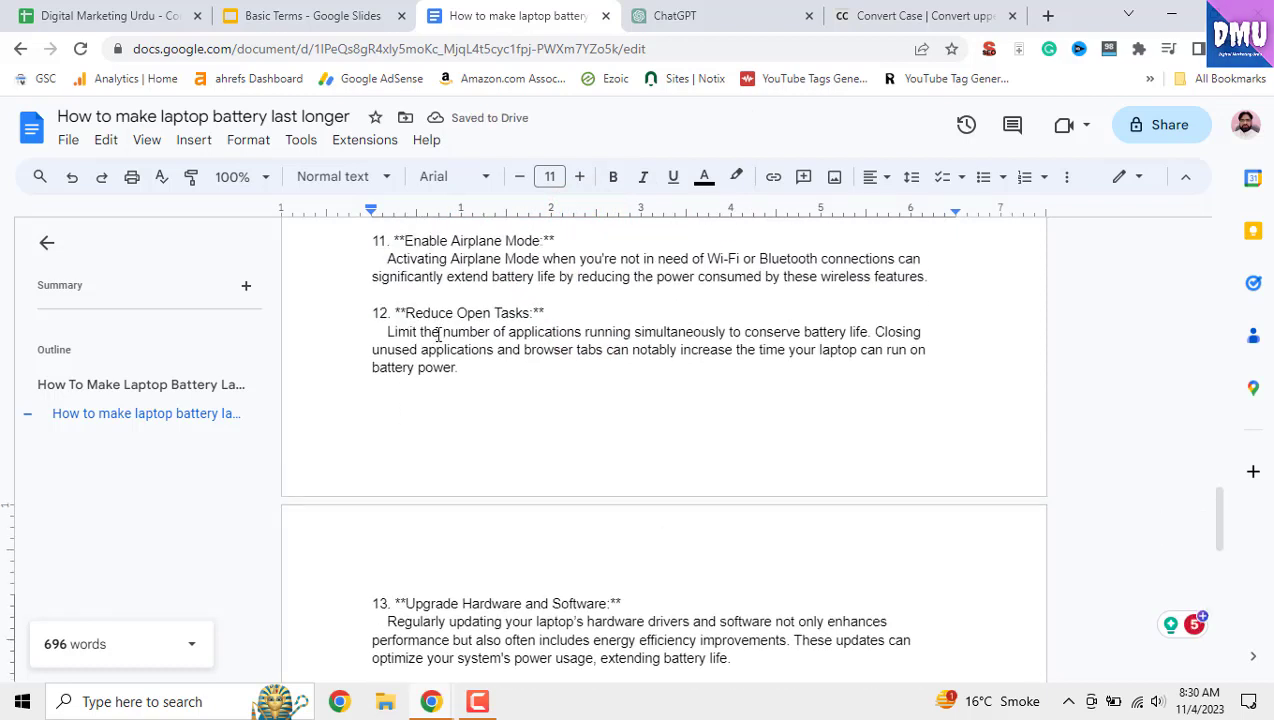
{"action": "key", "text": "ctrl+z"}
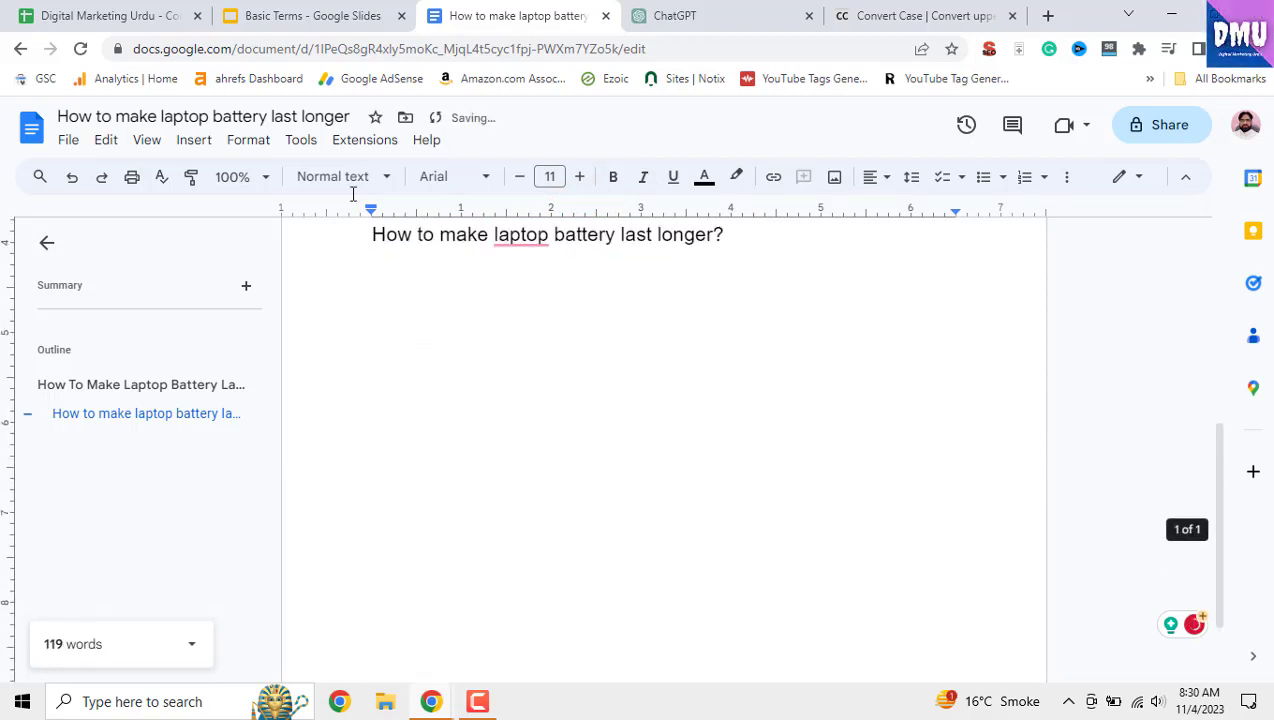
- Copy all numbered sub-topics and the closing lines from ChatGPT's expanded response, and switch back to the Google Docs article
{"action": "left_click", "coordinate": [678, 17]}
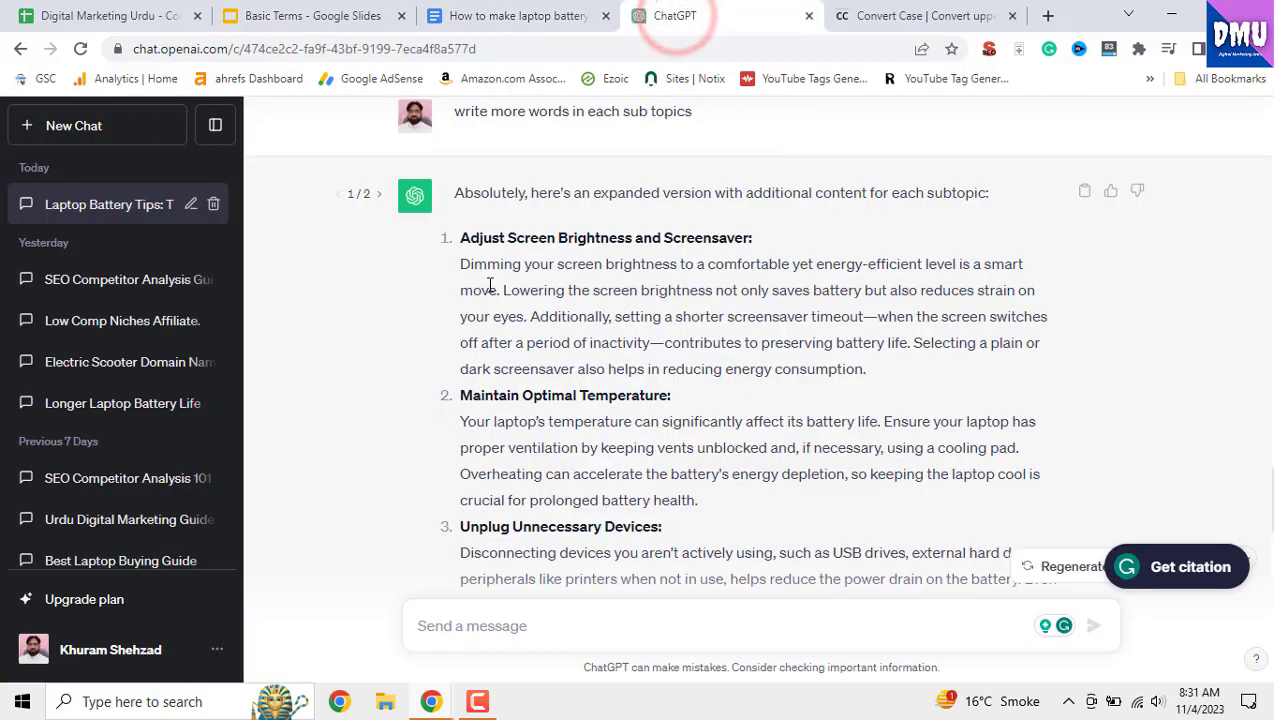
{"action": "left_click_drag", "start_coordinate": [463, 242], "coordinate": [735, 480]}
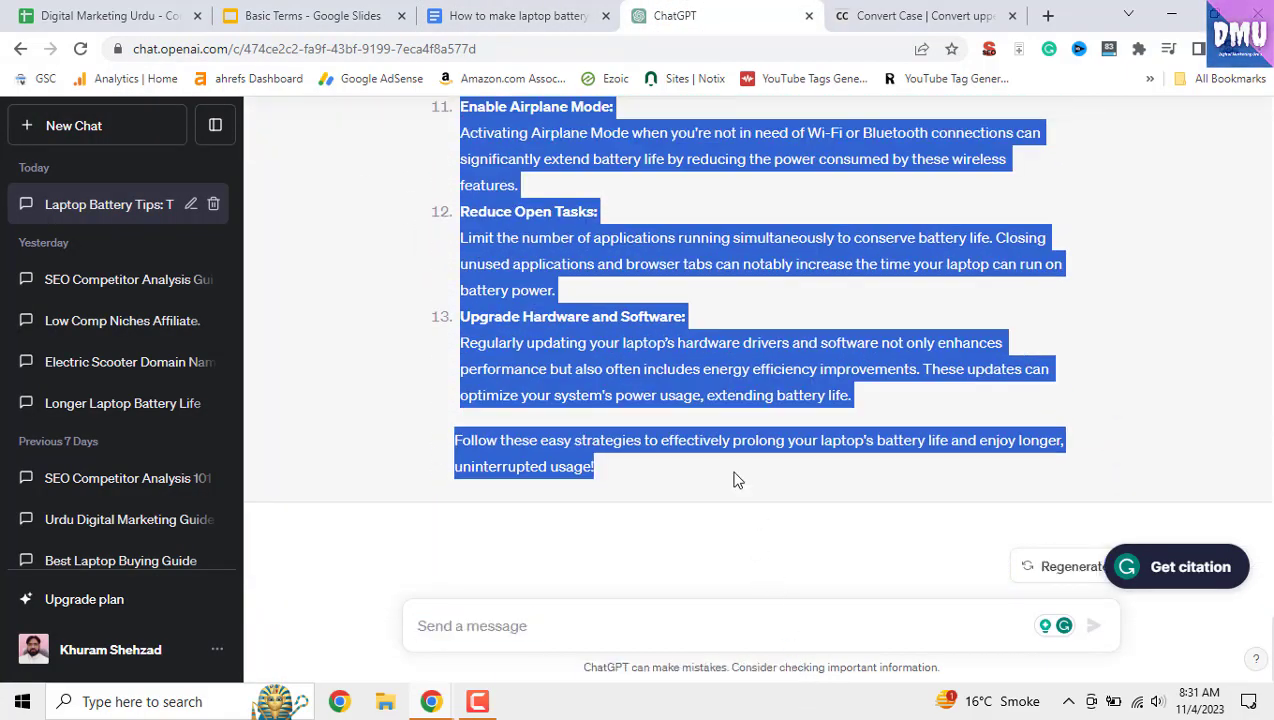
{"action": "left_click", "coordinate": [470, 17]}
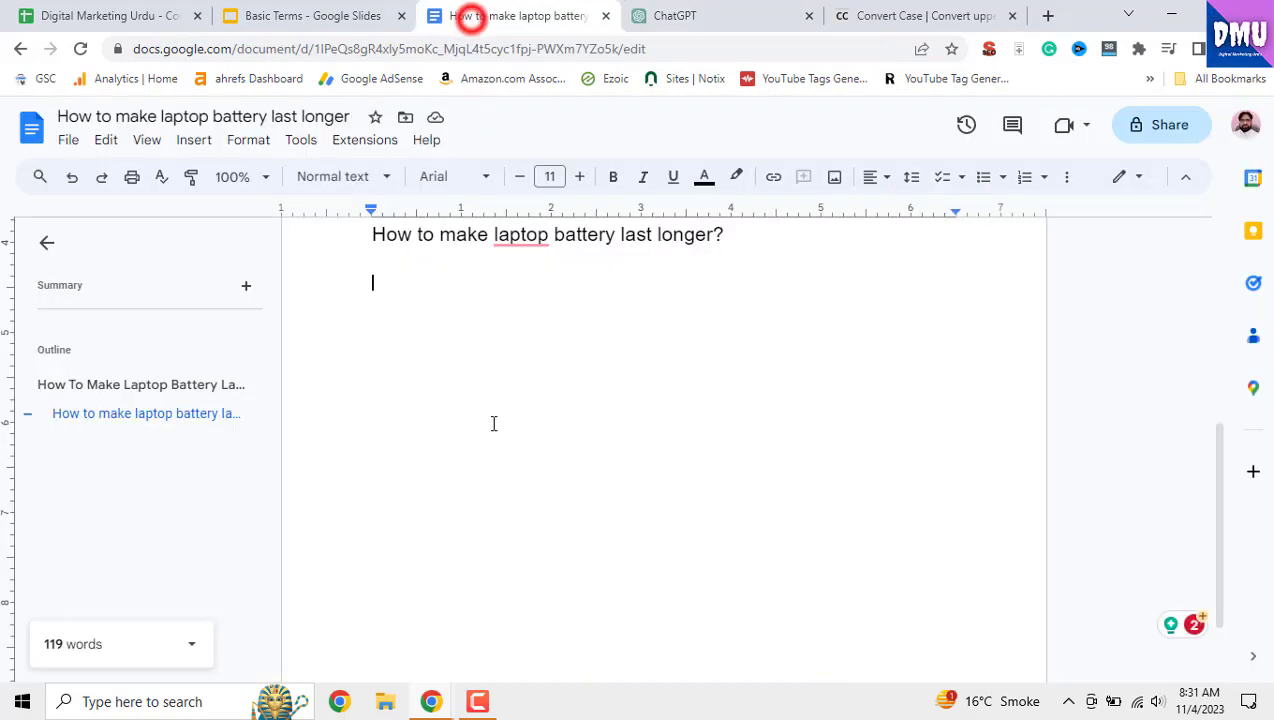
- Try pasting the copied sub-topics with their formatting below the "How to make laptop battery last longer?" heading, and undo the paste
{"action": "right_click", "coordinate": [418, 284]}
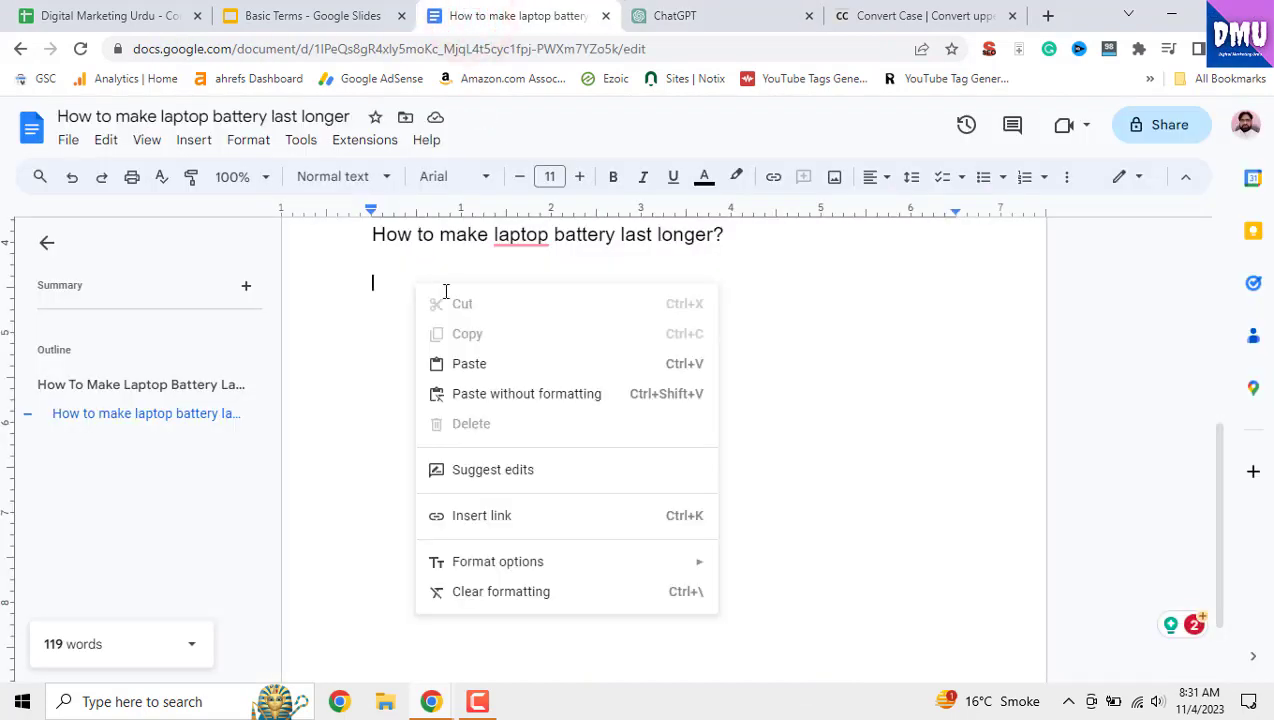
{"action": "left_click", "coordinate": [523, 366]}
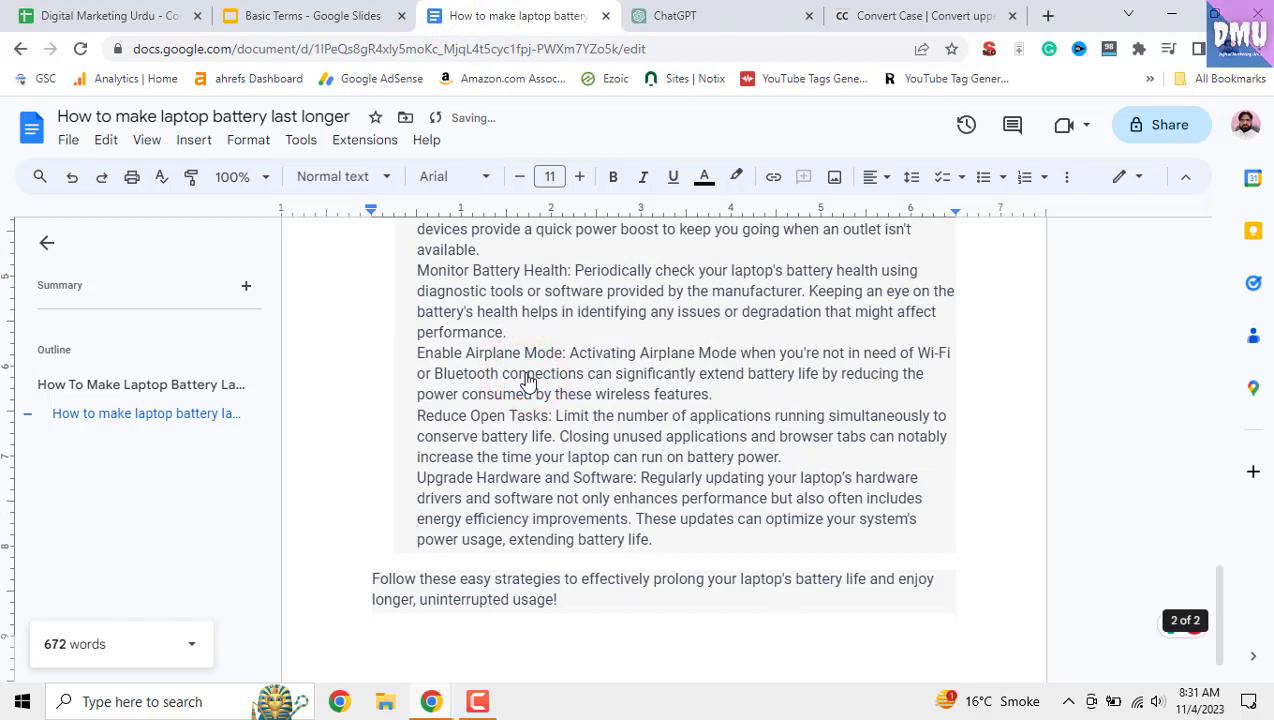
{"action": "key", "text": "ctrl+z"}
- Paste the copied sub-topics without formatting below the "How to make laptop battery last longer?" heading and return to their beginning
{"action": "right_click", "coordinate": [441, 378]}
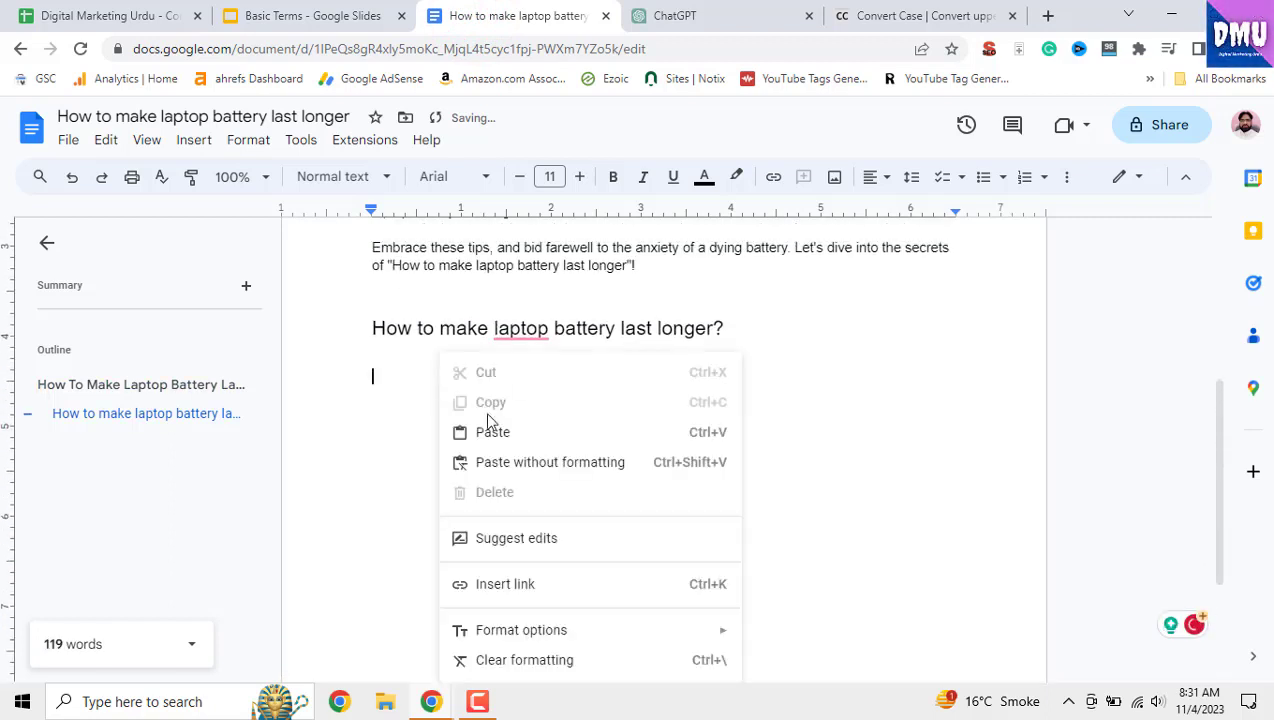
{"action": "left_click", "coordinate": [560, 462]}
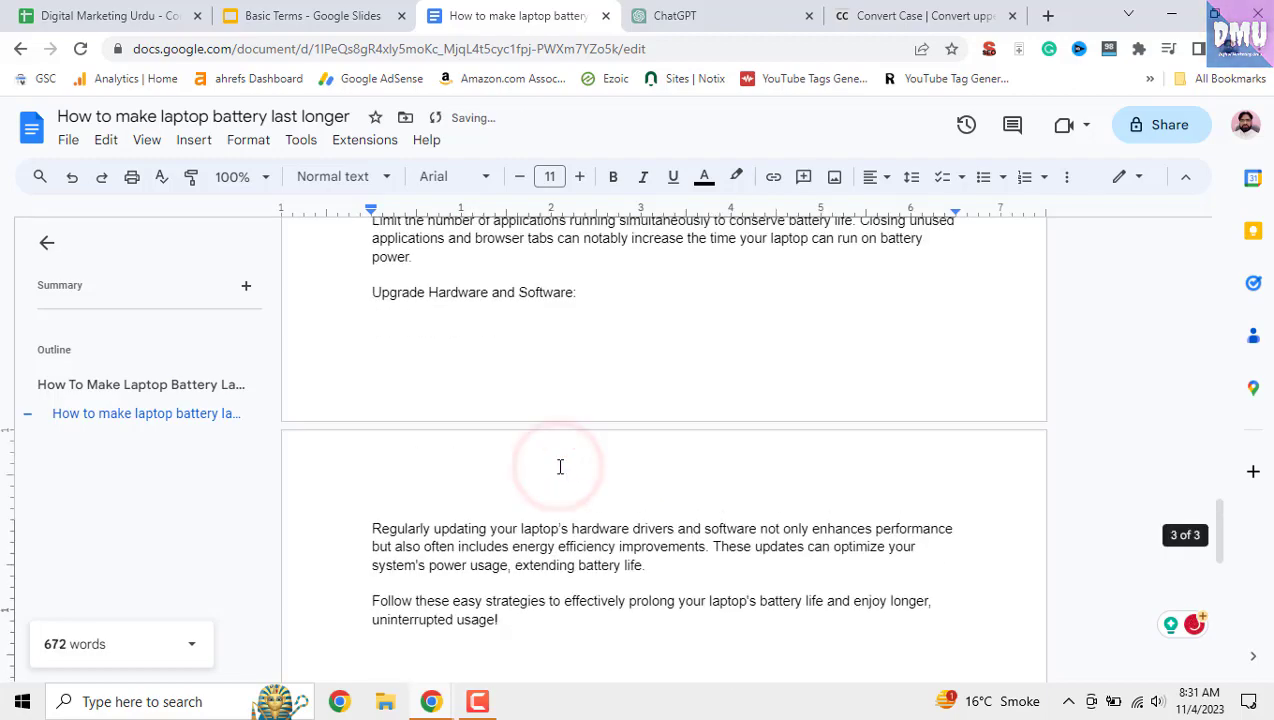
{"action": "scroll", "coordinate": [561, 471], "scroll_direction": "up", "scroll_amount": 15}
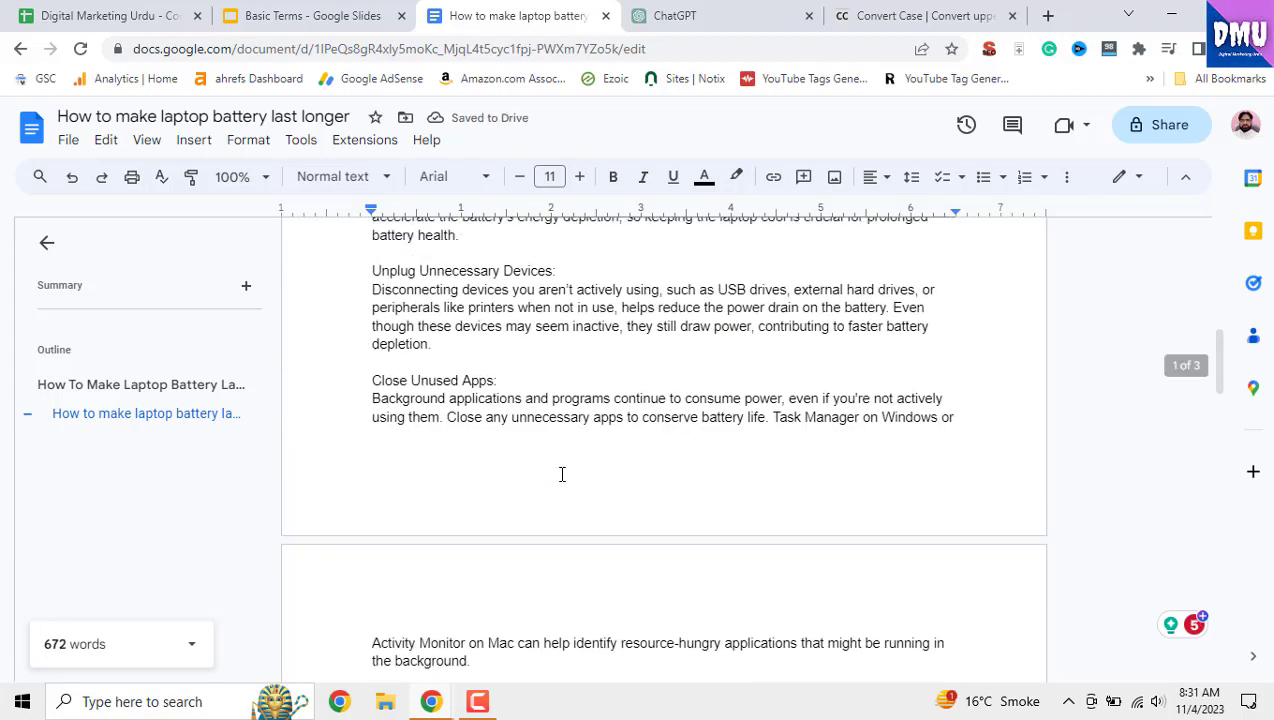
{"action": "scroll", "coordinate": [561, 474], "scroll_direction": "up", "scroll_amount": 5}
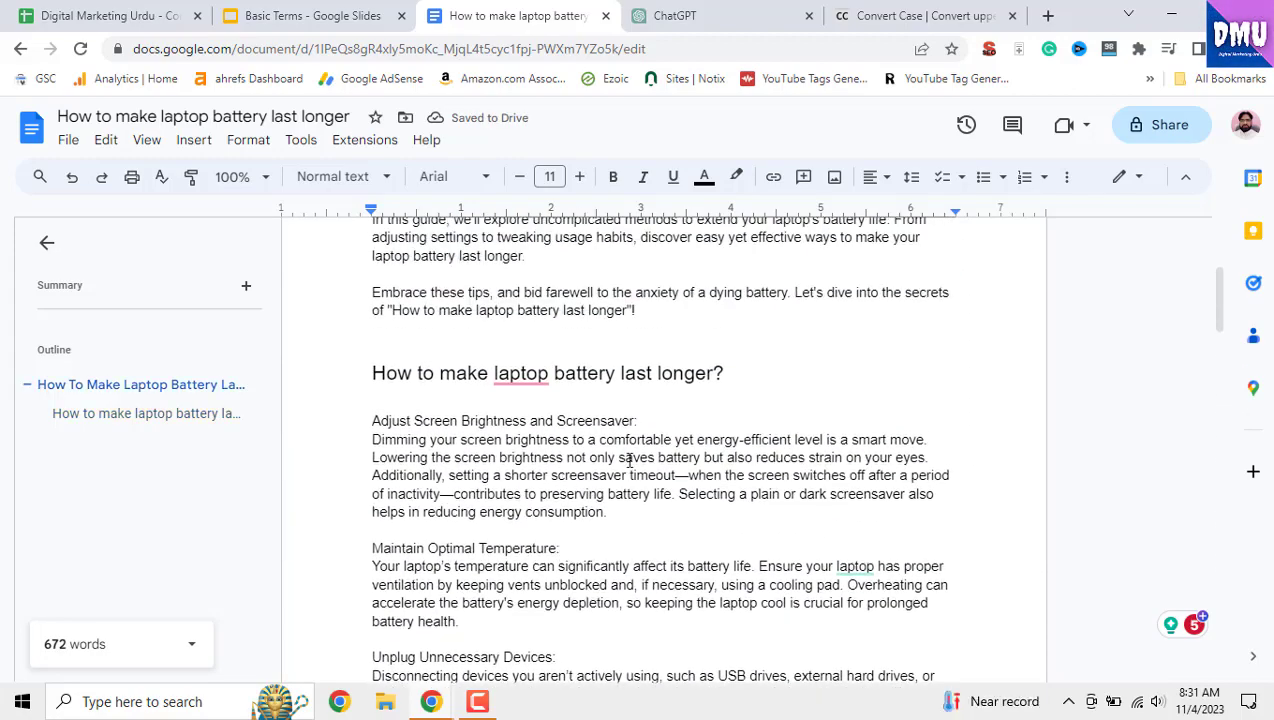
- Insert a blank line below the "Adjust Screen Brightness and Screensaver", "Maintain Optimal Temperature" and "Unplug Unnecessary Devices" sub-topic titles
{"action": "left_click", "coordinate": [648, 420]}
{"action": "key", "text": "Return"}
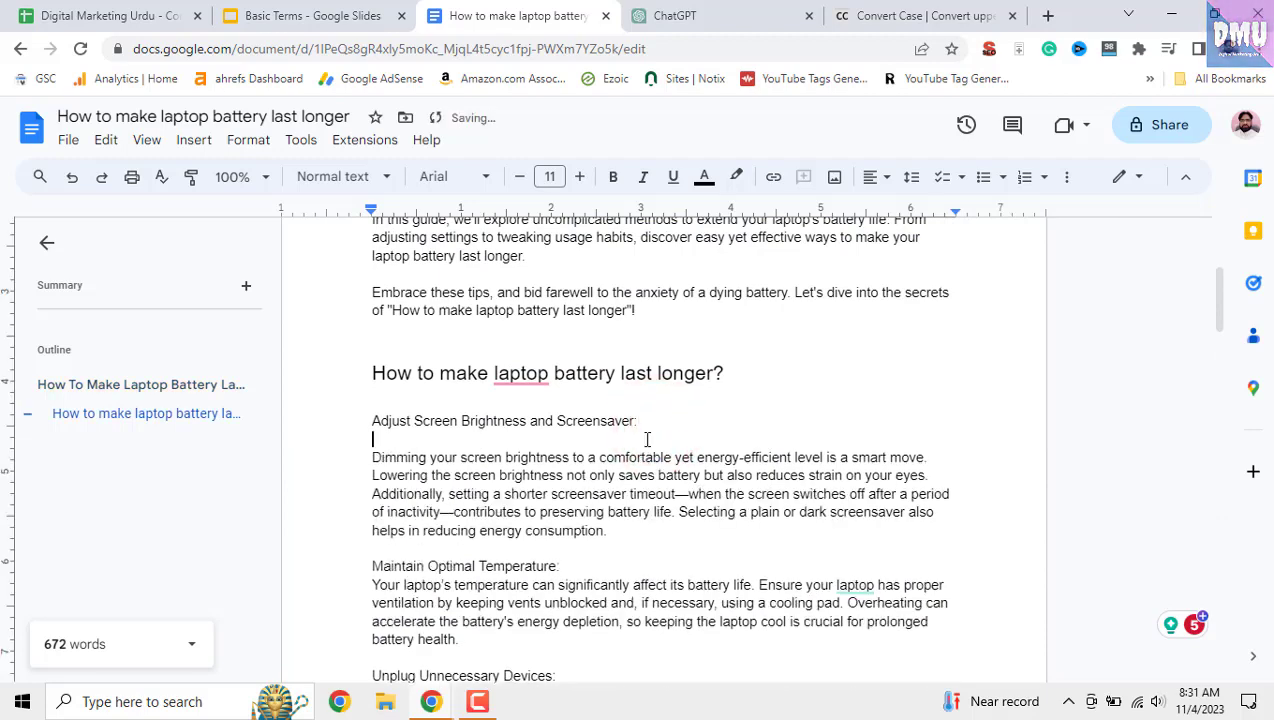
{"action": "scroll", "coordinate": [620, 460], "scroll_direction": "down", "scroll_amount": 1}
{"action": "key", "text": "Return"}
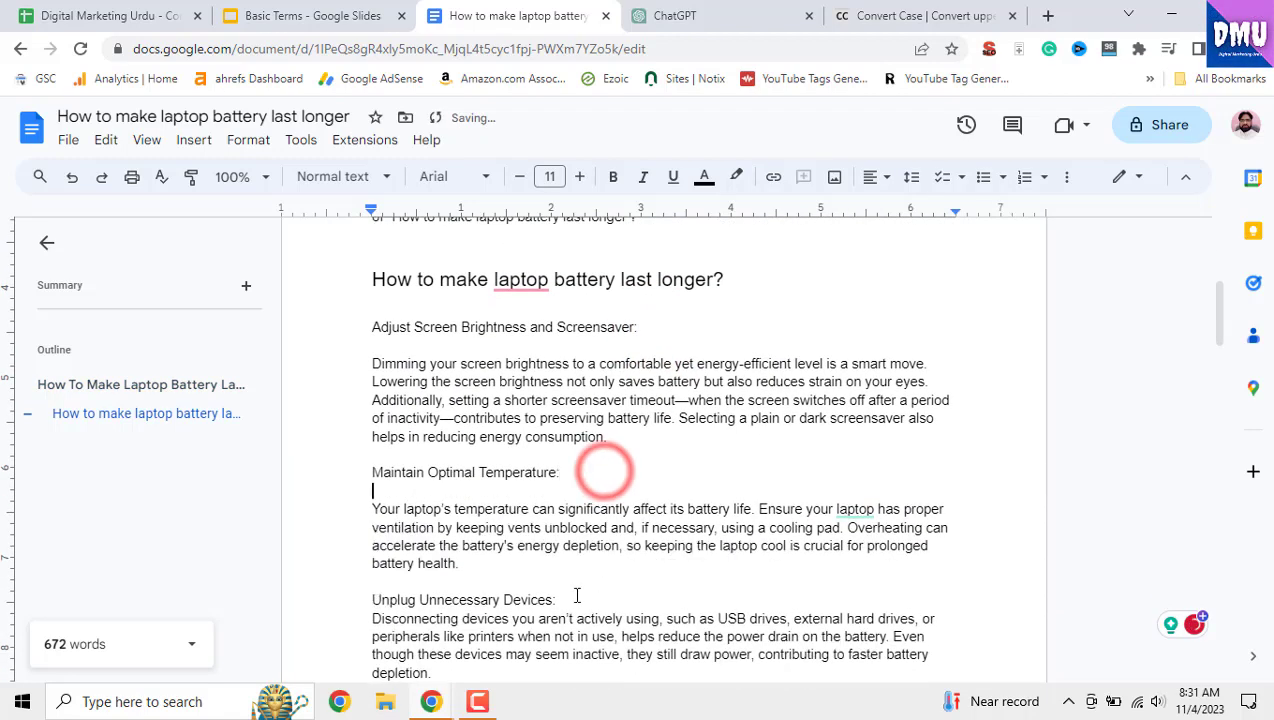
{"action": "left_click", "coordinate": [572, 598]}
{"action": "key", "text": "Return"}
- Insert a blank line below the "Use Original Charger" and "Avoid Prolonged Charging" sub-topic titles
{"action": "scroll", "coordinate": [599, 556], "scroll_direction": "down", "scroll_amount": 2}
{"action": "scroll", "coordinate": [599, 556], "scroll_direction": "down", "scroll_amount": 4}
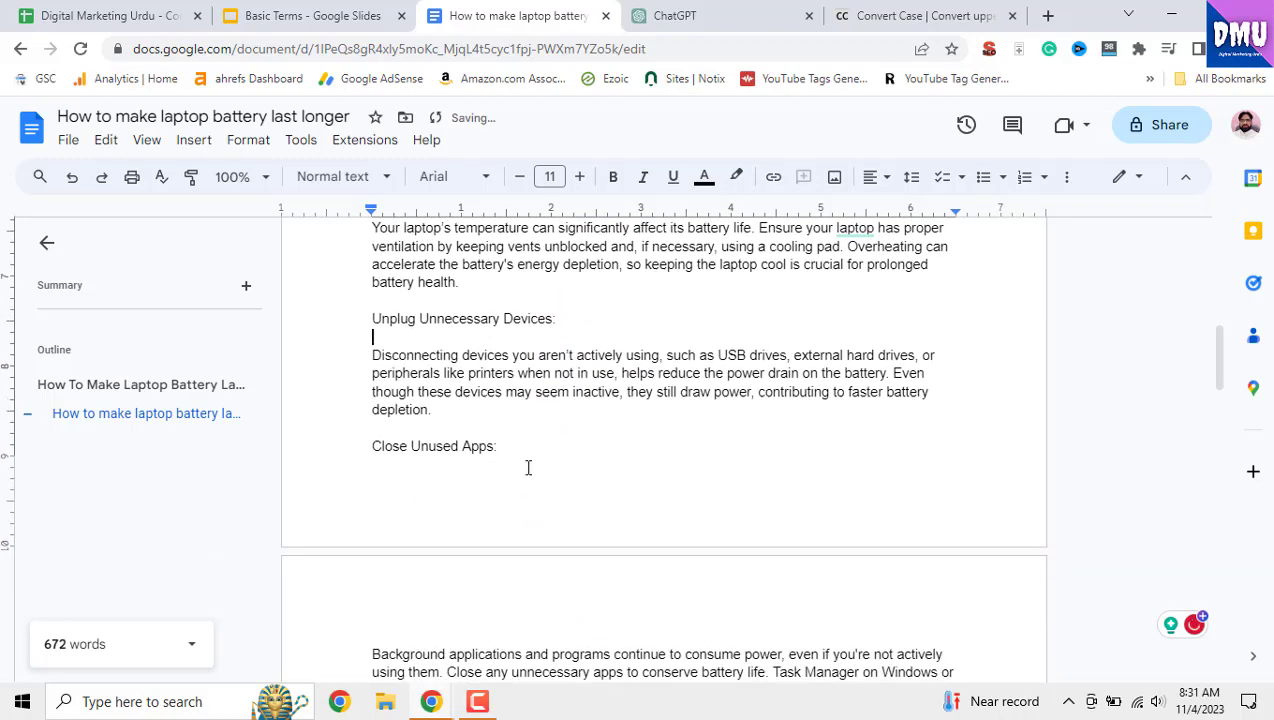
{"action": "scroll", "coordinate": [565, 510], "scroll_direction": "up", "scroll_amount": 2}
{"action": "scroll", "coordinate": [560, 500], "scroll_direction": "up", "scroll_amount": 1}
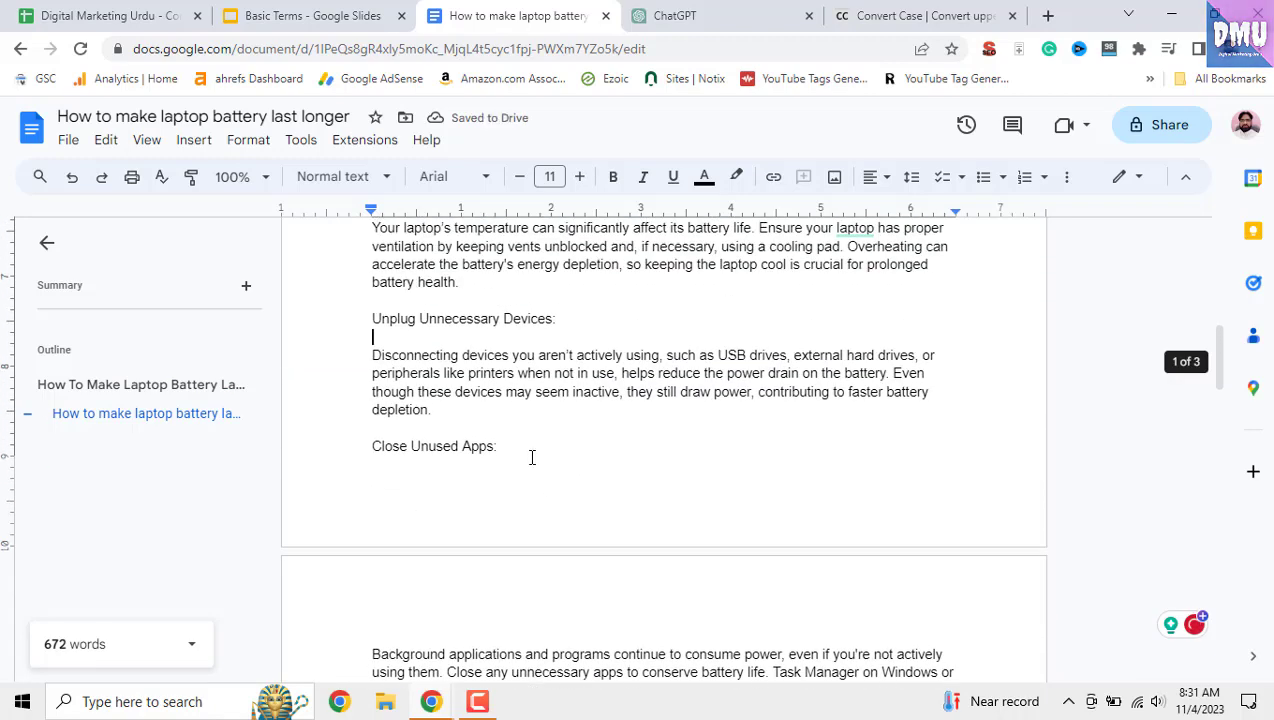
{"action": "scroll", "coordinate": [507, 447], "scroll_direction": "down", "scroll_amount": 2}
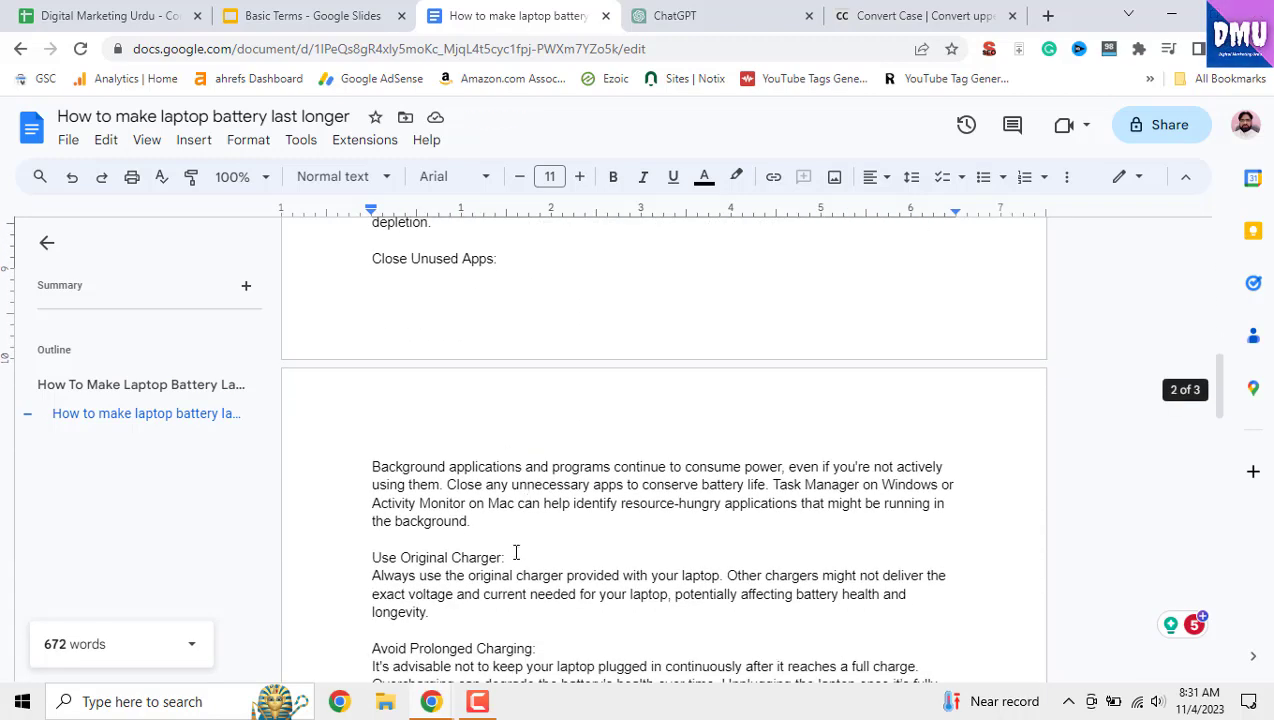
{"action": "key", "text": "Return"}
{"action": "scroll", "coordinate": [553, 548], "scroll_direction": "down", "scroll_amount": 2}
{"action": "left_click", "coordinate": [550, 484]}
{"action": "key", "text": "Return"}
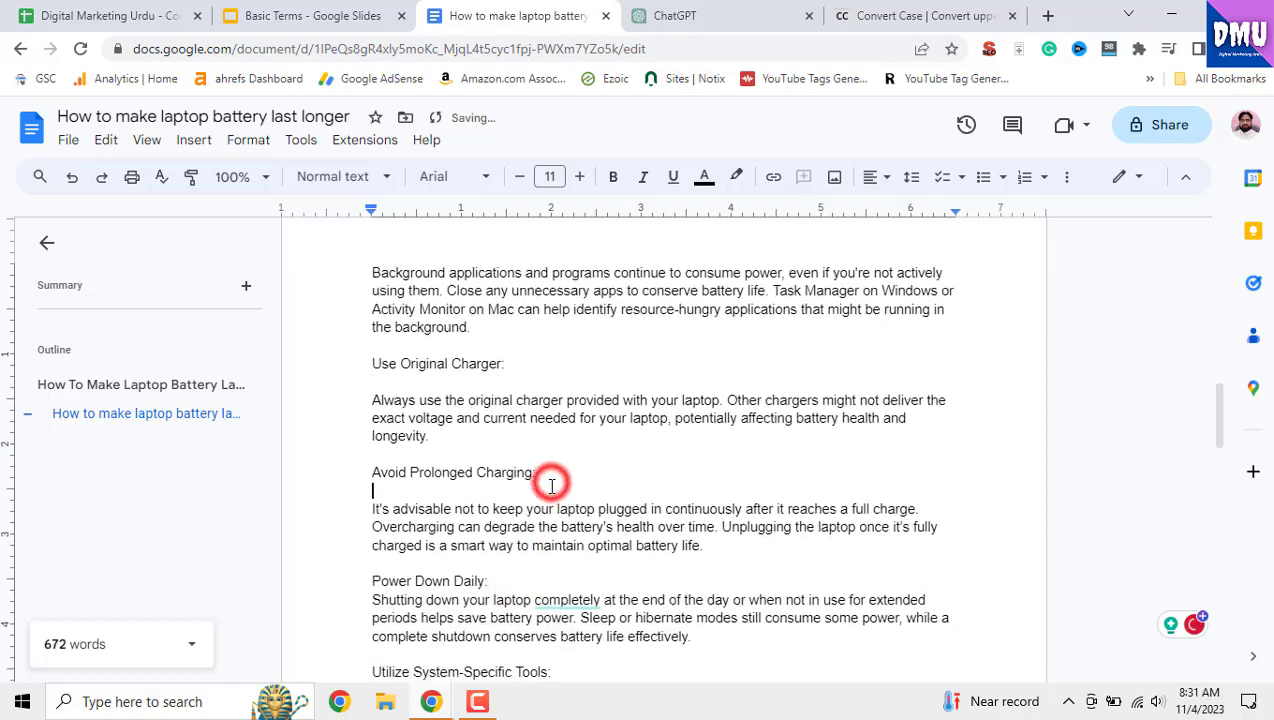
- Insert a blank line below the "Power Down Daily", "Utilize System-Specific Tools" and "Carry a Battery Backup" sub-topic titles
{"action": "scroll", "coordinate": [519, 432], "scroll_direction": "down", "scroll_amount": 2}
{"action": "key", "text": "Return"}
{"action": "left_click", "coordinate": [560, 506]}
{"action": "key", "text": "Return"}
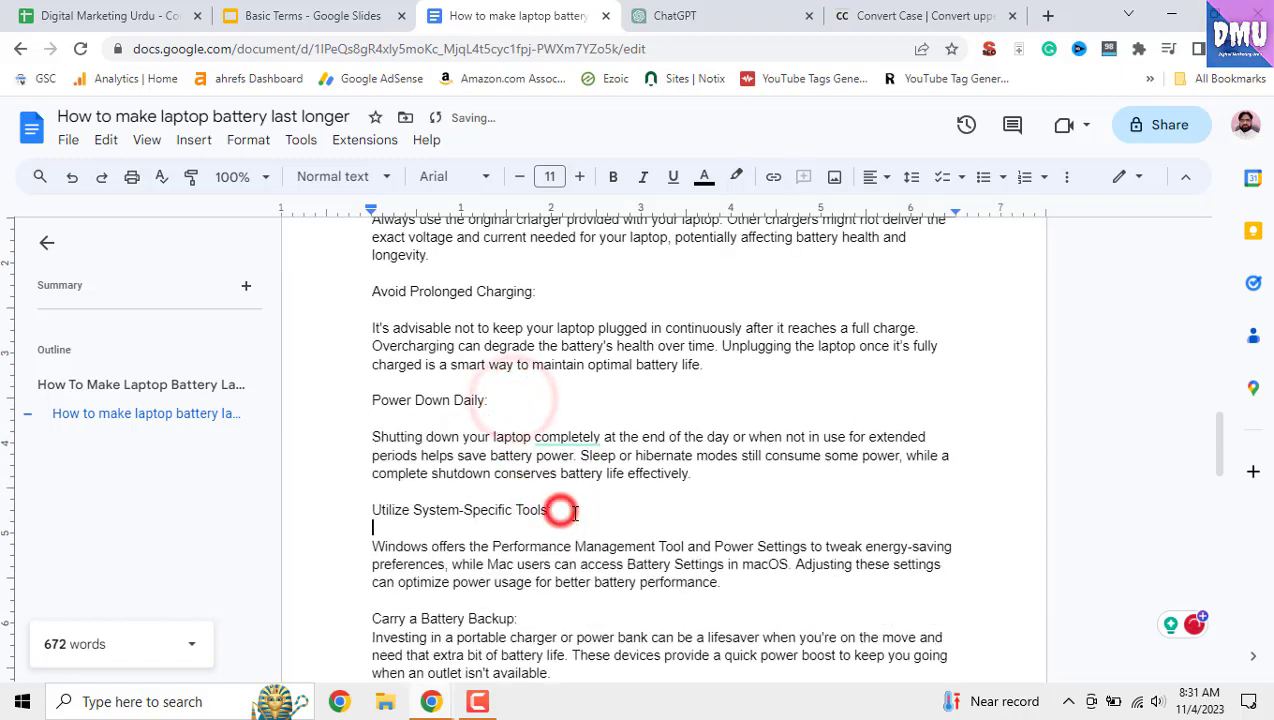
{"action": "scroll", "coordinate": [555, 505], "scroll_direction": "down", "scroll_amount": 2}
{"action": "left_click", "coordinate": [546, 428]}
{"action": "key", "text": "Return"}
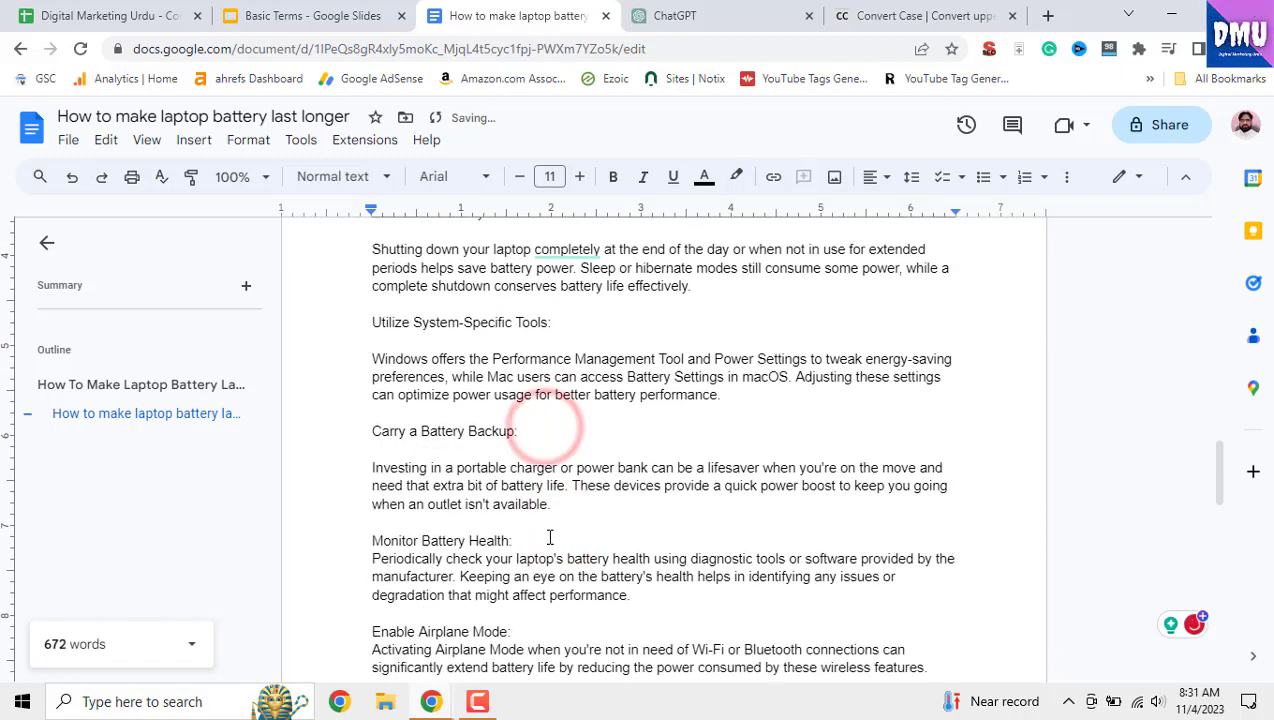
- Insert a blank line below the "Monitor Battery Health" and "Enable Airplane Mode" sub-topic titles
{"action": "left_click", "coordinate": [548, 540]}
{"action": "key", "text": "Return"}
{"action": "scroll", "coordinate": [547, 543], "scroll_direction": "down", "scroll_amount": 1}
{"action": "left_click", "coordinate": [533, 548]}
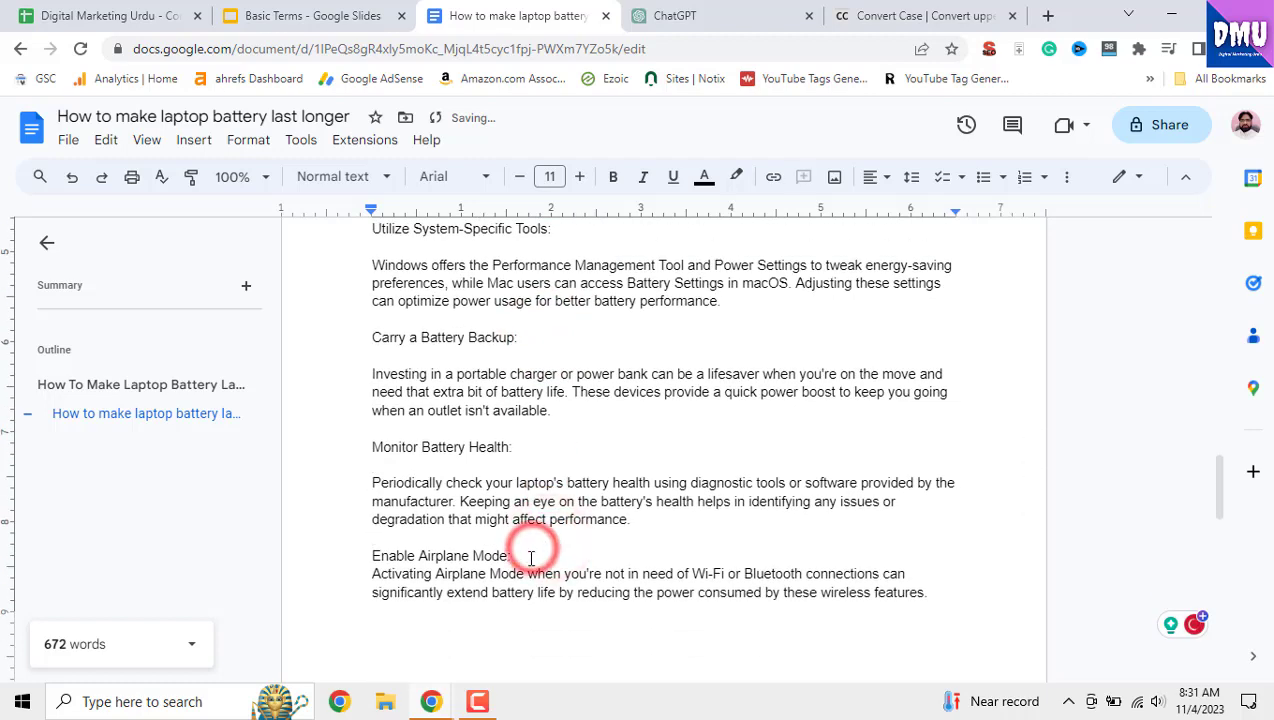
{"action": "key", "text": "Return"}
- Insert a blank line below the "Reduce Open Tasks" and "Upgrade Hardware and Software" sub-topic titles
{"action": "scroll", "coordinate": [531, 540], "scroll_direction": "down", "scroll_amount": 5}
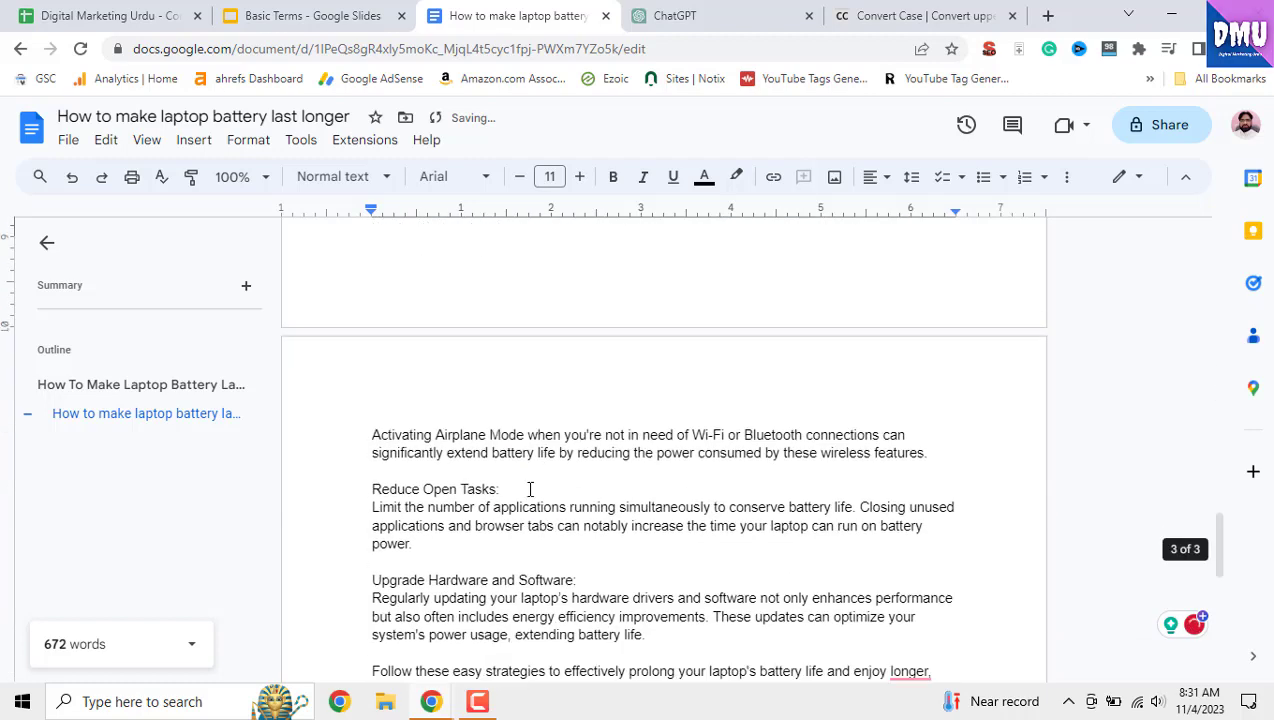
{"action": "left_click", "coordinate": [530, 489]}
{"action": "key", "text": "Return"}
{"action": "left_click", "coordinate": [577, 598]}
{"action": "key", "text": "Return"}
{"action": "scroll", "coordinate": [593, 516], "scroll_direction": "down", "scroll_amount": 1}
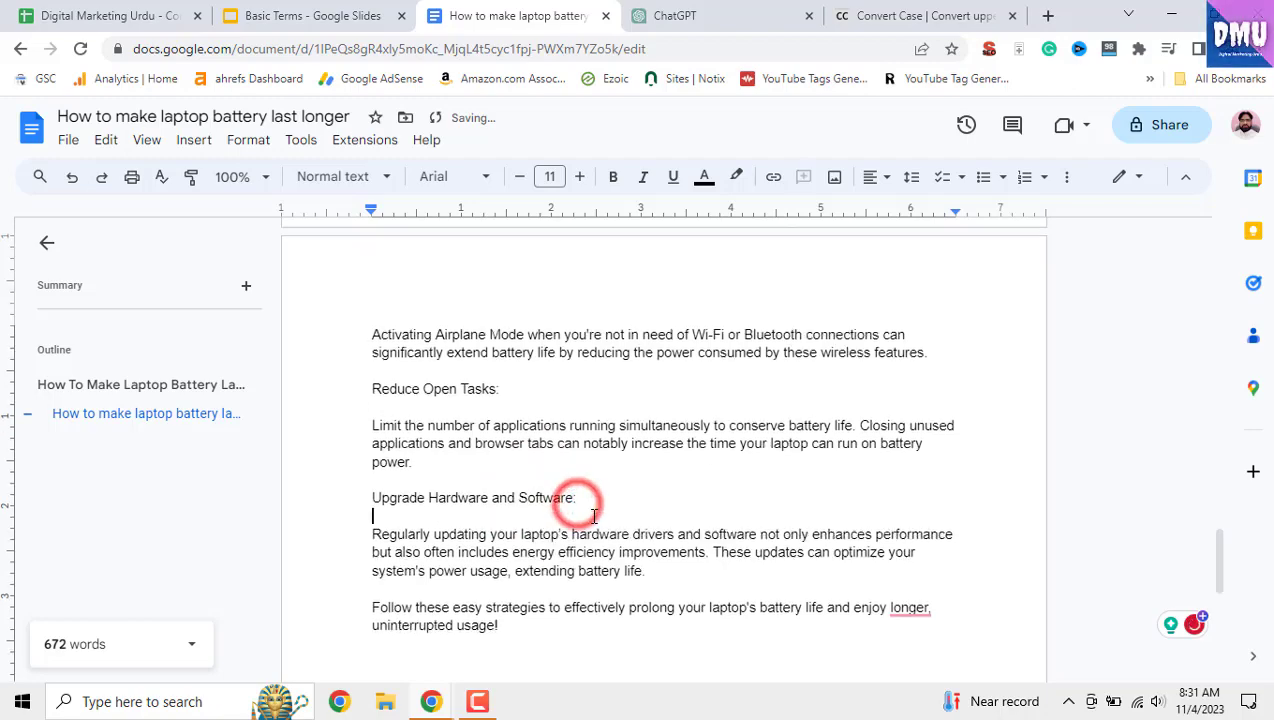
- Switch to ChatGPT and copy the introductory paragraph beginning "Is your laptop battery draining too quickly?" from its earlier numbered guide
{"action": "scroll", "coordinate": [570, 514], "scroll_direction": "down", "scroll_amount": 3}
{"action": "scroll", "coordinate": [565, 520], "scroll_direction": "up", "scroll_amount": 15}
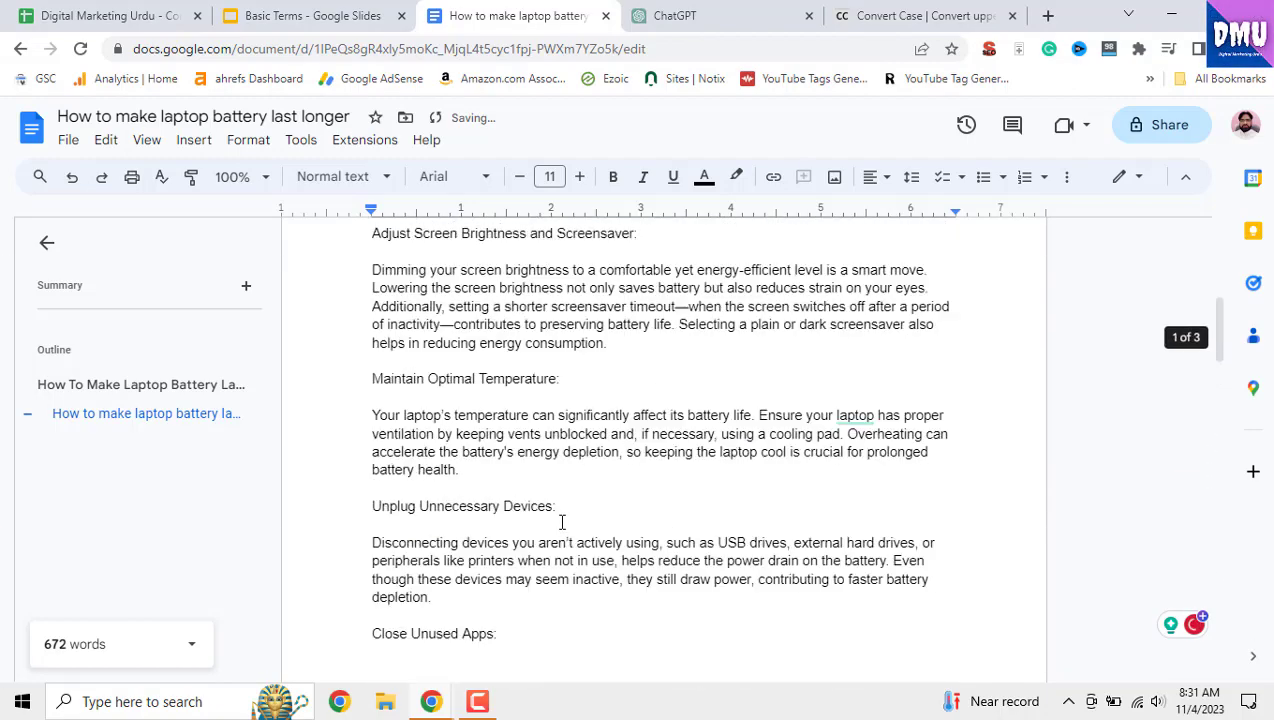
{"action": "scroll", "coordinate": [561, 522], "scroll_direction": "up", "scroll_amount": 5}
{"action": "scroll", "coordinate": [561, 528], "scroll_direction": "down", "scroll_amount": 2}
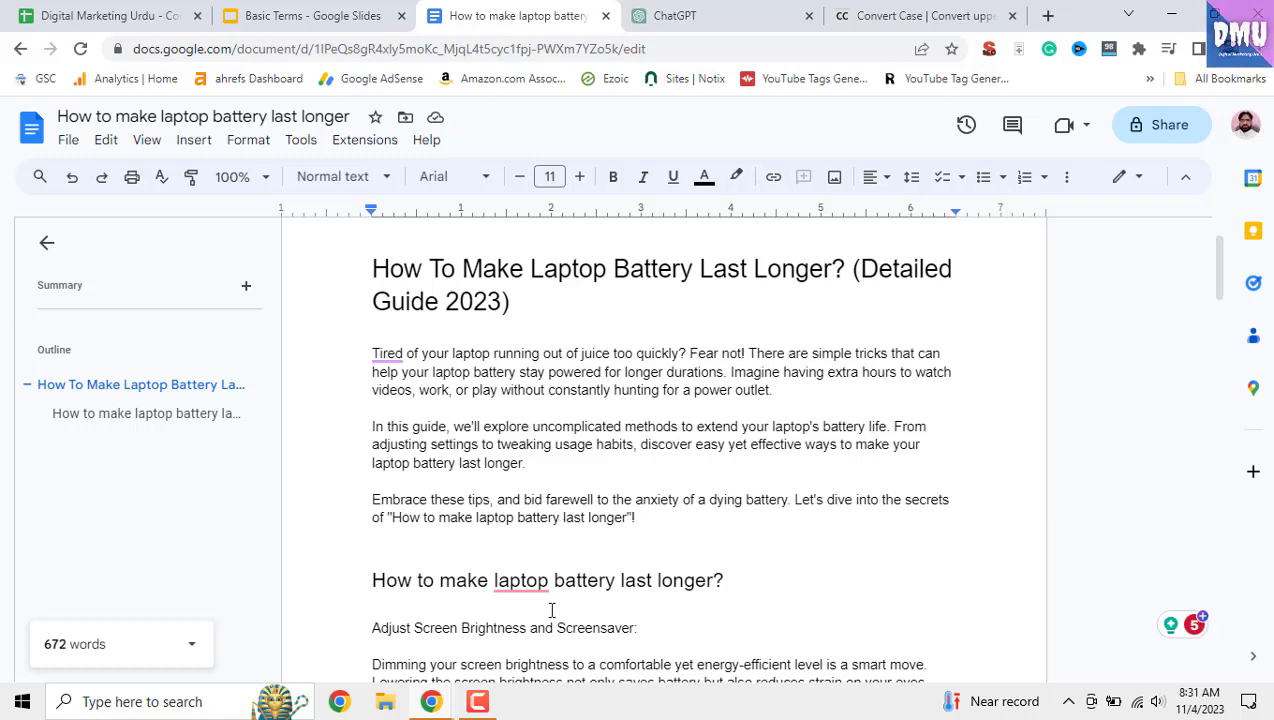
{"action": "scroll", "coordinate": [652, 516], "scroll_direction": "down", "scroll_amount": 3}
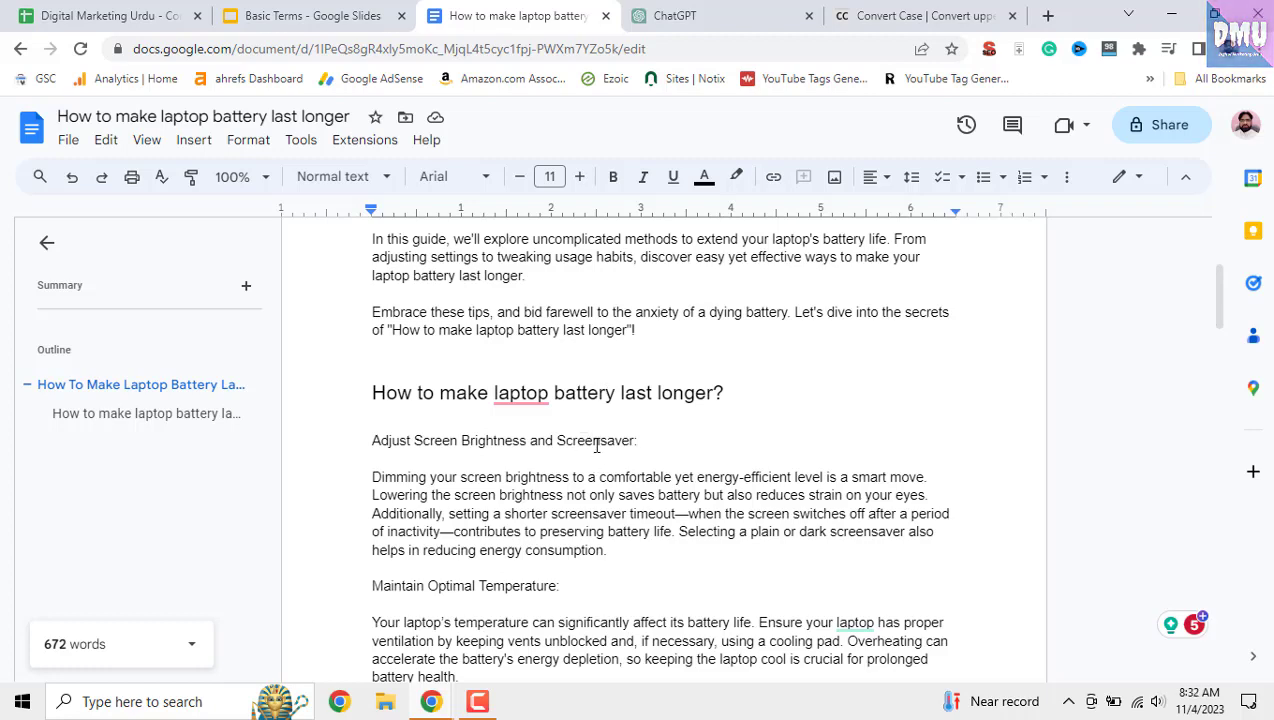
{"action": "left_click", "coordinate": [731, 22]}
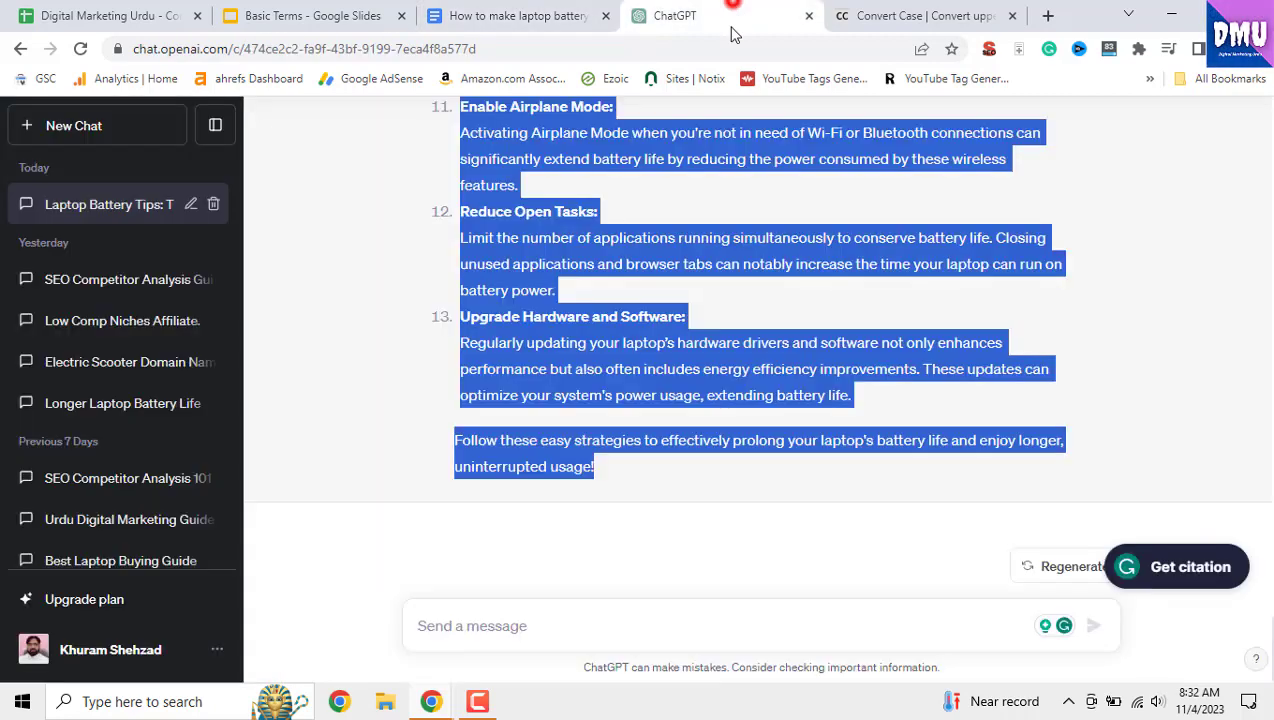
{"action": "scroll", "coordinate": [689, 343], "scroll_direction": "up", "scroll_amount": 20}
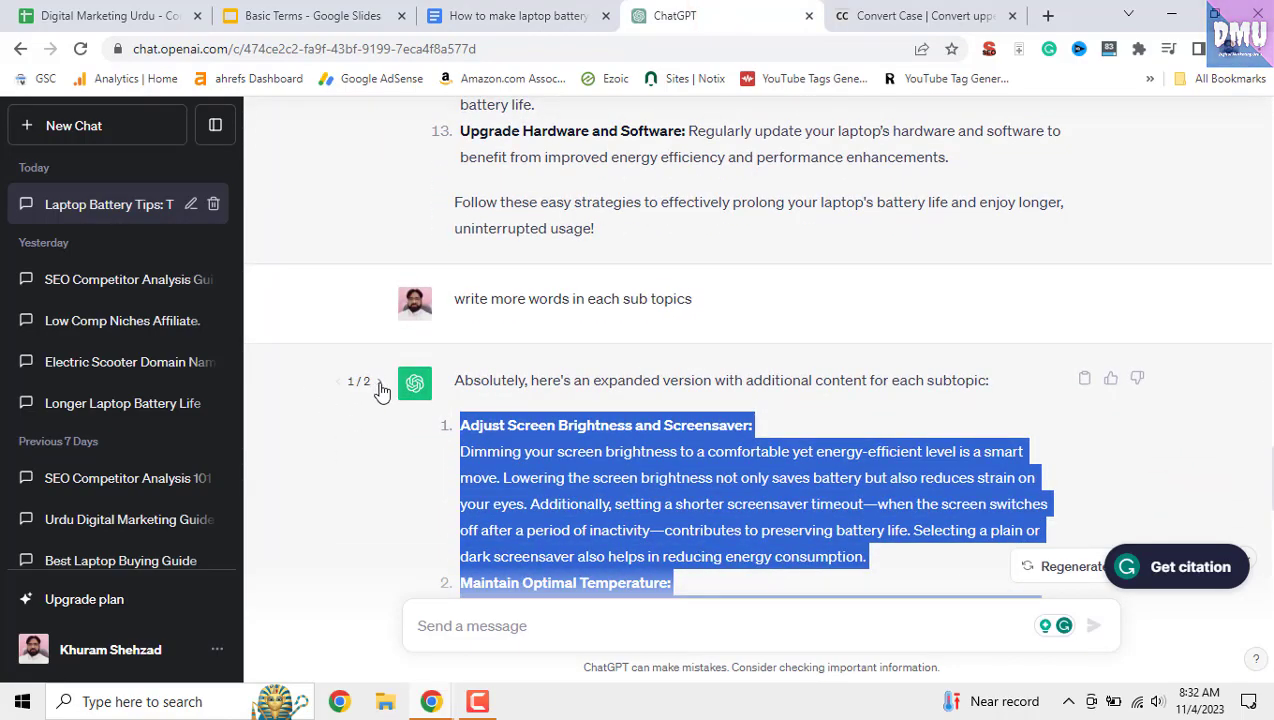
{"action": "scroll", "coordinate": [560, 415], "scroll_direction": "up", "scroll_amount": 2}
{"action": "scroll", "coordinate": [560, 415], "scroll_direction": "down", "scroll_amount": 15}
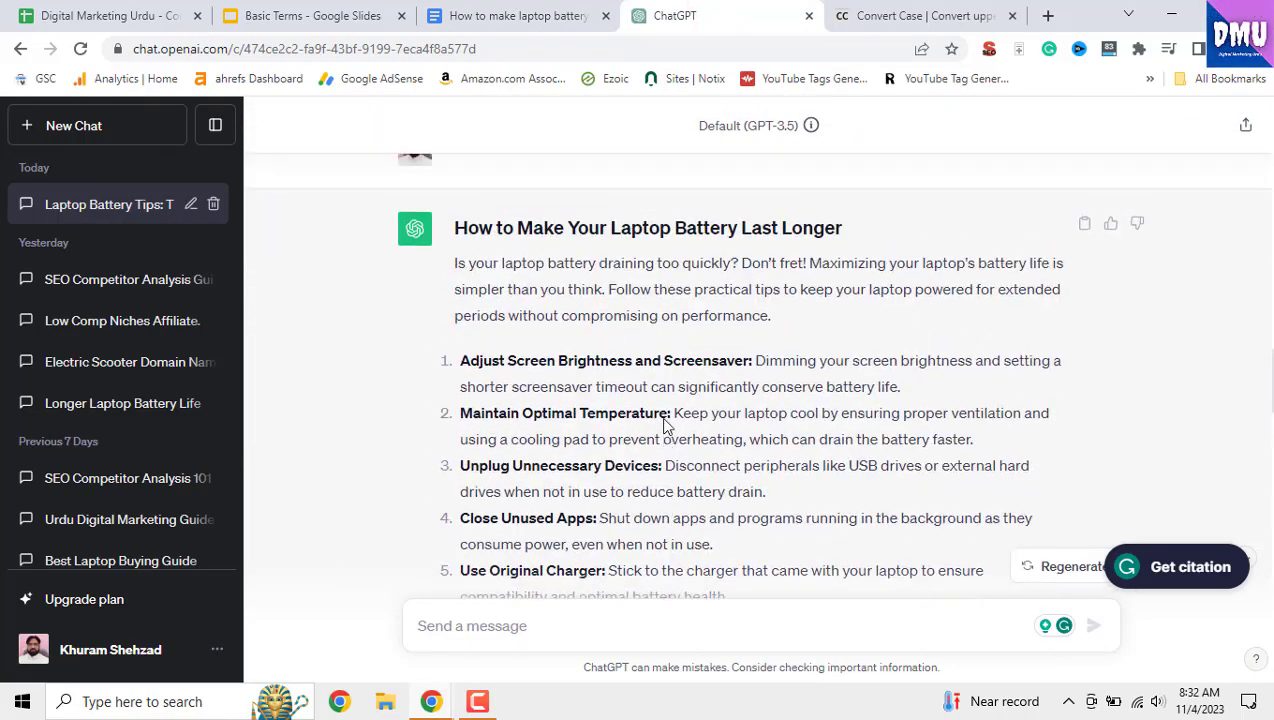
{"action": "scroll", "coordinate": [665, 425], "scroll_direction": "up", "scroll_amount": 3}
{"action": "scroll", "coordinate": [665, 425], "scroll_direction": "down", "scroll_amount": 3}
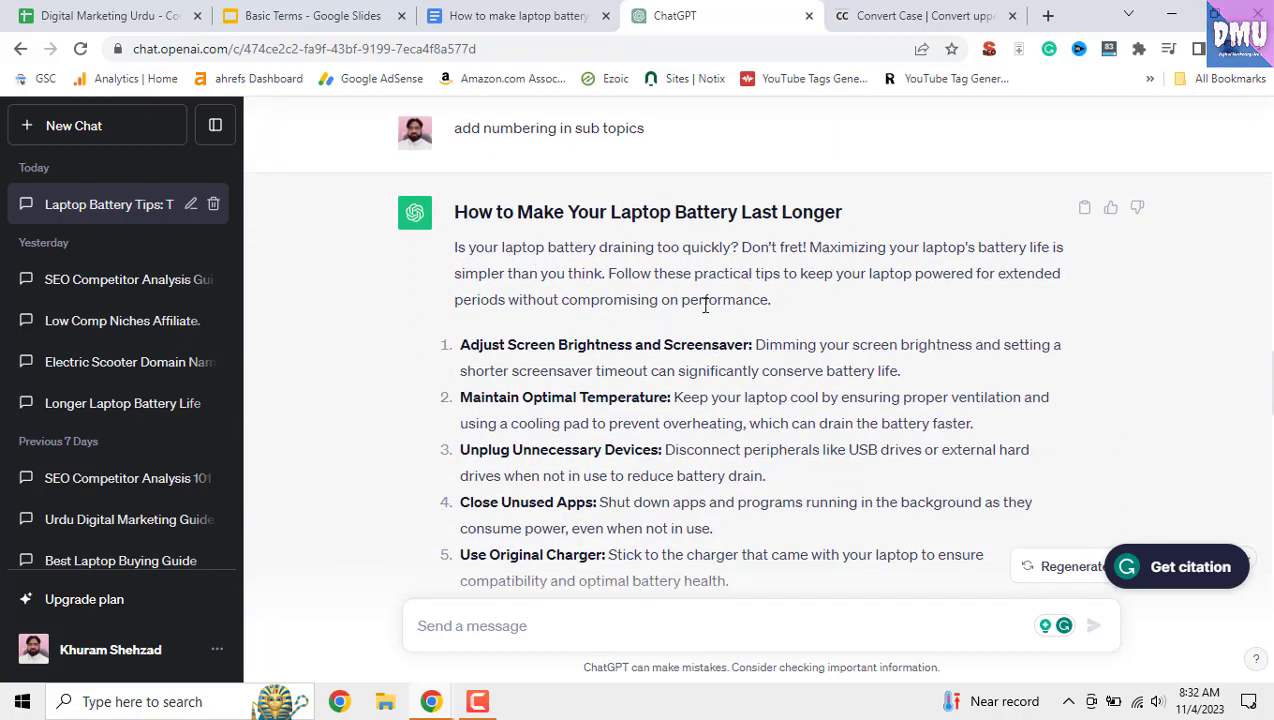
{"action": "left_click", "coordinate": [771, 301]}
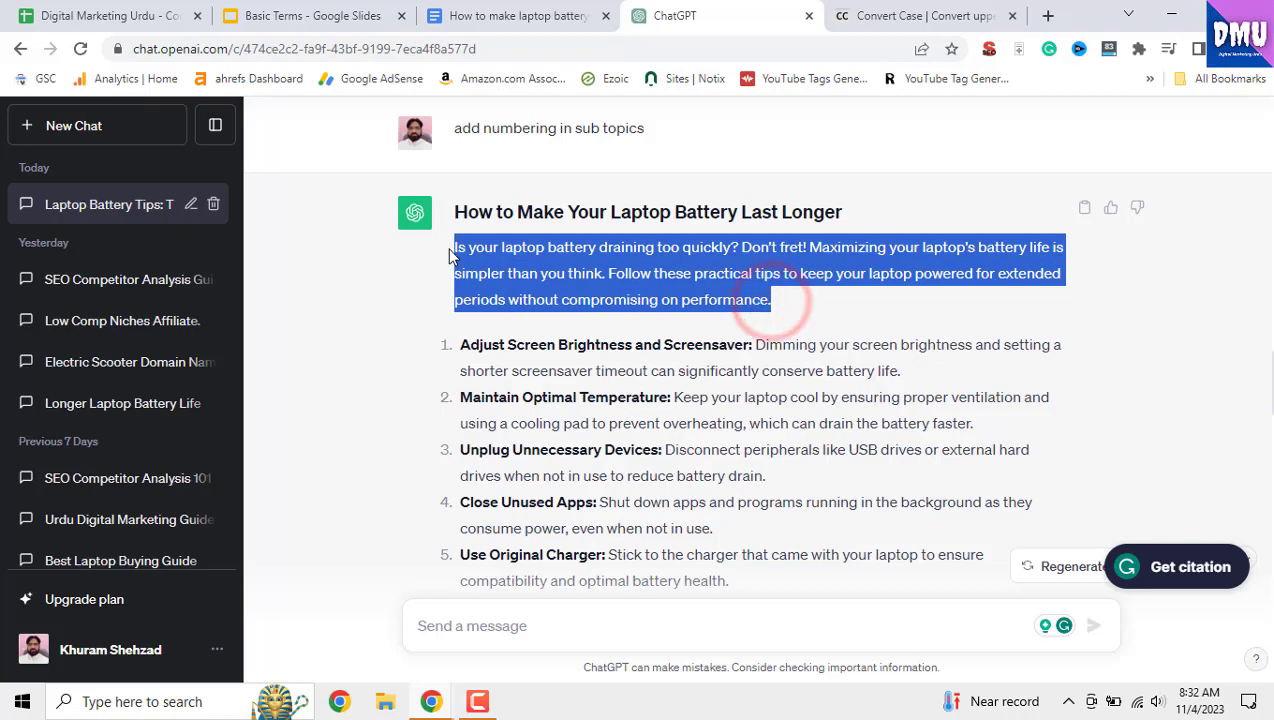
- Paste the introductory paragraph without formatting on a new line directly below the "How to make laptop battery last longer?" heading in Google Docs
{"action": "left_click", "coordinate": [495, 17]}
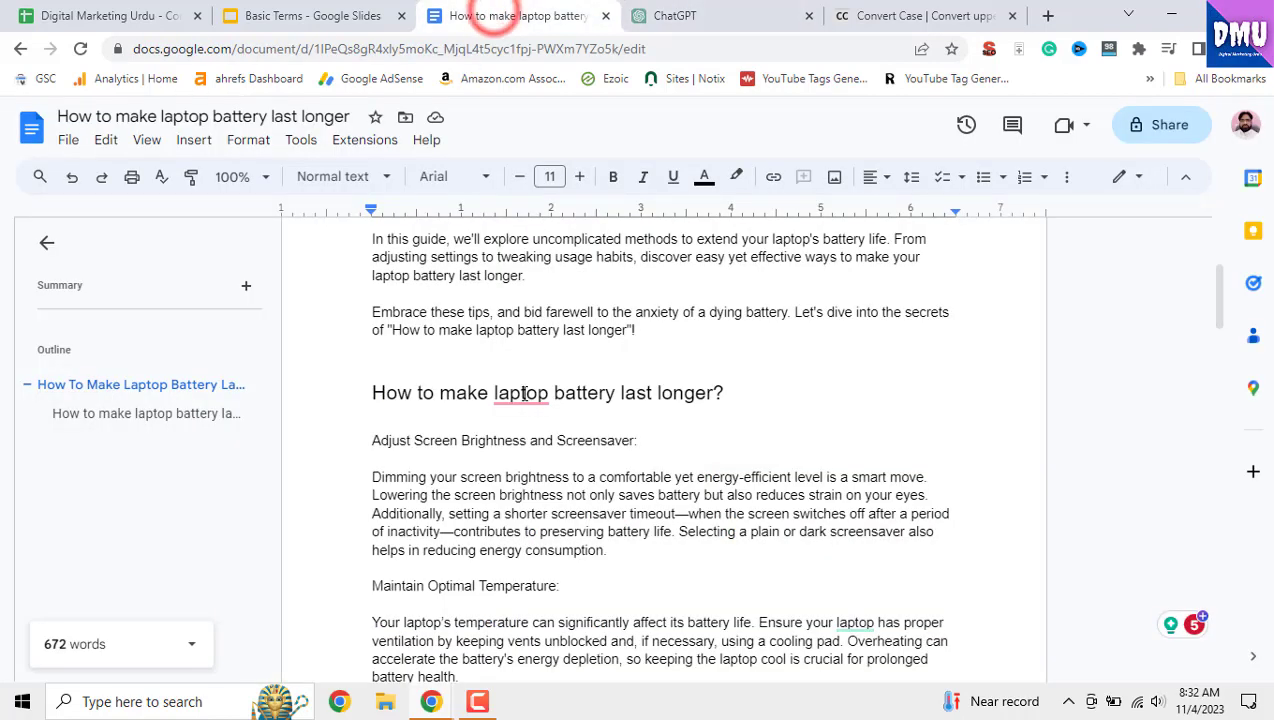
{"action": "left_click", "coordinate": [723, 392]}
{"action": "key", "text": "Return"}
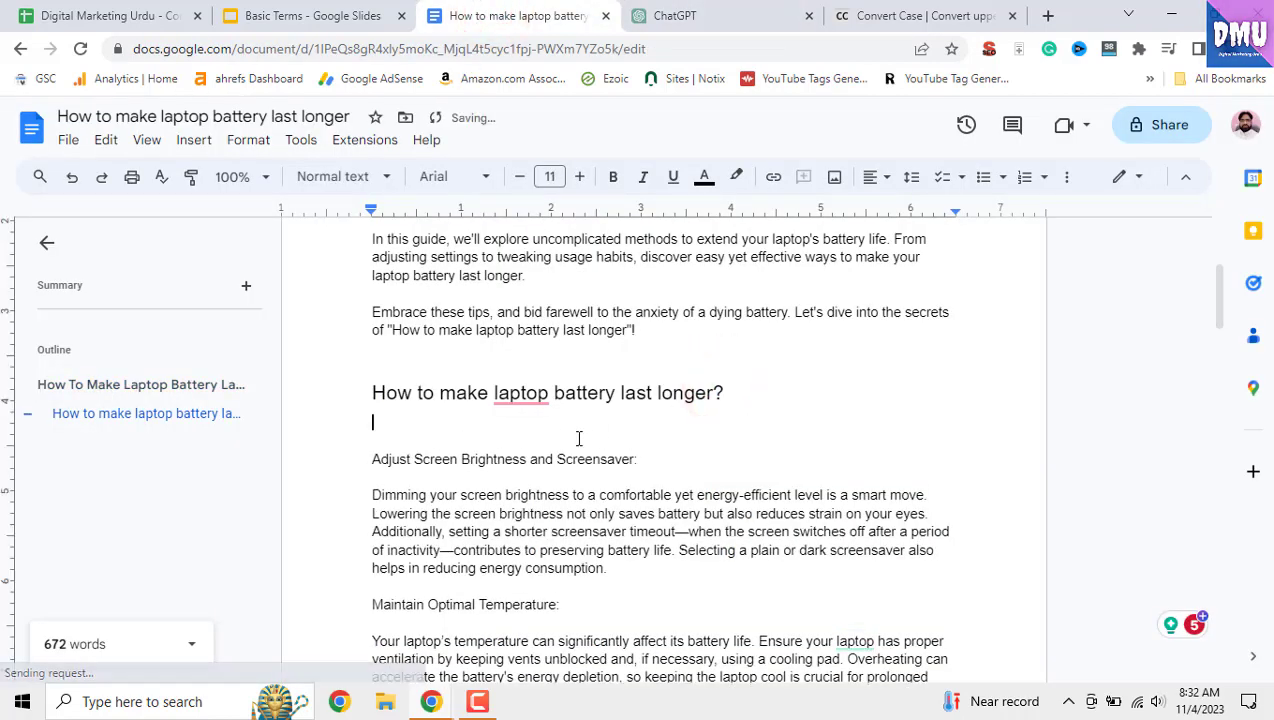
{"action": "right_click", "coordinate": [580, 440]}
{"action": "left_click", "coordinate": [612, 463]}
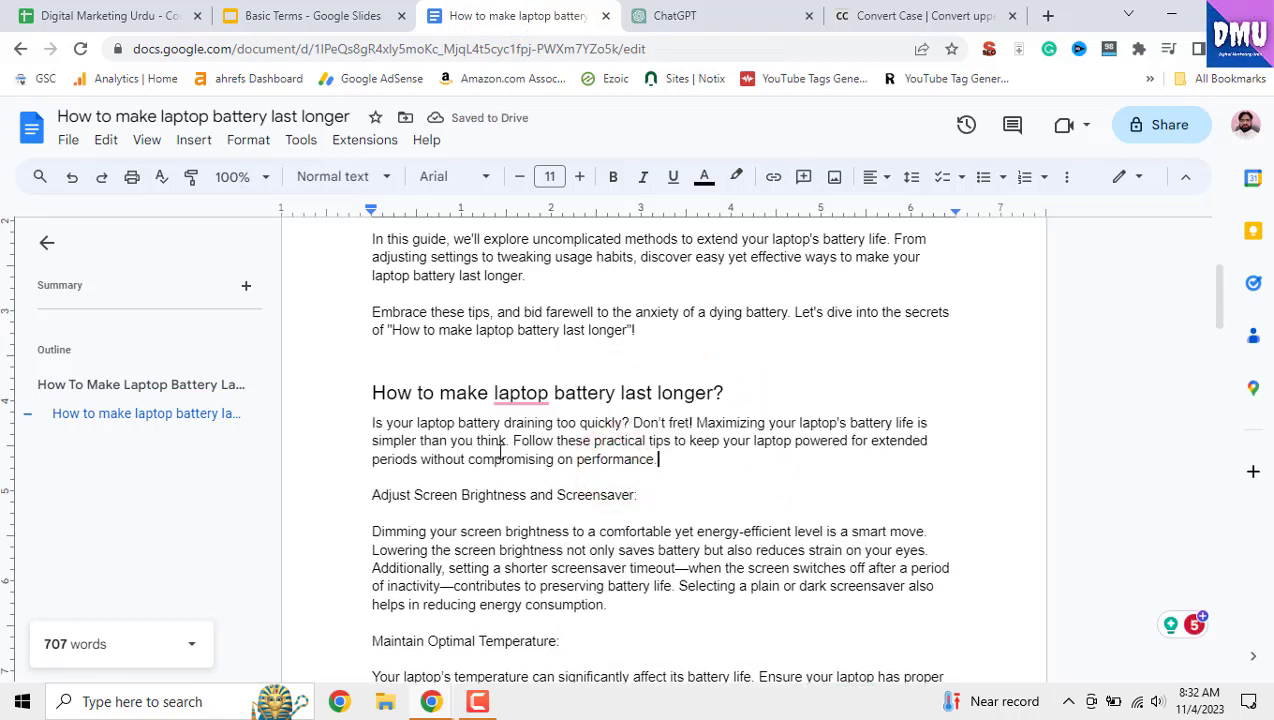
- Apply the Heading 3 style to the "Adjust Screen Brightness and Screensaver:" sub-topic title
{"action": "left_click", "coordinate": [455, 392]}
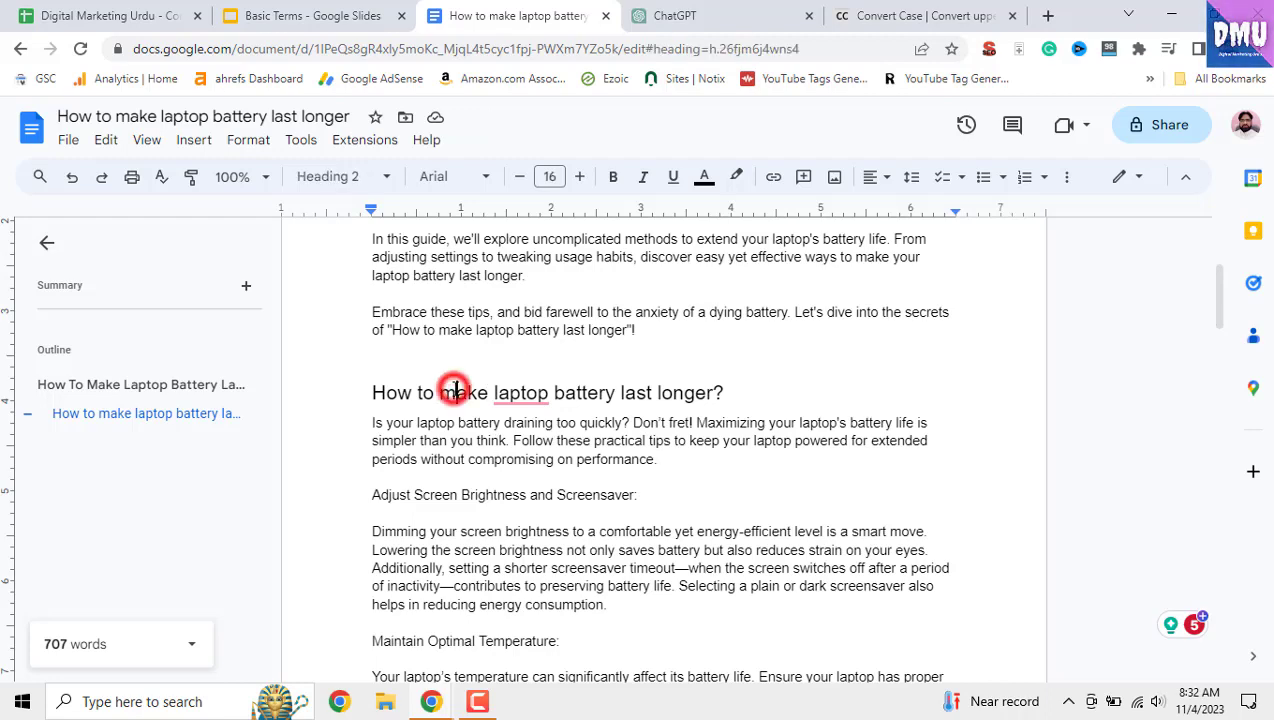
{"action": "scroll", "coordinate": [409, 366], "scroll_direction": "up", "scroll_amount": 3}
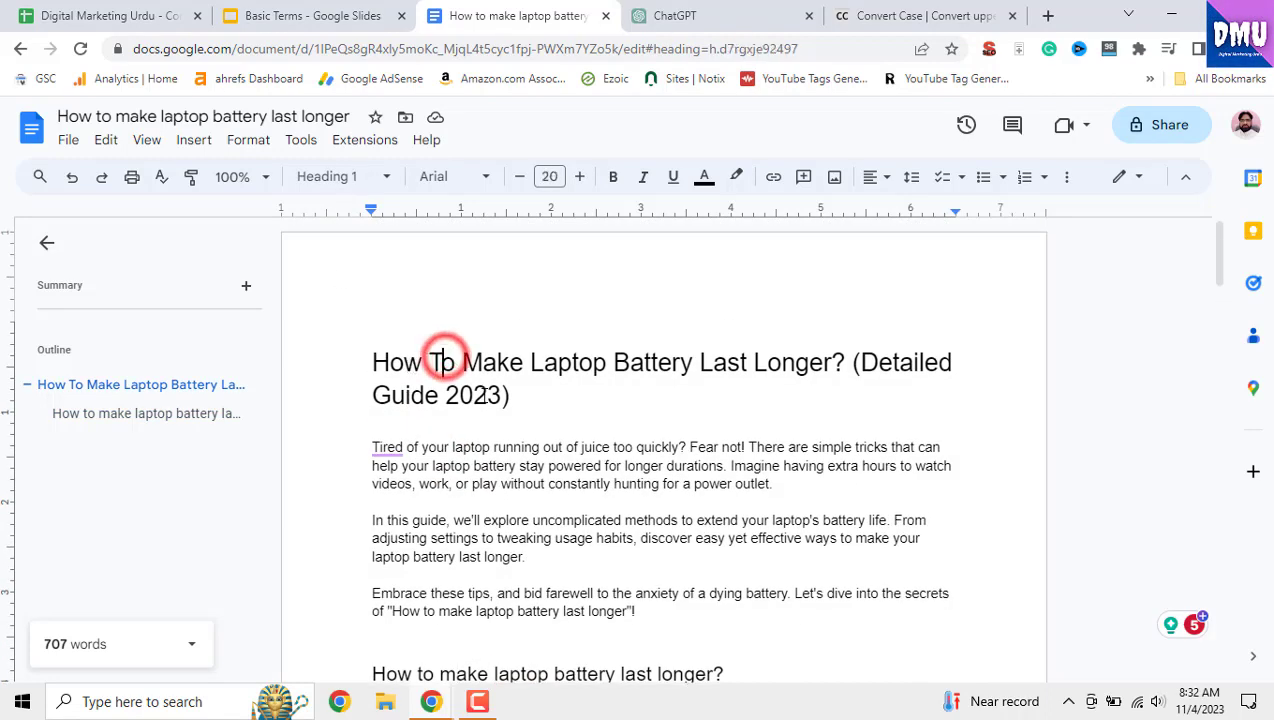
{"action": "scroll", "coordinate": [443, 362], "scroll_direction": "down", "scroll_amount": 4}
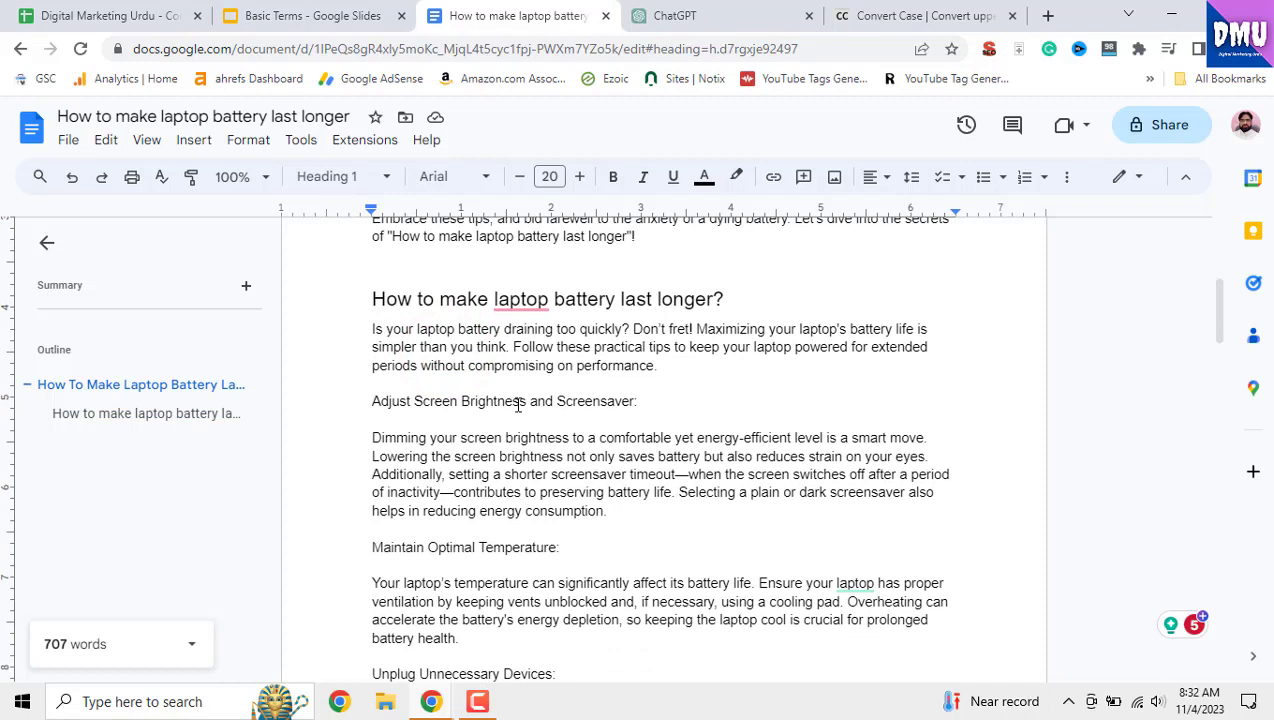
{"action": "left_click", "coordinate": [519, 403]}
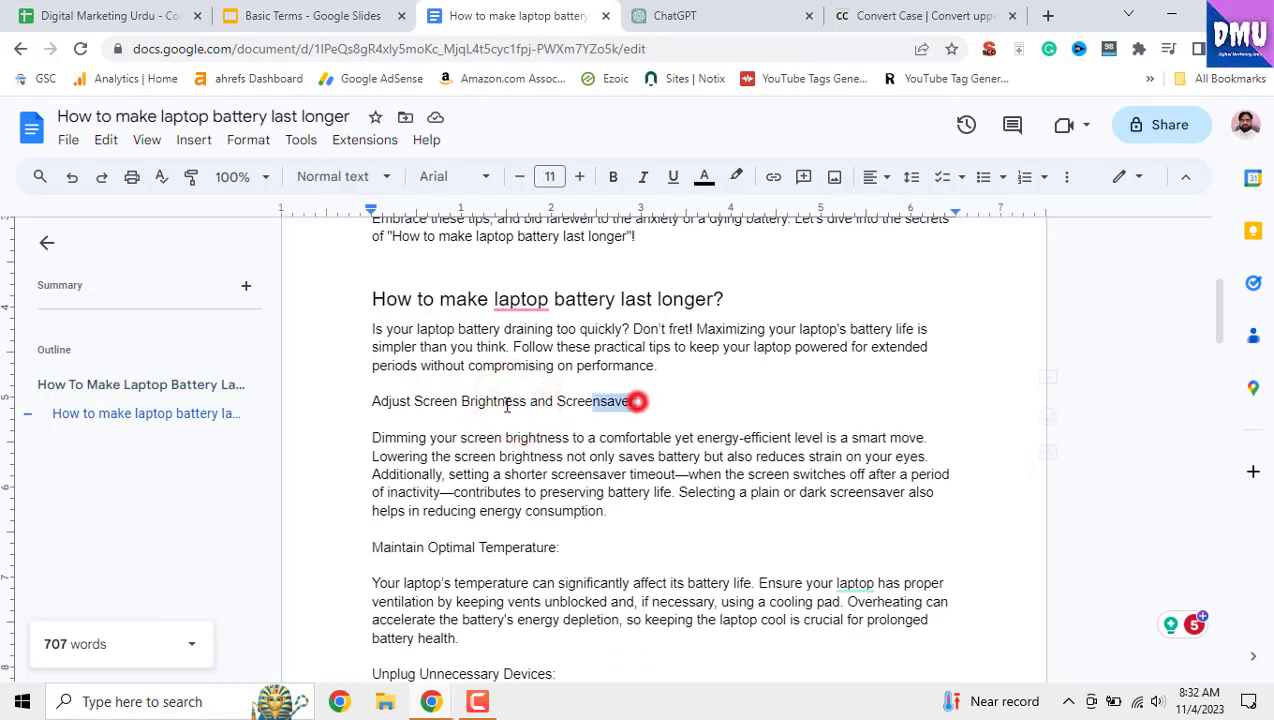
{"action": "left_click_drag", "start_coordinate": [507, 405], "coordinate": [373, 404]}
{"action": "left_click", "coordinate": [469, 440]}
{"action": "left_click", "coordinate": [504, 402]}
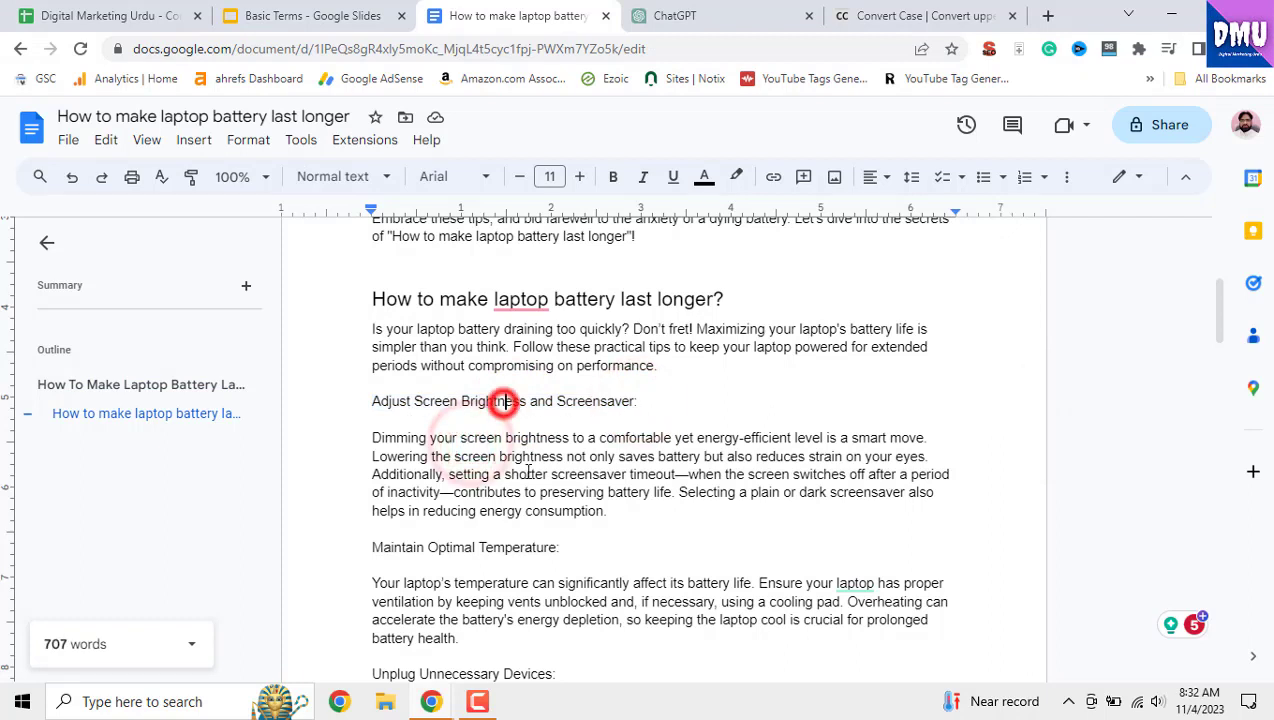
{"action": "left_click", "coordinate": [336, 177]}
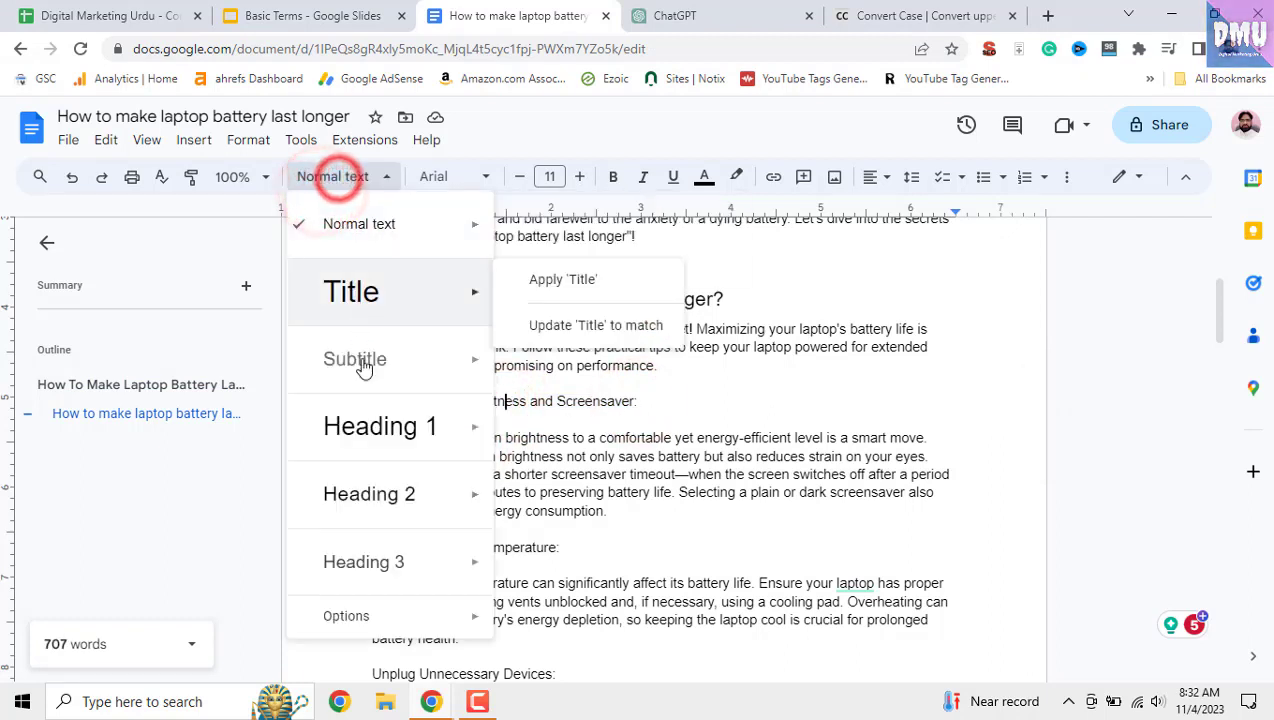
{"action": "mouse_move", "coordinate": [388, 561]}
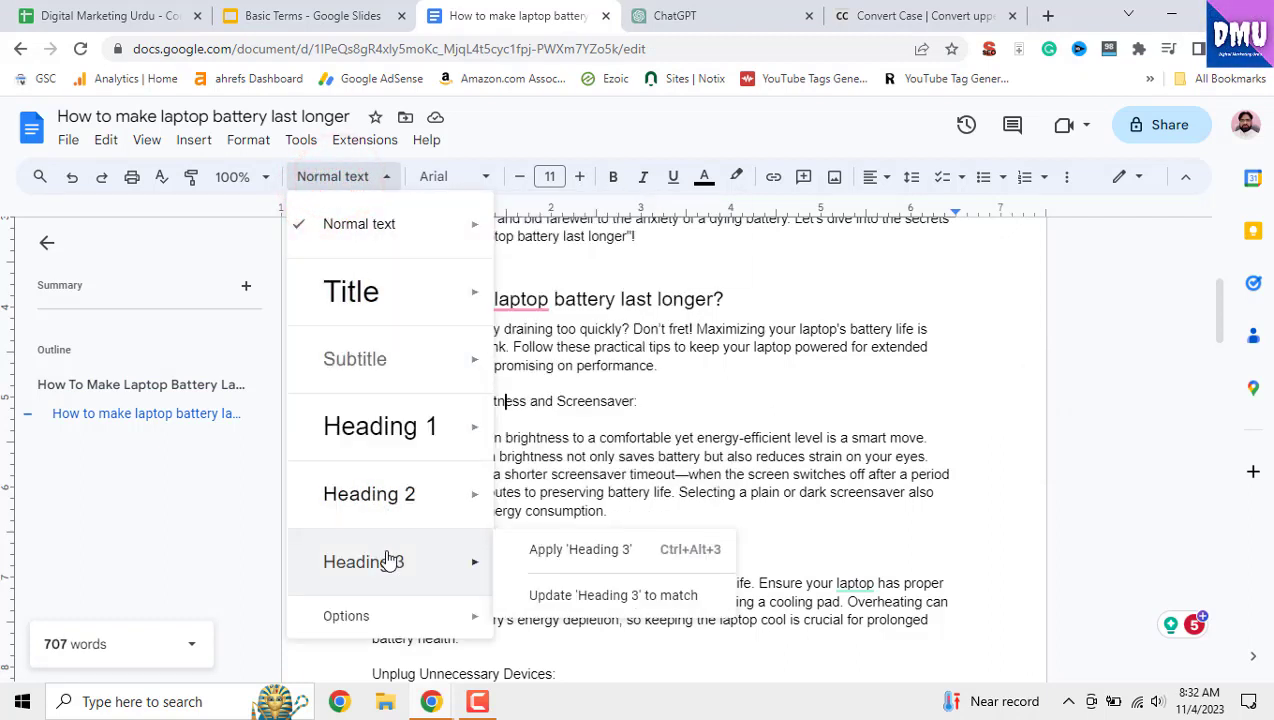
{"action": "left_click", "coordinate": [518, 552]}
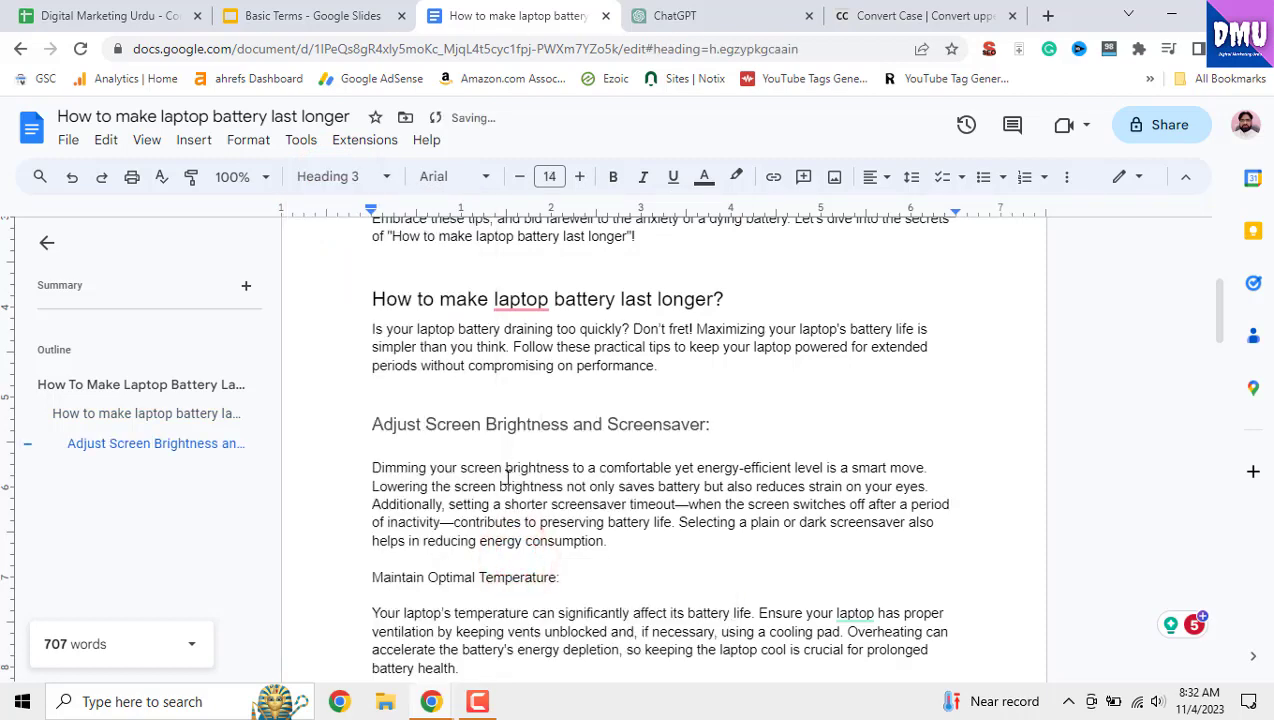
- Apply the Heading 3 style to the "Maintain Optimal Temperature:" and "Unplug Unnecessary Devices:" titles together
{"action": "scroll", "coordinate": [507, 484], "scroll_direction": "down", "scroll_amount": 3}
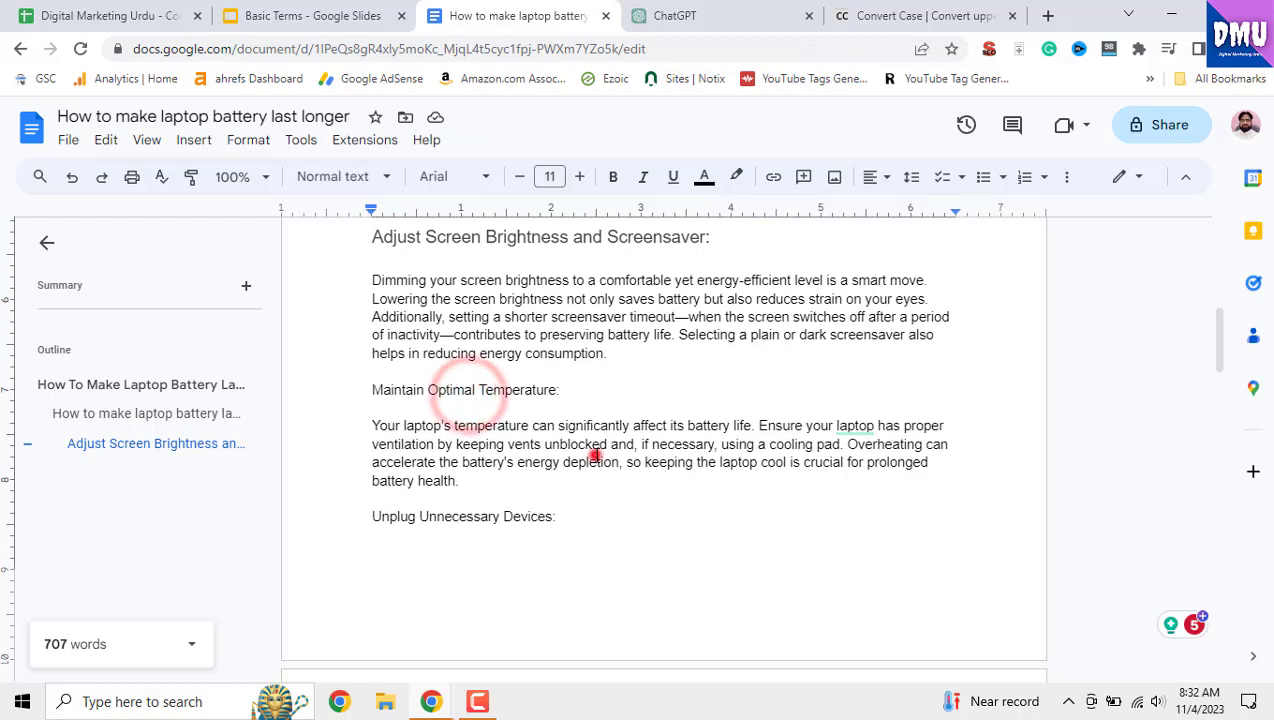
{"action": "left_click", "coordinate": [378, 390], "text": "ctrl"}
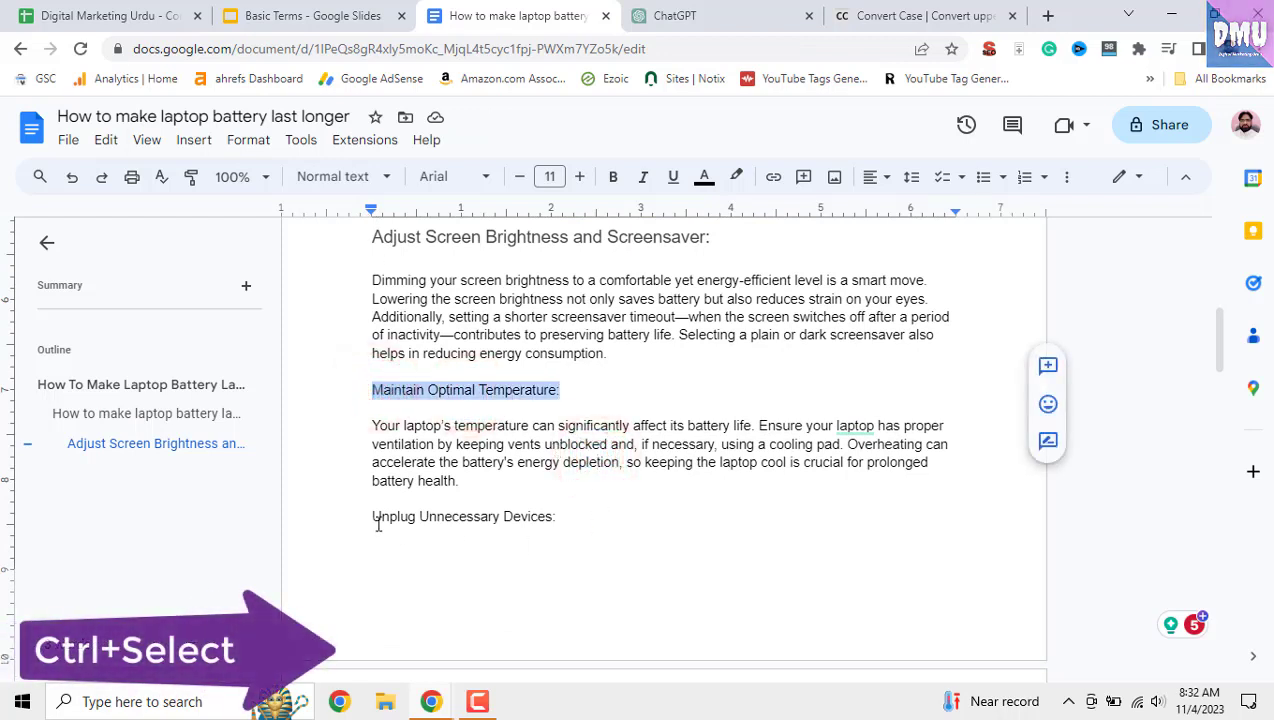
{"action": "left_click_drag", "start_coordinate": [372, 518], "coordinate": [556, 518]}
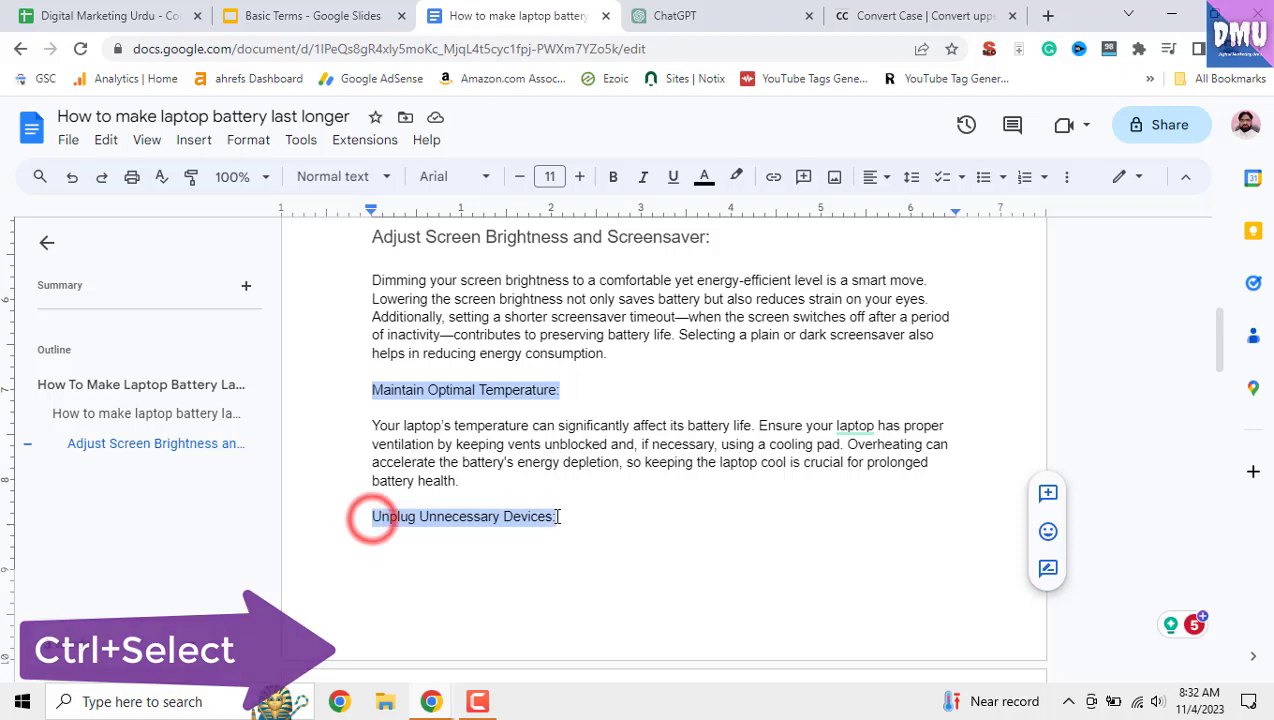
{"action": "left_click", "coordinate": [381, 178]}
{"action": "left_click", "coordinate": [421, 556]}
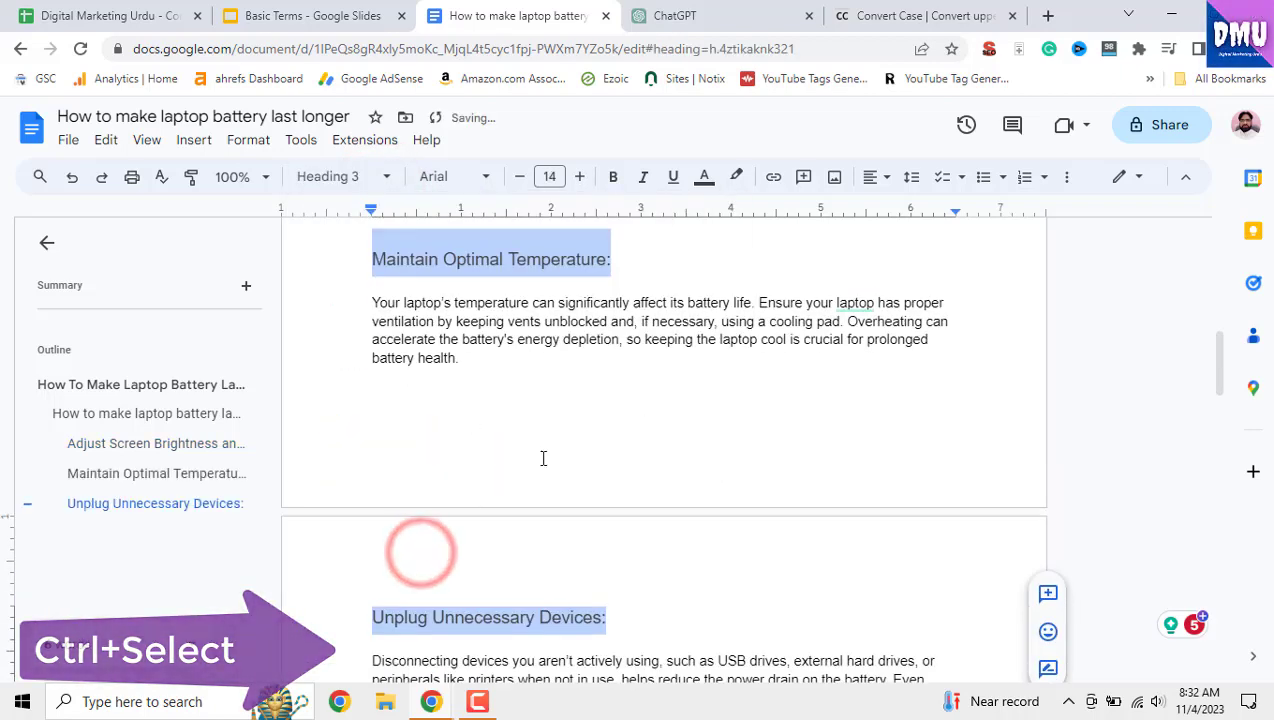
- Insert a blank line between the "Close Unused Apps:" title and its paragraph
{"action": "scroll", "coordinate": [543, 458], "scroll_direction": "down", "scroll_amount": 4}
{"action": "scroll", "coordinate": [543, 458], "scroll_direction": "down", "scroll_amount": 1}
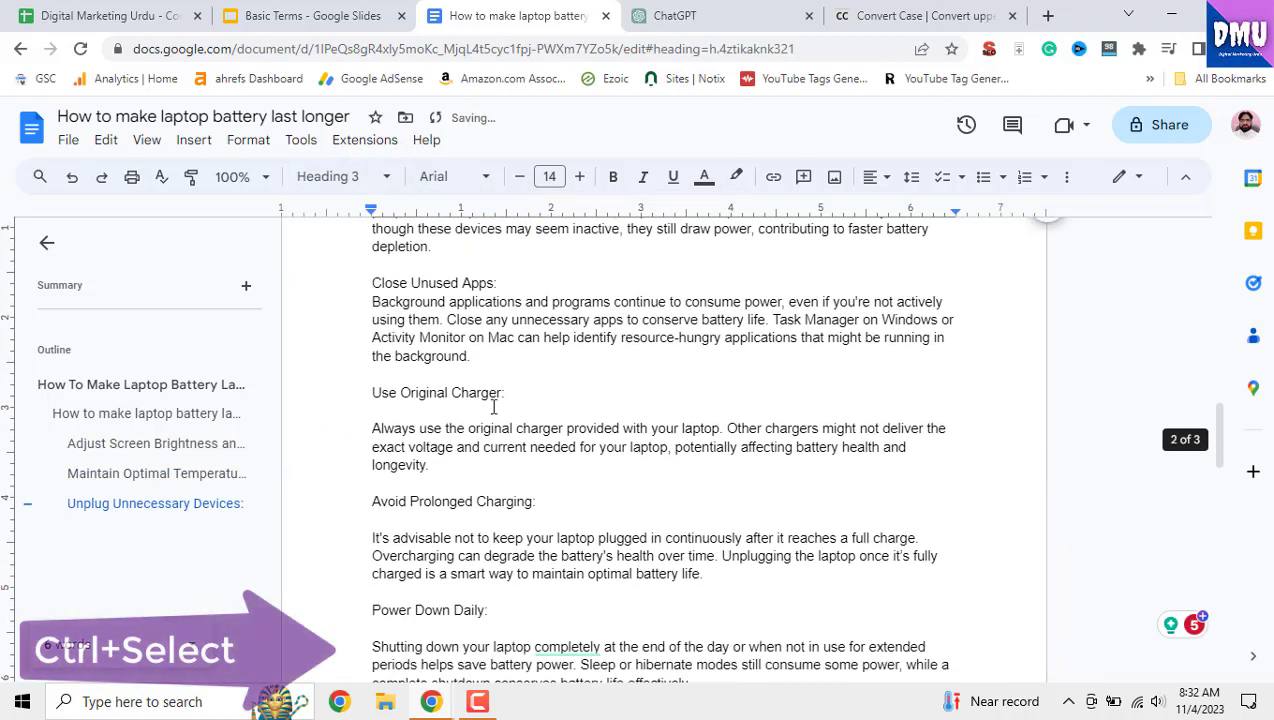
{"action": "left_click", "coordinate": [511, 281]}
{"action": "key", "text": "Return"}
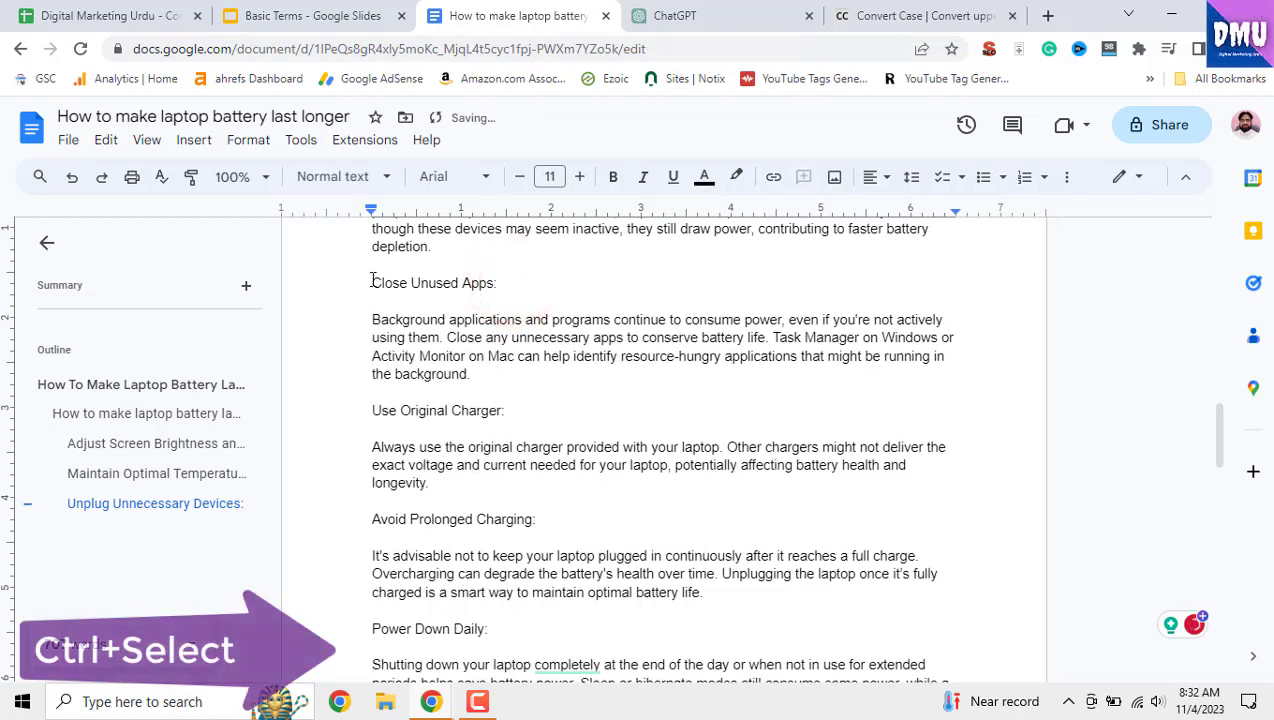
- Apply the Heading 3 style to the "Close Unused Apps:", "Use Original Charger:", "Avoid Prolonged Charging:" and "Power Down Daily:" titles together
{"action": "left_click_drag", "start_coordinate": [373, 283], "coordinate": [500, 283]}
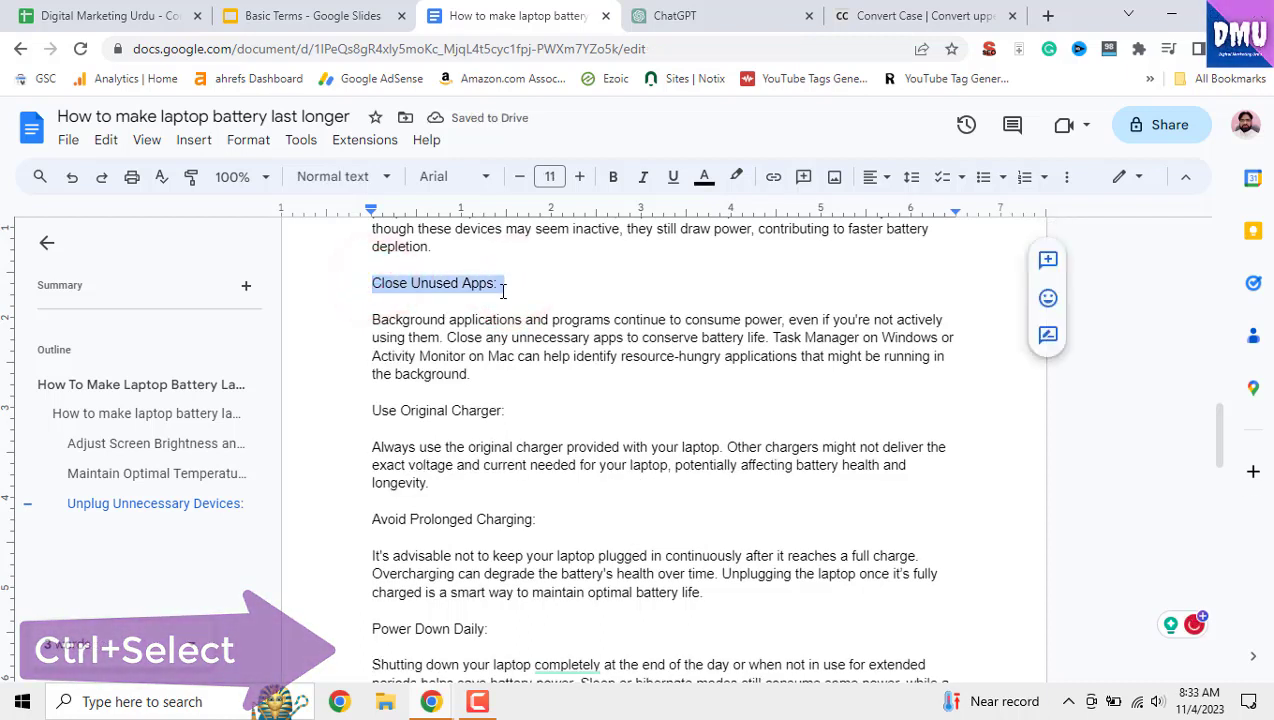
{"action": "left_click_drag", "start_coordinate": [372, 410], "coordinate": [504, 410]}
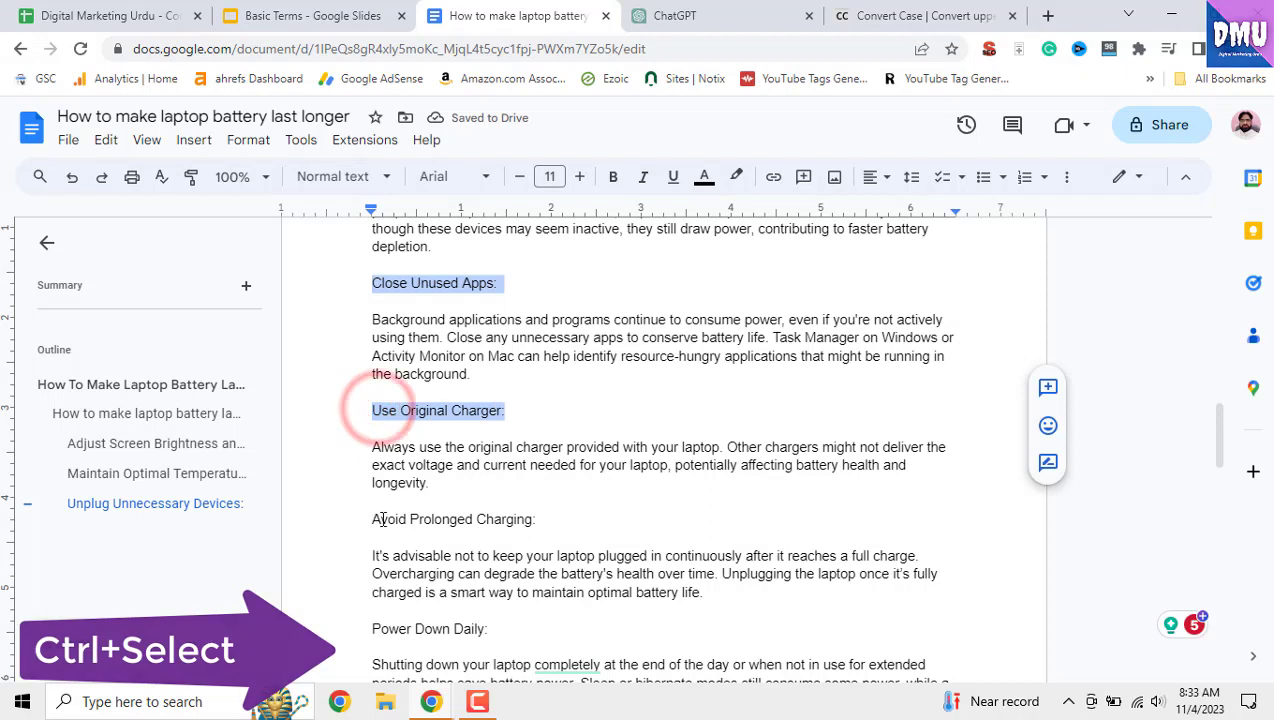
{"action": "left_click_drag", "start_coordinate": [373, 519], "coordinate": [538, 519]}
{"action": "left_click_drag", "start_coordinate": [373, 628], "coordinate": [497, 628]}
{"action": "left_click", "coordinate": [366, 182]}
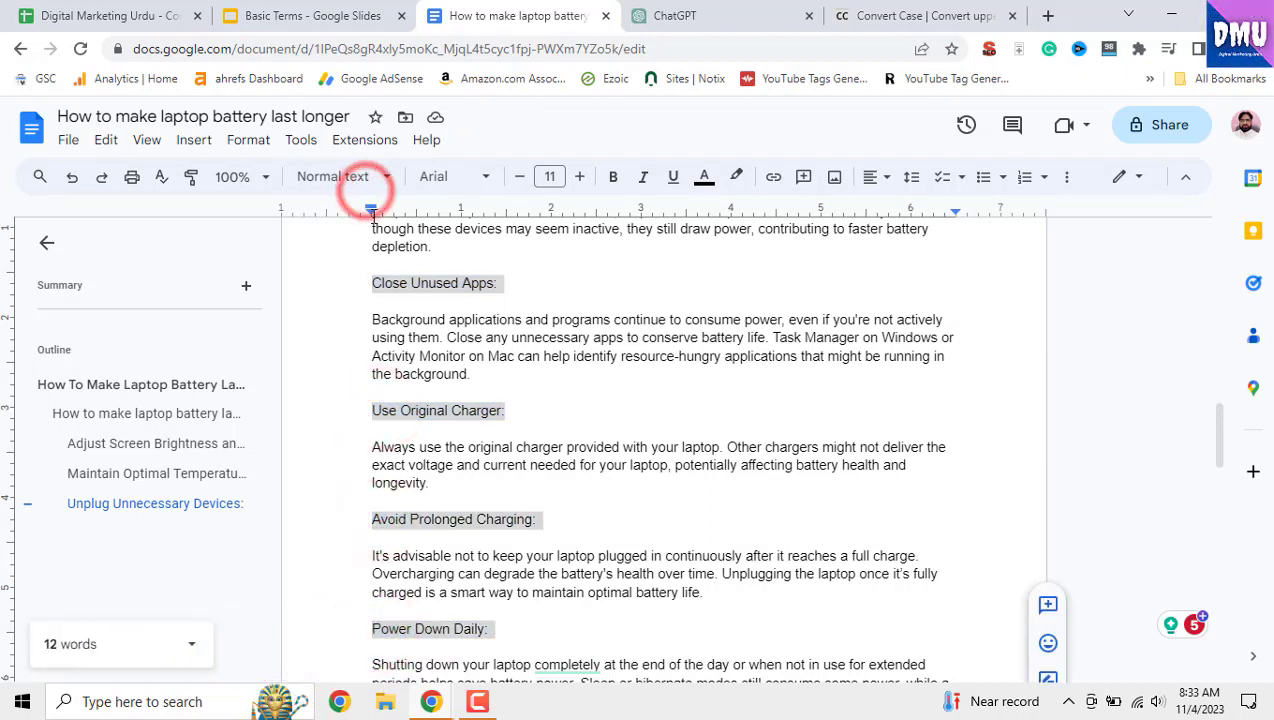
{"action": "mouse_move", "coordinate": [383, 255]}
{"action": "left_click", "coordinate": [380, 561]}
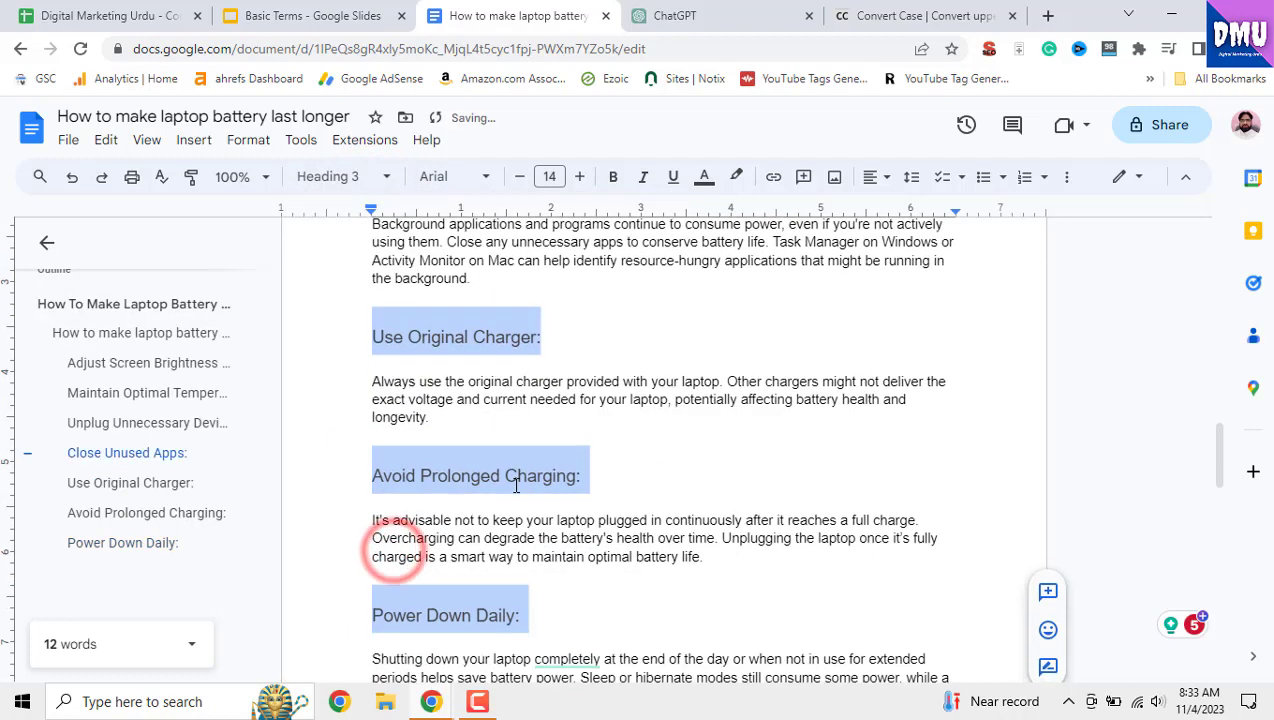
- Apply the Heading 3 style to the "Utilize System-Specific Tools:" sub-topic title
{"action": "scroll", "coordinate": [516, 484], "scroll_direction": "down", "scroll_amount": 3}
{"action": "left_click_drag", "start_coordinate": [566, 455], "coordinate": [366, 453]}
{"action": "left_click", "coordinate": [360, 182]}
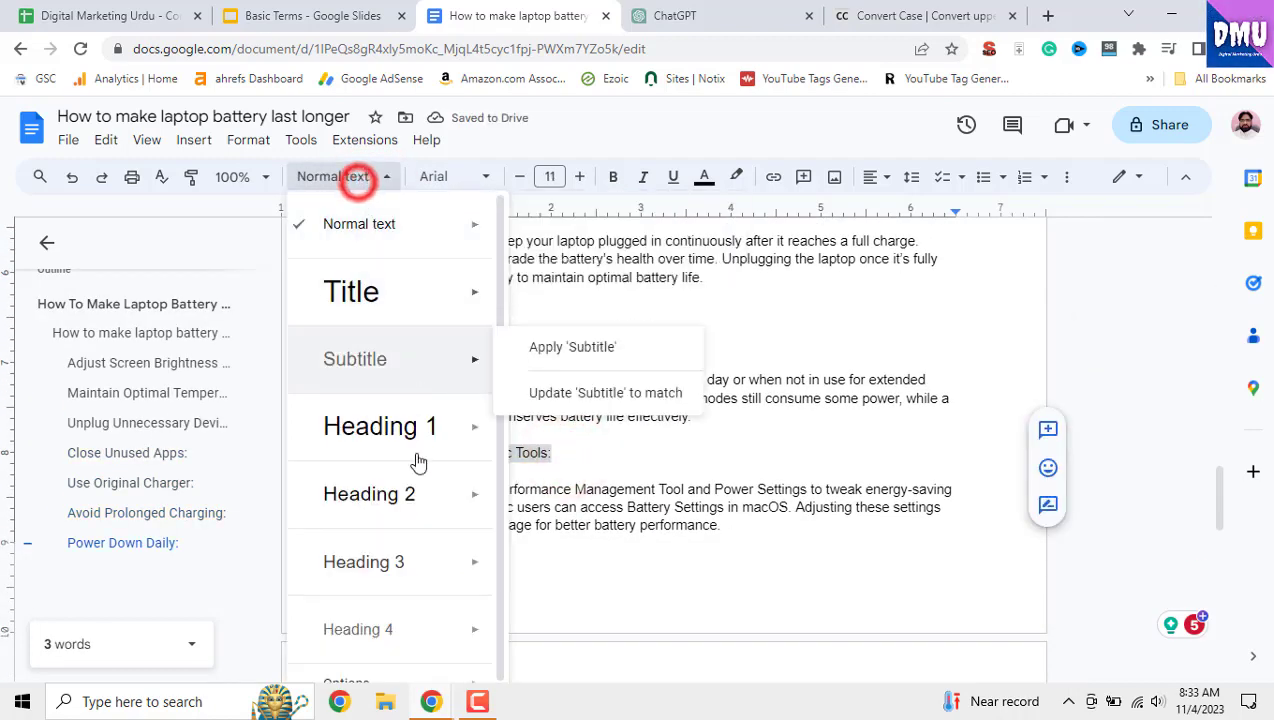
{"action": "left_click", "coordinate": [412, 489]}
- Apply Heading 3 to the five remaining sub-topic titles, from "Carry a Battery Backup:" through "Upgrade Hardware and Software:"
{"action": "scroll", "coordinate": [527, 475], "scroll_direction": "down", "scroll_amount": 3}
{"action": "scroll", "coordinate": [520, 470], "scroll_direction": "down", "scroll_amount": 3}
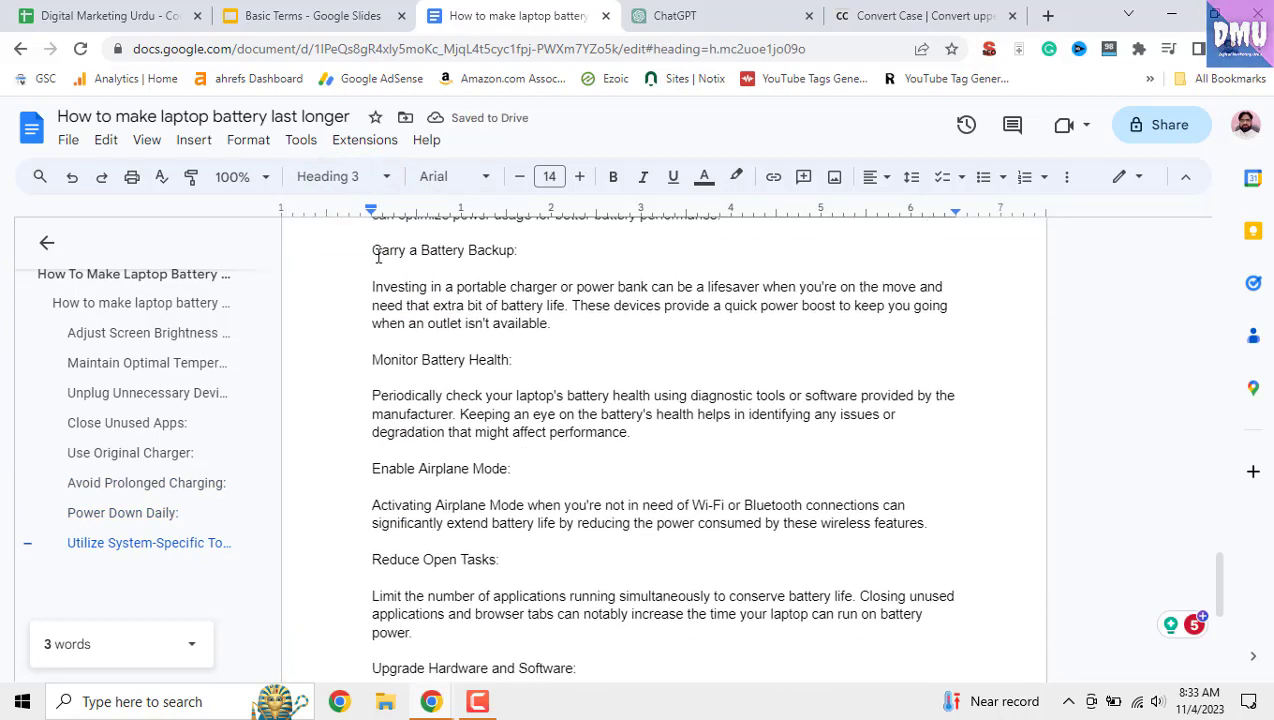
{"action": "mouse_move", "coordinate": [376, 253]}
{"action": "left_mouse_down"}
{"action": "mouse_move", "coordinate": [529, 264]}
{"action": "mouse_move", "coordinate": [372, 253]}
{"action": "left_mouse_up"}
{"action": "left_click", "coordinate": [526, 265]}
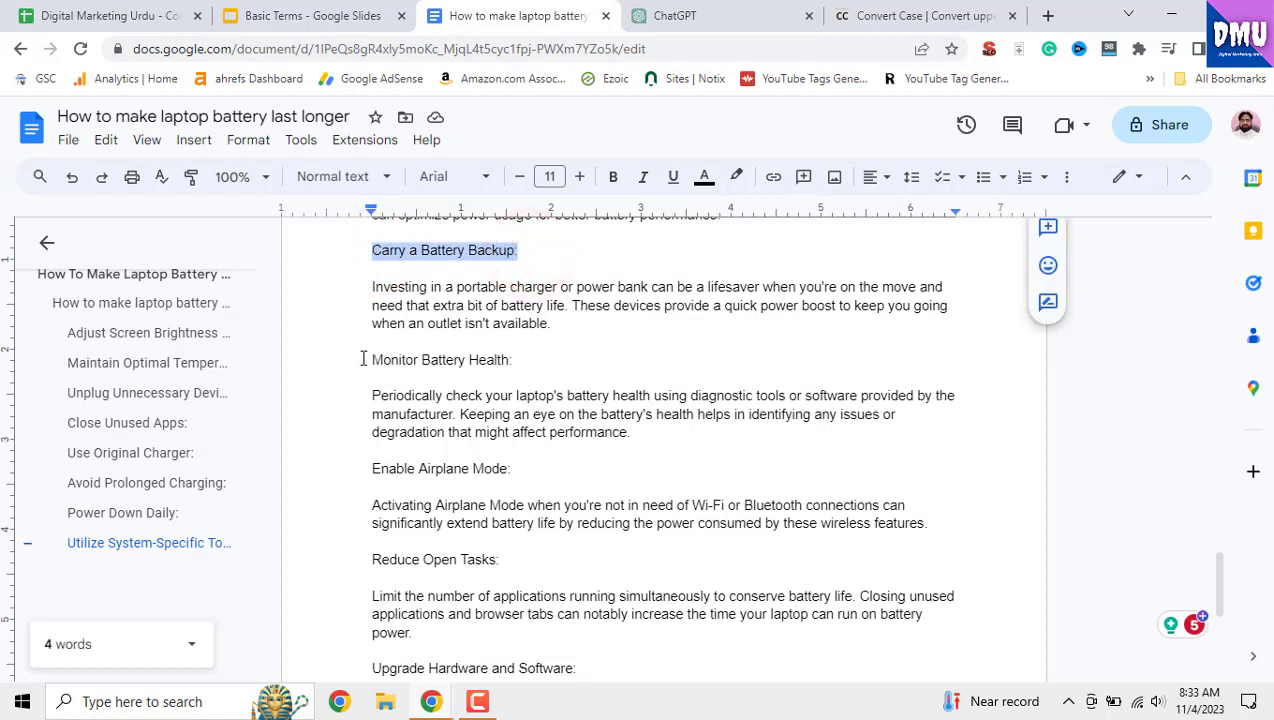
{"action": "left_click_drag", "start_coordinate": [363, 359], "coordinate": [514, 360]}
{"action": "left_click_drag", "start_coordinate": [372, 470], "coordinate": [512, 469]}
{"action": "left_click_drag", "start_coordinate": [372, 560], "coordinate": [500, 560]}
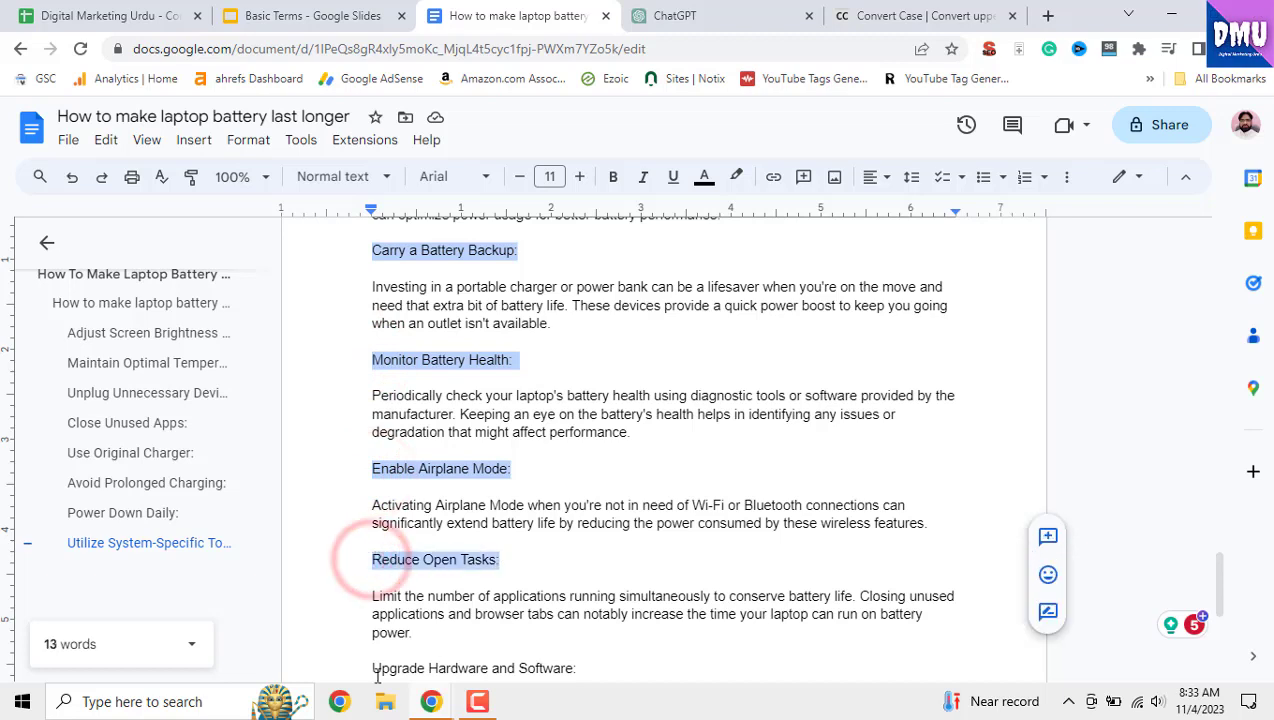
{"action": "left_click_drag", "start_coordinate": [372, 669], "coordinate": [578, 664]}
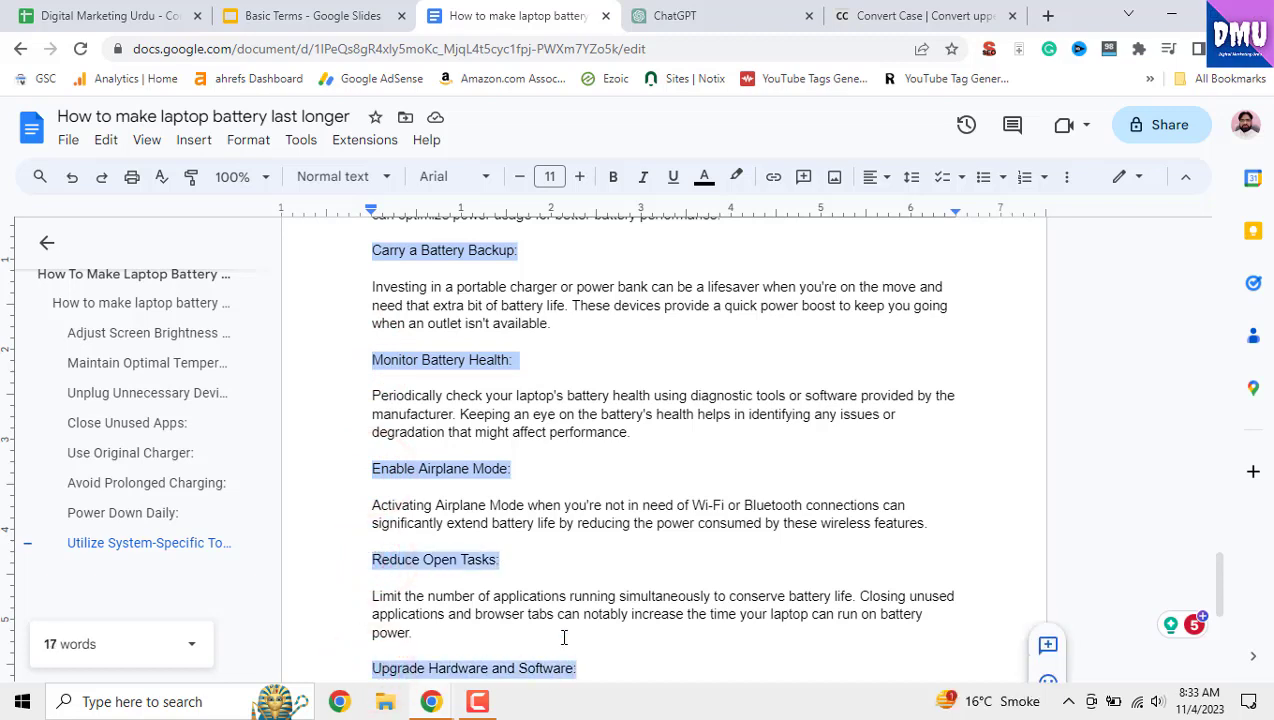
{"action": "left_click", "coordinate": [355, 180]}
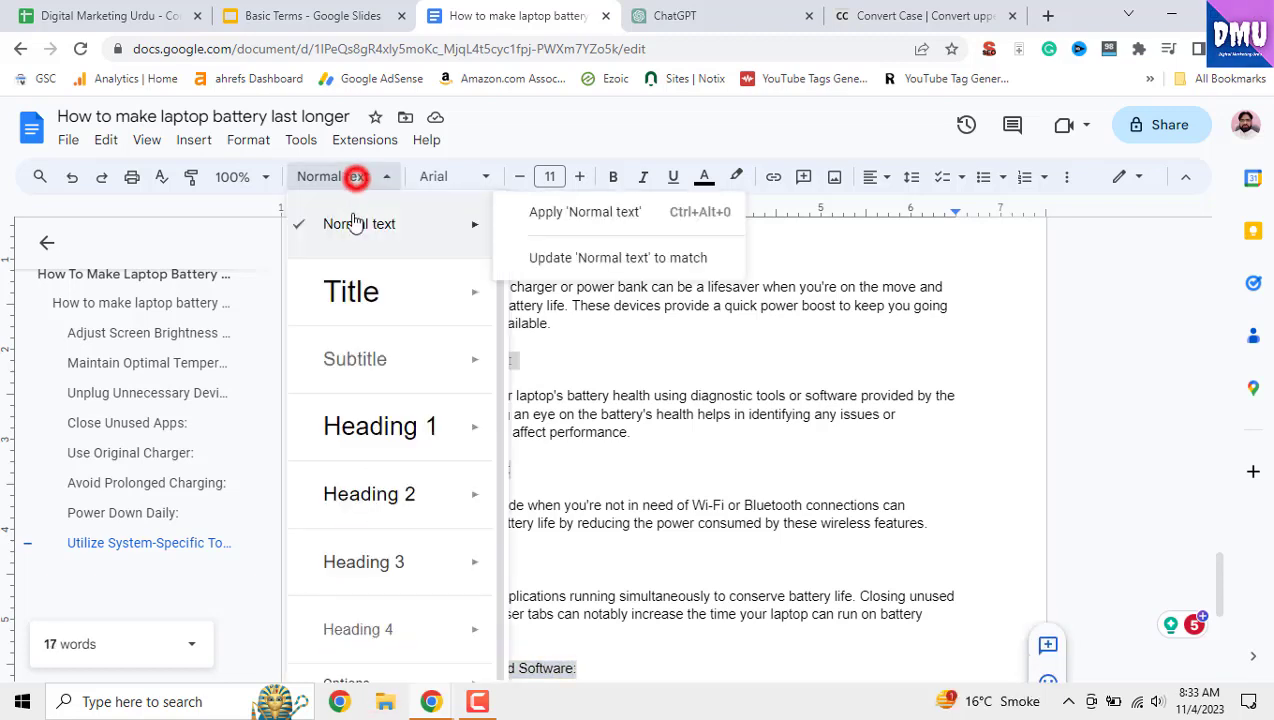
{"action": "left_click", "coordinate": [410, 561]}
- Start a new page after the article's closing paragraph, which ends with "uninterrupted usage!"
{"action": "scroll", "coordinate": [409, 563], "scroll_direction": "down", "scroll_amount": 3}
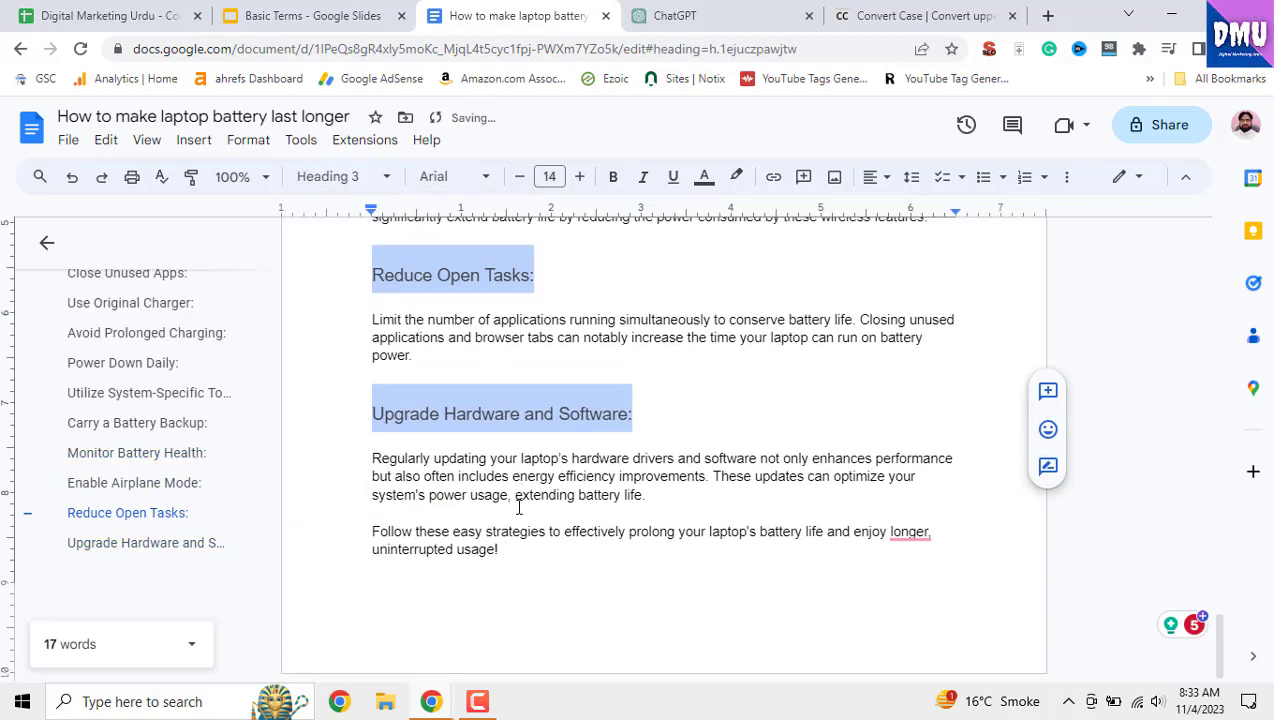
{"action": "scroll", "coordinate": [510, 500], "scroll_direction": "up", "scroll_amount": 15}
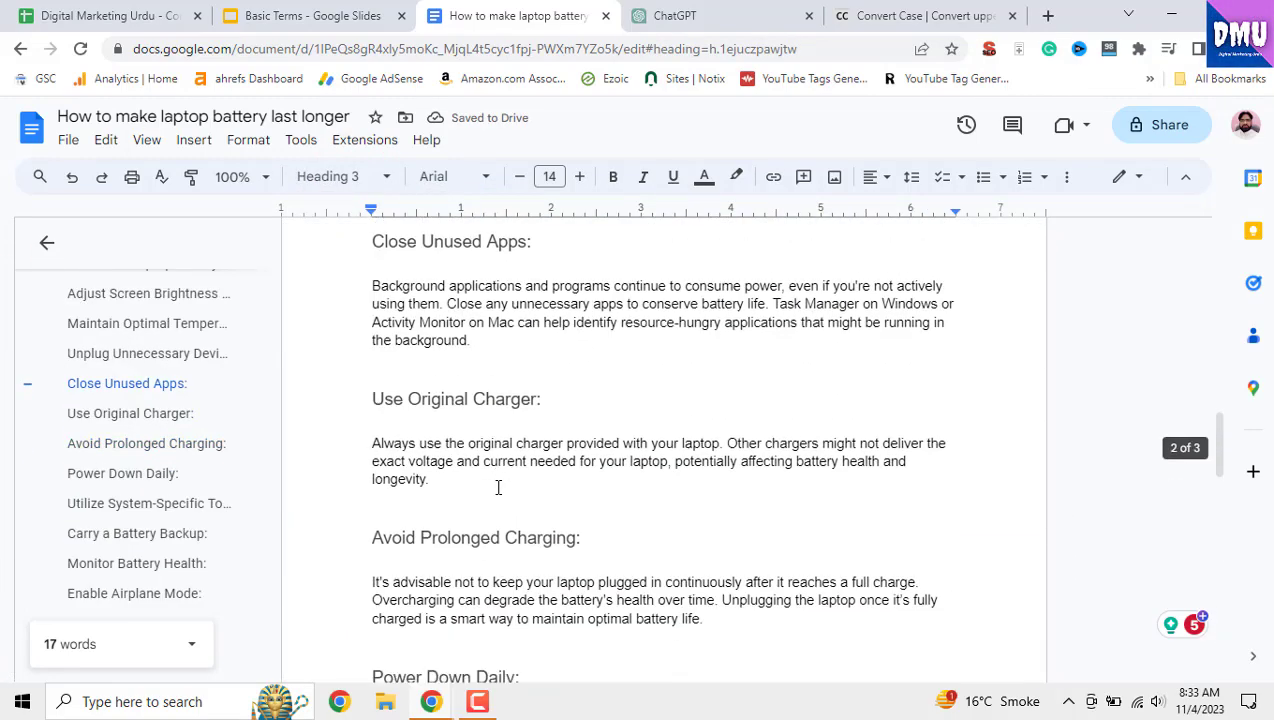
{"action": "scroll", "coordinate": [498, 487], "scroll_direction": "down", "scroll_amount": 12}
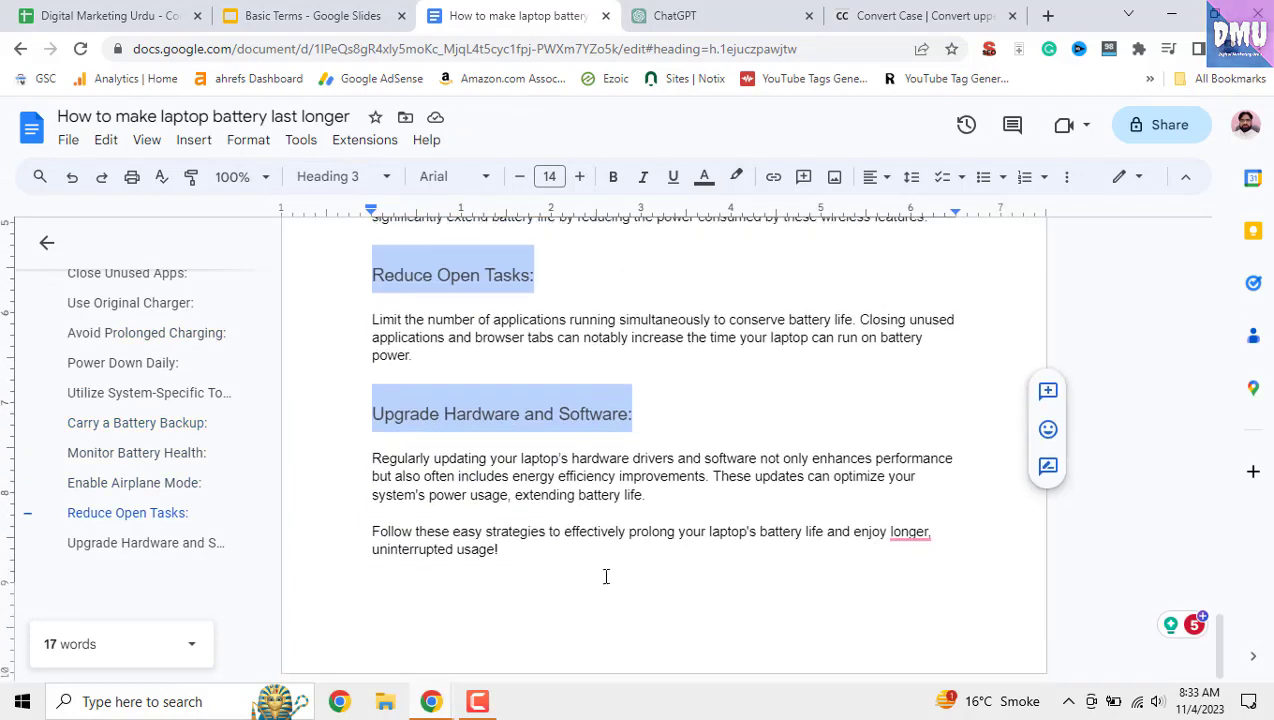
{"action": "left_click", "coordinate": [590, 554]}
{"action": "key", "text": "ctrl+Return"}
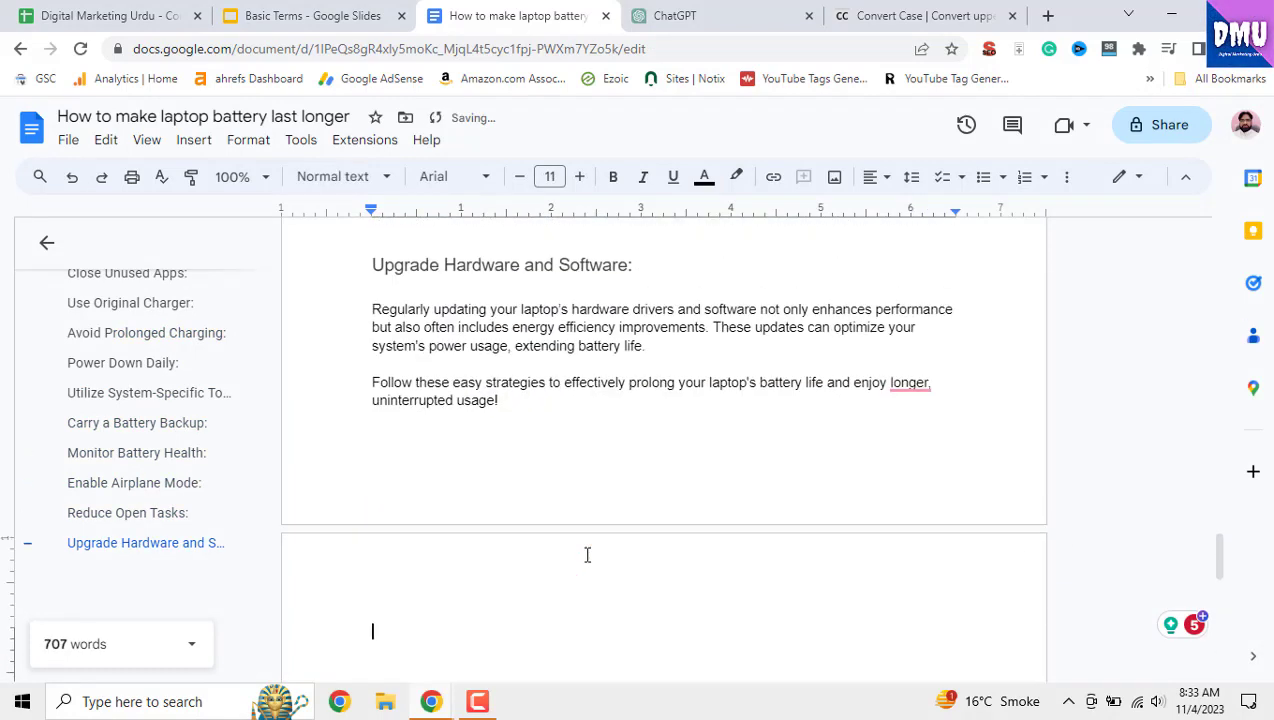
- Switch to the "Digital Marketing Urdu - Content Writing" spreadsheet and fill the finished outline cells A2:A18 with green
{"action": "left_click", "coordinate": [105, 16]}
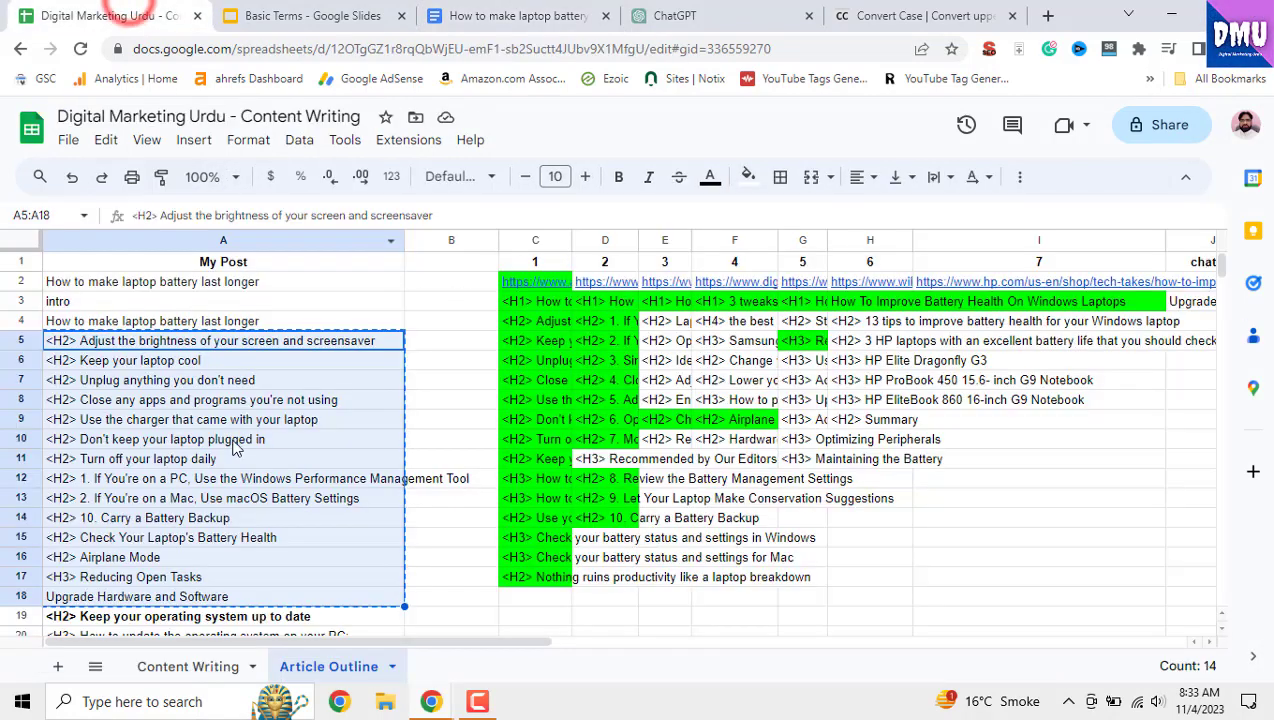
{"action": "left_click", "coordinate": [293, 580]}
{"action": "left_click", "coordinate": [293, 612]}
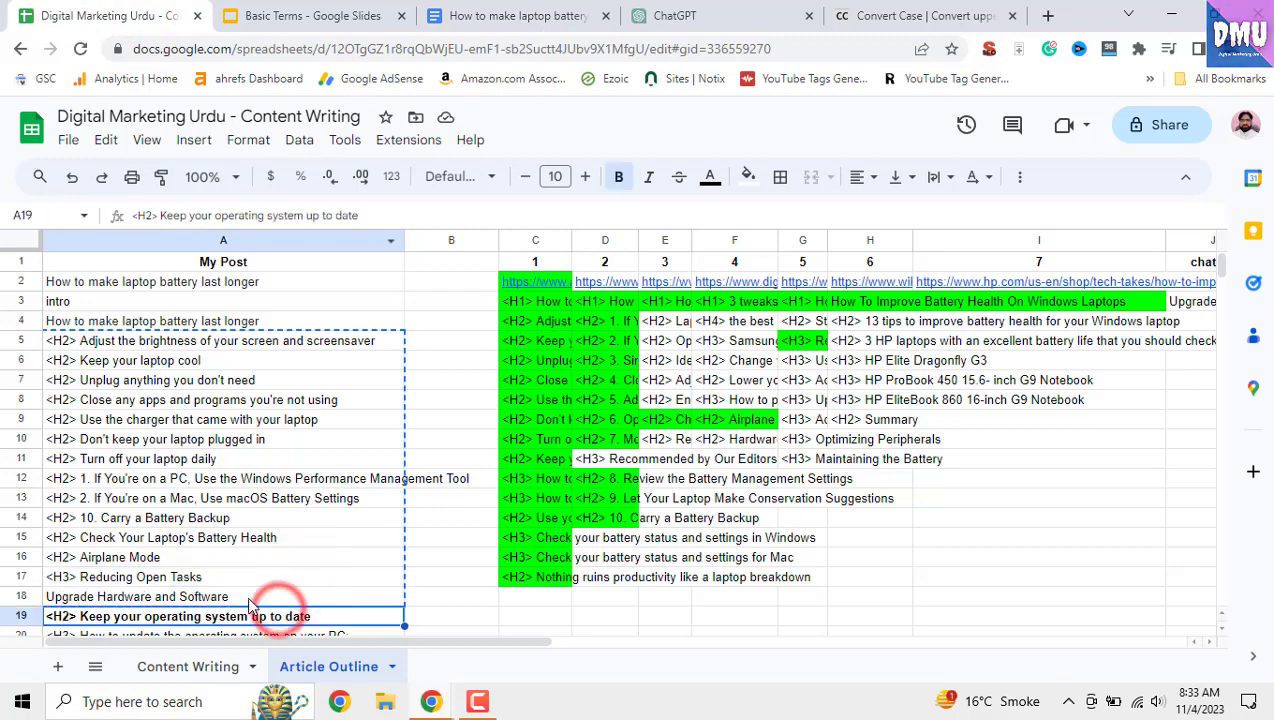
{"action": "left_click_drag", "start_coordinate": [249, 597], "coordinate": [250, 282]}
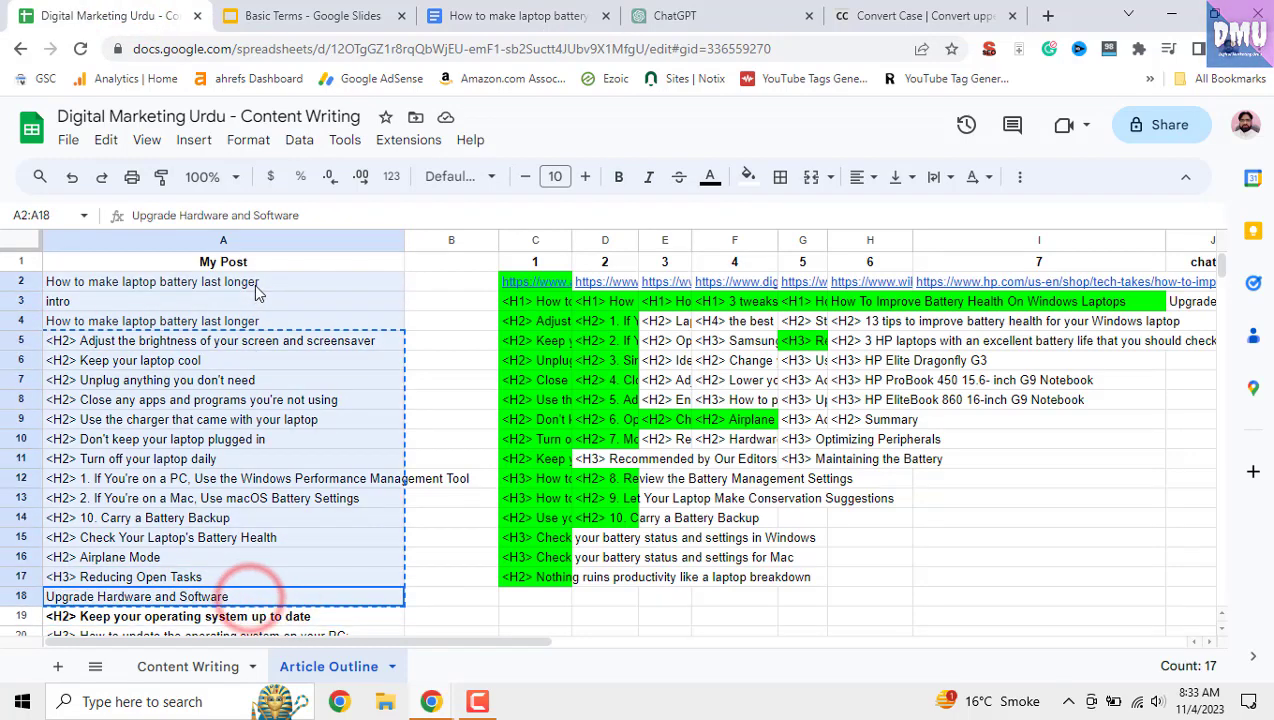
{"action": "left_click", "coordinate": [748, 176]}
{"action": "left_click", "coordinate": [832, 266]}
{"action": "left_click", "coordinate": [377, 391]}
{"action": "scroll", "coordinate": [369, 396], "scroll_direction": "down", "scroll_amount": 1}
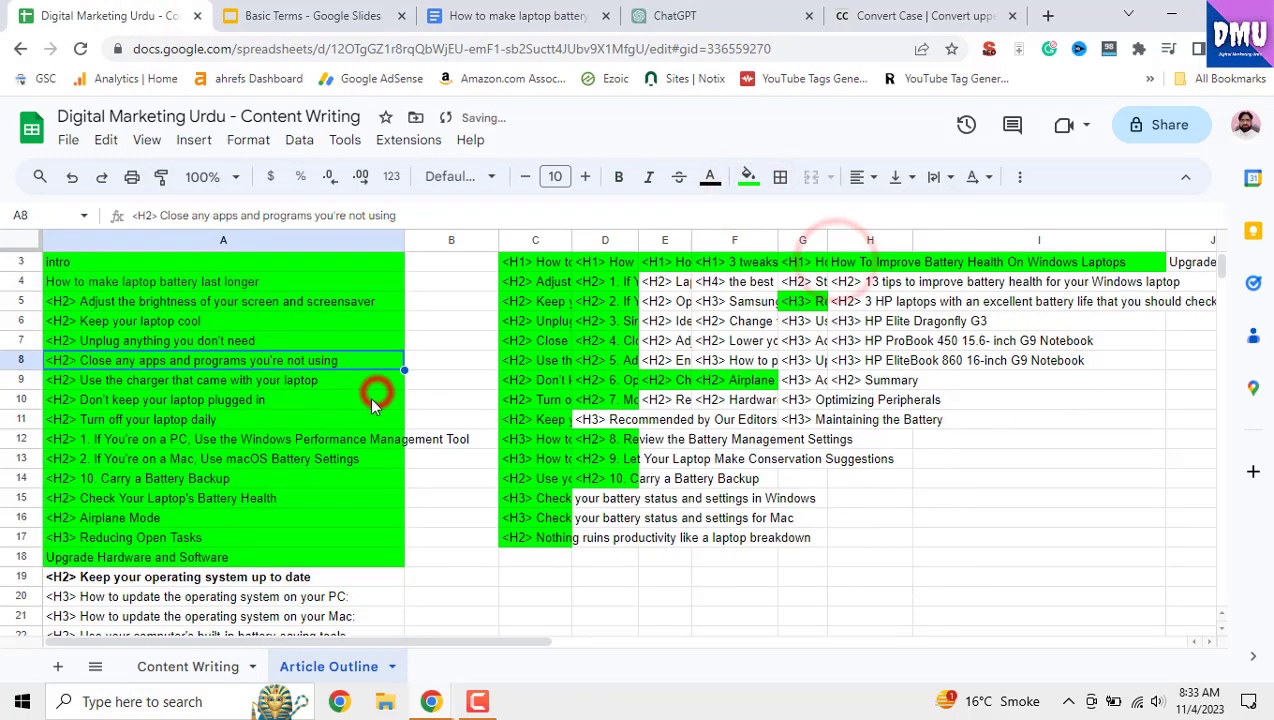
{"action": "scroll", "coordinate": [369, 396], "scroll_direction": "down", "scroll_amount": 5}
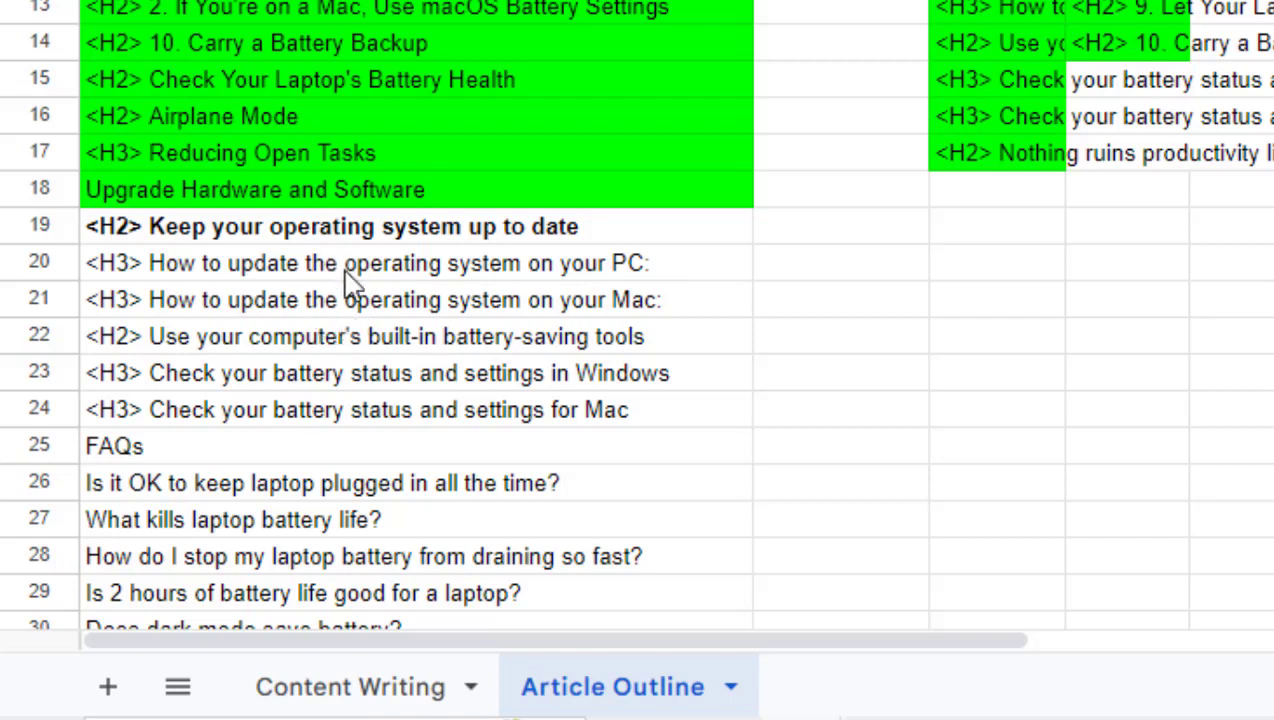
{"action": "left_click", "coordinate": [308, 224]}
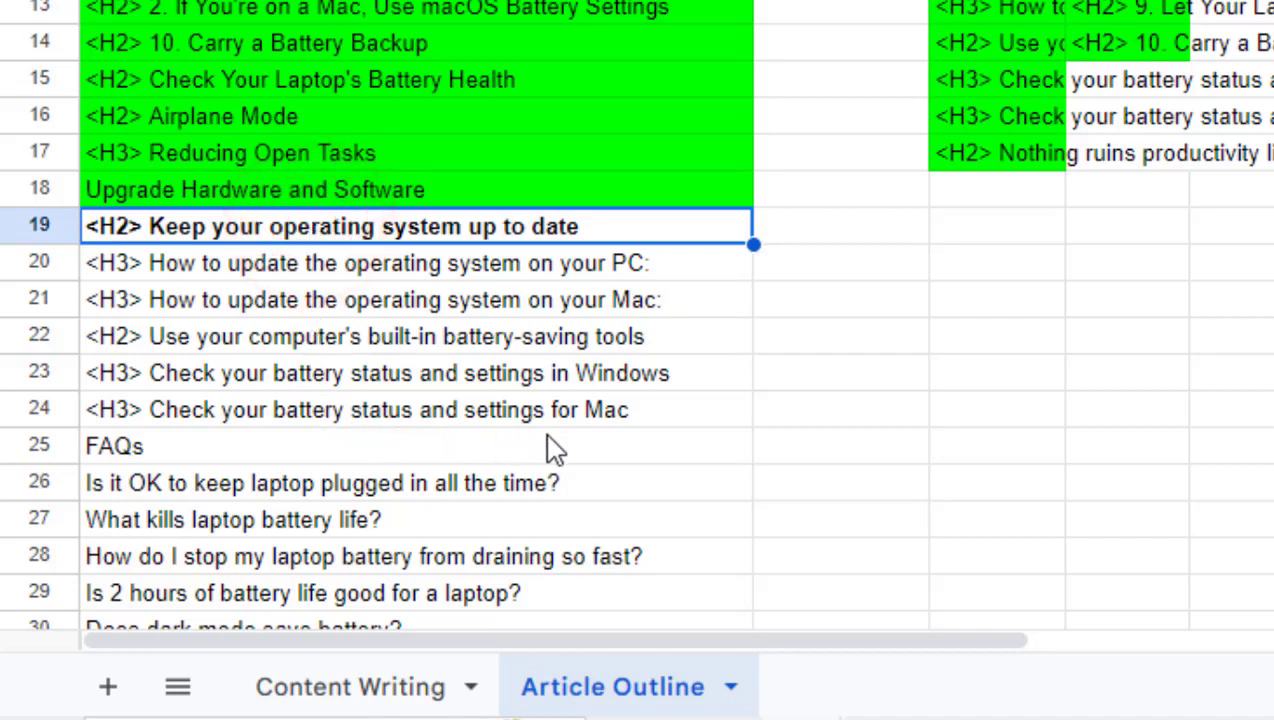
{"action": "right_click", "coordinate": [437, 238]}
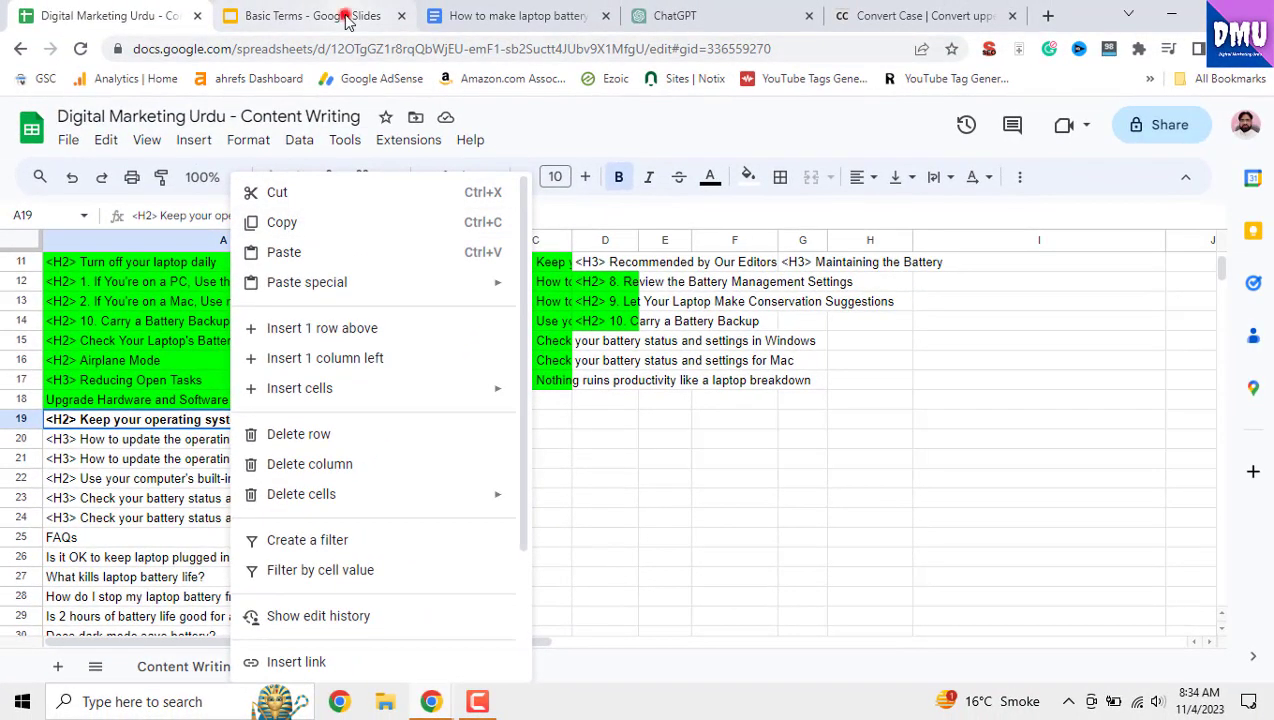
- Copy the highlighted guide-writing prompt about making a laptop battery last longer from slide 104 of the Basic Terms presentation
{"action": "left_click", "coordinate": [345, 17]}
{"action": "right_click", "coordinate": [680, 401]}
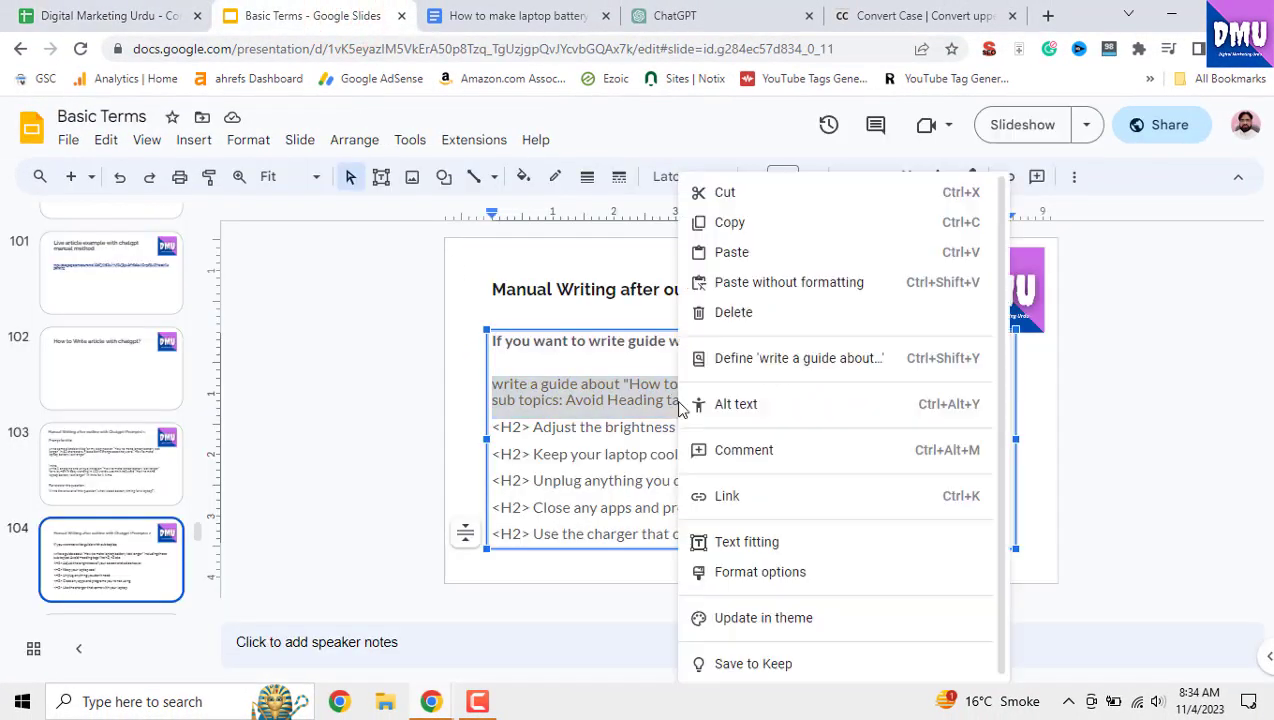
{"action": "left_click", "coordinate": [731, 219]}
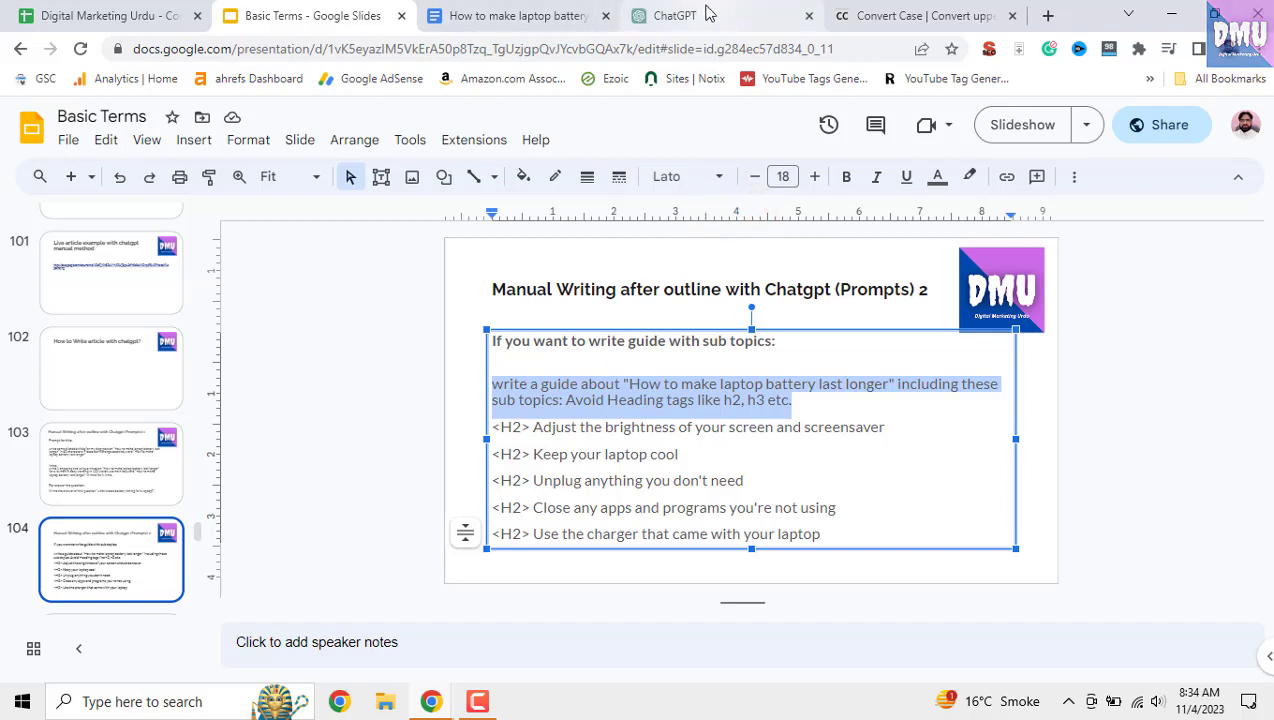
- Start a new chat in ChatGPT and paste the copied guide prompt into the message as plain text, without sending it
{"action": "left_click", "coordinate": [700, 16]}
{"action": "scroll", "coordinate": [645, 567], "scroll_direction": "down", "scroll_amount": 1}
{"action": "scroll", "coordinate": [645, 567], "scroll_direction": "down", "scroll_amount": 1}
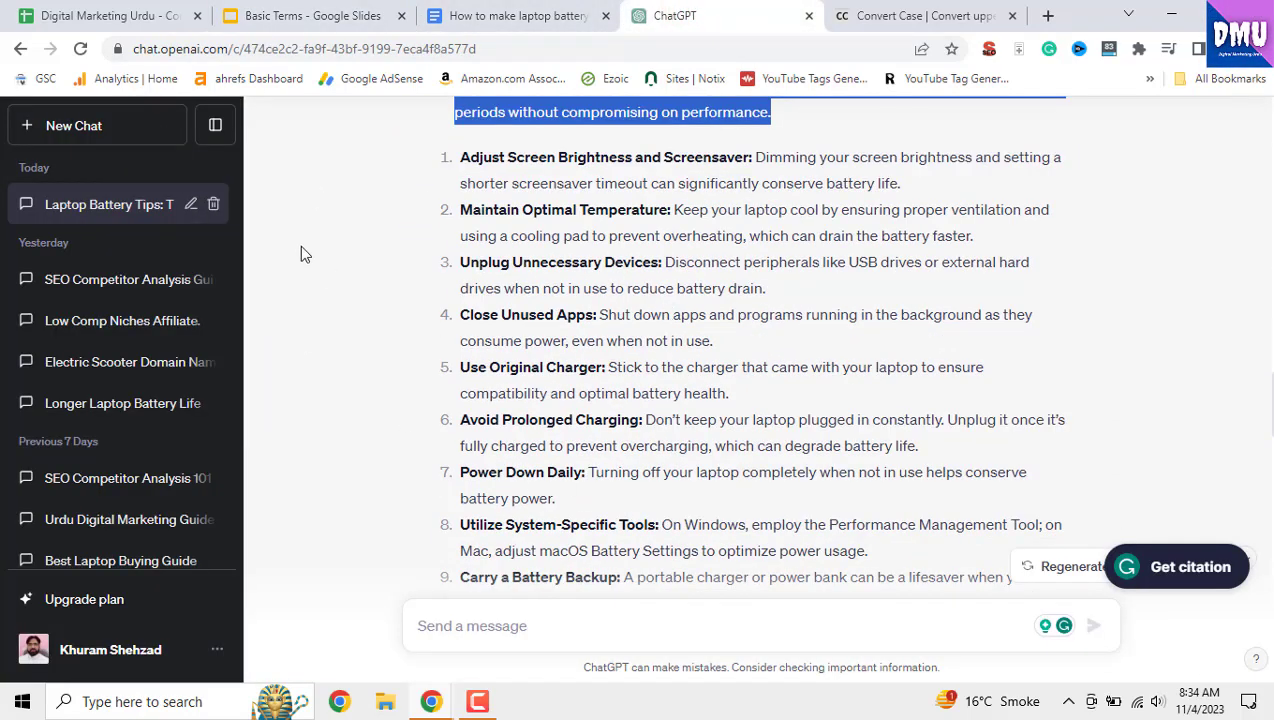
{"action": "left_click", "coordinate": [153, 136]}
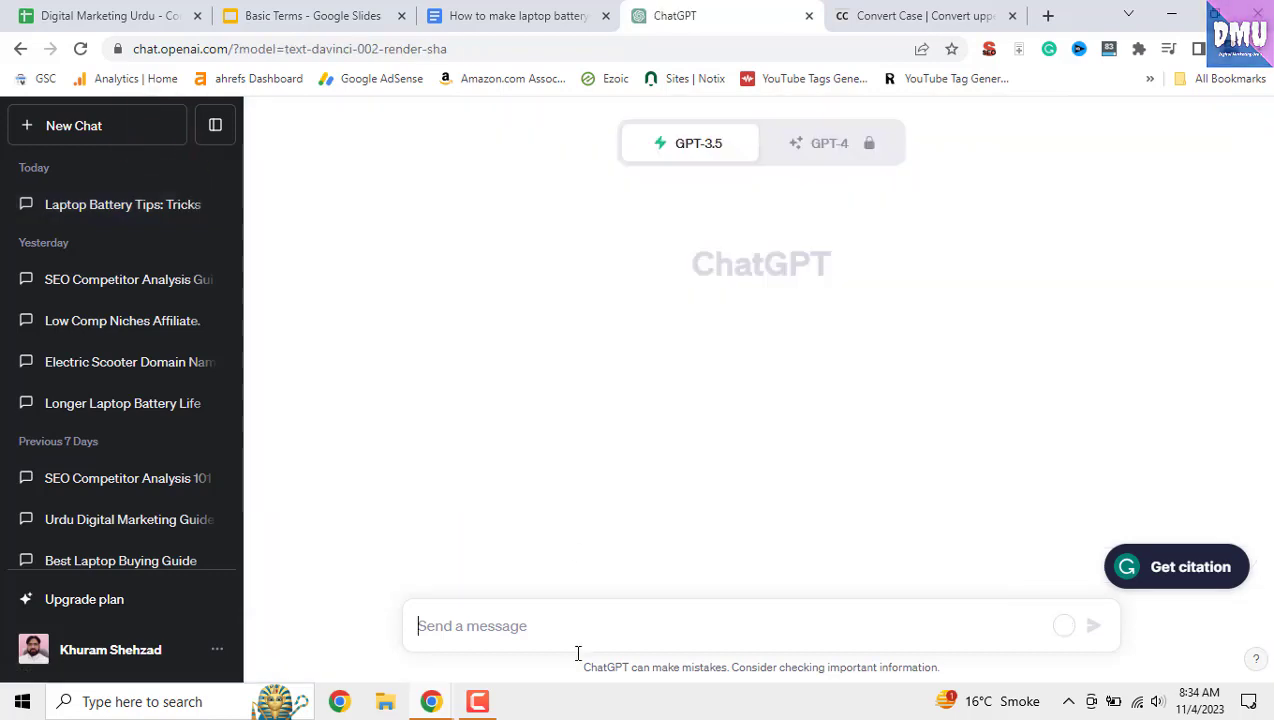
{"action": "right_click", "coordinate": [548, 621]}
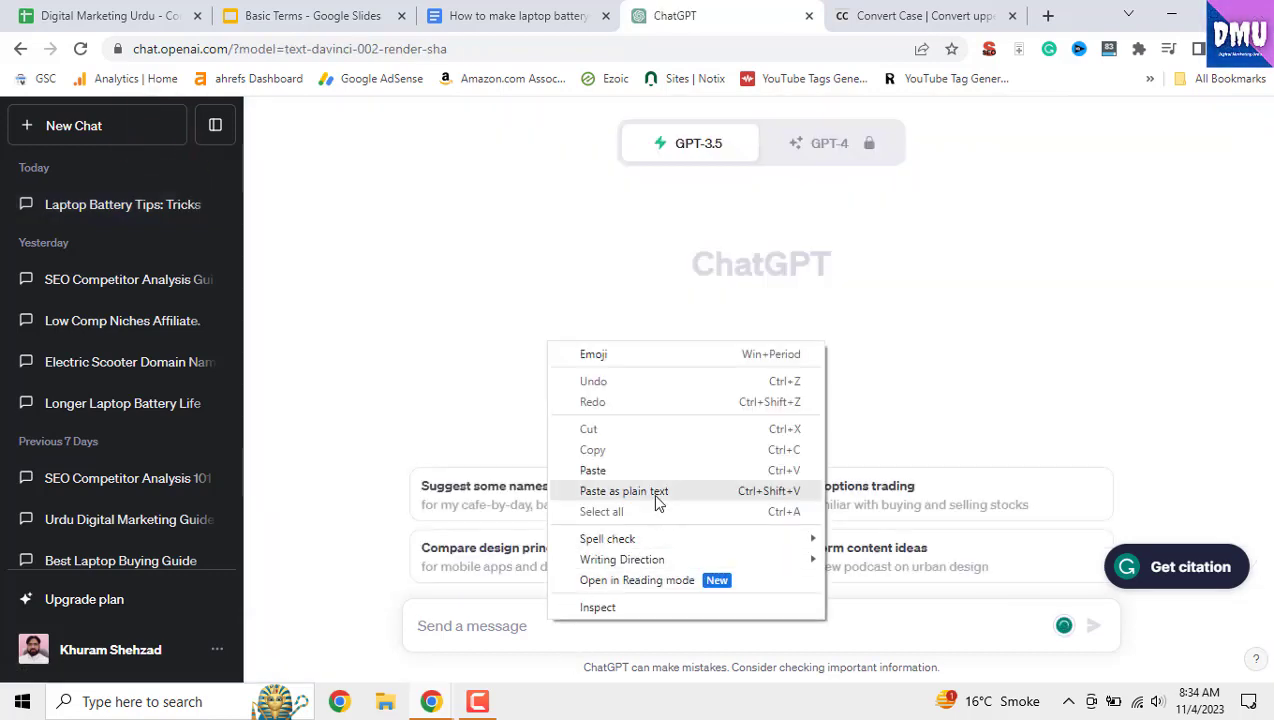
{"action": "left_click", "coordinate": [652, 493]}
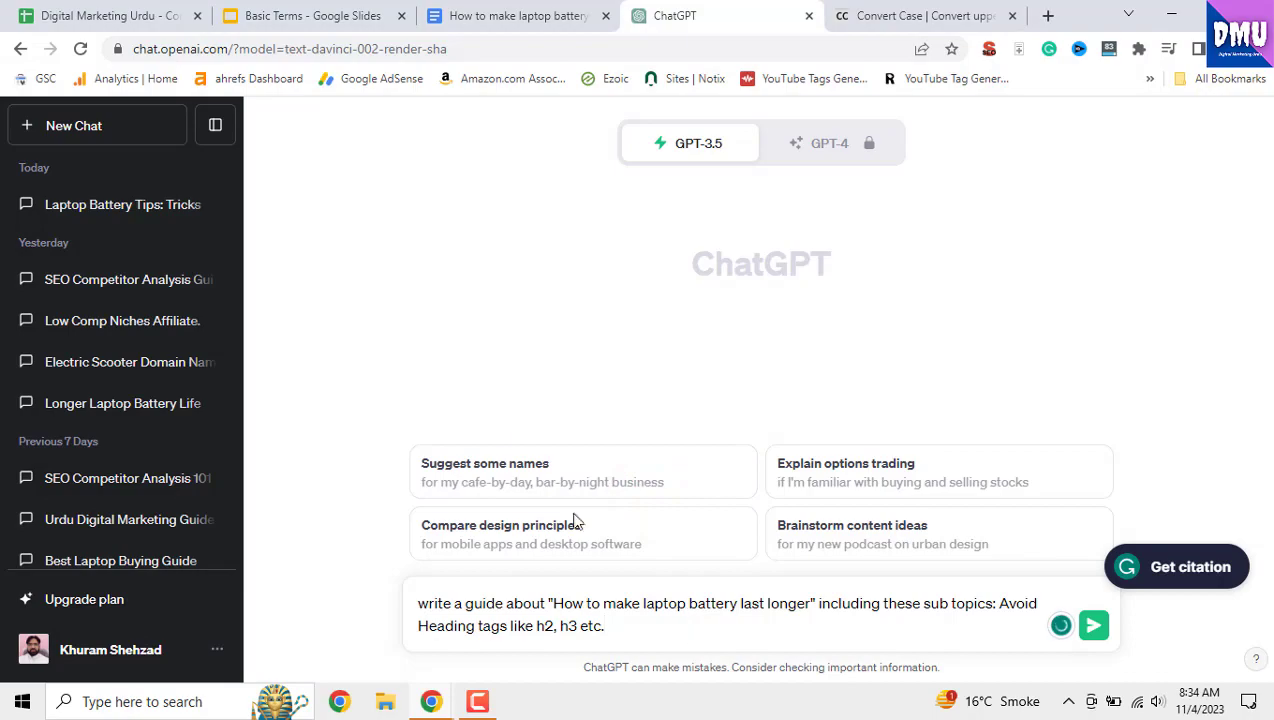
- Switch to the "How to make laptop battery last longer" Google Docs article and go to the "Adjust Screen Brightness and Screensaver" heading
{"action": "left_click", "coordinate": [450, 30]}
{"action": "scroll", "coordinate": [517, 445], "scroll_direction": "up", "scroll_amount": 15}
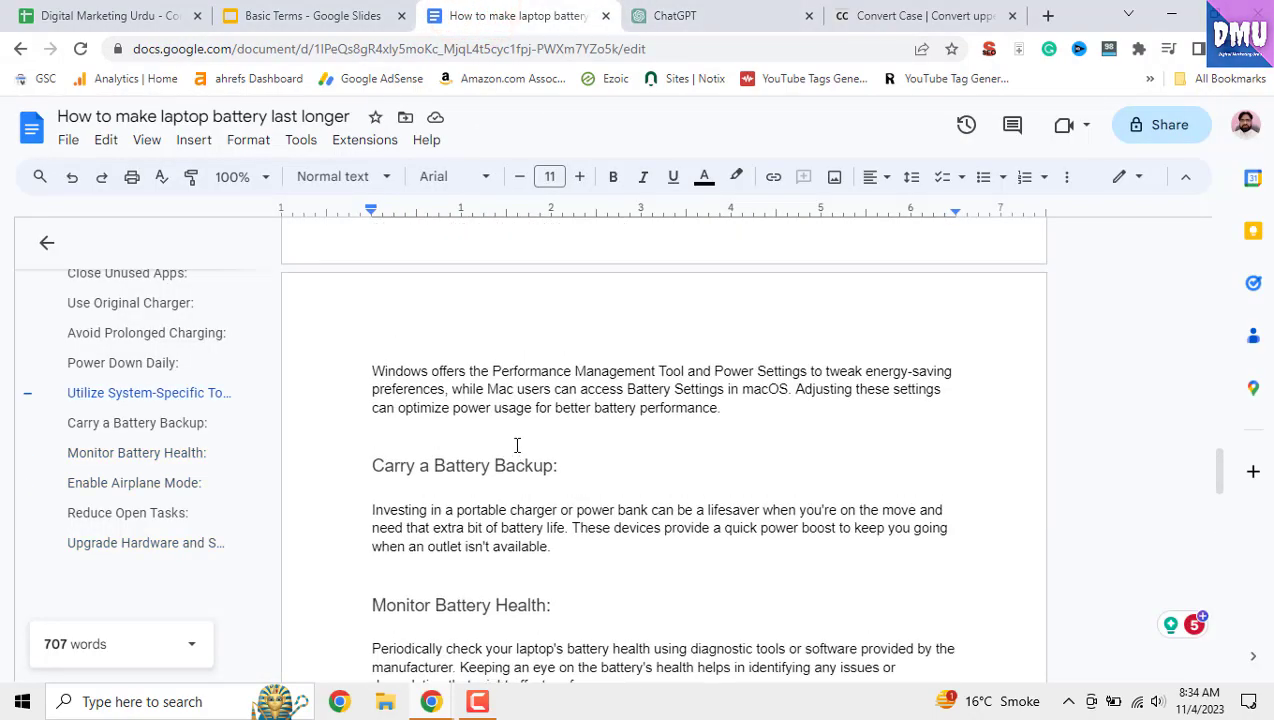
{"action": "scroll", "coordinate": [517, 445], "scroll_direction": "up", "scroll_amount": 12}
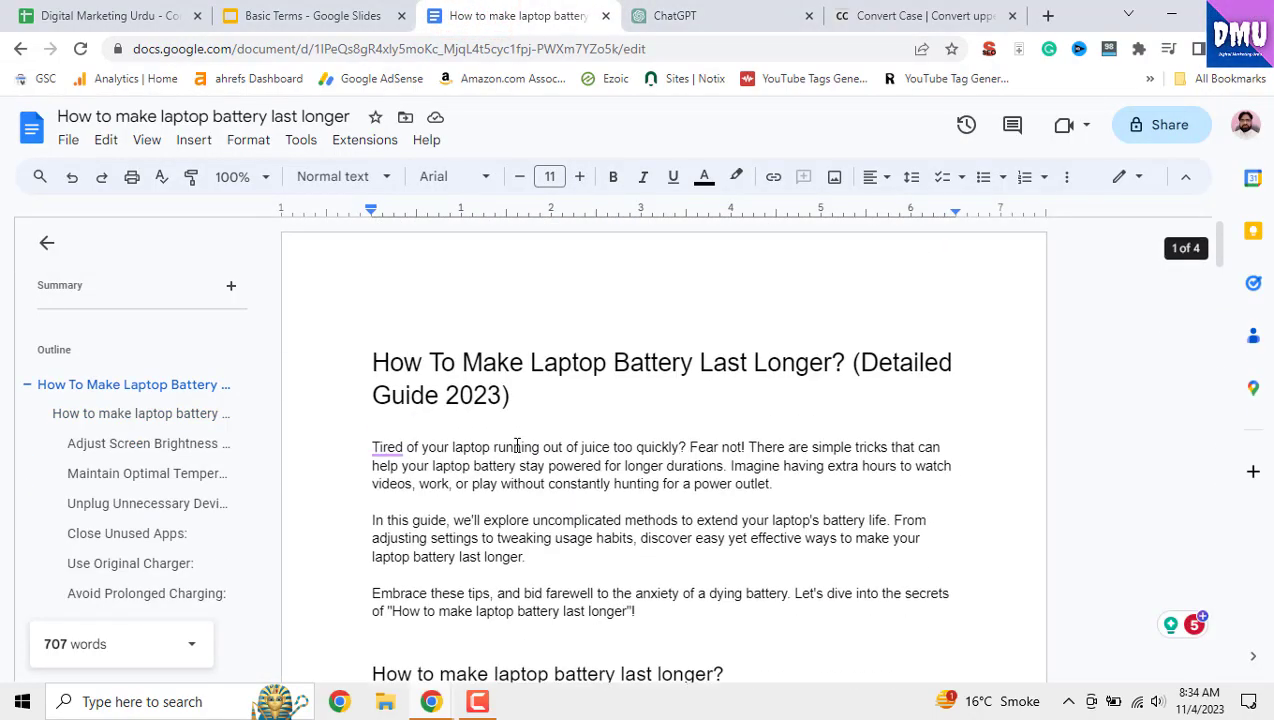
{"action": "scroll", "coordinate": [517, 445], "scroll_direction": "down", "scroll_amount": 4}
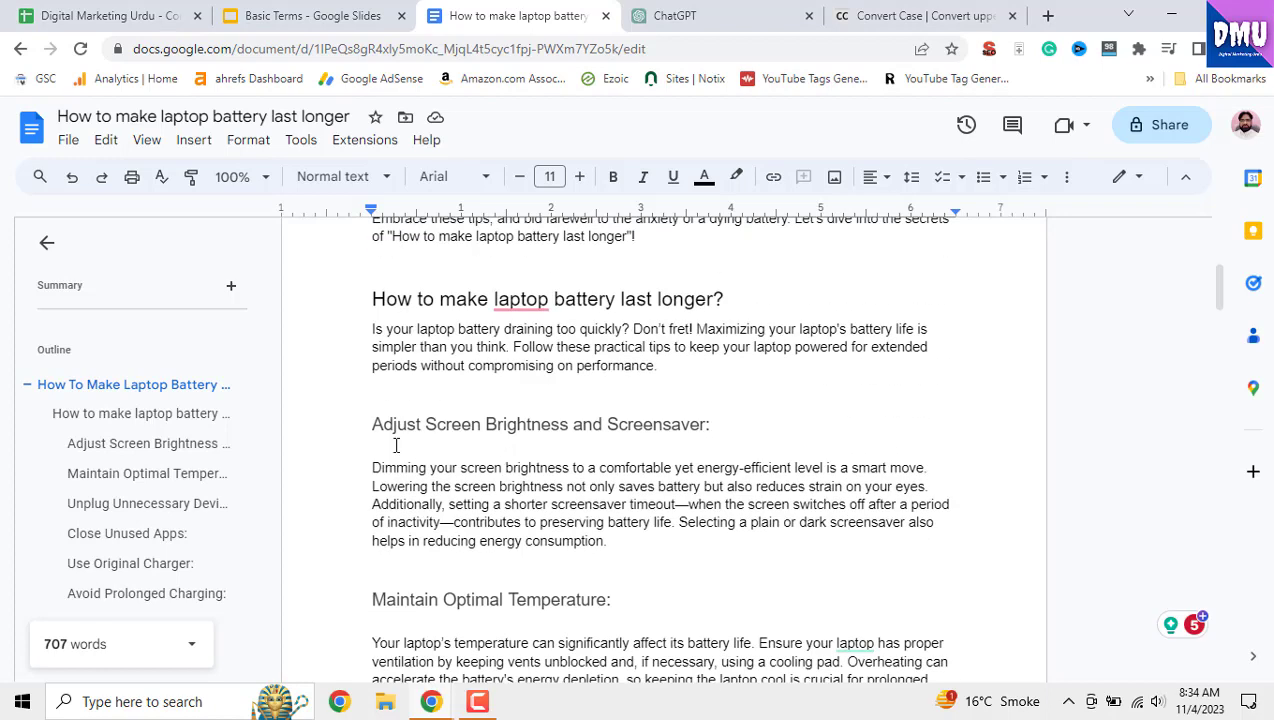
- Try automatic list numbering on the "Adjust Screen Brightness and Screensaver" and "Maintain Optimal Temperature" headings, and undo it on the second
{"action": "left_click", "coordinate": [366, 428]}
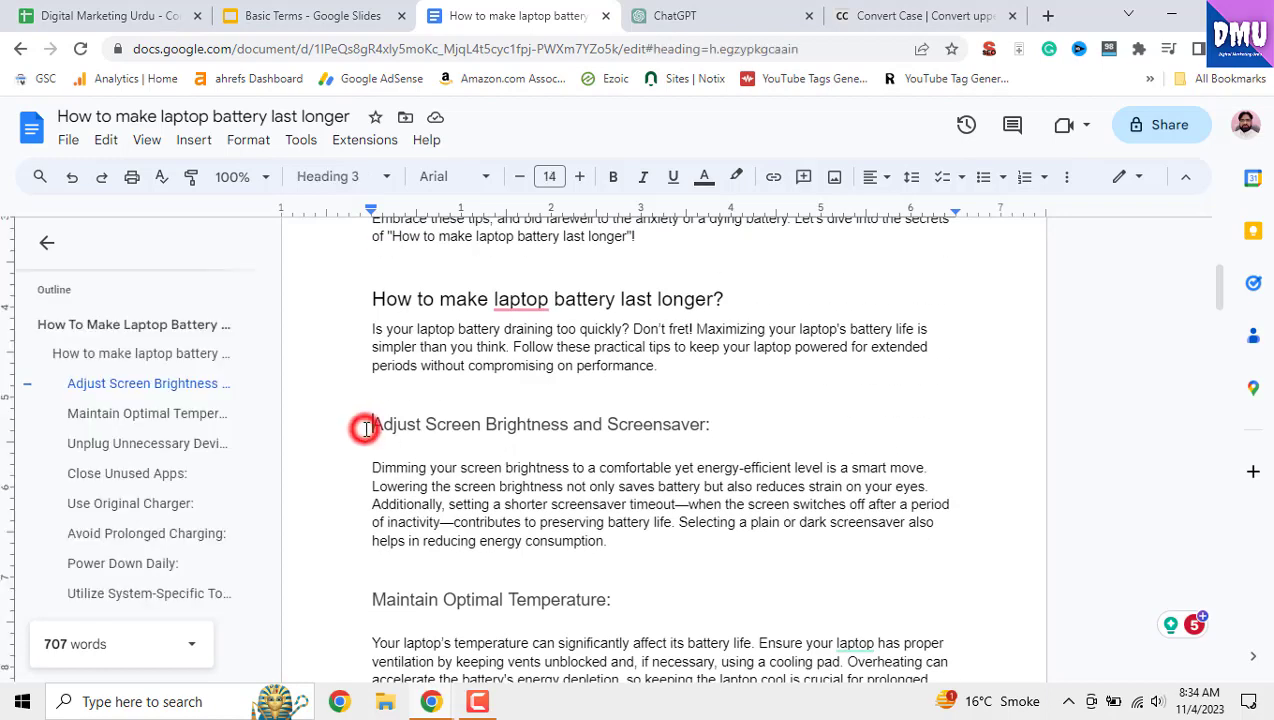
{"action": "left_click", "coordinate": [1022, 182]}
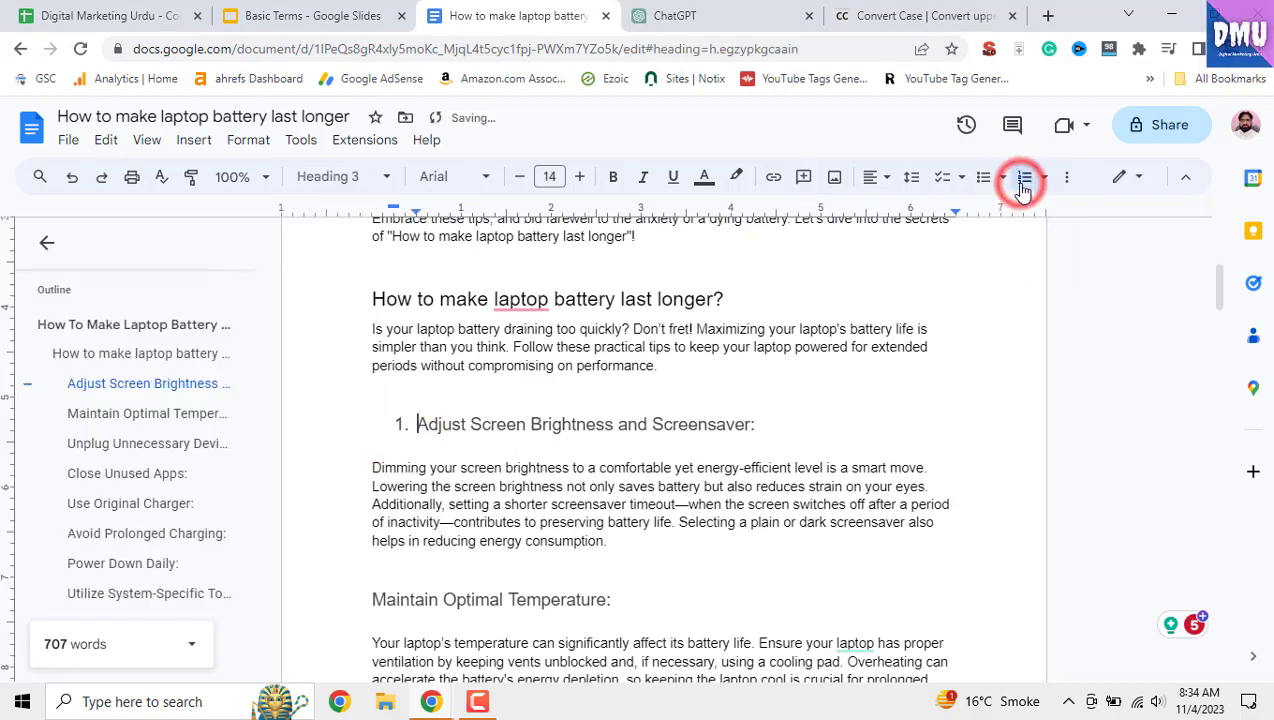
{"action": "left_click", "coordinate": [527, 597]}
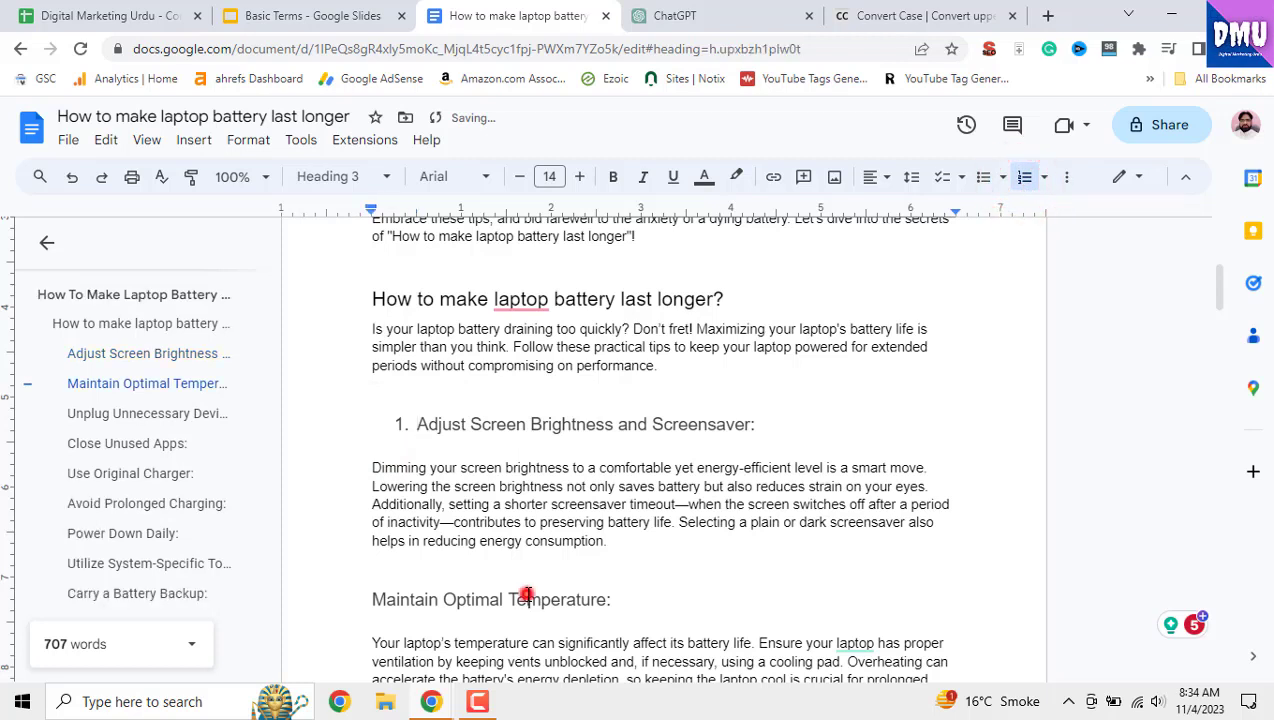
{"action": "left_click", "coordinate": [1025, 182]}
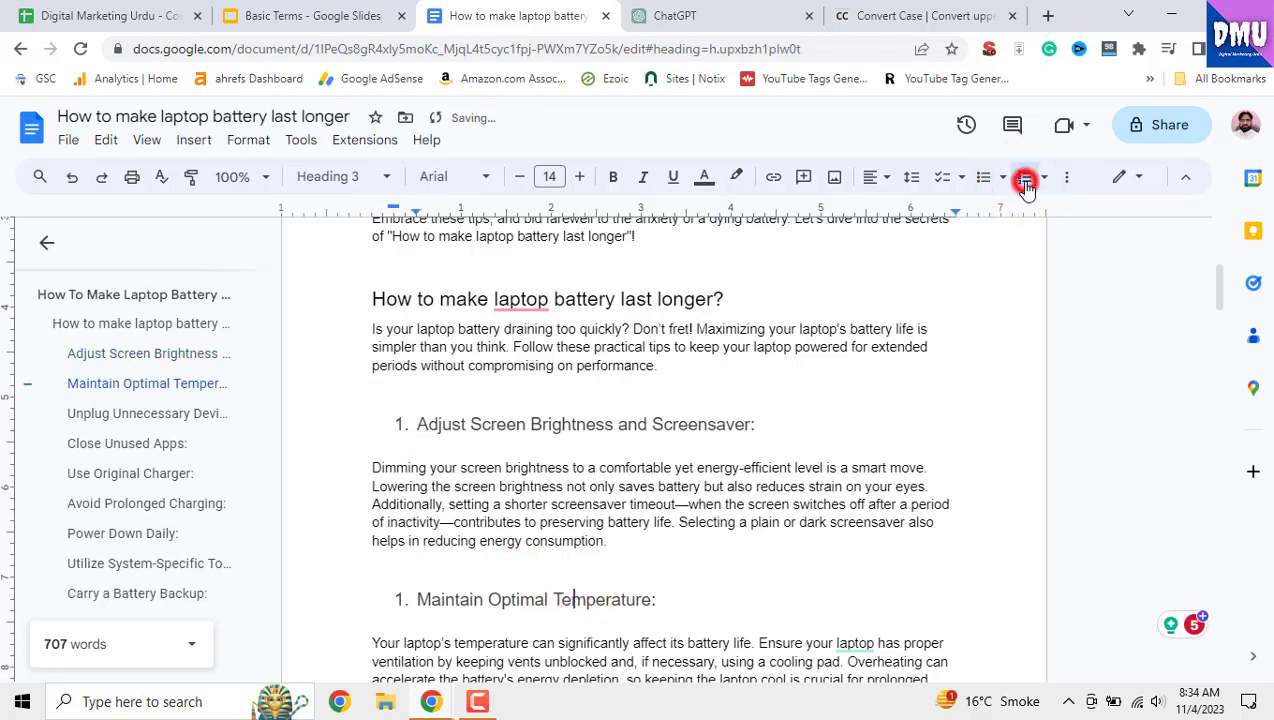
{"action": "left_click", "coordinate": [401, 603]}
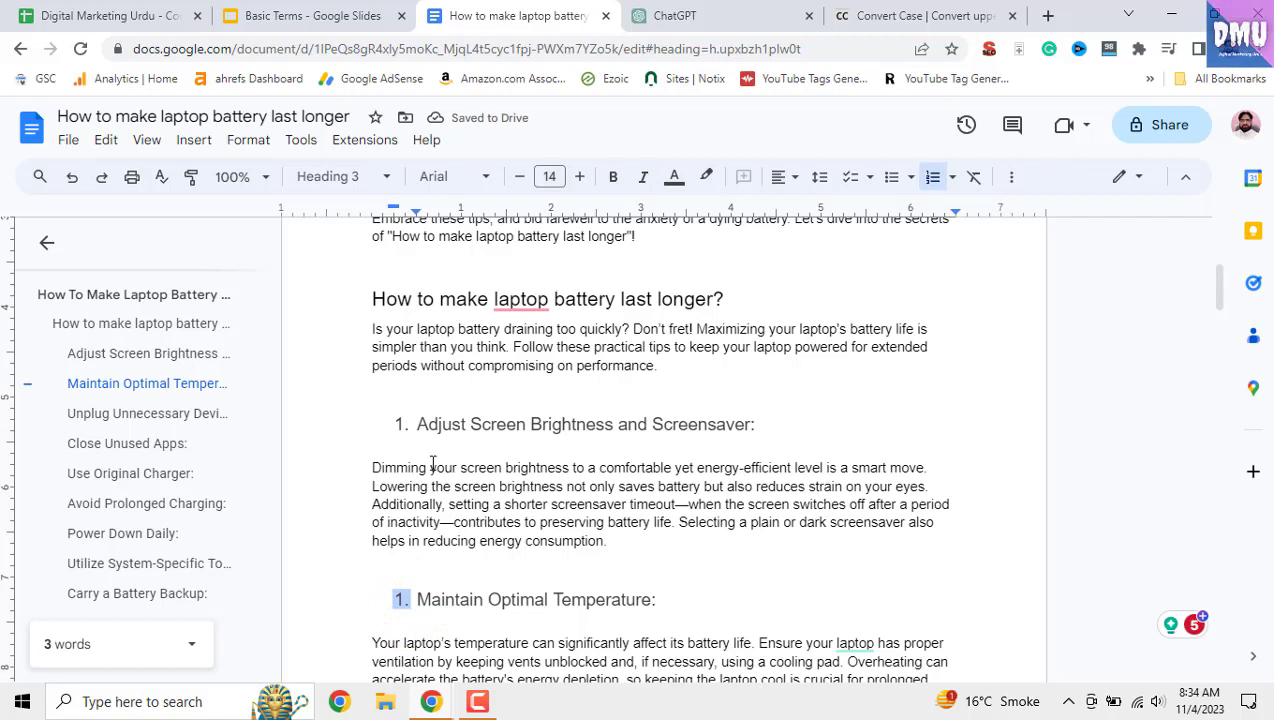
{"action": "key", "text": "ctrl+z"}
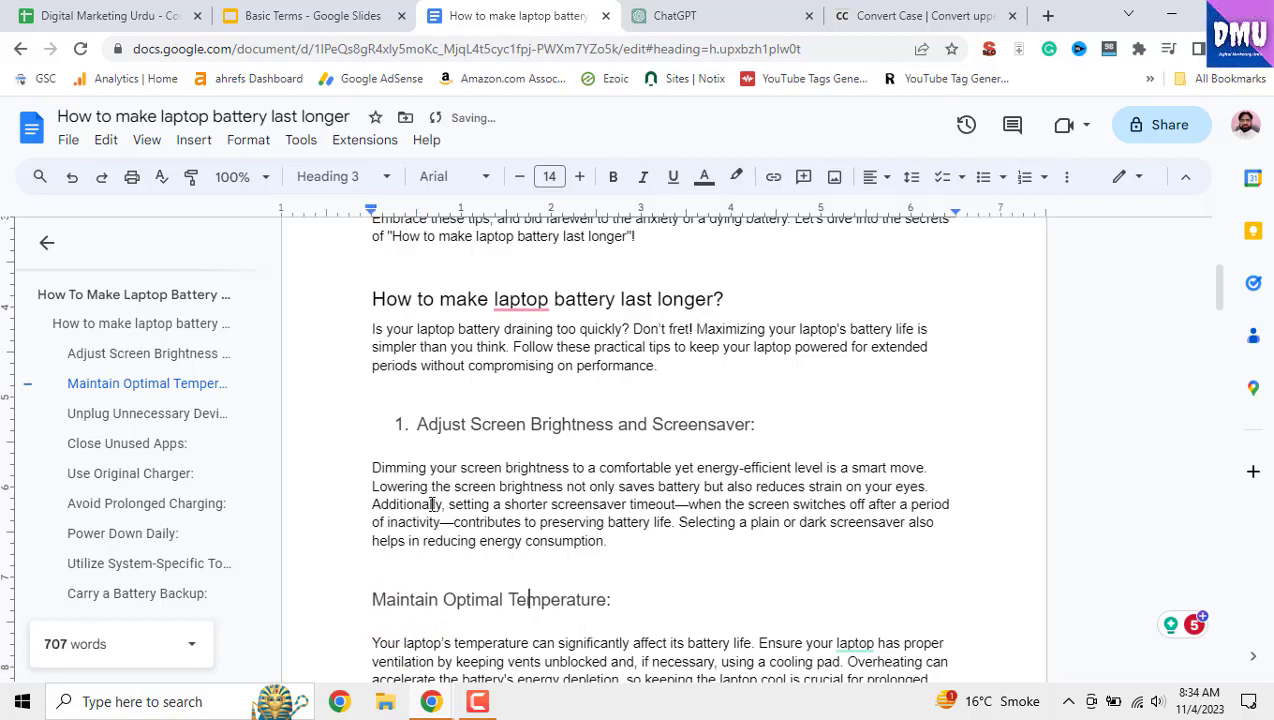
- Replace the automatic numbering on the "Adjust Screen Brightness and Screensaver" heading with a plain-text "1." prefix and remove its indent
{"action": "left_click", "coordinate": [420, 428]}
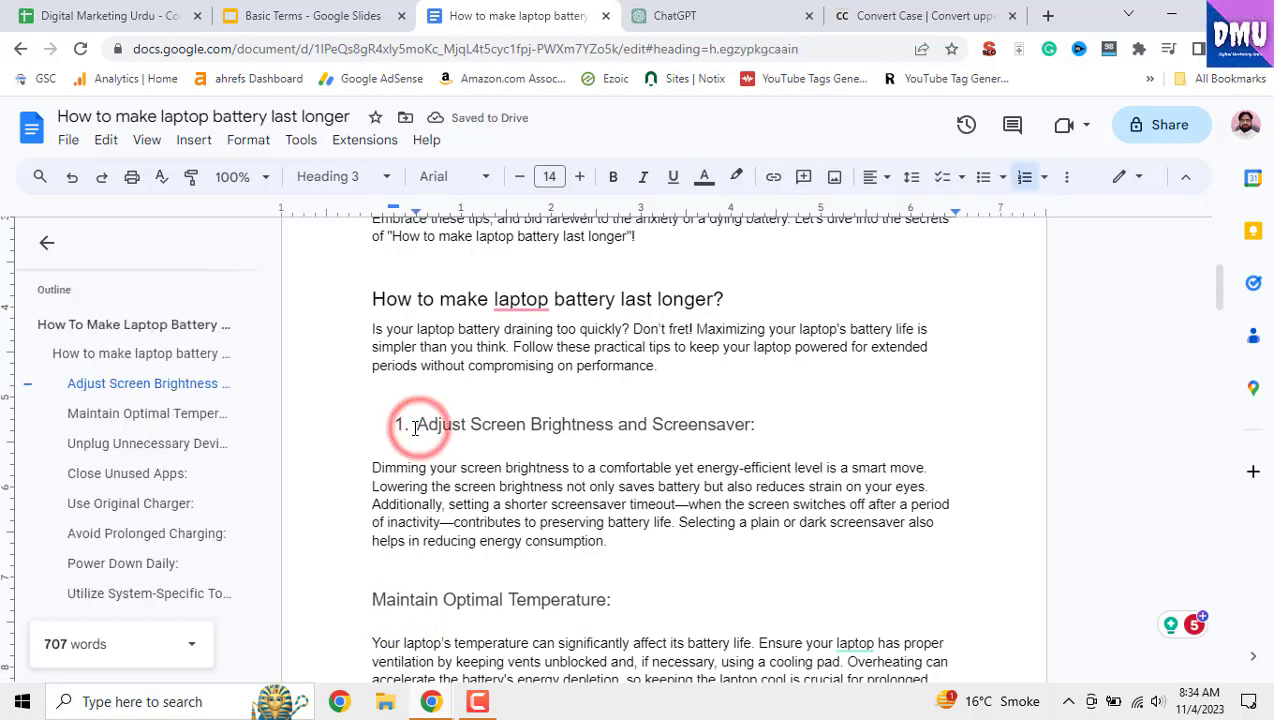
{"action": "key", "text": "BackSpace"}
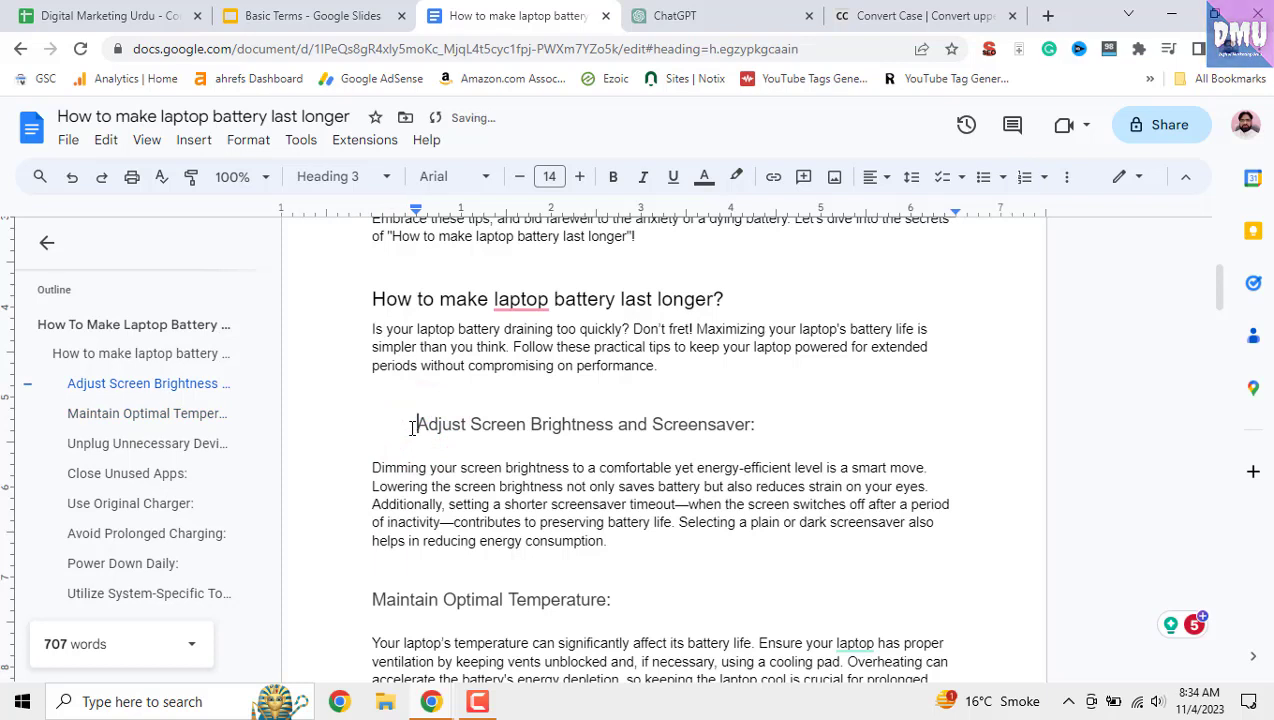
{"action": "key", "text": "ctrl+z"}
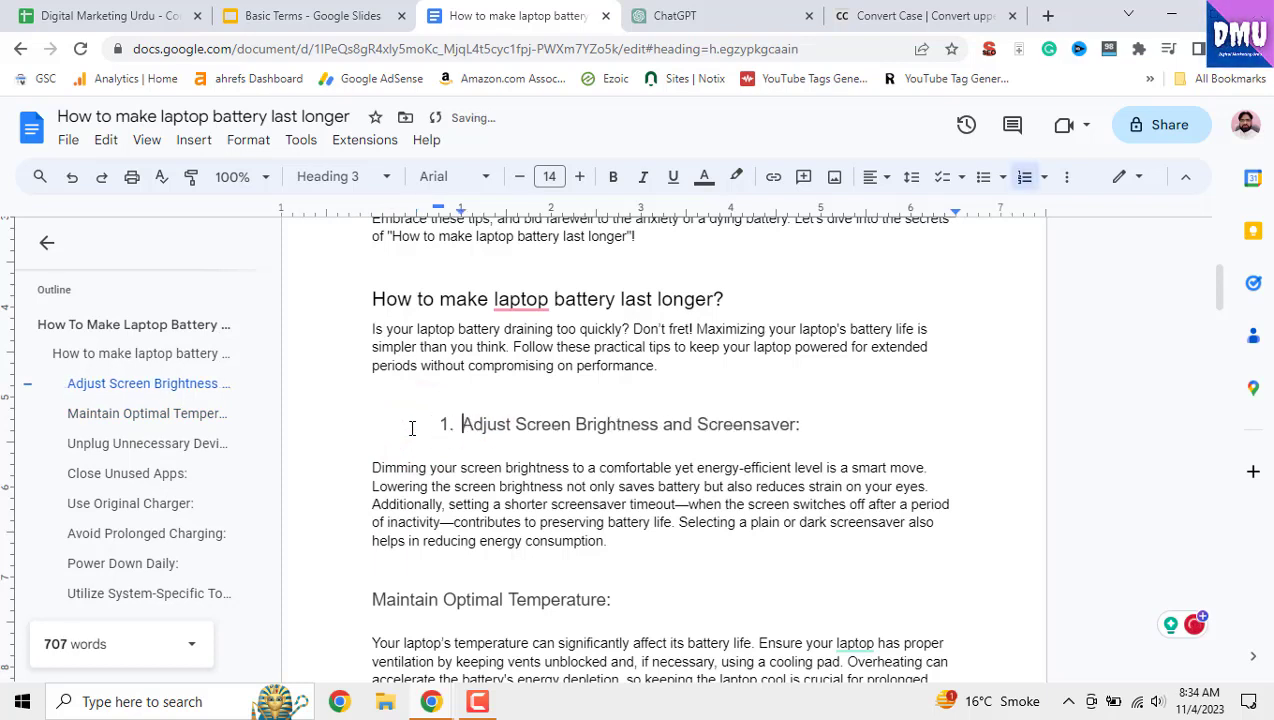
{"action": "key", "text": "ctrl+z"}
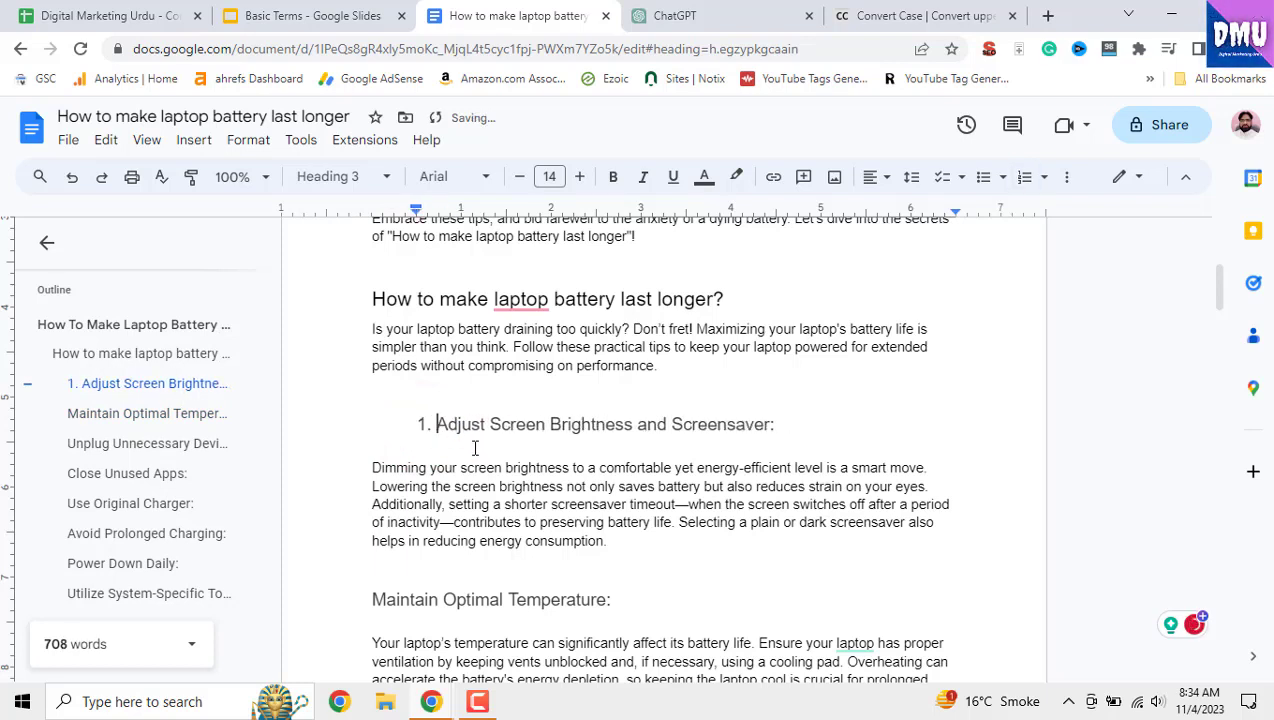
{"action": "key", "text": "BackSpace"}
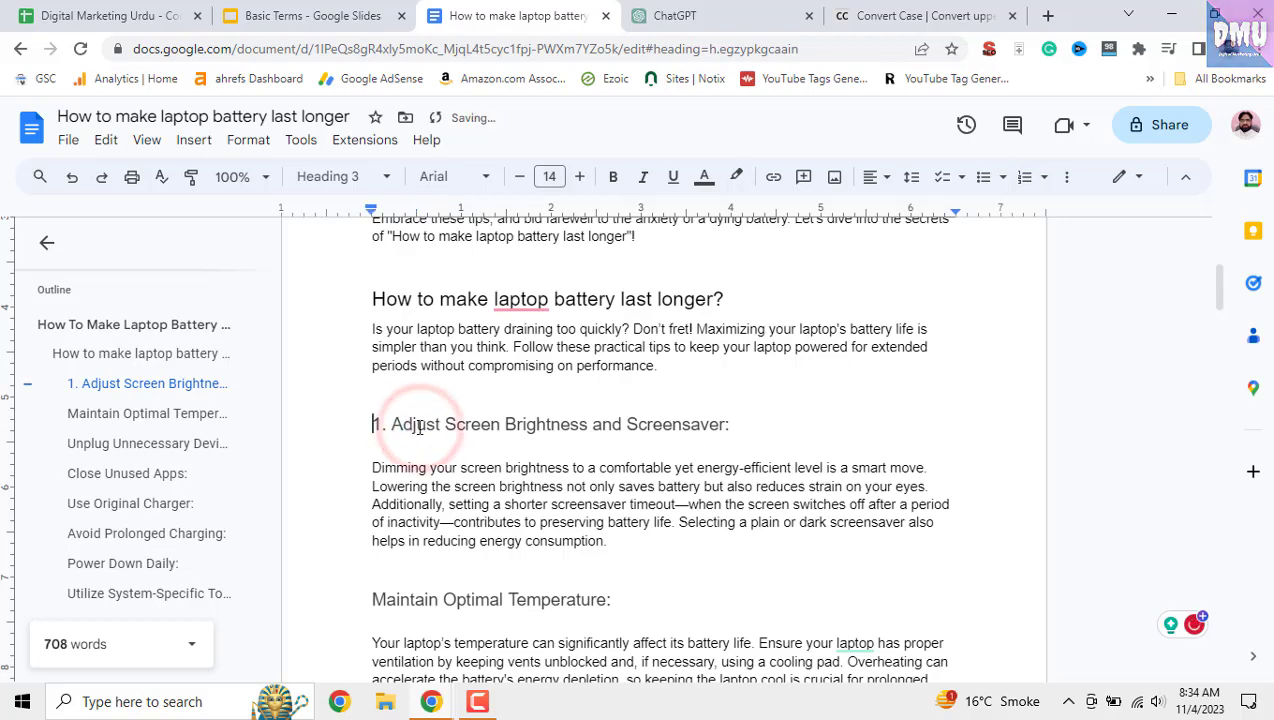
- Add the plain-text number "2." in front of the "Maintain Optimal Temperature" heading
{"action": "scroll", "coordinate": [517, 511], "scroll_direction": "down", "scroll_amount": 1}
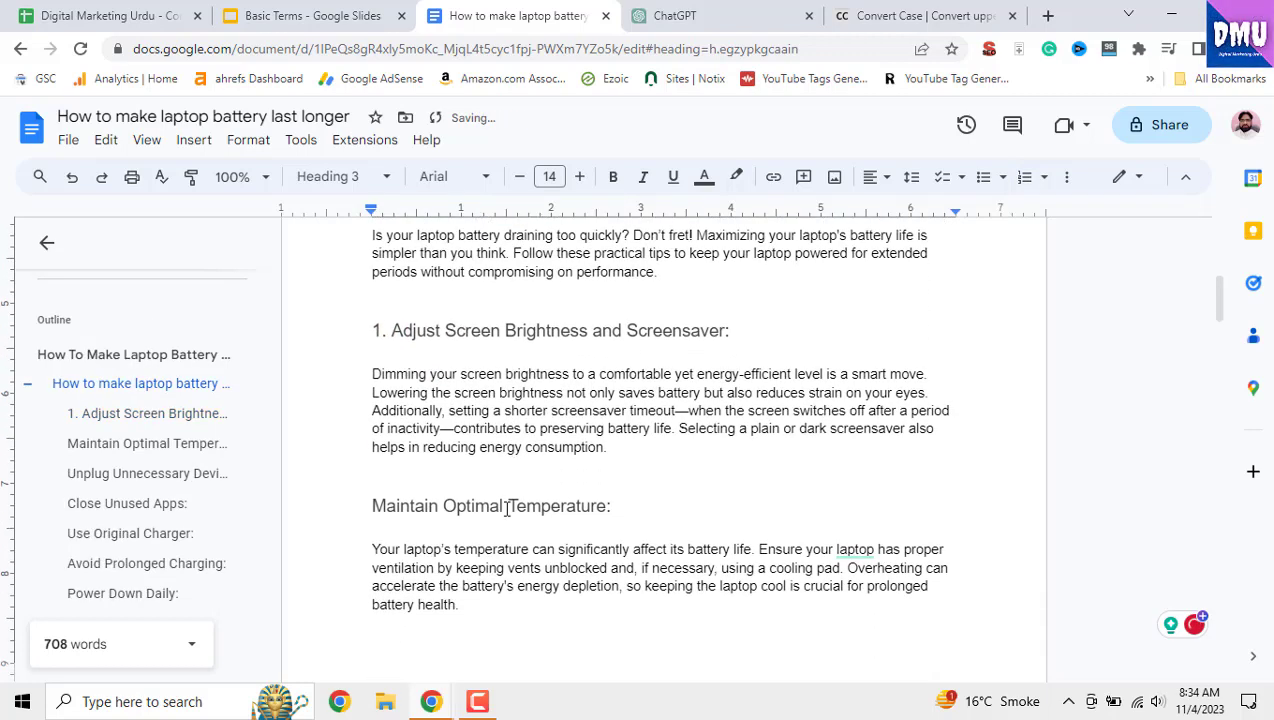
{"action": "left_click", "coordinate": [370, 508]}
{"action": "type", "text": "2"}
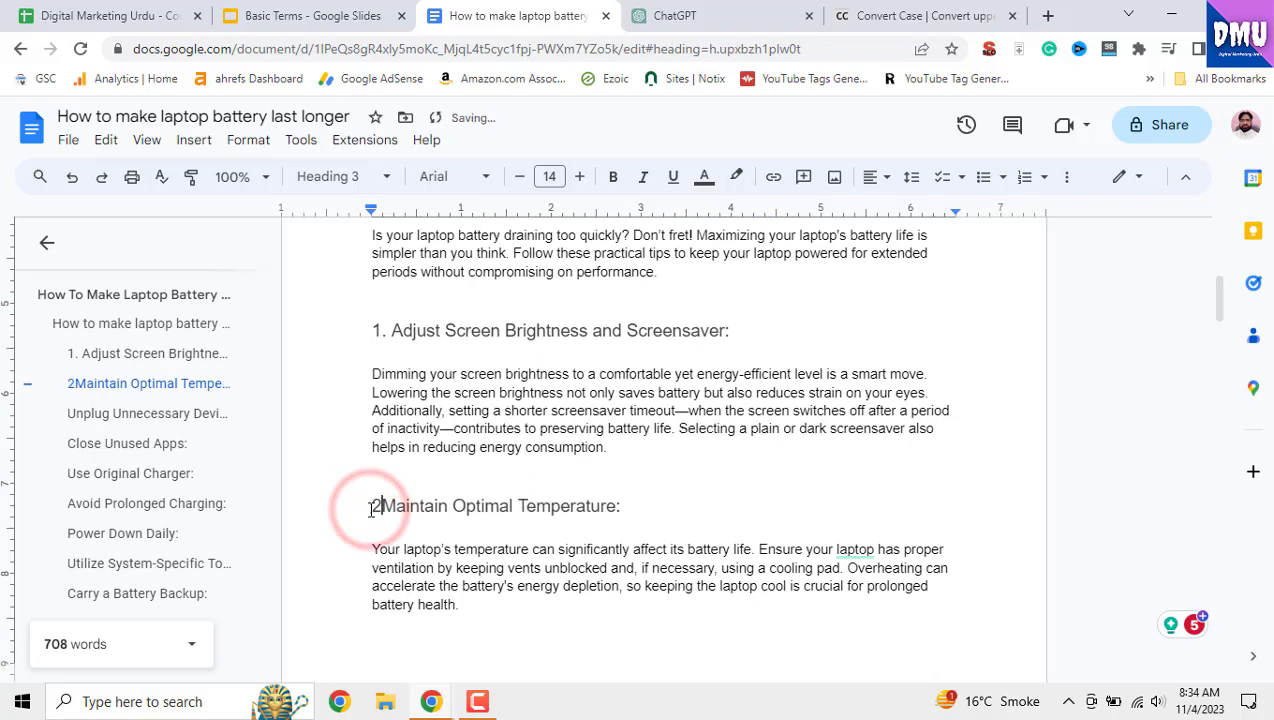
{"action": "type", "text": "."}
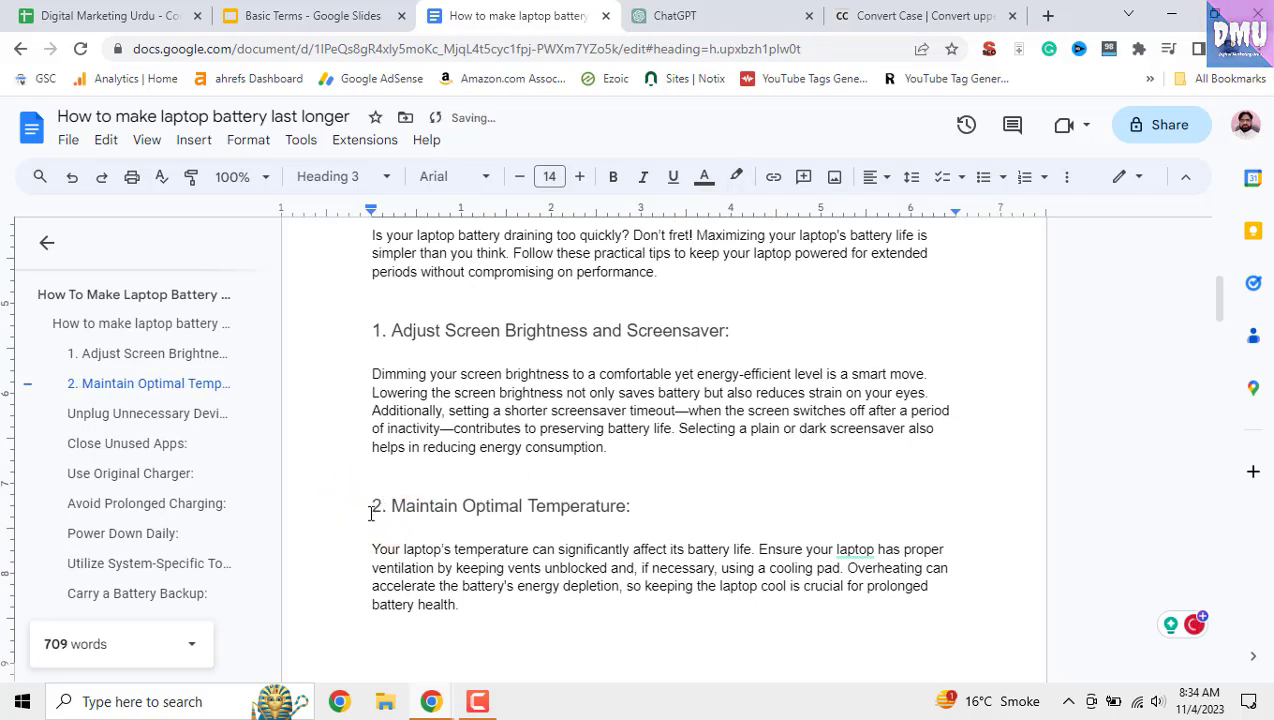
- Number the "Unplug Unnecessary Devices" heading as "3." and the "Close Unused Apps" heading as "4."
{"action": "scroll", "coordinate": [370, 513], "scroll_direction": "down", "scroll_amount": 4}
{"action": "left_click", "coordinate": [372, 492]}
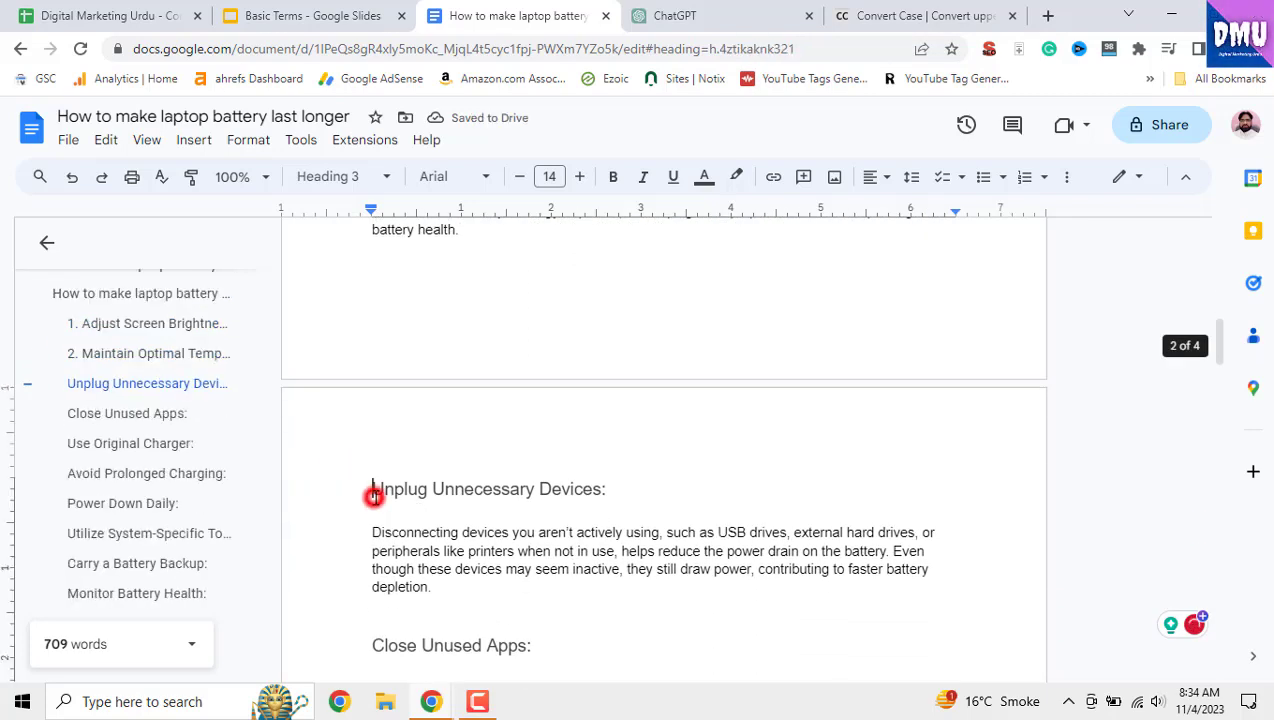
{"action": "type", "text": "3."}
{"action": "scroll", "coordinate": [378, 482], "scroll_direction": "down", "scroll_amount": 2}
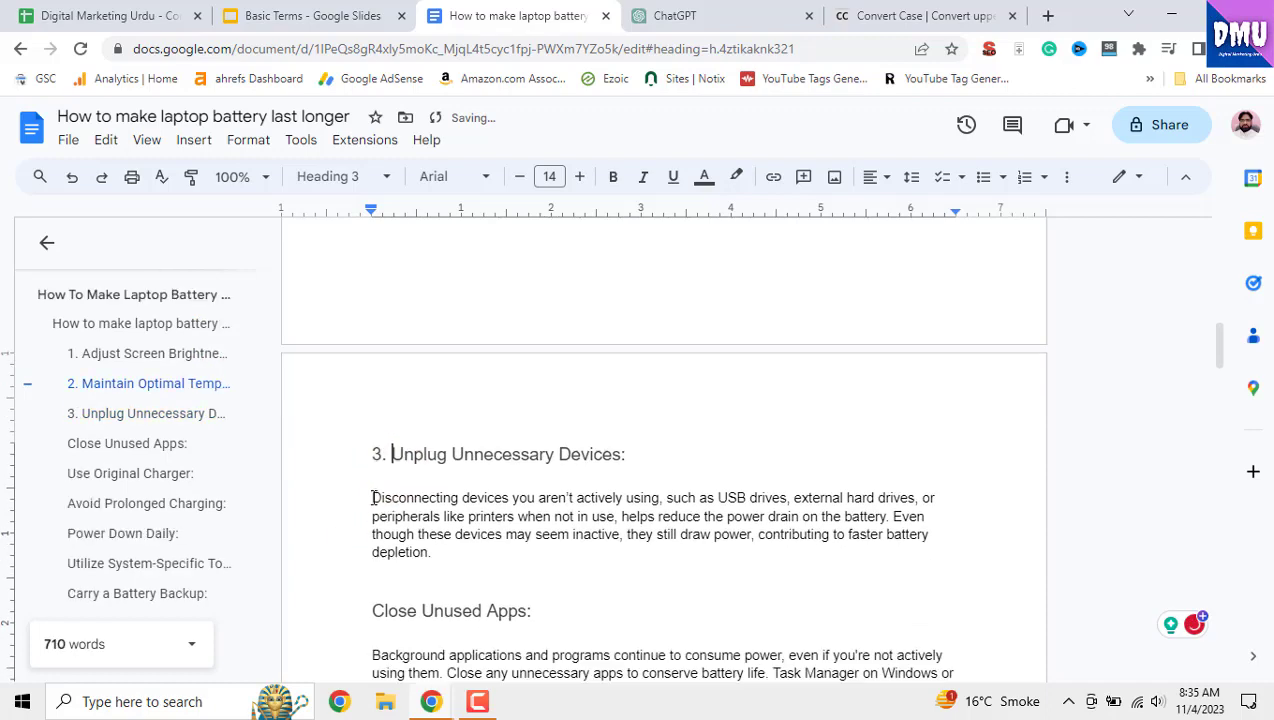
{"action": "left_click", "coordinate": [374, 463]}
{"action": "type", "text": "4."}
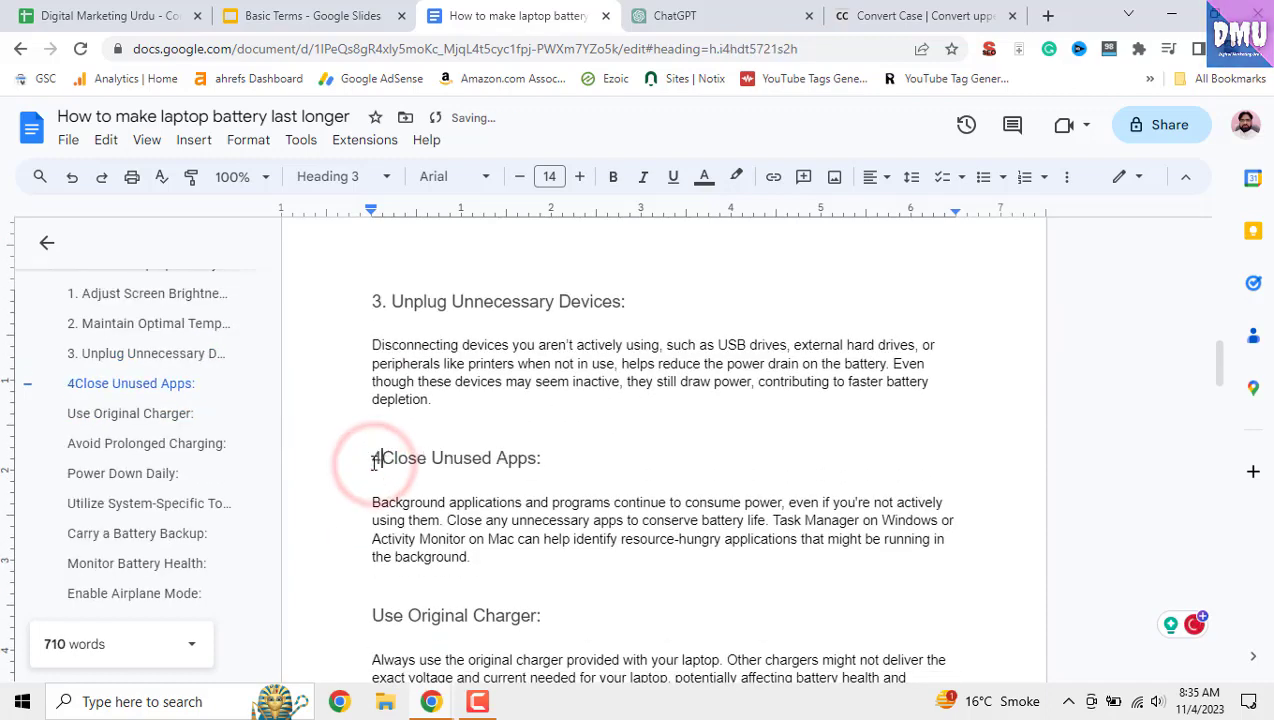
- Number the "Use Original Charger" heading as "5." and the "Avoid Prolonged Charging" heading as "6."
{"action": "left_click", "coordinate": [375, 614]}
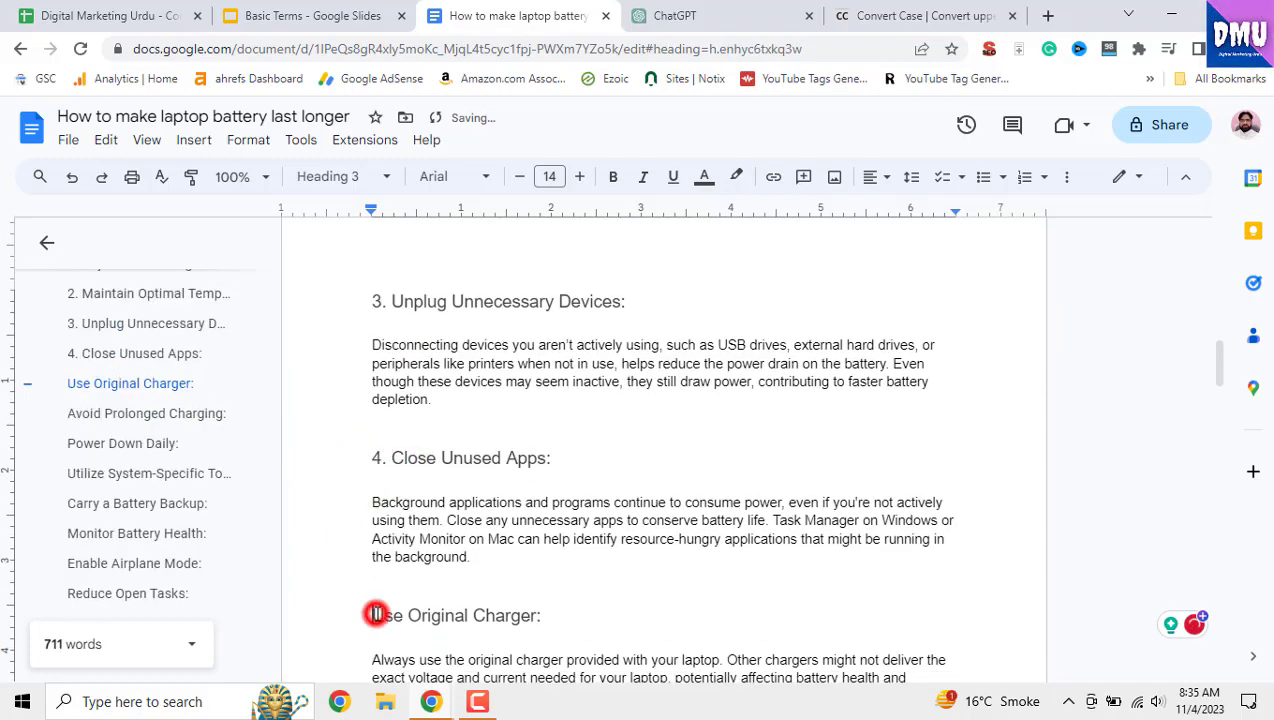
{"action": "type", "text": "5"}
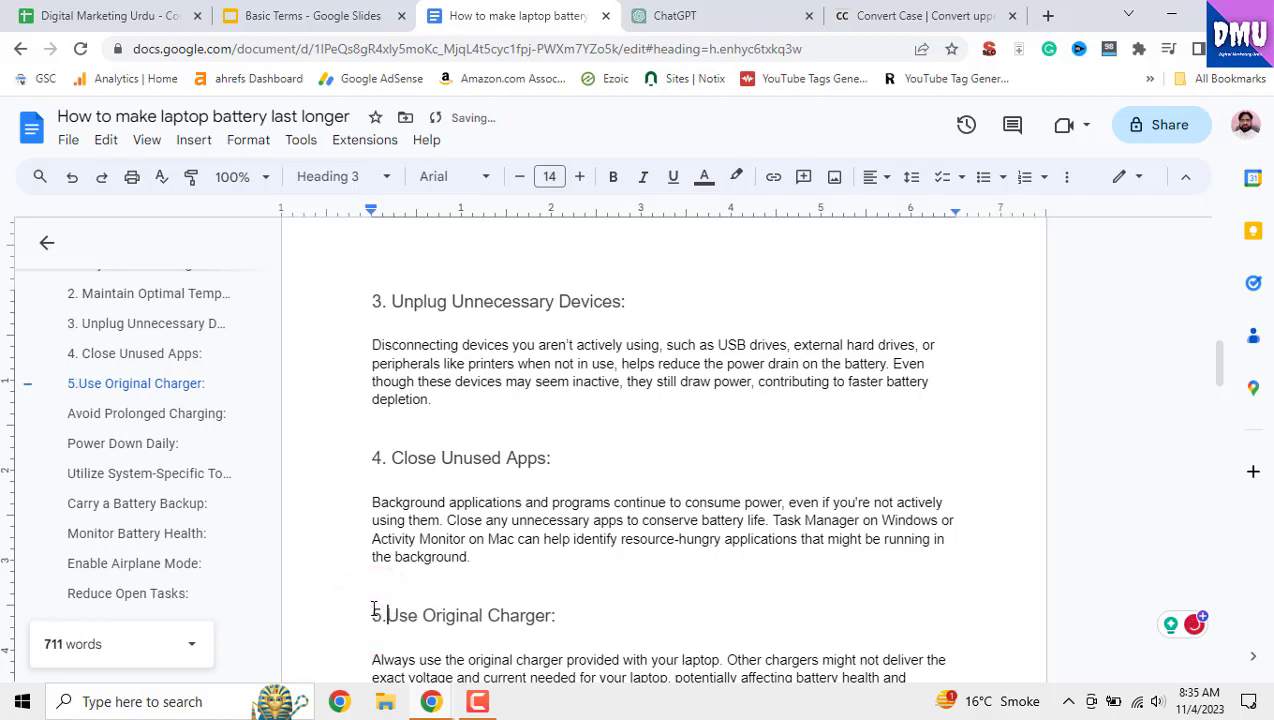
{"action": "type", "text": "."}
{"action": "scroll", "coordinate": [461, 578], "scroll_direction": "down", "scroll_amount": 4}
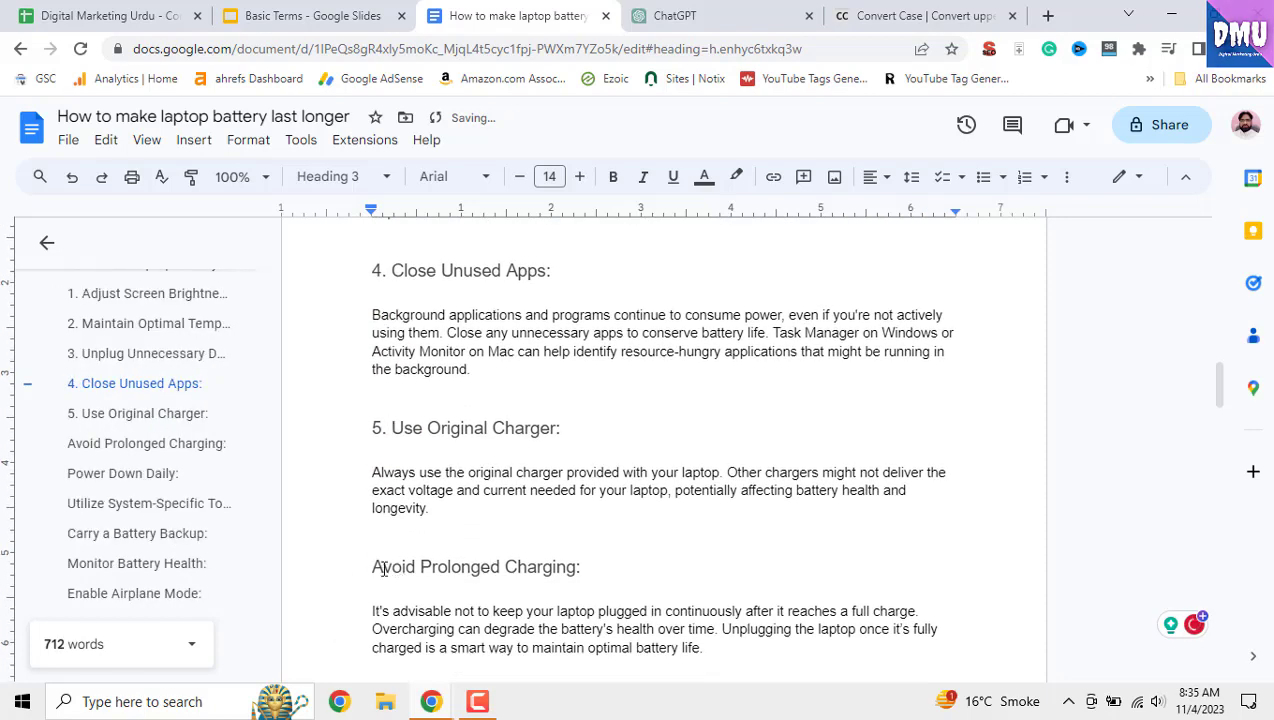
{"action": "left_click", "coordinate": [372, 566]}
{"action": "type", "text": "6."}
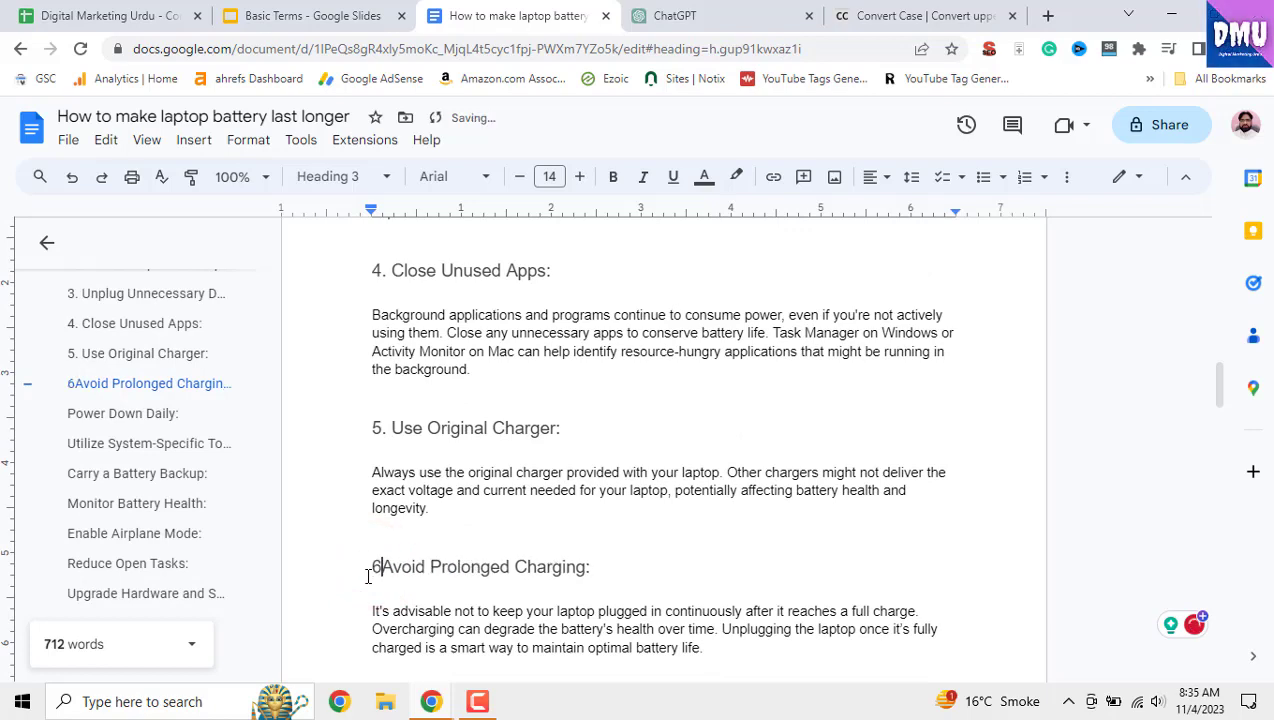
- Insert "7." at the start of the body paragraph beneath the "Power Down Daily" heading
{"action": "scroll", "coordinate": [380, 585], "scroll_direction": "down", "scroll_amount": 4}
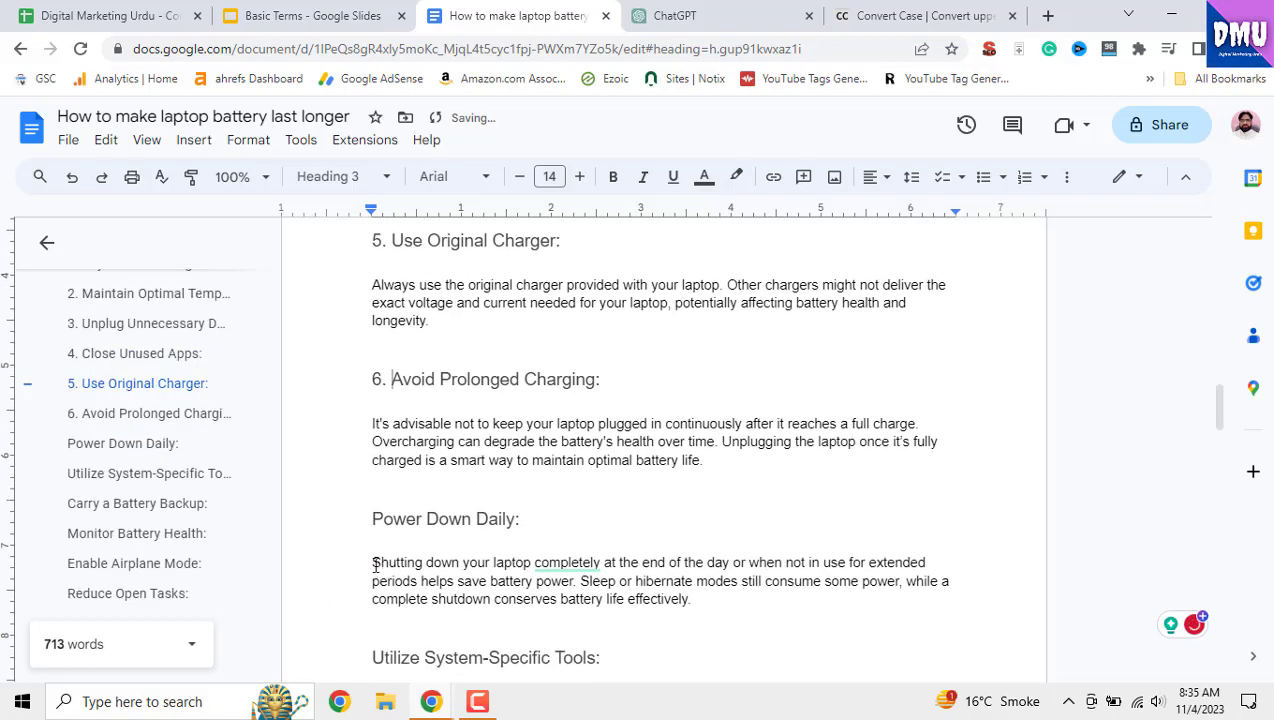
{"action": "left_click", "coordinate": [375, 566]}
{"action": "type", "text": "7"}
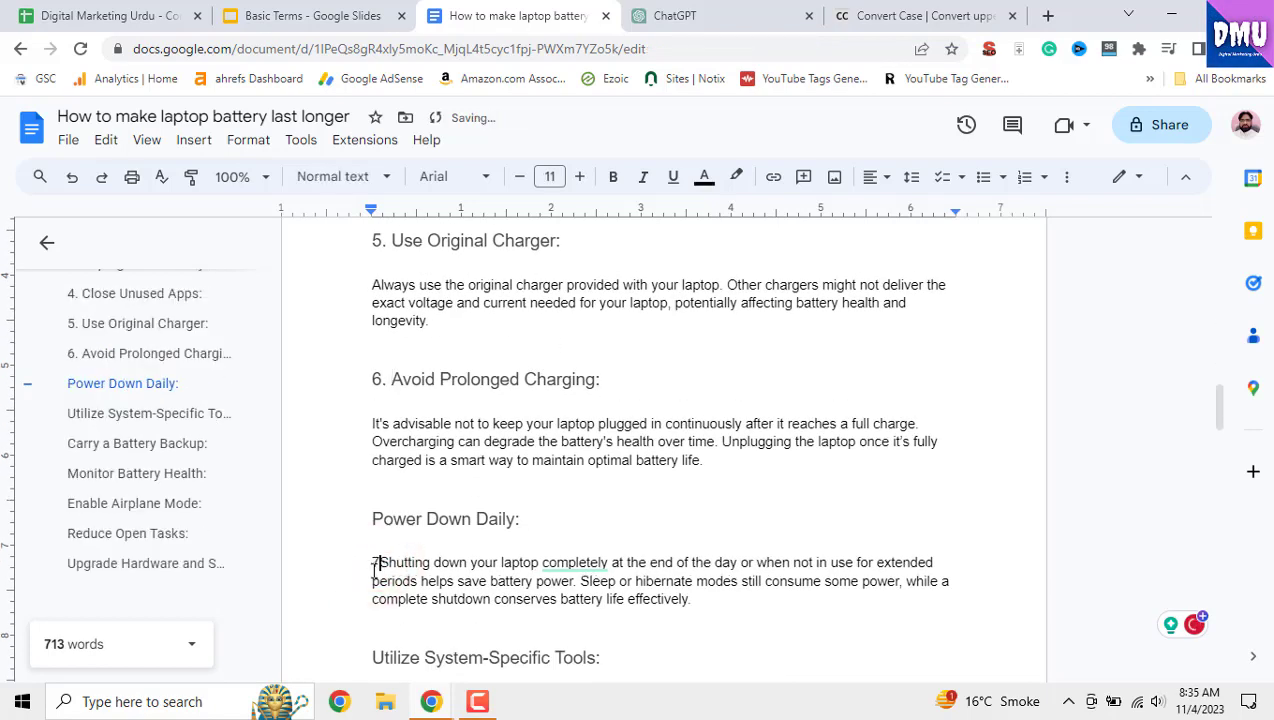
{"action": "type", "text": "."}
{"action": "scroll", "coordinate": [430, 558], "scroll_direction": "down", "scroll_amount": 4}
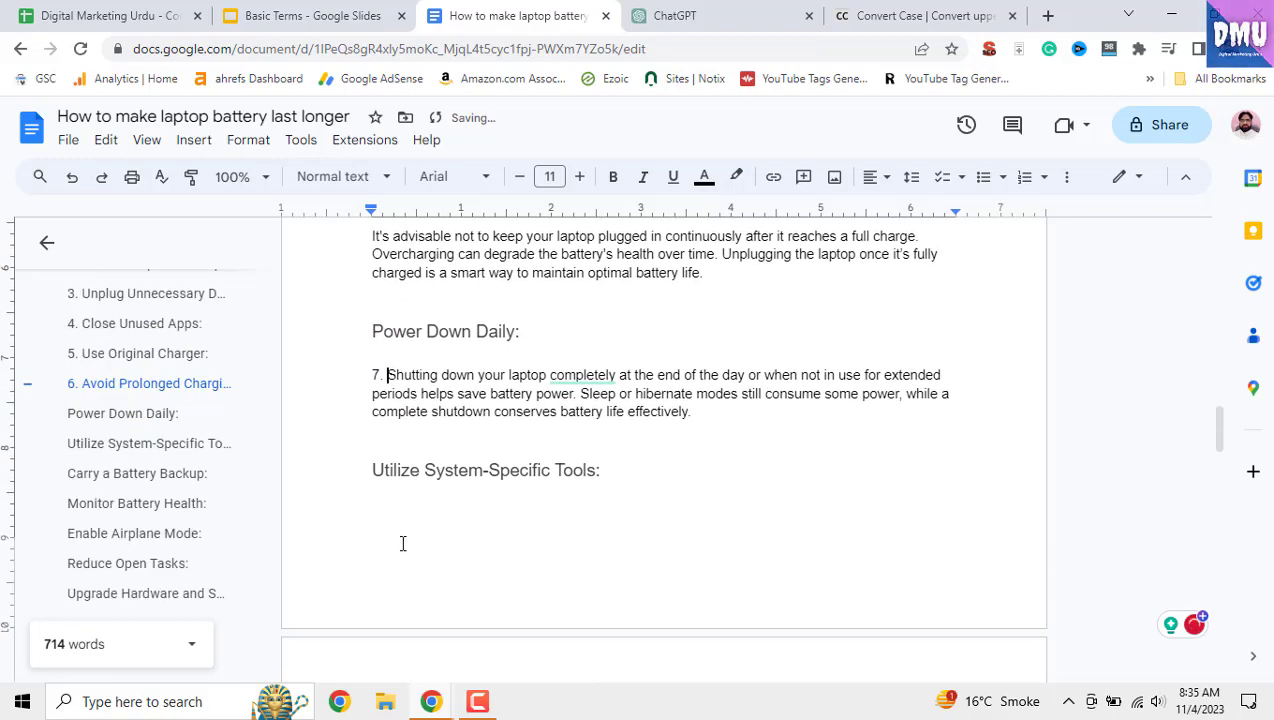
- Number the "Utilize System-Specific Tools" heading as "8." and the "Carry a Battery Backup" heading as "9."
{"action": "left_click", "coordinate": [370, 468]}
{"action": "type", "text": "8."}
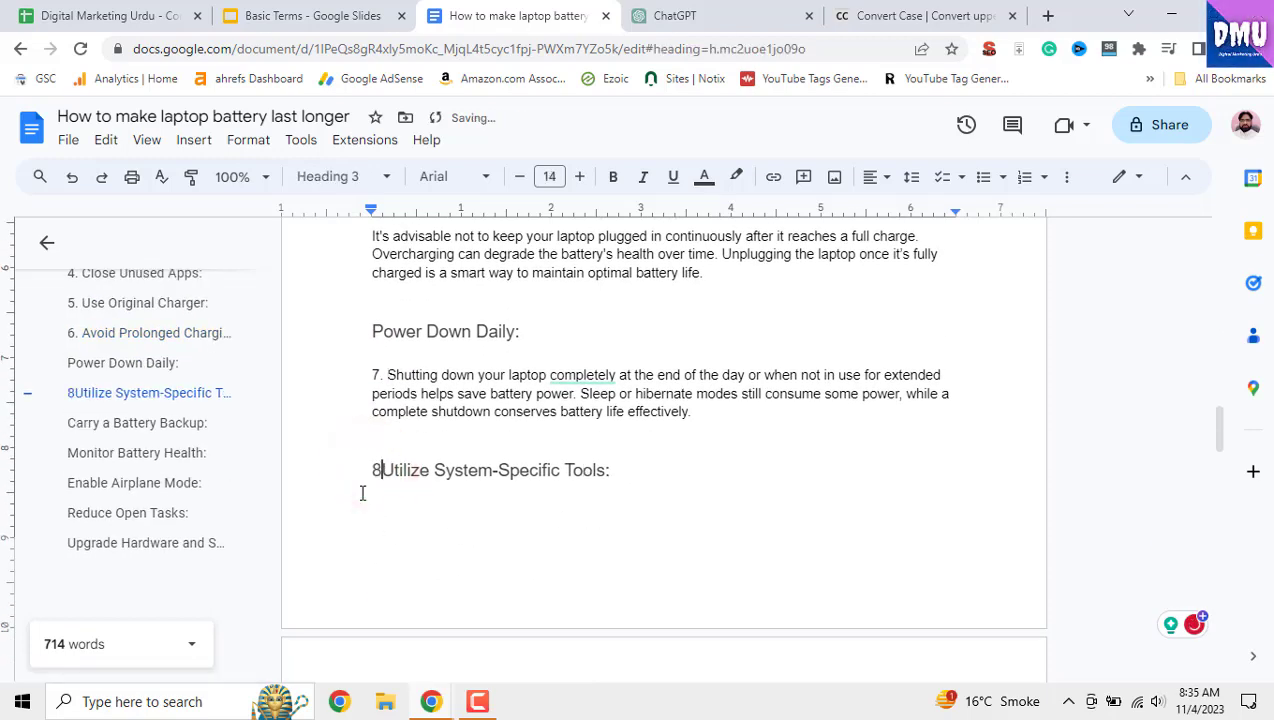
{"action": "scroll", "coordinate": [390, 548], "scroll_direction": "down", "scroll_amount": 8}
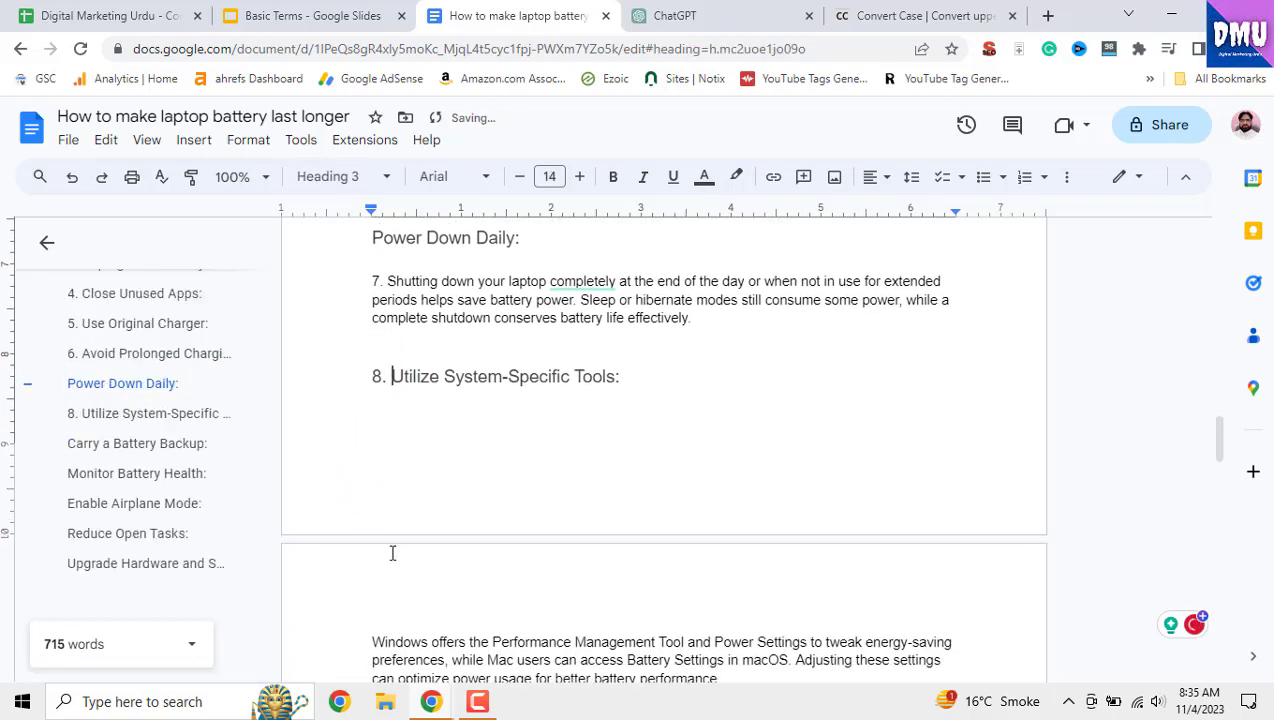
{"action": "left_click", "coordinate": [366, 456]}
{"action": "scroll", "coordinate": [368, 460], "scroll_direction": "up", "scroll_amount": 7}
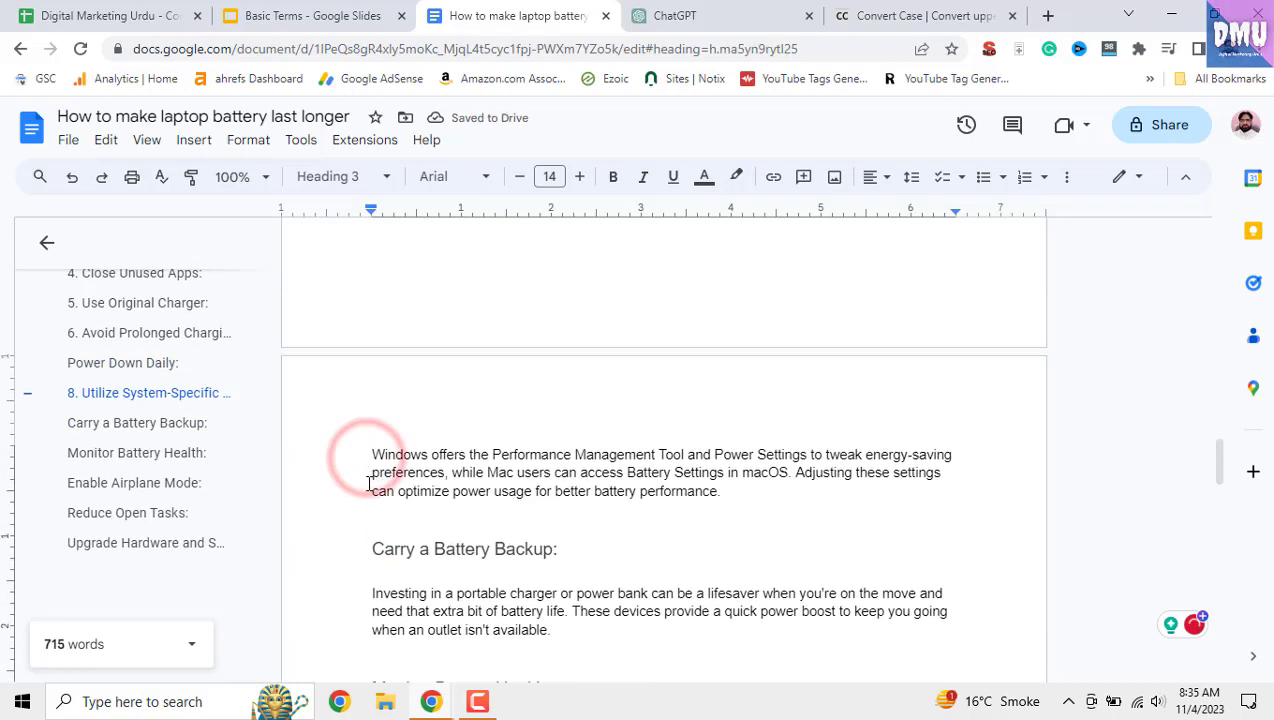
{"action": "scroll", "coordinate": [370, 483], "scroll_direction": "down", "scroll_amount": 4}
{"action": "type", "text": "9."}
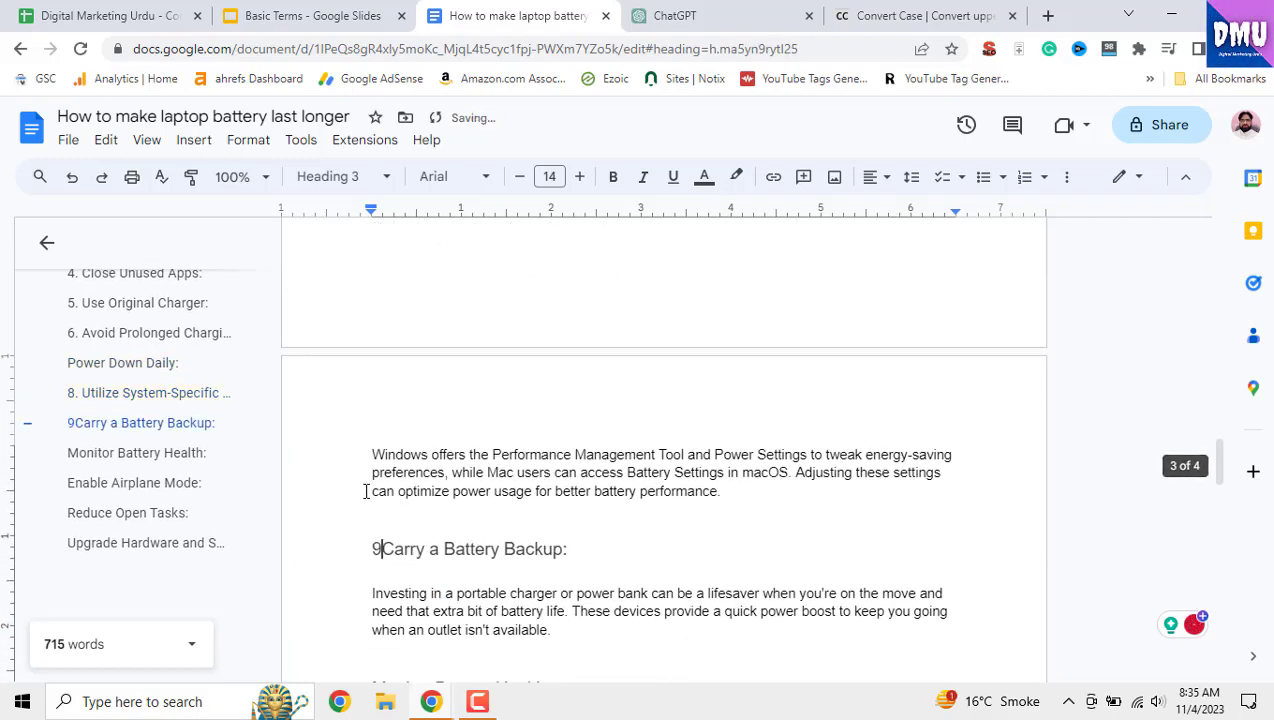
- Number the "Monitor Battery Health" heading as "10." and the "Enable Airplane Mode" heading as "11."
{"action": "scroll", "coordinate": [385, 500], "scroll_direction": "down", "scroll_amount": 3}
{"action": "scroll", "coordinate": [385, 500], "scroll_direction": "down", "scroll_amount": 1}
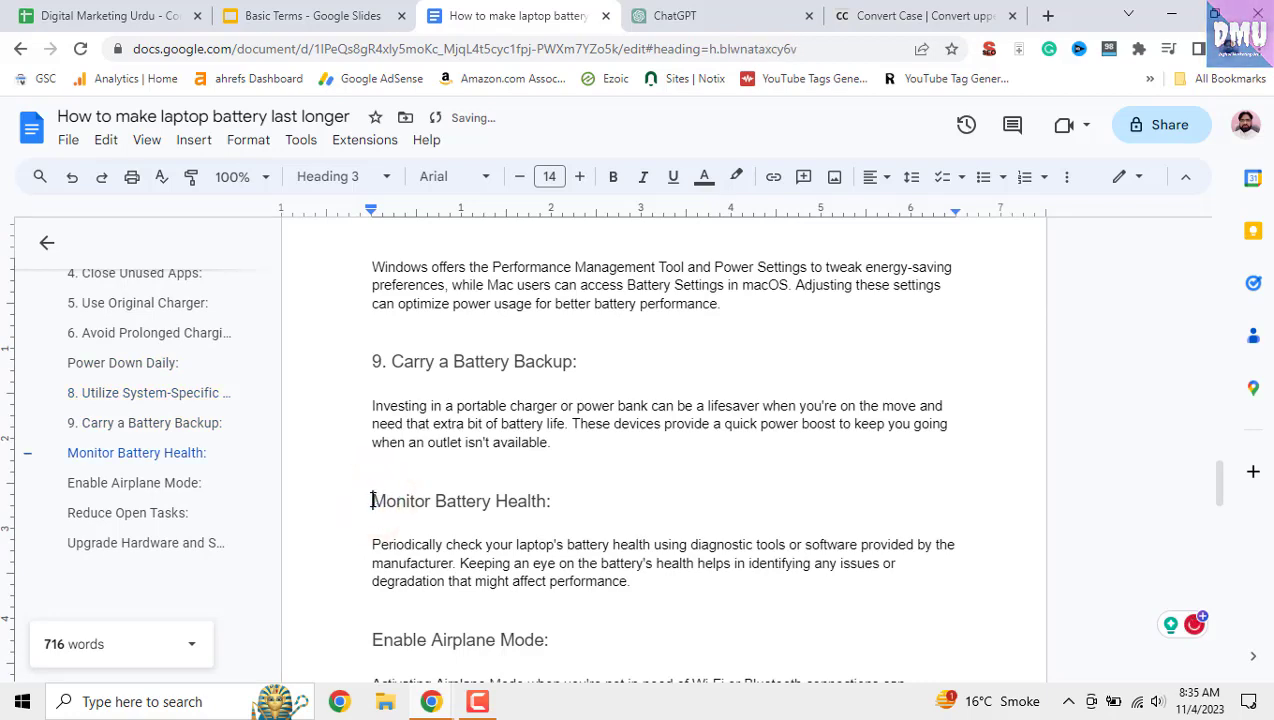
{"action": "type", "text": "10."}
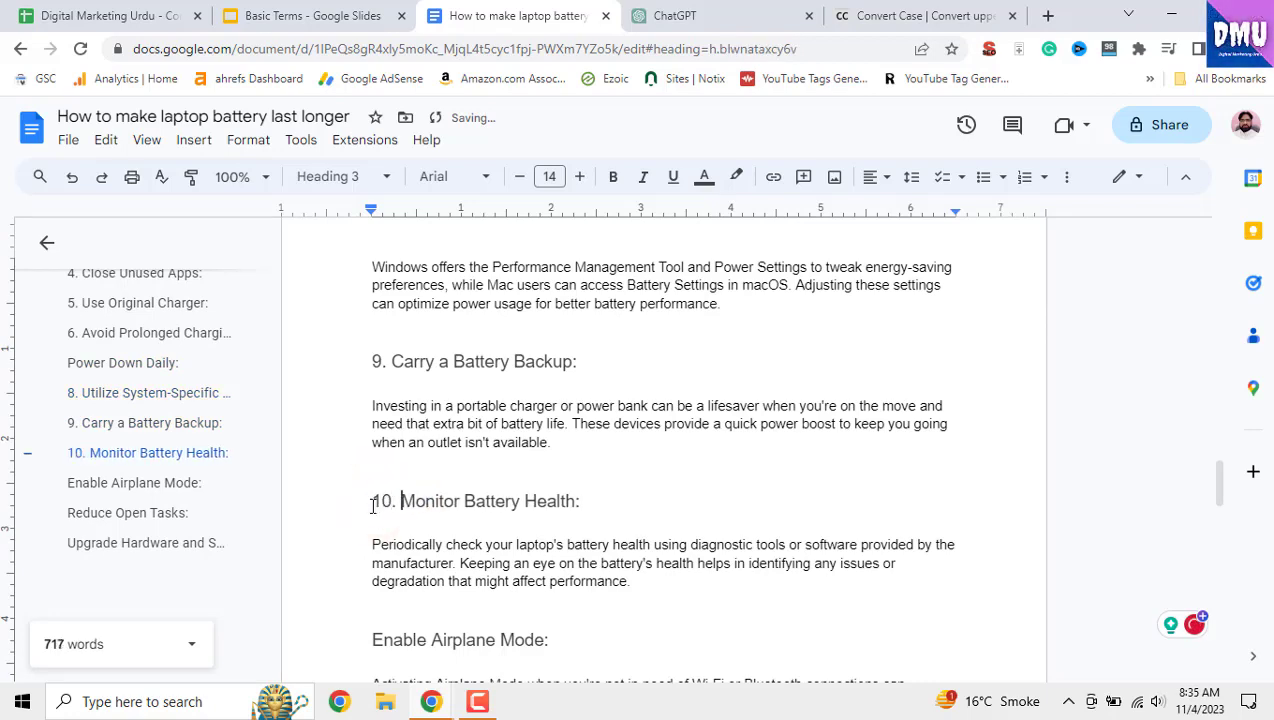
{"action": "scroll", "coordinate": [376, 505], "scroll_direction": "up", "scroll_amount": 5}
{"action": "scroll", "coordinate": [377, 512], "scroll_direction": "down", "scroll_amount": 8}
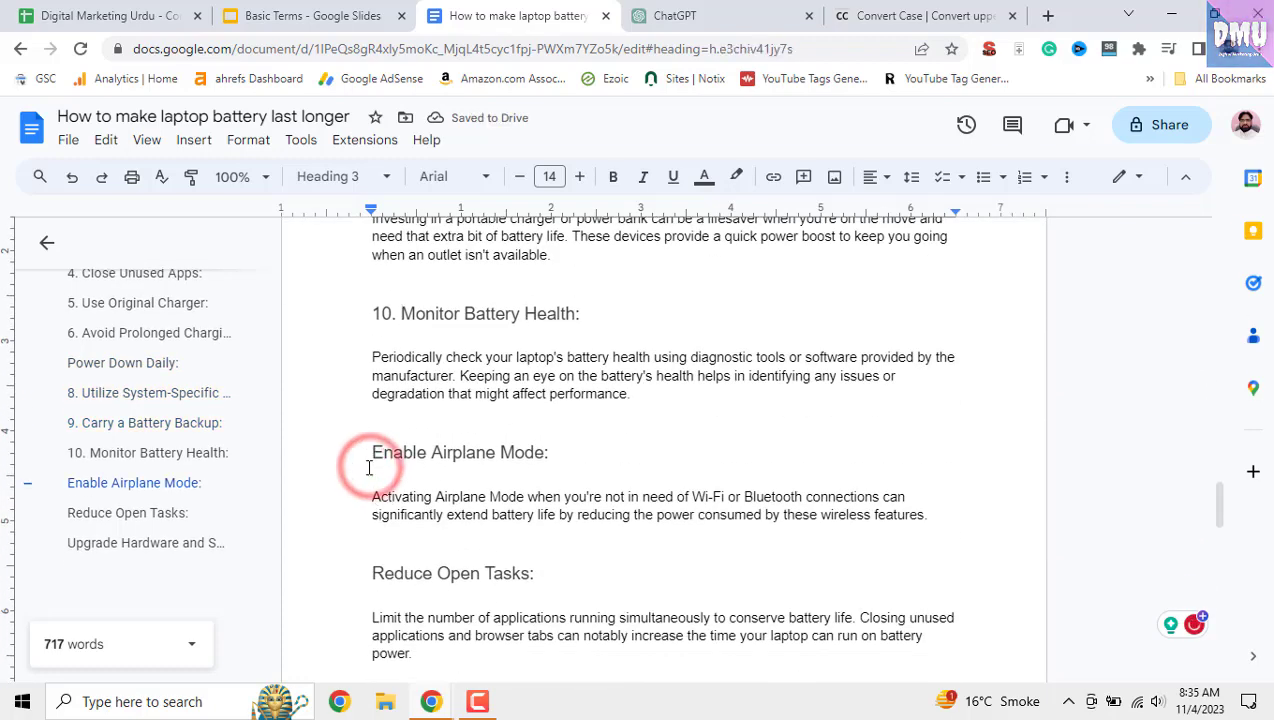
{"action": "type", "text": "11. "}
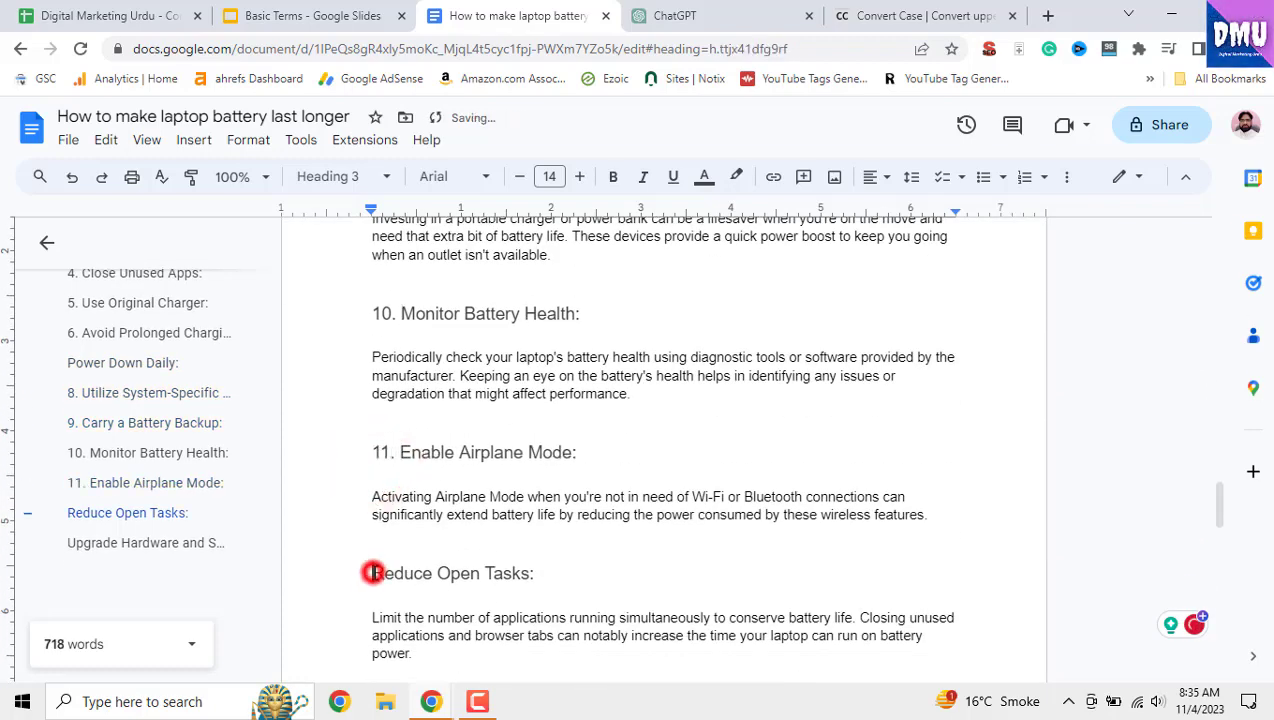
- Number the "Reduce Open Tasks" heading as "12." and the "Upgrade Hardware and Software" heading as "13."
{"action": "type", "text": "12."}
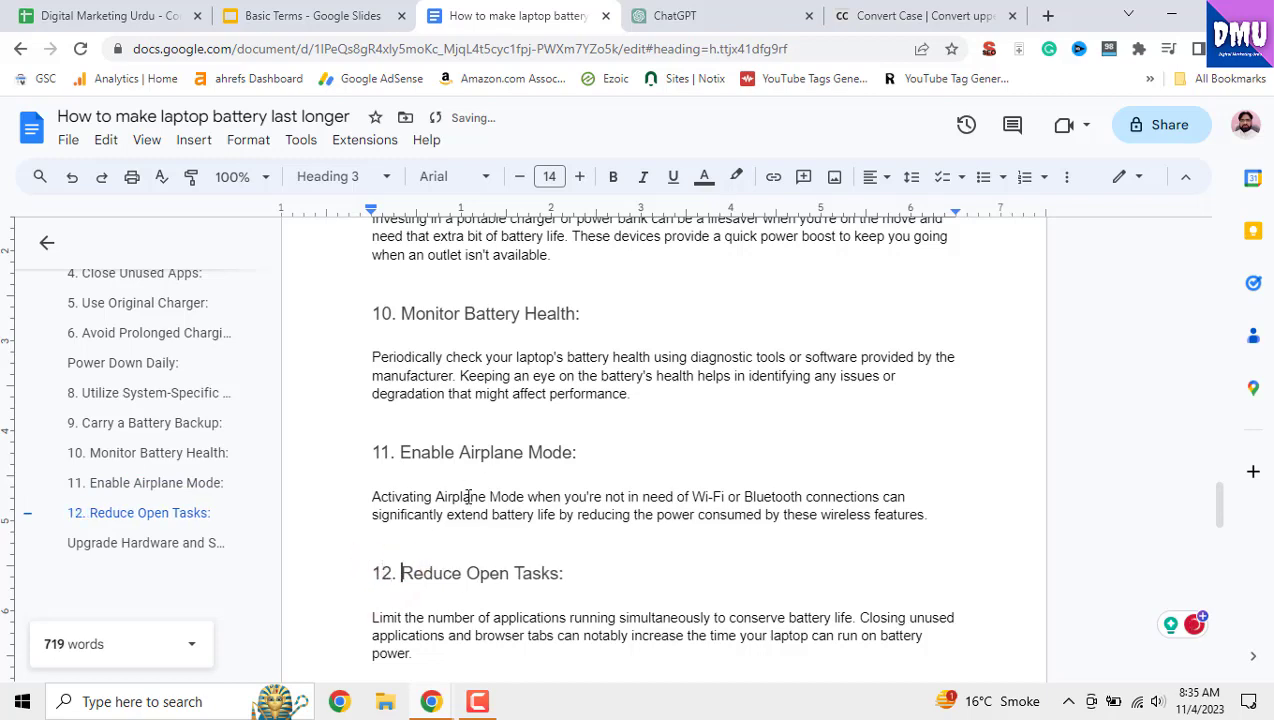
{"action": "scroll", "coordinate": [460, 505], "scroll_direction": "down", "scroll_amount": 2}
{"action": "left_click", "coordinate": [372, 526]}
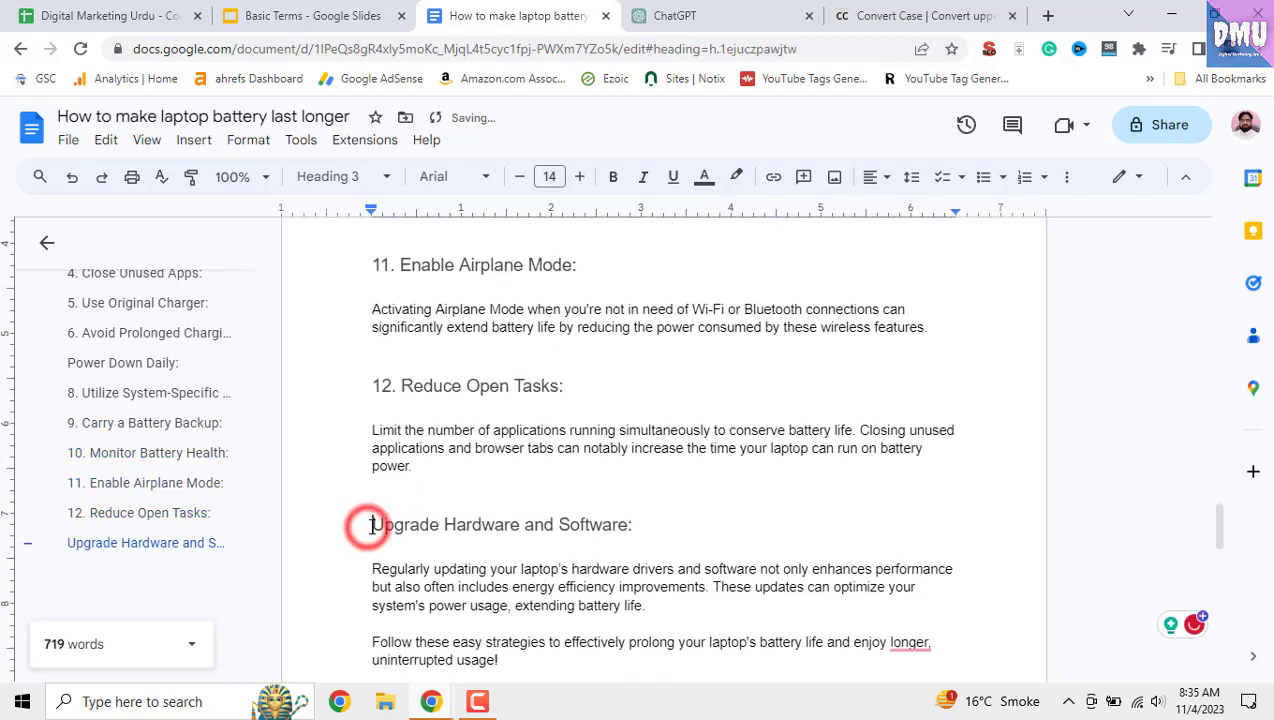
{"action": "type", "text": "13."}
{"action": "scroll", "coordinate": [430, 510], "scroll_direction": "down", "scroll_amount": 2}
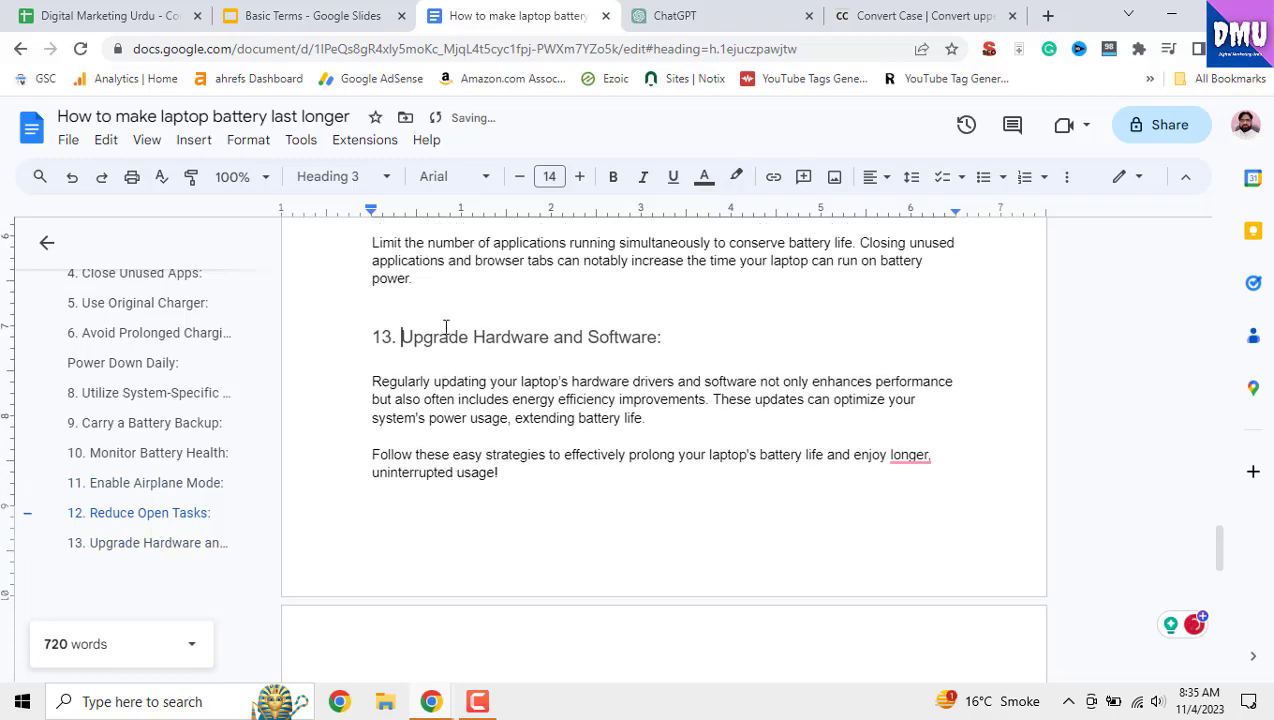
- Copy the "write a guide about" prompt with sub topics from the Basic Terms slides and paste it into a new ChatGPT message
{"action": "left_click", "coordinate": [354, 28]}
{"action": "right_click", "coordinate": [588, 384]}
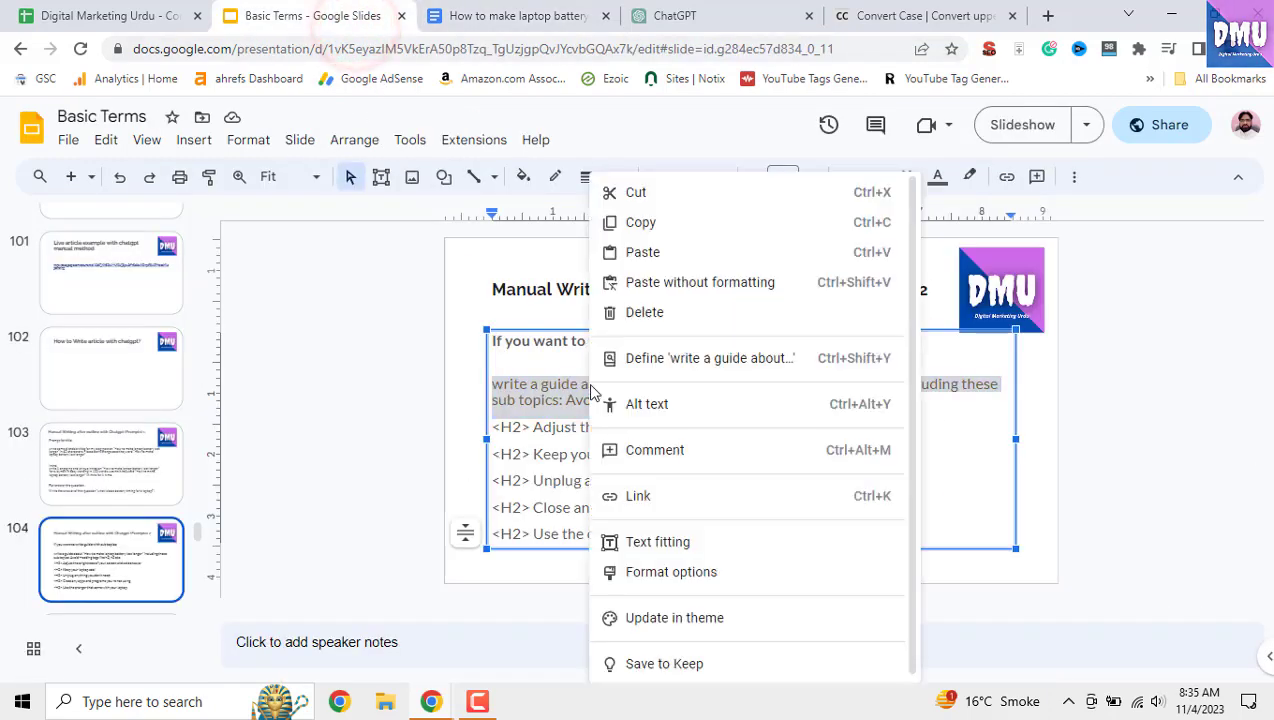
{"action": "left_click", "coordinate": [660, 228]}
{"action": "left_click", "coordinate": [693, 14]}
{"action": "key", "text": "ctrl+v"}
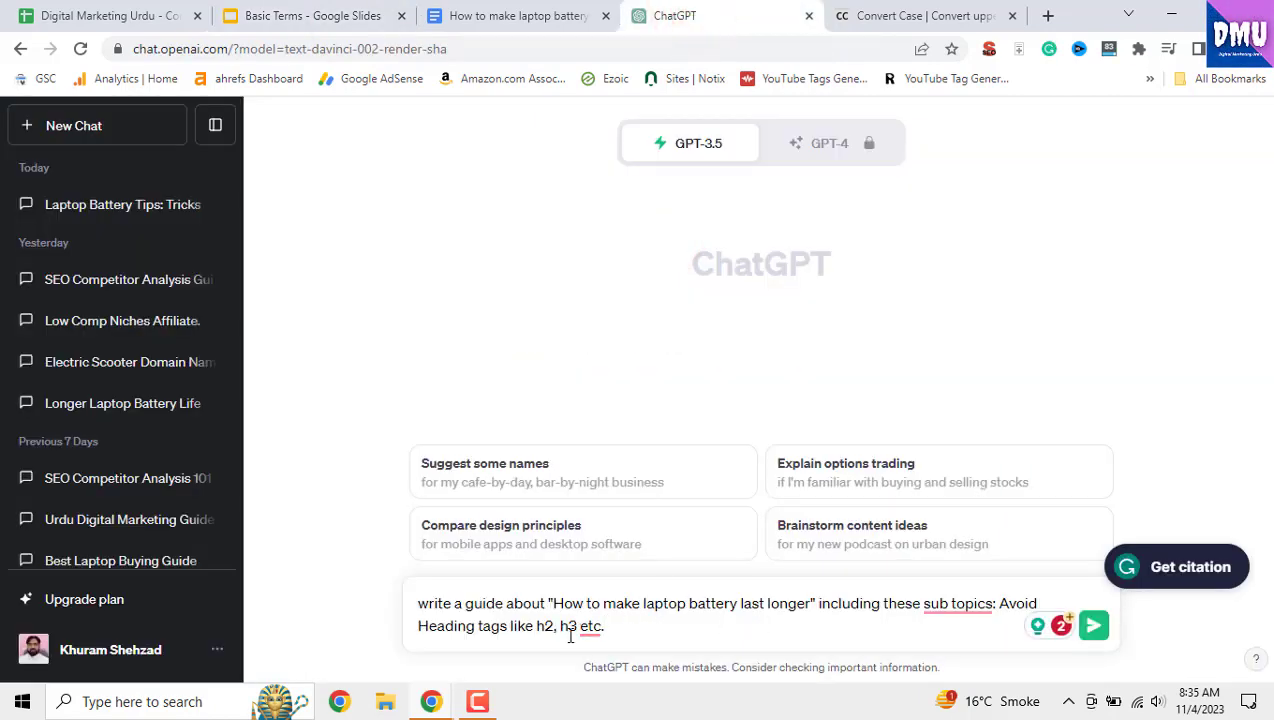
{"action": "left_click_drag", "start_coordinate": [620, 628], "coordinate": [434, 601]}
{"action": "left_click", "coordinate": [418, 606]}
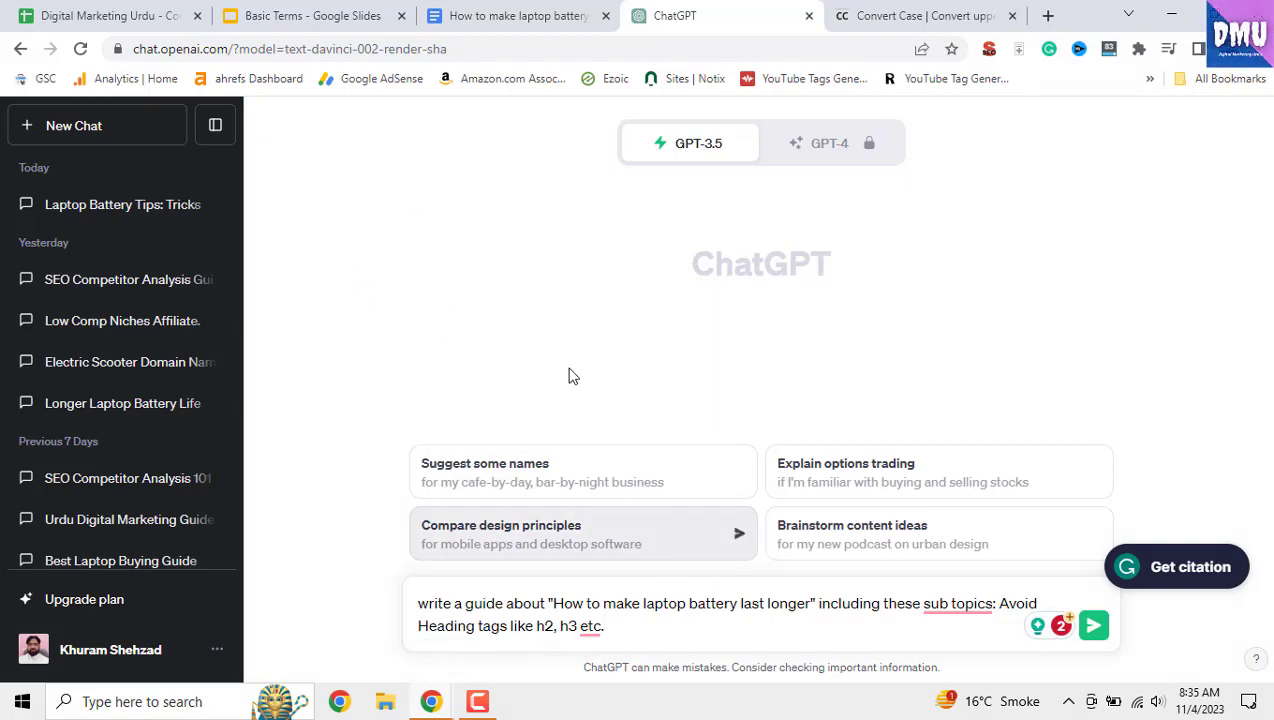
- Replace the quoted topic in the ChatGPT prompt with "<H2> Keep your operating system up to date" from cell A19 of the outline sheet
{"action": "left_click", "coordinate": [325, 18]}
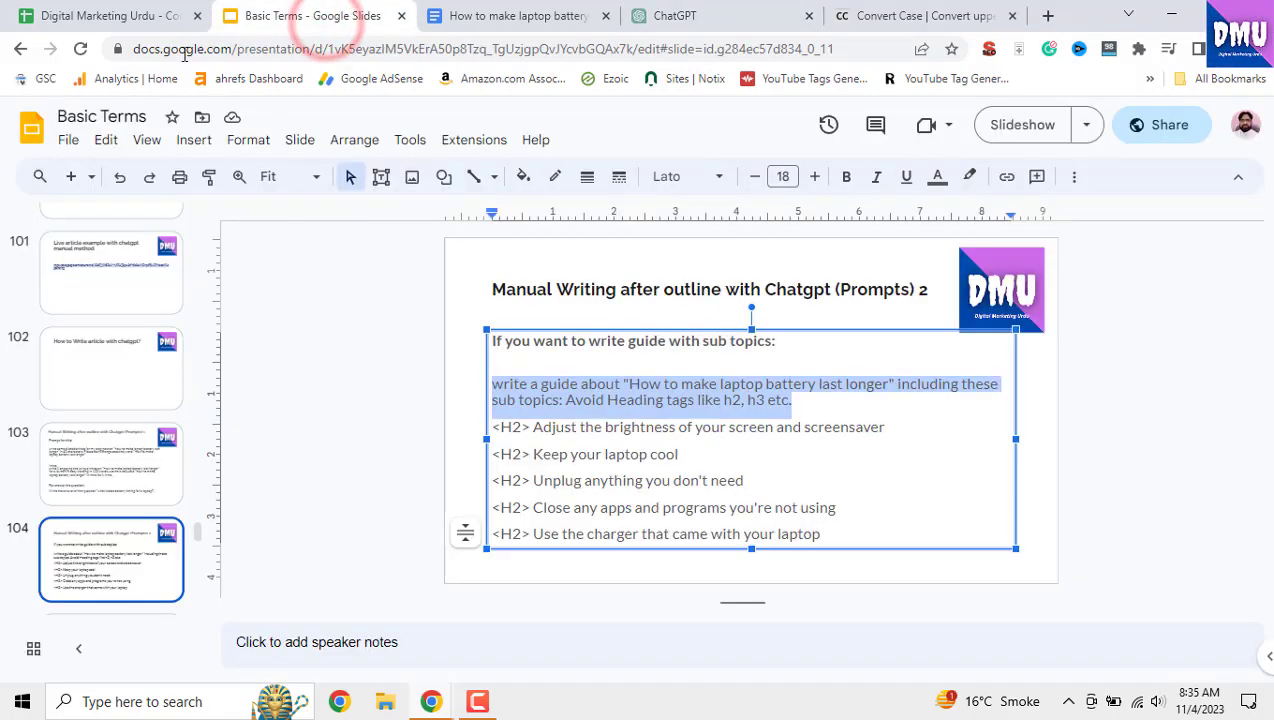
{"action": "left_click", "coordinate": [135, 15]}
{"action": "right_click", "coordinate": [232, 428]}
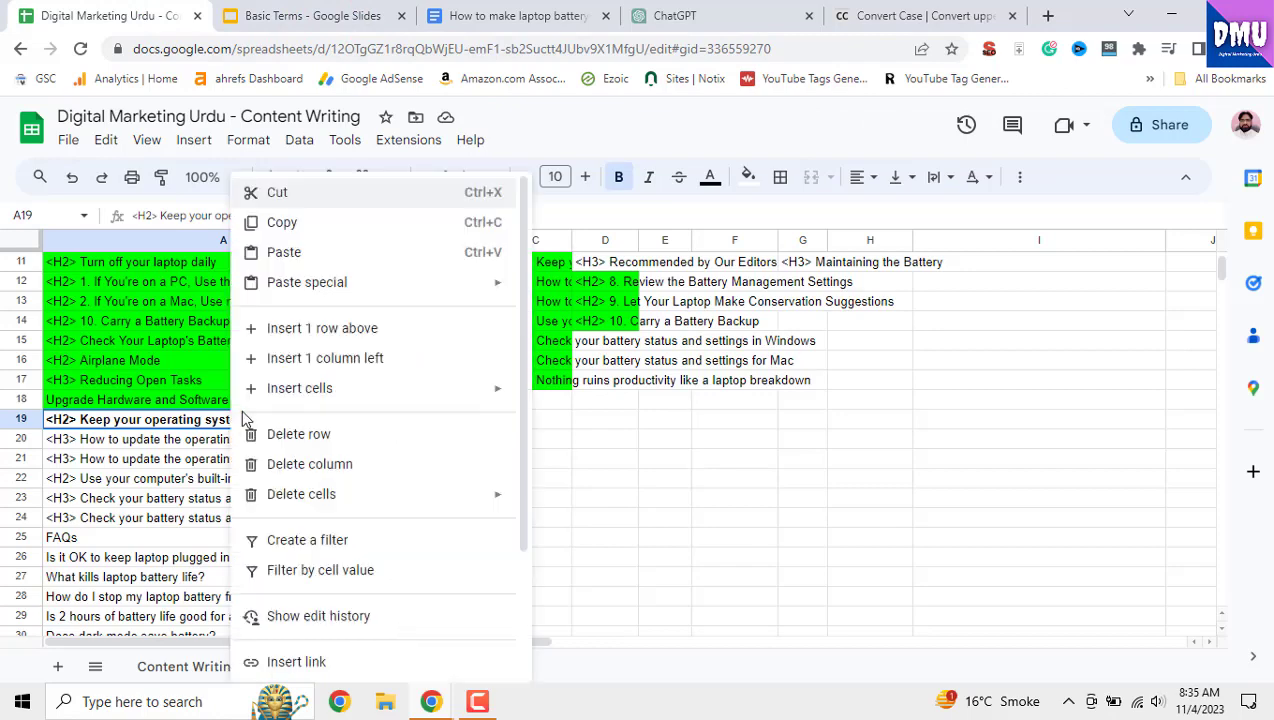
{"action": "left_click", "coordinate": [307, 228]}
{"action": "left_click", "coordinate": [660, 15]}
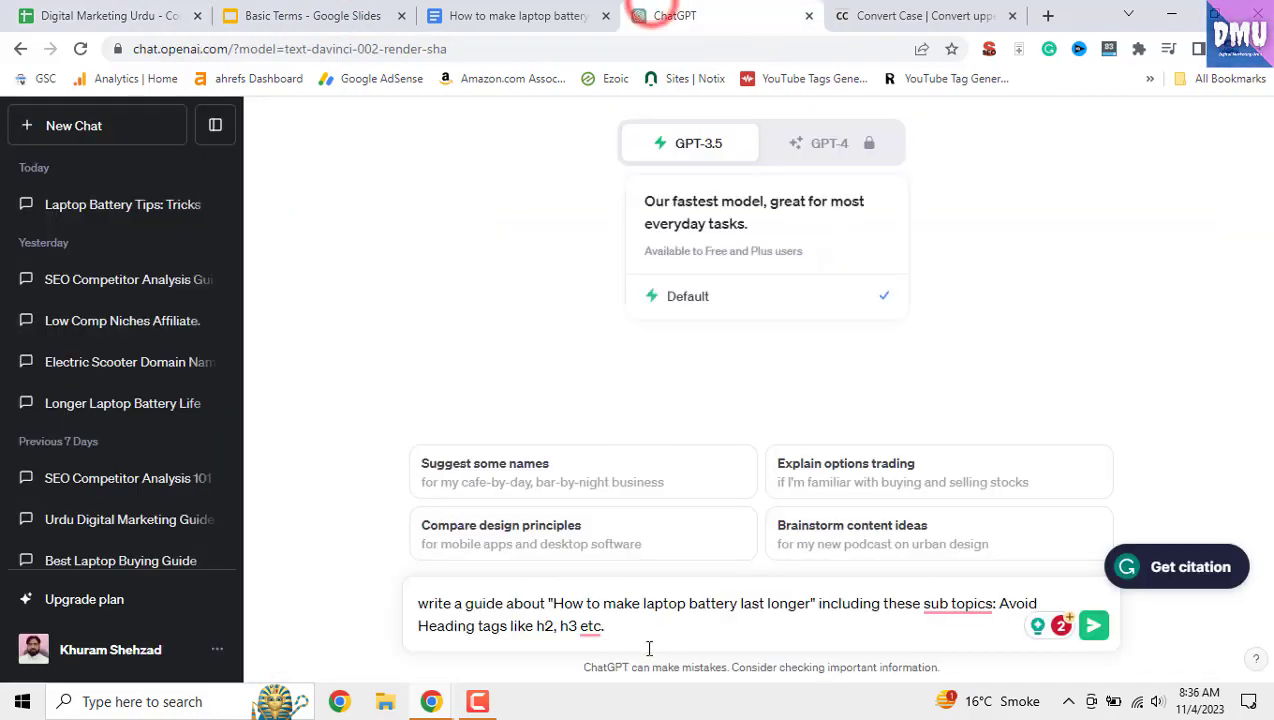
{"action": "left_click_drag", "start_coordinate": [556, 605], "coordinate": [813, 605]}
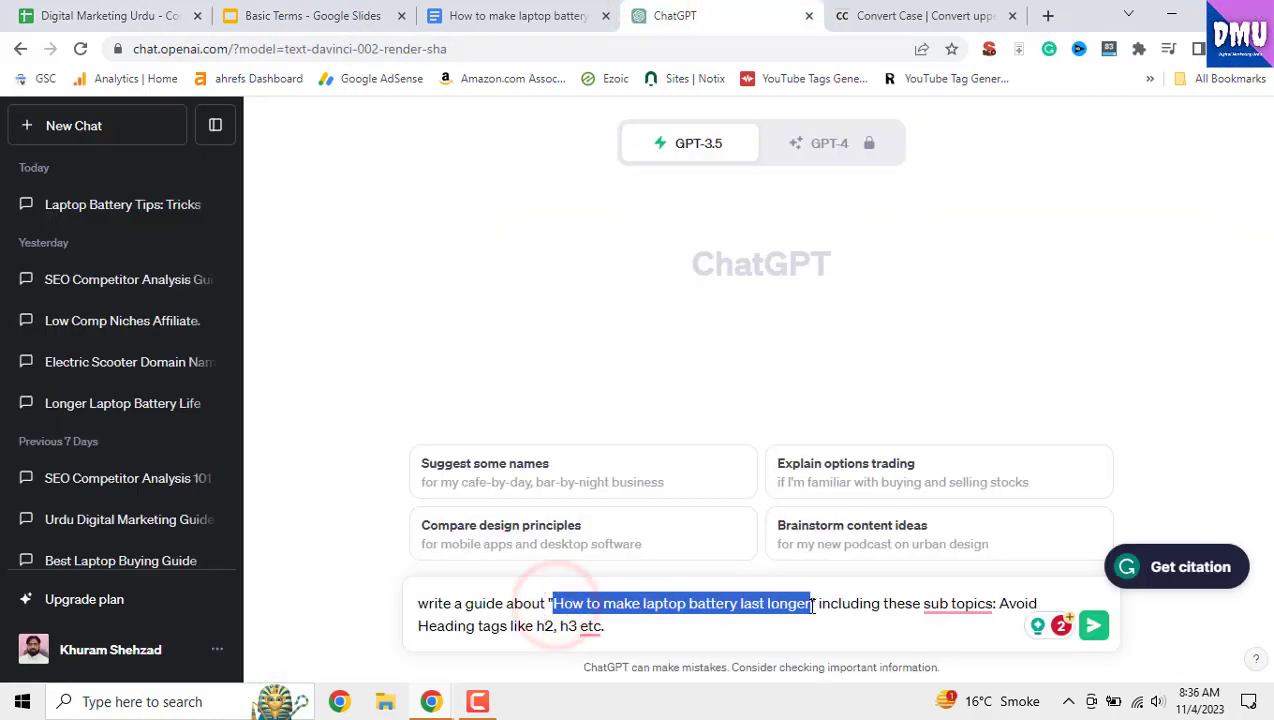
{"action": "right_click", "coordinate": [805, 604]}
{"action": "left_click", "coordinate": [893, 386]}
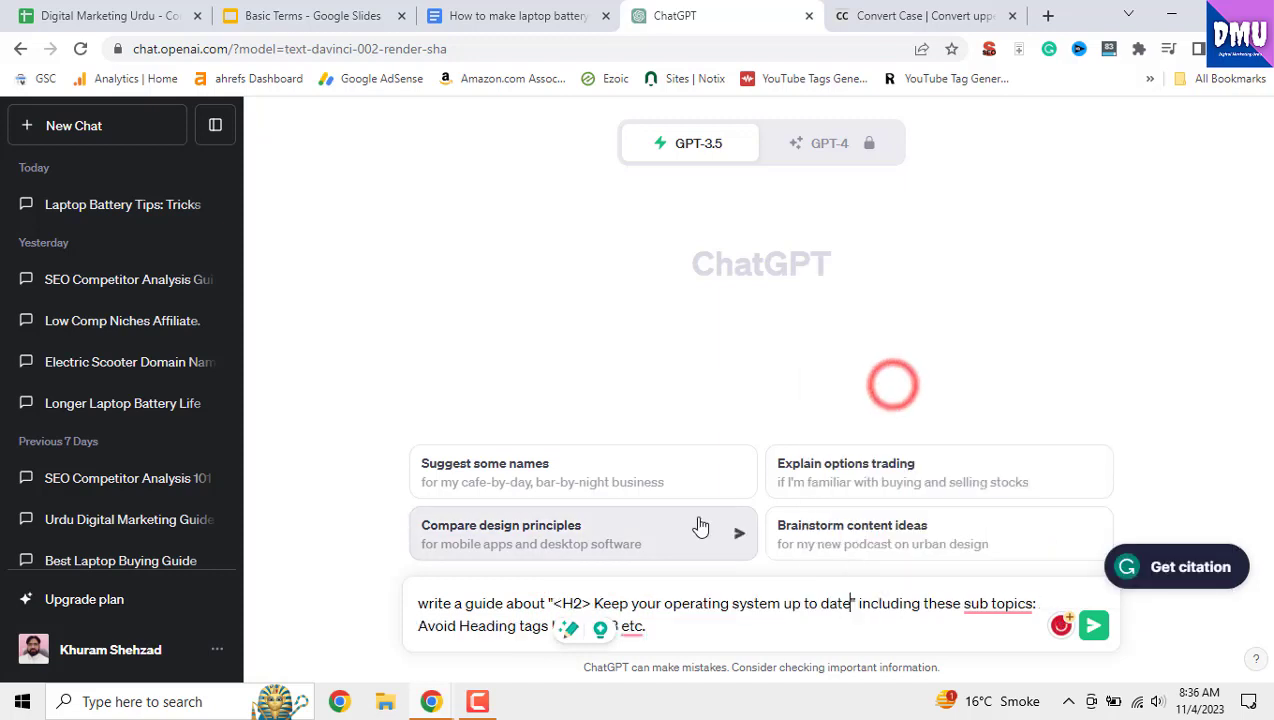
- Paste the five subheadings from outline cells A20:A24 on a new line after "sub topics:" in the prompt and send it
{"action": "mouse_move", "coordinate": [970, 617]}
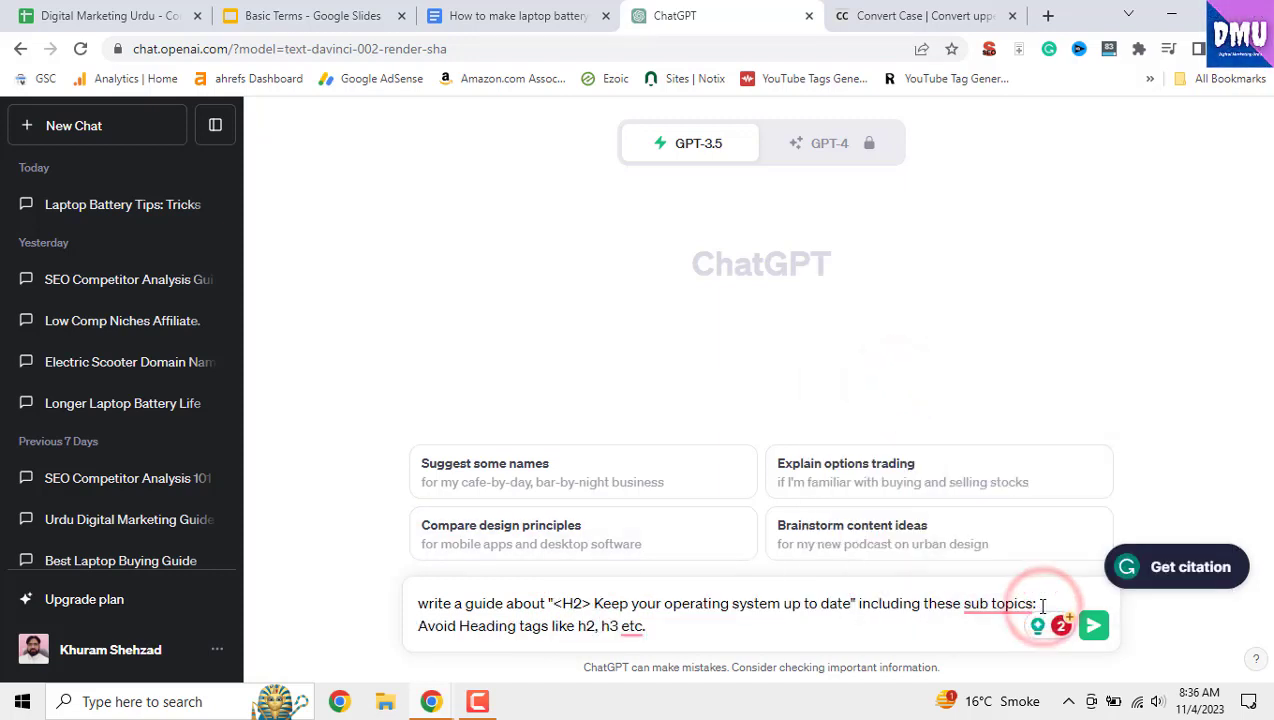
{"action": "key", "text": "shift+Return"}
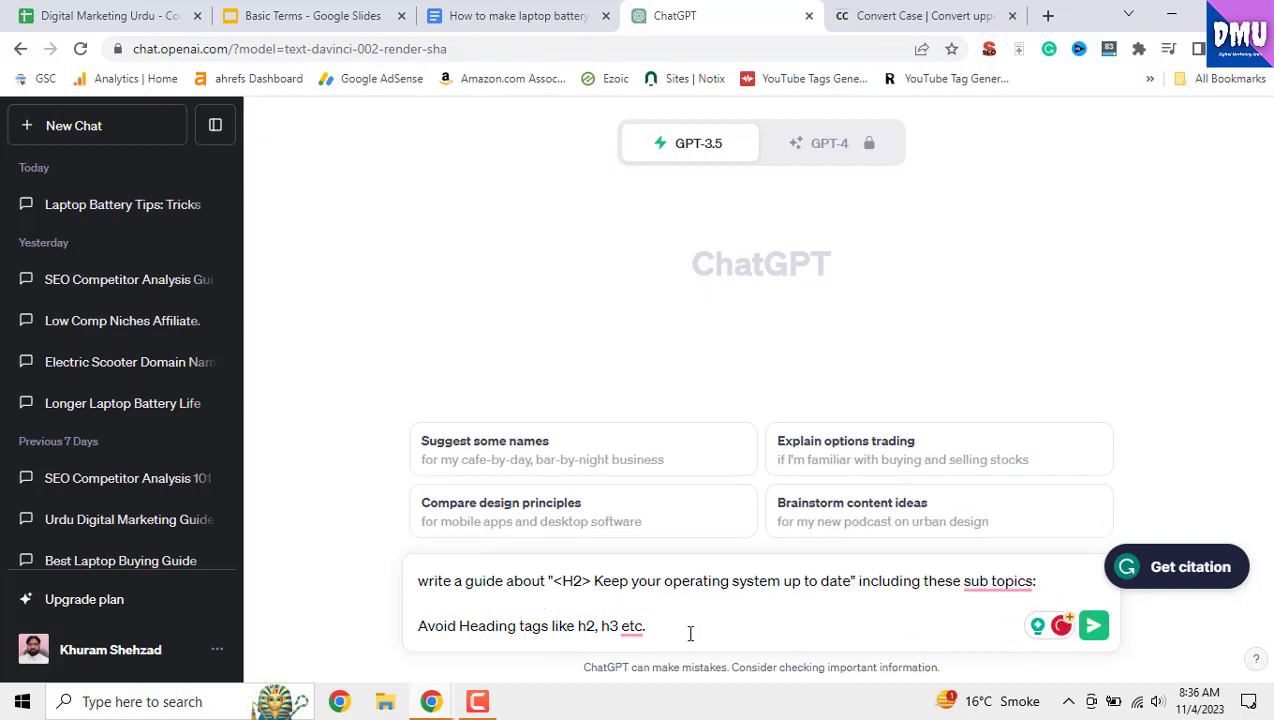
{"action": "left_click", "coordinate": [611, 605]}
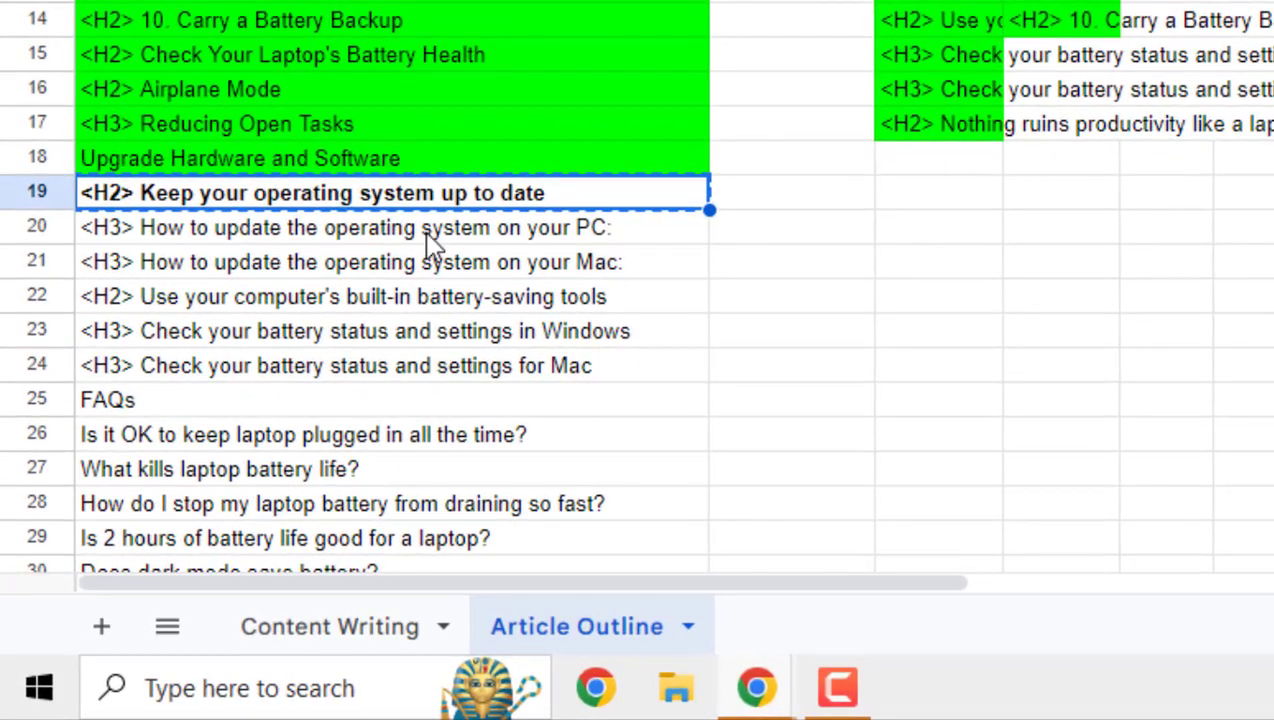
{"action": "left_click_drag", "start_coordinate": [425, 237], "coordinate": [427, 364]}
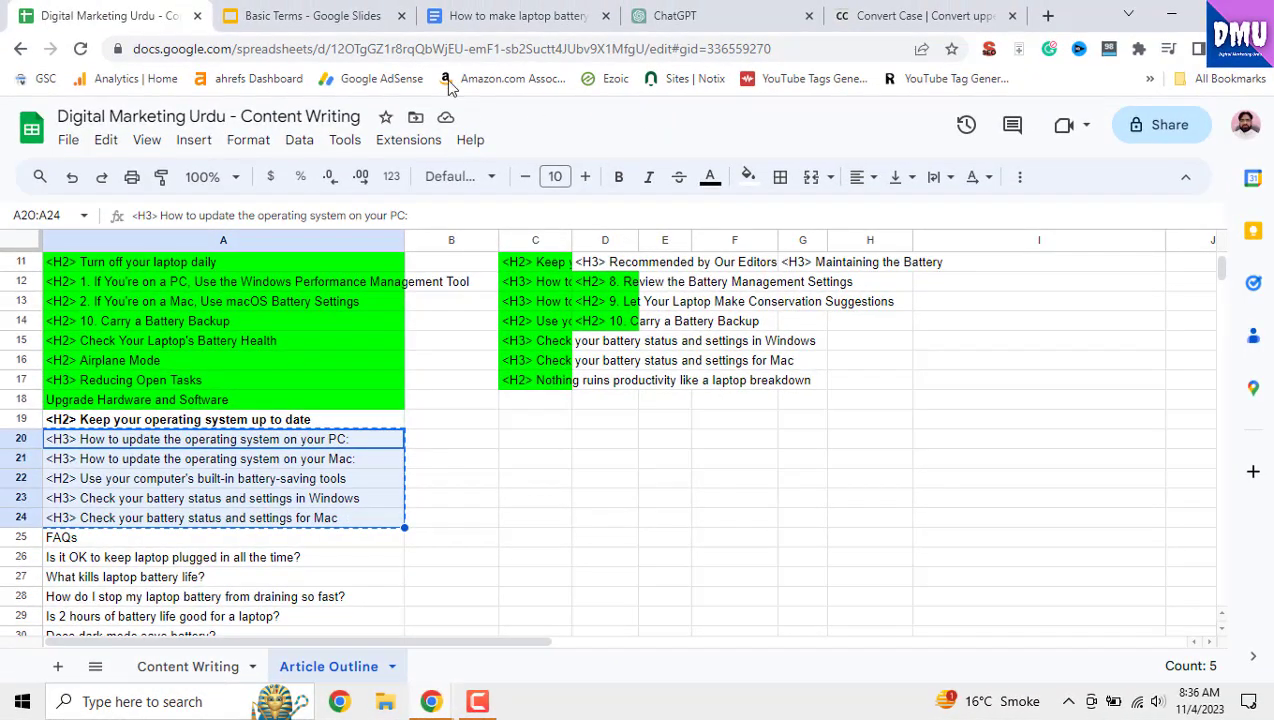
{"action": "left_click", "coordinate": [672, 17]}
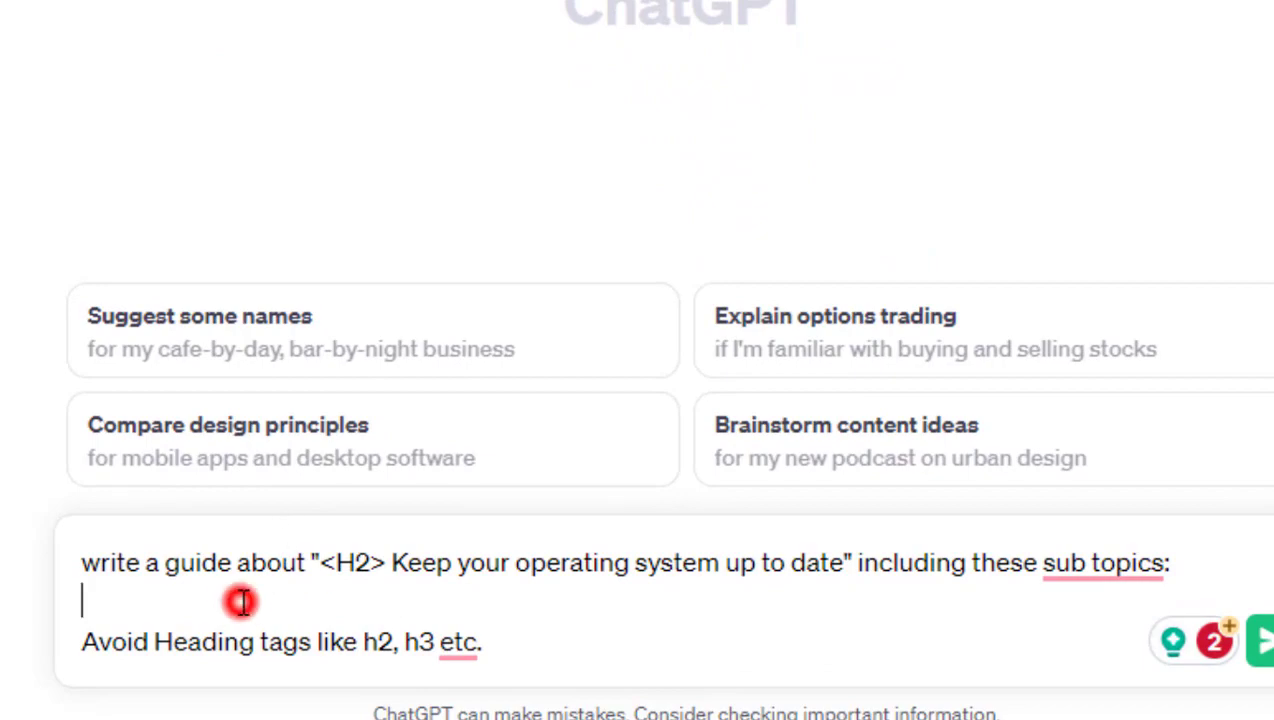
{"action": "key", "text": "ctrl+v"}
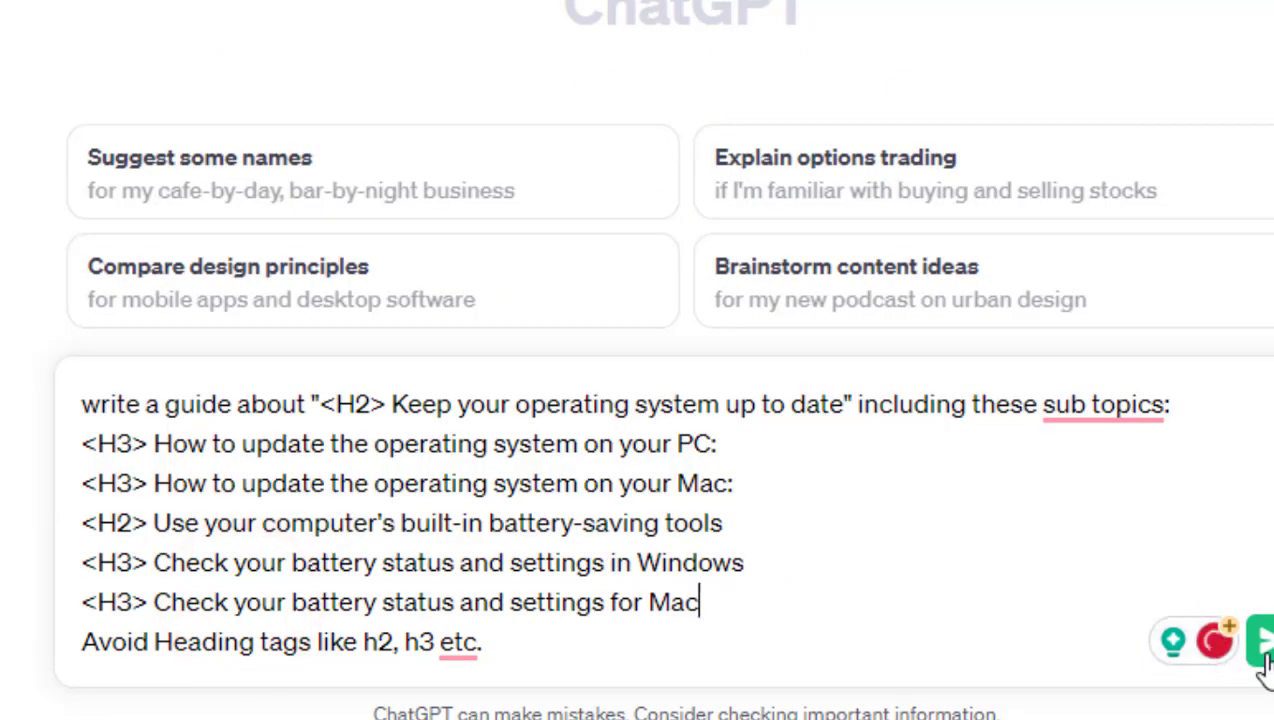
{"action": "left_click", "coordinate": [1262, 645]}
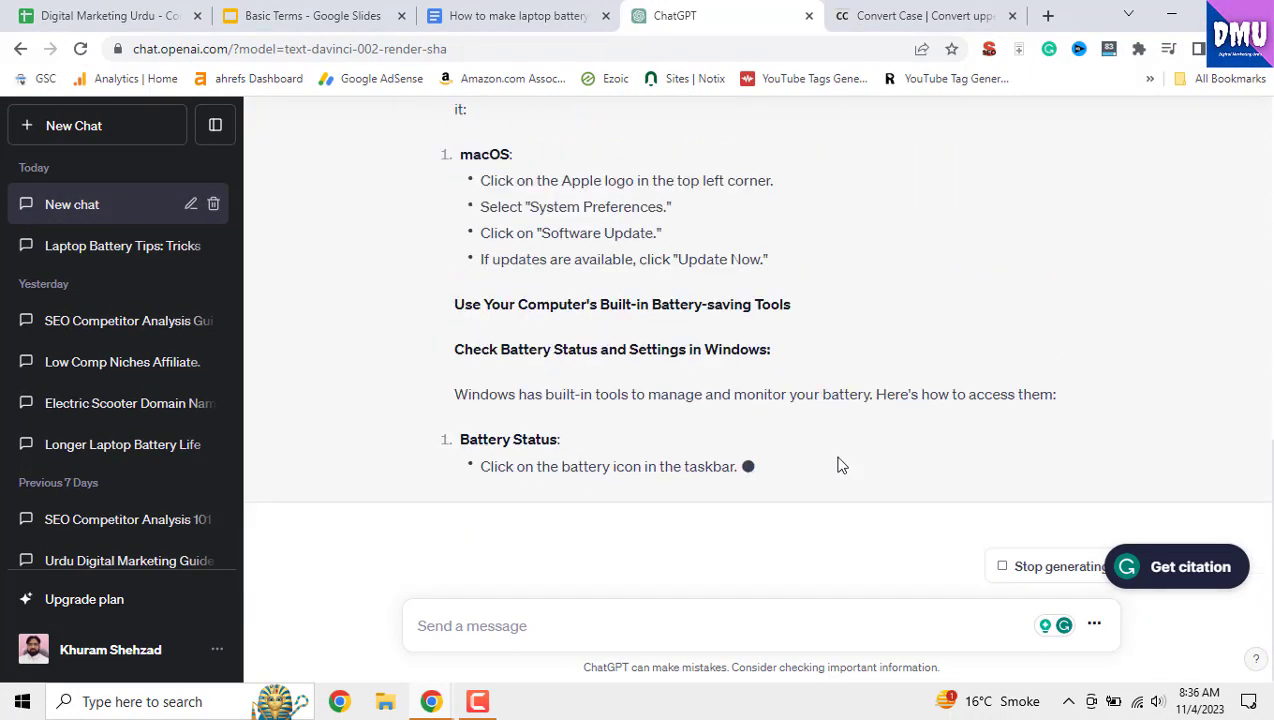
- Review the generated operating system and battery guide against the sub topics requested in the prompt
{"action": "scroll", "coordinate": [840, 465], "scroll_direction": "up", "scroll_amount": 8}
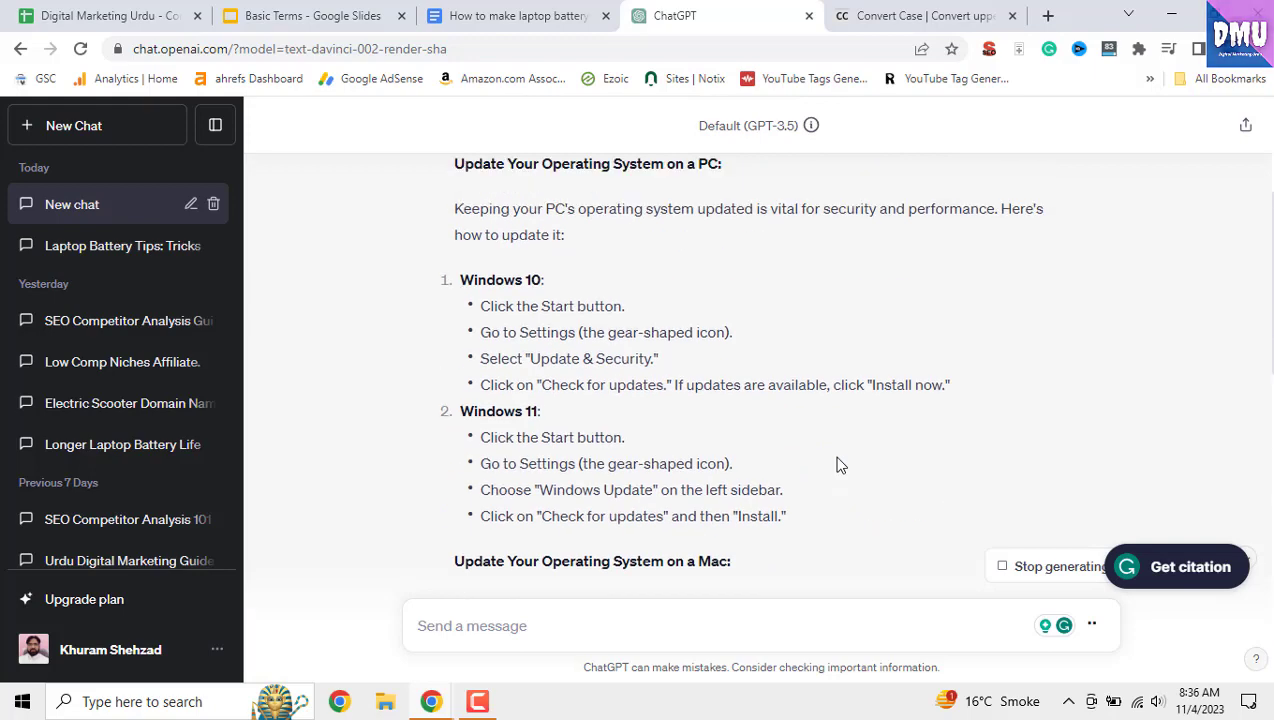
{"action": "scroll", "coordinate": [840, 465], "scroll_direction": "down", "scroll_amount": 10}
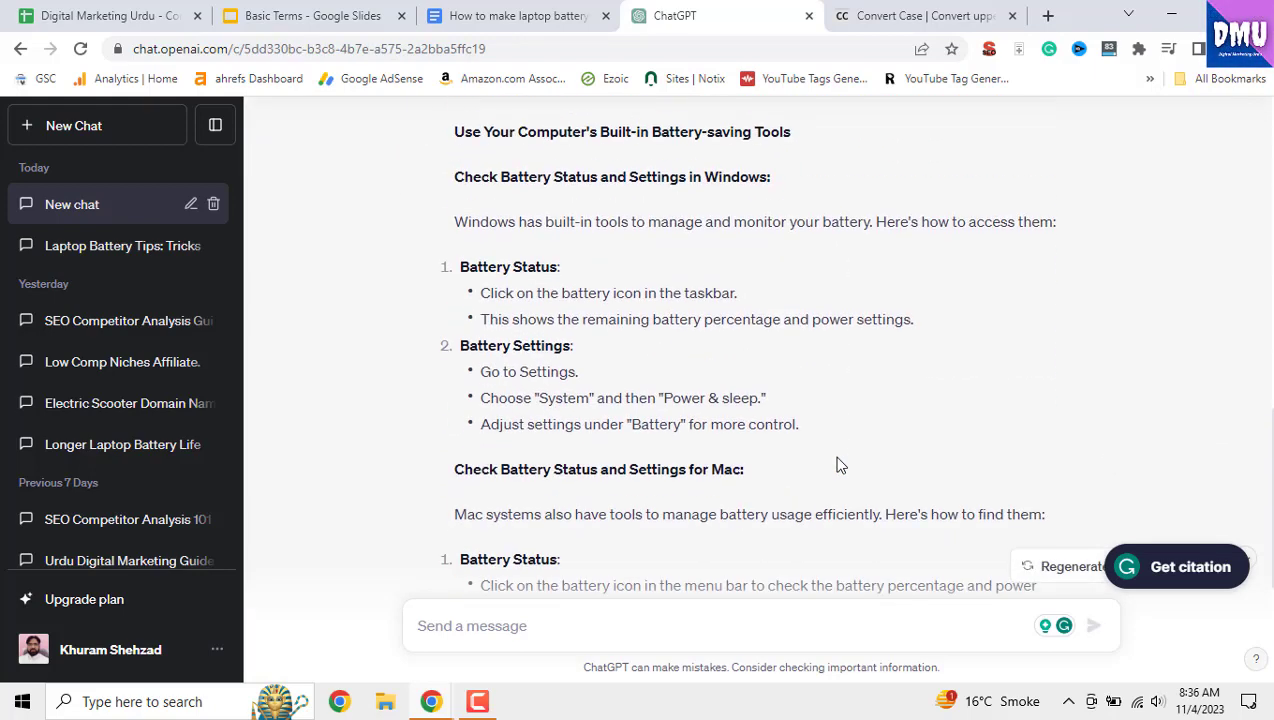
{"action": "scroll", "coordinate": [840, 465], "scroll_direction": "down", "scroll_amount": 3}
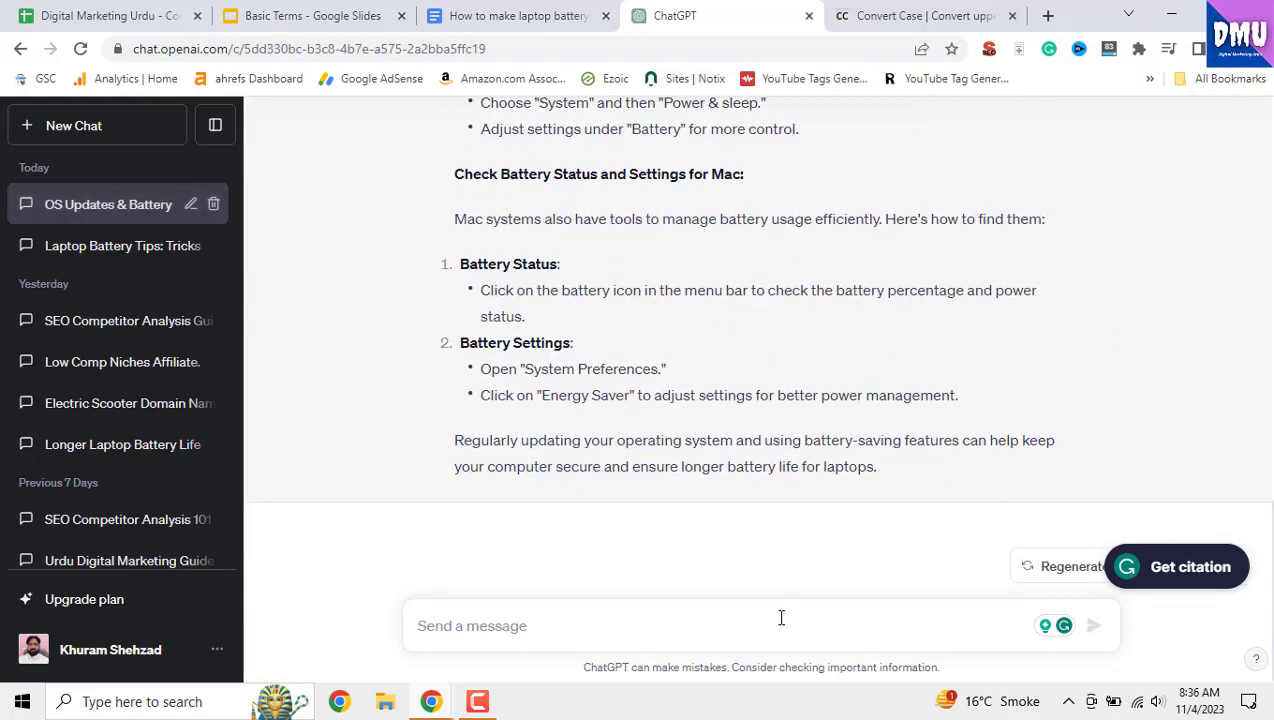
{"action": "scroll", "coordinate": [634, 393], "scroll_direction": "up", "scroll_amount": 7}
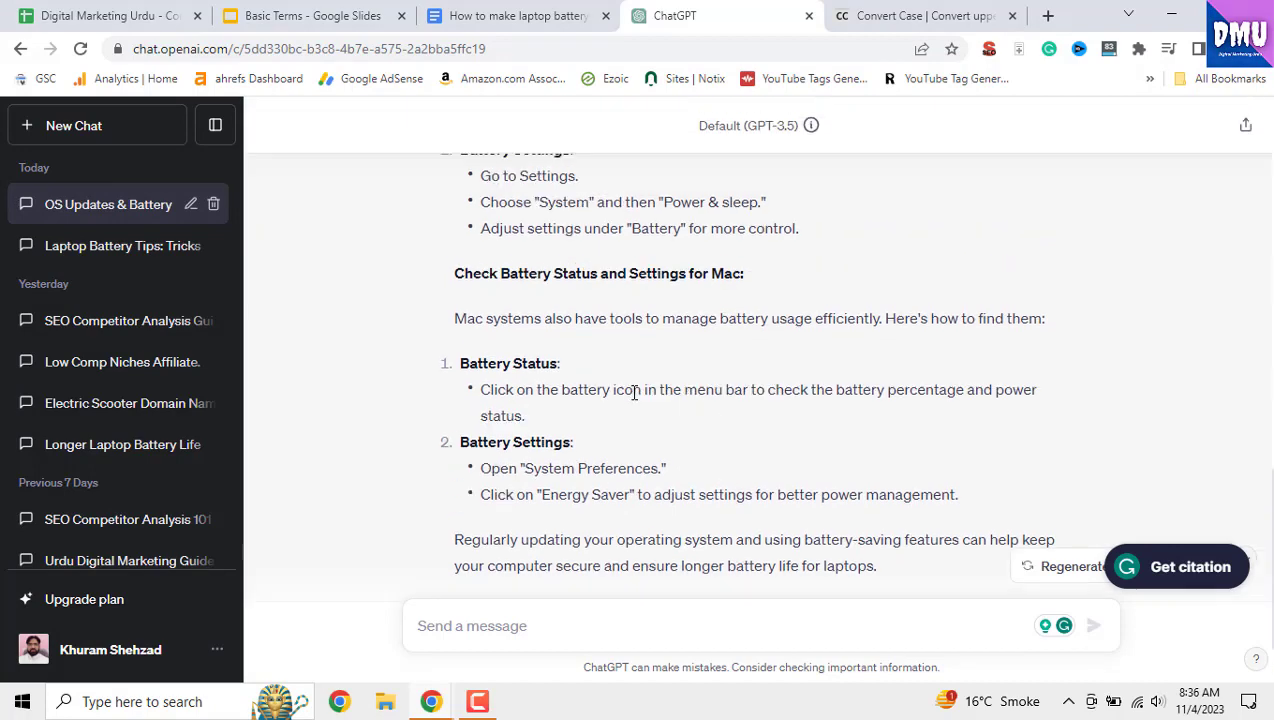
{"action": "scroll", "coordinate": [649, 407], "scroll_direction": "up", "scroll_amount": 6}
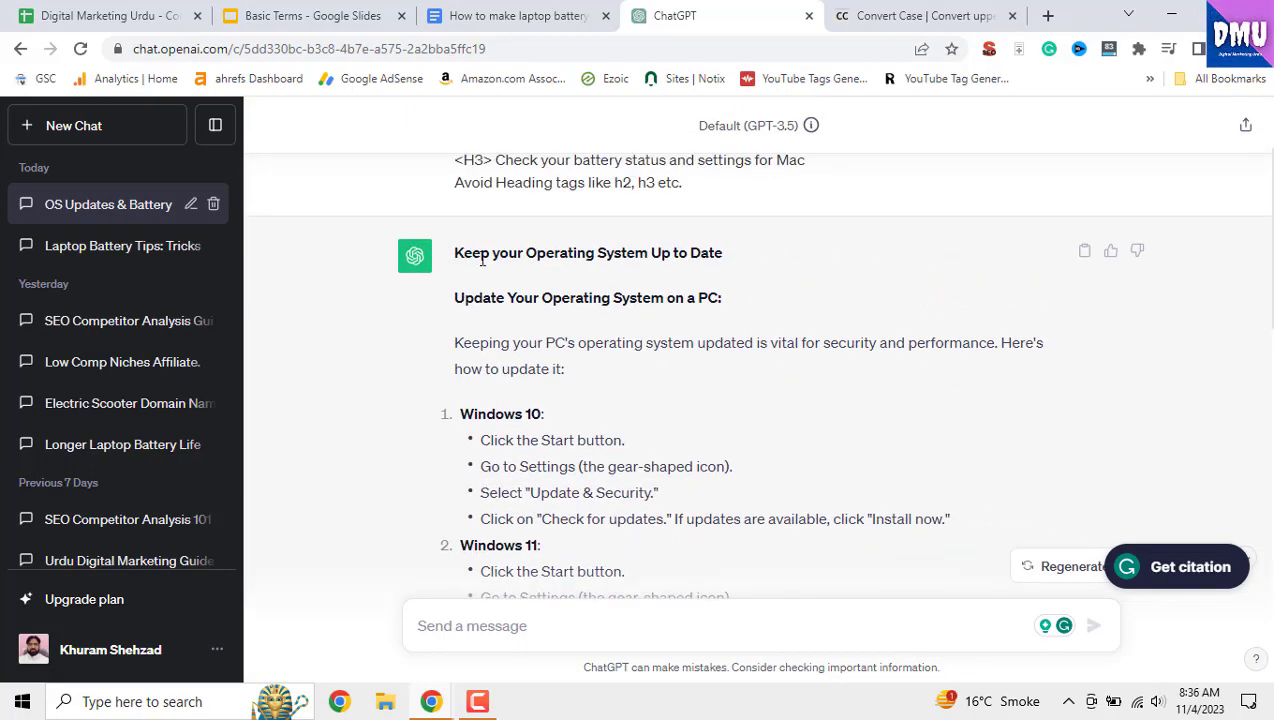
{"action": "scroll", "coordinate": [540, 262], "scroll_direction": "up", "scroll_amount": 2}
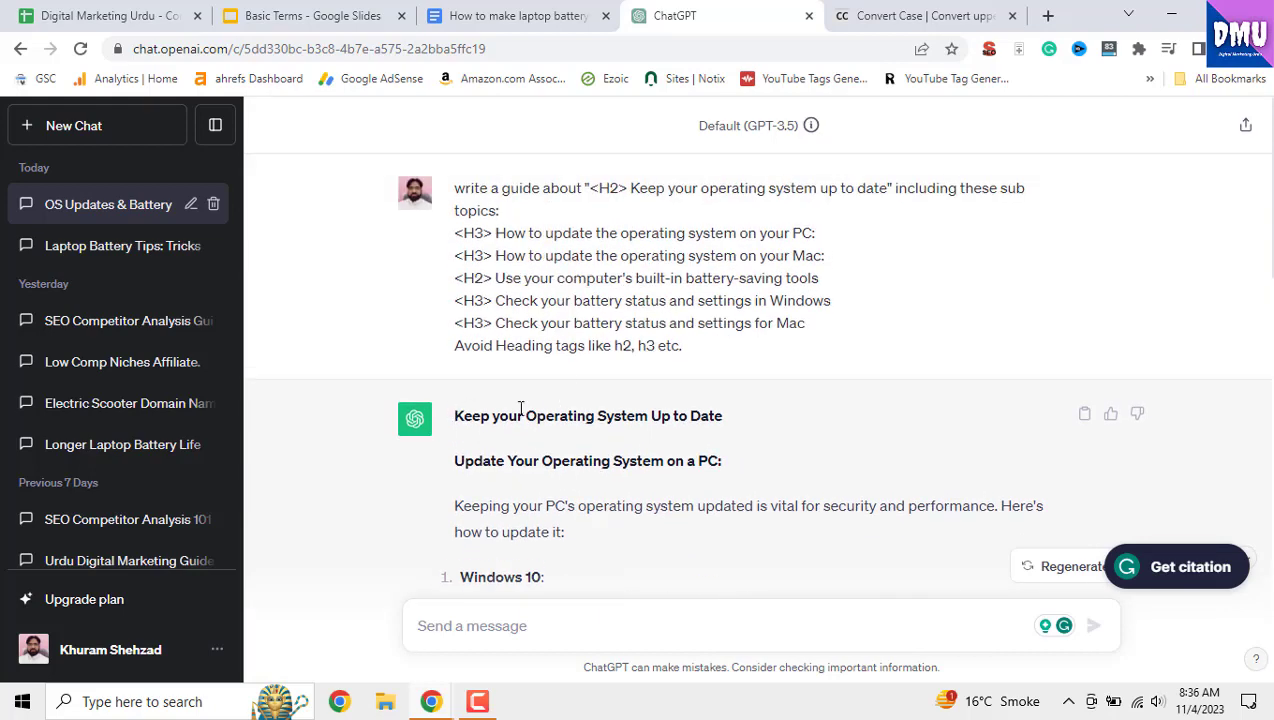
{"action": "scroll", "coordinate": [630, 433], "scroll_direction": "down", "scroll_amount": 1}
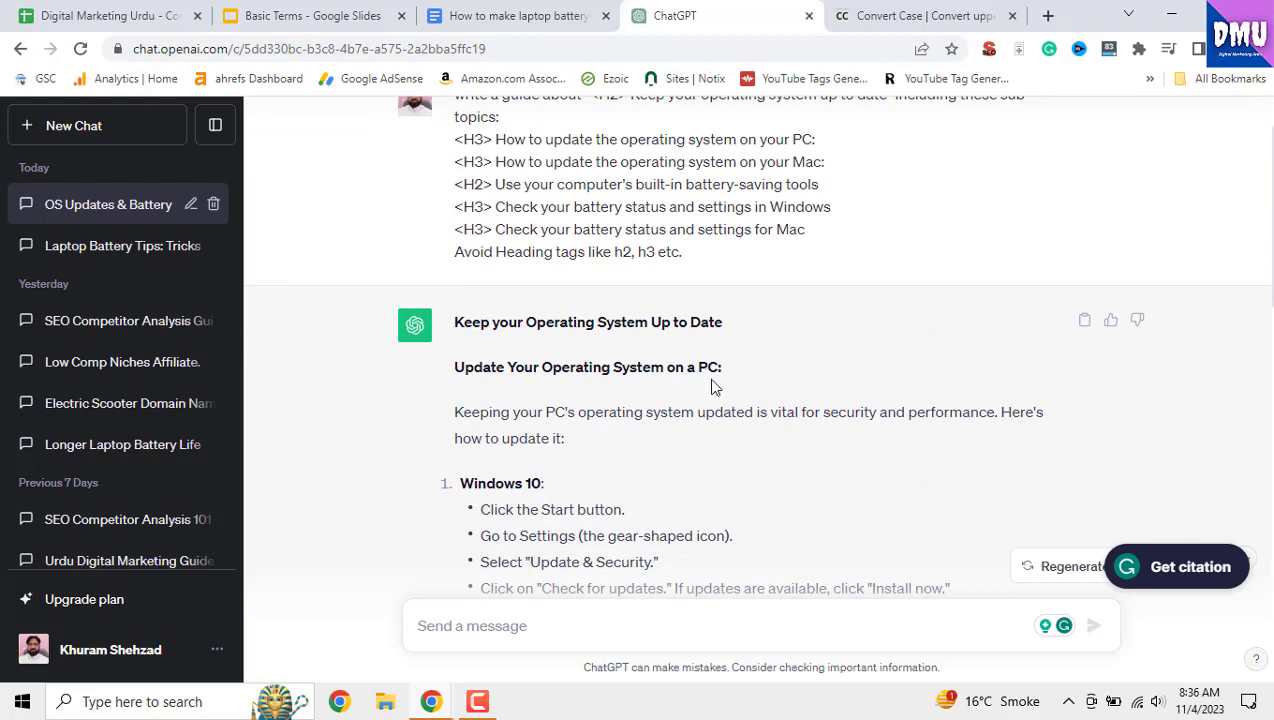
- Copy the ChatGPT guide from "Update Your Operating System on a PC:" to its end and paste it on a new page after tip 13 in the Google Docs article
{"action": "left_click_drag", "start_coordinate": [455, 366], "coordinate": [897, 487]}
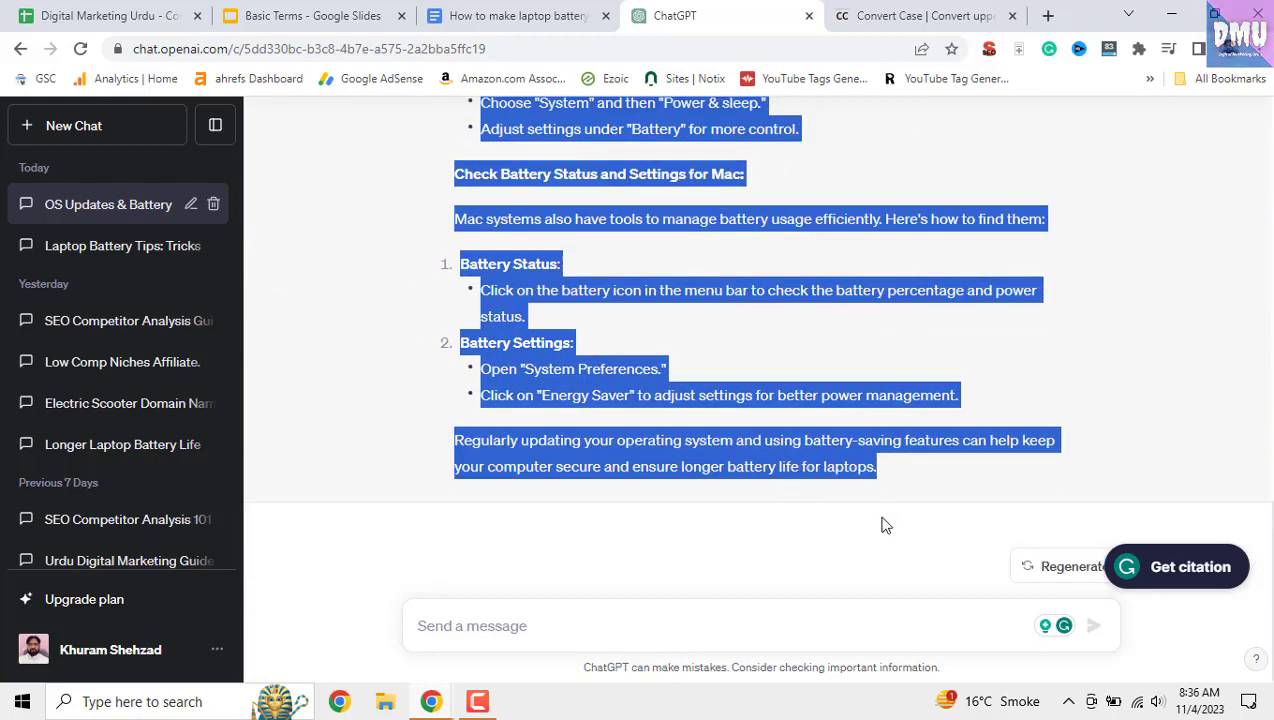
{"action": "left_click", "coordinate": [478, 15]}
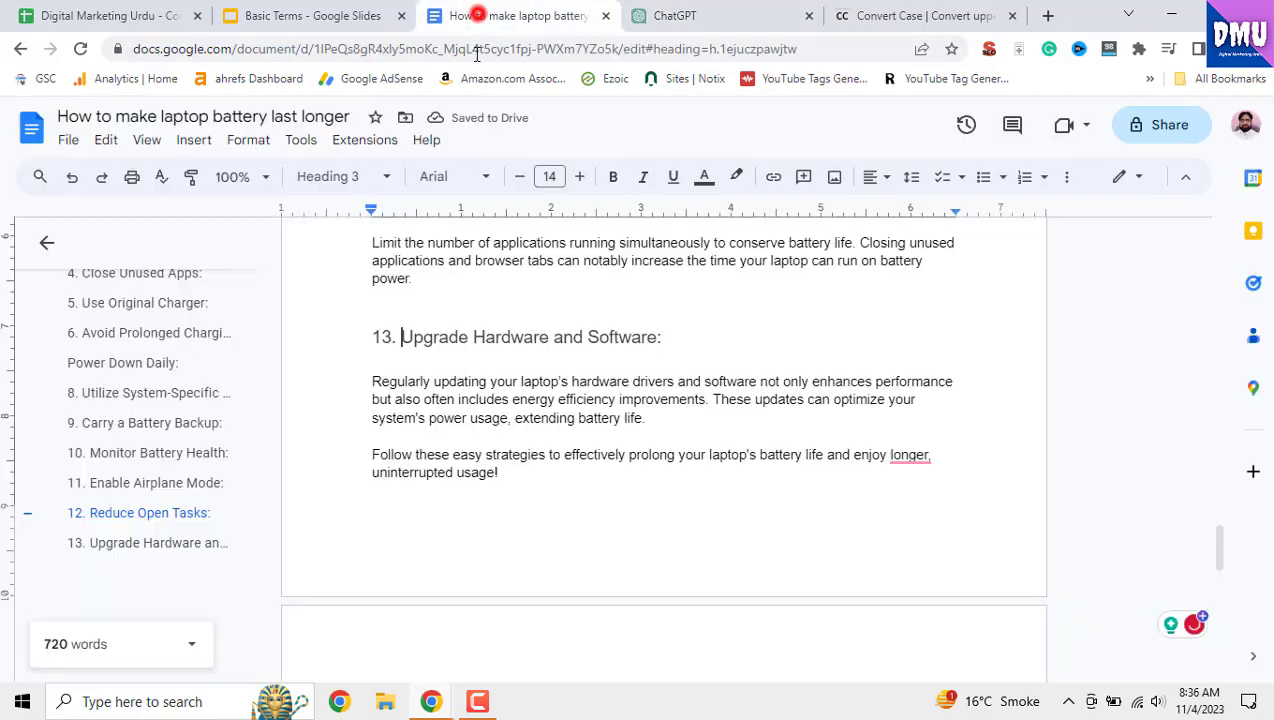
{"action": "left_click", "coordinate": [446, 510]}
{"action": "key", "text": "ctrl+Return"}
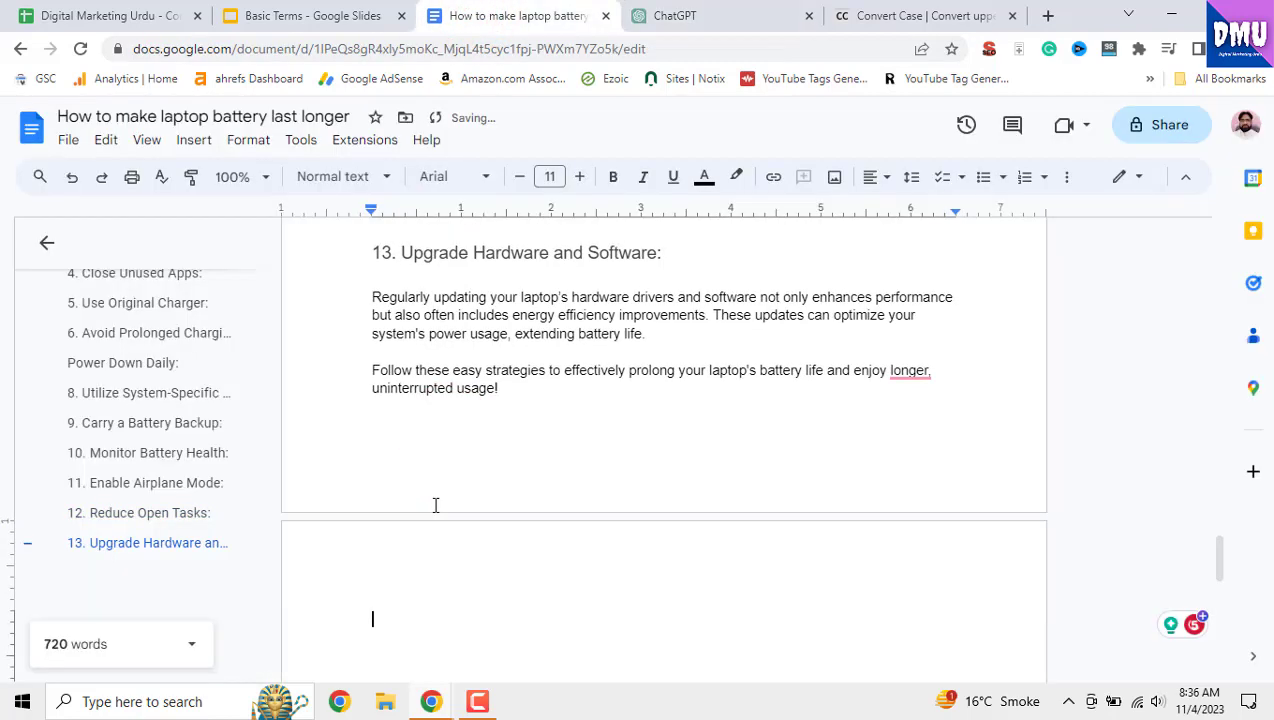
{"action": "right_click", "coordinate": [415, 598]}
{"action": "left_click", "coordinate": [541, 381]}
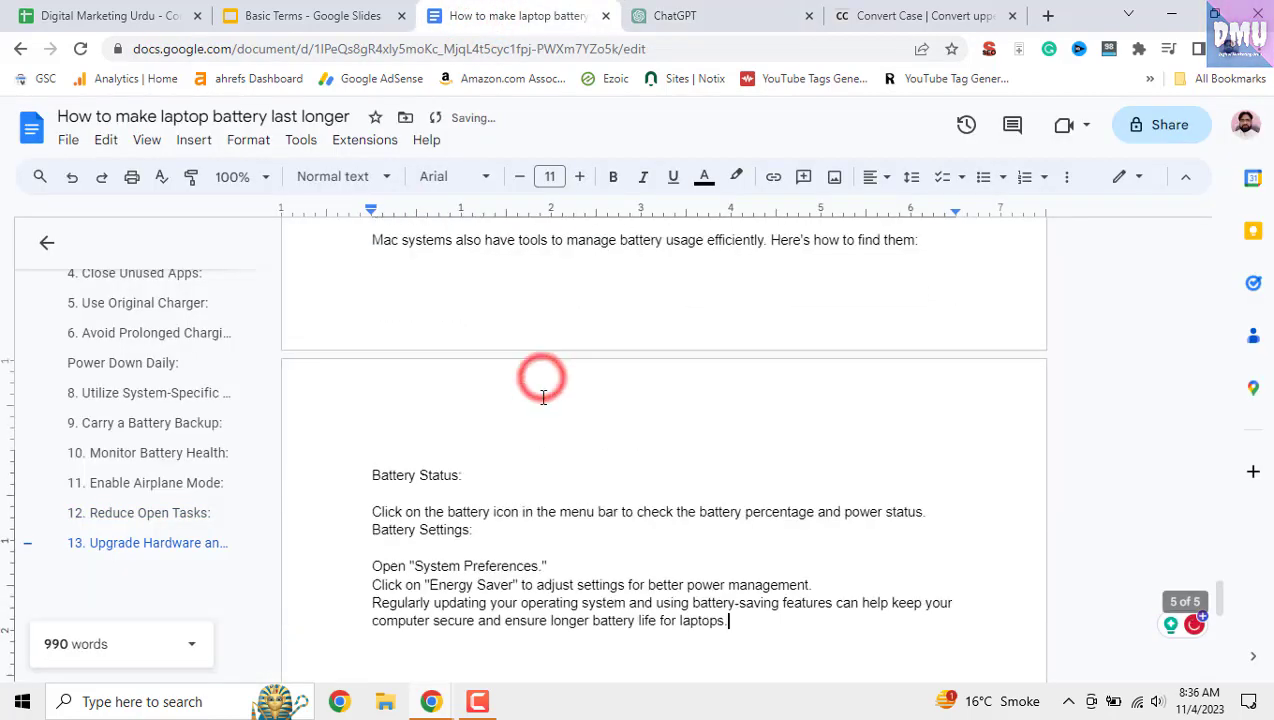
- Format the pasted line "Update Your Operating System on a PC:" as Heading 2
{"action": "scroll", "coordinate": [589, 483], "scroll_direction": "up", "scroll_amount": 10}
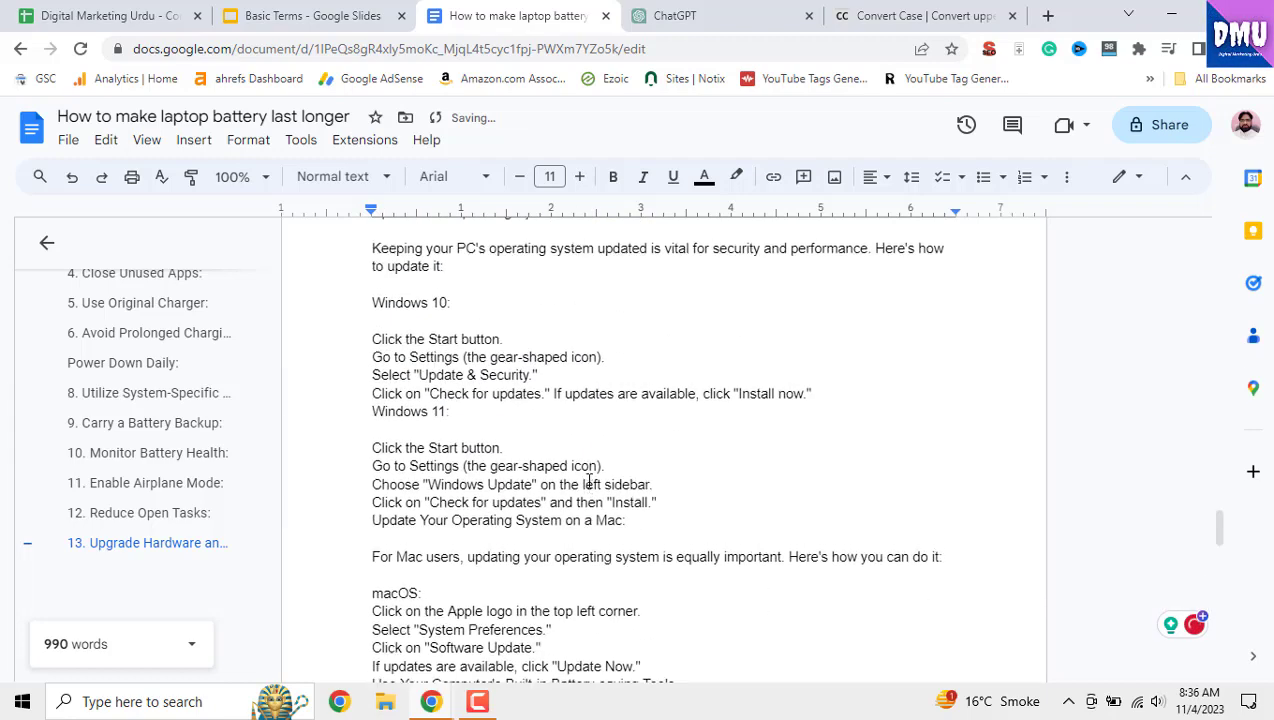
{"action": "scroll", "coordinate": [589, 483], "scroll_direction": "up", "scroll_amount": 5}
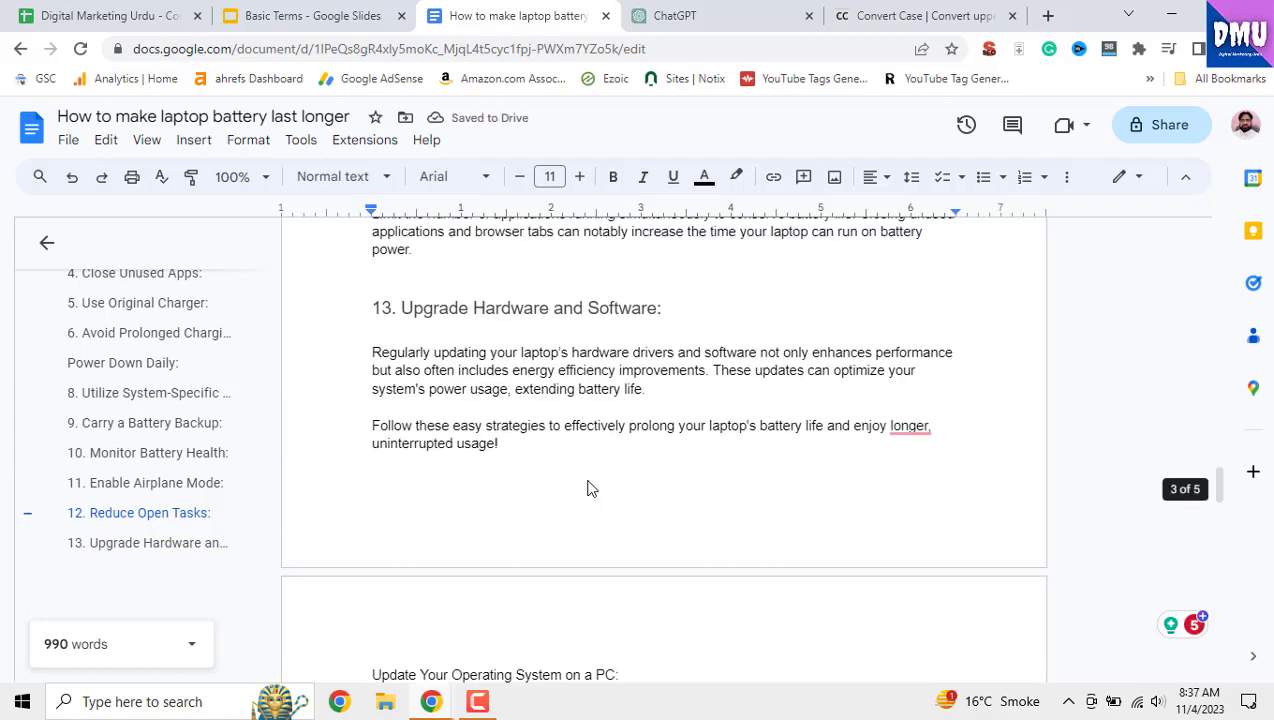
{"action": "scroll", "coordinate": [588, 488], "scroll_direction": "down", "scroll_amount": 4}
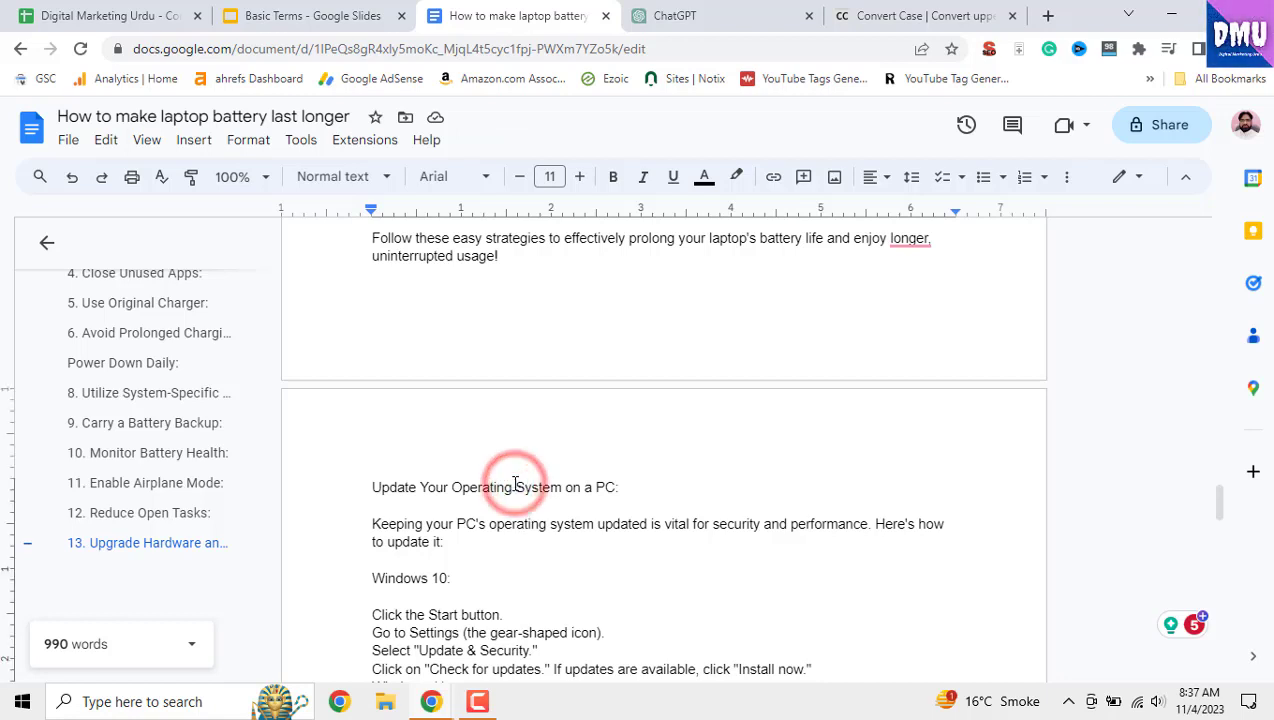
{"action": "left_click", "coordinate": [372, 177]}
{"action": "left_click", "coordinate": [365, 500]}
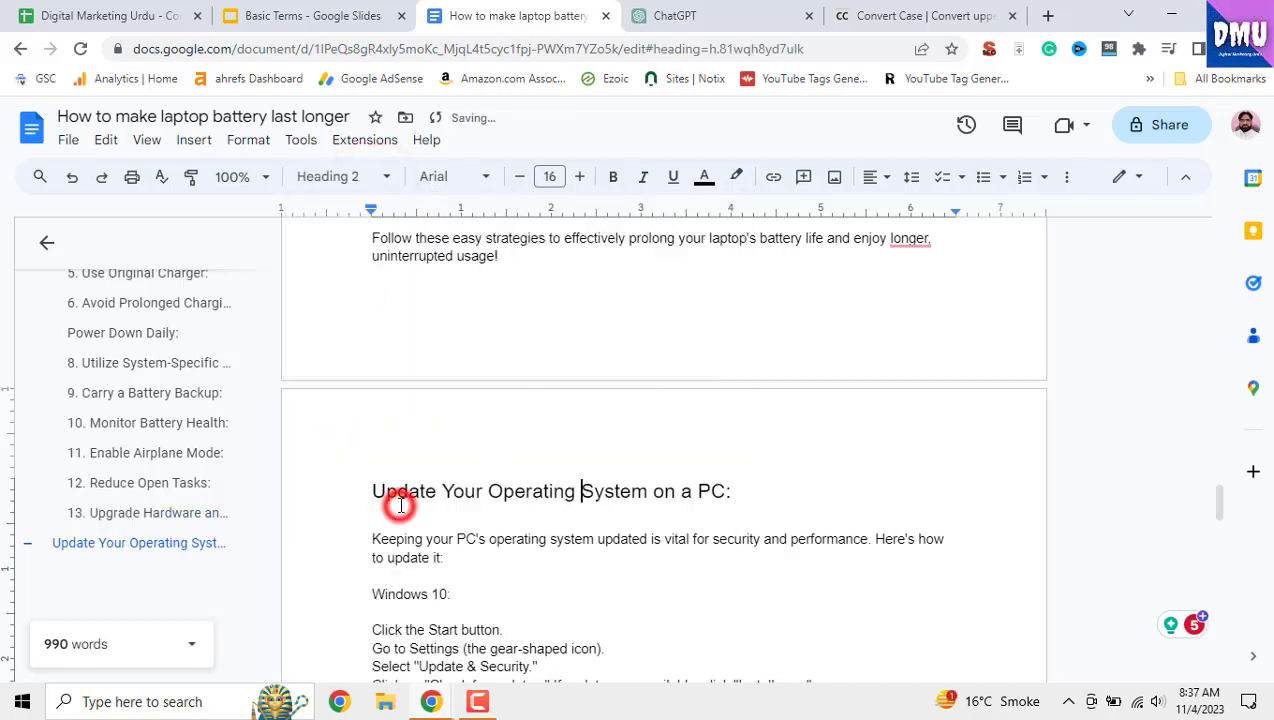
- Insert a blank line after "Click the Start button." in the Windows 11 instructions
{"action": "scroll", "coordinate": [552, 505], "scroll_direction": "down", "scroll_amount": 1}
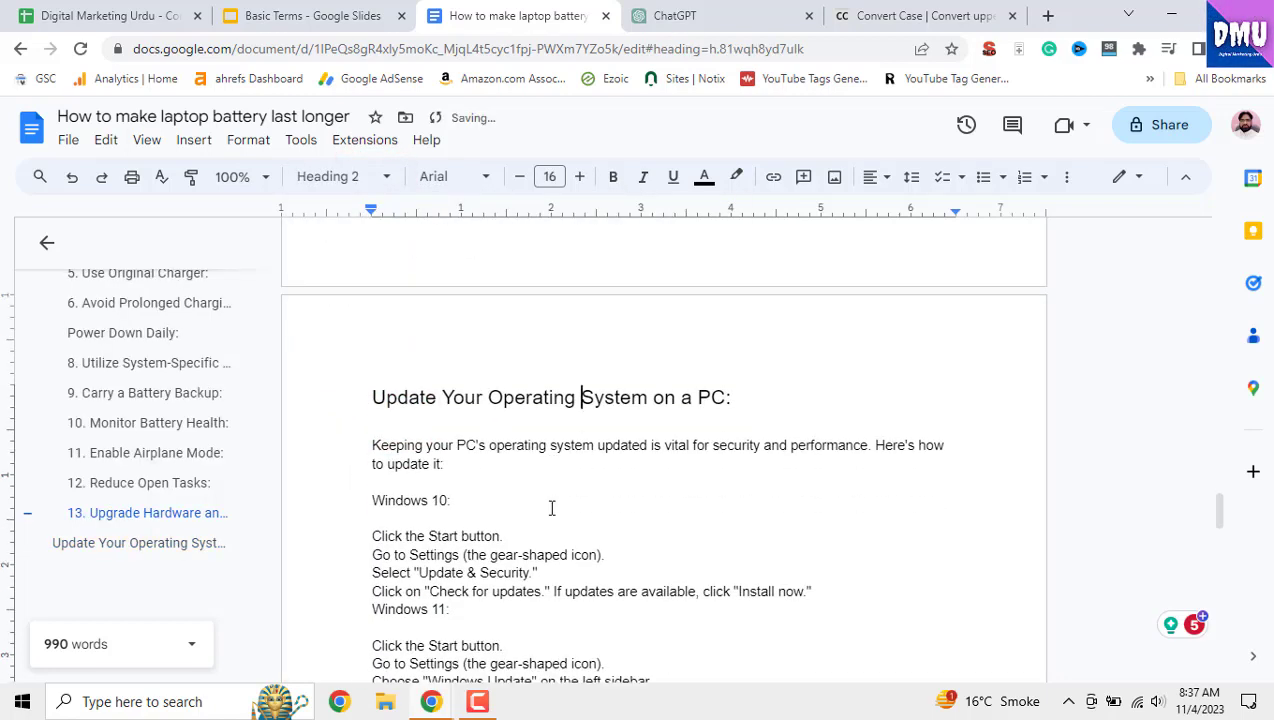
{"action": "scroll", "coordinate": [462, 485], "scroll_direction": "down", "scroll_amount": 1}
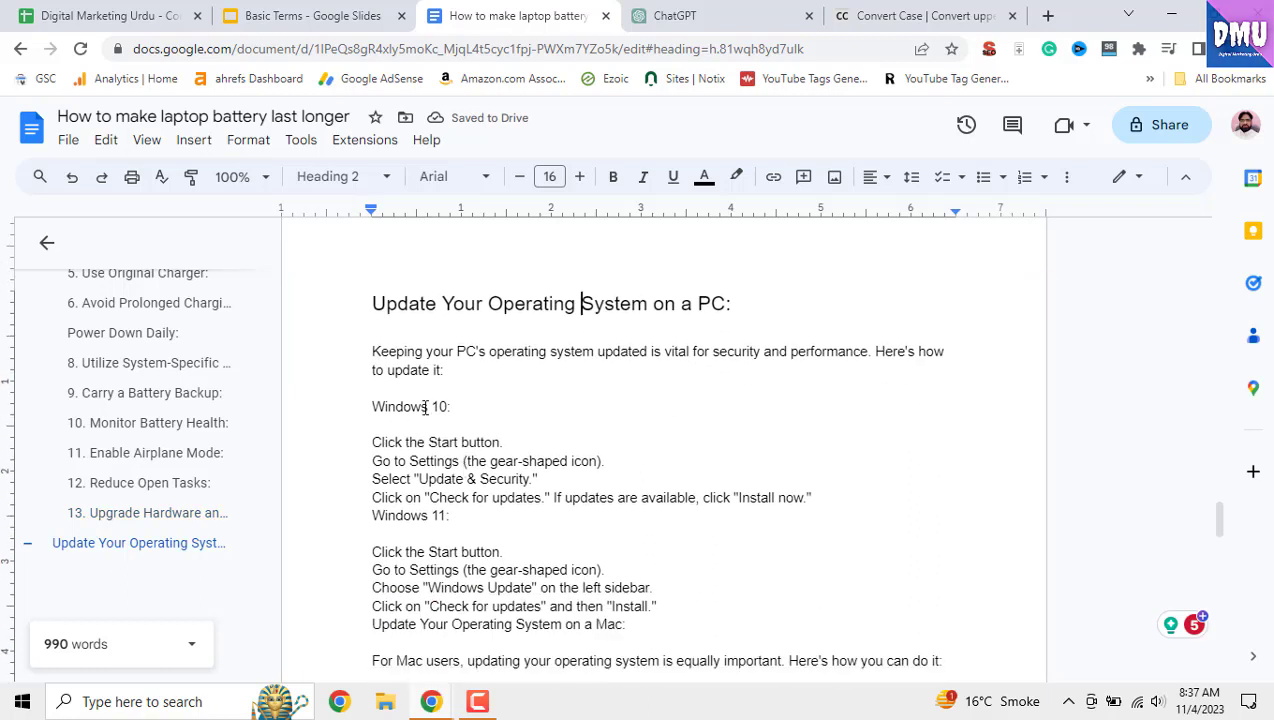
{"action": "left_click", "coordinate": [421, 405]}
{"action": "left_click", "coordinate": [510, 555]}
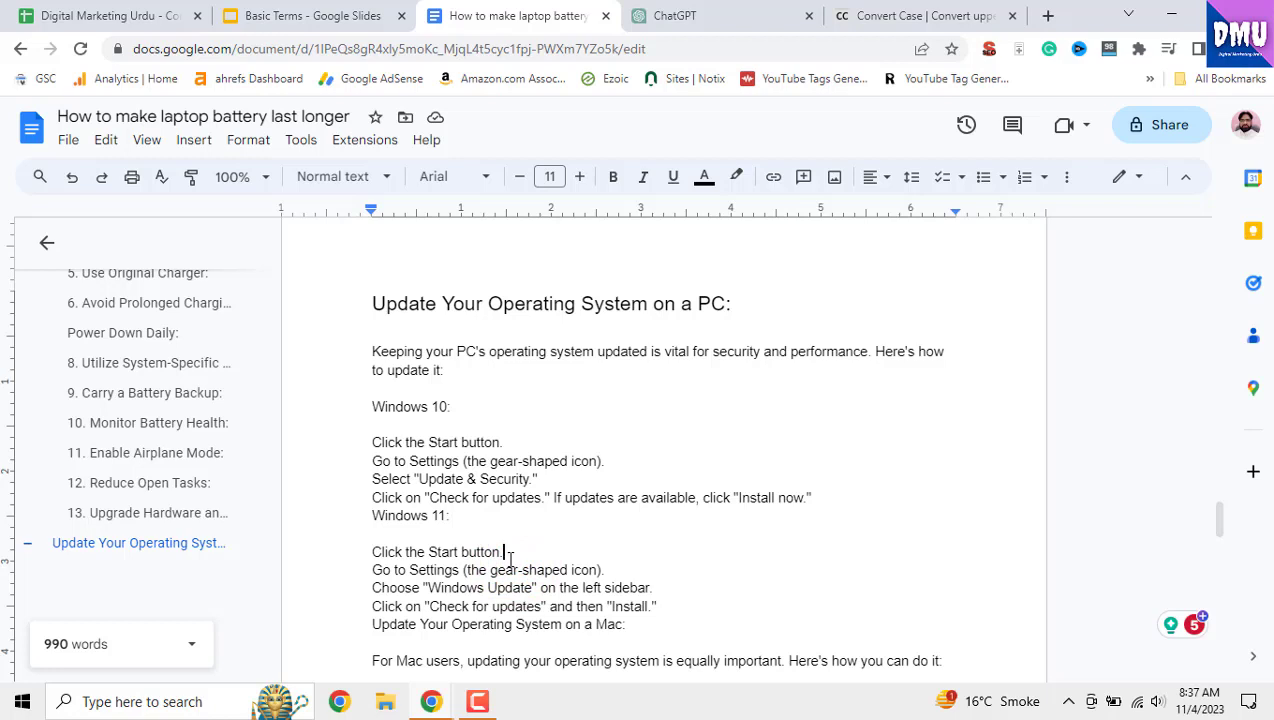
{"action": "key", "text": "Return"}
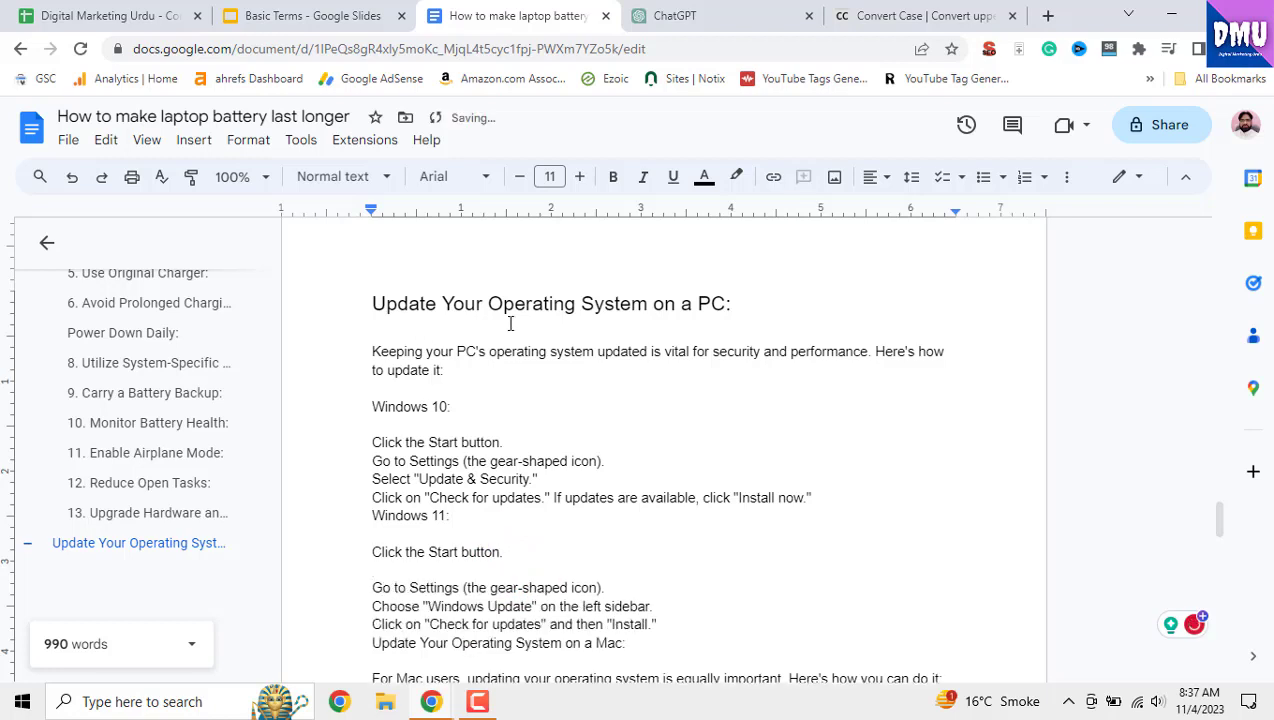
- Review the headings and steps of the pasted operating system guide and compare their structure with the ChatGPT answer
{"action": "triple_click", "coordinate": [373, 406]}
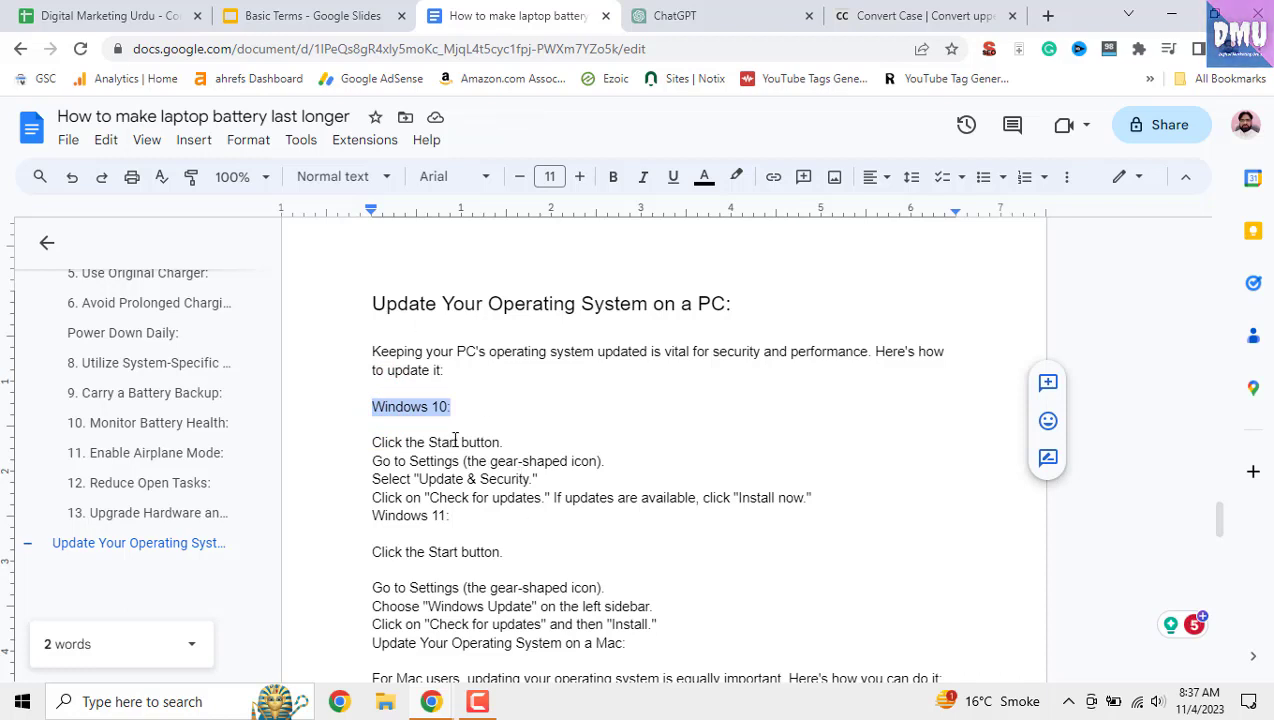
{"action": "scroll", "coordinate": [455, 467], "scroll_direction": "down", "scroll_amount": 8}
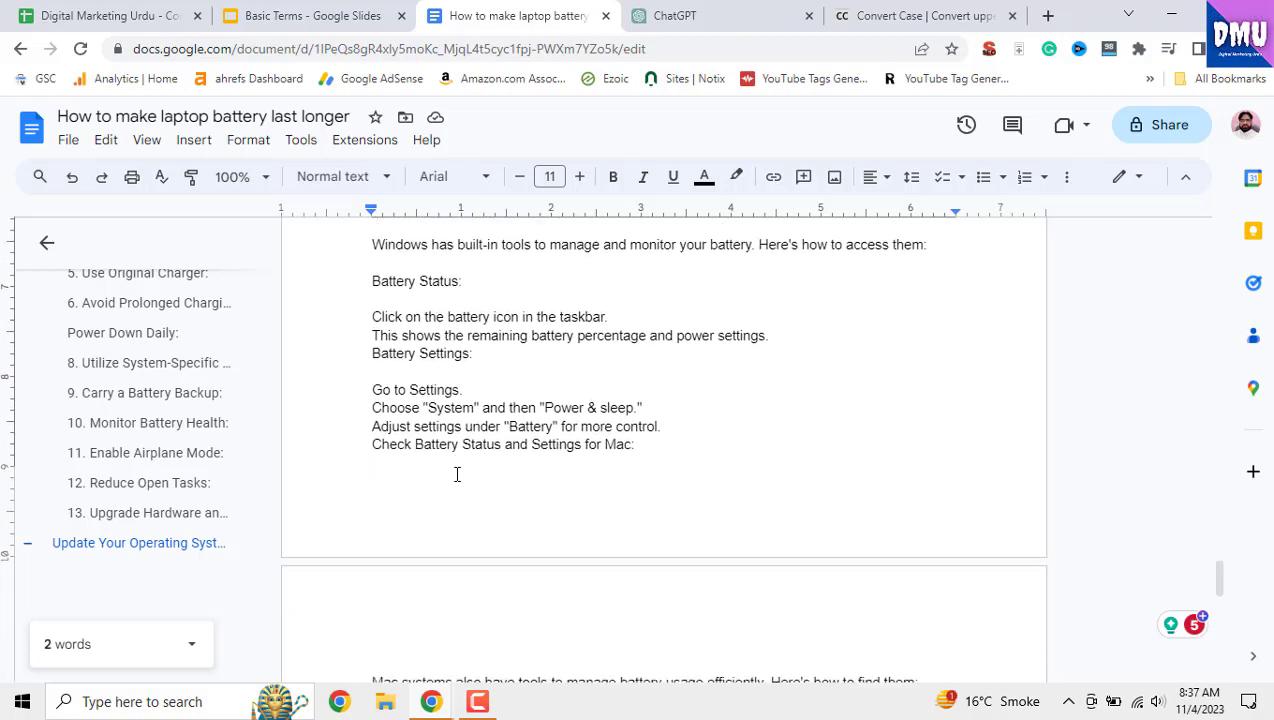
{"action": "scroll", "coordinate": [457, 474], "scroll_direction": "down", "scroll_amount": 3}
{"action": "scroll", "coordinate": [457, 474], "scroll_direction": "up", "scroll_amount": 10}
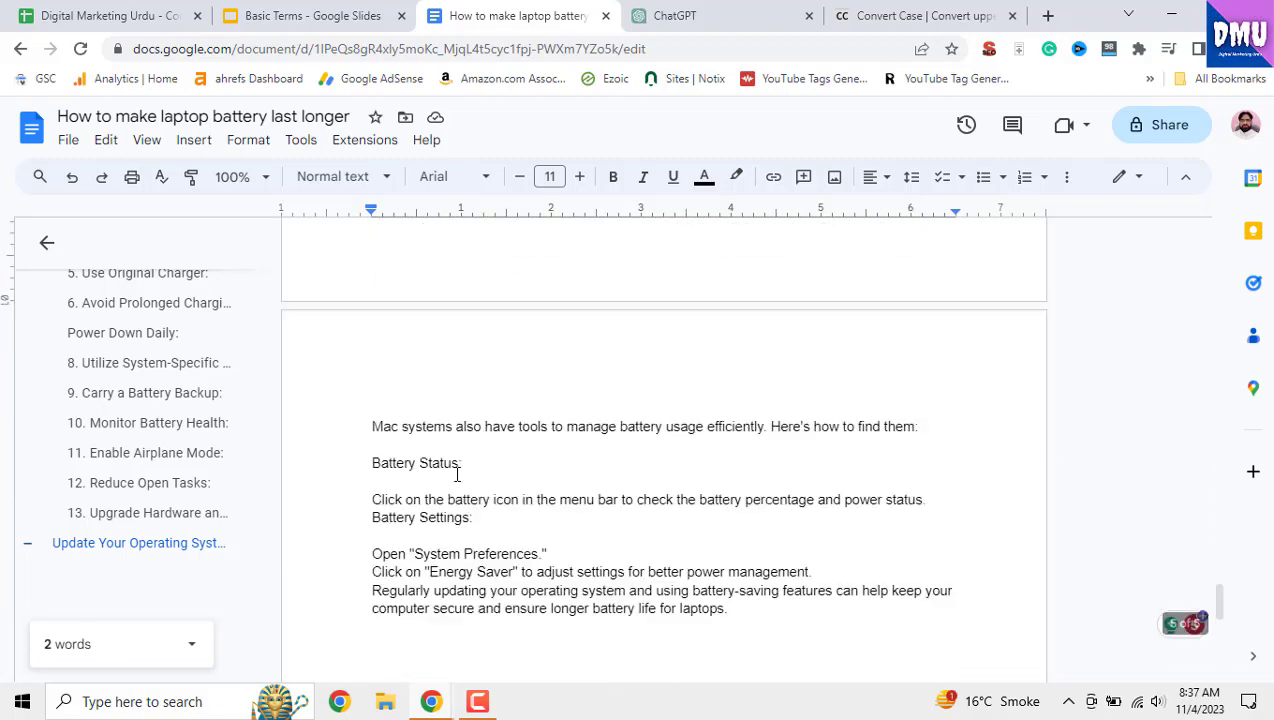
{"action": "scroll", "coordinate": [457, 474], "scroll_direction": "up", "scroll_amount": 2}
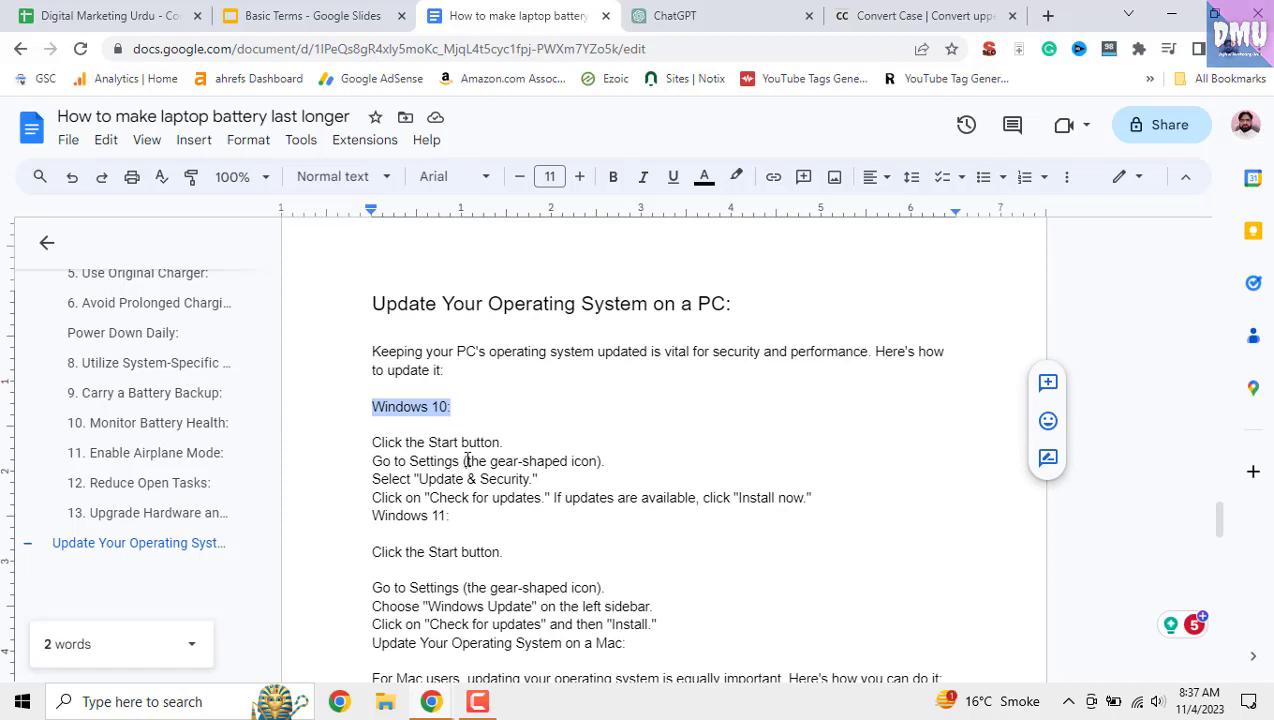
{"action": "left_click", "coordinate": [675, 15]}
{"action": "scroll", "coordinate": [663, 410], "scroll_direction": "up", "scroll_amount": 10}
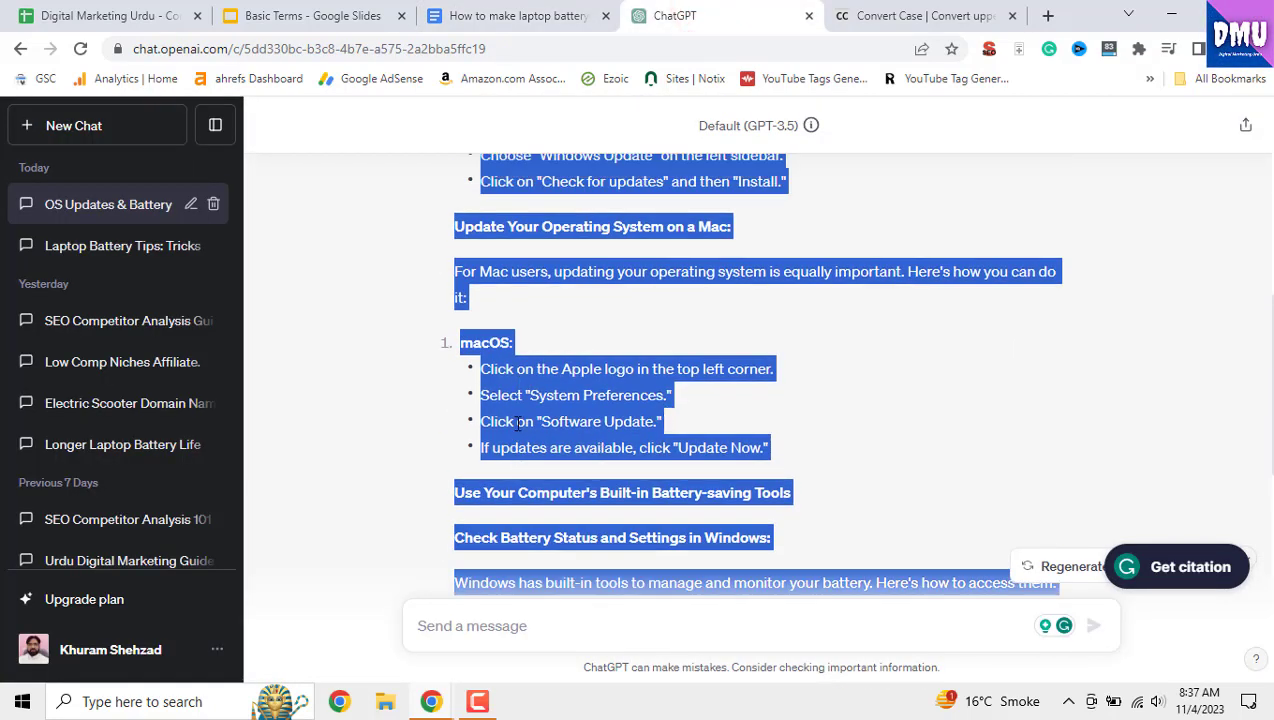
{"action": "left_click", "coordinate": [537, 342]}
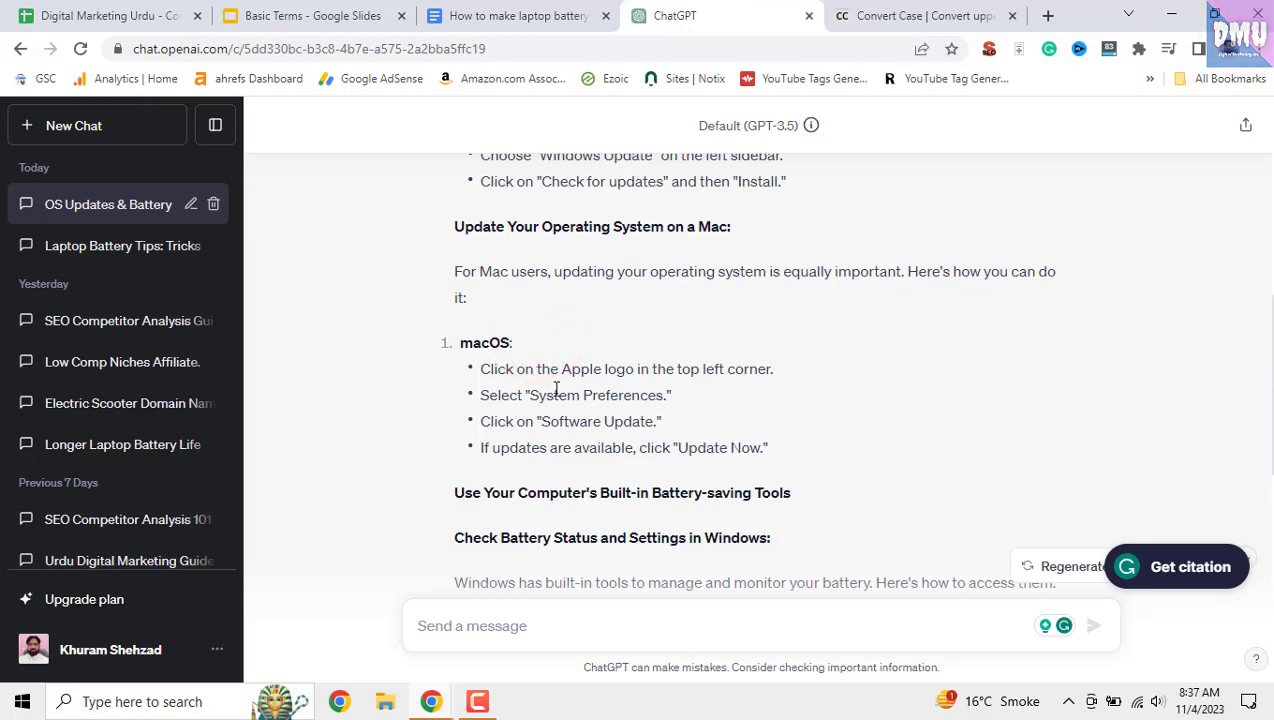
{"action": "left_click", "coordinate": [470, 15]}
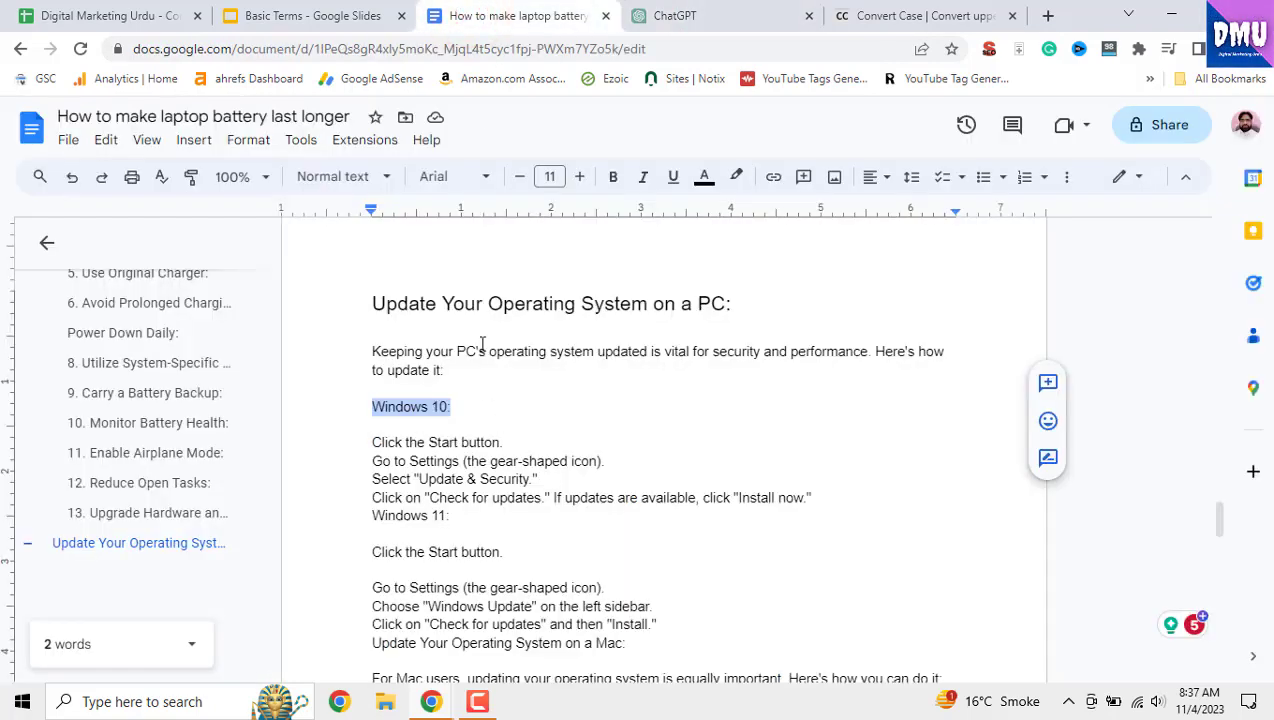
{"action": "left_click", "coordinate": [482, 303]}
{"action": "left_click", "coordinate": [419, 407]}
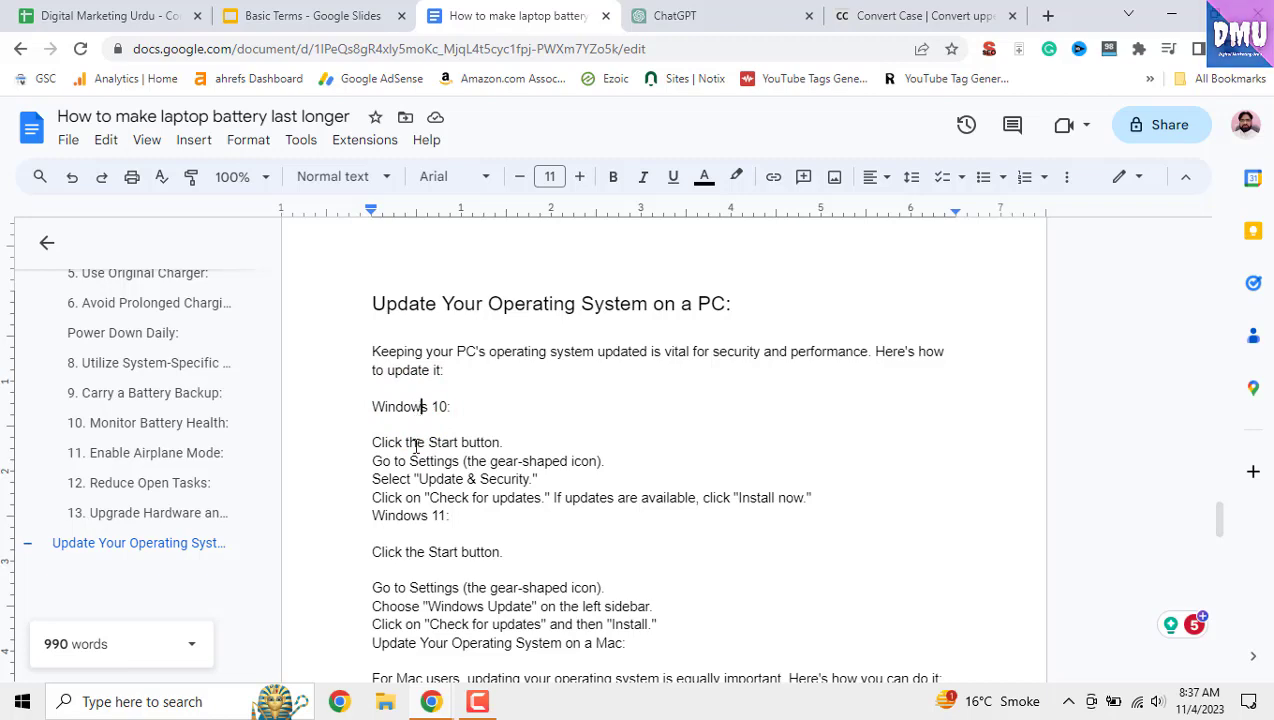
{"action": "scroll", "coordinate": [423, 558], "scroll_direction": "down", "scroll_amount": 3}
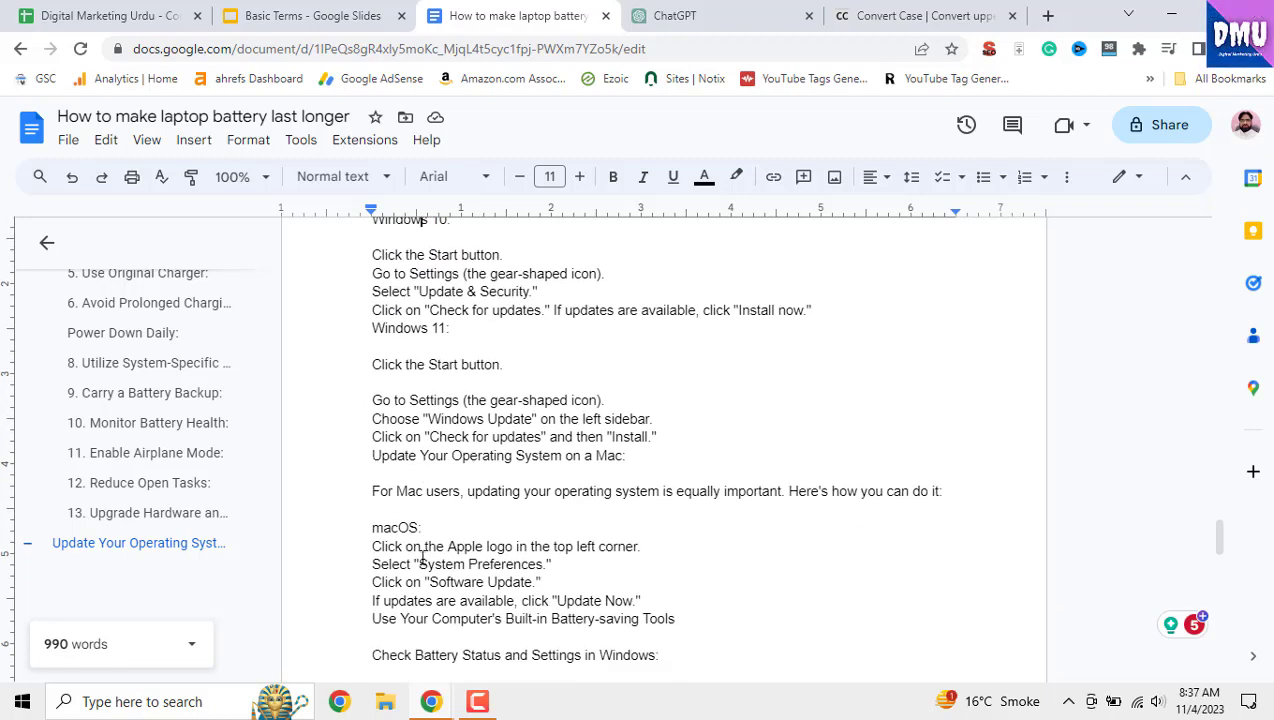
{"action": "scroll", "coordinate": [422, 556], "scroll_direction": "up", "scroll_amount": 5}
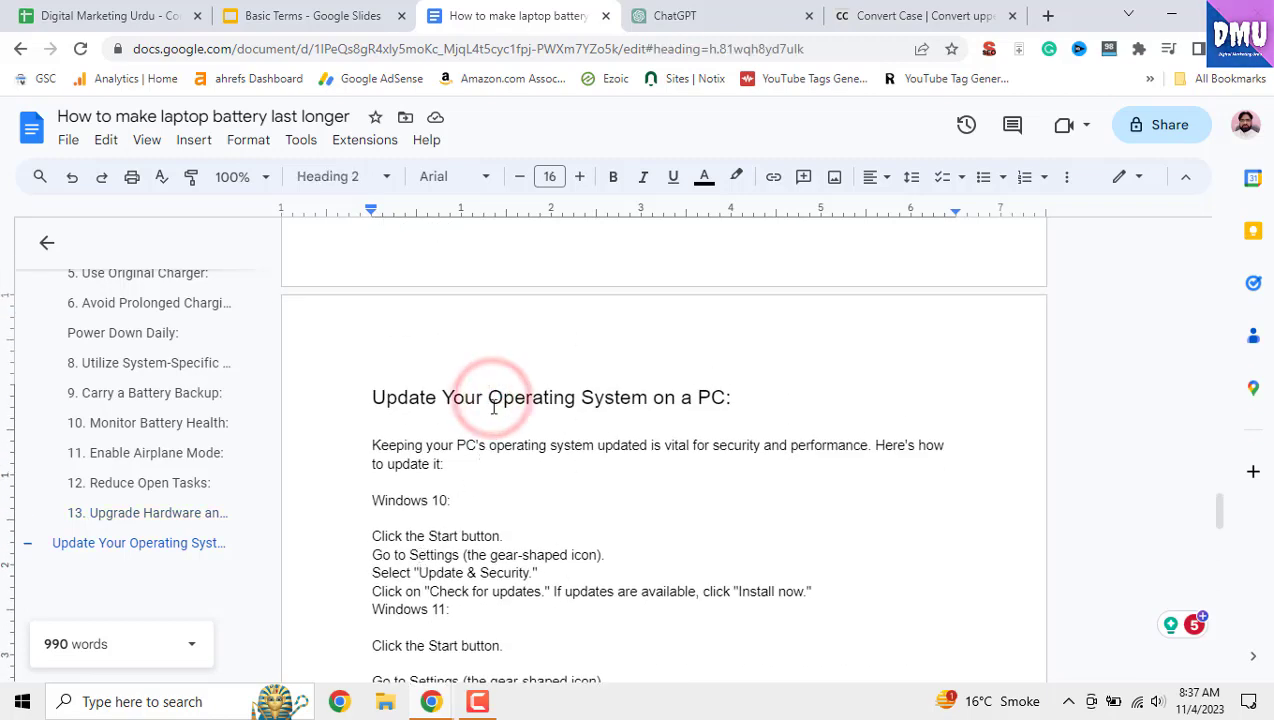
{"action": "scroll", "coordinate": [492, 543], "scroll_direction": "down", "scroll_amount": 2}
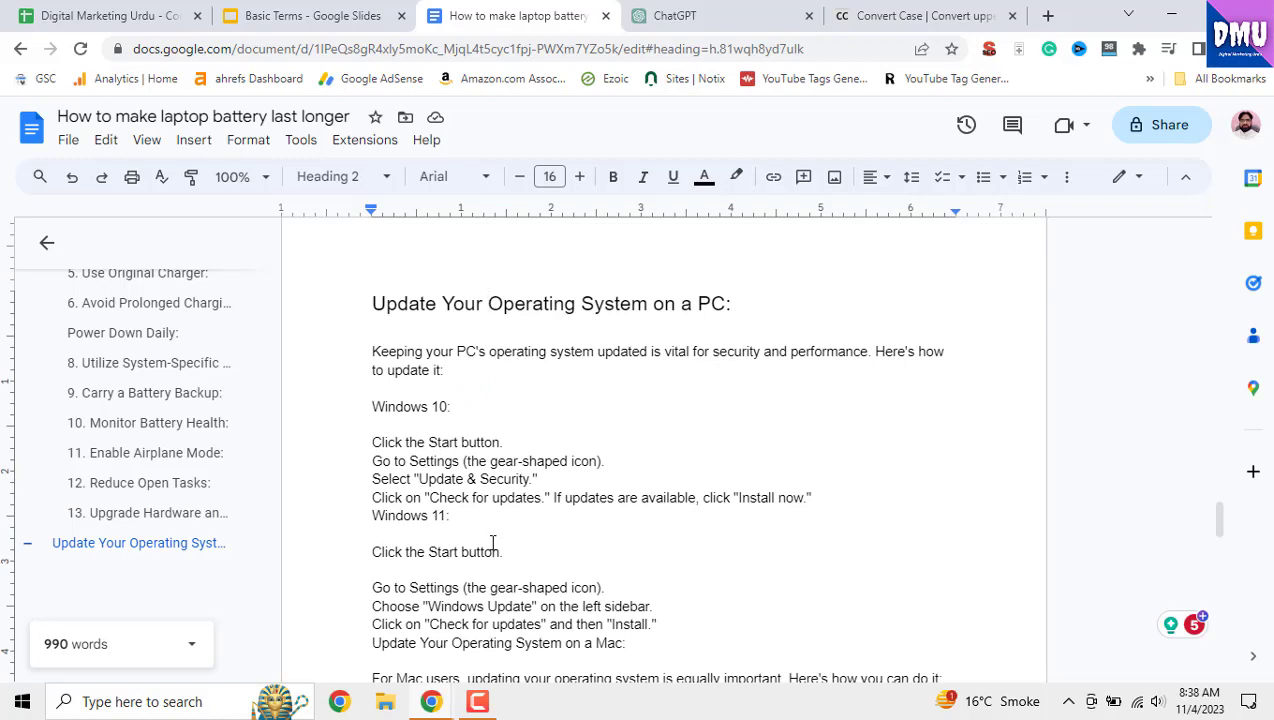
{"action": "scroll", "coordinate": [509, 541], "scroll_direction": "down", "scroll_amount": 11}
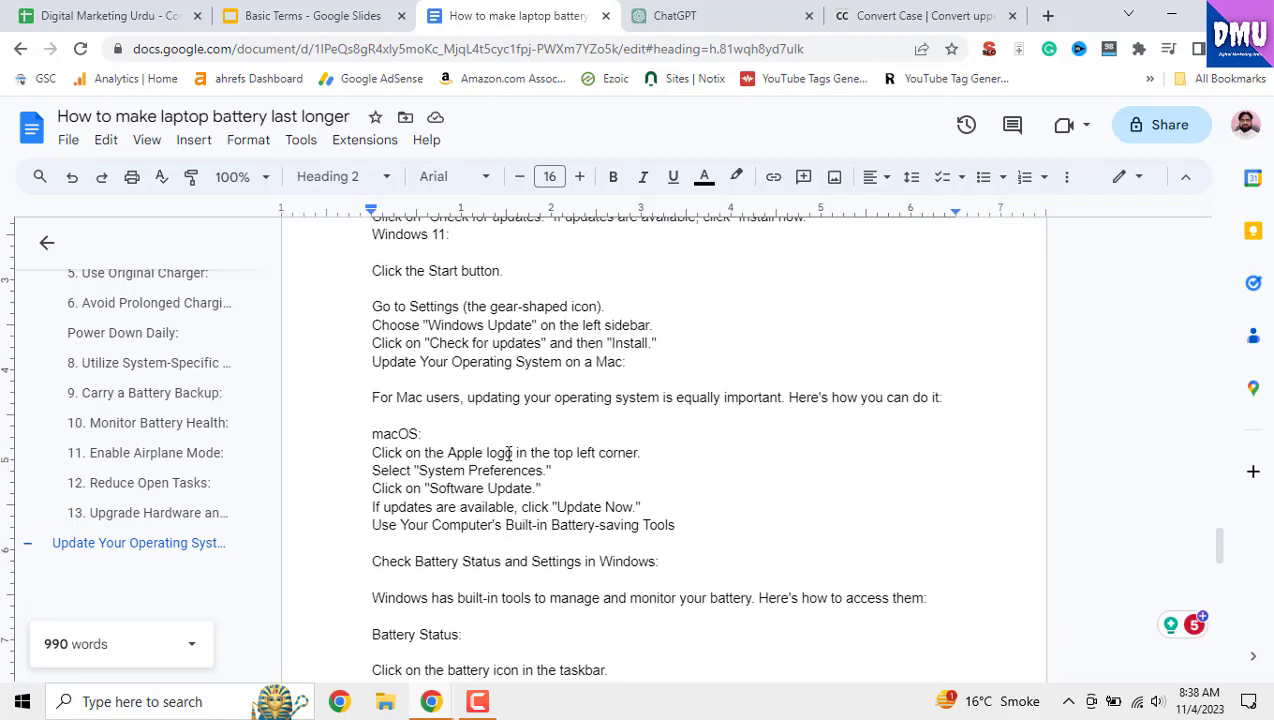
- Start a new empty line below the guide's closing paragraph at the end of the article
{"action": "left_click", "coordinate": [559, 553]}
{"action": "scroll", "coordinate": [586, 527], "scroll_direction": "down", "scroll_amount": 14}
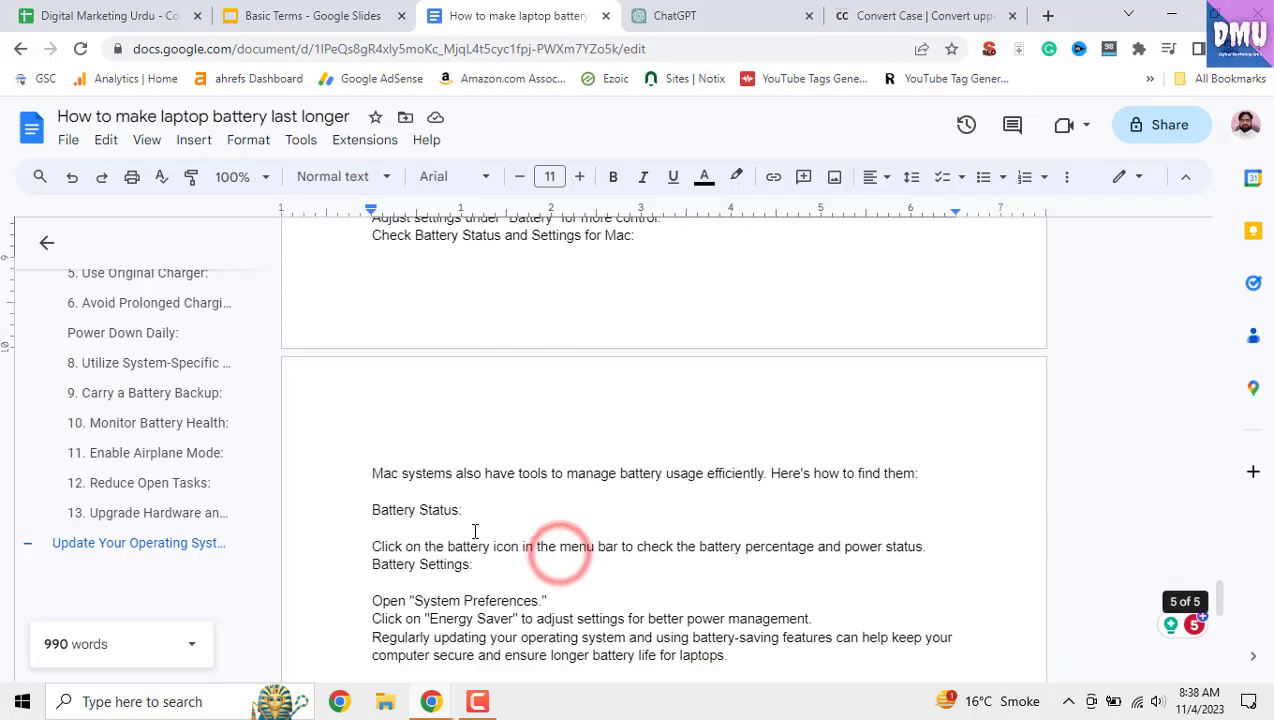
{"action": "left_click", "coordinate": [446, 328]}
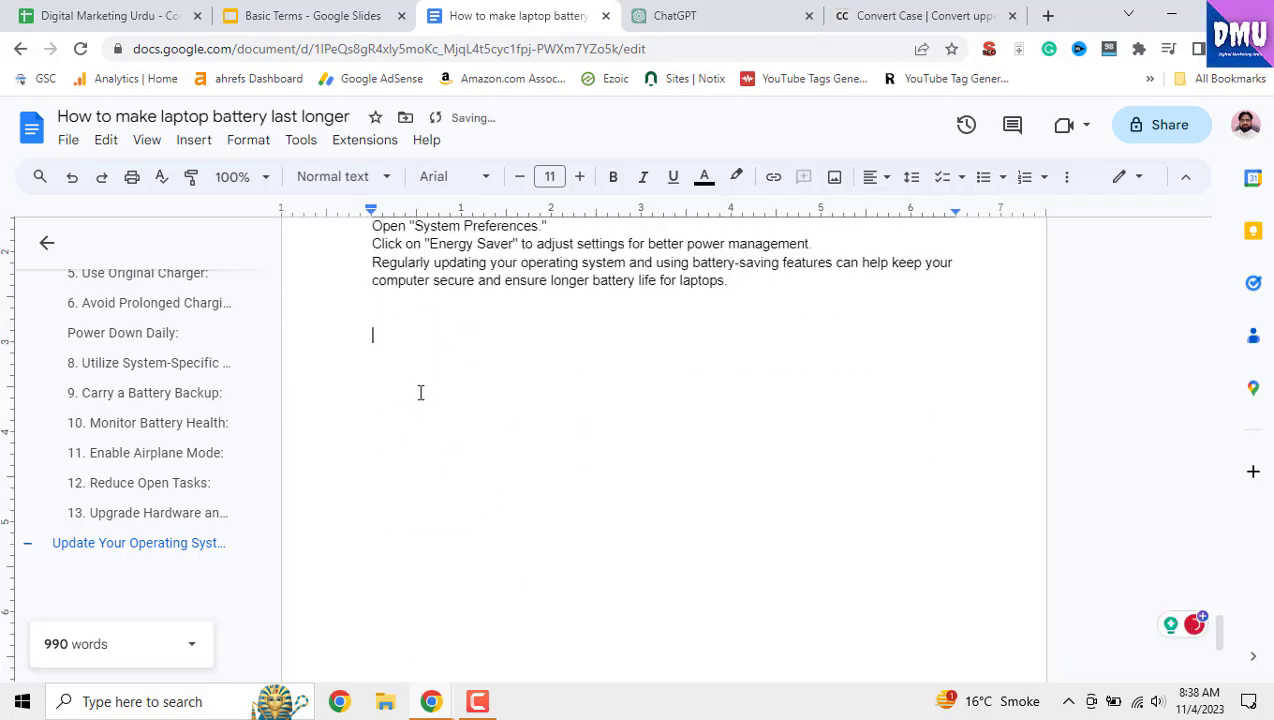
{"action": "scroll", "coordinate": [478, 318], "scroll_direction": "up", "scroll_amount": 2}
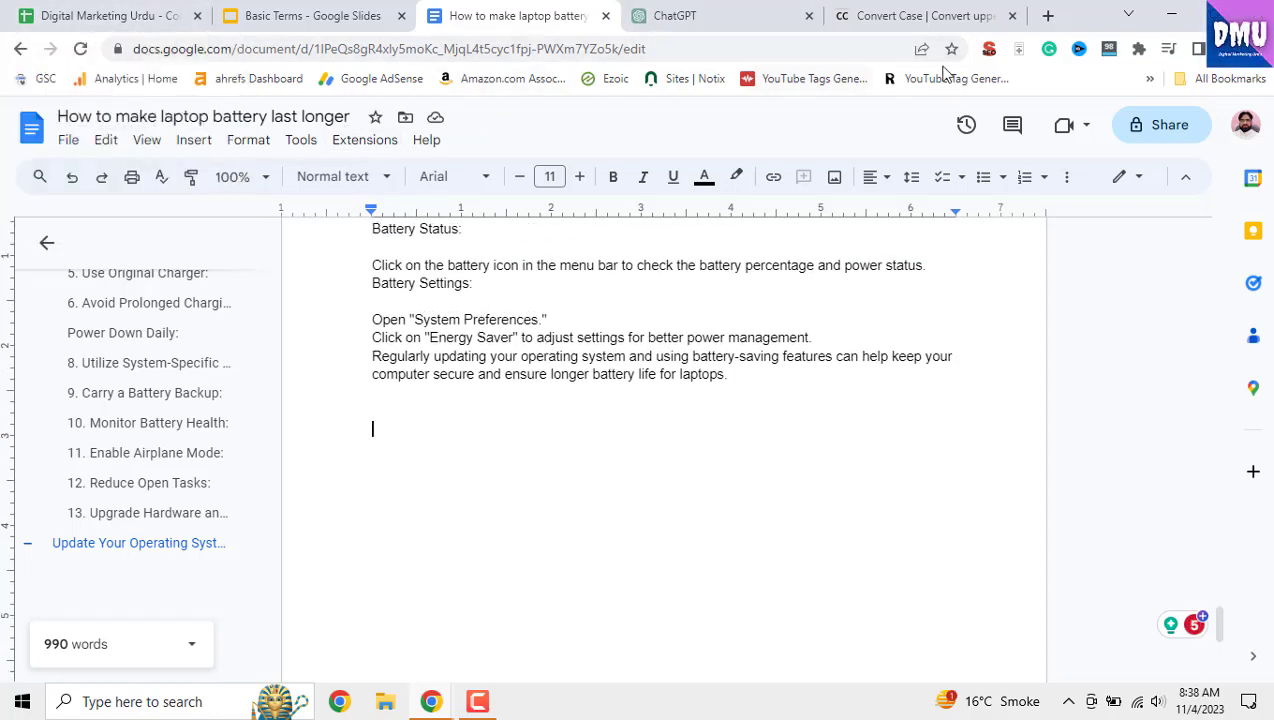
- Fill cells A19:A24 of the Article Outline sheet with green to mark the operating system topics as done
{"action": "left_click", "coordinate": [44, 22]}
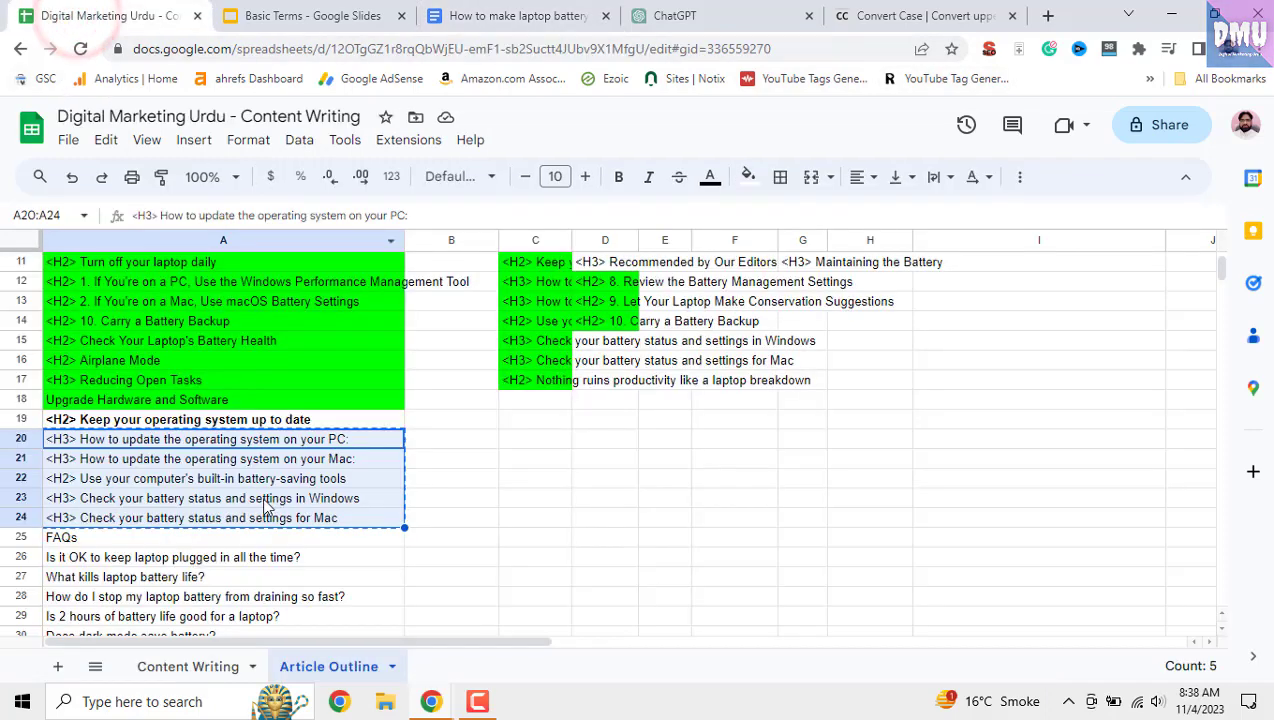
{"action": "left_click", "coordinate": [425, 527]}
{"action": "left_click_drag", "start_coordinate": [350, 518], "coordinate": [350, 425]}
{"action": "left_click", "coordinate": [752, 176]}
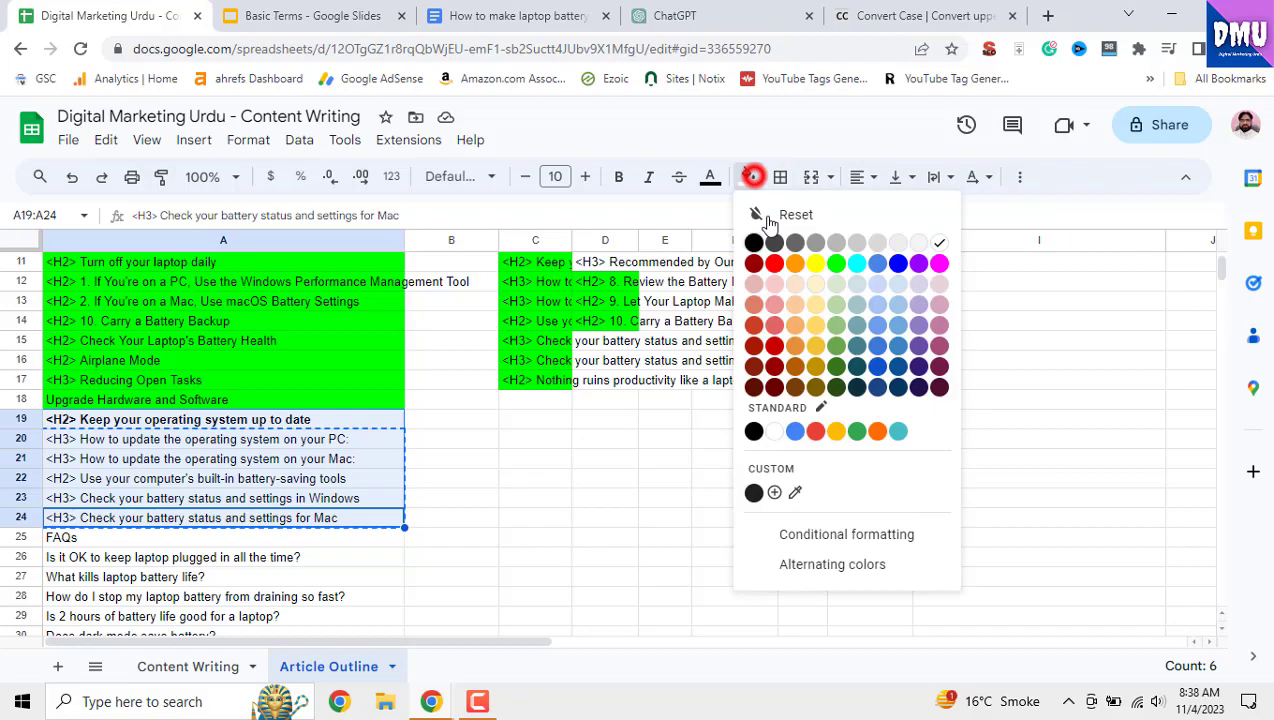
{"action": "left_click", "coordinate": [826, 262]}
- Copy the five FAQ questions from outline cells A26:A30, send them to ChatGPT and look through the generated answers
{"action": "left_click", "coordinate": [359, 356]}
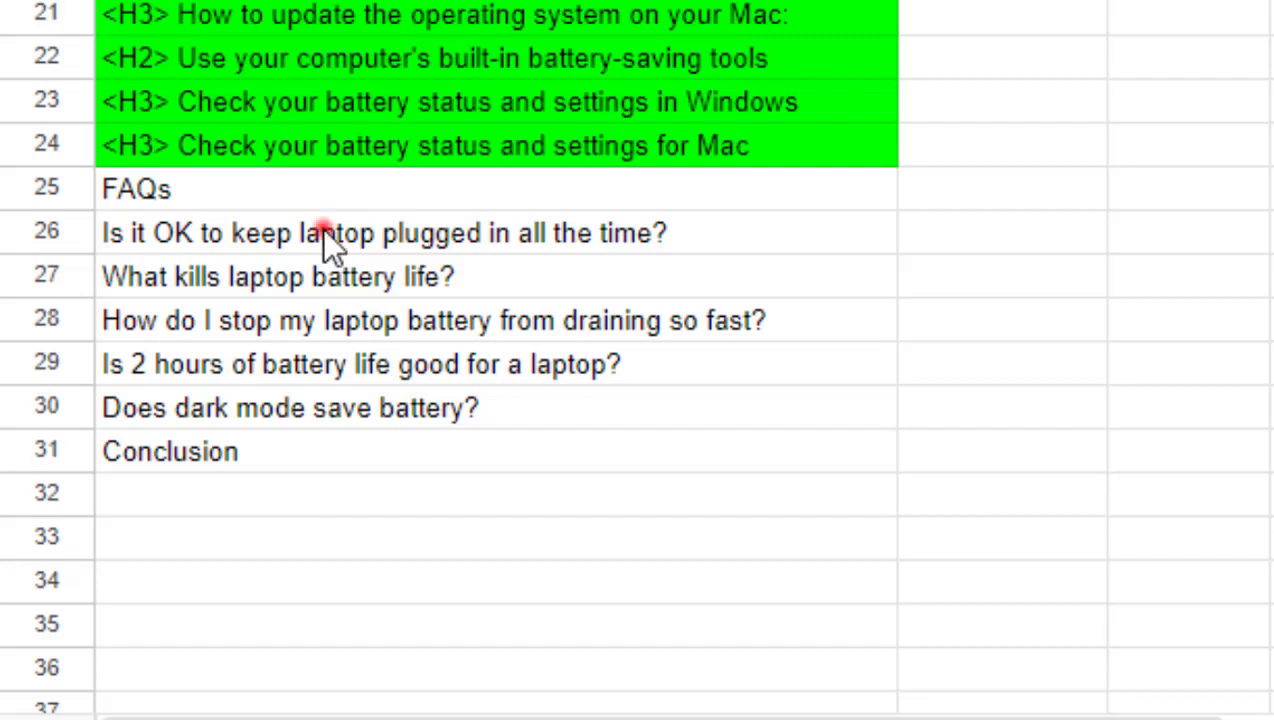
{"action": "left_click_drag", "start_coordinate": [325, 236], "coordinate": [506, 407]}
{"action": "key", "text": "ctrl+c"}
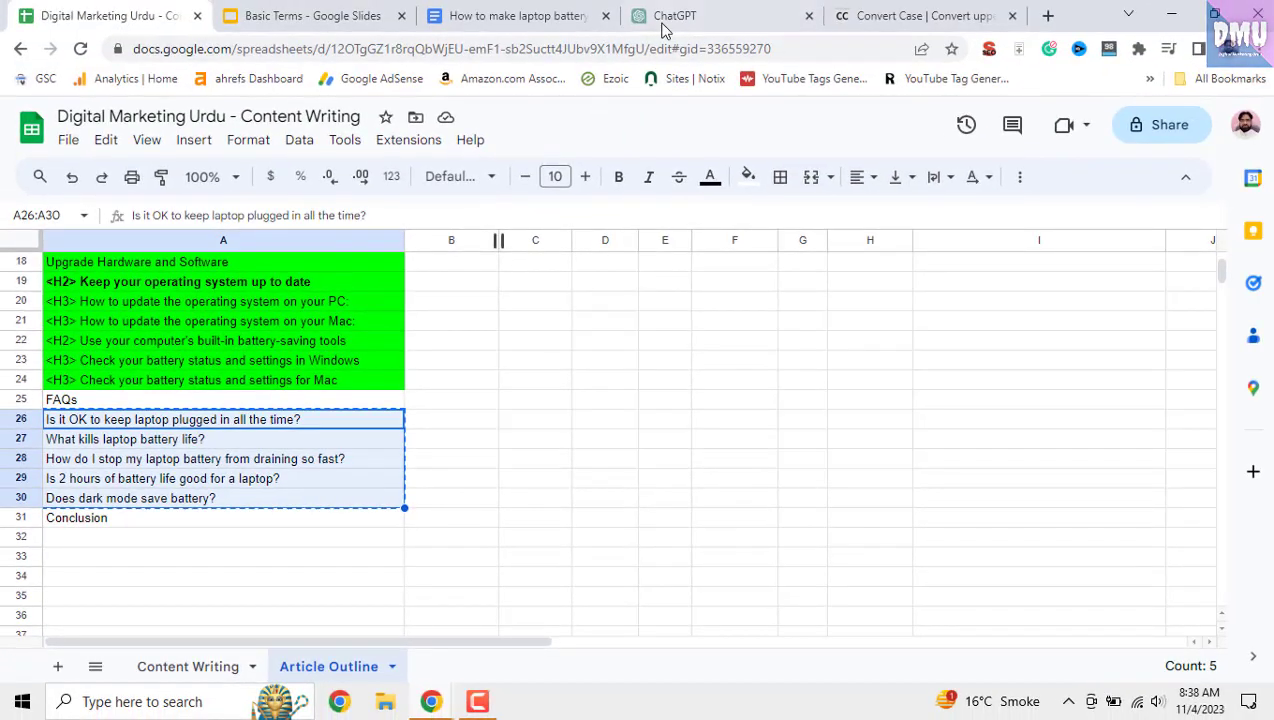
{"action": "left_click", "coordinate": [665, 16]}
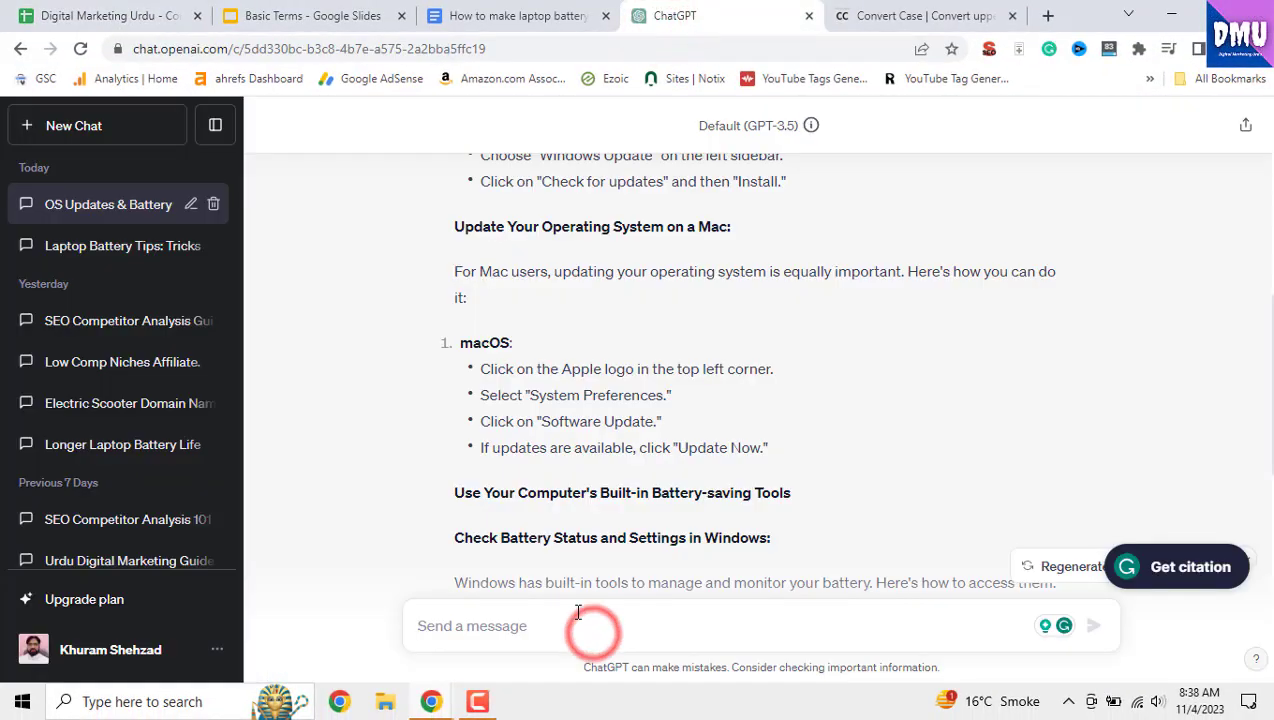
{"action": "key", "text": "ctrl+v"}
{"action": "key", "text": "Return"}
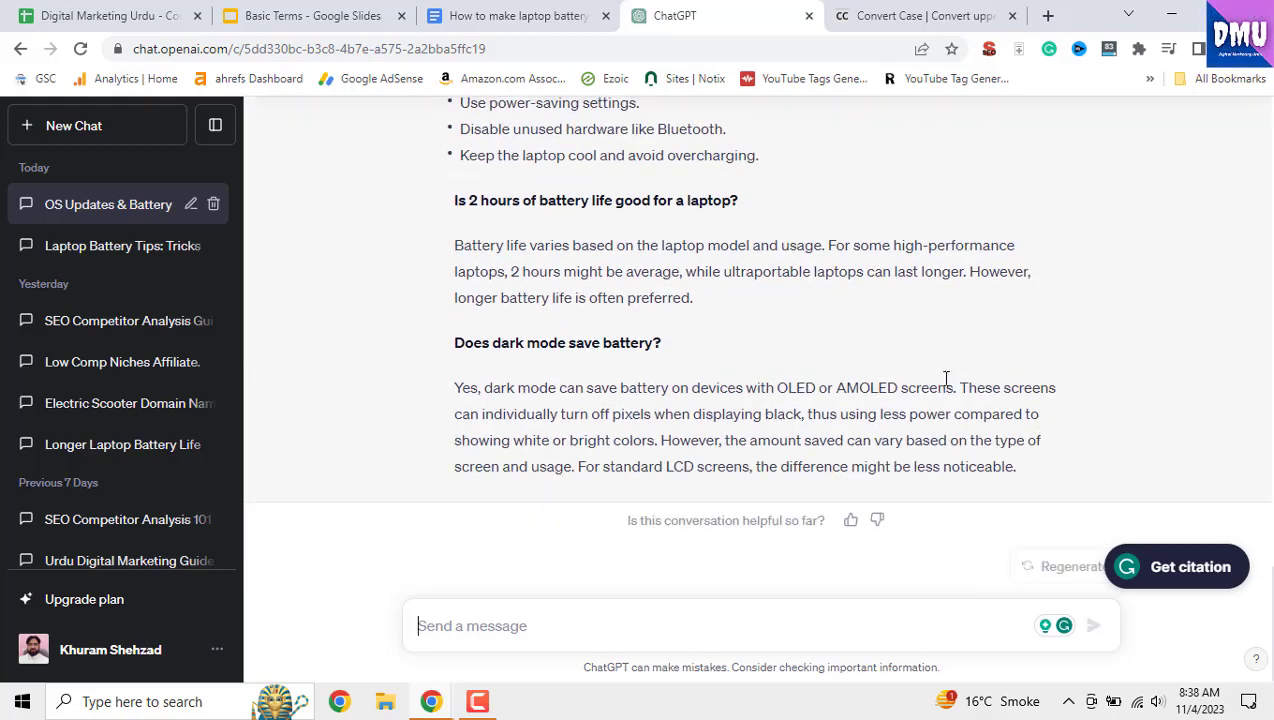
{"action": "scroll", "coordinate": [944, 378], "scroll_direction": "up", "scroll_amount": 4}
{"action": "scroll", "coordinate": [948, 385], "scroll_direction": "up", "scroll_amount": 1}
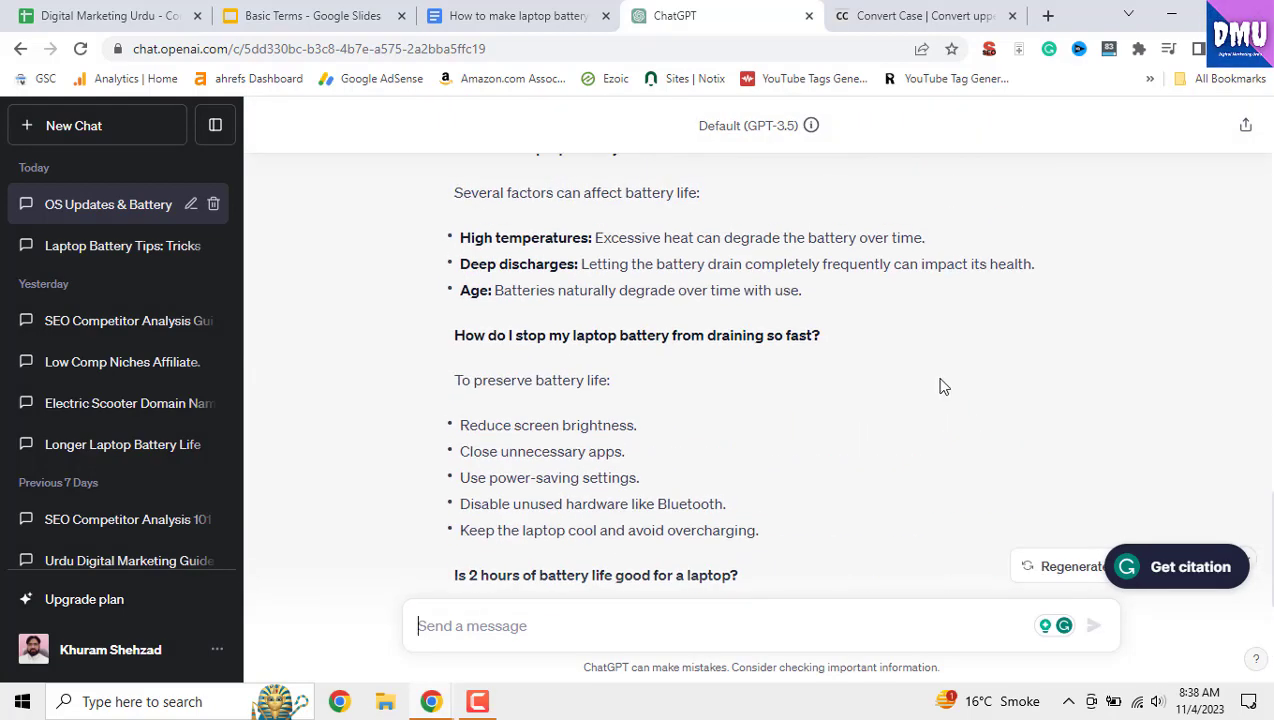
{"action": "scroll", "coordinate": [940, 385], "scroll_direction": "down", "scroll_amount": 5}
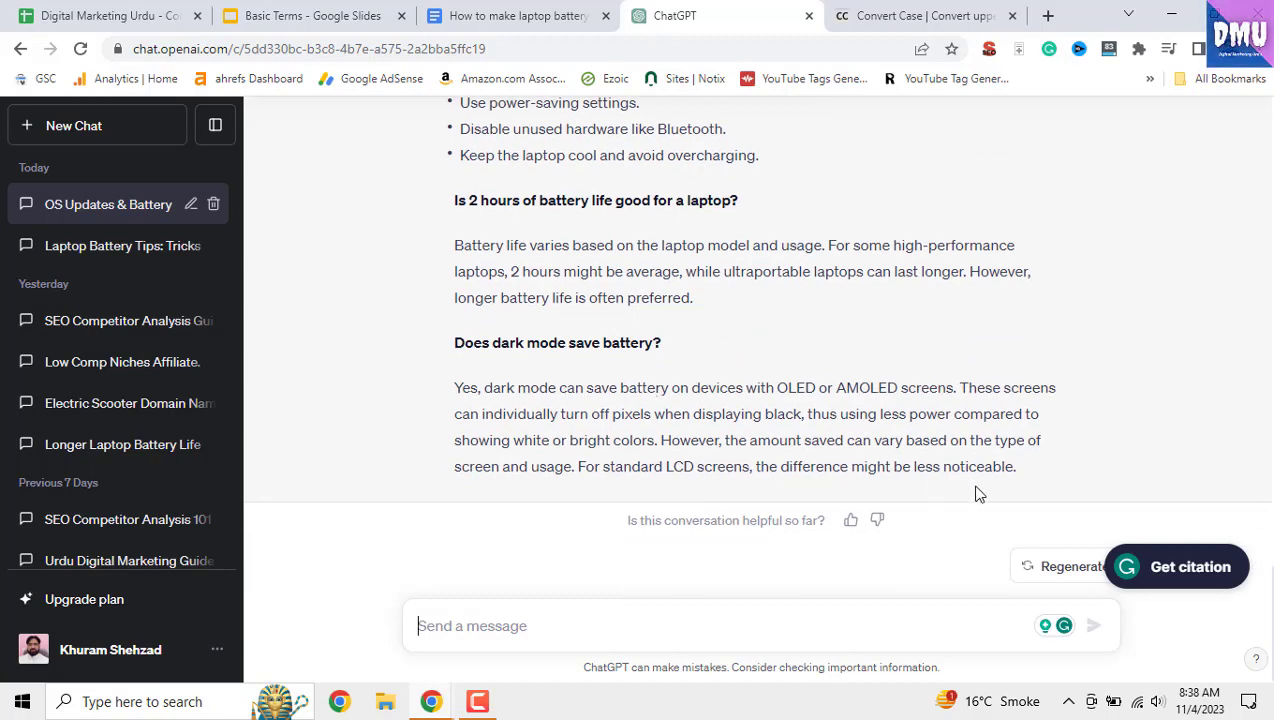
- Copy the complete ChatGPT answer covering all five FAQ questions, from the plugged-in question through the dark mode answer
{"action": "left_click_drag", "start_coordinate": [1020, 467], "coordinate": [422, 323]}
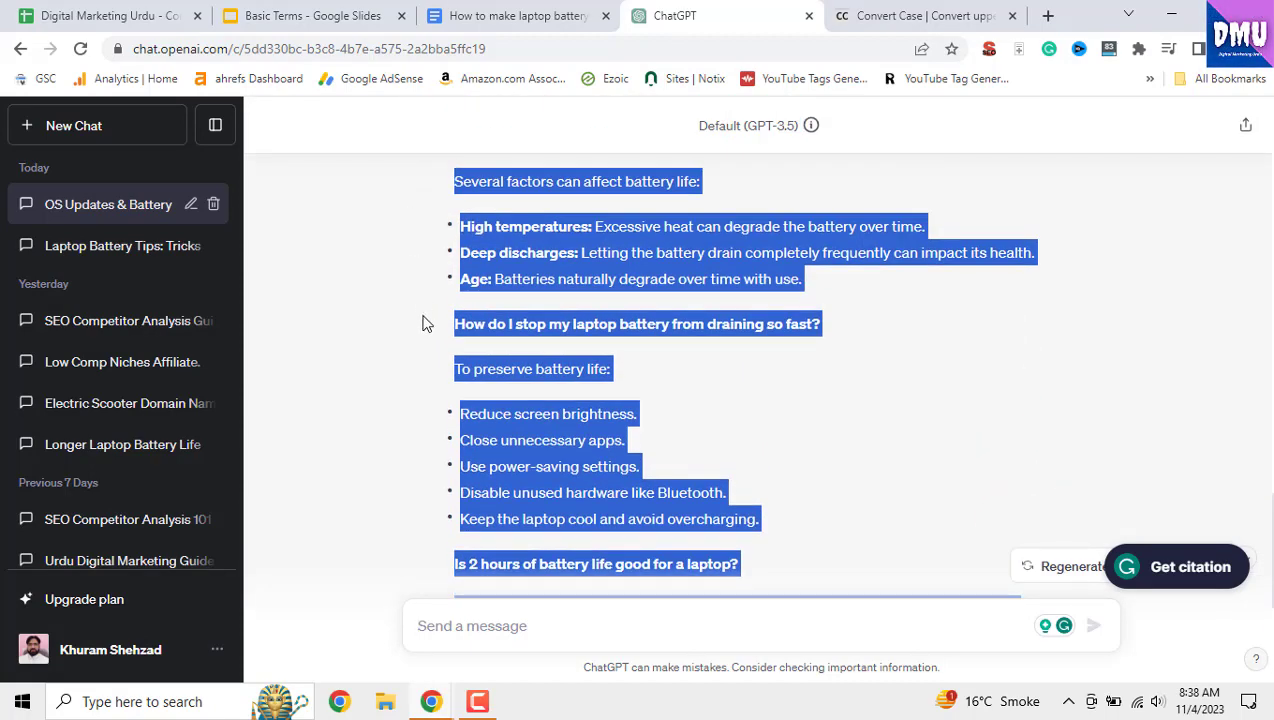
{"action": "left_click_drag", "start_coordinate": [444, 280], "coordinate": [442, 324]}
{"action": "scroll", "coordinate": [578, 366], "scroll_direction": "up", "scroll_amount": 2}
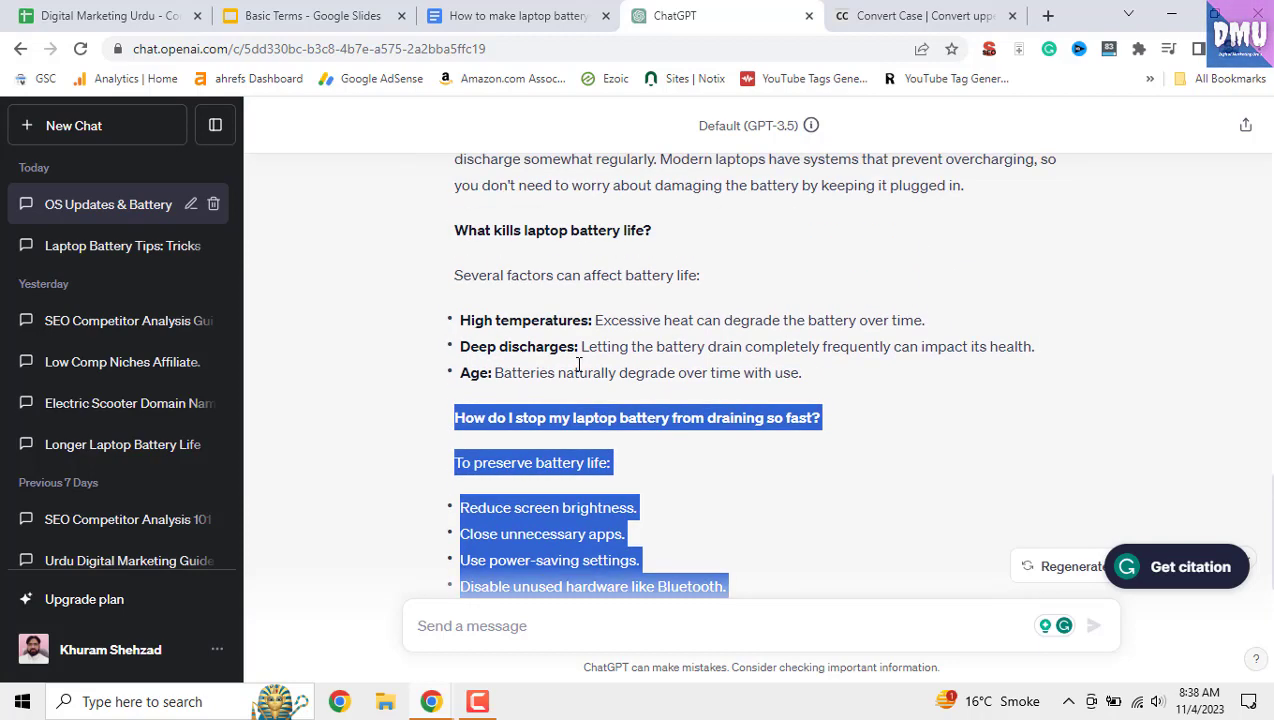
{"action": "scroll", "coordinate": [617, 351], "scroll_direction": "up", "scroll_amount": 2}
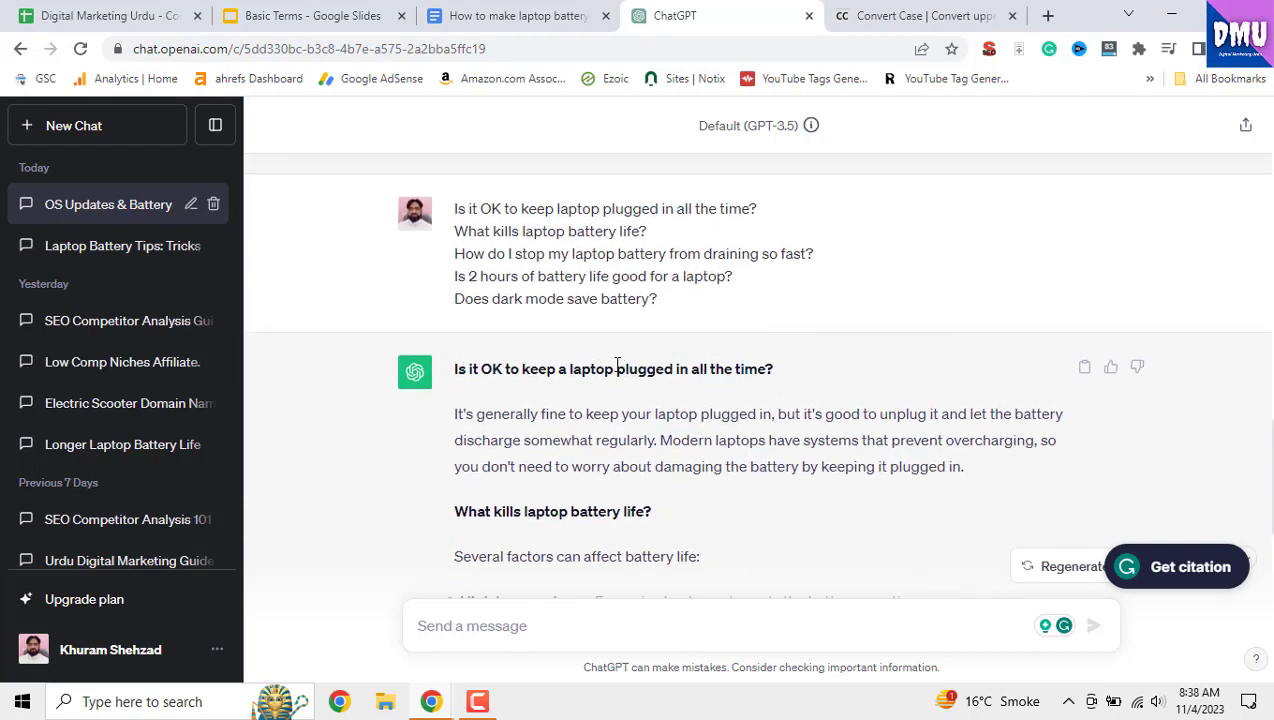
{"action": "left_click_drag", "start_coordinate": [826, 470], "coordinate": [1034, 496]}
{"action": "right_click", "coordinate": [966, 462]}
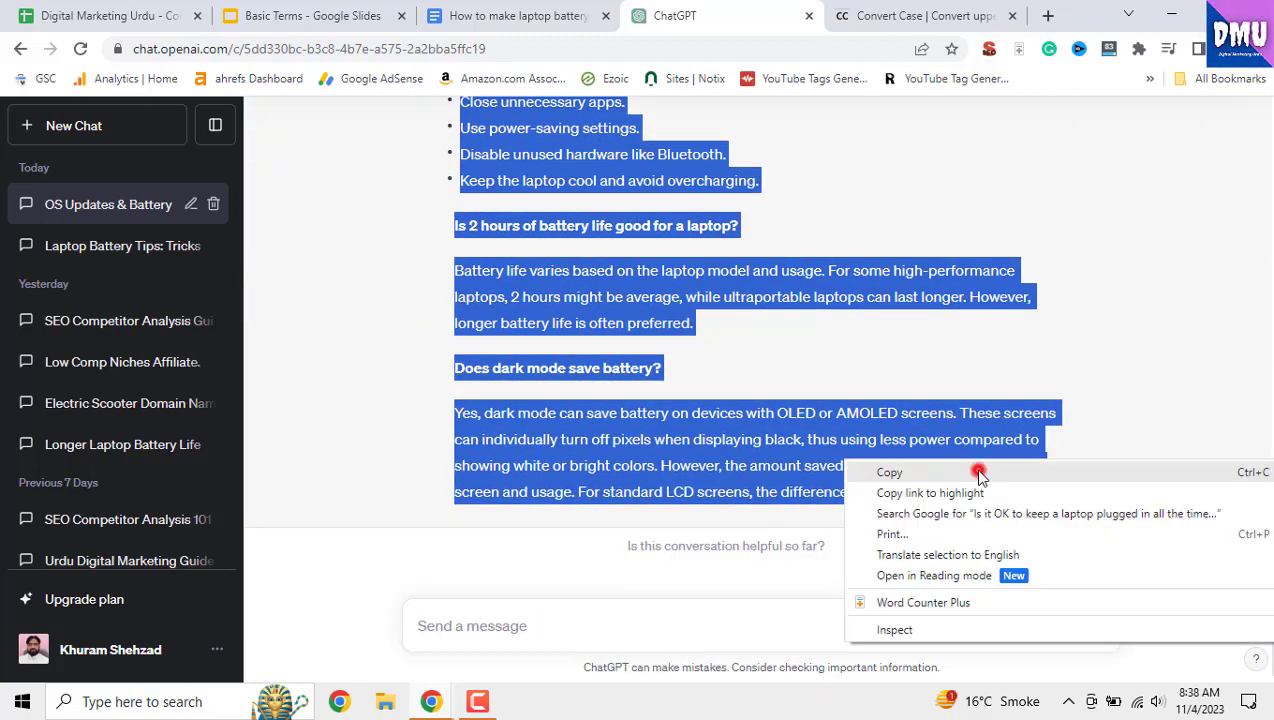
{"action": "left_click", "coordinate": [977, 472]}
{"action": "scroll", "coordinate": [856, 450], "scroll_direction": "up", "scroll_amount": 10}
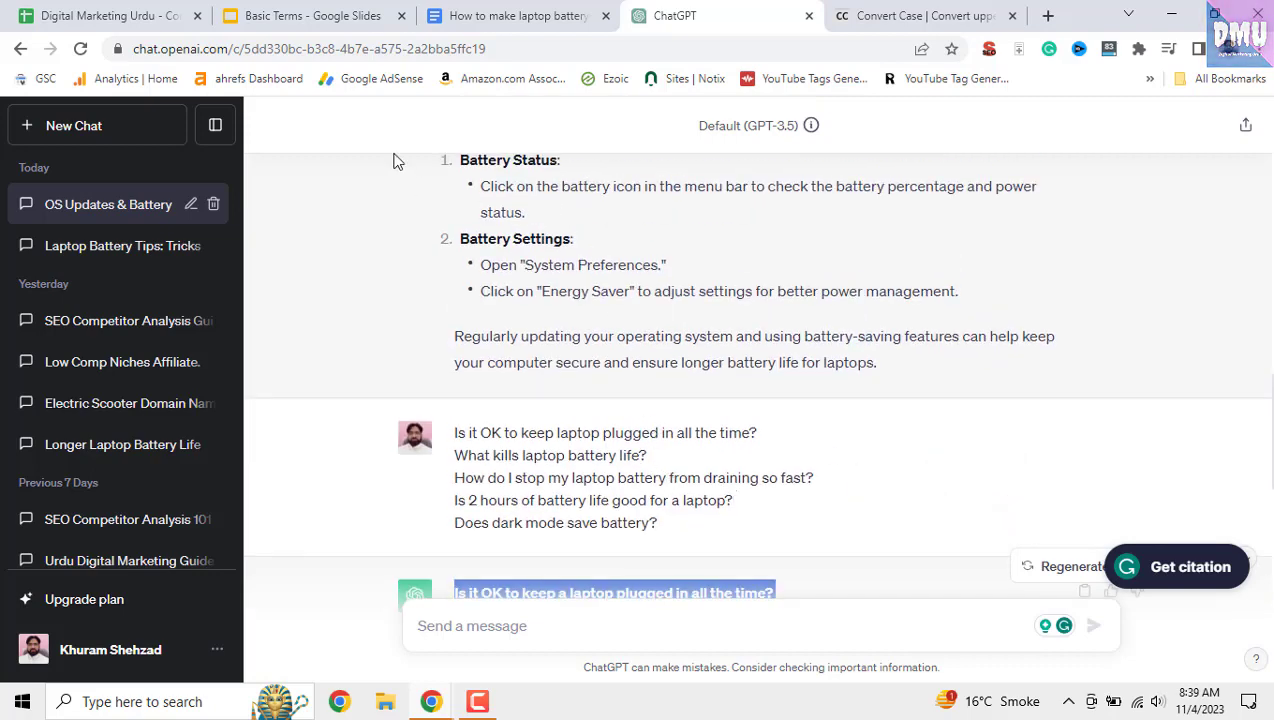
- In the Google Docs article, add the line "FAQs:" below the operating system guide and format it as a bold Heading 3
{"action": "left_click", "coordinate": [518, 16]}
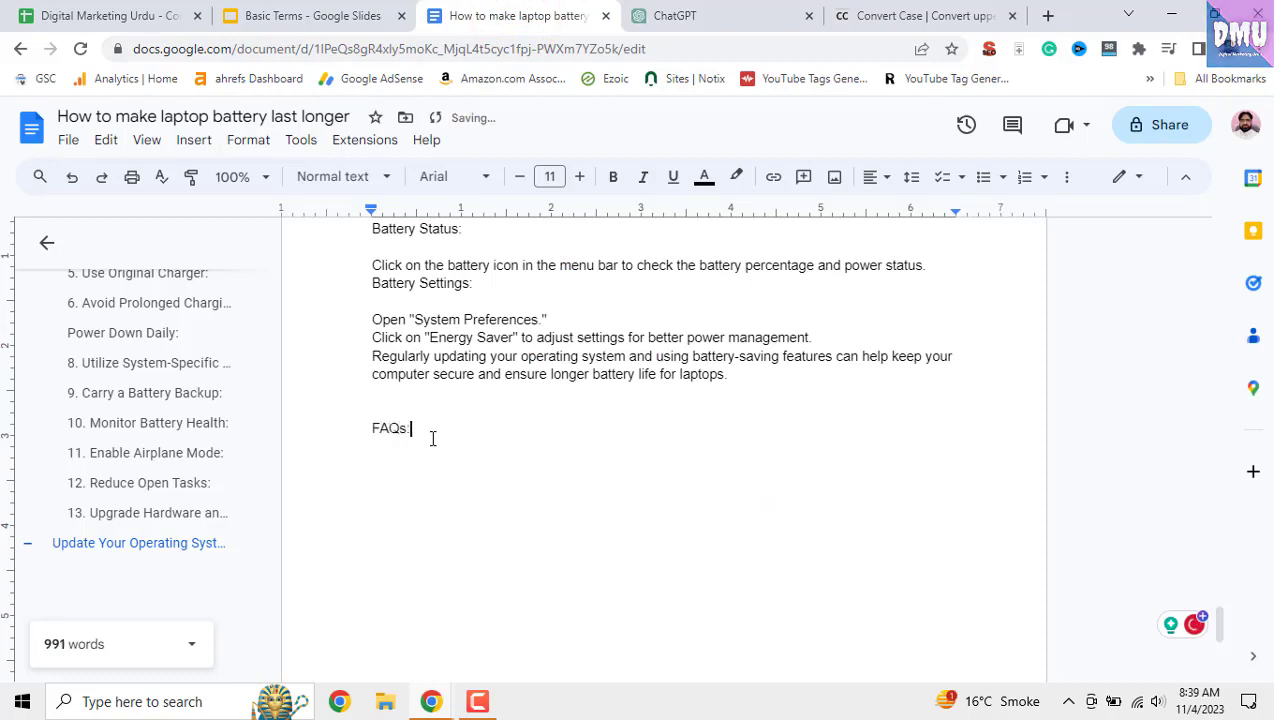
{"action": "key", "text": "Return"}
{"action": "key", "text": "Return"}
{"action": "left_click_drag", "start_coordinate": [430, 436], "coordinate": [368, 430]}
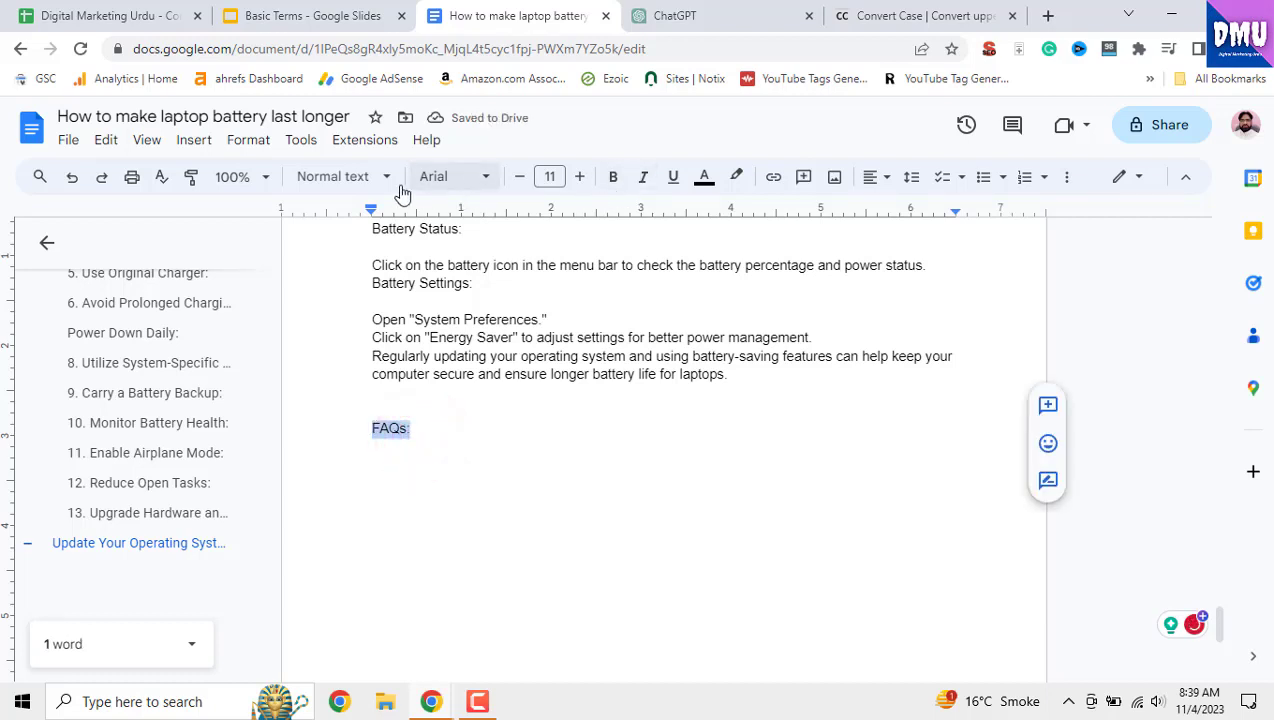
{"action": "left_click", "coordinate": [338, 175]}
{"action": "left_click", "coordinate": [400, 558]}
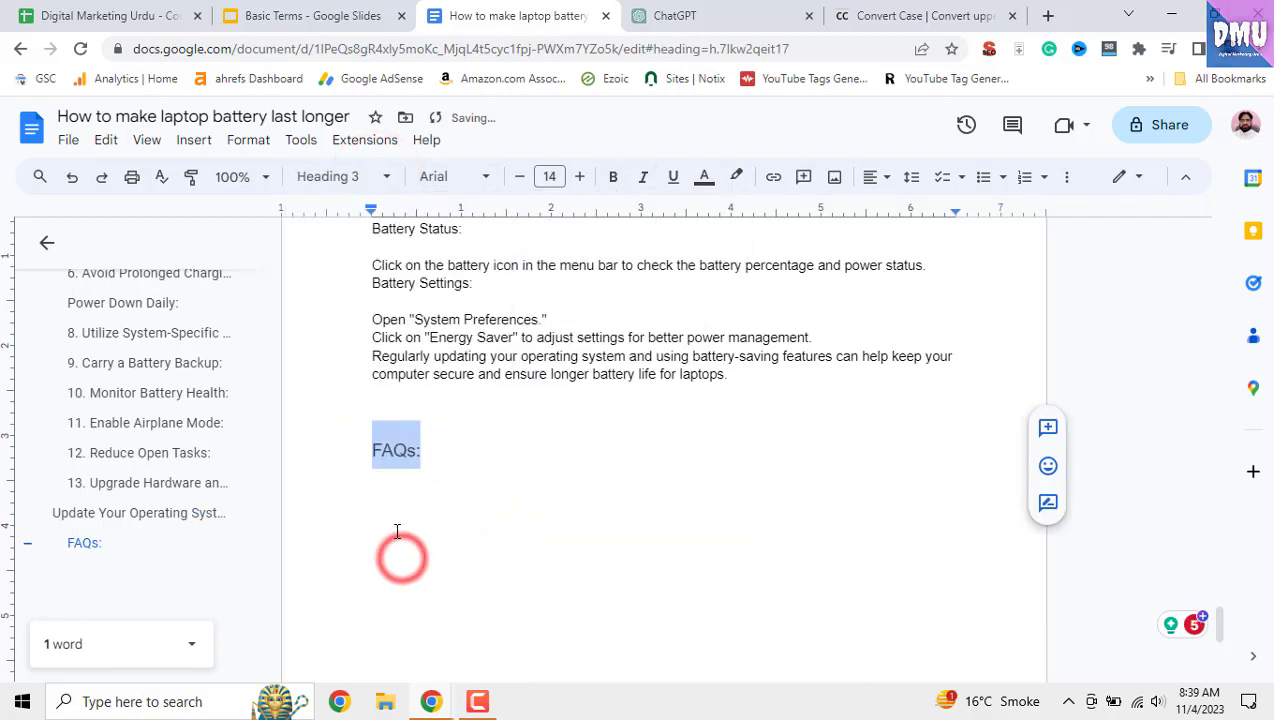
{"action": "left_click_drag", "start_coordinate": [427, 450], "coordinate": [370, 450]}
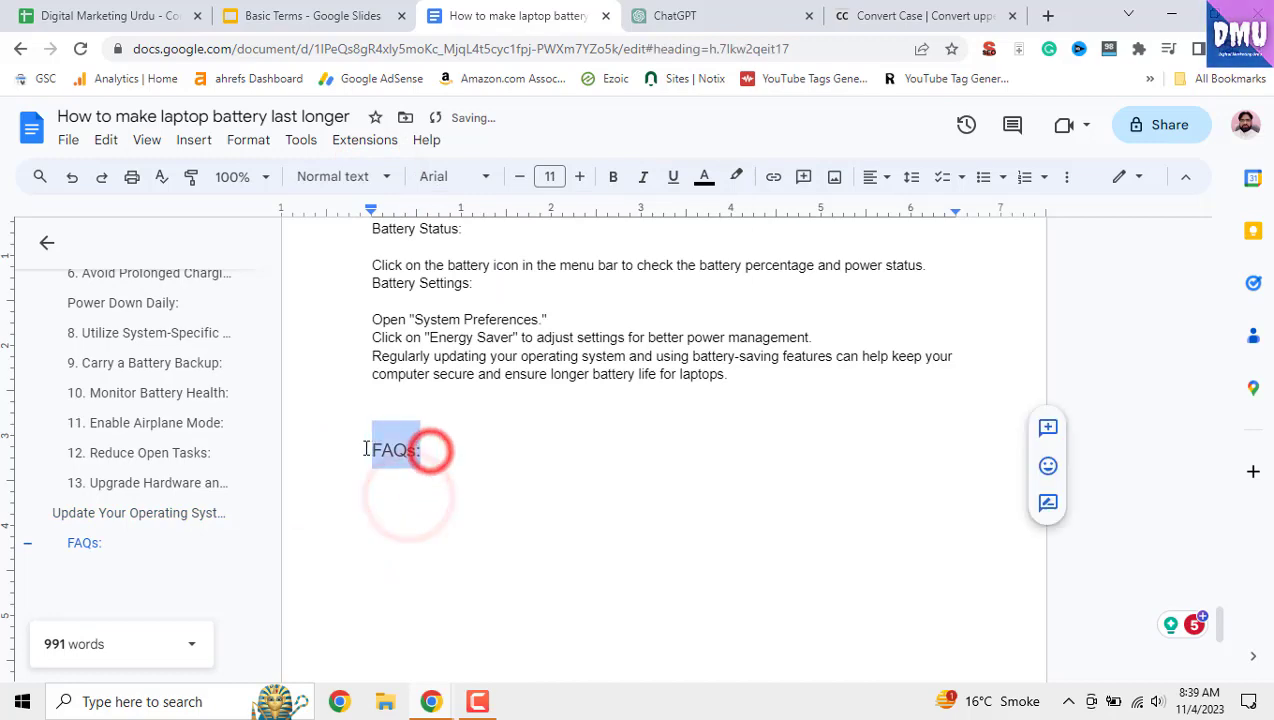
{"action": "left_click", "coordinate": [613, 176]}
- Paste the copied FAQ answers without formatting on the empty line below the FAQs heading
{"action": "left_click", "coordinate": [420, 494]}
{"action": "right_click", "coordinate": [415, 495]}
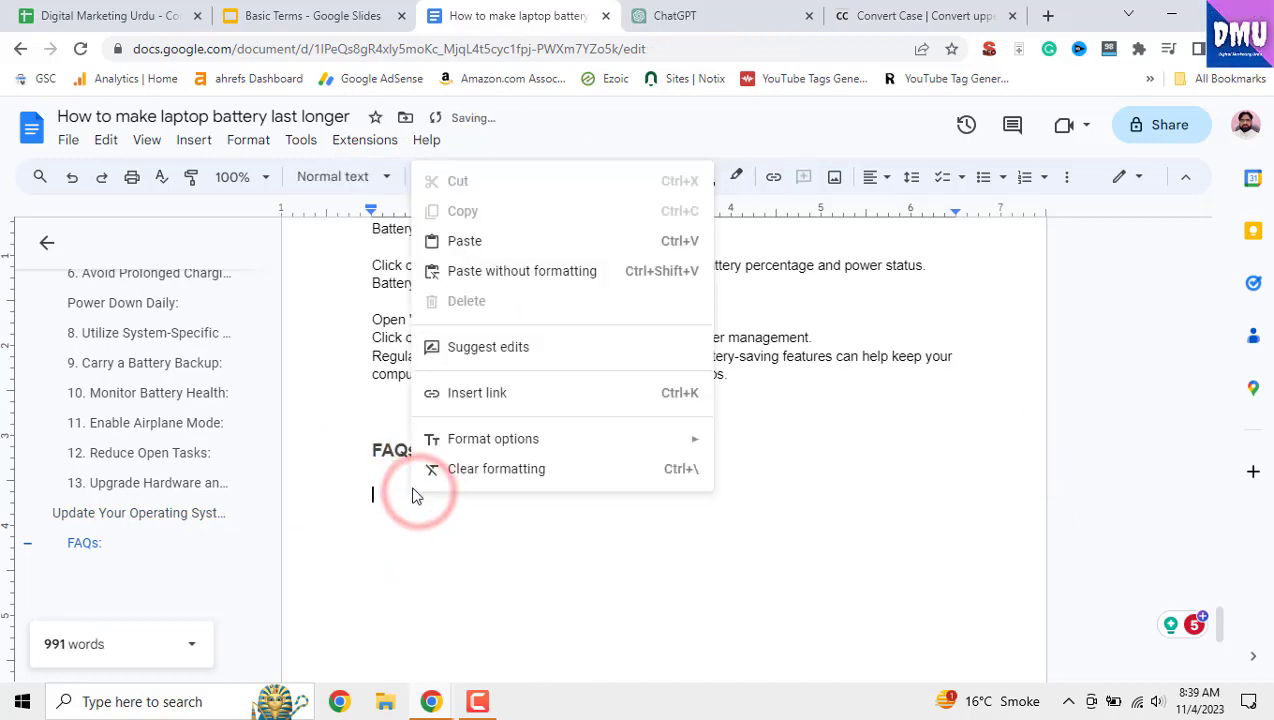
{"action": "left_click", "coordinate": [560, 288]}
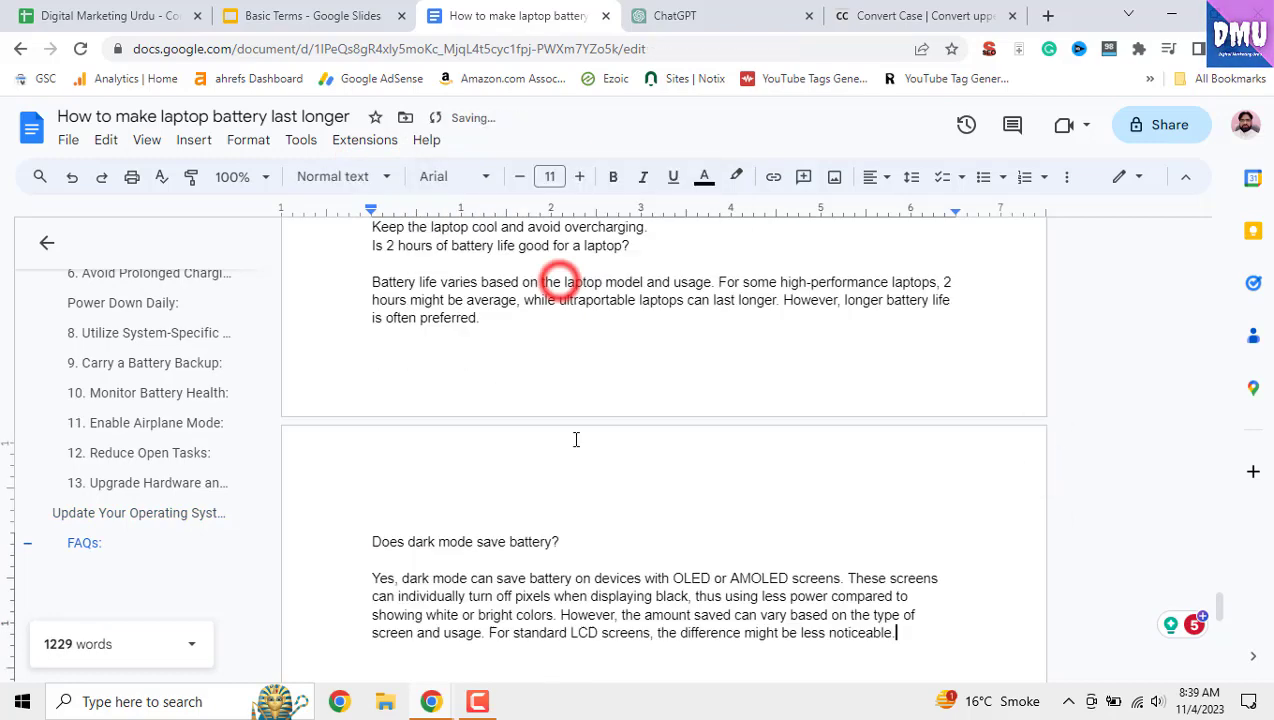
- Prefix the first FAQ question, "Is it OK to keep a laptop plugged in all the time?", with "Q.1" and make the line bold
{"action": "scroll", "coordinate": [577, 480], "scroll_direction": "up", "scroll_amount": 4}
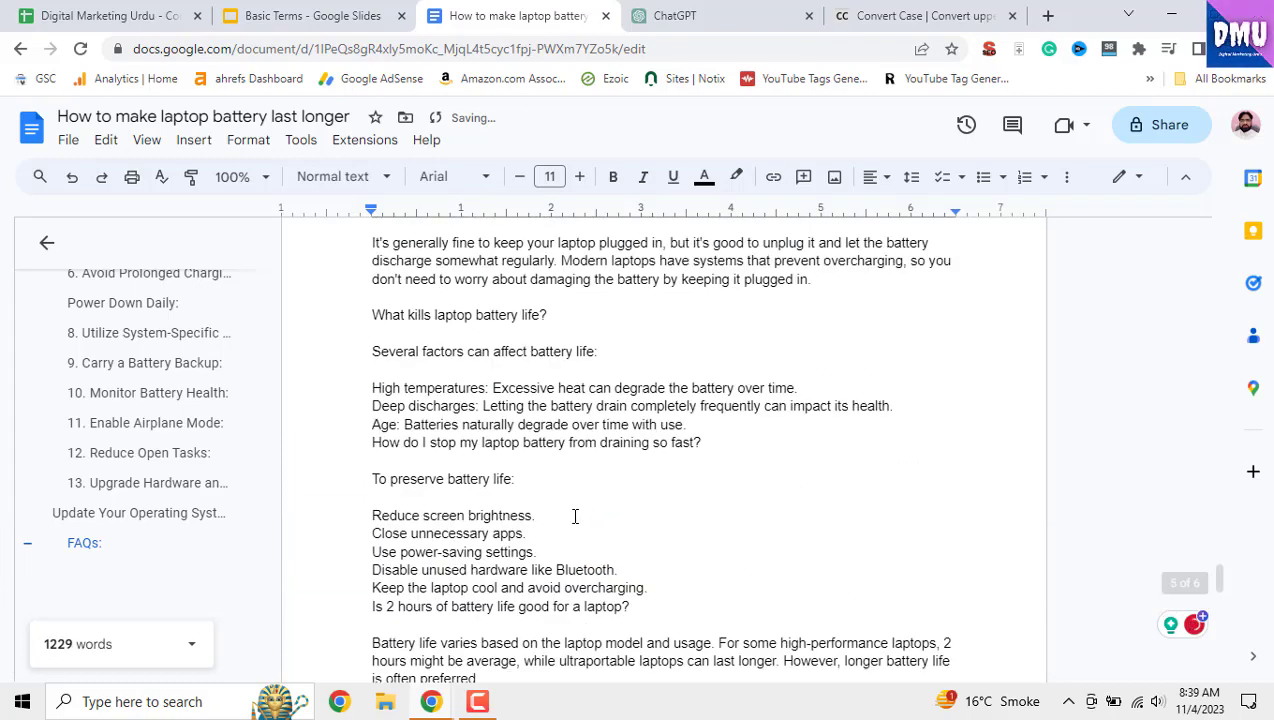
{"action": "scroll", "coordinate": [576, 518], "scroll_direction": "up", "scroll_amount": 2}
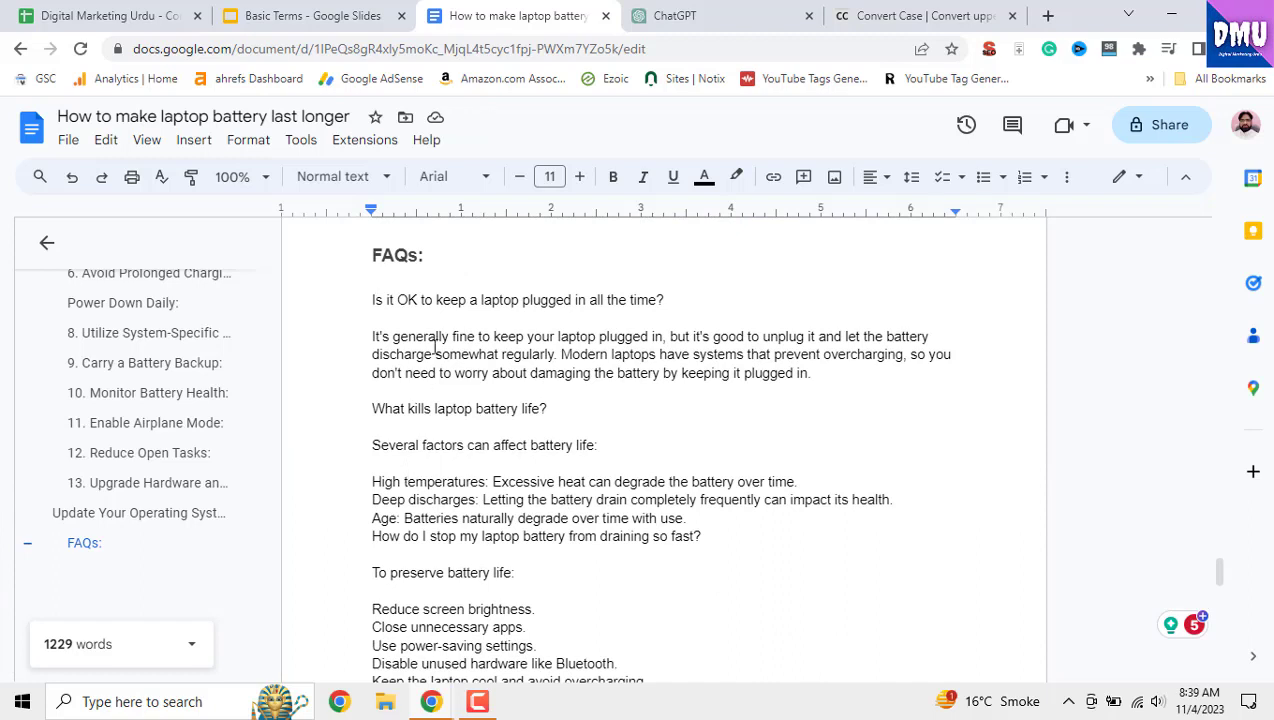
{"action": "left_click", "coordinate": [362, 300]}
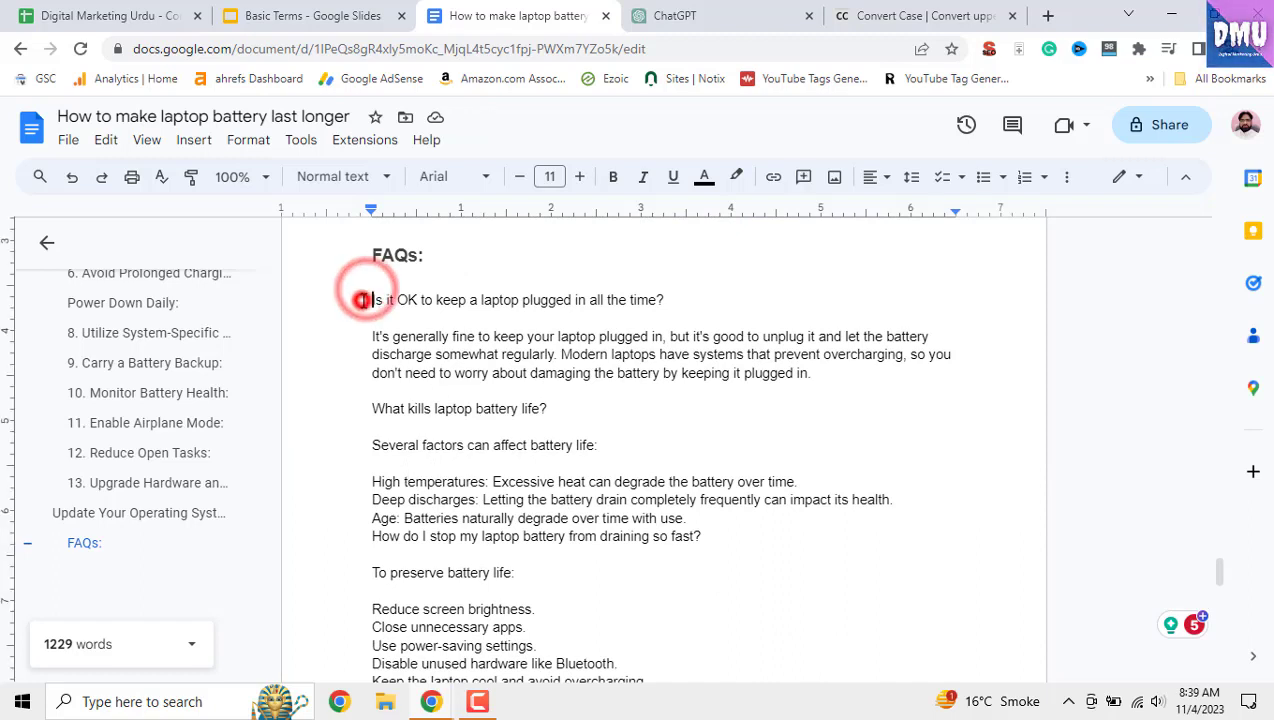
{"action": "type", "text": "Q"}
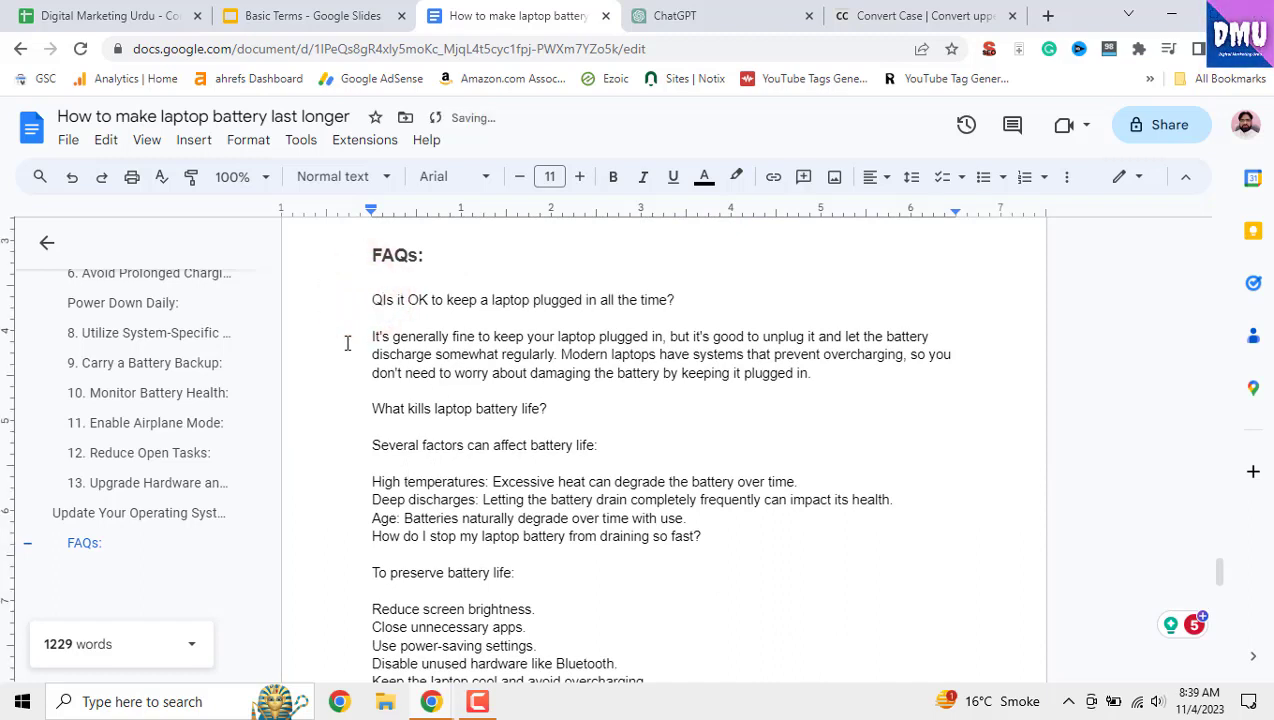
{"action": "type", "text": " 1"}
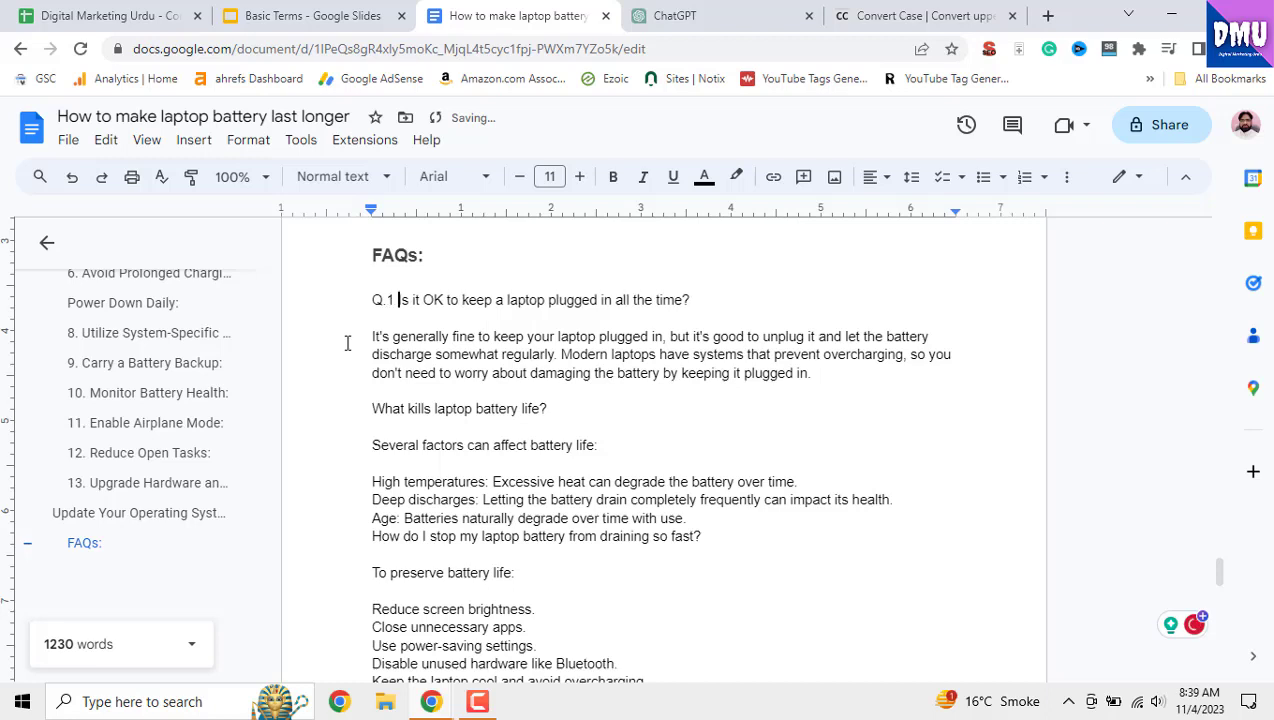
{"action": "left_click", "coordinate": [400, 257]}
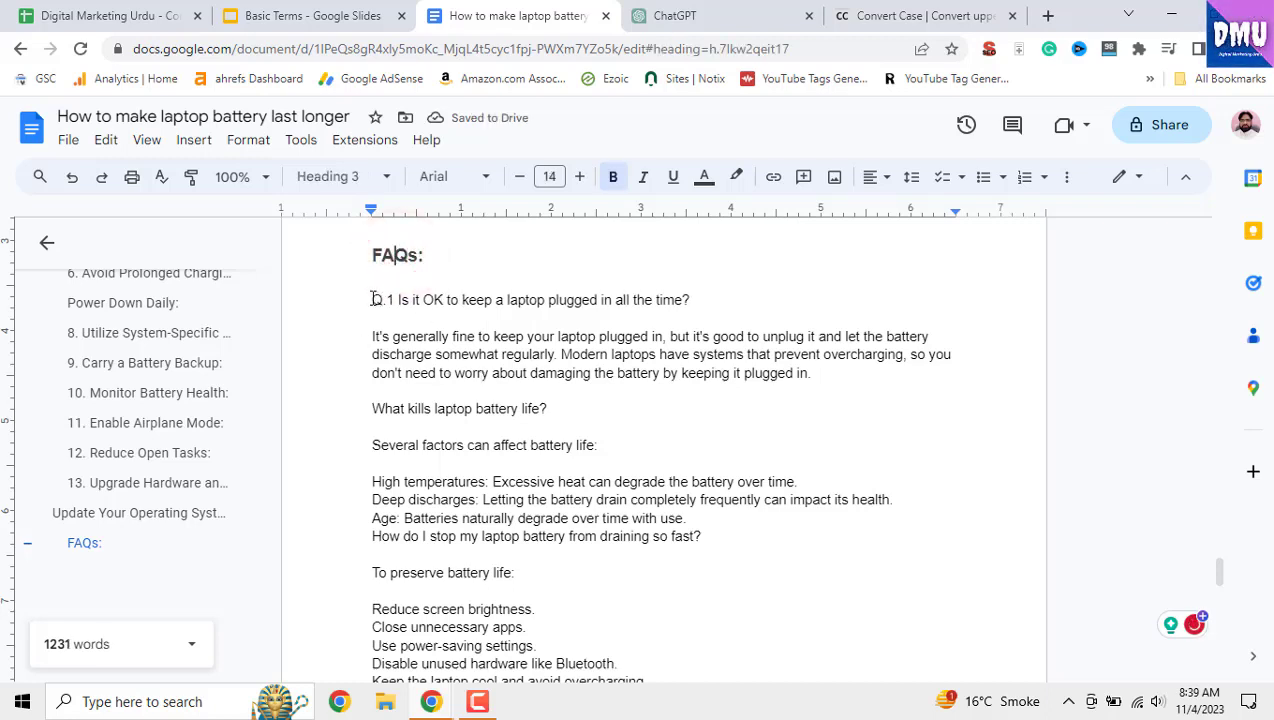
{"action": "left_click_drag", "start_coordinate": [372, 299], "coordinate": [703, 299]}
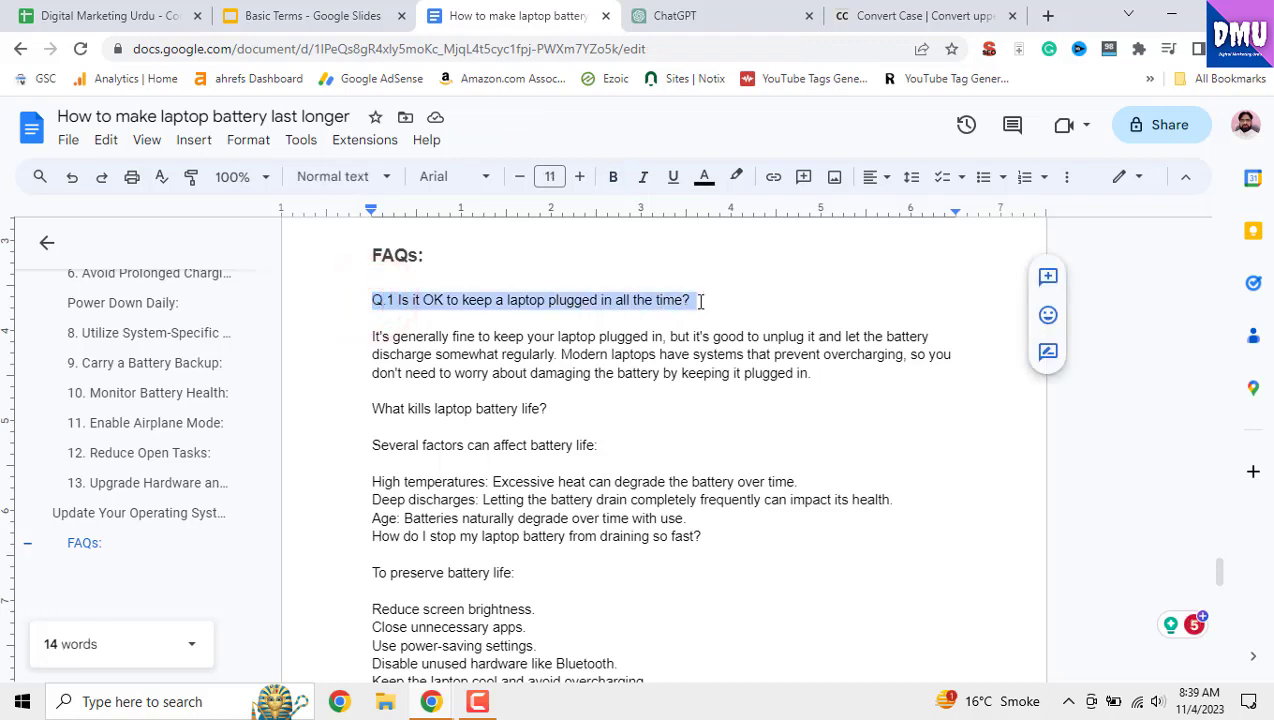
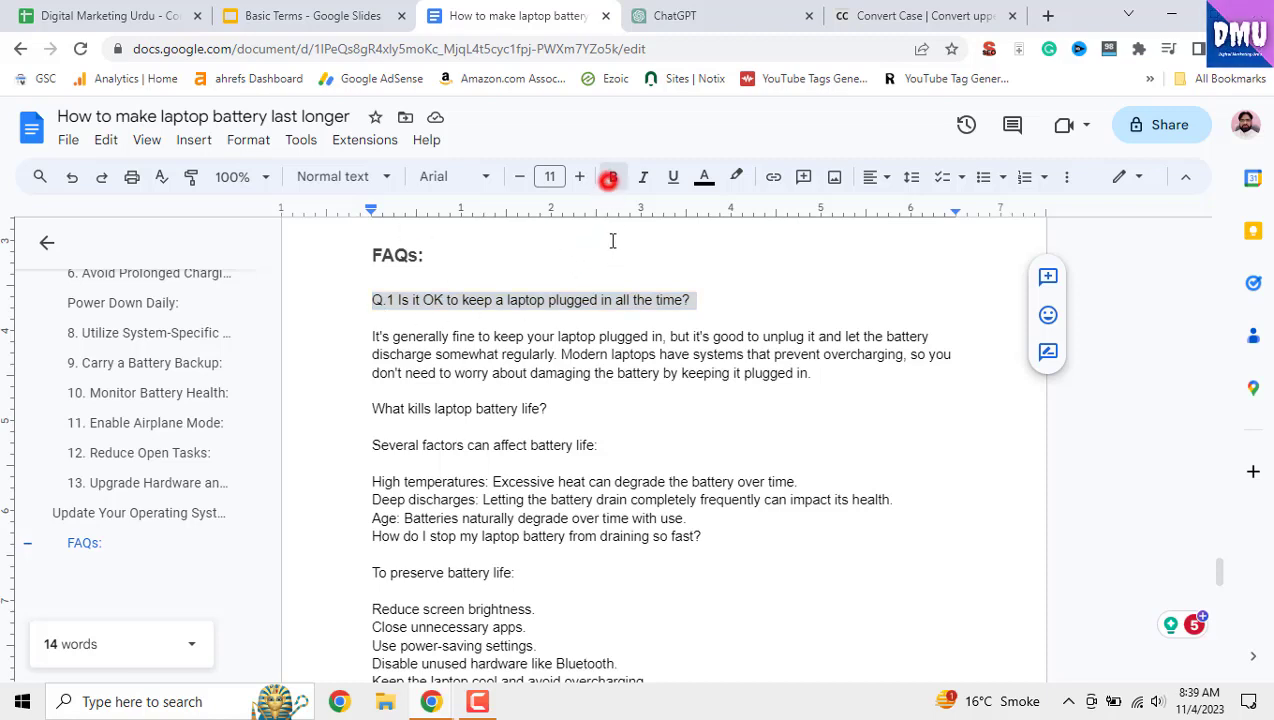
{"action": "left_click", "coordinate": [611, 177]}
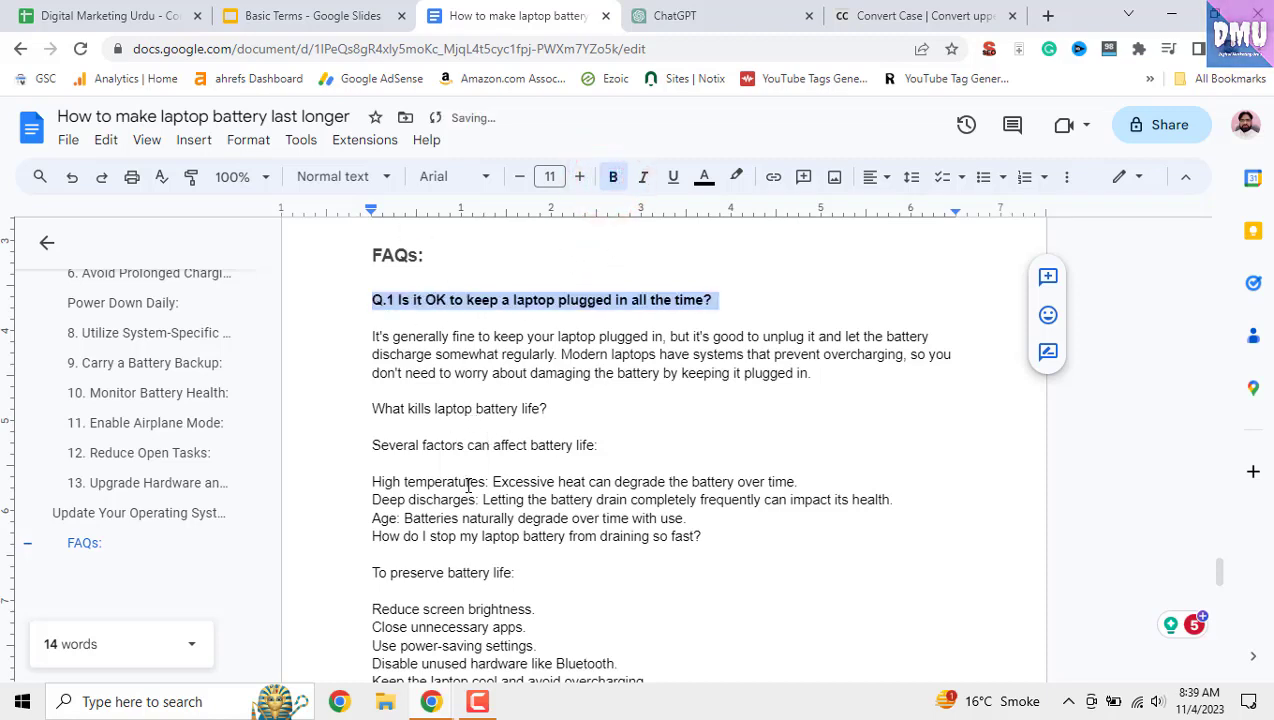
- Look through the remaining pasted FAQ questions and answers to see which question lines still need formatting
{"action": "left_click_drag", "start_coordinate": [547, 409], "coordinate": [372, 410]}
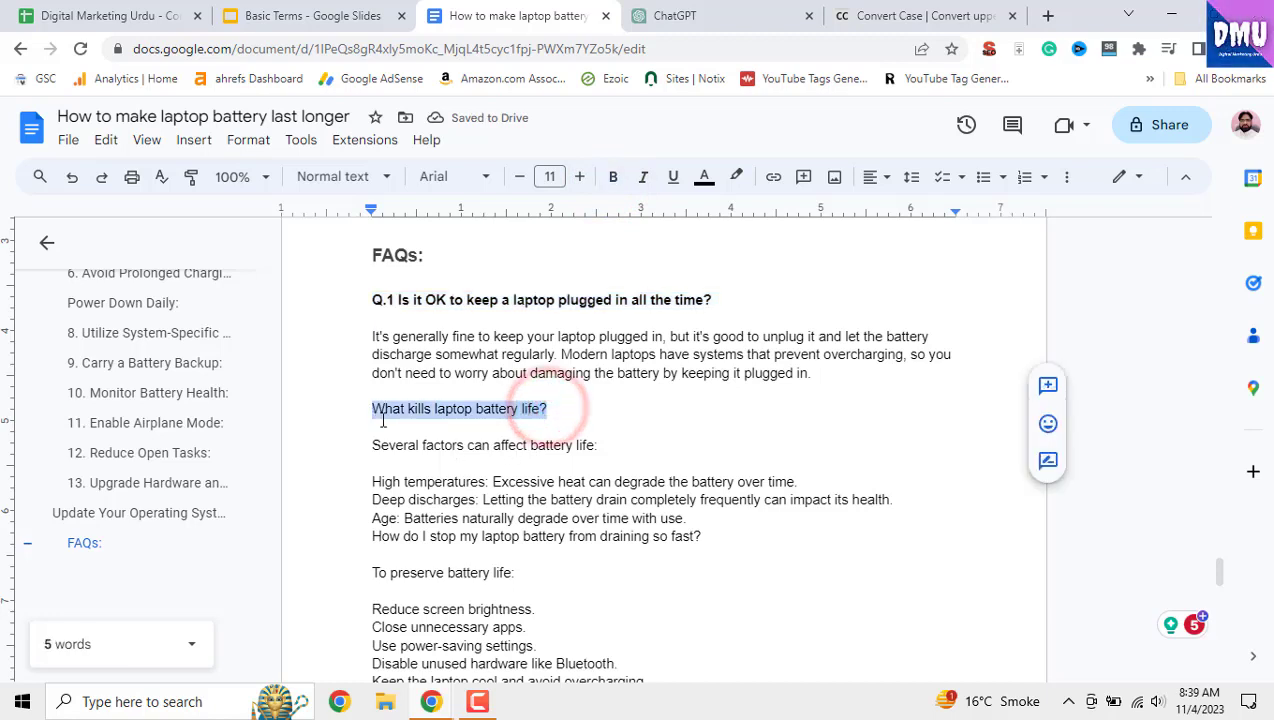
{"action": "left_click", "coordinate": [418, 408]}
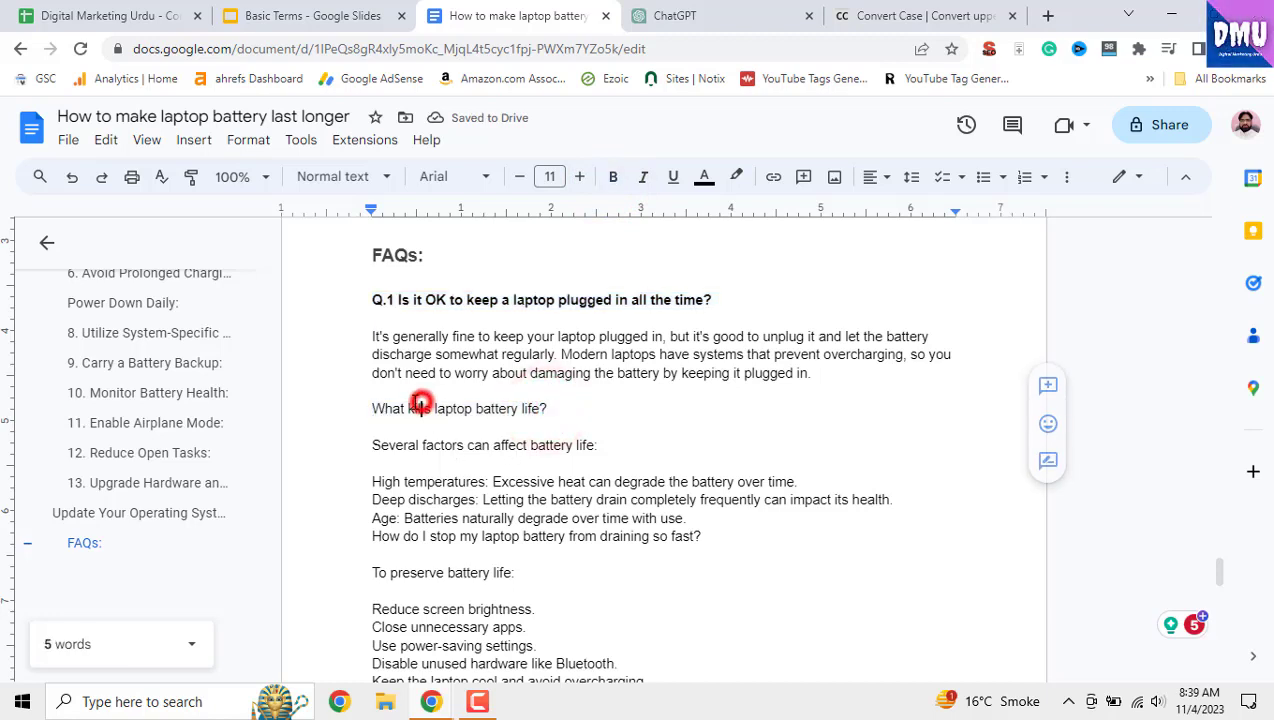
{"action": "left_click", "coordinate": [362, 402]}
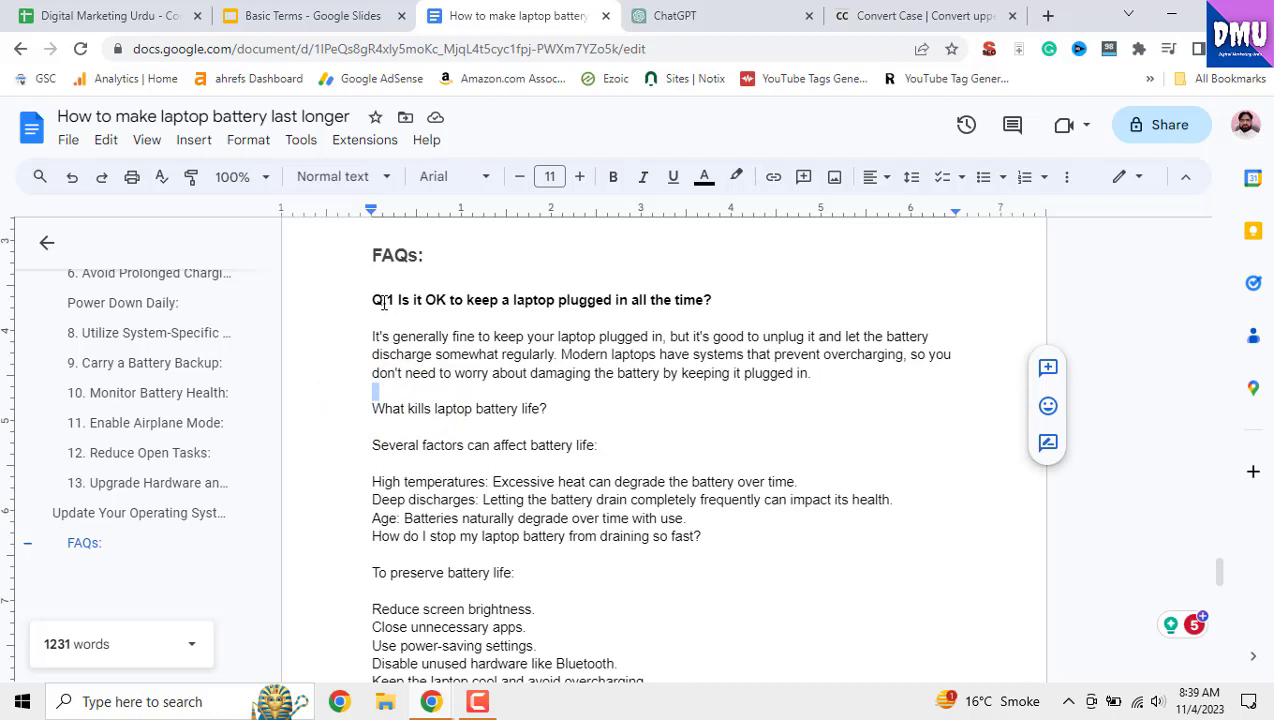
{"action": "left_click", "coordinate": [358, 406]}
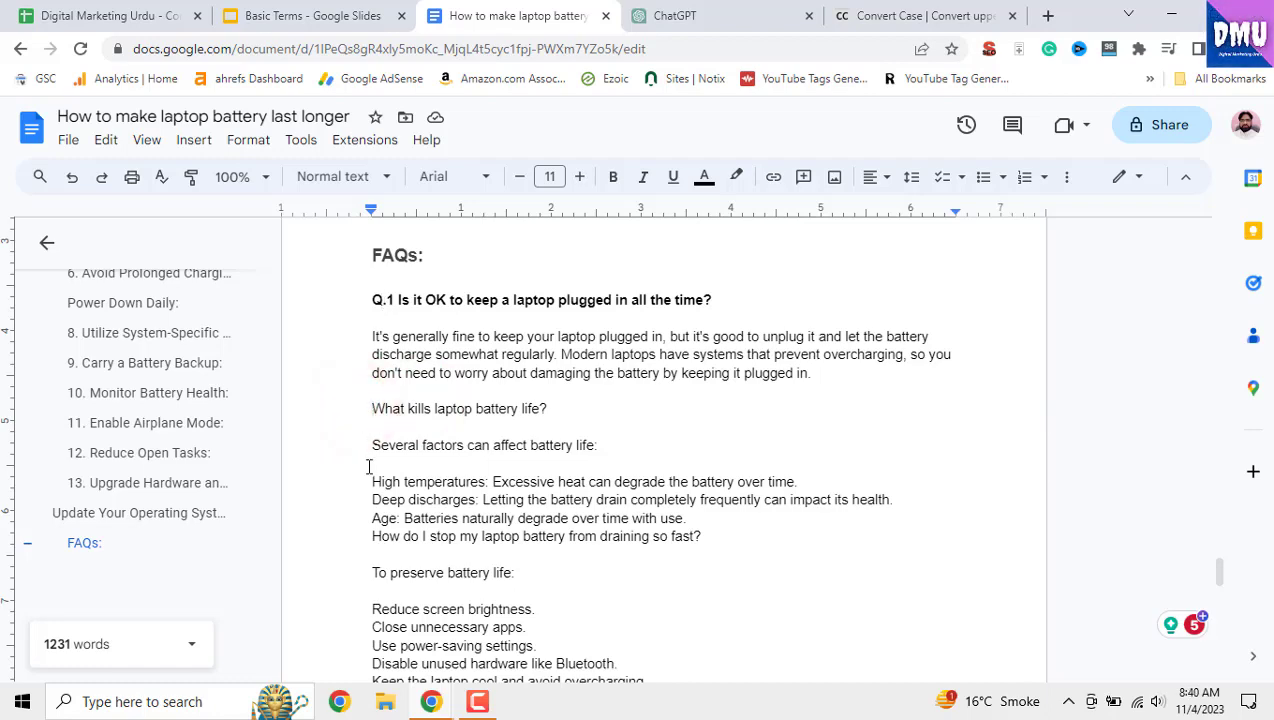
{"action": "scroll", "coordinate": [356, 440], "scroll_direction": "down", "scroll_amount": 4}
{"action": "scroll", "coordinate": [356, 485], "scroll_direction": "down", "scroll_amount": 2}
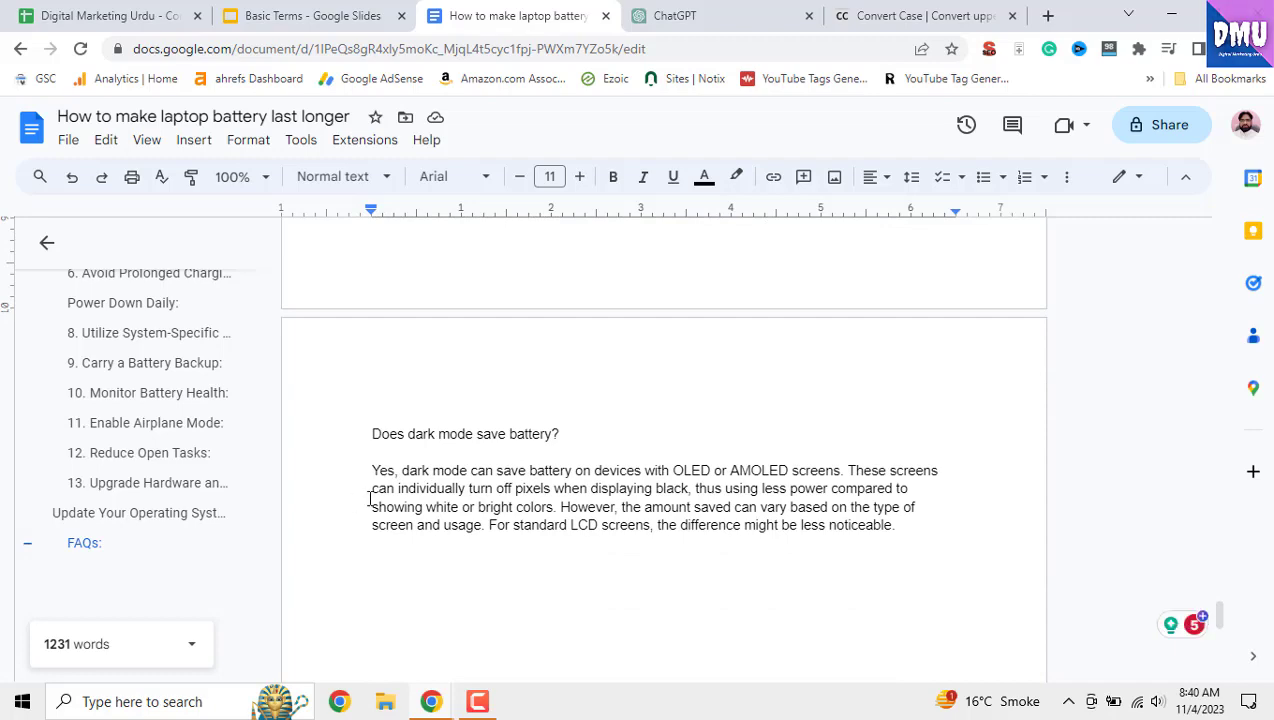
{"action": "scroll", "coordinate": [370, 500], "scroll_direction": "up", "scroll_amount": 4}
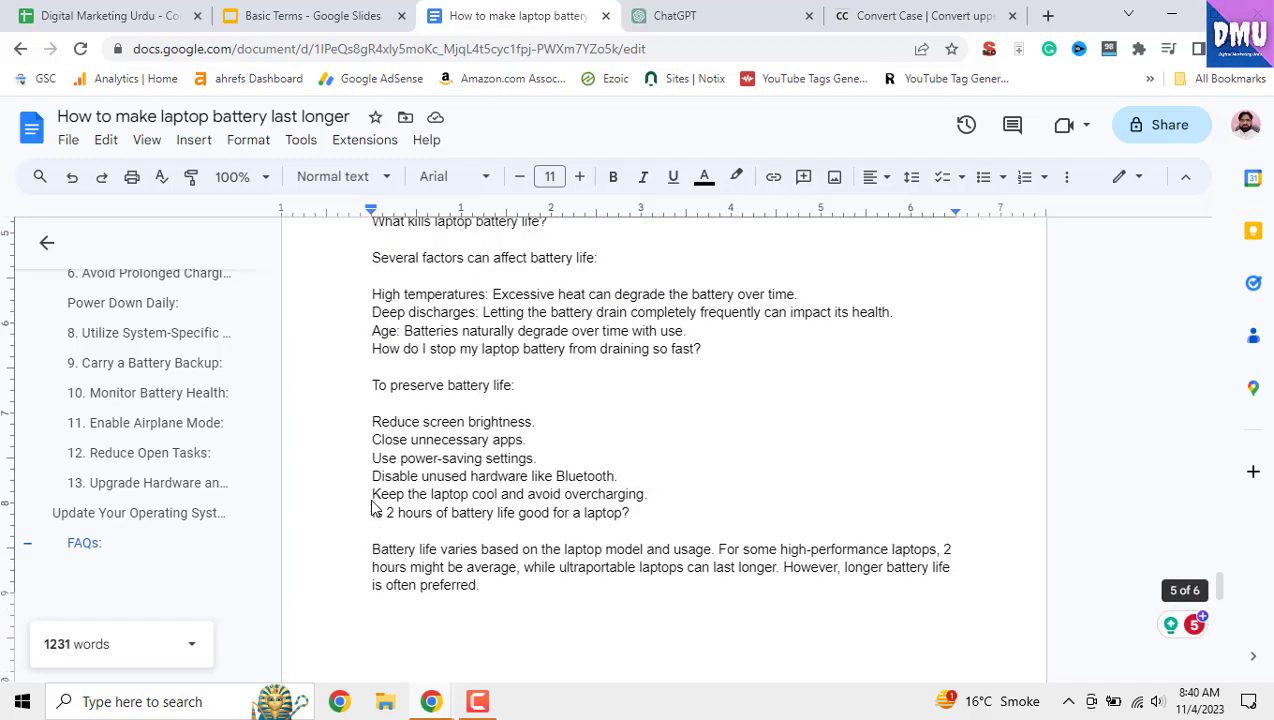
{"action": "scroll", "coordinate": [372, 500], "scroll_direction": "up", "scroll_amount": 2}
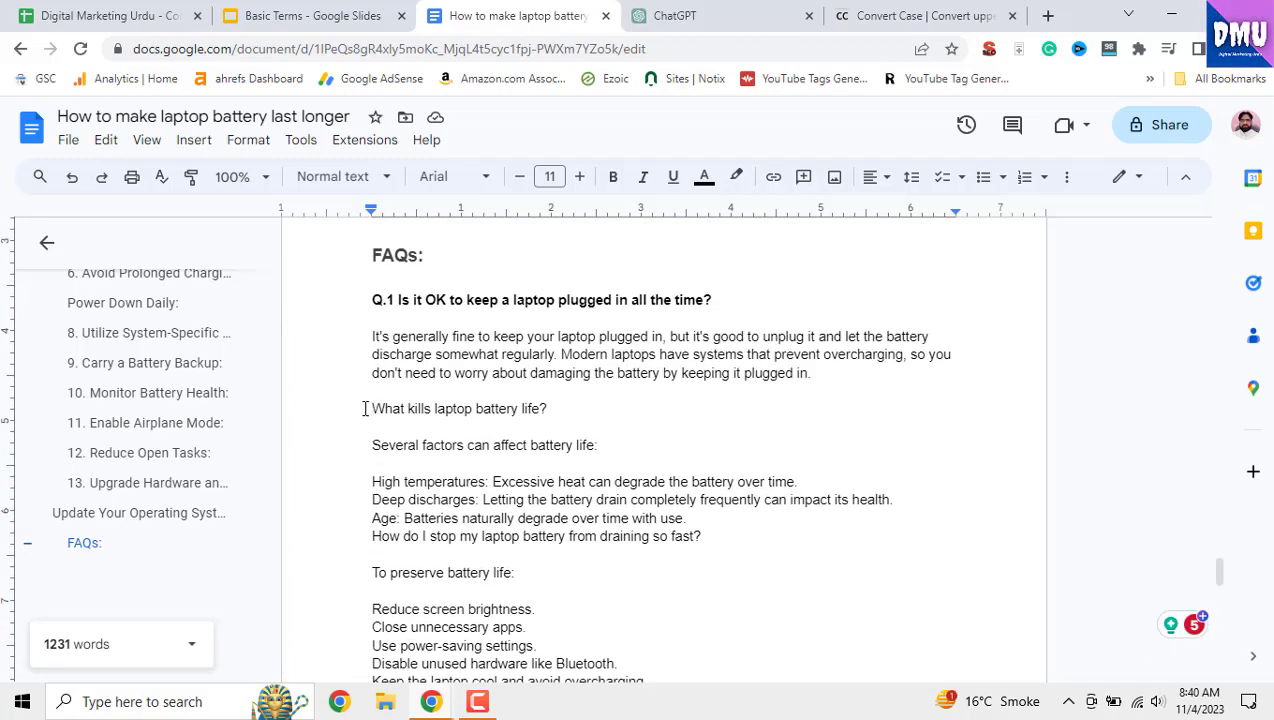
{"action": "left_click_drag", "start_coordinate": [367, 409], "coordinate": [547, 409]}
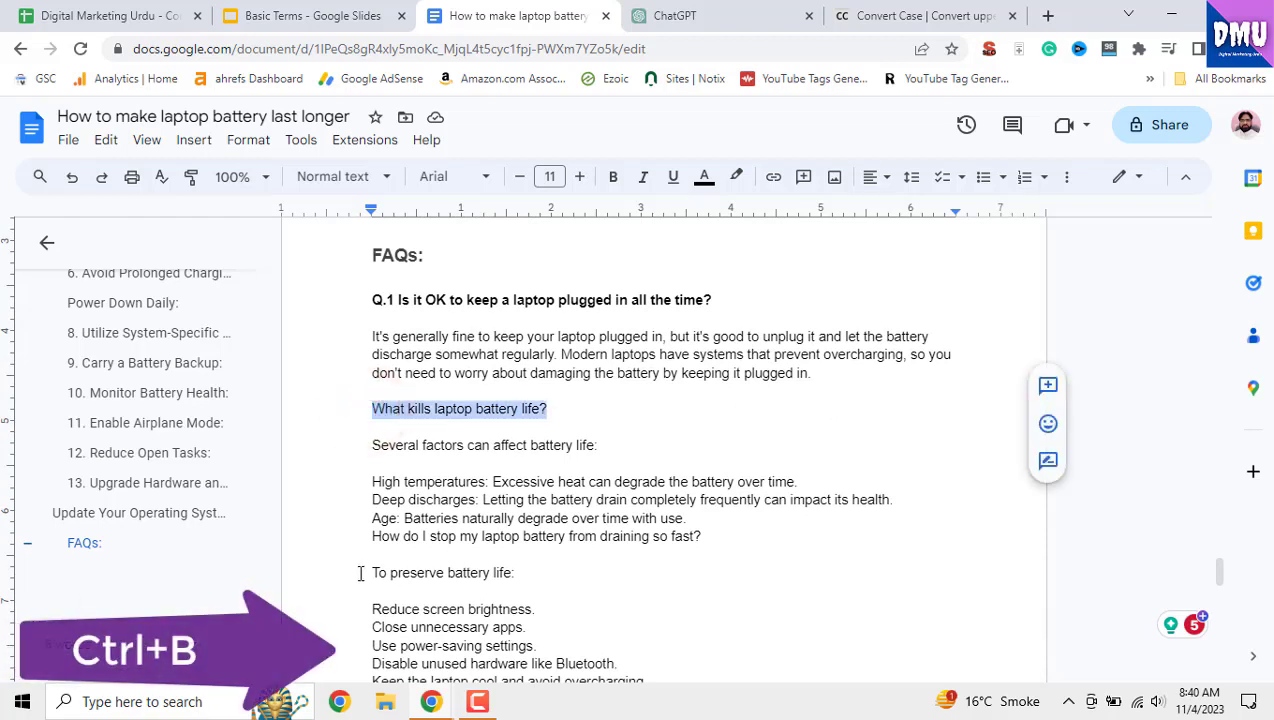
{"action": "left_click_drag", "start_coordinate": [370, 572], "coordinate": [518, 573], "text": "ctrl"}
{"action": "left_click", "coordinate": [589, 578]}
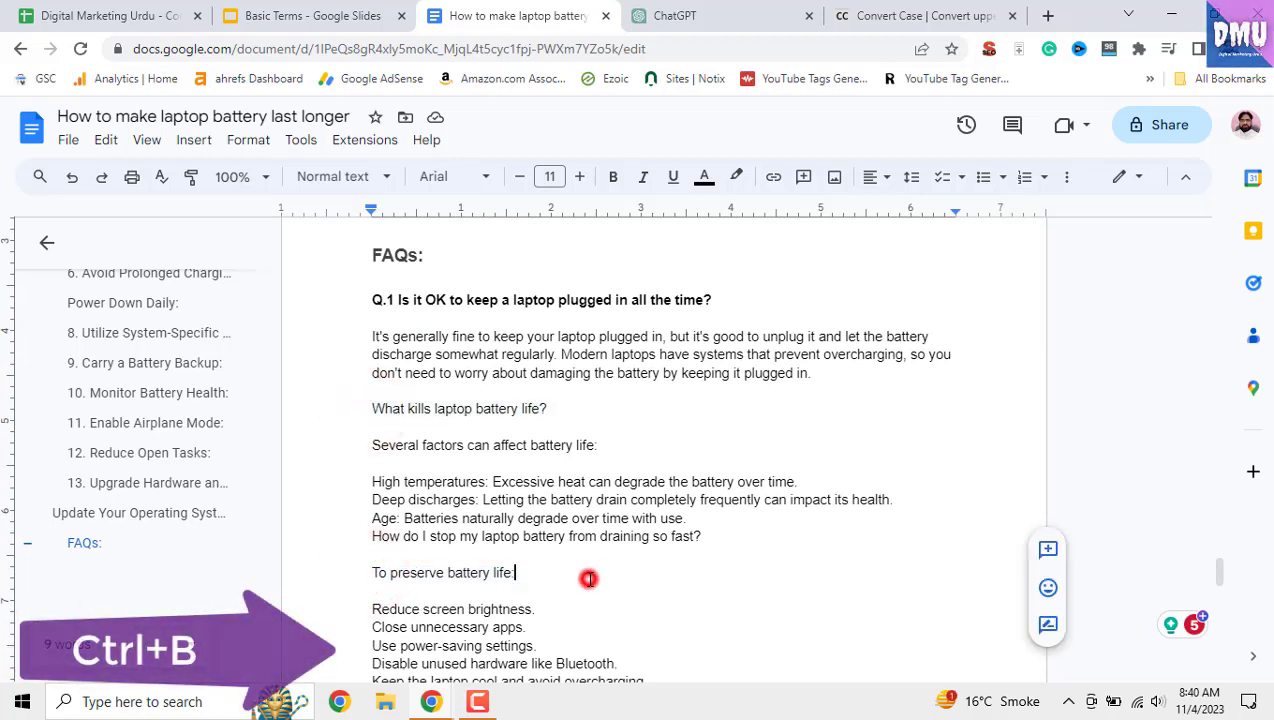
- Insert an empty line above "How do I stop my laptop battery from draining so fast?" and bold it together with "What kills laptop battery life?"
{"action": "left_click", "coordinate": [688, 520]}
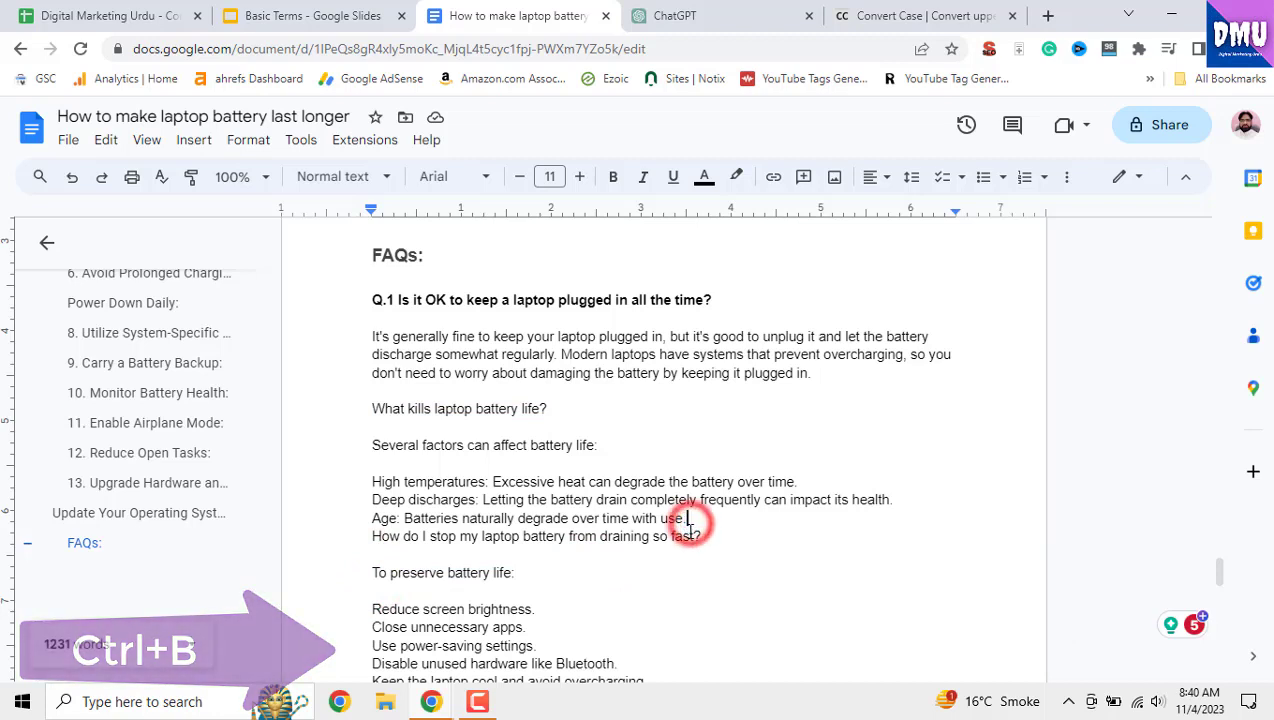
{"action": "key", "text": "Return"}
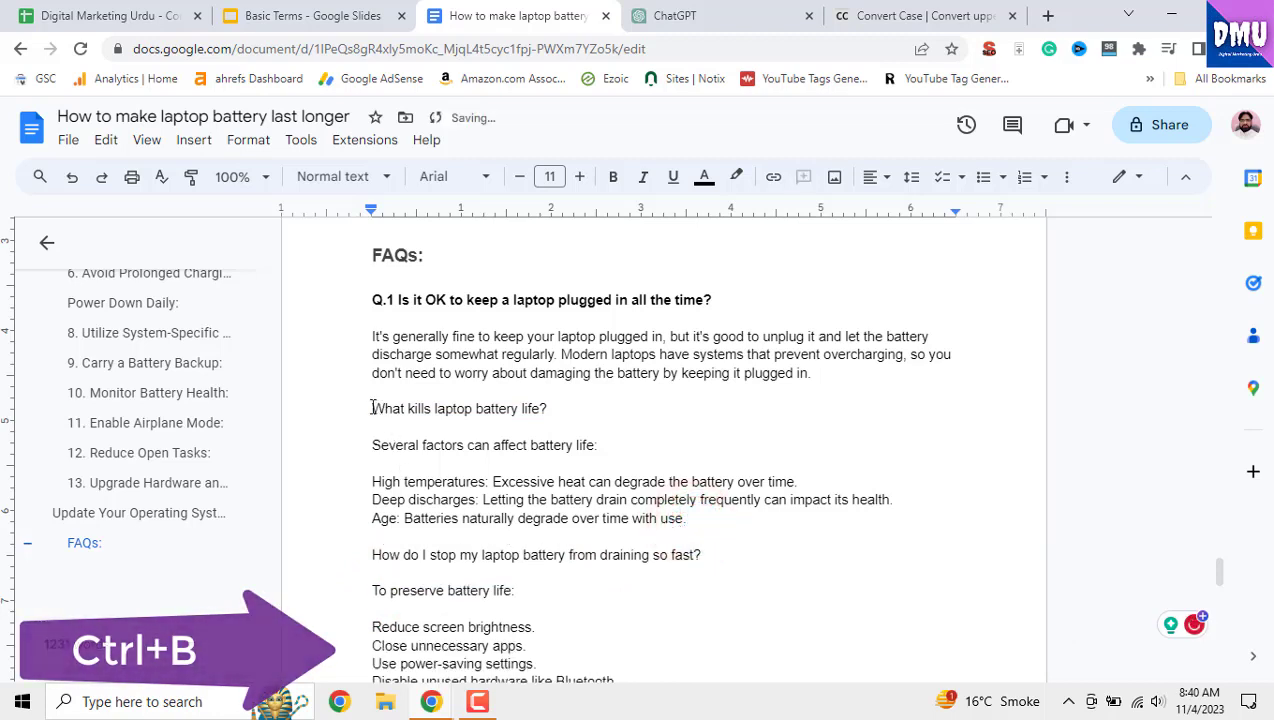
{"action": "left_click_drag", "start_coordinate": [372, 409], "coordinate": [557, 416]}
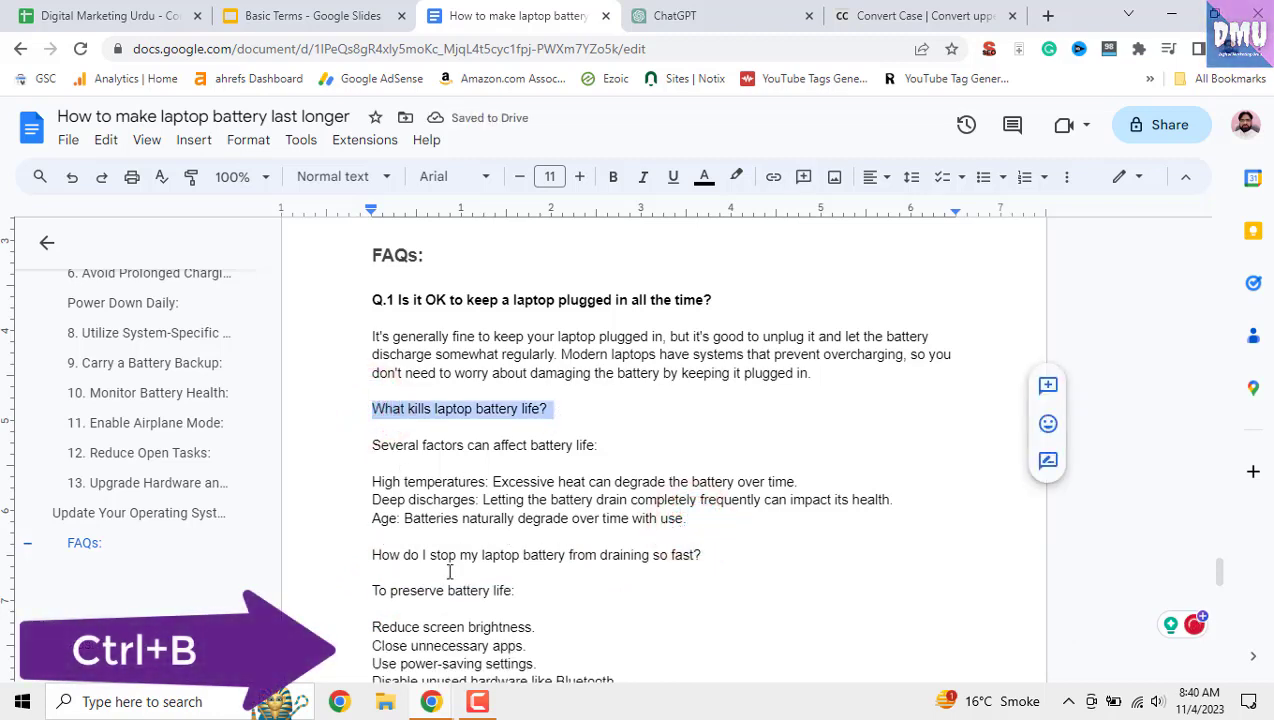
{"action": "left_click_drag", "start_coordinate": [361, 553], "coordinate": [702, 556]}
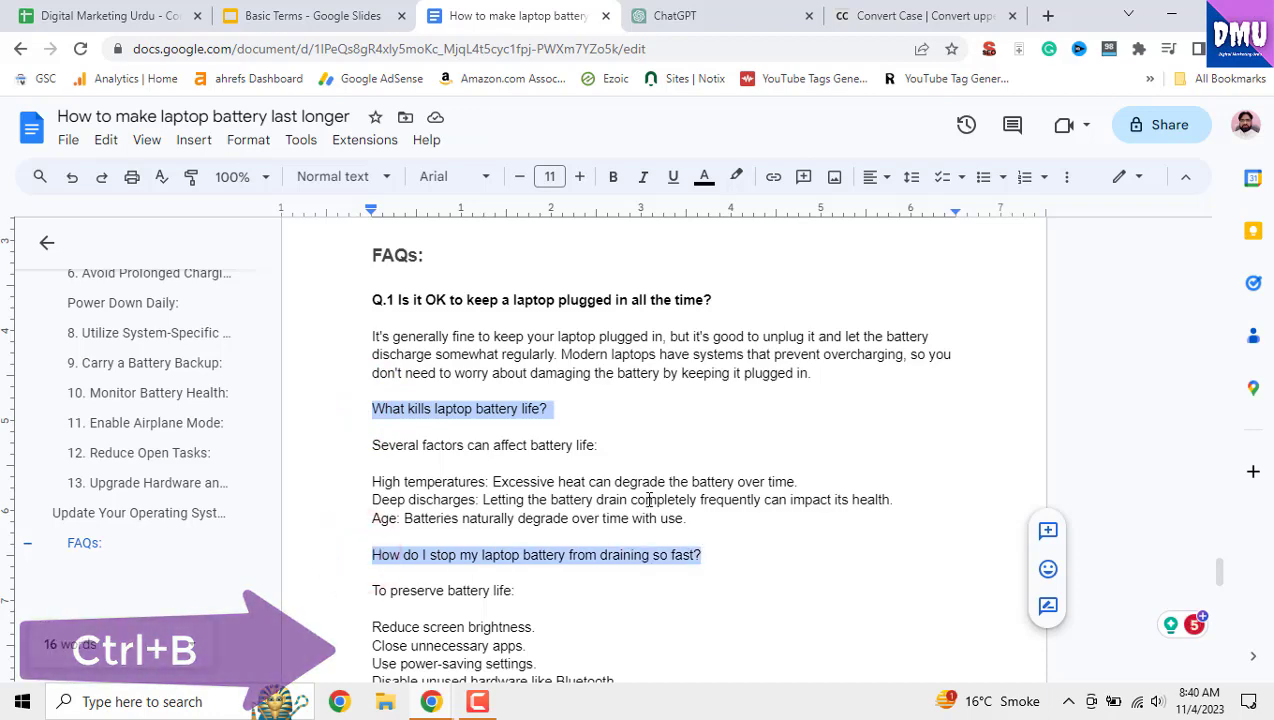
{"action": "left_click", "coordinate": [613, 176]}
{"action": "scroll", "coordinate": [637, 378], "scroll_direction": "down", "scroll_amount": 3}
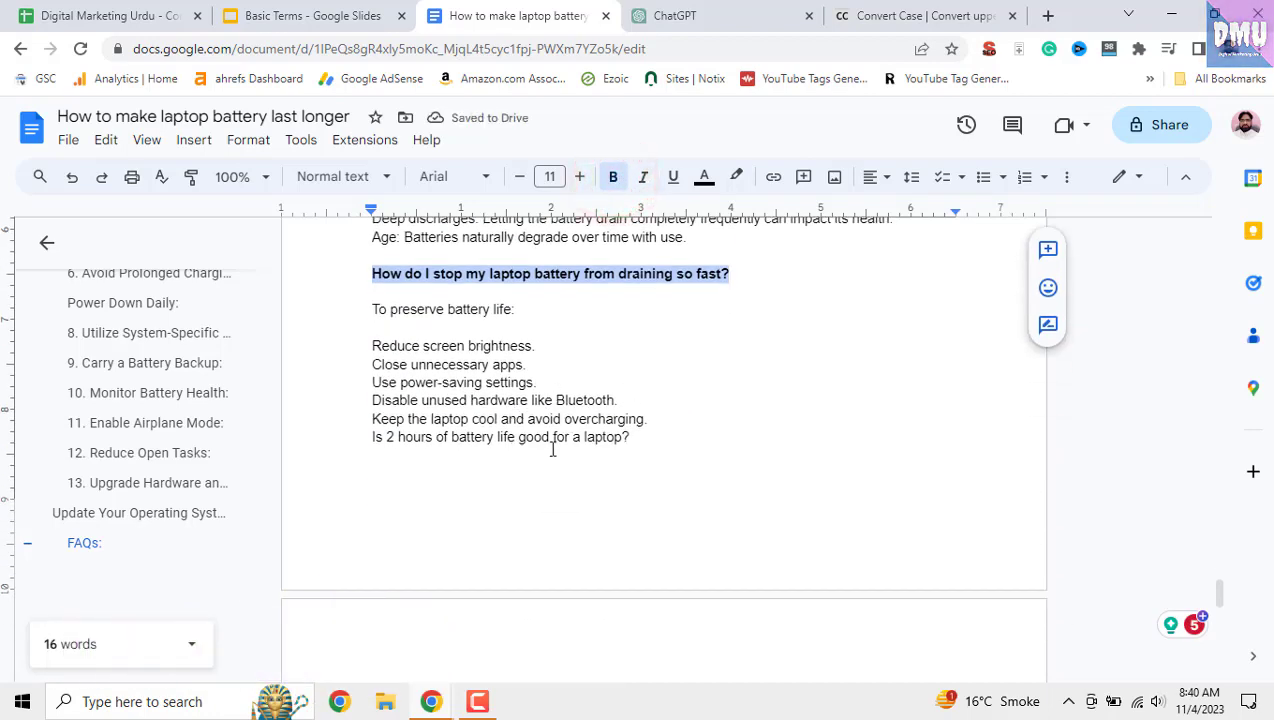
{"action": "scroll", "coordinate": [520, 462], "scroll_direction": "down", "scroll_amount": 2}
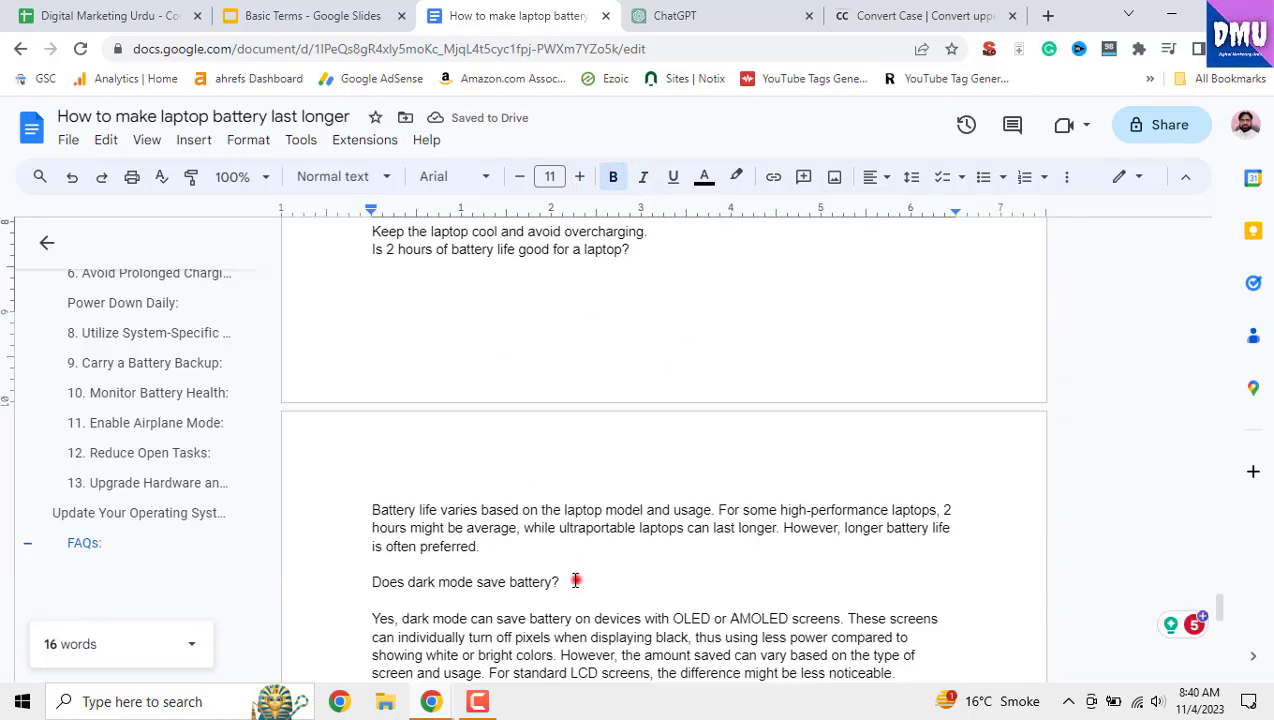
- Bold the question "Does dark mode save battery?", then insert an empty line above "Is 2 hours of battery life good for a laptop?" and bold it too
{"action": "left_click_drag", "start_coordinate": [575, 580], "coordinate": [368, 582]}
{"action": "left_click", "coordinate": [612, 176]}
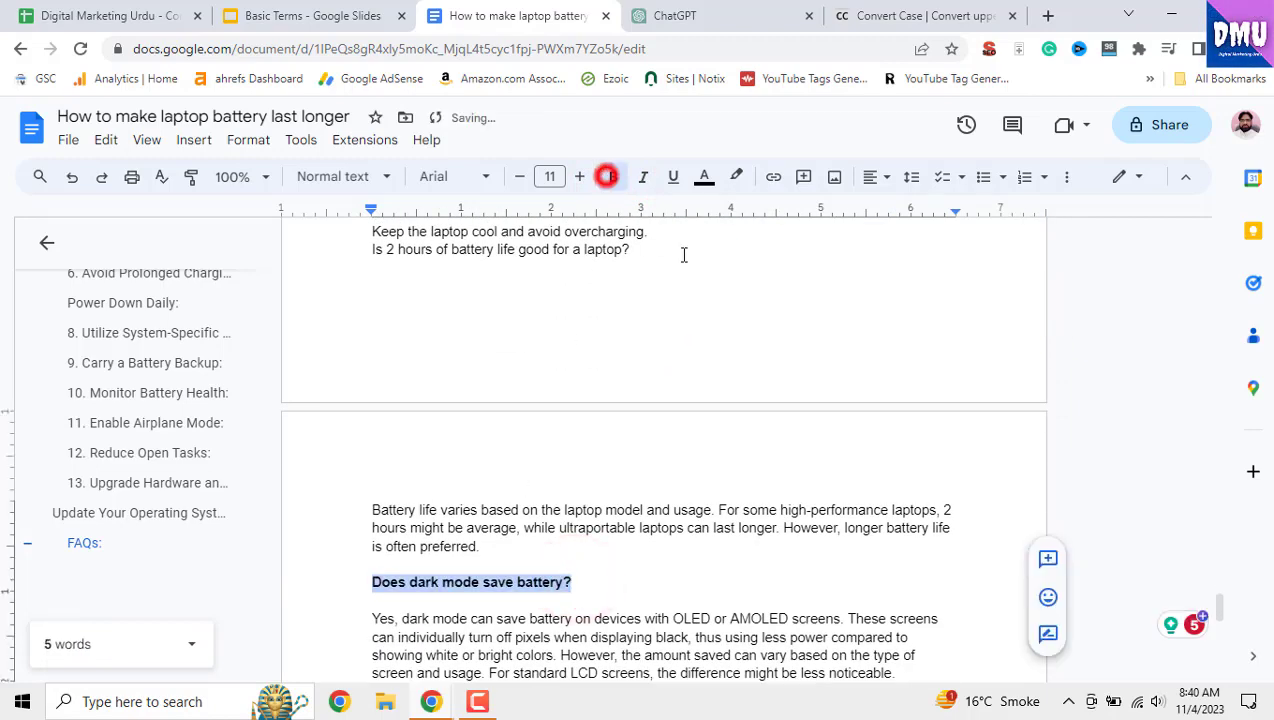
{"action": "left_click", "coordinate": [682, 233]}
{"action": "key", "text": "Return"}
{"action": "left_click_drag", "start_coordinate": [636, 264], "coordinate": [372, 268]}
{"action": "left_click", "coordinate": [612, 176]}
- Add a new line reading "Conclusion:" below the dark mode answer, followed by an empty line
{"action": "scroll", "coordinate": [584, 370], "scroll_direction": "down", "scroll_amount": 4}
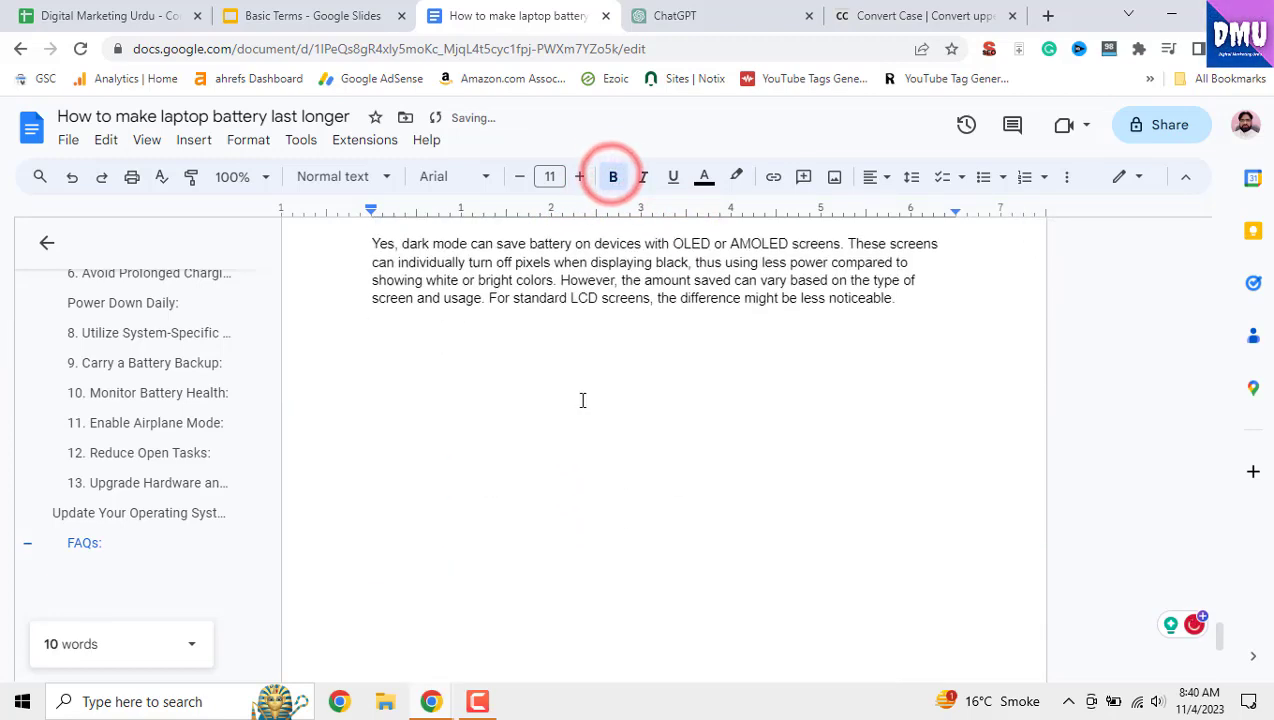
{"action": "scroll", "coordinate": [909, 368], "scroll_direction": "up", "scroll_amount": 1}
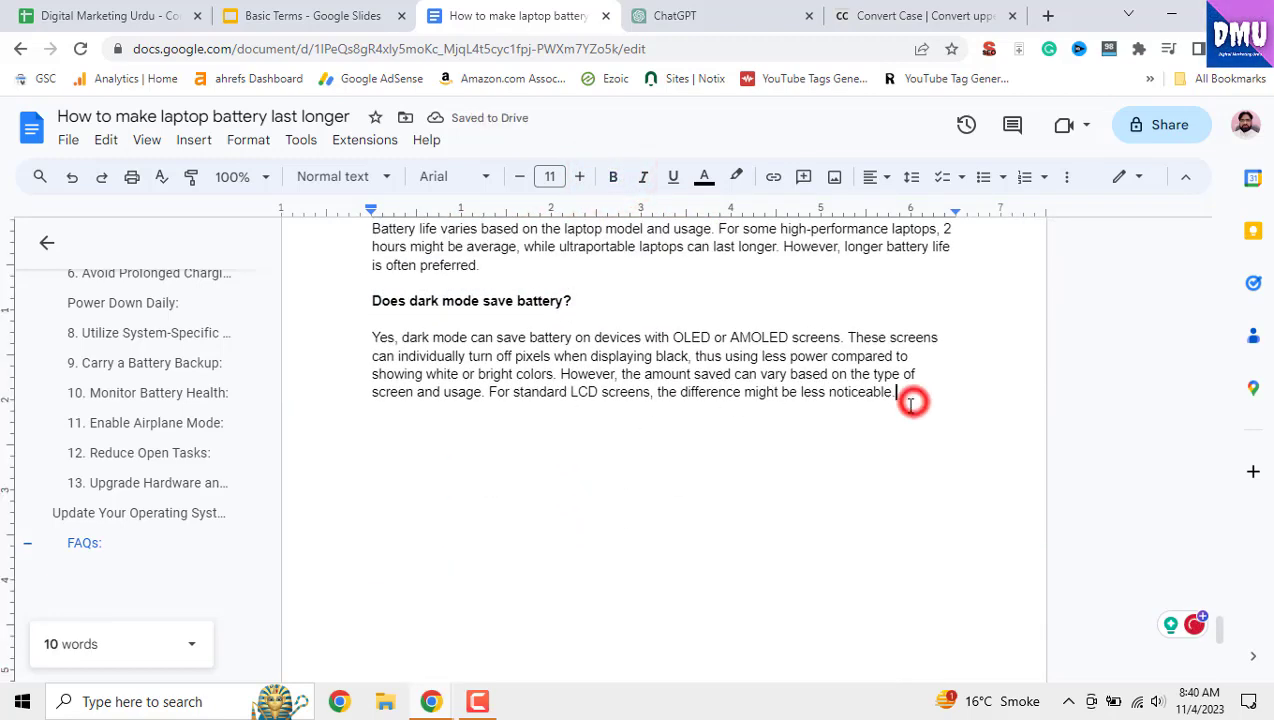
{"action": "key", "text": "Return"}
{"action": "type", "text": "C"}
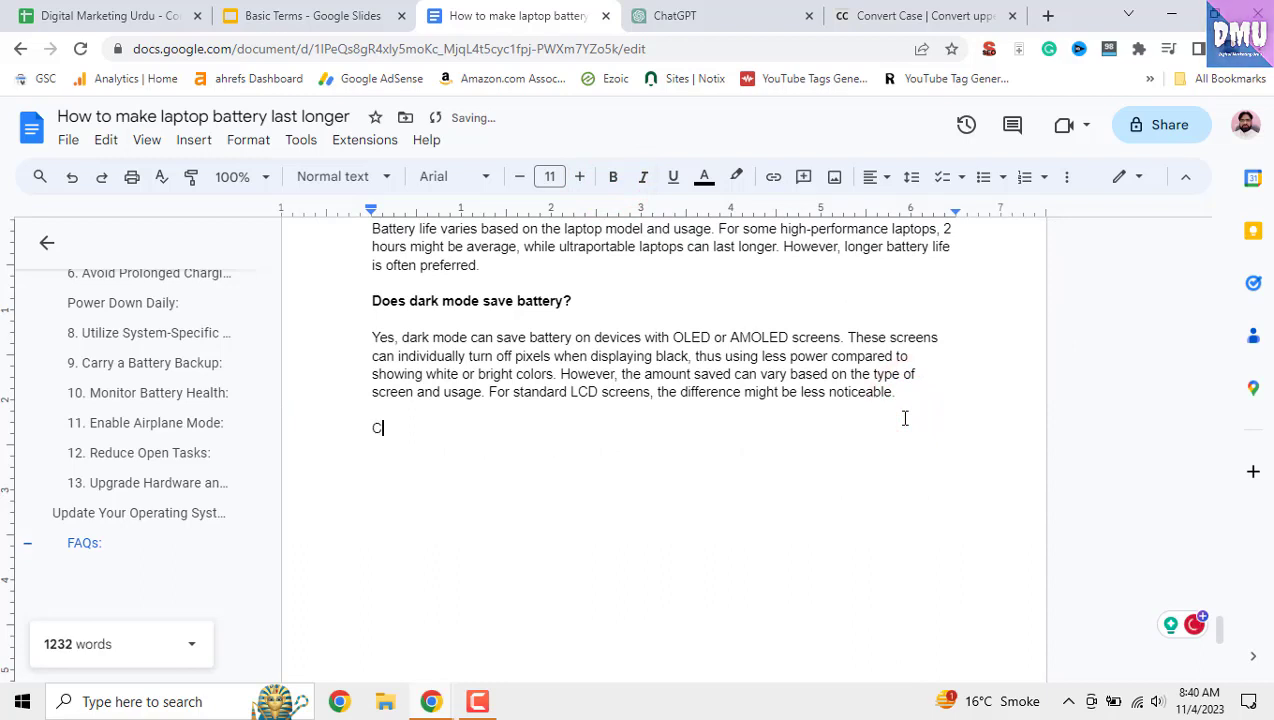
{"action": "type", "text": "onclusio"}
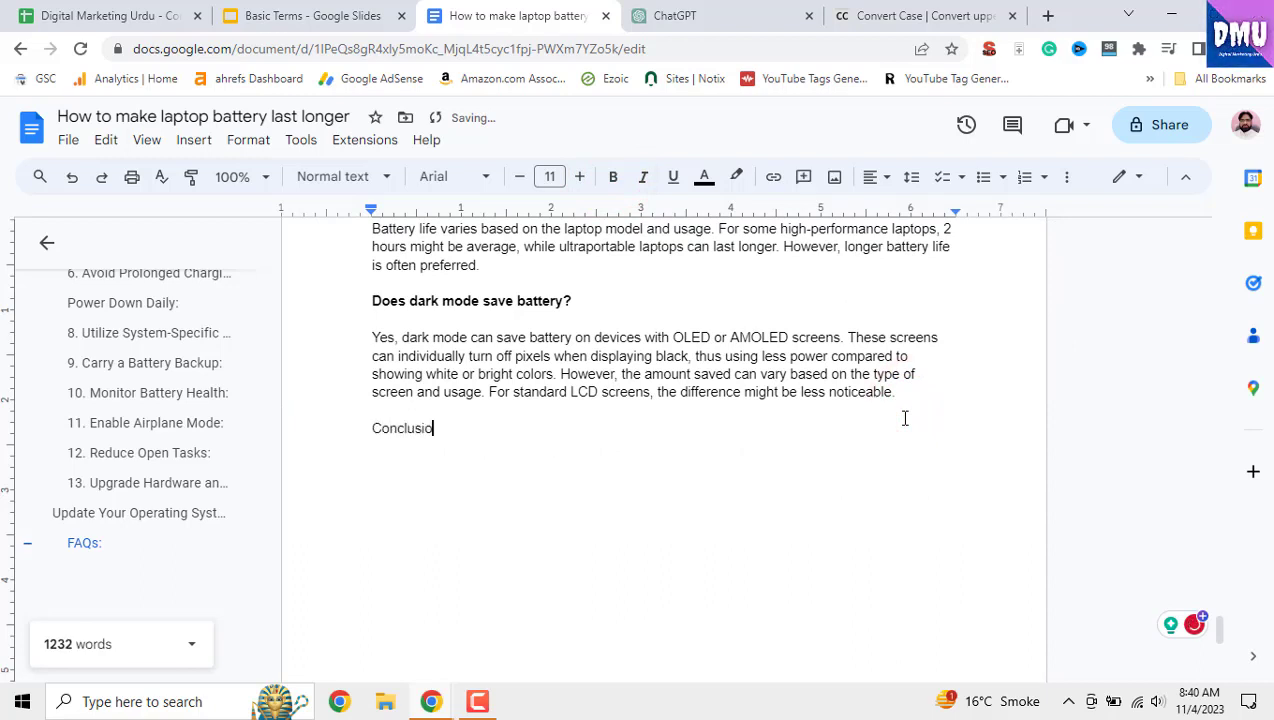
{"action": "type", "text": "n:"}
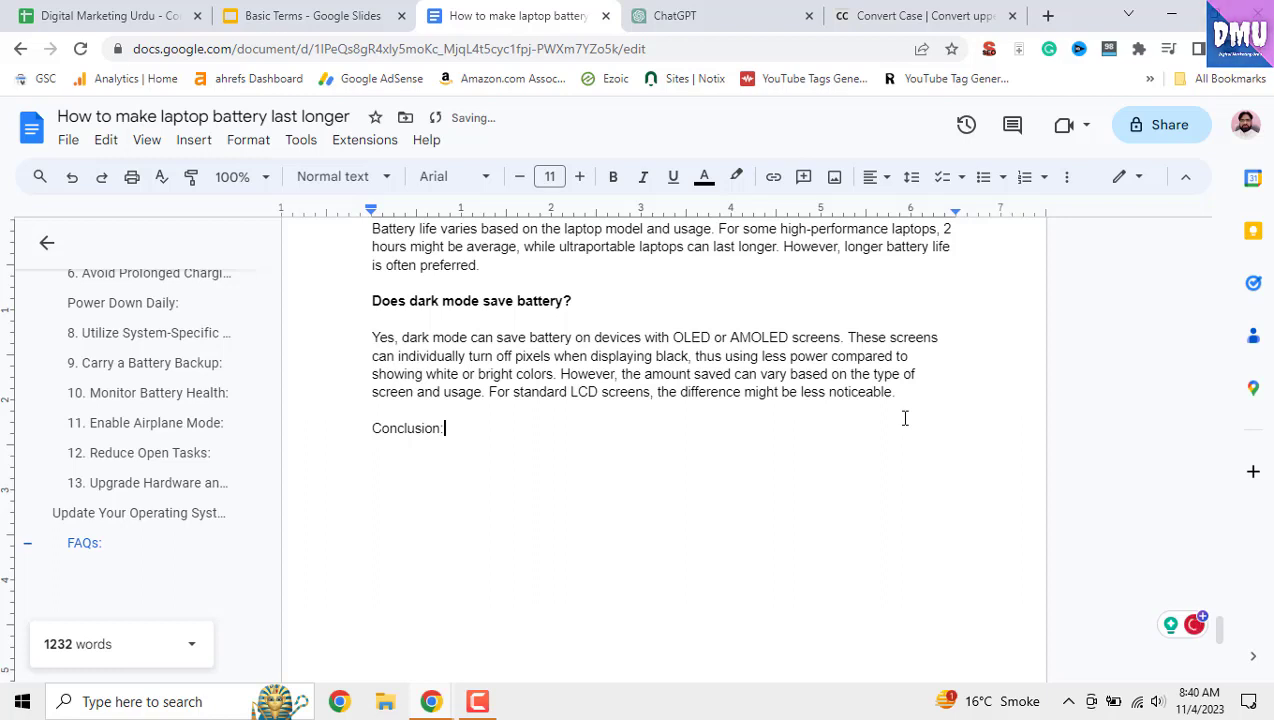
{"action": "key", "text": "Return"}
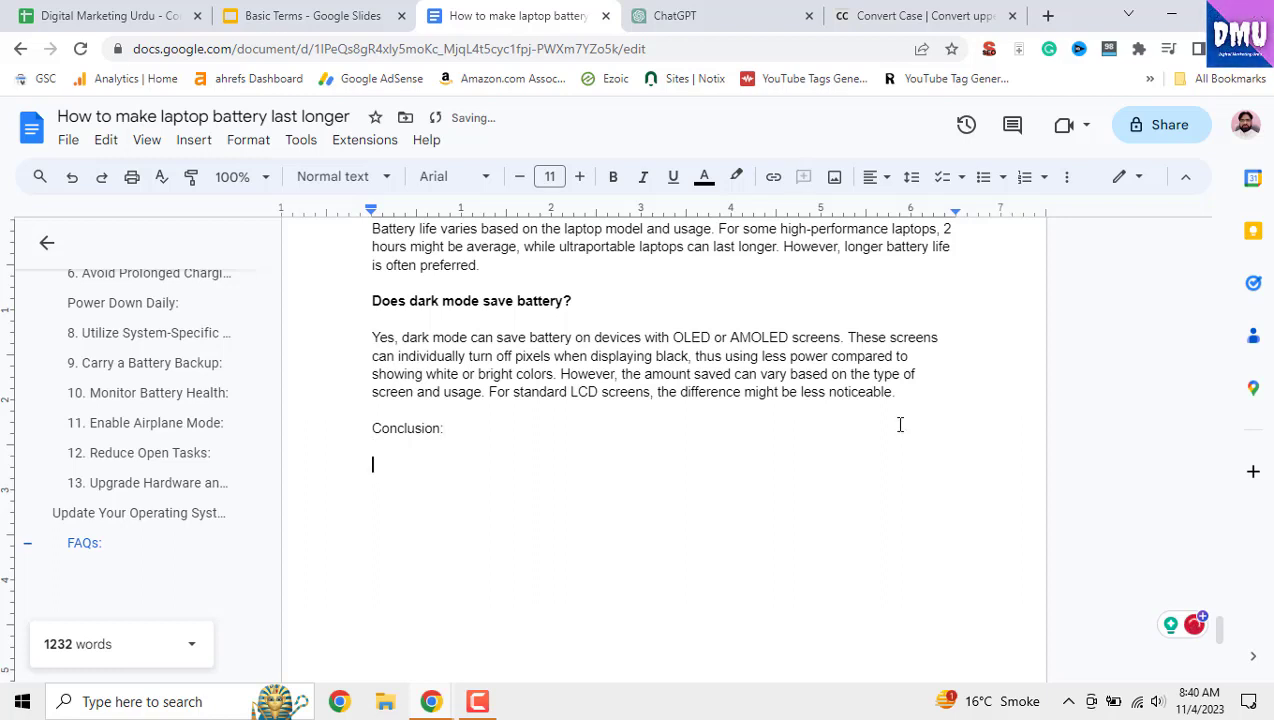
- Make the word "Conclusion" bold, apply Heading 3 to its line, and leave empty space below the heading for the text
{"action": "double_click", "coordinate": [425, 430]}
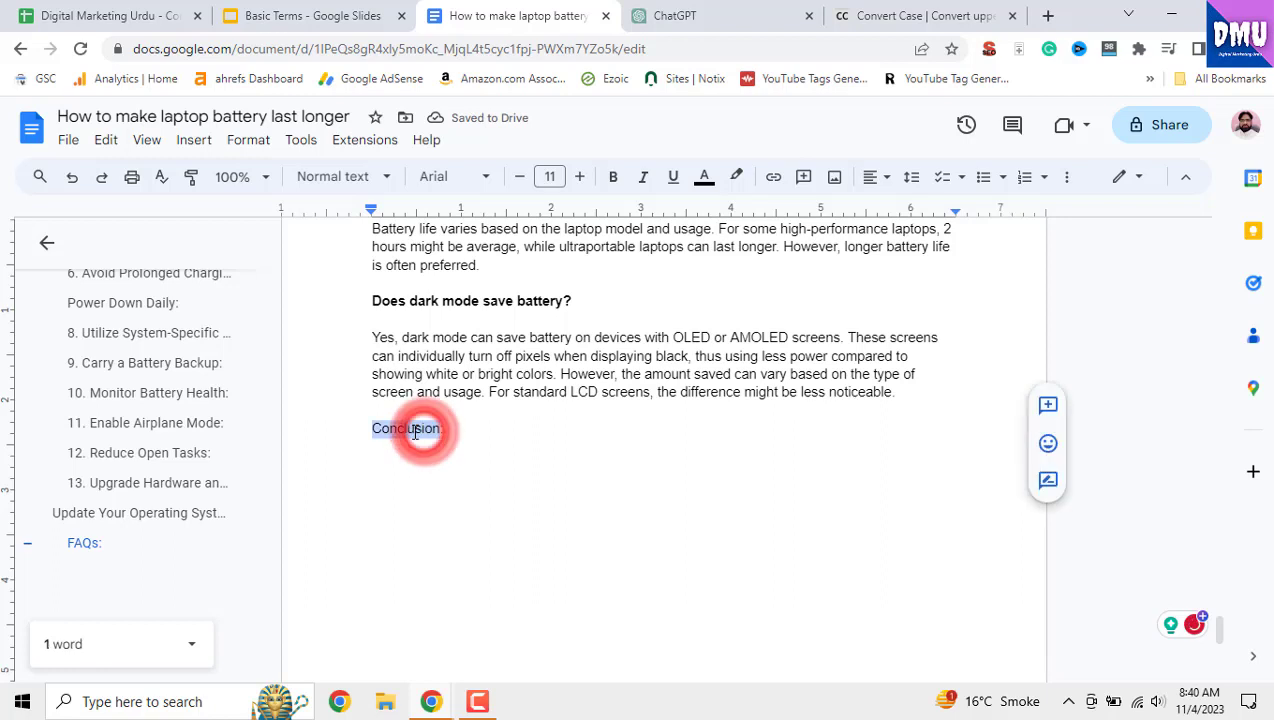
{"action": "left_click", "coordinate": [613, 177]}
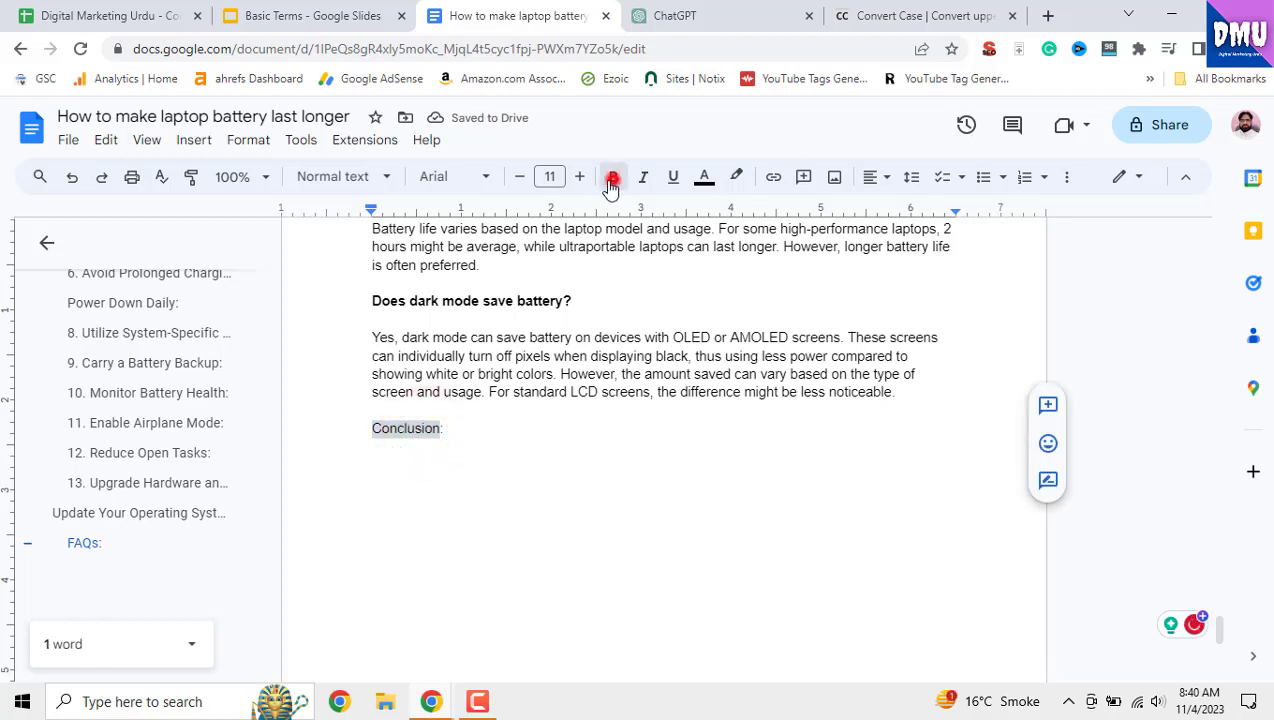
{"action": "left_click", "coordinate": [463, 177]}
{"action": "left_click", "coordinate": [380, 177]}
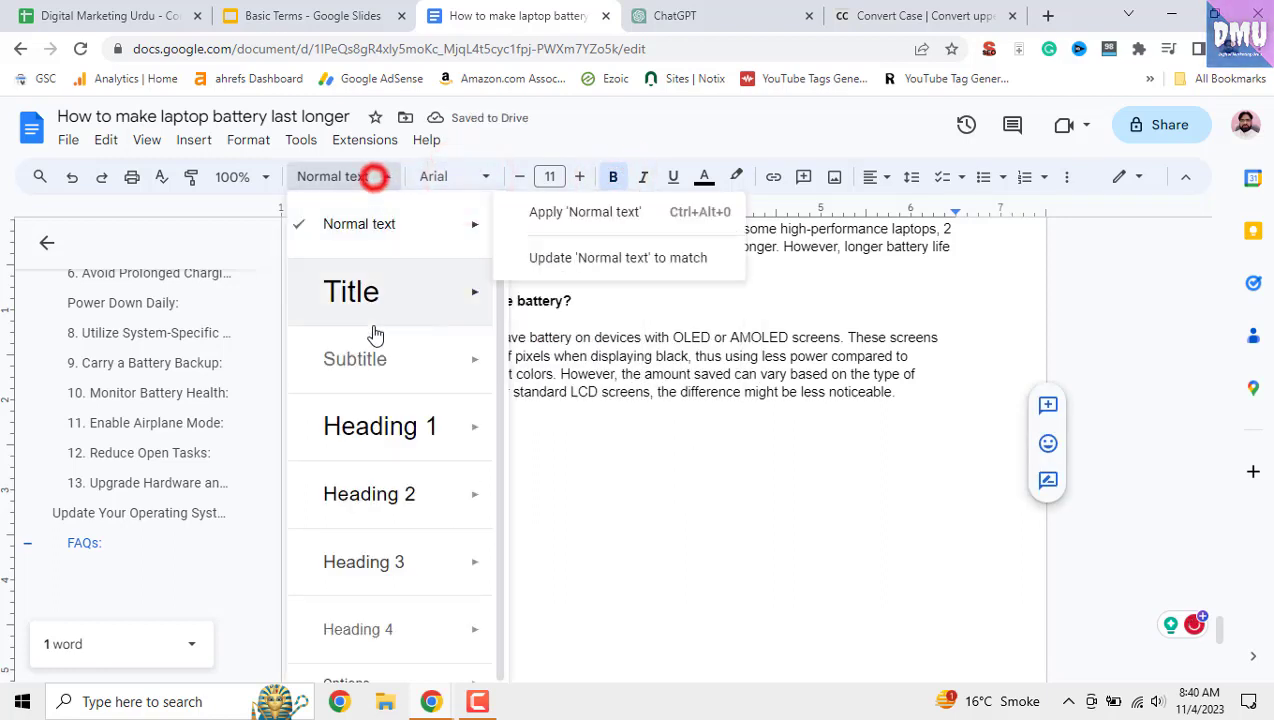
{"action": "left_click", "coordinate": [395, 565]}
{"action": "left_click", "coordinate": [485, 470]}
{"action": "scroll", "coordinate": [470, 465], "scroll_direction": "up", "scroll_amount": 10}
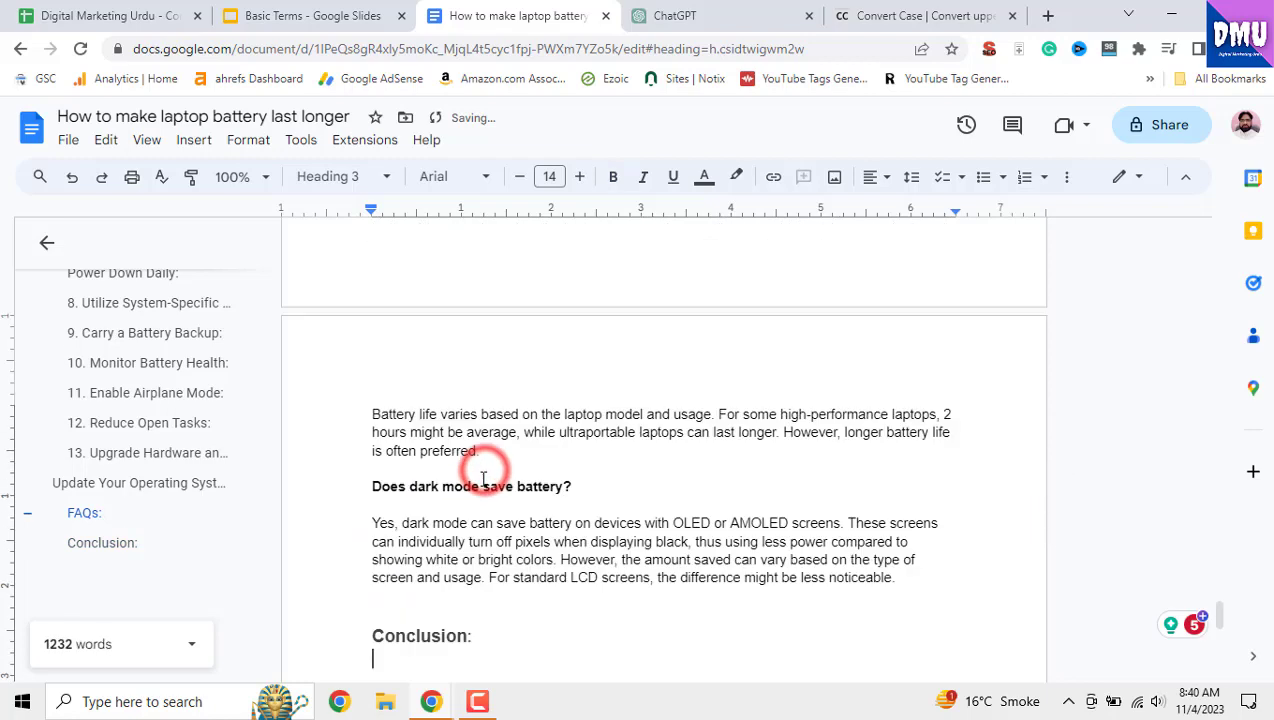
{"action": "scroll", "coordinate": [460, 464], "scroll_direction": "down", "scroll_amount": 10}
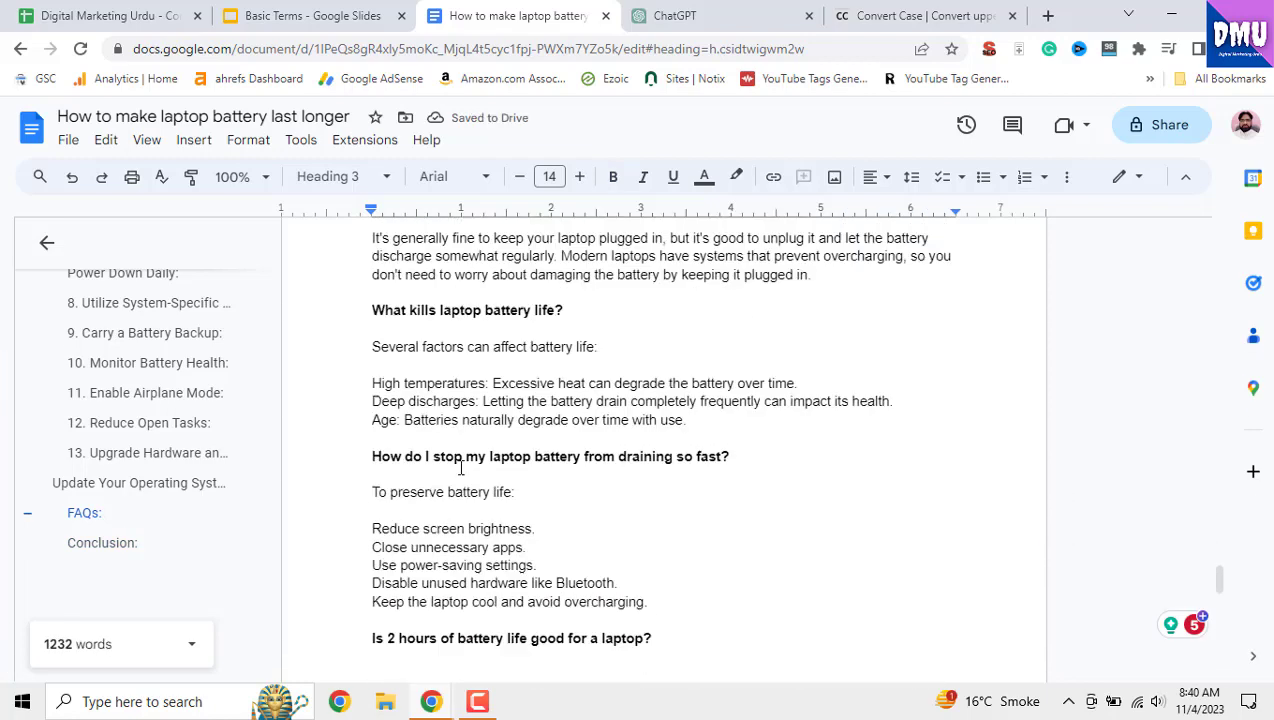
{"action": "left_click", "coordinate": [500, 458]}
{"action": "left_click", "coordinate": [455, 487]}
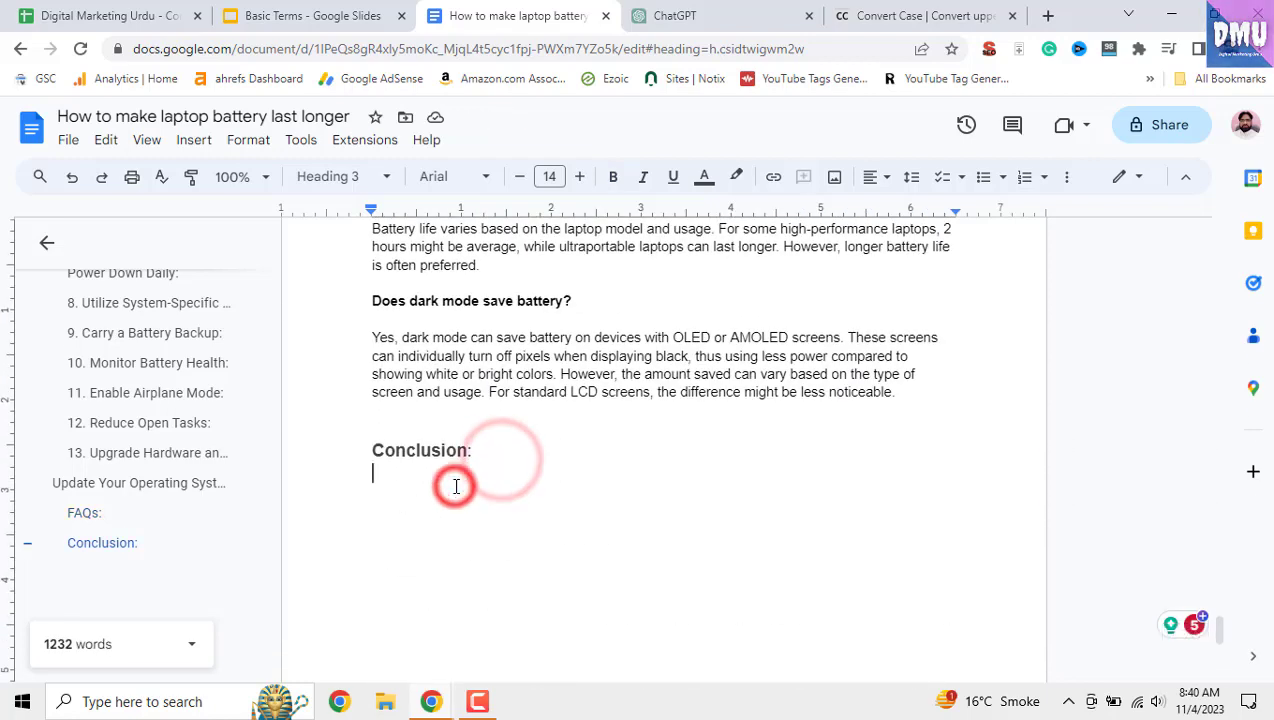
- In the Basic Terms presentation, change the conclusion prompt on slide 105 to "Write a comprehensive conclusion on [main keyword]"
{"action": "left_click", "coordinate": [318, 15]}
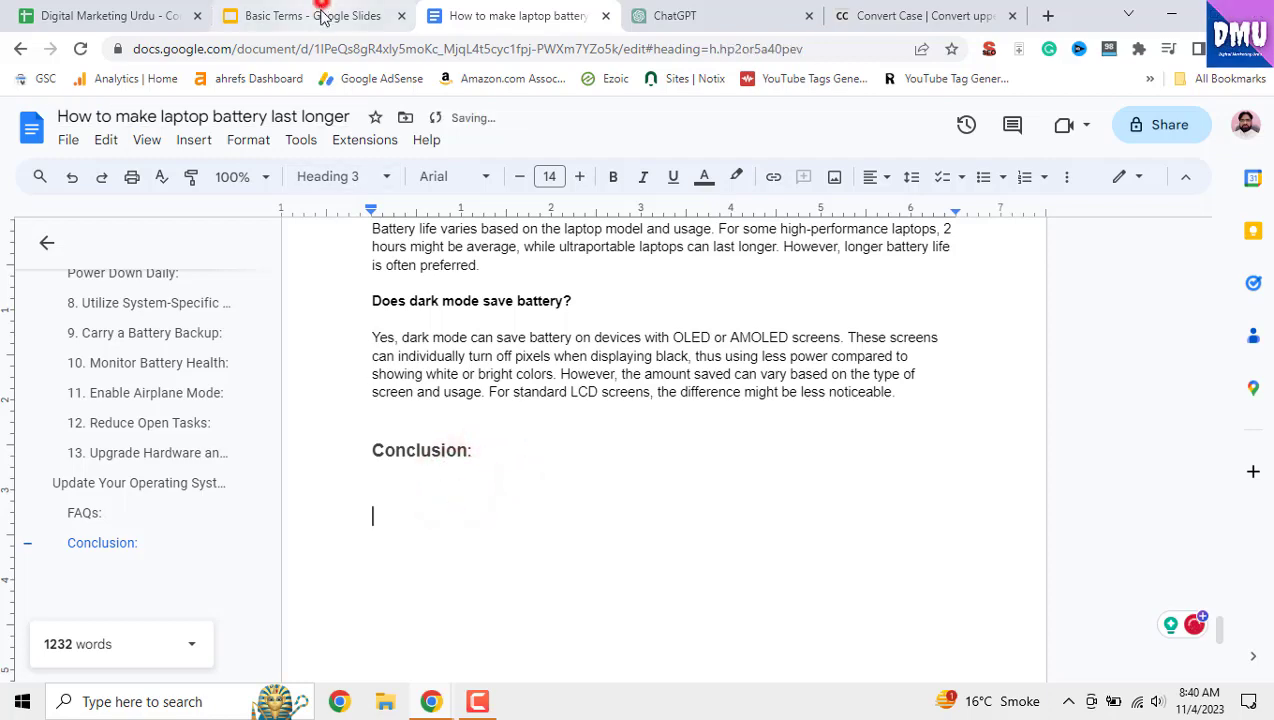
{"action": "left_click", "coordinate": [797, 259]}
{"action": "scroll", "coordinate": [110, 450], "scroll_direction": "down", "scroll_amount": 1}
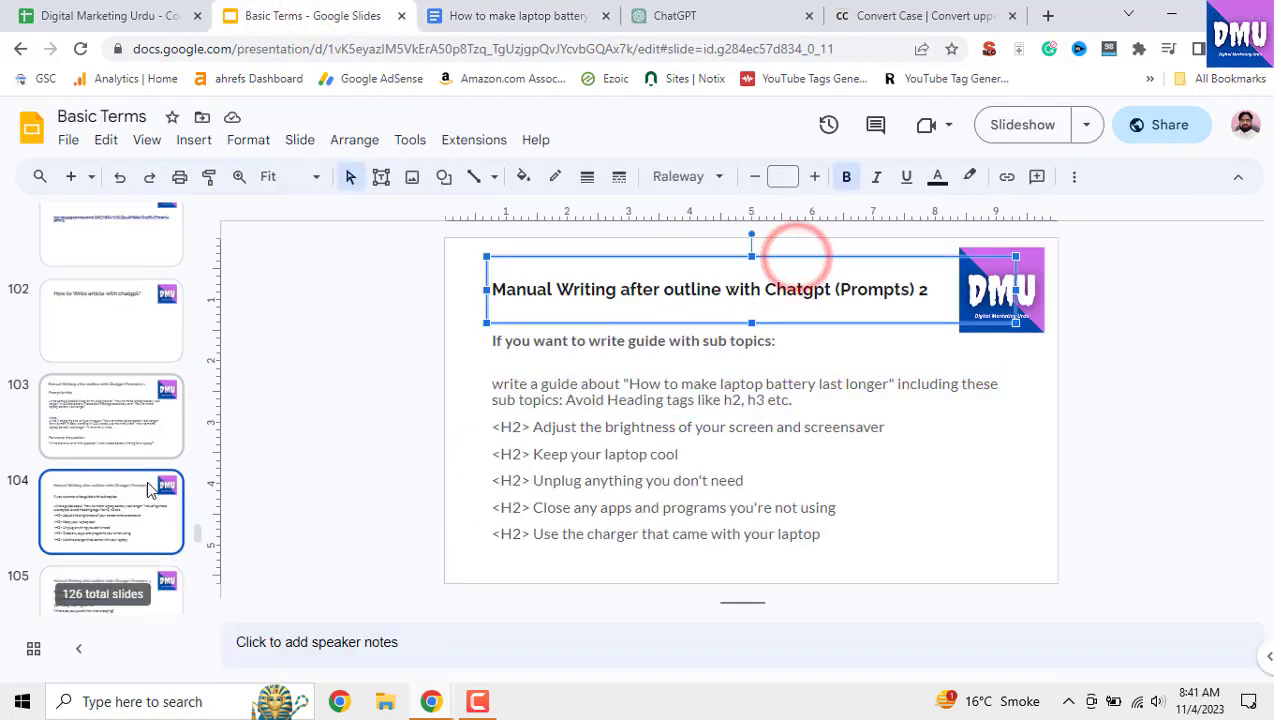
{"action": "left_click", "coordinate": [120, 540]}
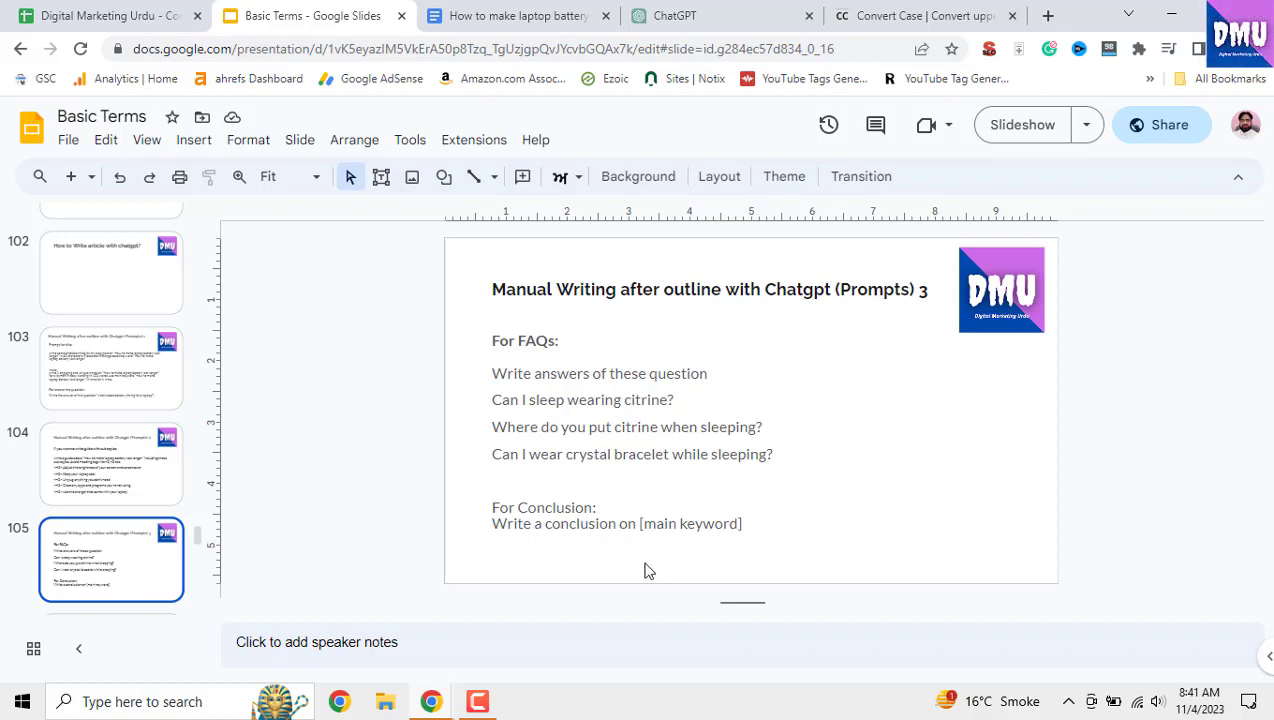
{"action": "left_click", "coordinate": [553, 528]}
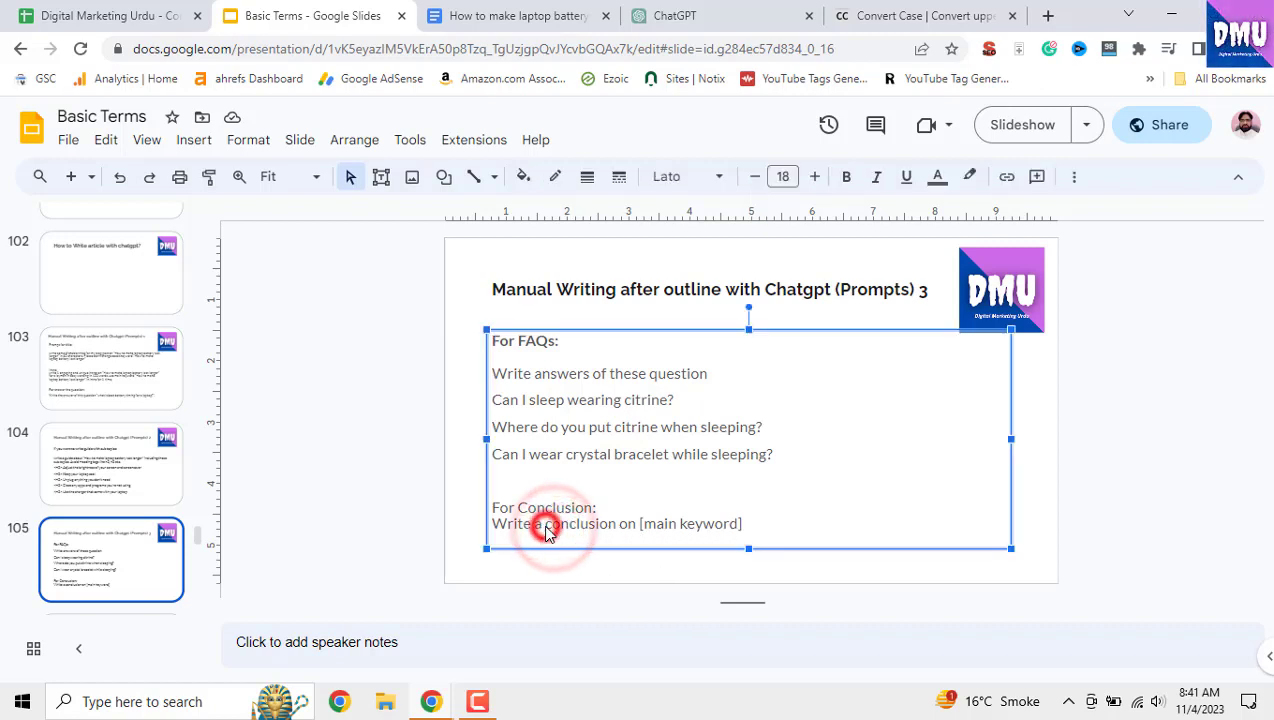
{"action": "left_click", "coordinate": [544, 533]}
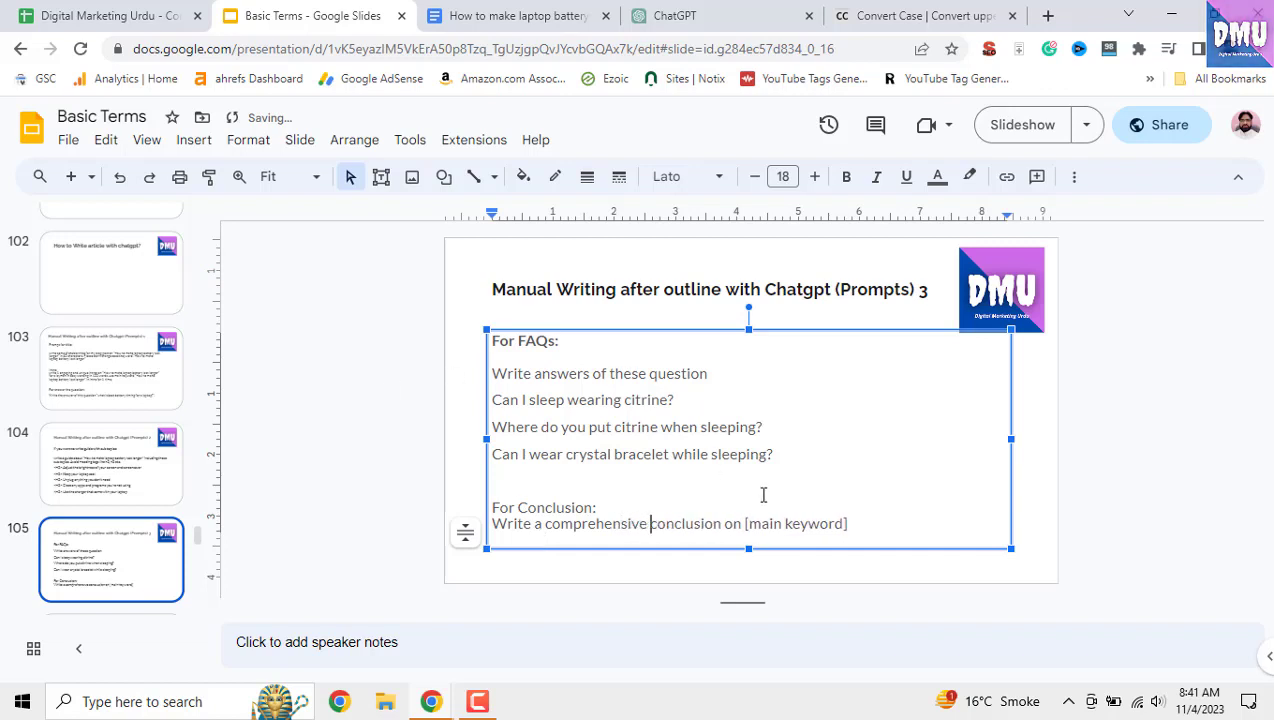
{"action": "left_click", "coordinate": [692, 512]}
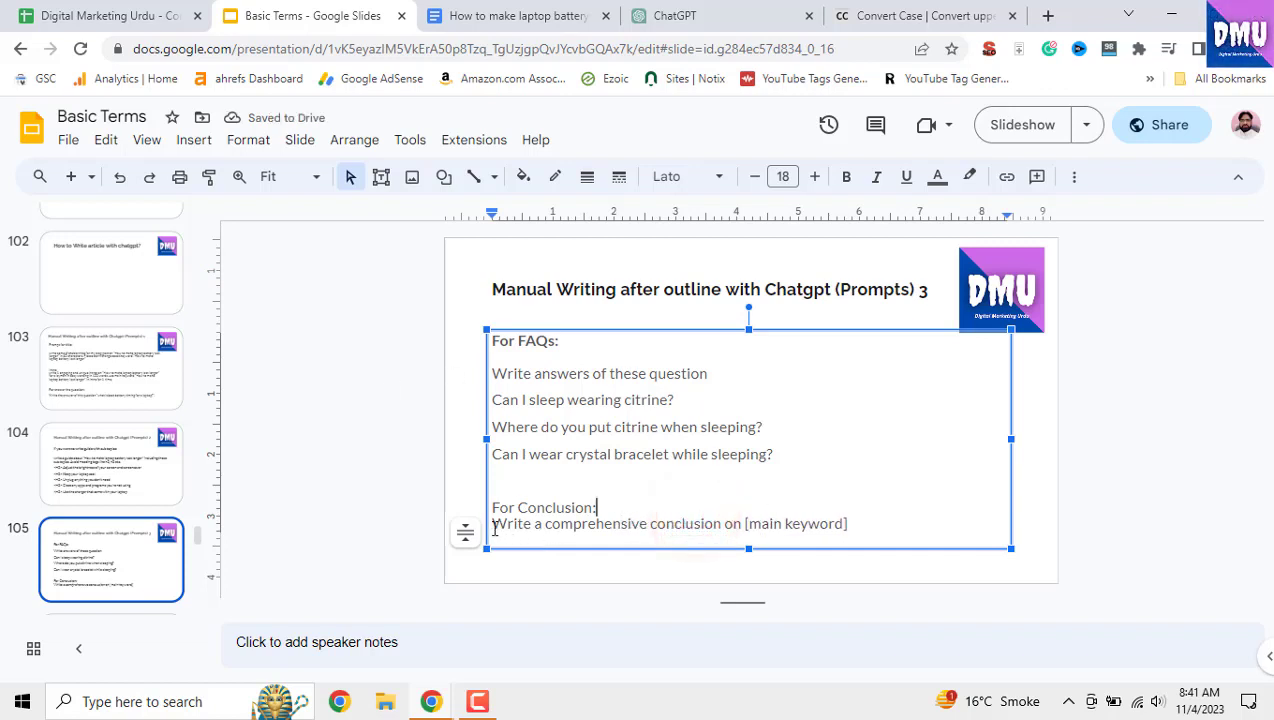
- Copy the prompt "Write a comprehensive conclusion on [main keyword]" into the message box of the open ChatGPT conversation
{"action": "left_click_drag", "start_coordinate": [492, 527], "coordinate": [804, 525]}
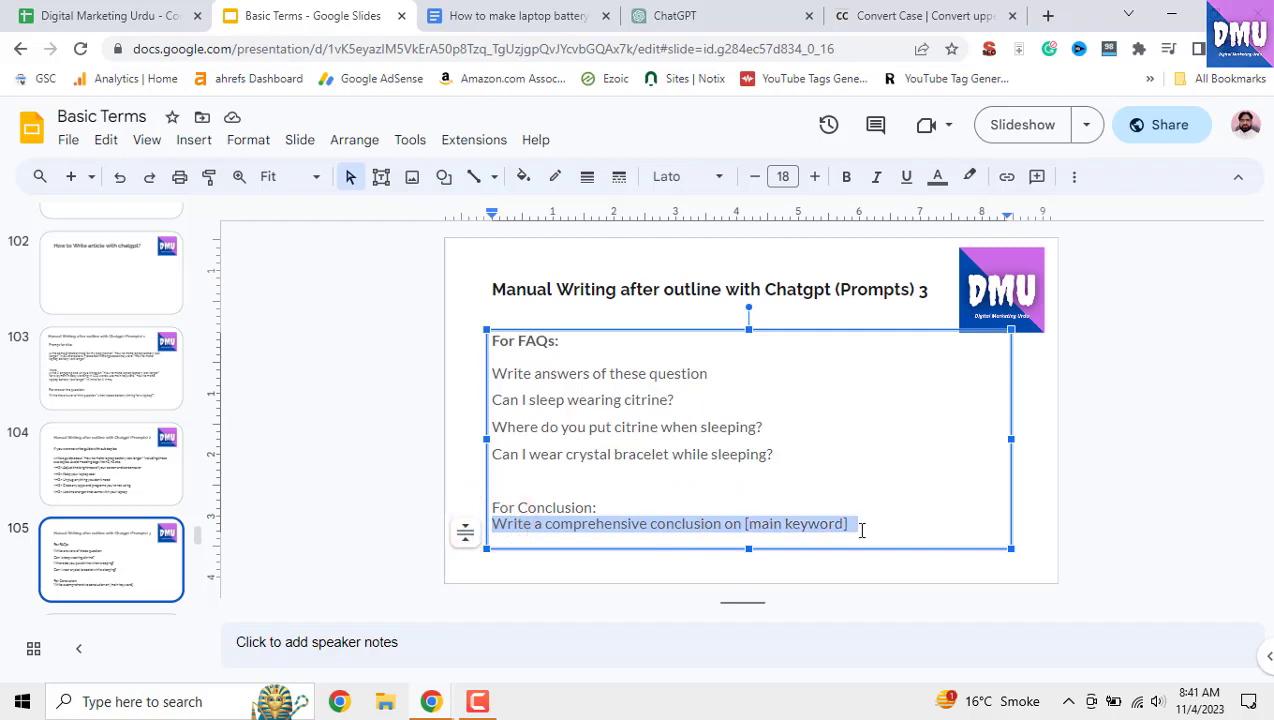
{"action": "left_click", "coordinate": [705, 15]}
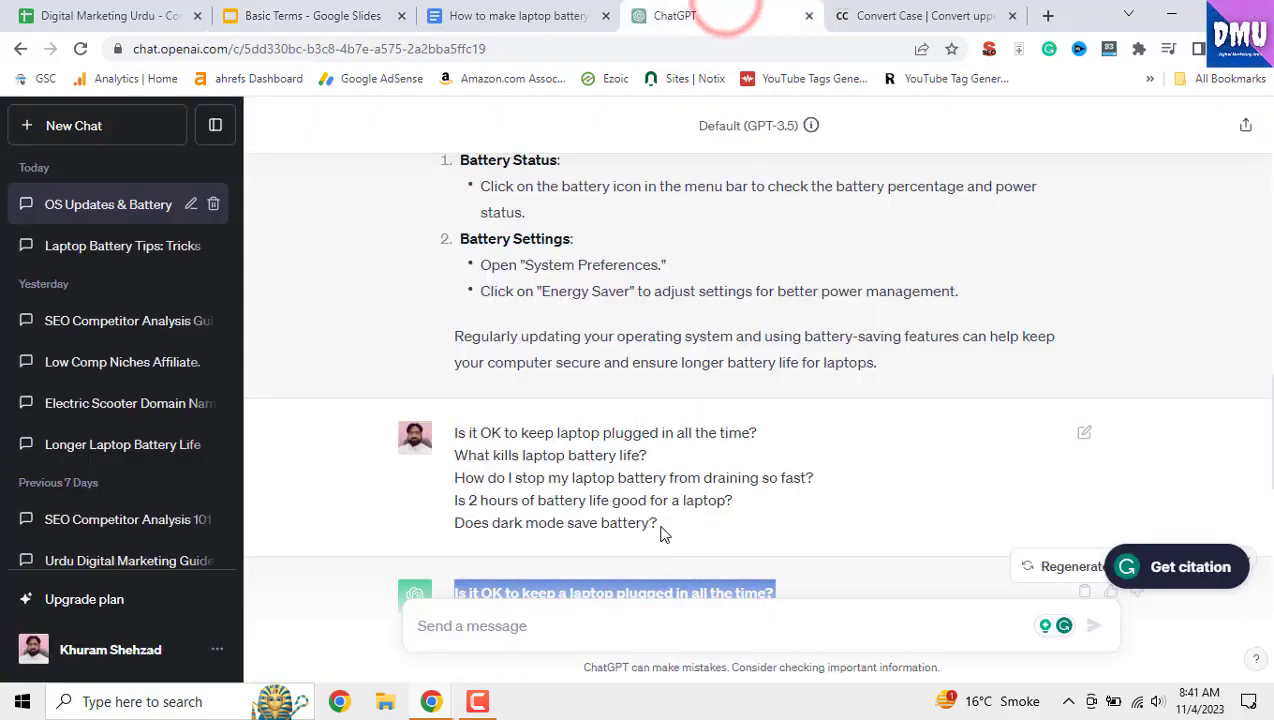
{"action": "scroll", "coordinate": [600, 580], "scroll_direction": "down", "scroll_amount": 1}
{"action": "left_click", "coordinate": [615, 631]}
{"action": "type", "text": "Write a comprehensive conclusion on [main keyword]"}
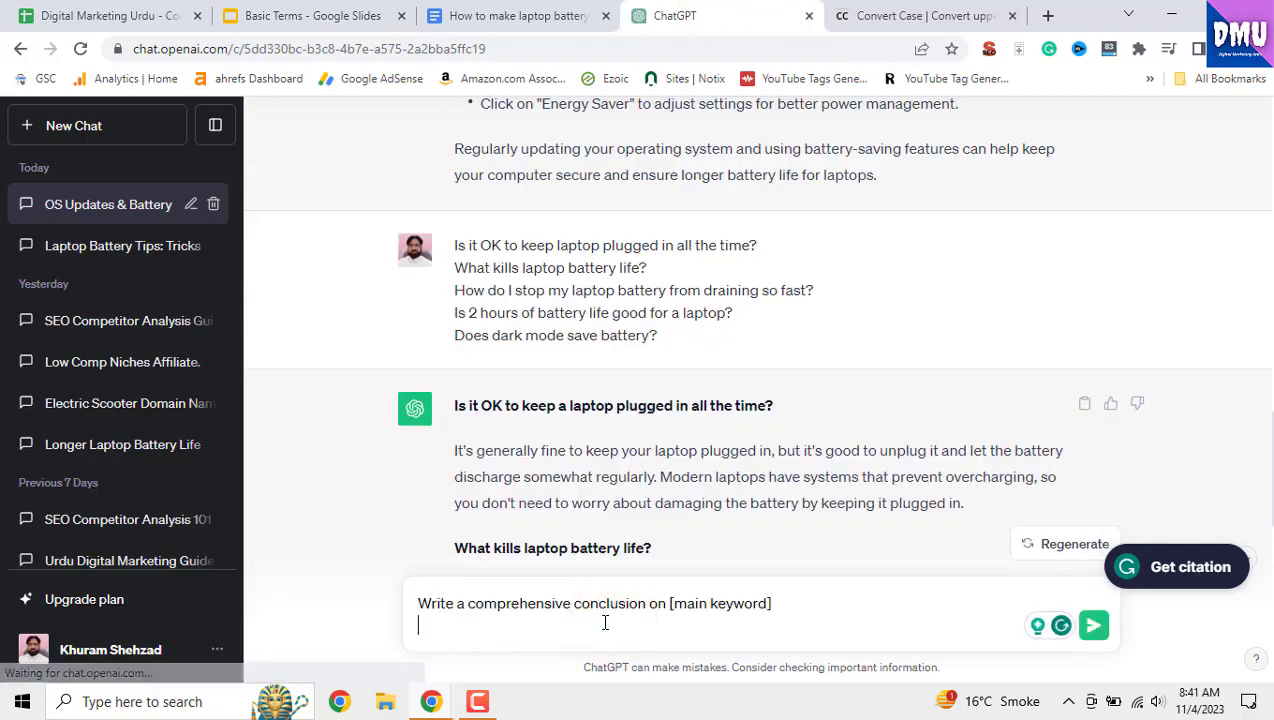
- Copy the main keyword "How to make laptop battery last longer" from cell A2 of the Digital Marketing Urdu - Content Writing spreadsheet
{"action": "left_click", "coordinate": [518, 16]}
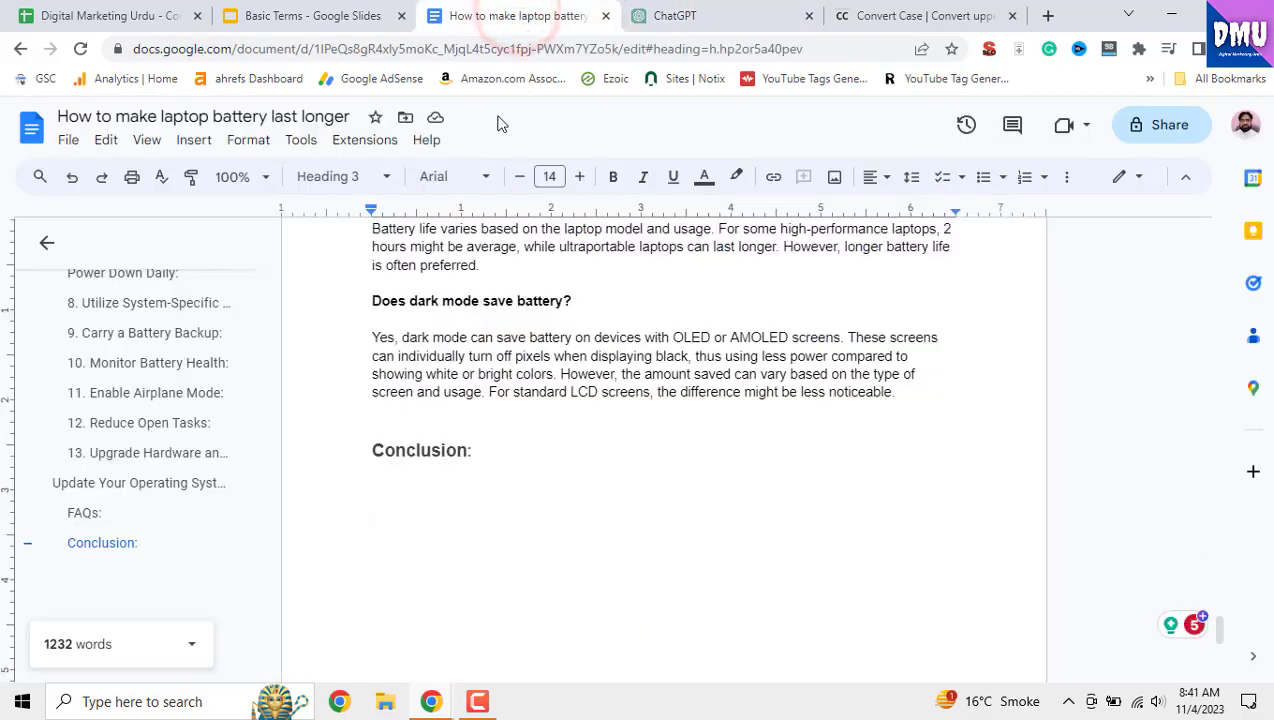
{"action": "left_click", "coordinate": [140, 8]}
{"action": "scroll", "coordinate": [196, 329], "scroll_direction": "up", "scroll_amount": 6}
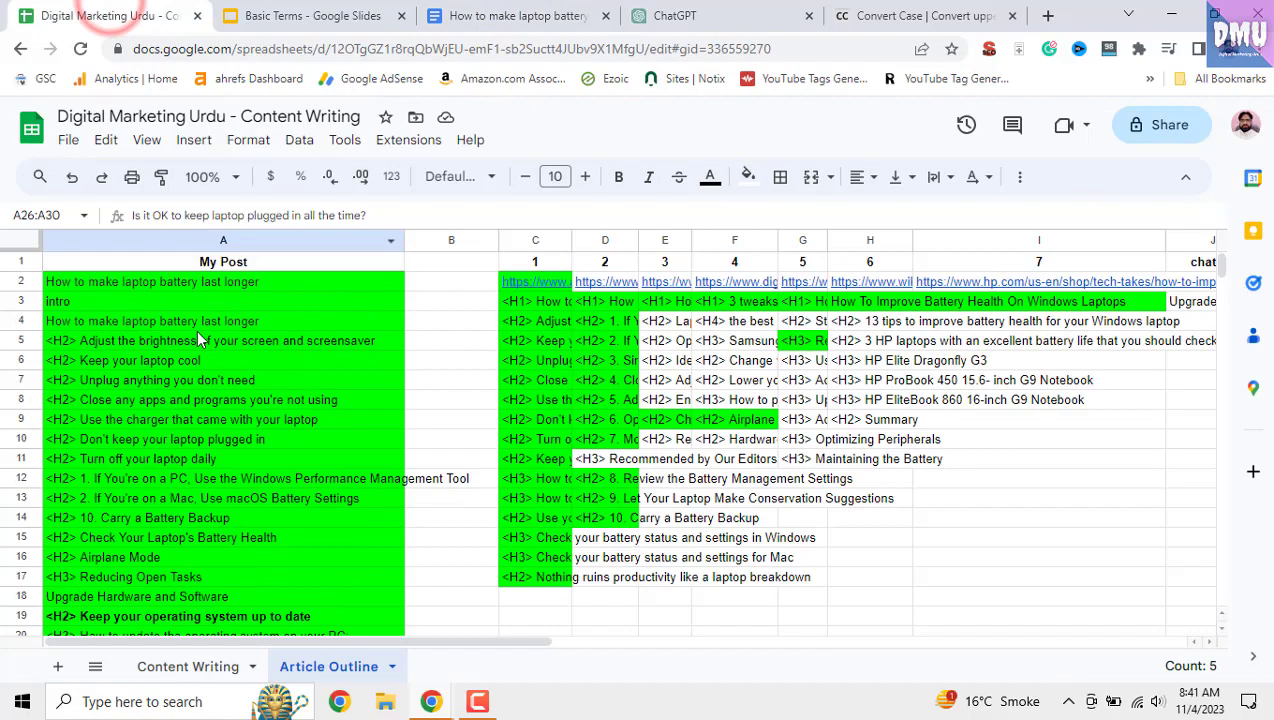
{"action": "left_click", "coordinate": [228, 284]}
{"action": "right_click", "coordinate": [230, 284]}
{"action": "left_click", "coordinate": [268, 221]}
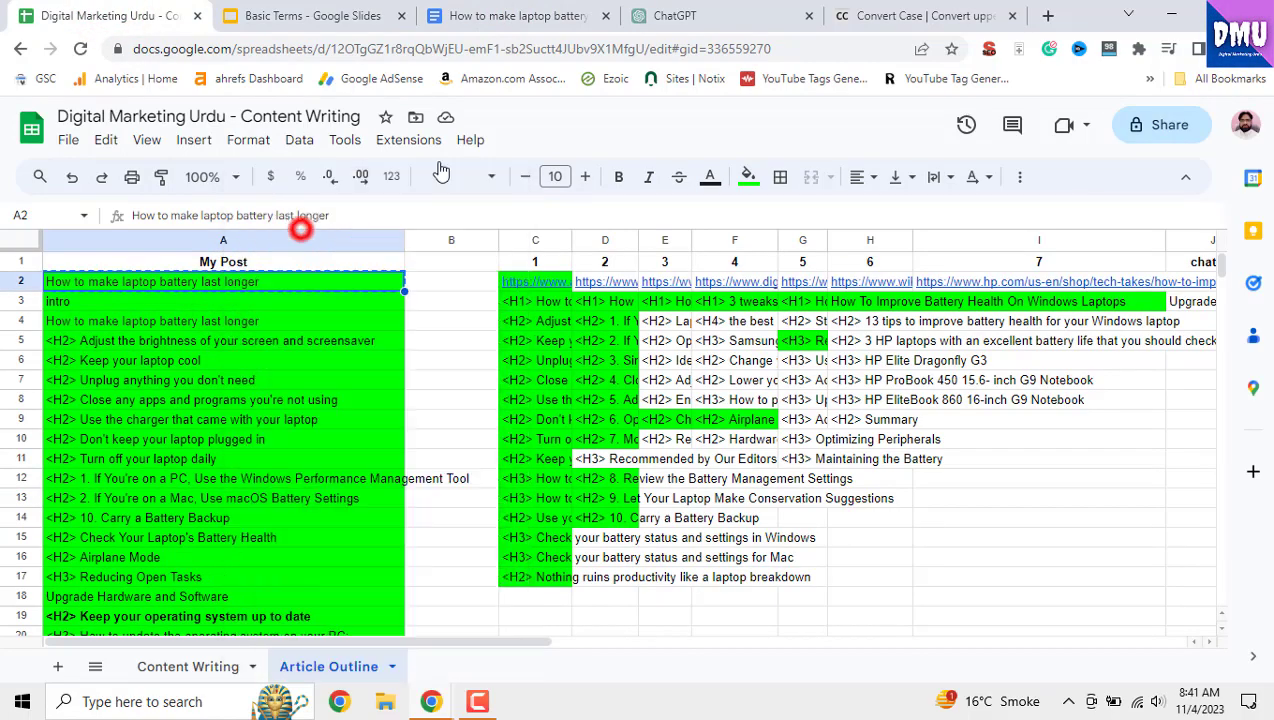
- In ChatGPT, replace "[main keyword]" in the prompt with "How to make laptop battery last longer" and send it
{"action": "left_click", "coordinate": [741, 18]}
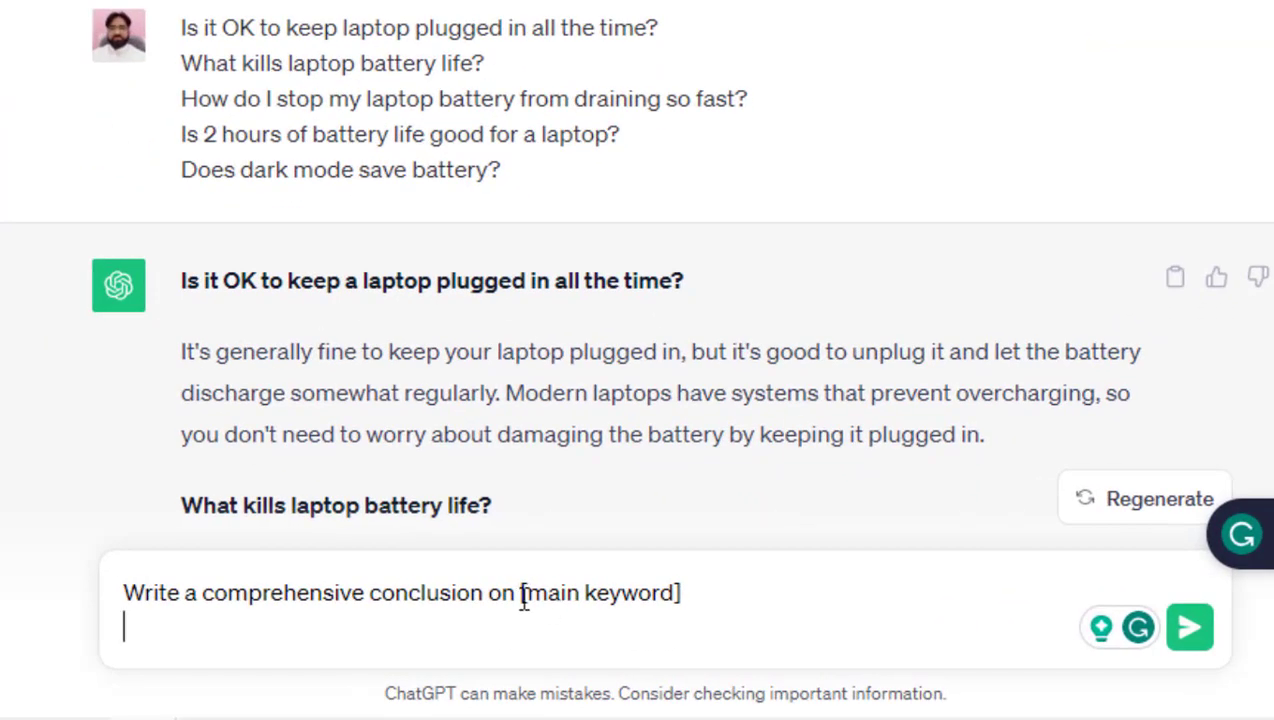
{"action": "left_click_drag", "start_coordinate": [577, 595], "coordinate": [688, 595]}
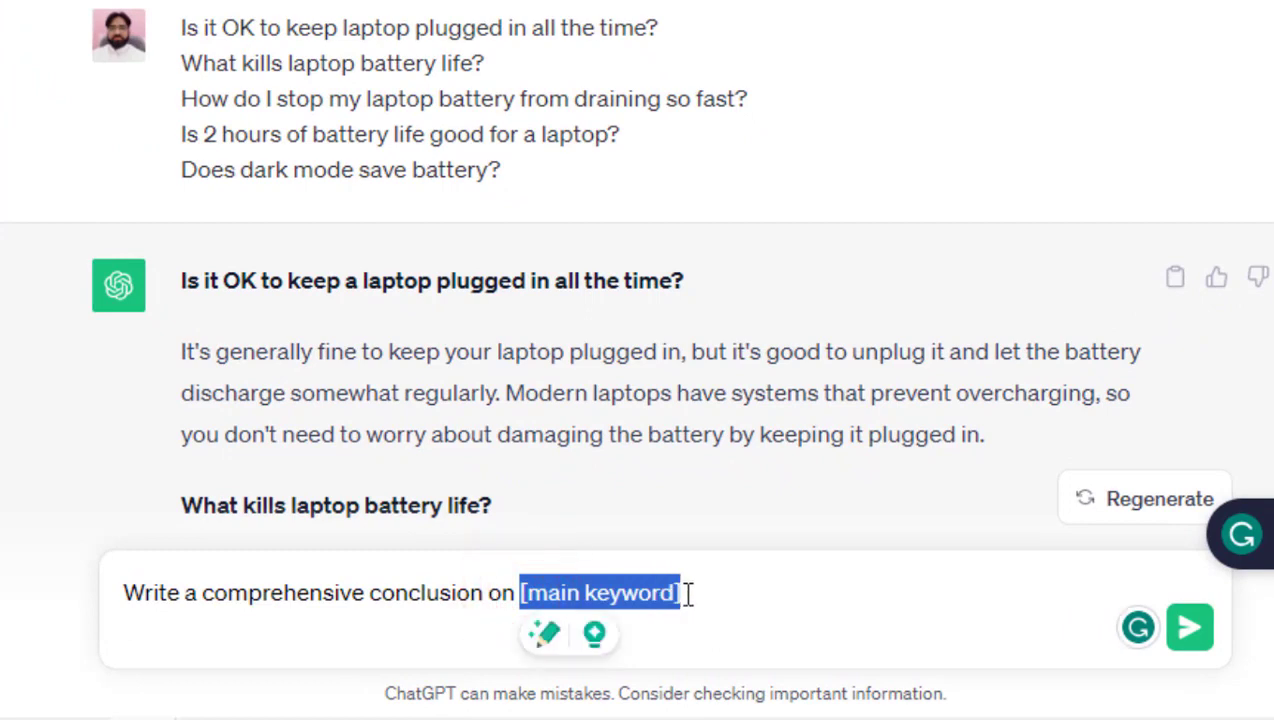
{"action": "key", "text": "ctrl+v"}
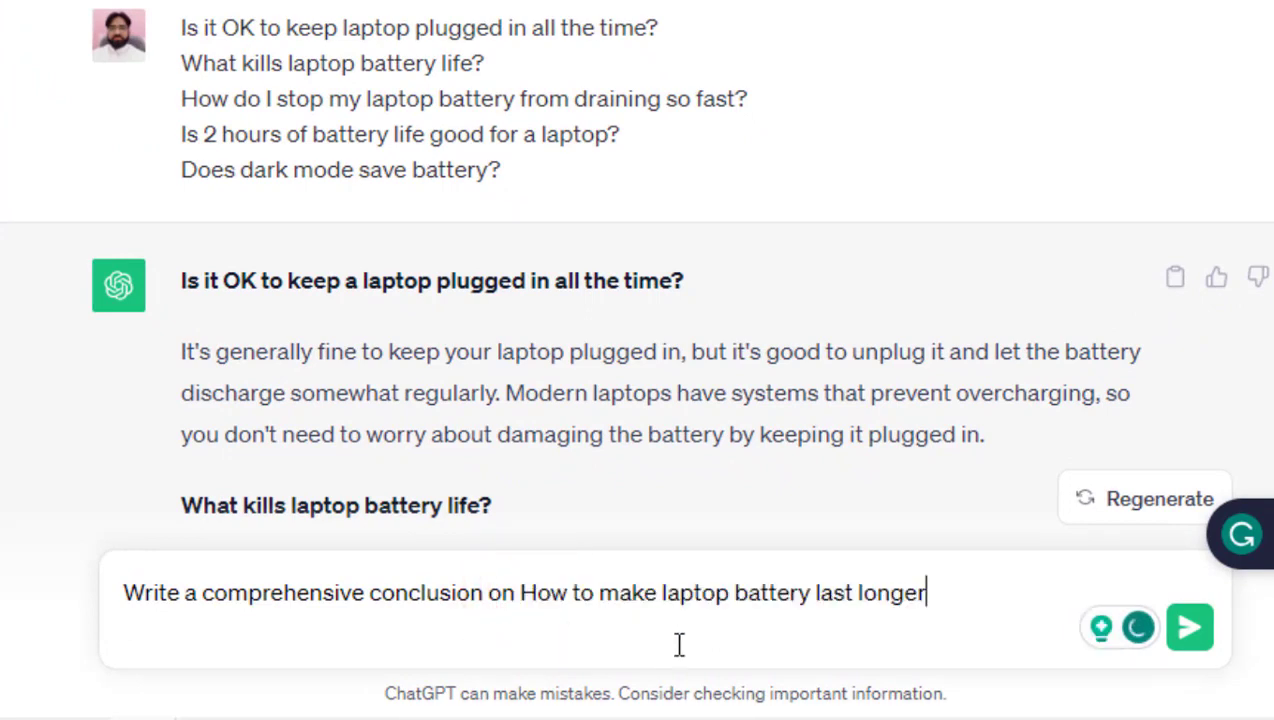
{"action": "key", "text": "Return"}
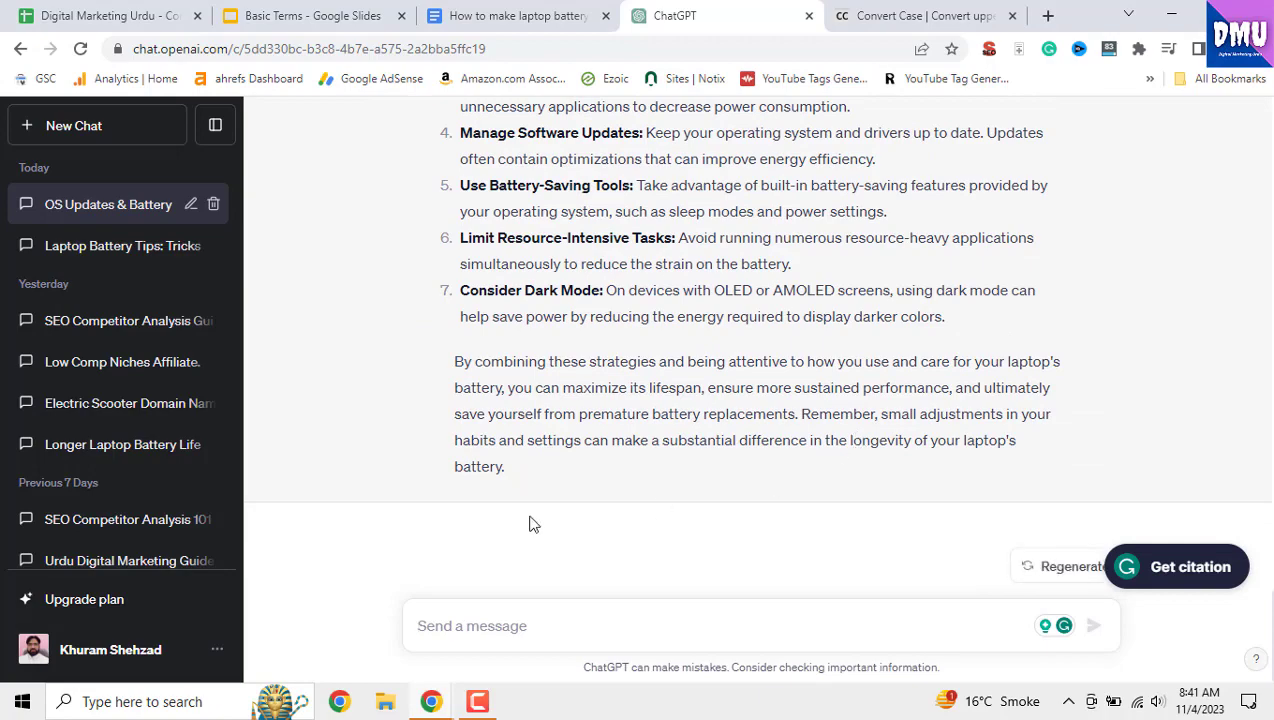
- Copy ChatGPT's entire conclusion response, from "To conclude" through the closing paragraph
{"action": "left_click_drag", "start_coordinate": [514, 469], "coordinate": [451, 539]}
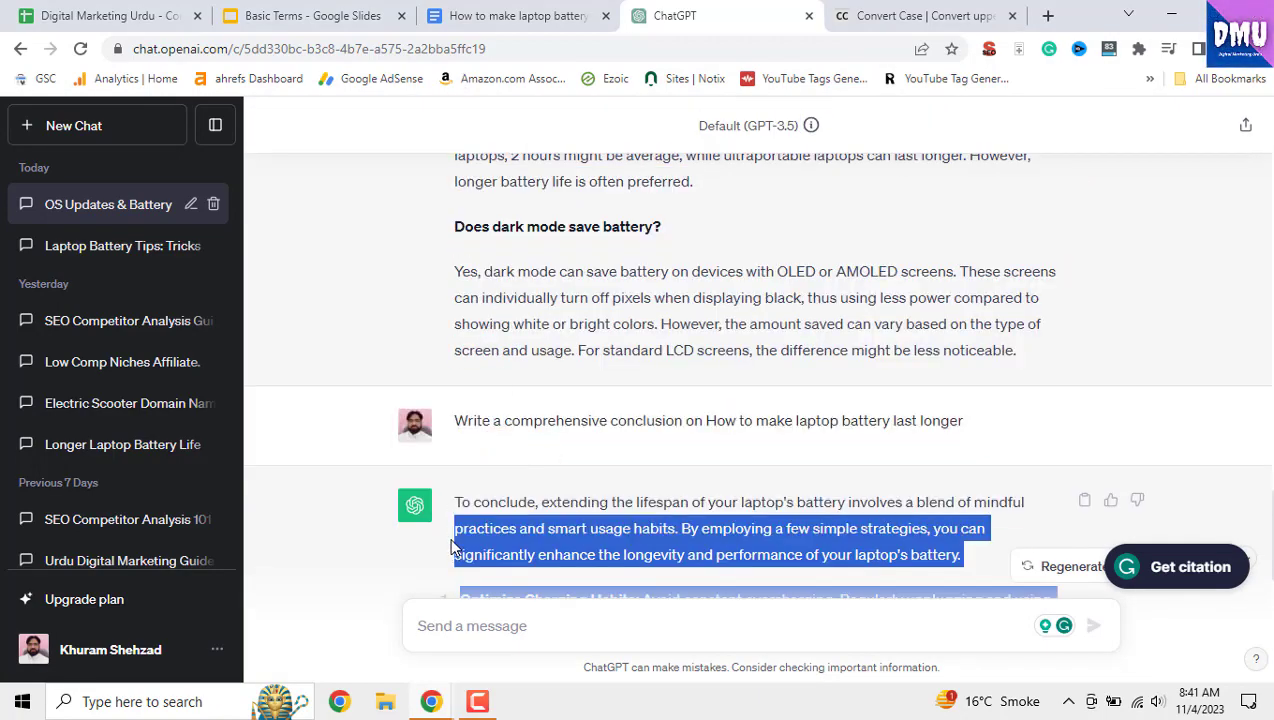
{"action": "left_click", "coordinate": [452, 555]}
{"action": "scroll", "coordinate": [730, 490], "scroll_direction": "down", "scroll_amount": 3}
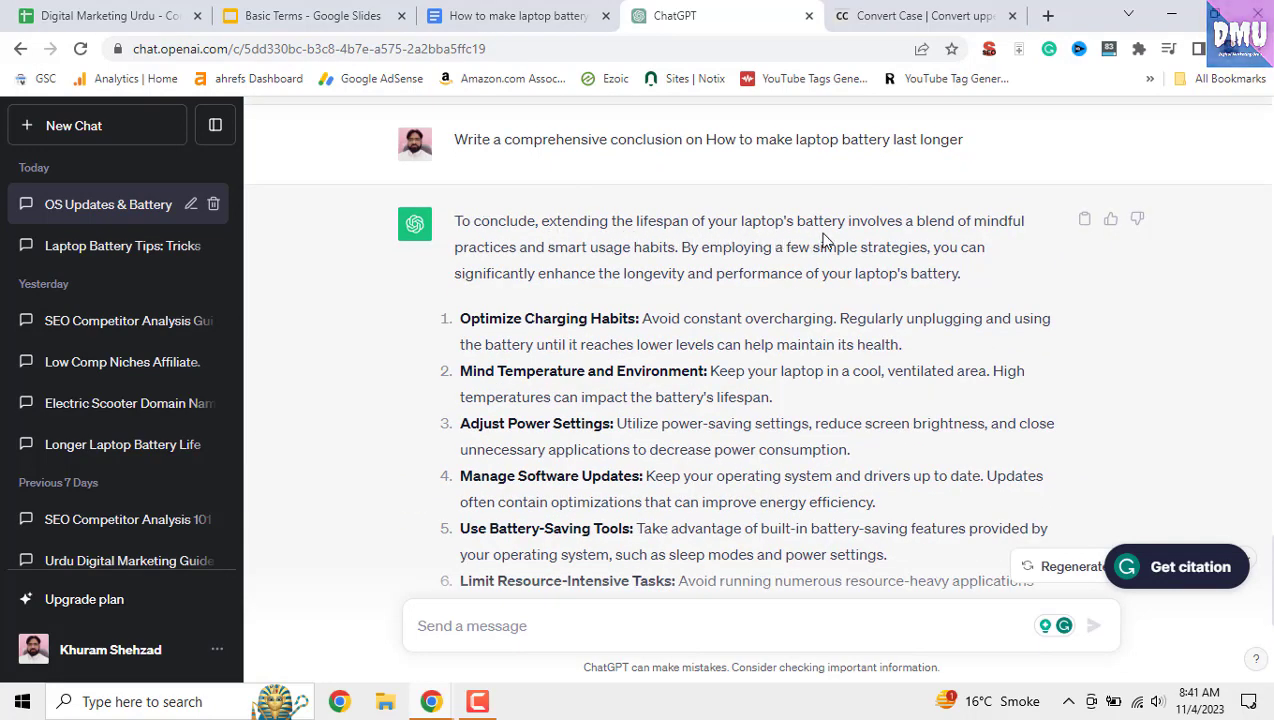
{"action": "left_click_drag", "start_coordinate": [455, 220], "coordinate": [726, 484]}
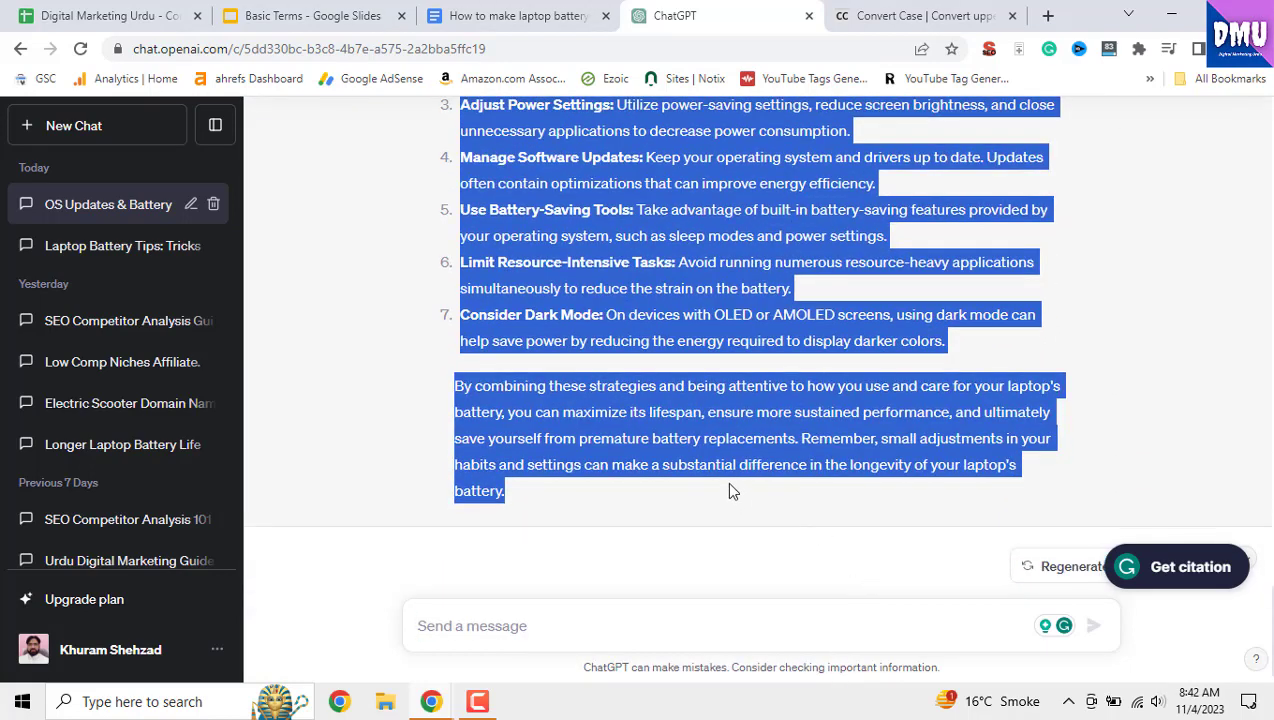
{"action": "right_click", "coordinate": [728, 440]}
{"action": "left_click", "coordinate": [745, 446]}
- Paste the conclusion without formatting below the "Conclusion:" heading in the article document, and start a new paragraph at "Remember, small adjustments"
{"action": "left_click", "coordinate": [515, 15]}
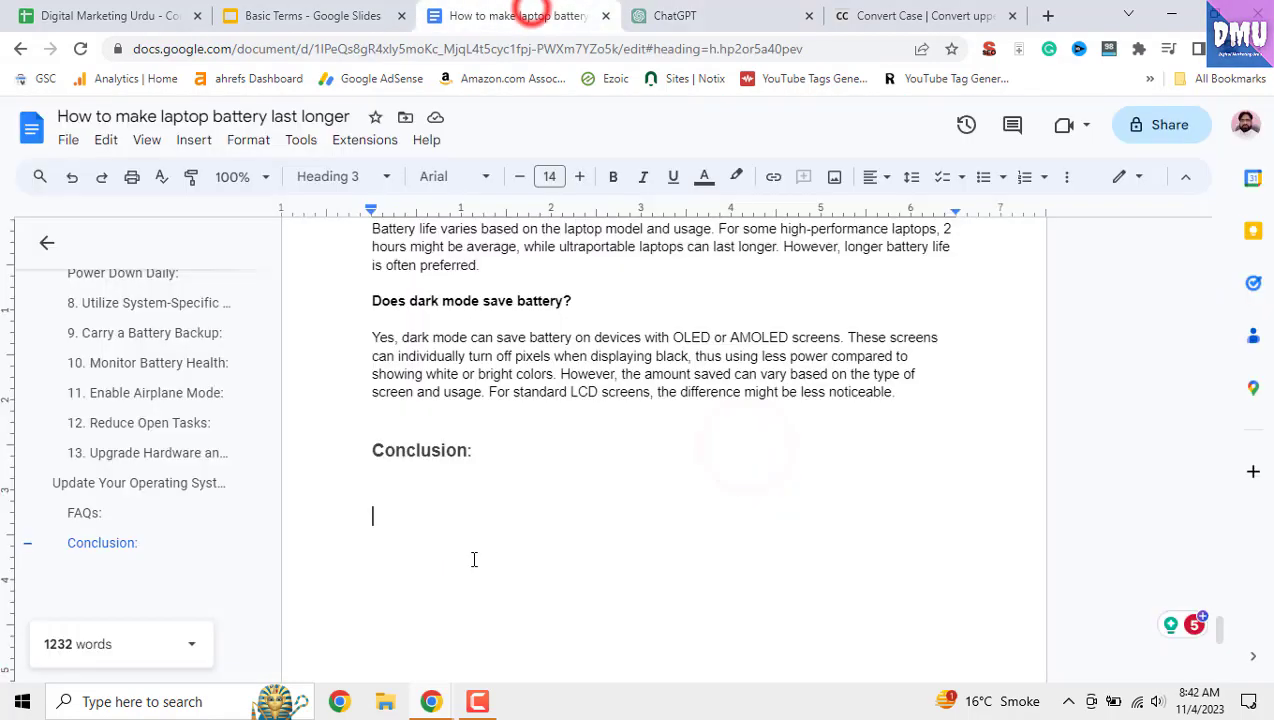
{"action": "right_click", "coordinate": [429, 525]}
{"action": "left_click", "coordinate": [577, 258]}
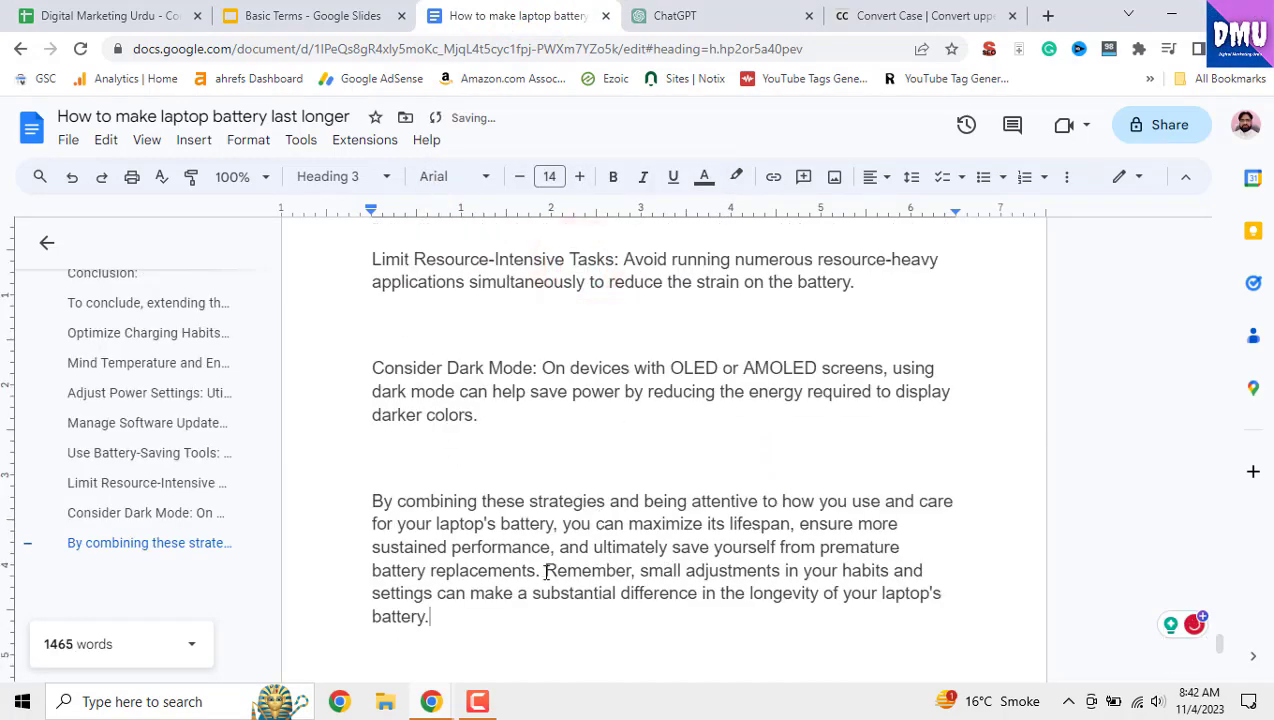
{"action": "key", "text": "Return"}
{"action": "scroll", "coordinate": [570, 558], "scroll_direction": "up", "scroll_amount": 5}
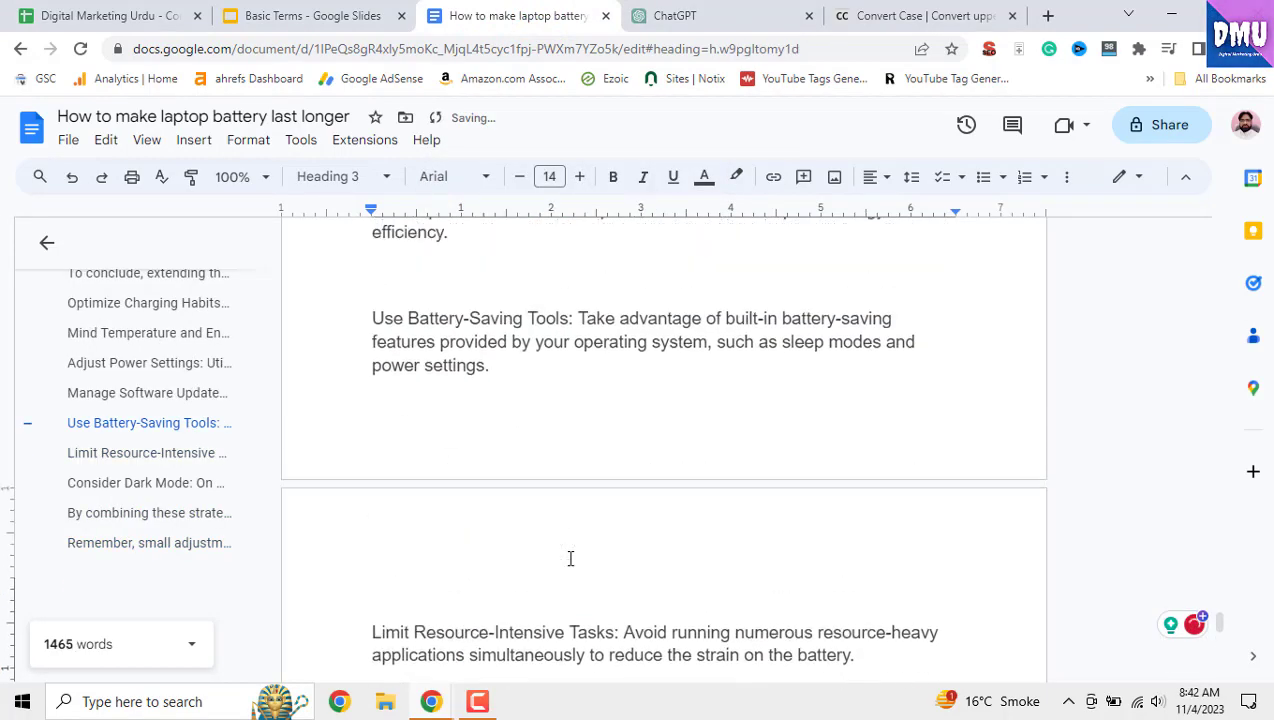
- Copy the article text from the "How To Make Laptop Battery Last Longer?" title through the final FAQ answer about dark mode
{"action": "scroll", "coordinate": [570, 558], "scroll_direction": "up", "scroll_amount": 8}
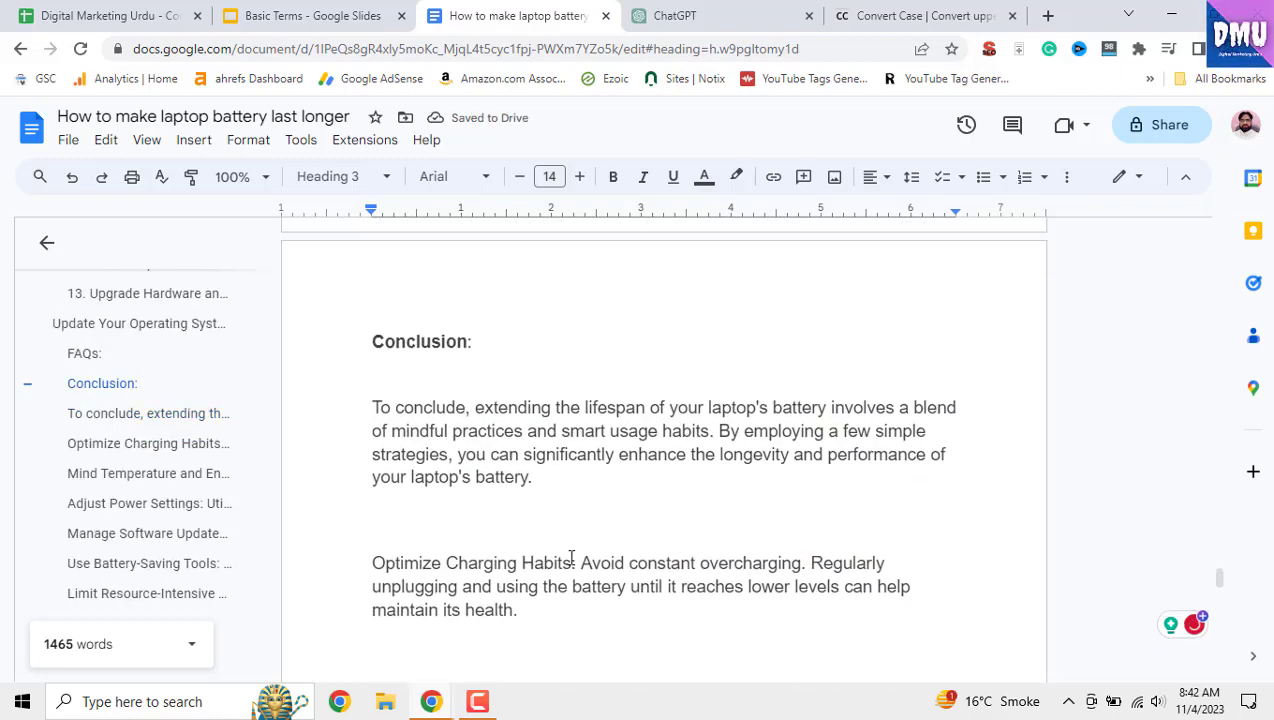
{"action": "scroll", "coordinate": [568, 553], "scroll_direction": "up", "scroll_amount": 2}
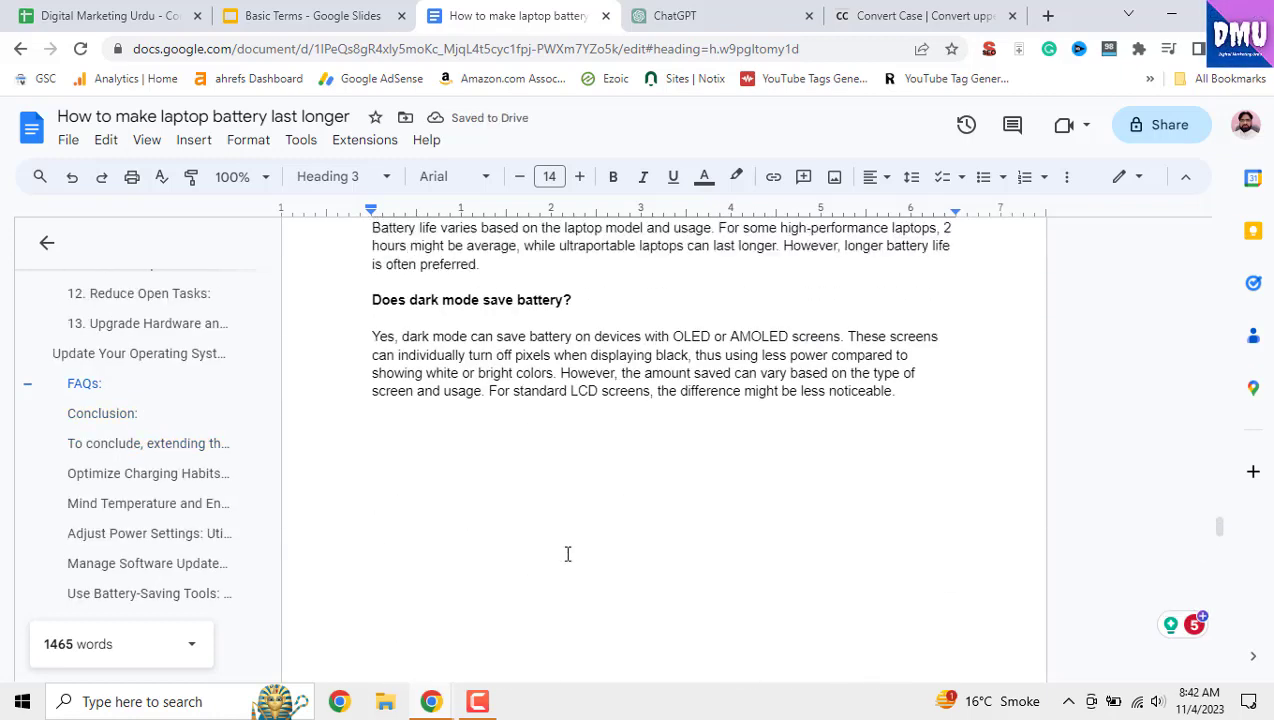
{"action": "left_click_drag", "start_coordinate": [899, 537], "coordinate": [324, 155]}
{"action": "left_click_drag", "start_coordinate": [291, 82], "coordinate": [268, 50]}
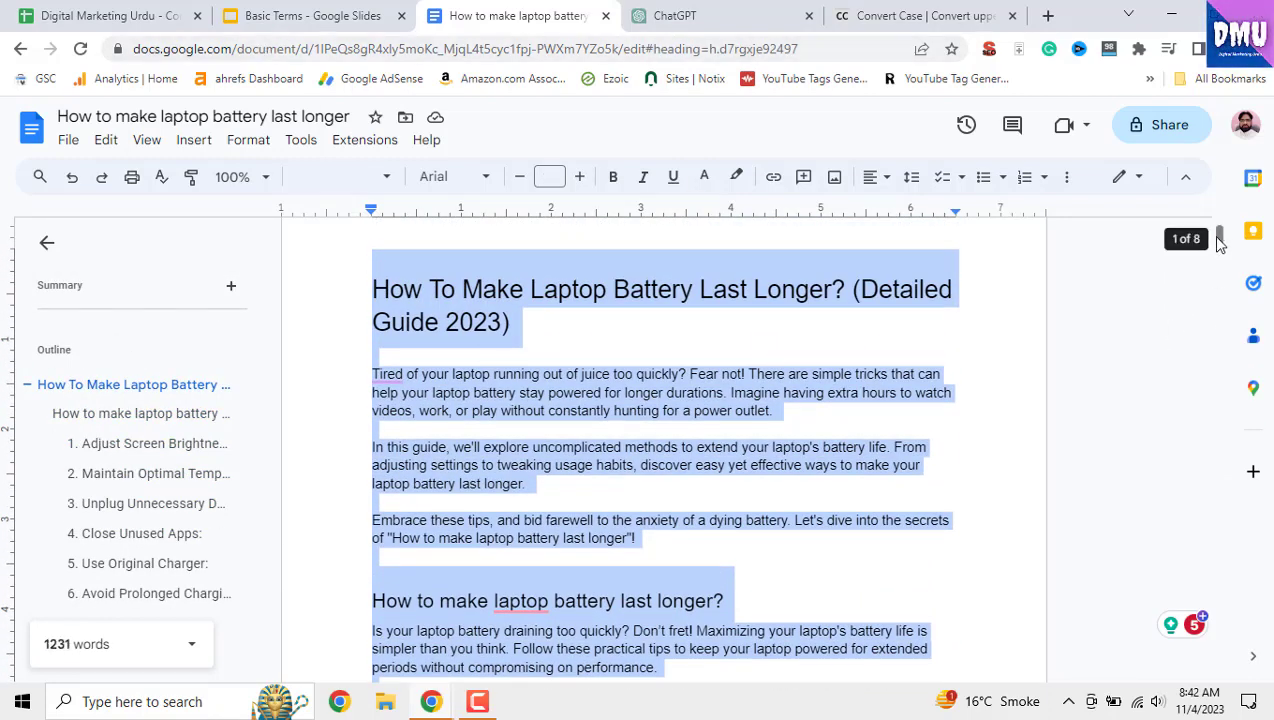
{"action": "left_click_drag", "start_coordinate": [1218, 232], "coordinate": [1140, 573]}
- In ChatGPT, send "write a compete conclusion for this article in 100 words:" followed by the copied article text
{"action": "left_click", "coordinate": [715, 15]}
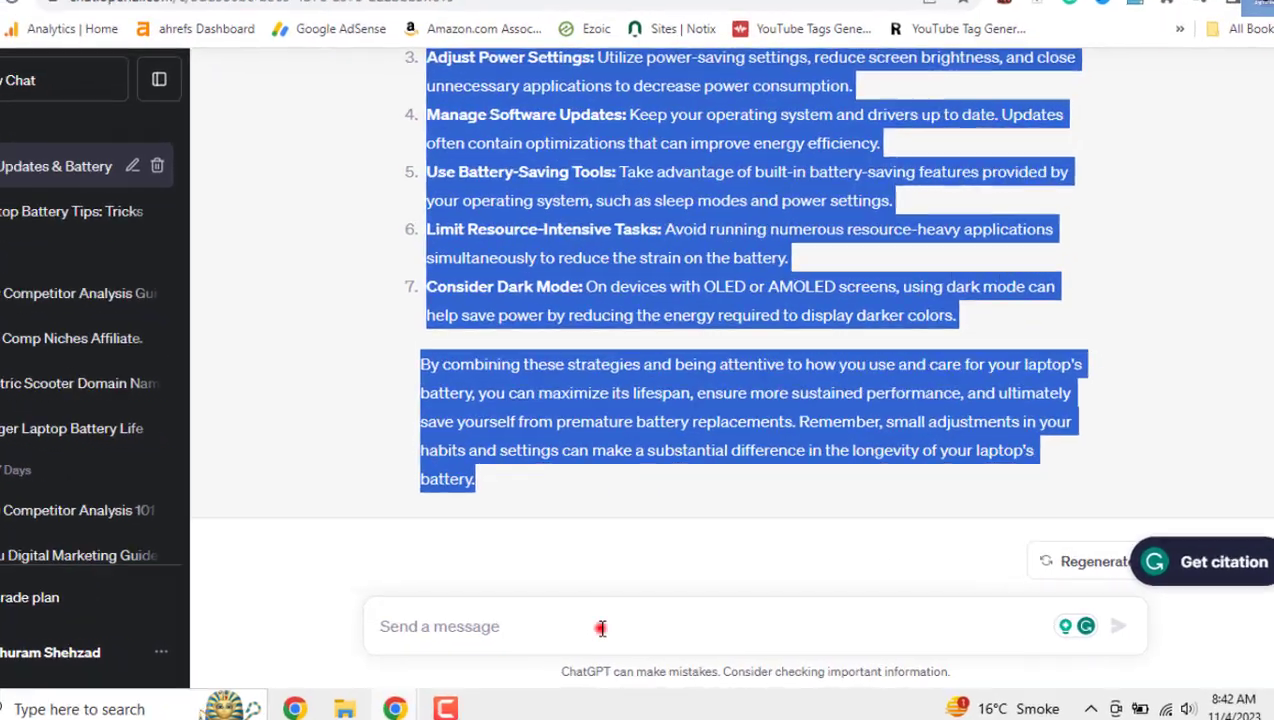
{"action": "left_click", "coordinate": [601, 628]}
{"action": "type", "text": "wr"}
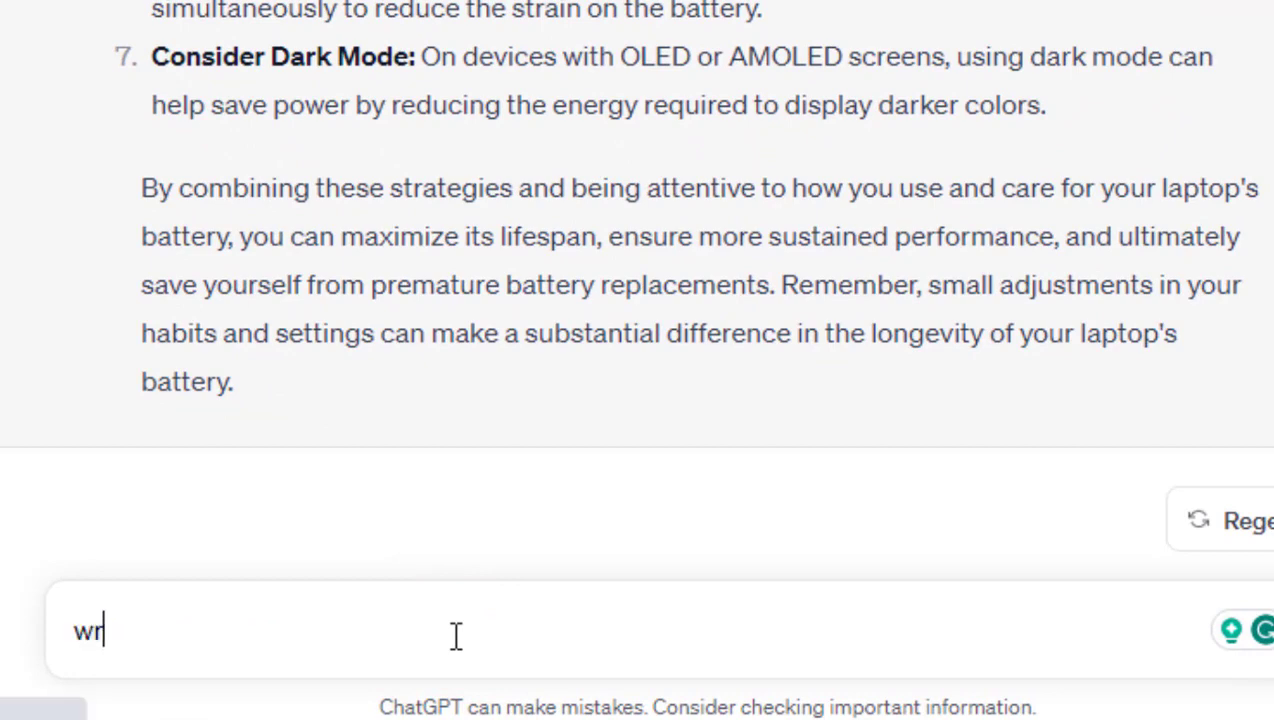
{"action": "type", "text": "ite"}
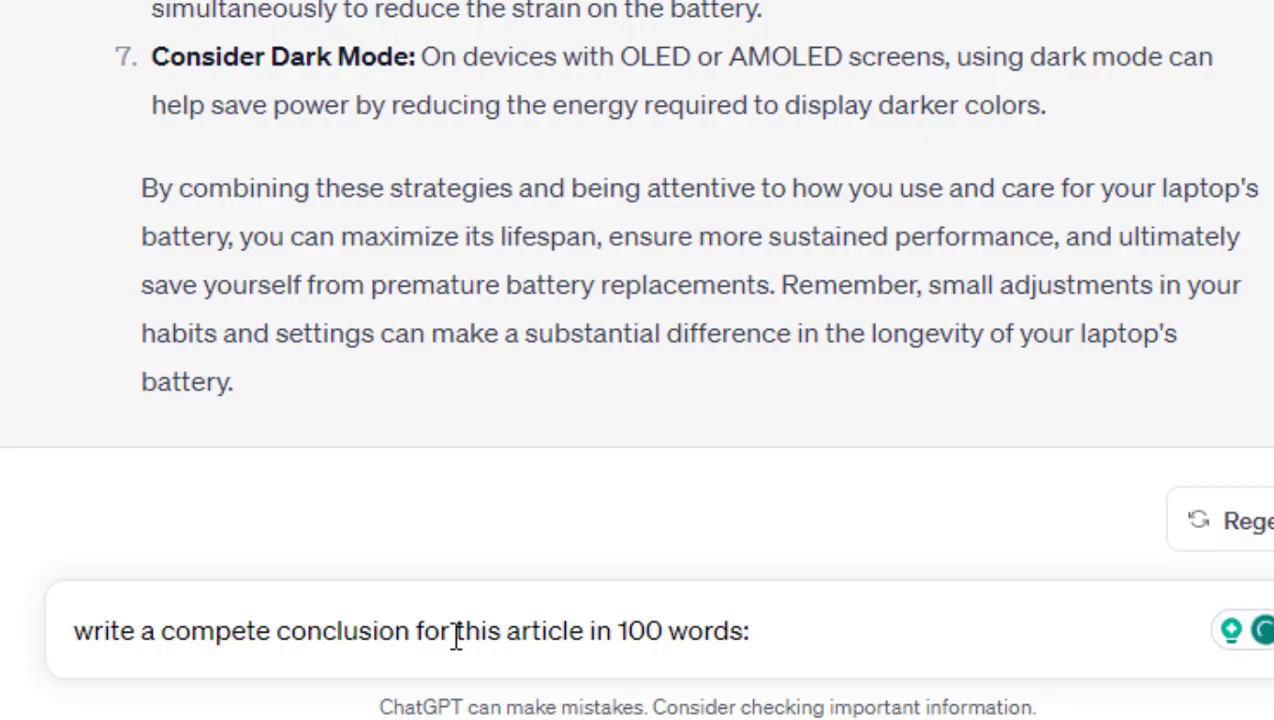
{"action": "key", "text": "shift+Return"}
{"action": "key", "text": "ctrl+v"}
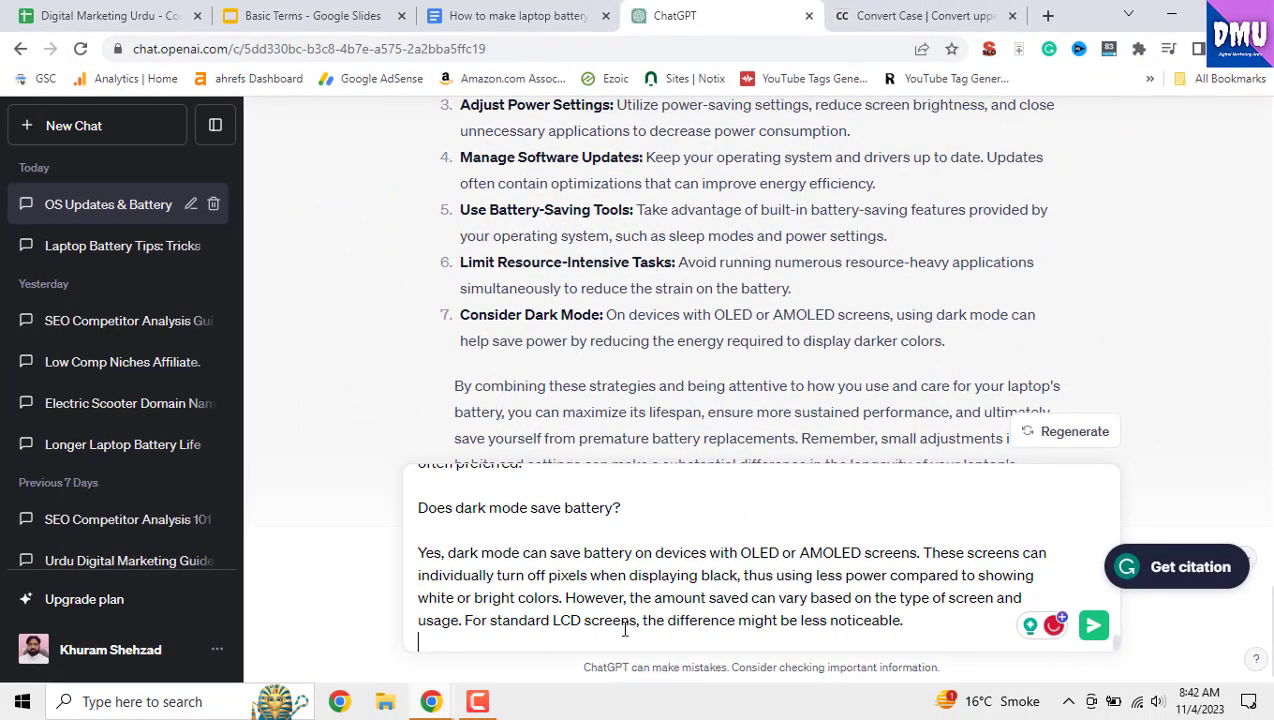
{"action": "key", "text": "Return"}
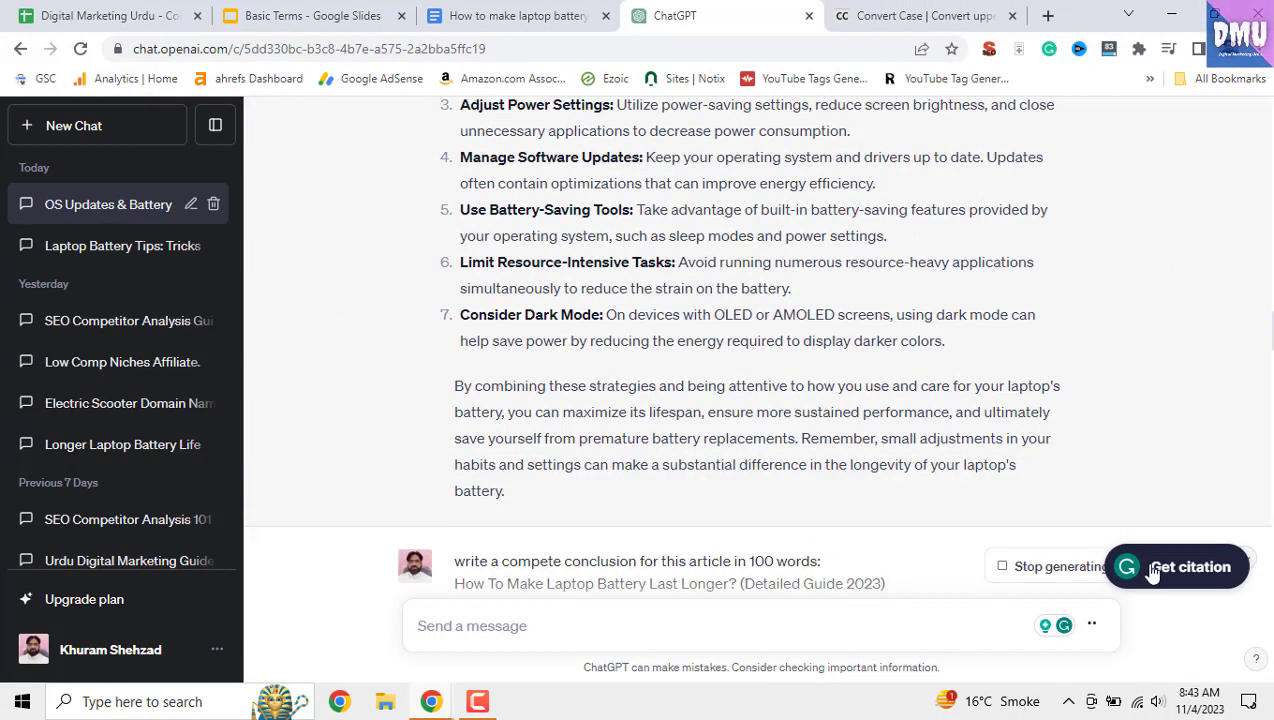
- Hide the Get citation button for now and copy the new conclusion paragraph starting "In today's fast-paced digital world"
{"action": "left_click", "coordinate": [1092, 567]}
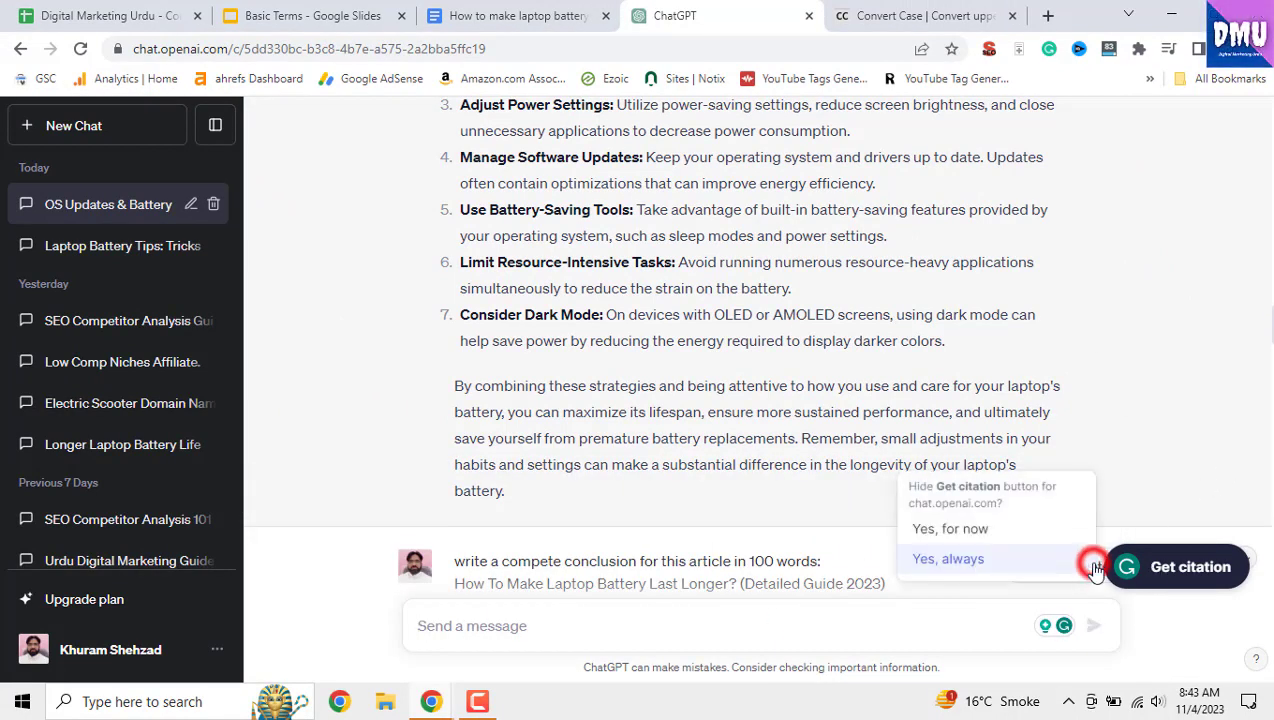
{"action": "left_click", "coordinate": [1029, 534]}
{"action": "scroll", "coordinate": [1024, 527], "scroll_direction": "down", "scroll_amount": 15}
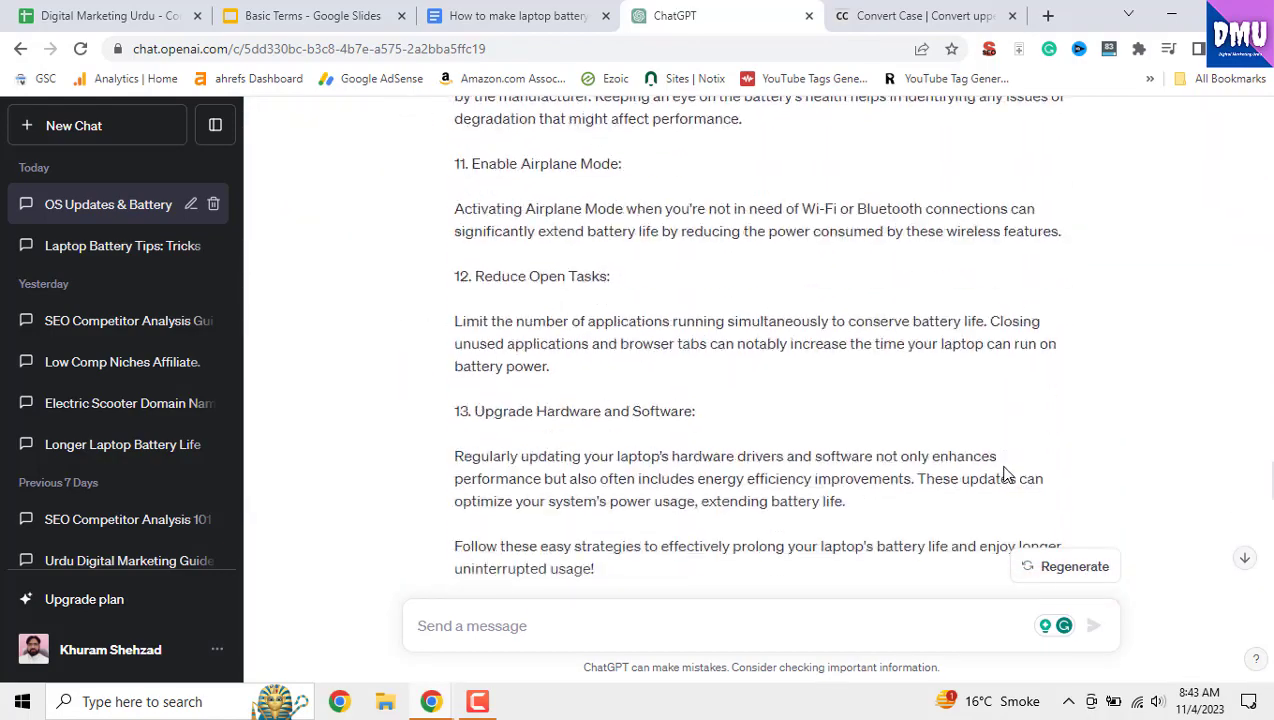
{"action": "scroll", "coordinate": [1005, 475], "scroll_direction": "down", "scroll_amount": 15}
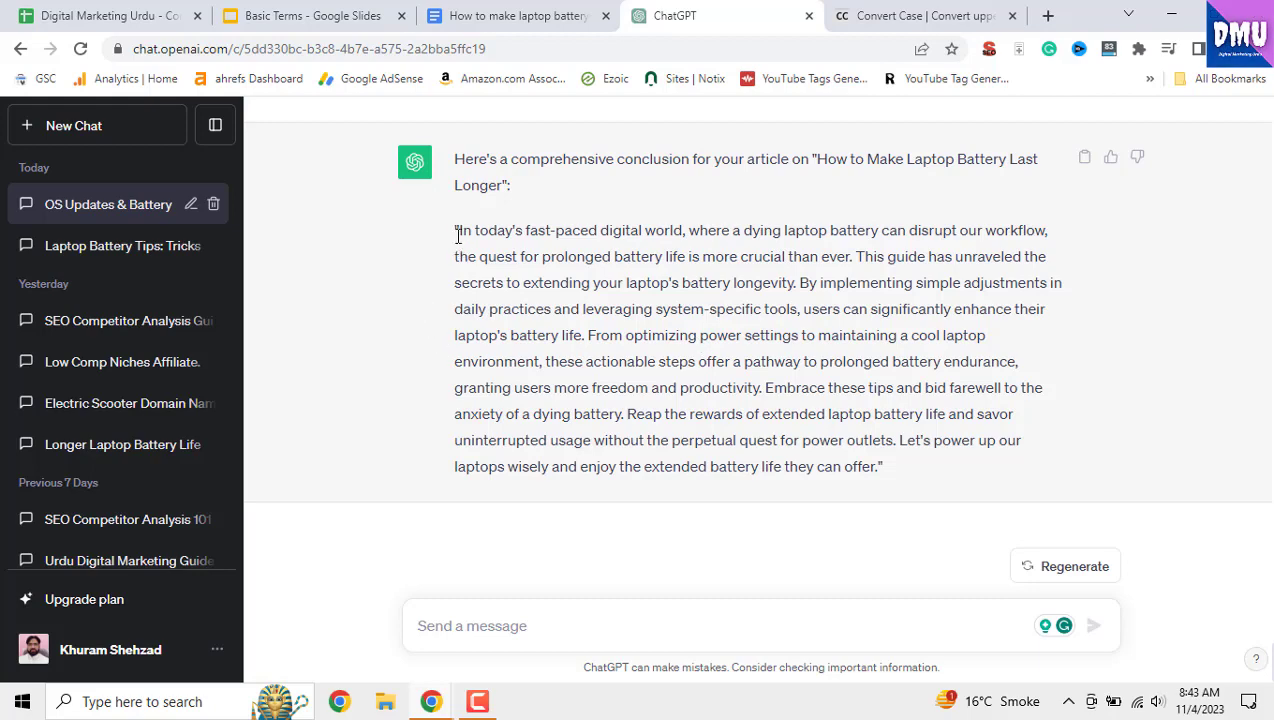
{"action": "left_click_drag", "start_coordinate": [456, 233], "coordinate": [876, 470]}
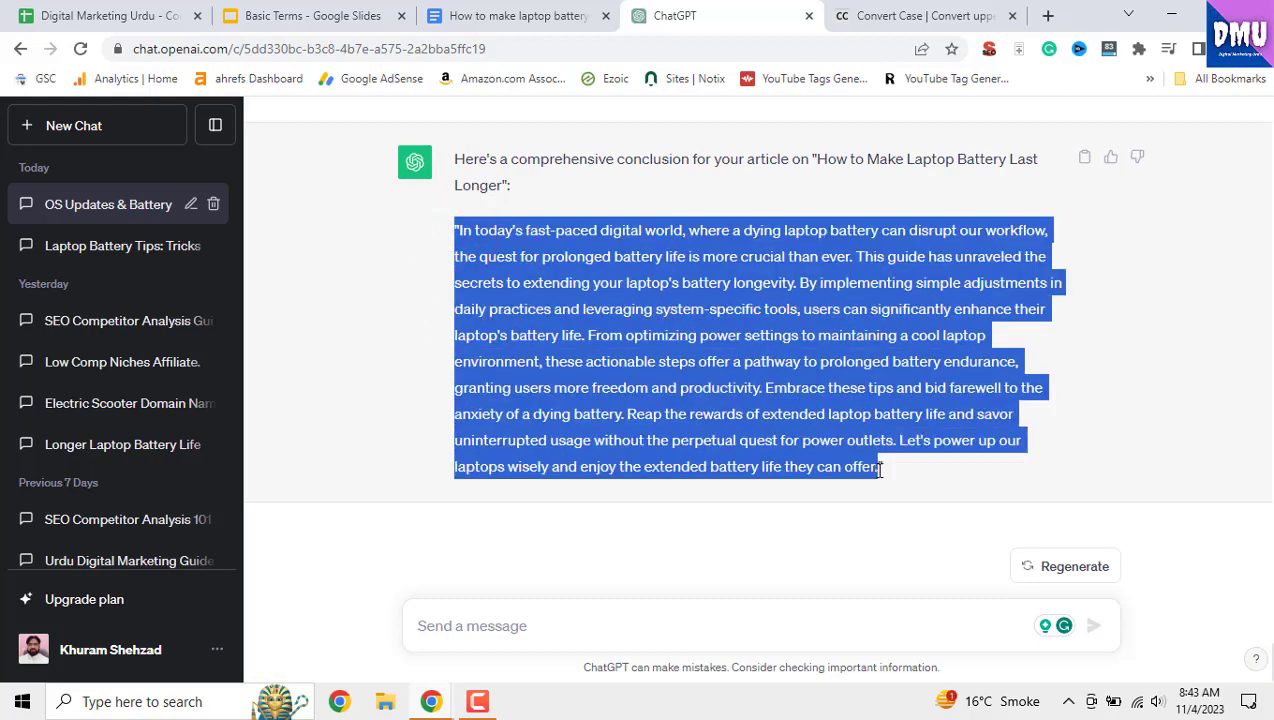
{"action": "right_click", "coordinate": [786, 352]}
{"action": "left_click", "coordinate": [822, 366]}
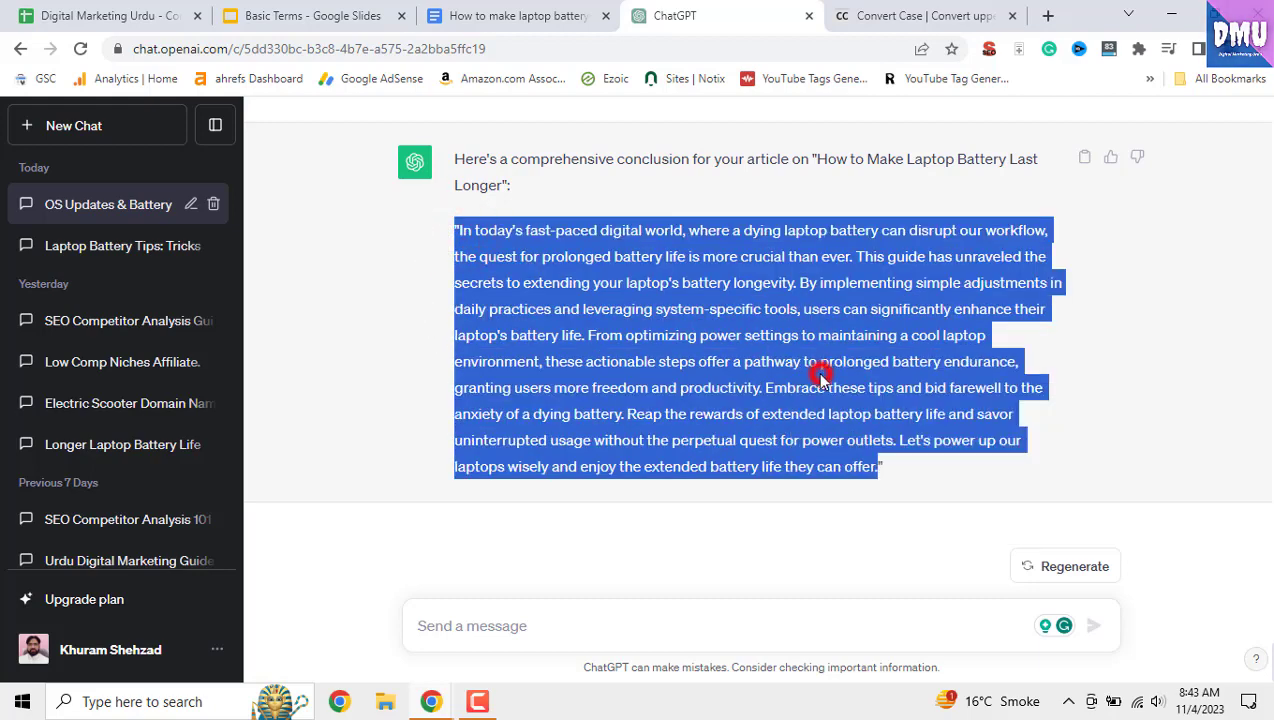
- In the article document, replace the "To conclude" and "Optimize Charging Habits" paragraphs with the copied conclusion, pasted without formatting
{"action": "left_click", "coordinate": [522, 15]}
{"action": "left_click_drag", "start_coordinate": [372, 416], "coordinate": [538, 628]}
{"action": "right_click", "coordinate": [512, 484]}
{"action": "left_click", "coordinate": [637, 286]}
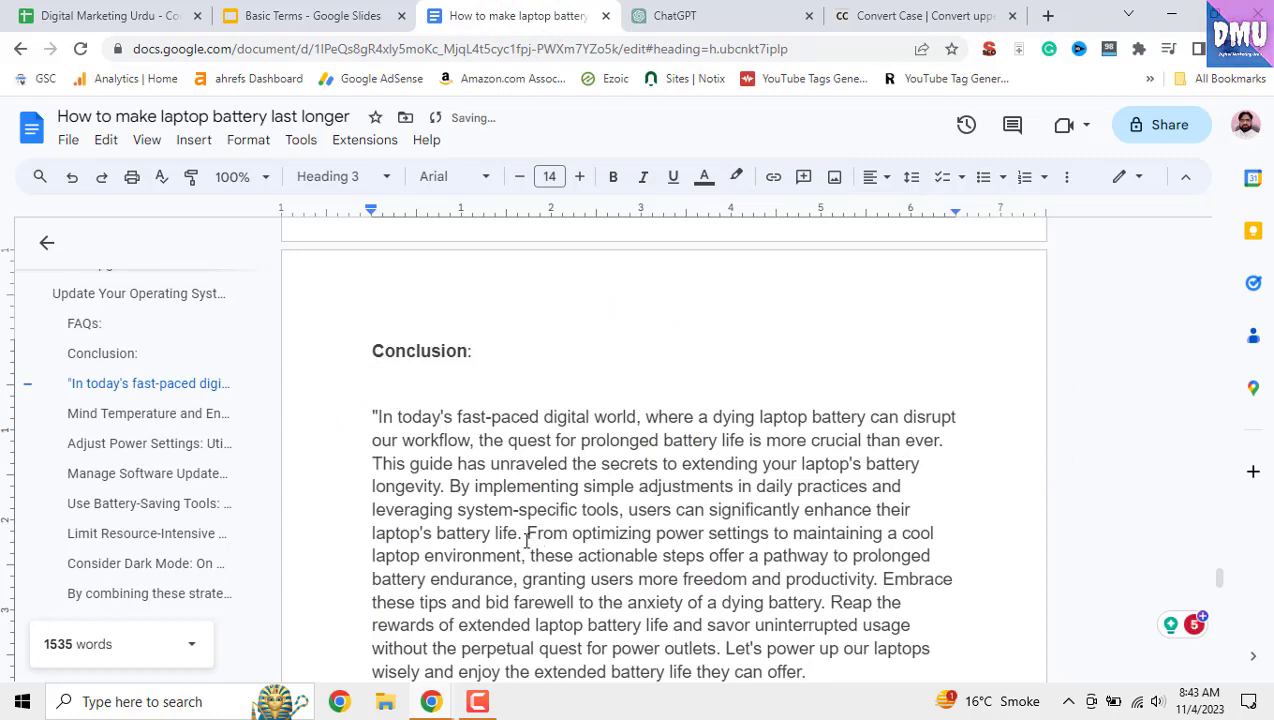
- Split the pasted conclusion into three paragraphs, breaking before "By implementing simple adjustments" and before "Embrace these tips"
{"action": "left_click", "coordinate": [449, 487]}
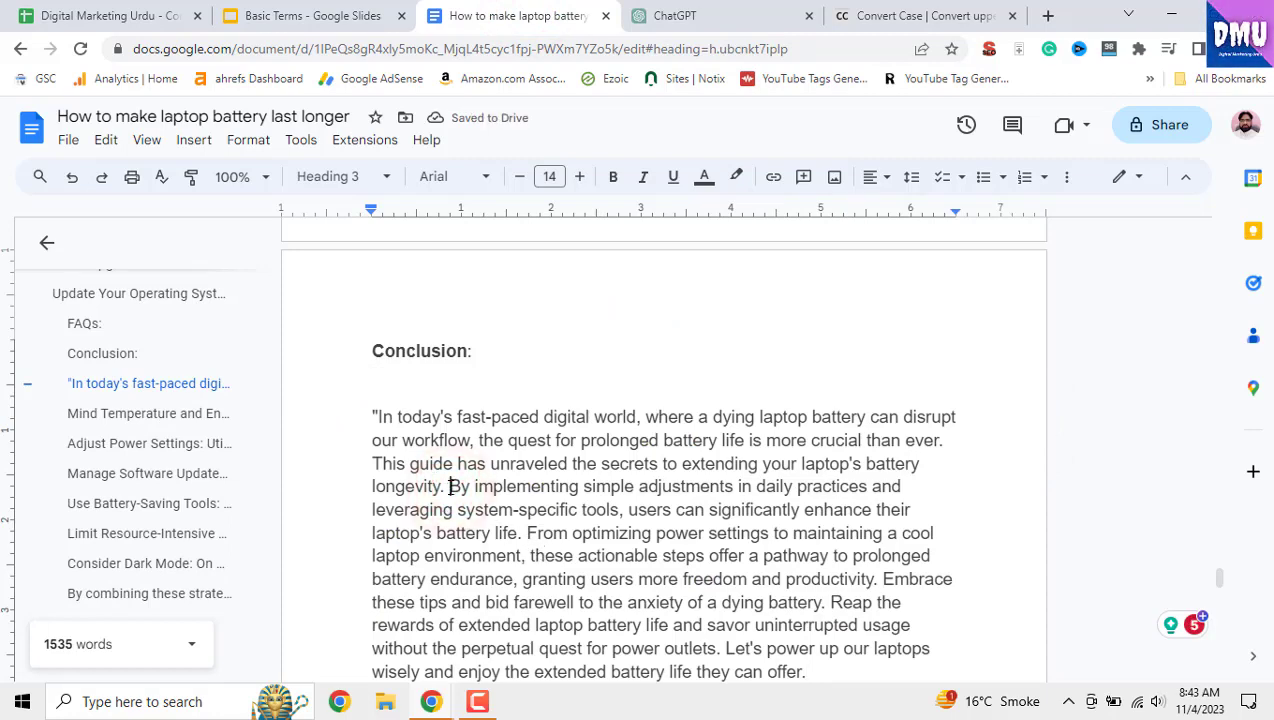
{"action": "key", "text": "Return"}
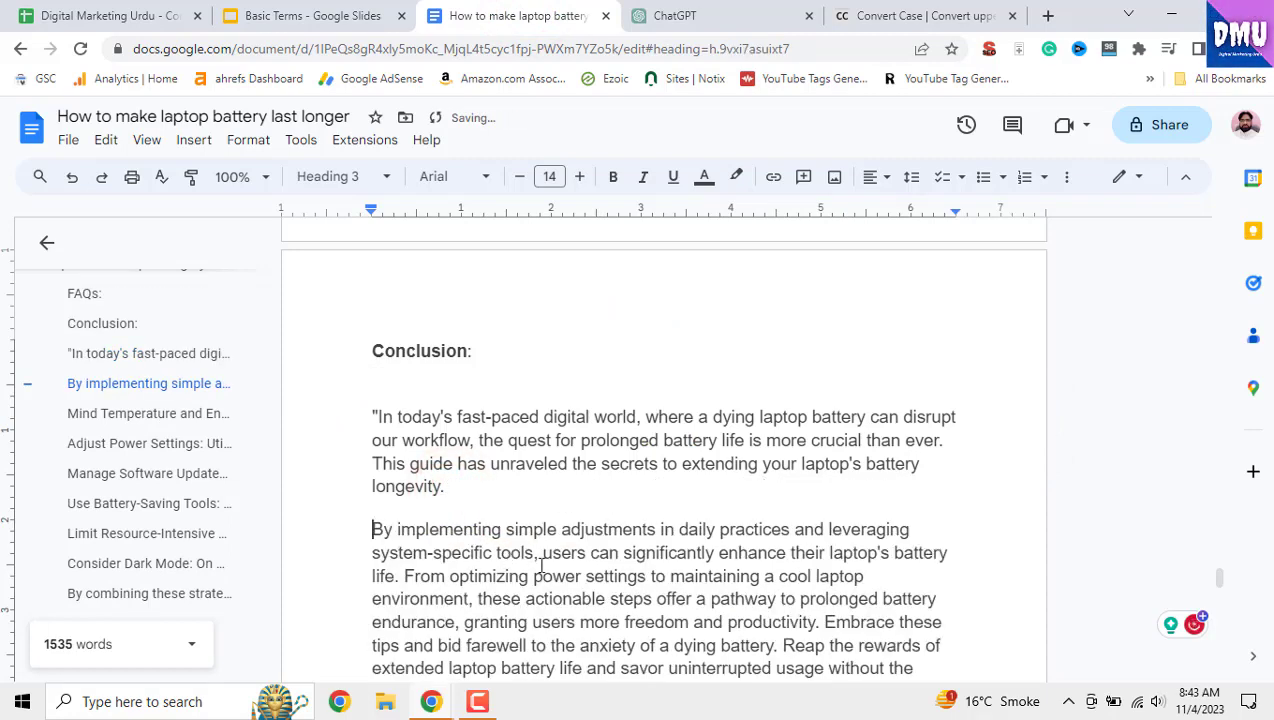
{"action": "scroll", "coordinate": [588, 557], "scroll_direction": "down", "scroll_amount": 2}
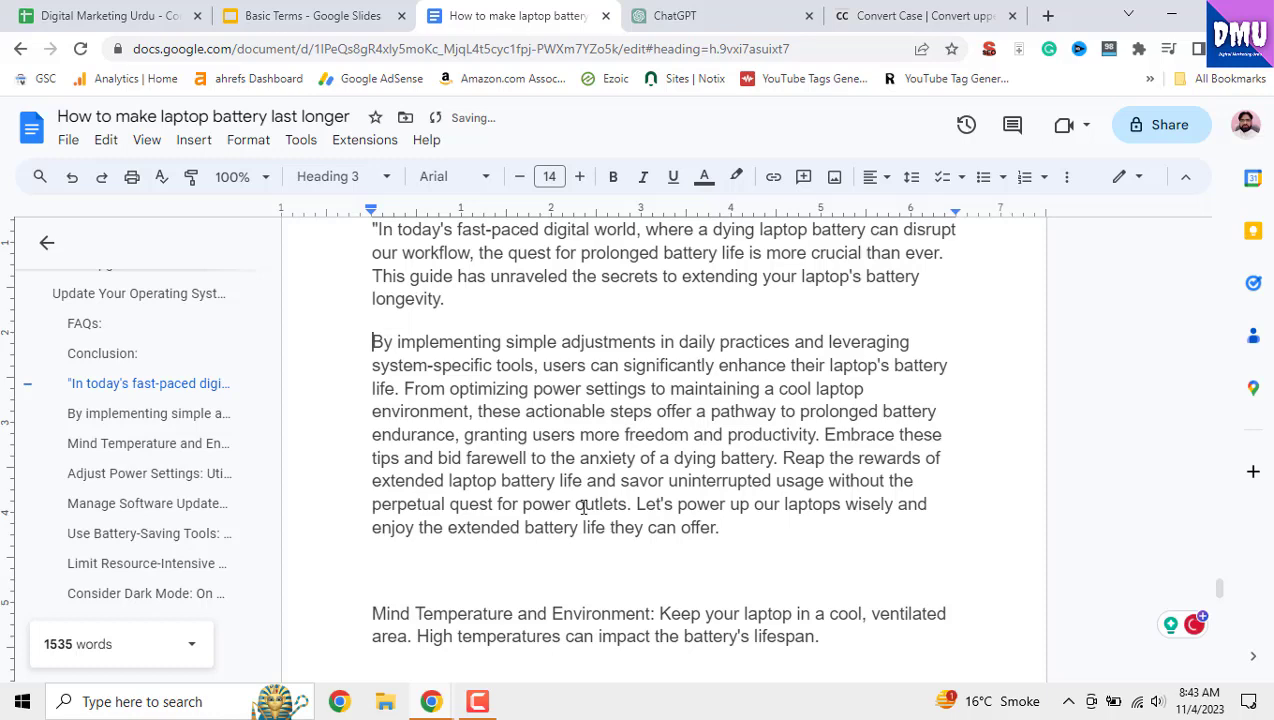
{"action": "left_click", "coordinate": [822, 435]}
{"action": "key", "text": "Return"}
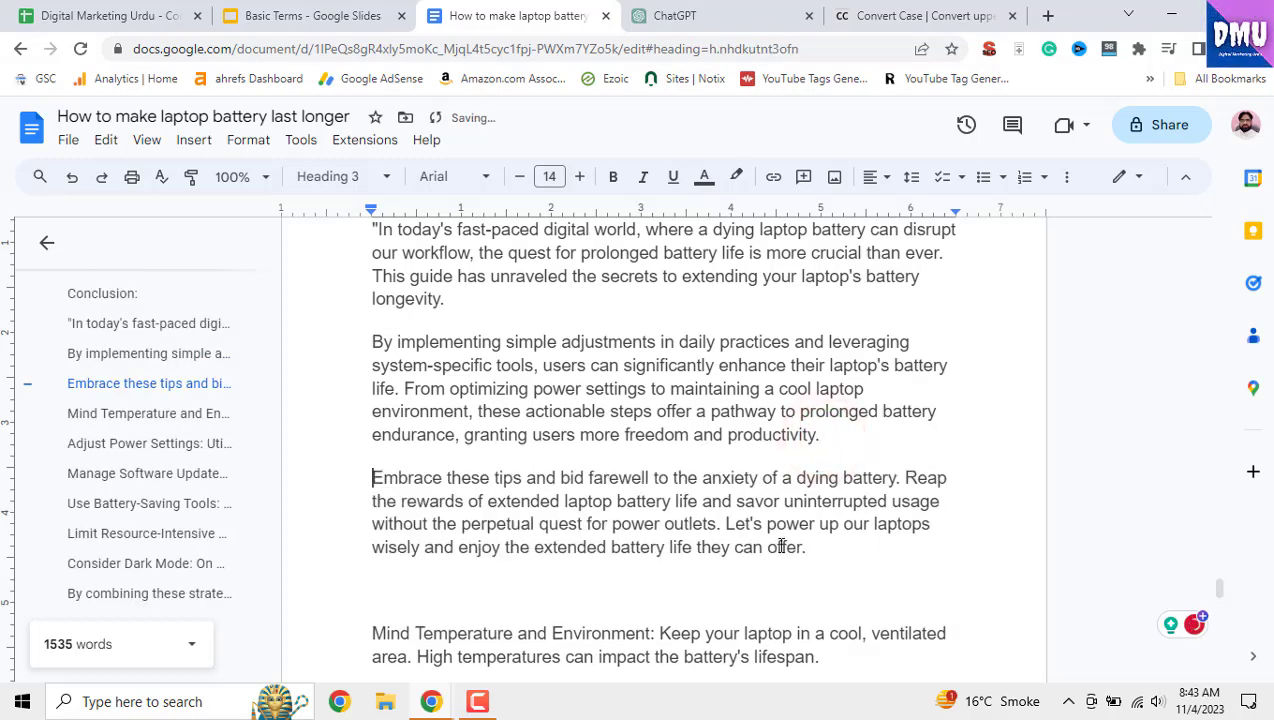
- Remove the blank lines before the Mind Temperature, Adjust Power Settings, Manage Software Updates and Use Battery-Saving Tools paragraphs
{"action": "scroll", "coordinate": [655, 520], "scroll_direction": "down", "scroll_amount": 1}
{"action": "left_click", "coordinate": [578, 505]}
{"action": "scroll", "coordinate": [576, 500], "scroll_direction": "down", "scroll_amount": 2}
{"action": "key", "text": "BackSpace"}
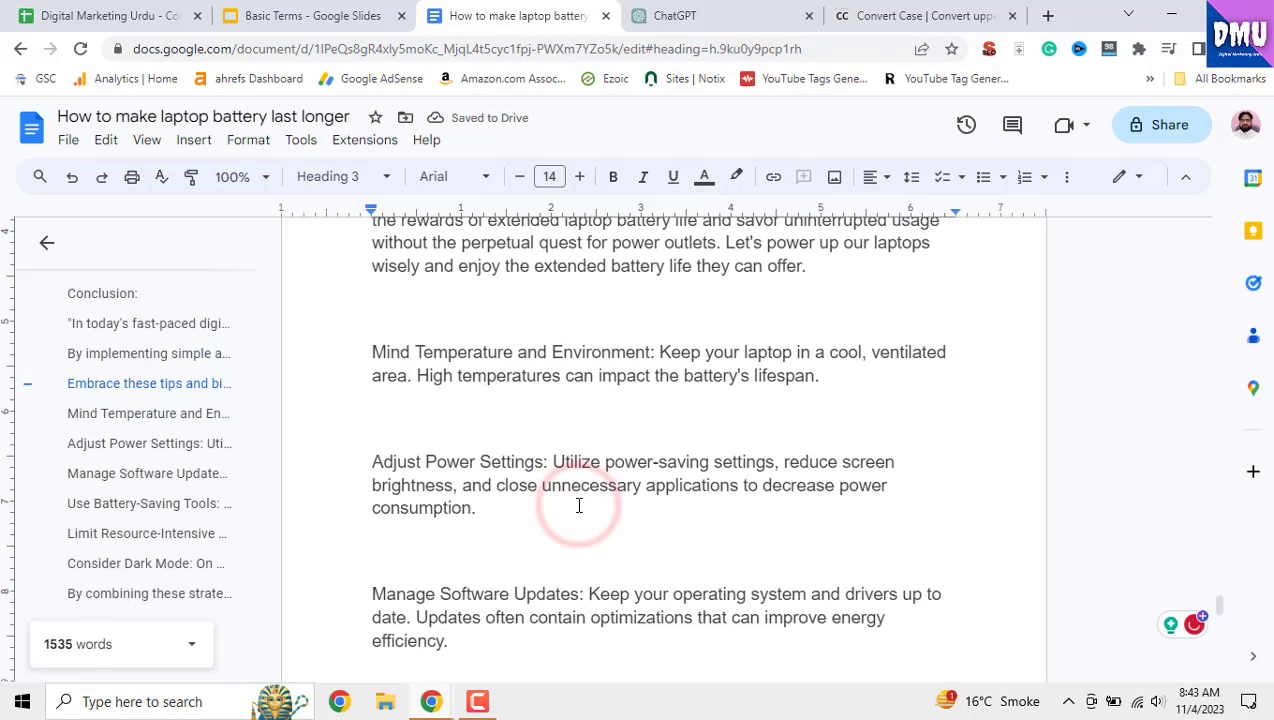
{"action": "left_click", "coordinate": [560, 491]}
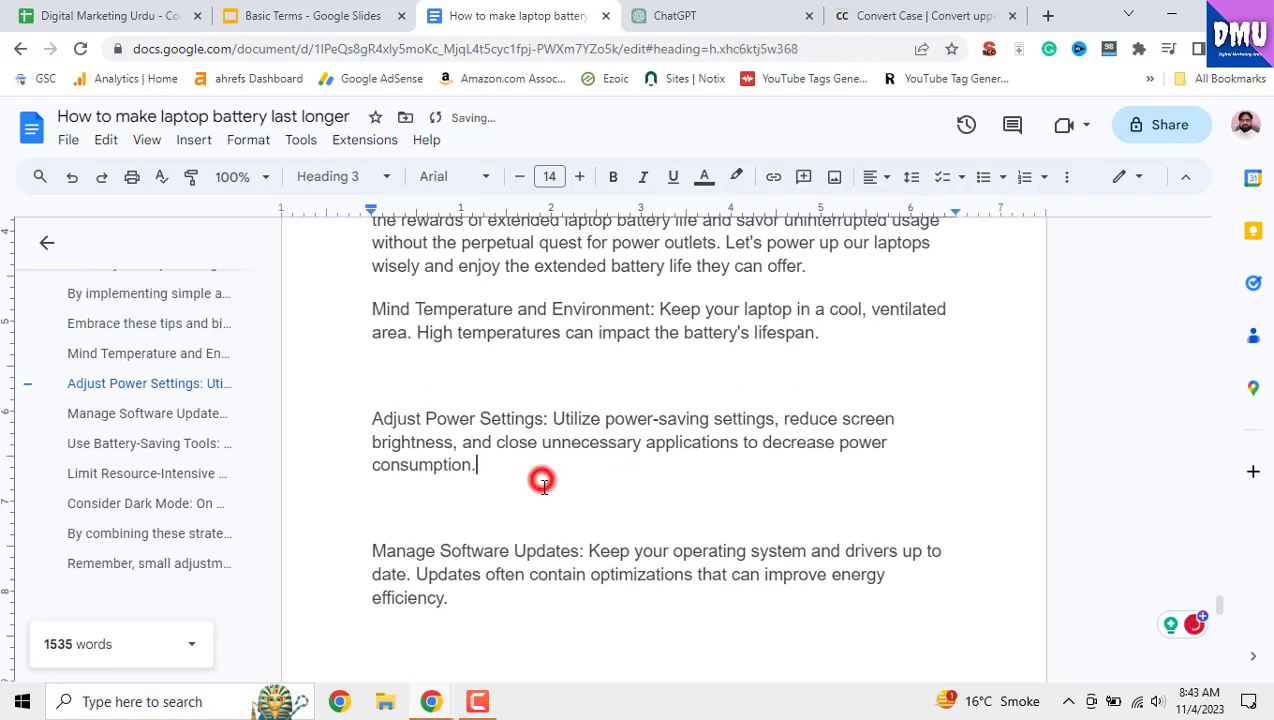
{"action": "left_click", "coordinate": [420, 500]}
{"action": "key", "text": "BackSpace"}
{"action": "left_click", "coordinate": [420, 362]}
{"action": "key", "text": "BackSpace"}
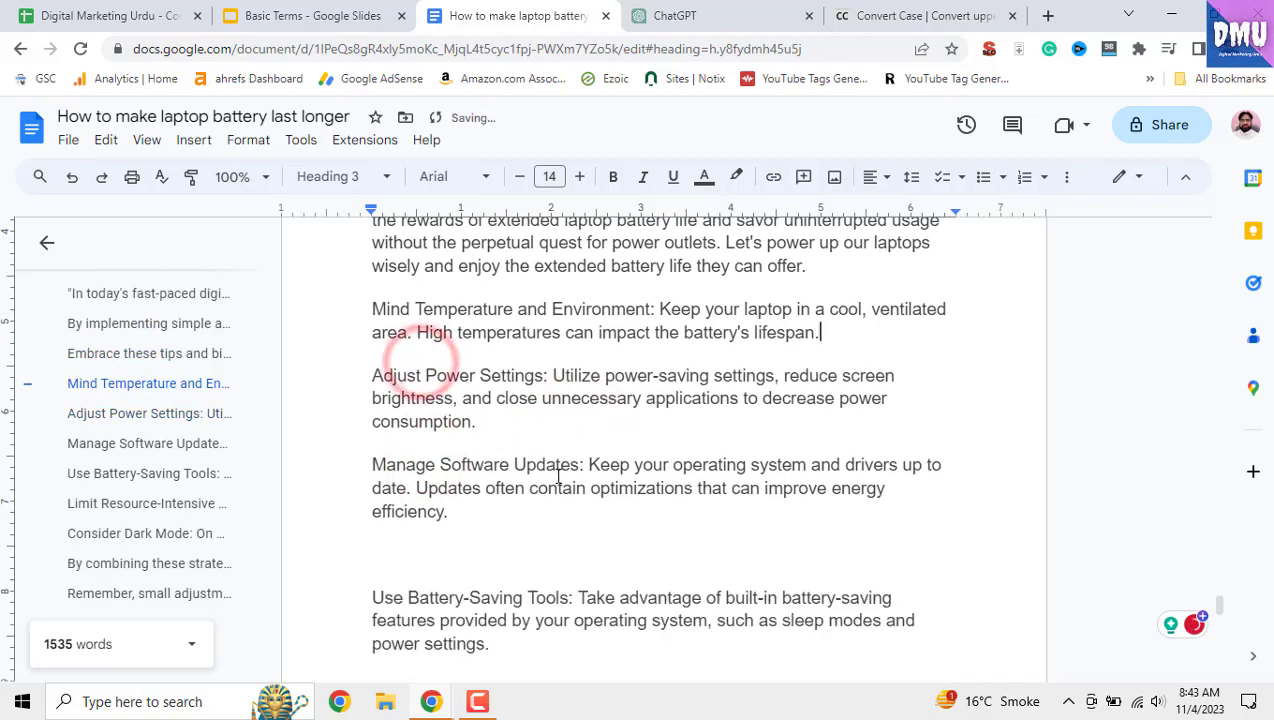
{"action": "left_click", "coordinate": [438, 556]}
{"action": "key", "text": "BackSpace"}
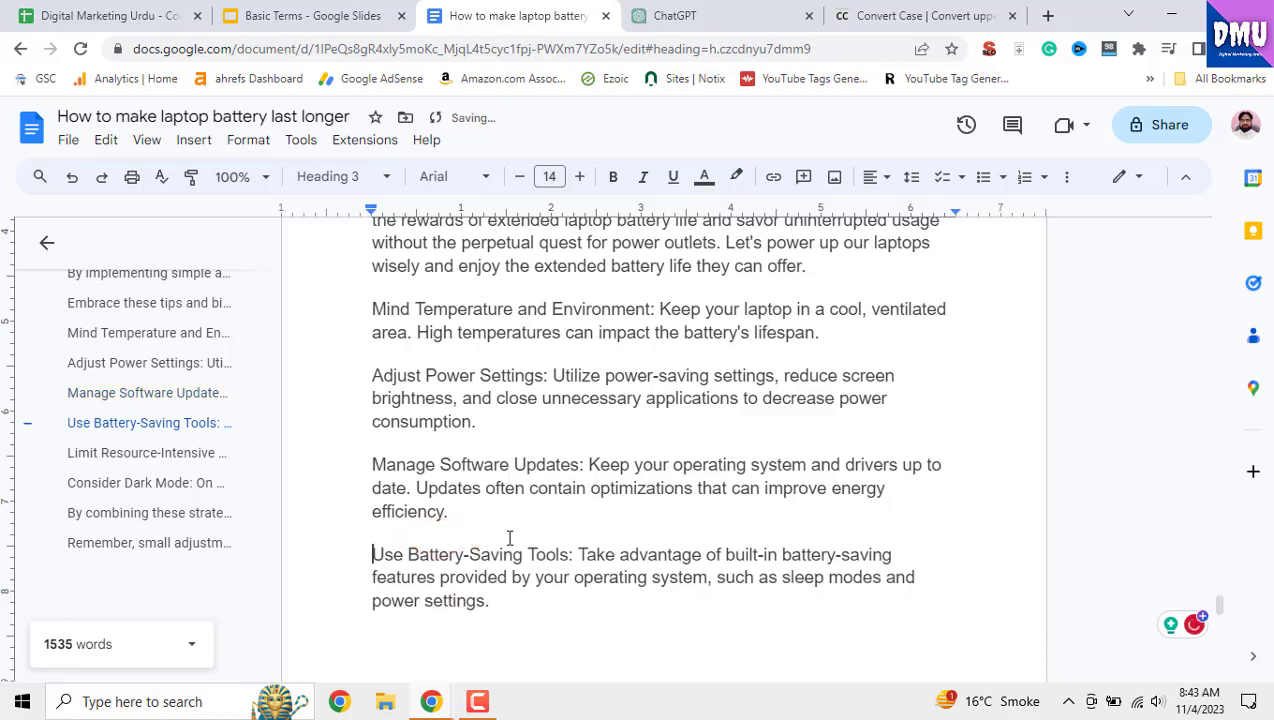
{"action": "scroll", "coordinate": [510, 537], "scroll_direction": "down", "scroll_amount": 1}
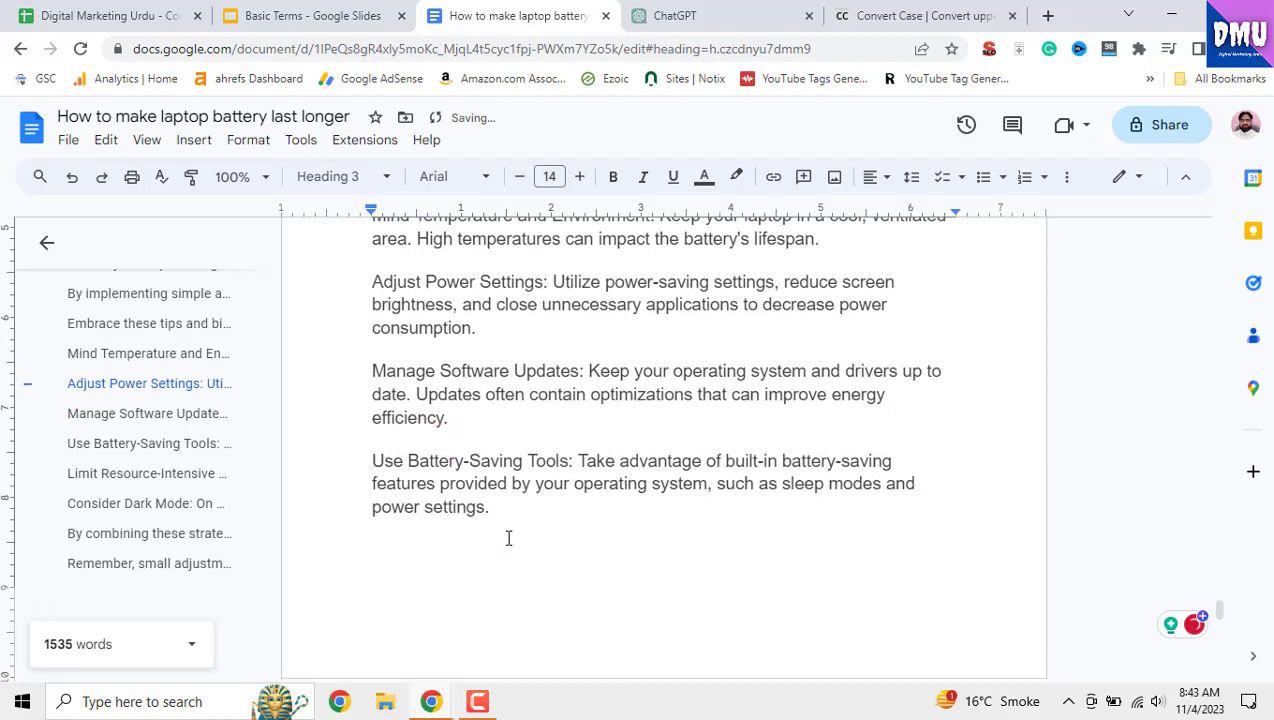
- In ChatGPT, edit the 100-word conclusion prompt to add: including main keyword "How To Make Laptop Battery Last Longer", copying the keyword from the article's heading
{"action": "left_click", "coordinate": [720, 16]}
{"action": "scroll", "coordinate": [812, 445], "scroll_direction": "up", "scroll_amount": 4}
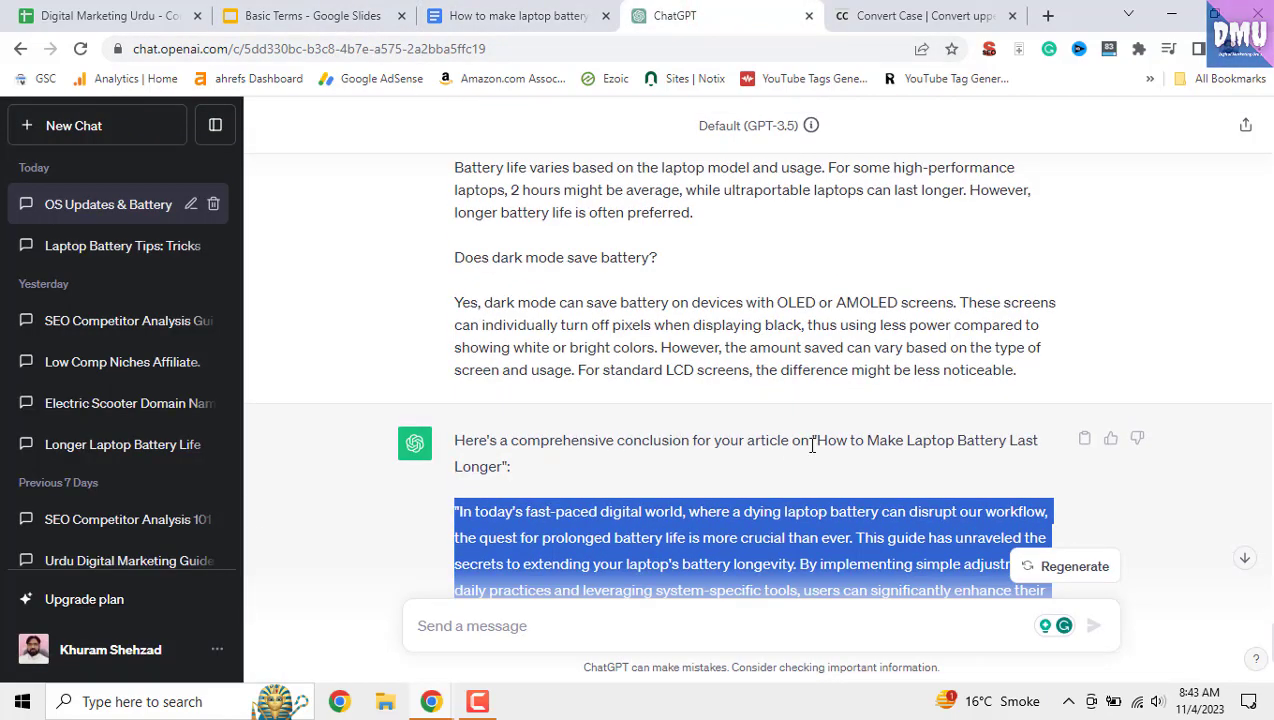
{"action": "scroll", "coordinate": [668, 410], "scroll_direction": "up", "scroll_amount": 12}
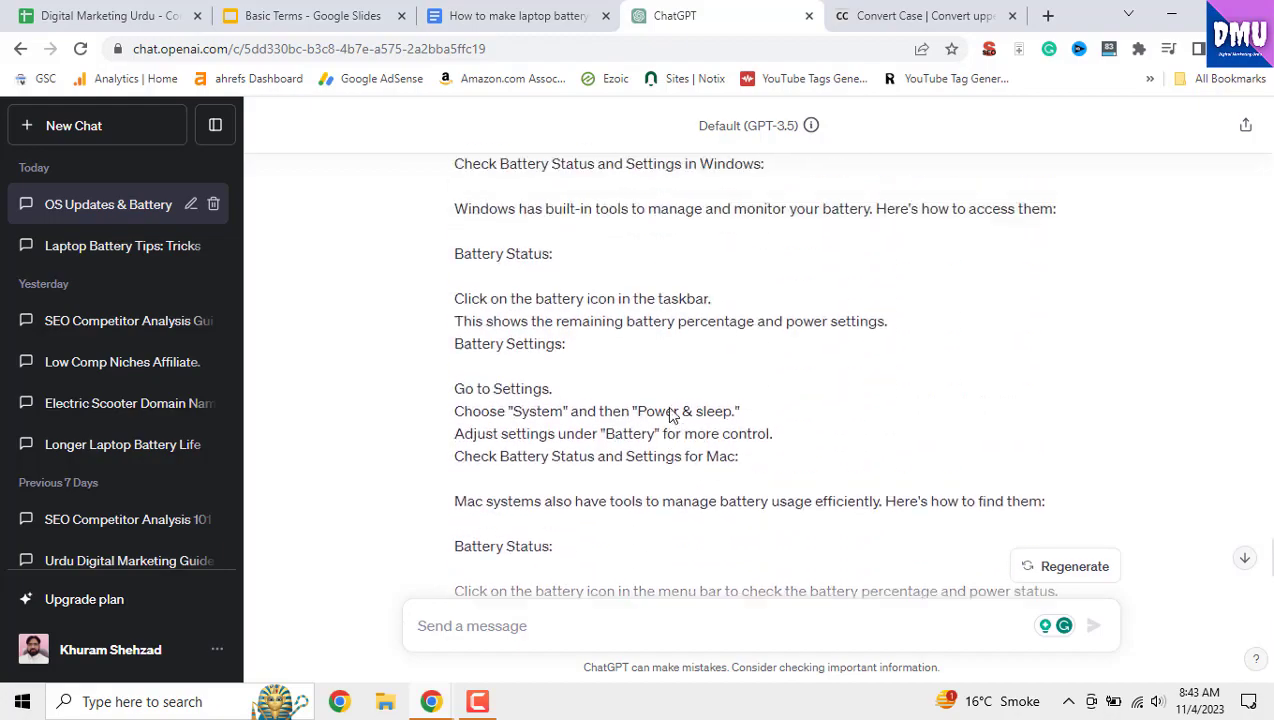
{"action": "scroll", "coordinate": [670, 415], "scroll_direction": "up", "scroll_amount": 12}
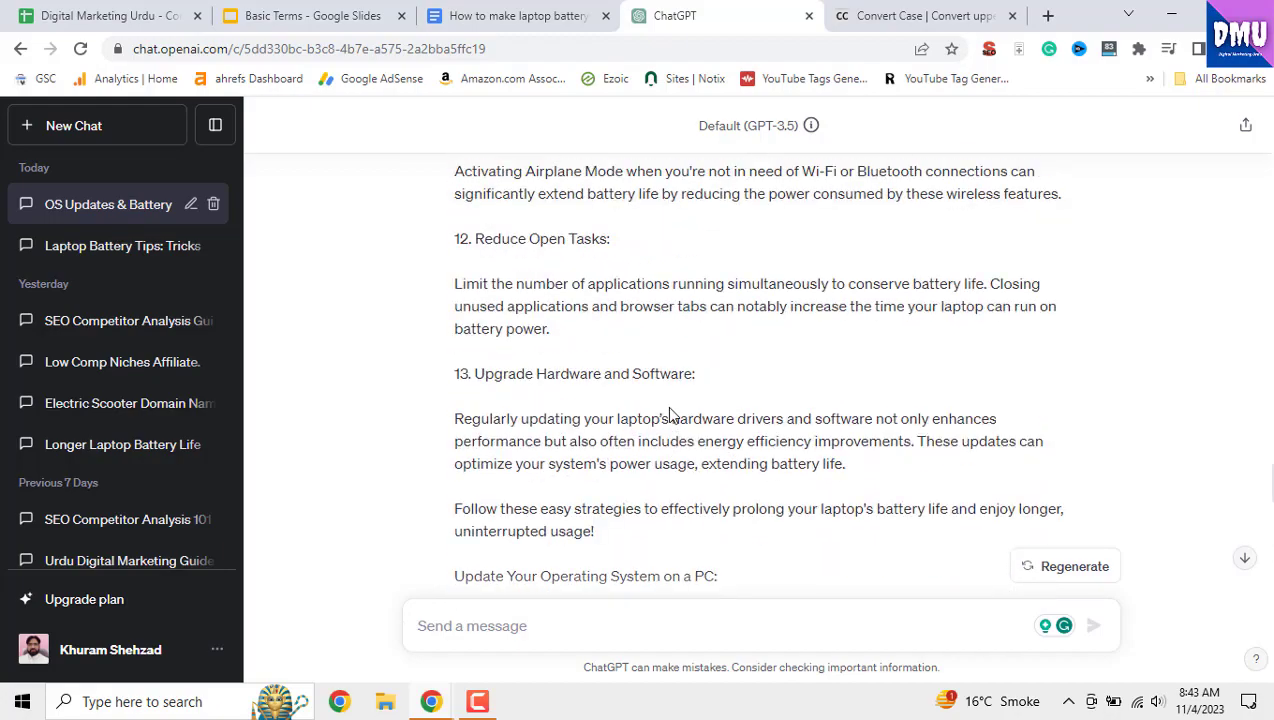
{"action": "scroll", "coordinate": [670, 415], "scroll_direction": "up", "scroll_amount": 15}
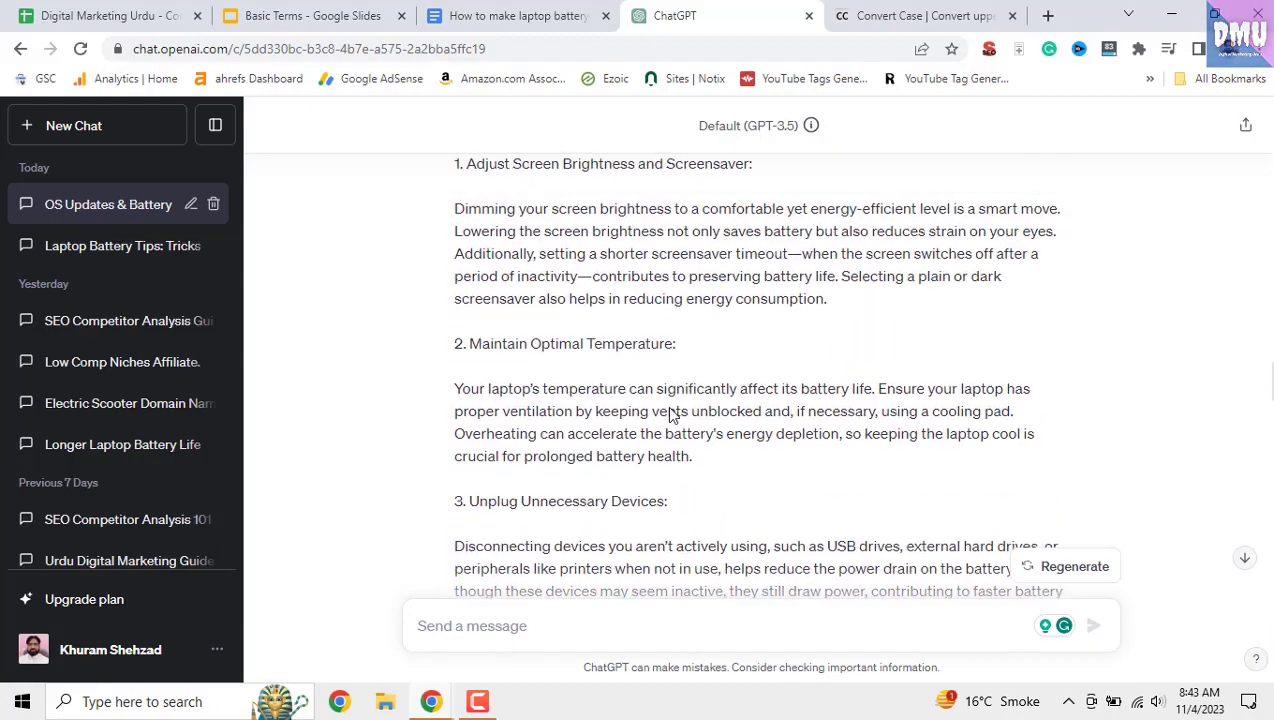
{"action": "scroll", "coordinate": [670, 412], "scroll_direction": "up", "scroll_amount": 8}
{"action": "scroll", "coordinate": [680, 408], "scroll_direction": "down", "scroll_amount": 2}
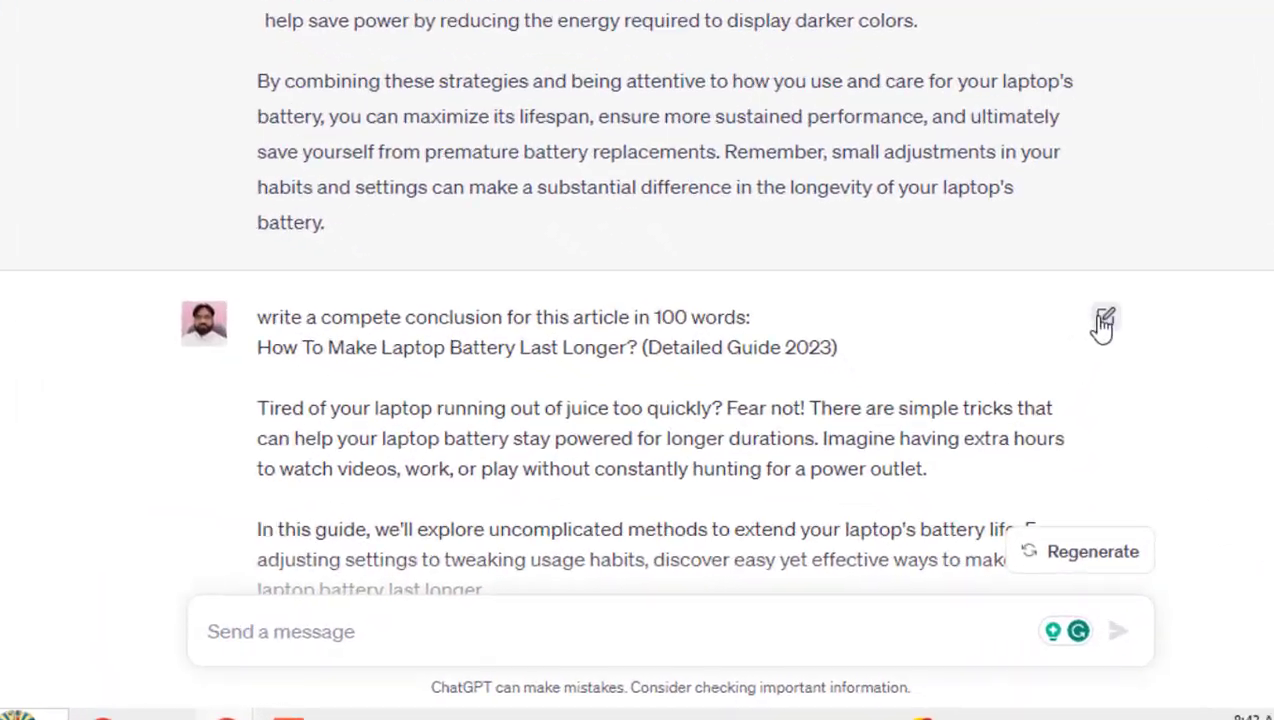
{"action": "left_click", "coordinate": [1085, 390]}
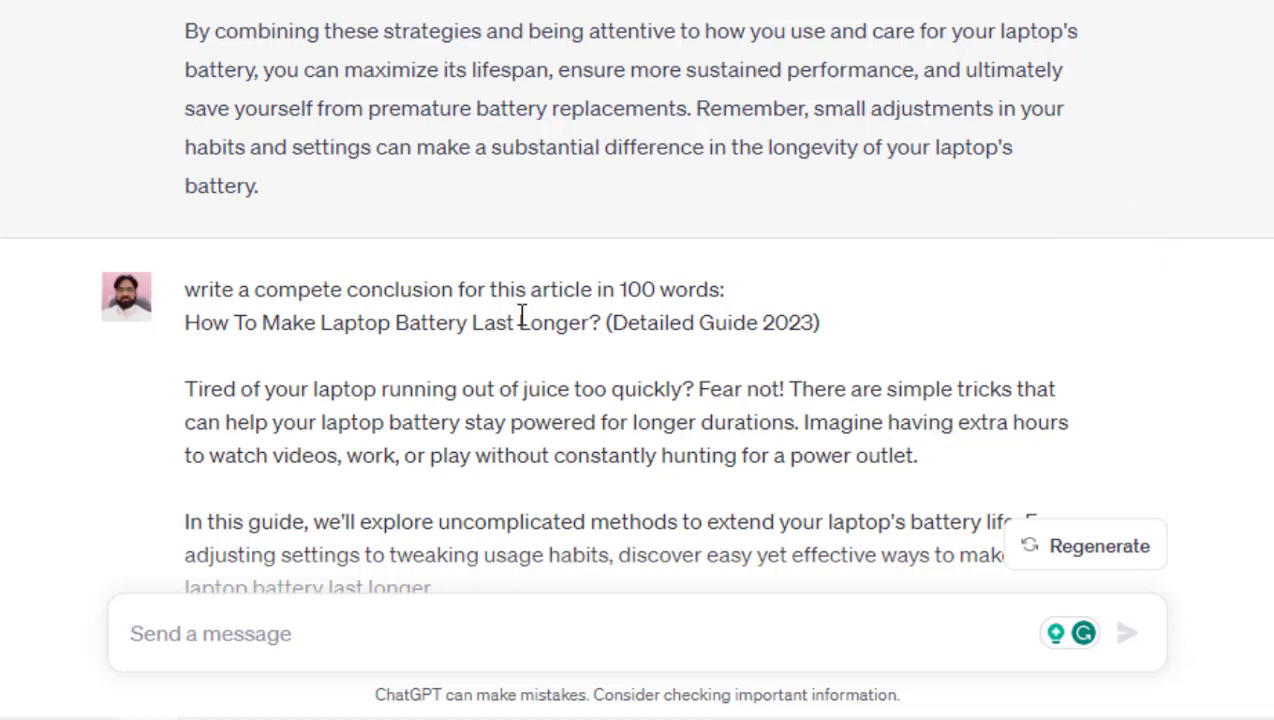
{"action": "left_click", "coordinate": [717, 292]}
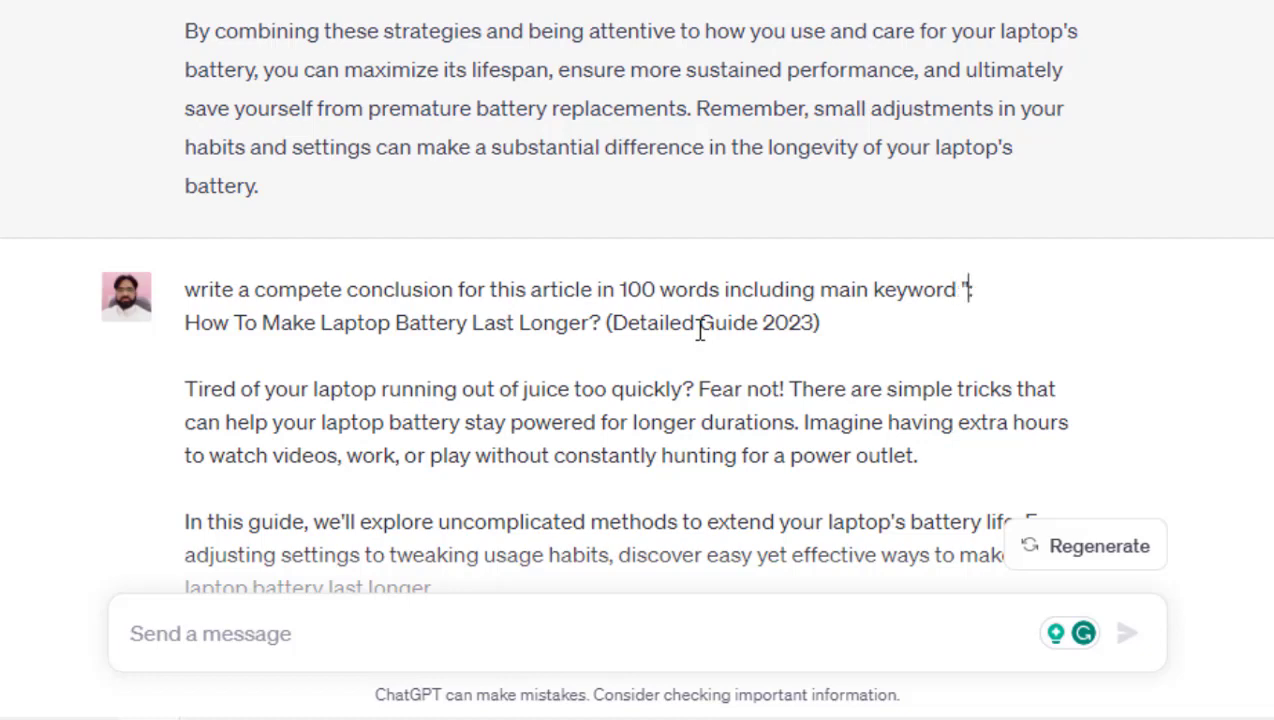
{"action": "left_click_drag", "start_coordinate": [590, 324], "coordinate": [184, 313]}
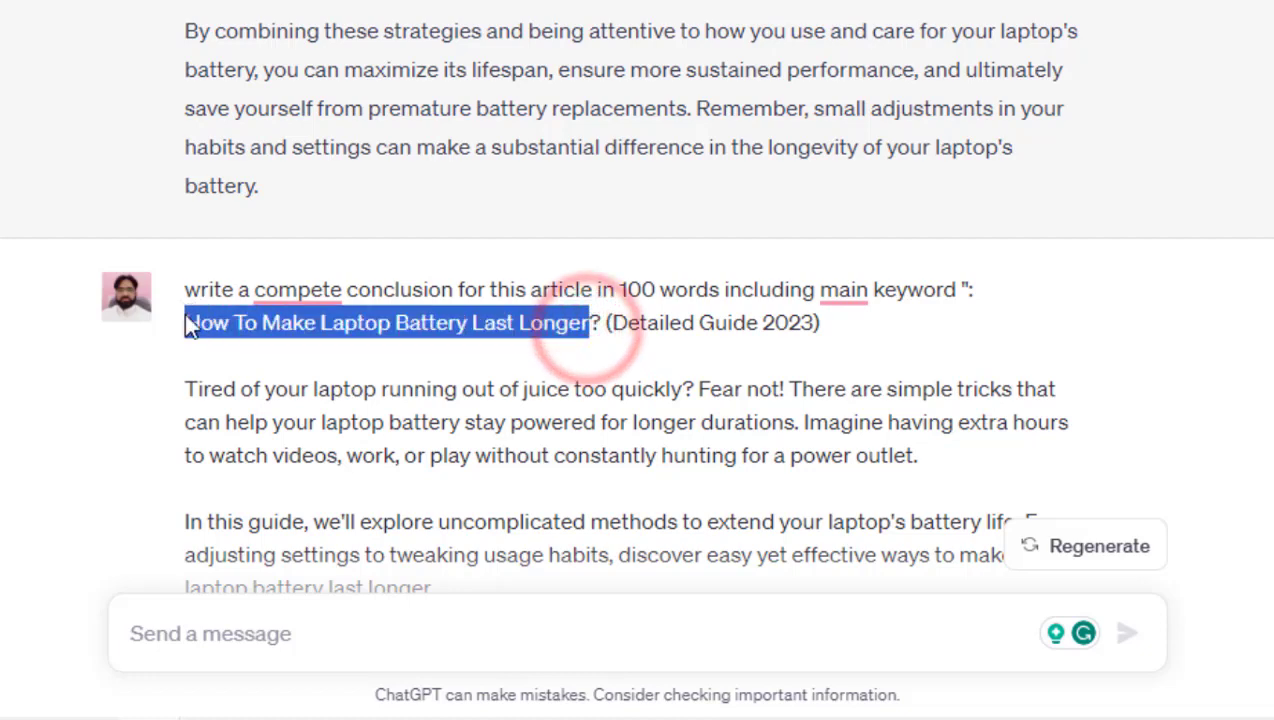
{"action": "left_click", "coordinate": [970, 289]}
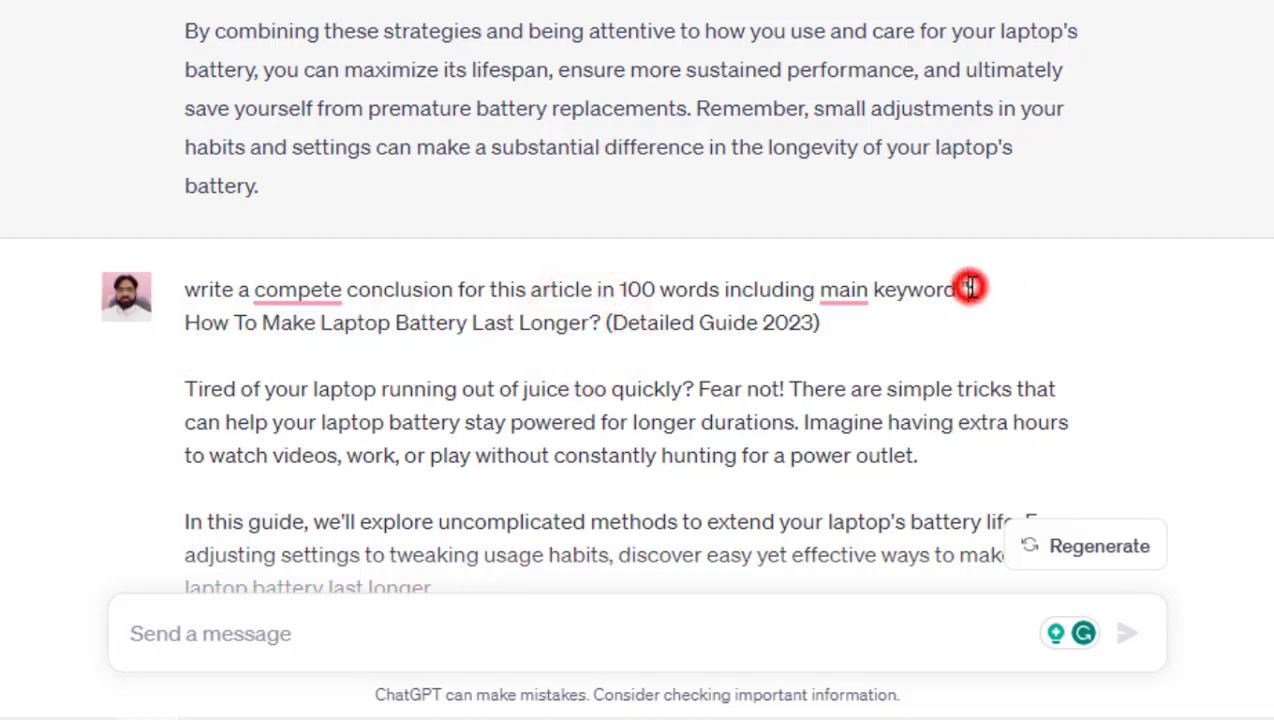
{"action": "key", "text": "ctrl+v"}
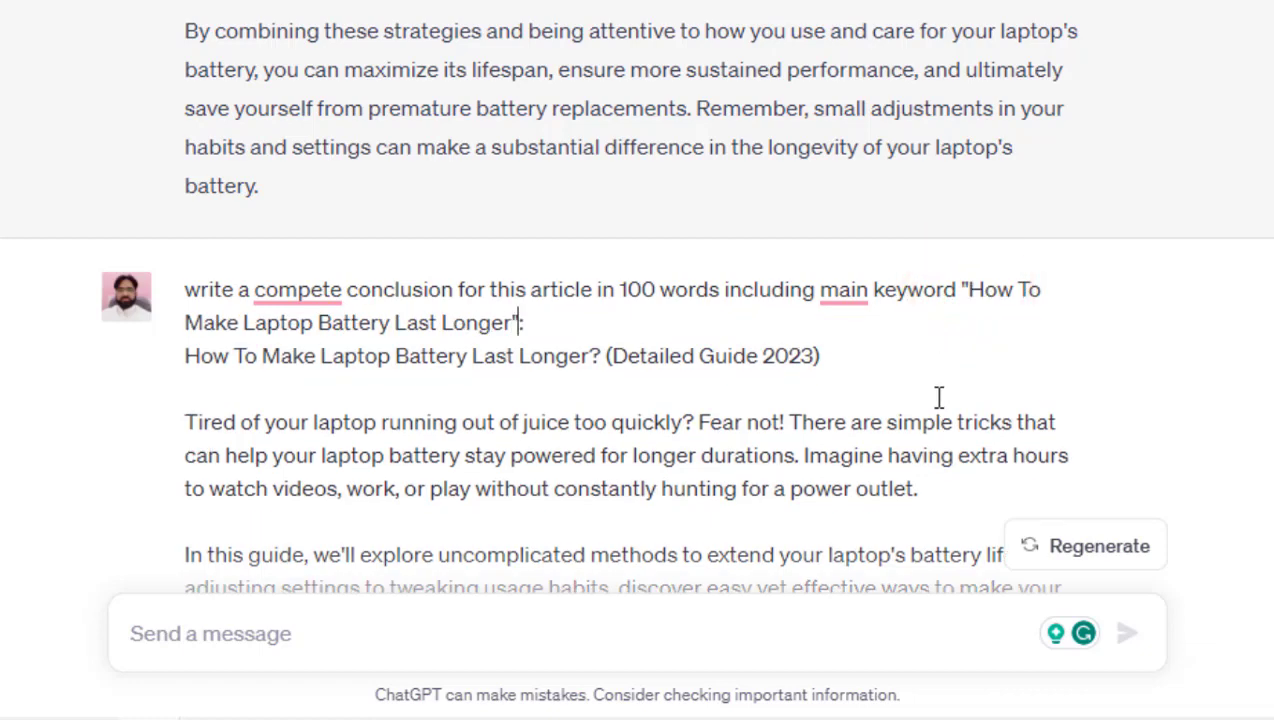
- Insert "title" before the article heading in the prompt and resubmit it to generate a new conclusion
{"action": "scroll", "coordinate": [708, 277], "scroll_direction": "down", "scroll_amount": 2}
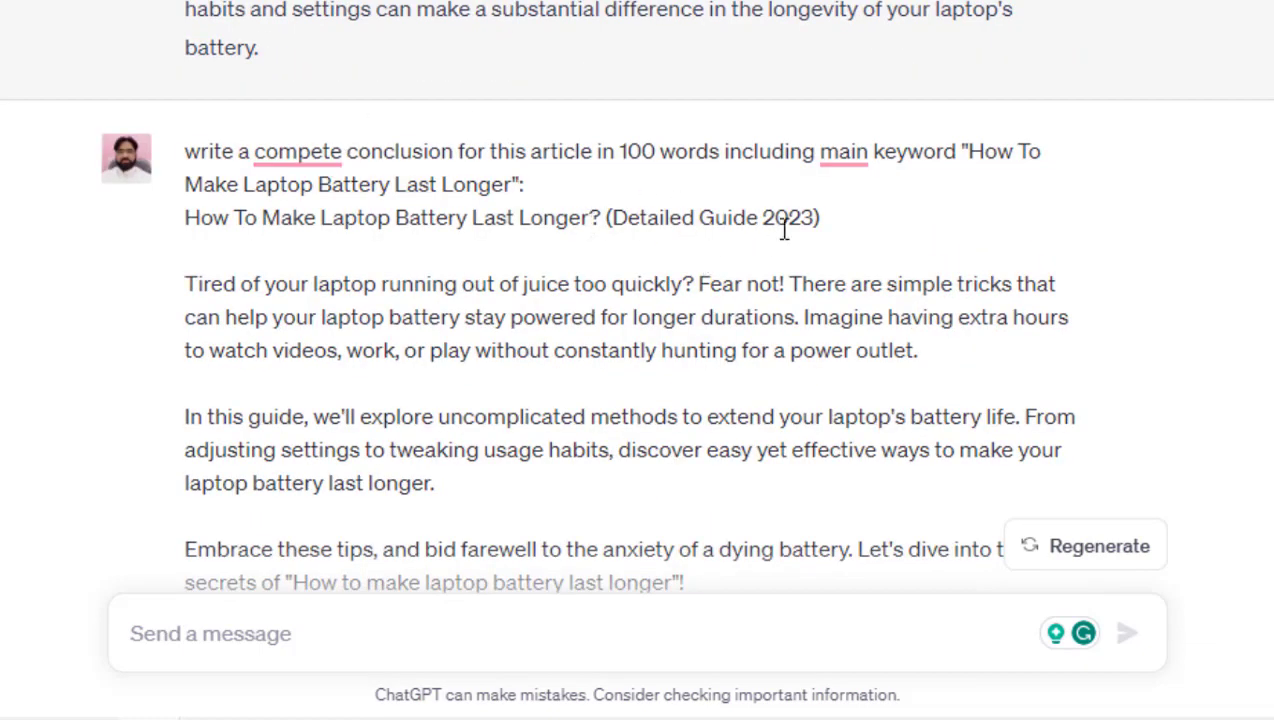
{"action": "left_click", "coordinate": [186, 222]}
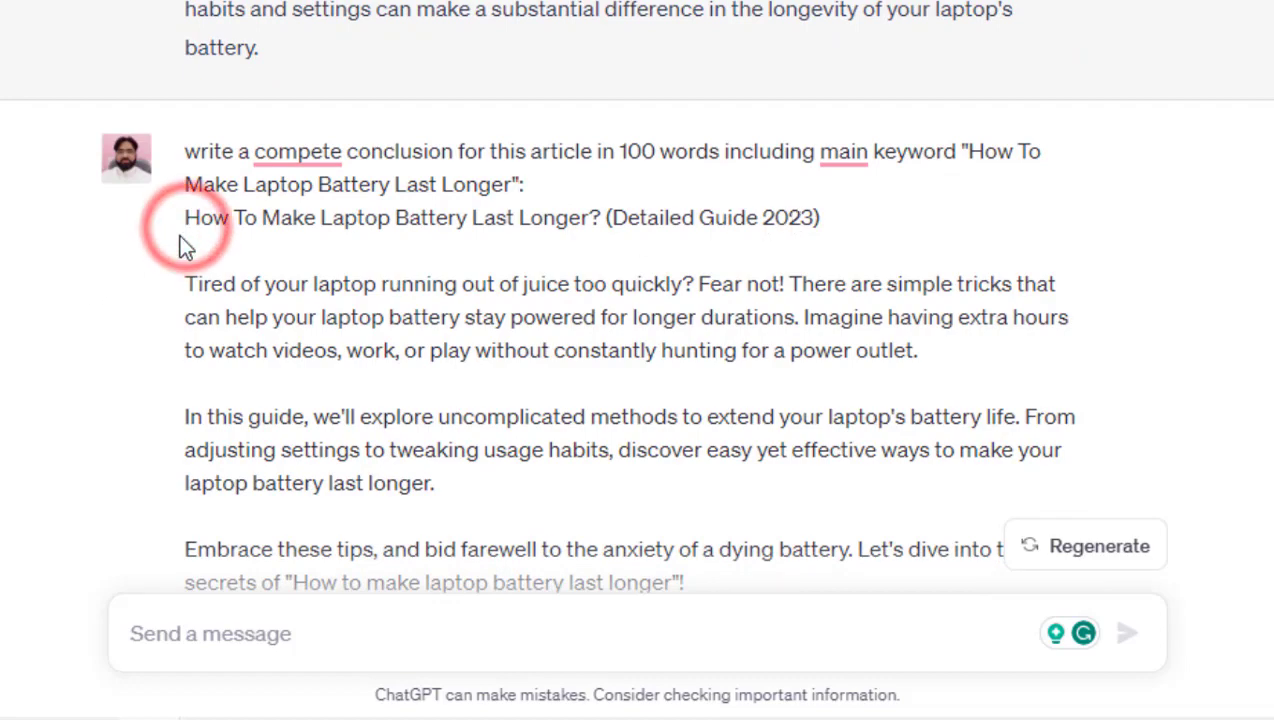
{"action": "type", "text": "title"}
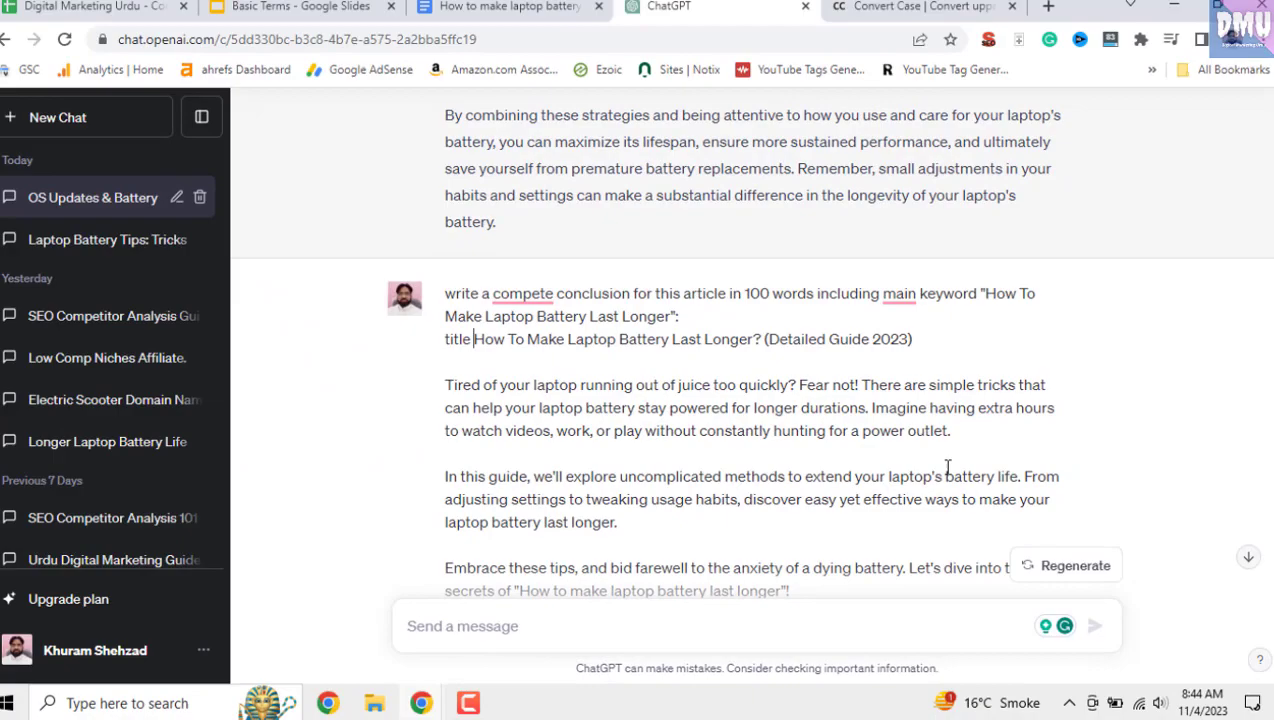
{"action": "scroll", "coordinate": [947, 467], "scroll_direction": "down", "scroll_amount": 20}
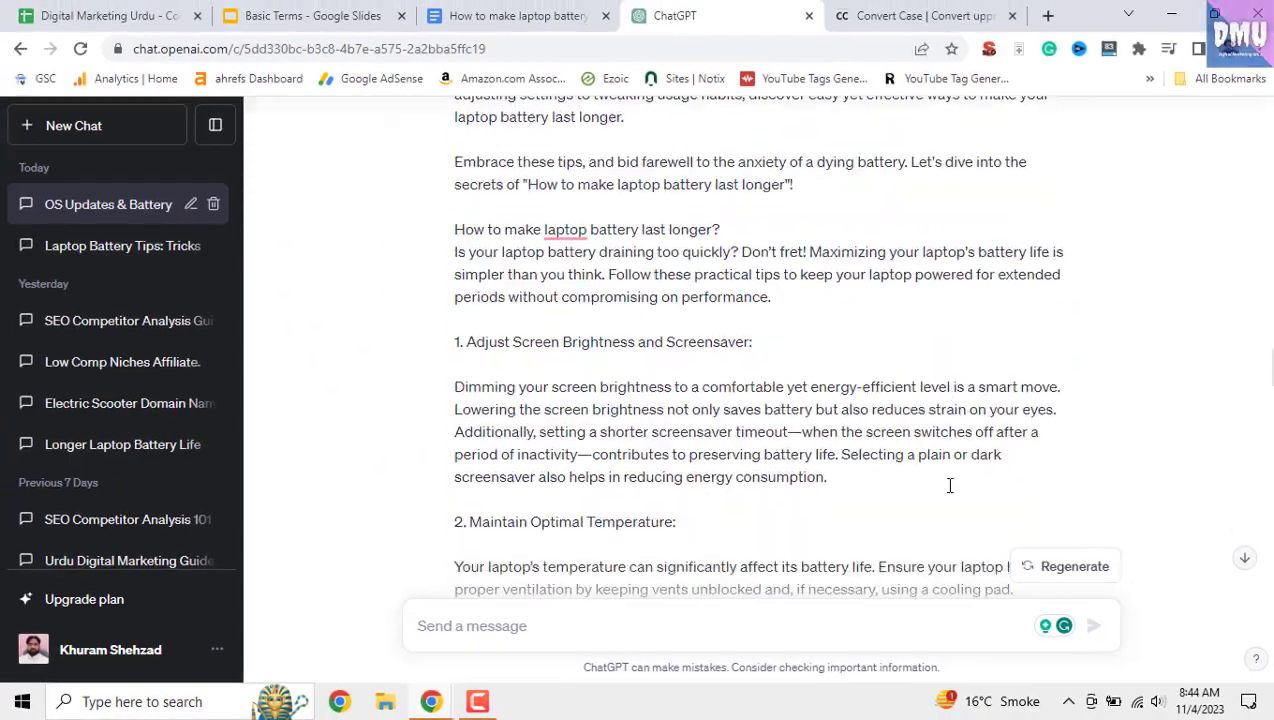
{"action": "scroll", "coordinate": [947, 484], "scroll_direction": "down", "scroll_amount": 20}
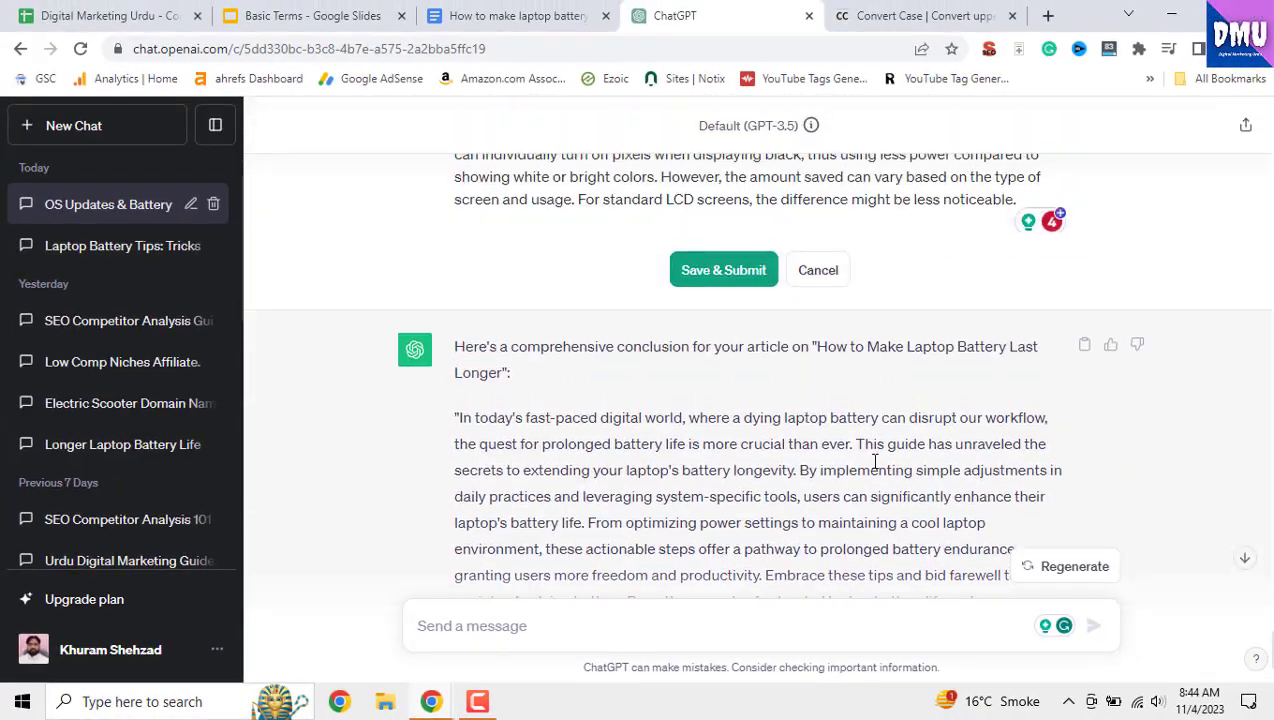
{"action": "left_click", "coordinate": [750, 271]}
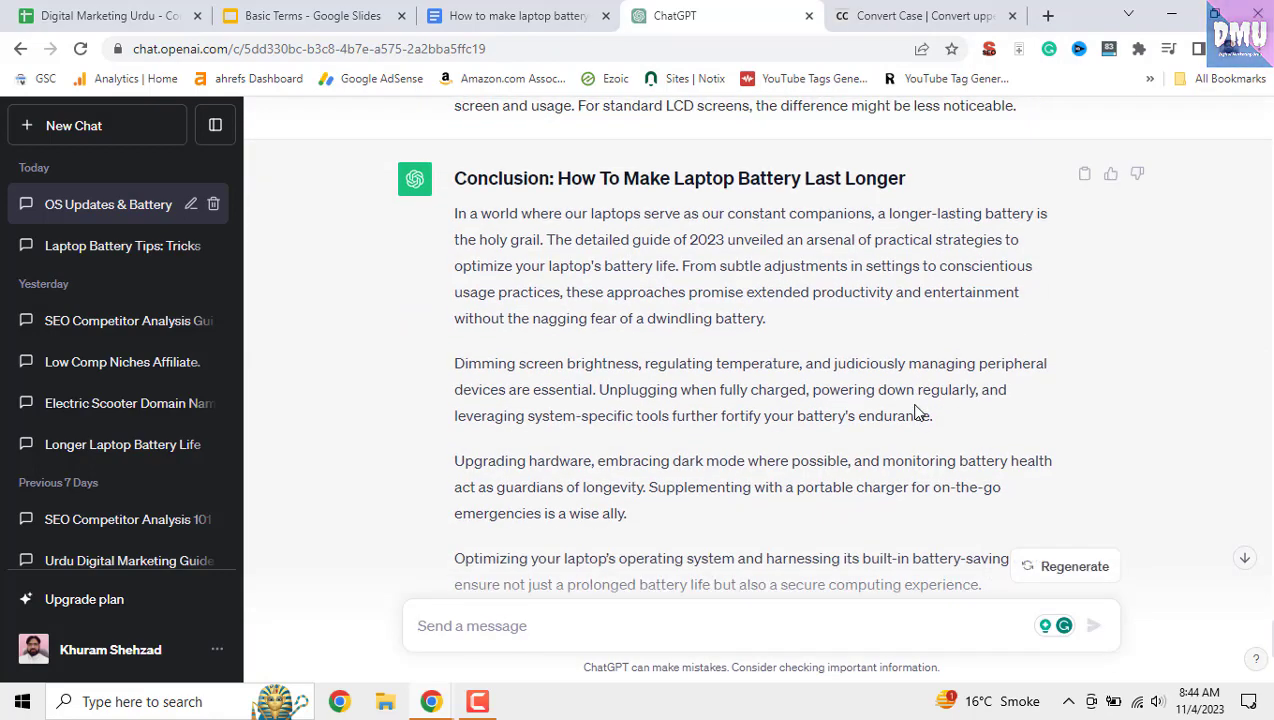
{"action": "scroll", "coordinate": [917, 413], "scroll_direction": "down", "scroll_amount": 4}
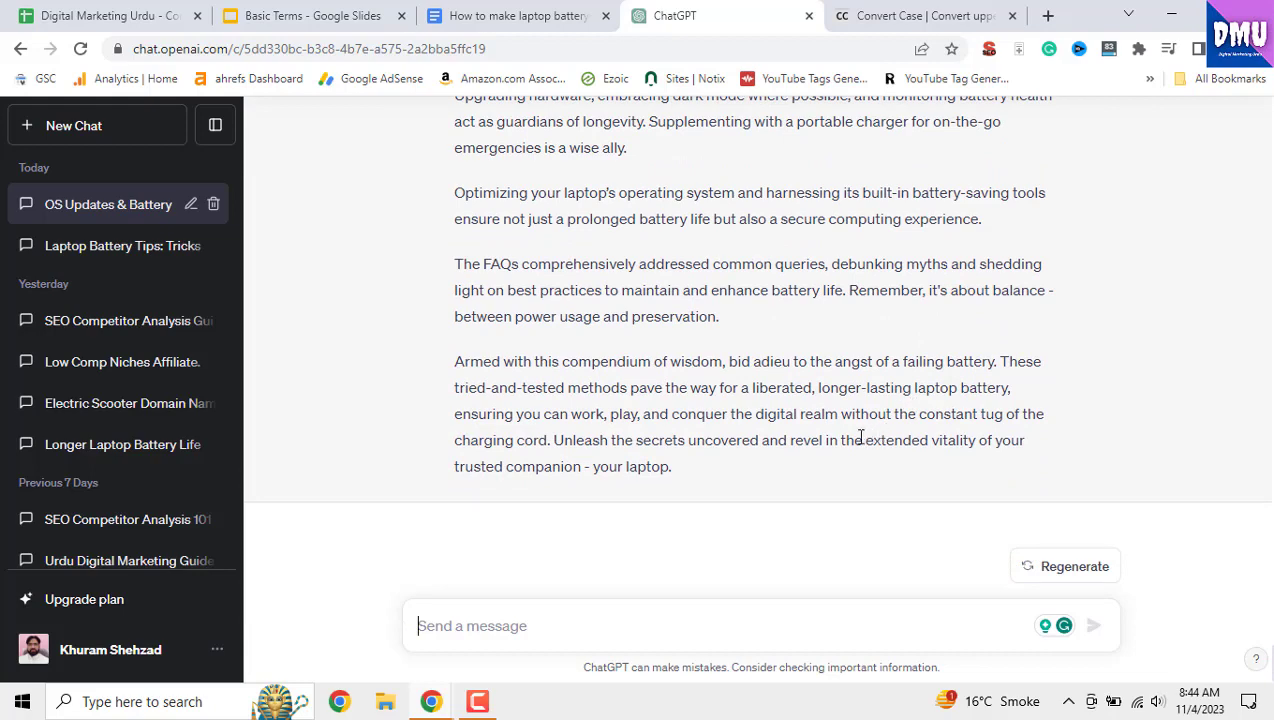
{"action": "scroll", "coordinate": [860, 438], "scroll_direction": "up", "scroll_amount": 1}
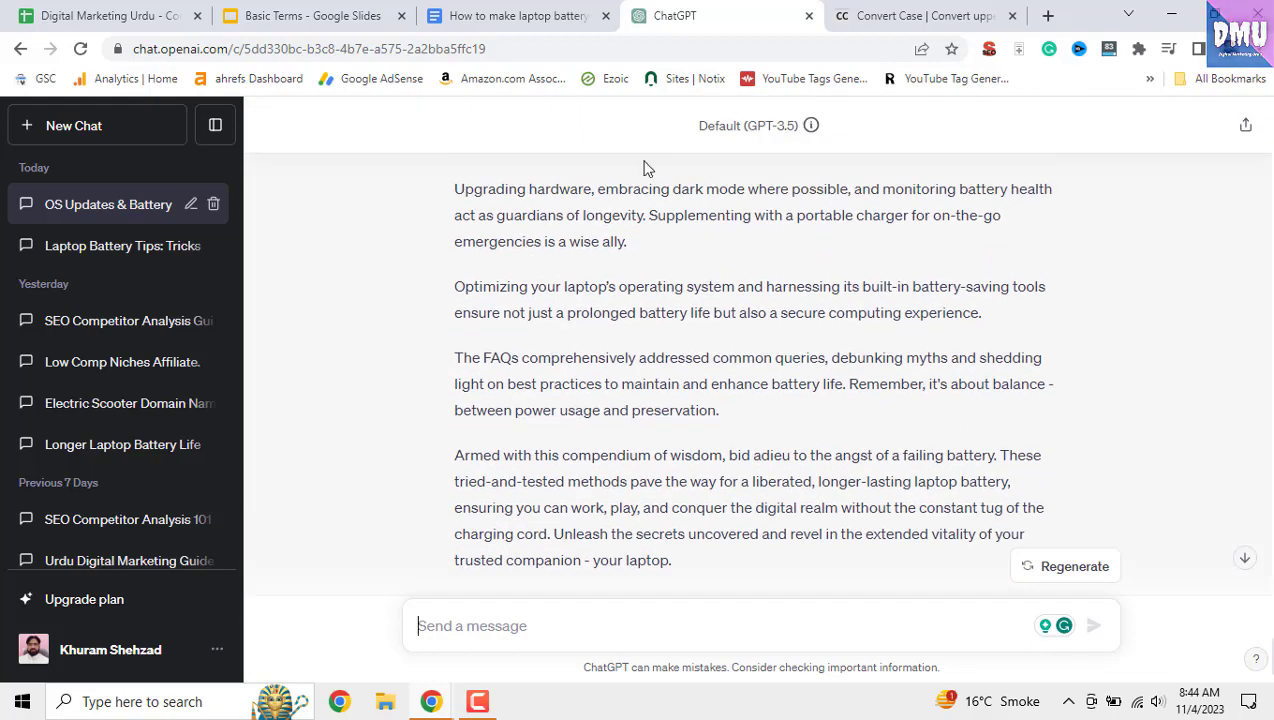
- Check the Article Outline sheet and review the article document from its last tips back up to the title
{"action": "left_click", "coordinate": [535, 17]}
{"action": "left_click", "coordinate": [172, 12]}
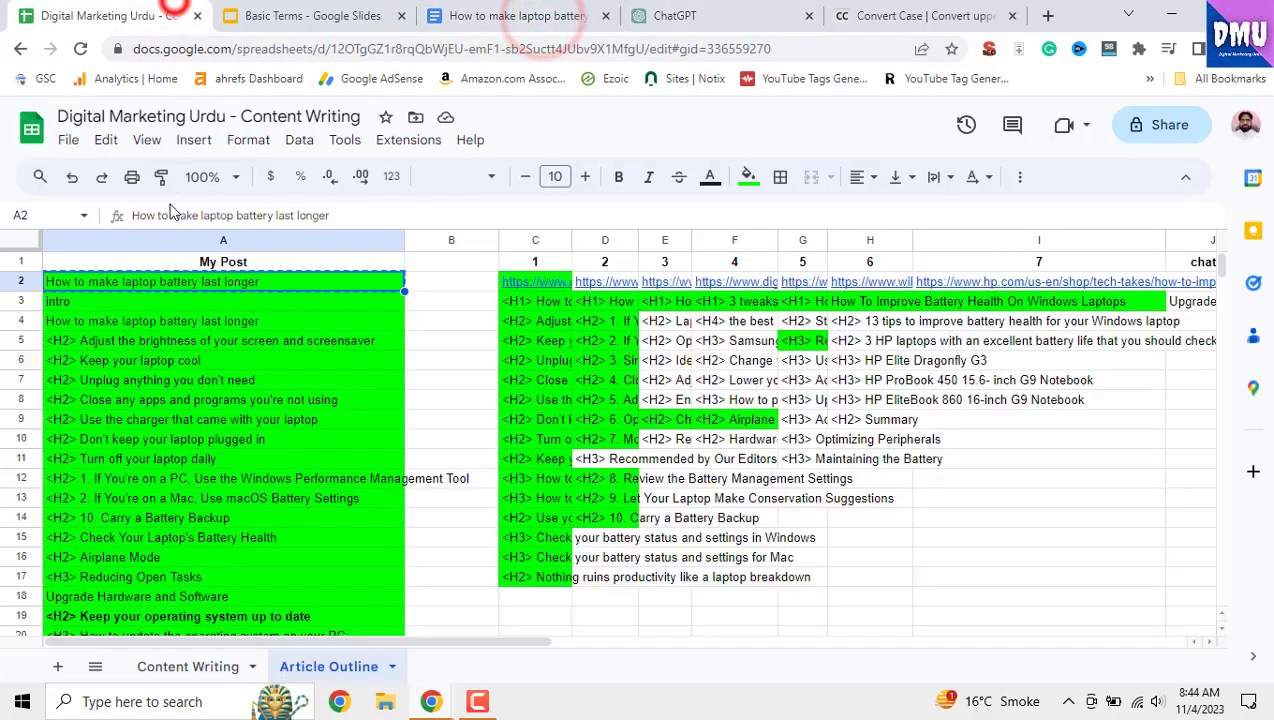
{"action": "scroll", "coordinate": [262, 521], "scroll_direction": "down", "scroll_amount": 5}
{"action": "left_click", "coordinate": [500, 12]}
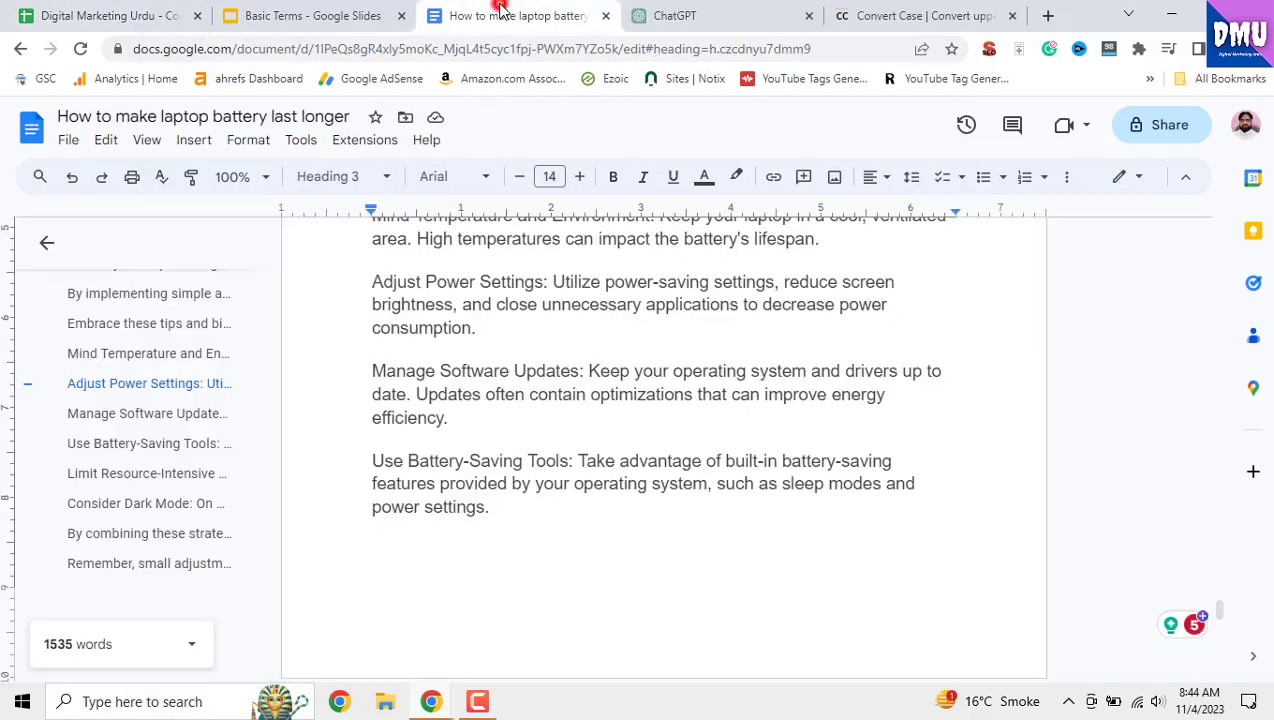
{"action": "scroll", "coordinate": [686, 462], "scroll_direction": "up", "scroll_amount": 15}
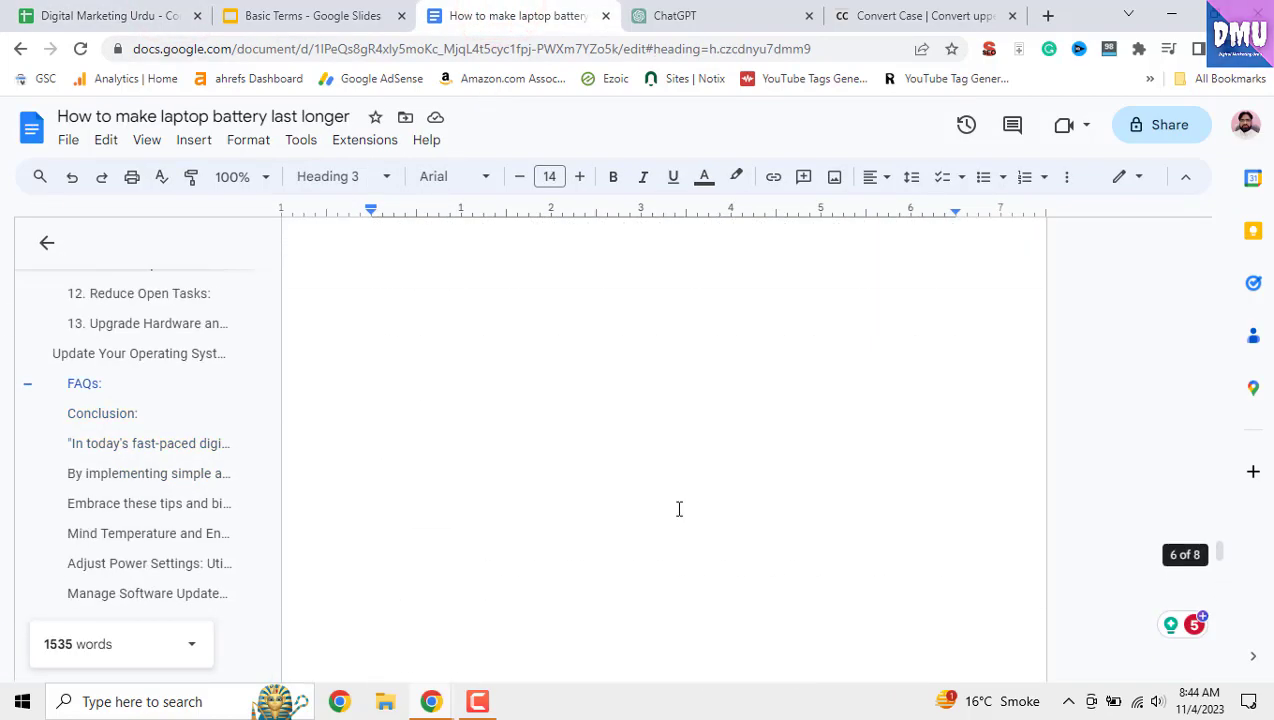
{"action": "scroll", "coordinate": [678, 509], "scroll_direction": "up", "scroll_amount": 15}
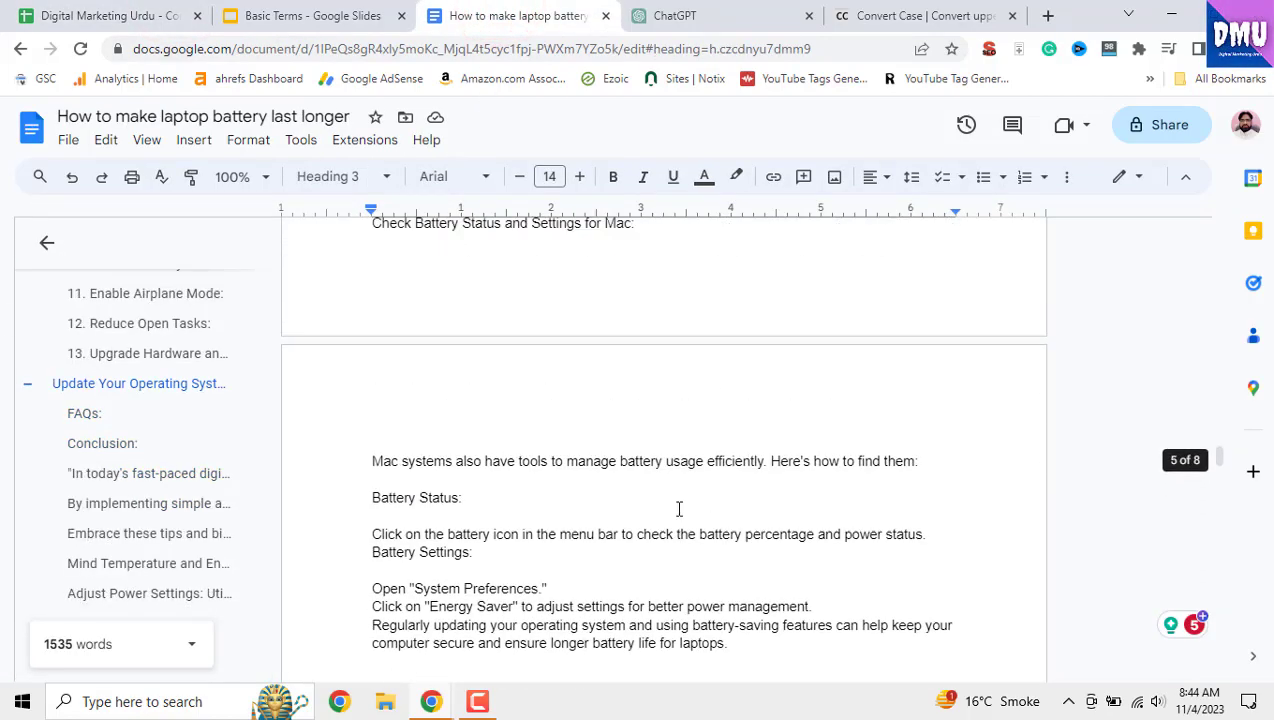
{"action": "scroll", "coordinate": [678, 509], "scroll_direction": "up", "scroll_amount": 15}
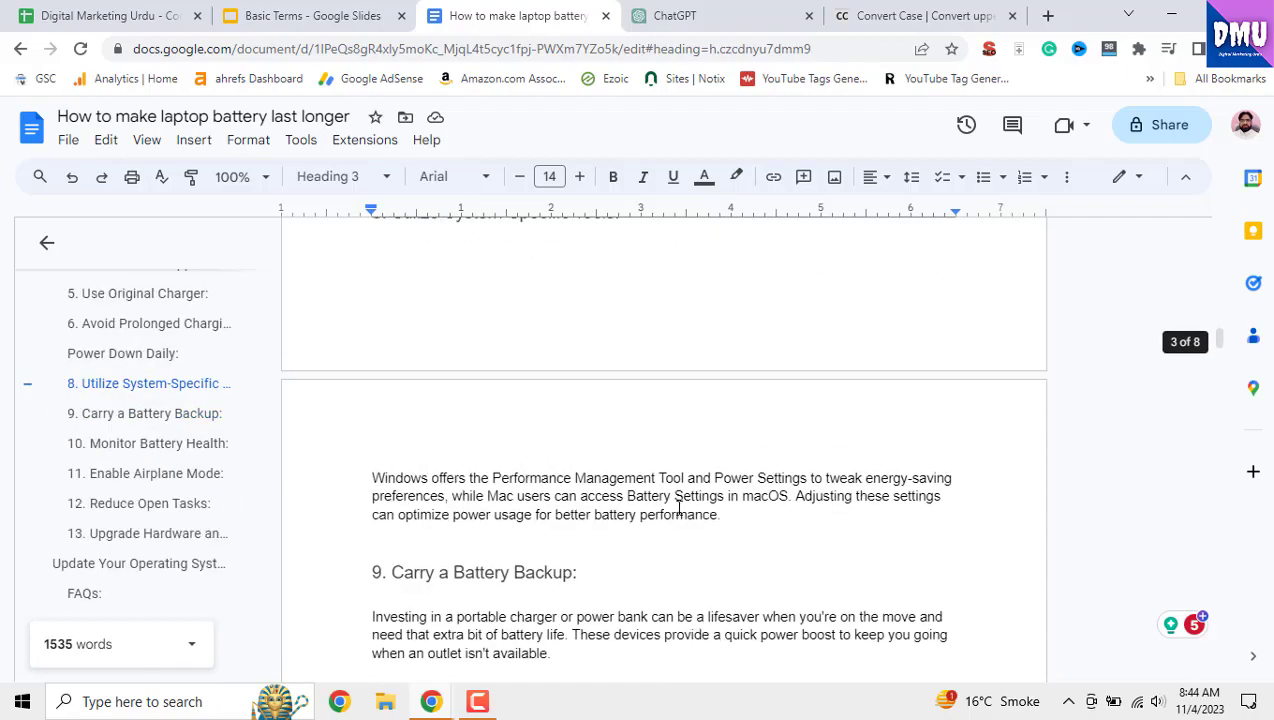
{"action": "scroll", "coordinate": [678, 509], "scroll_direction": "up", "scroll_amount": 15}
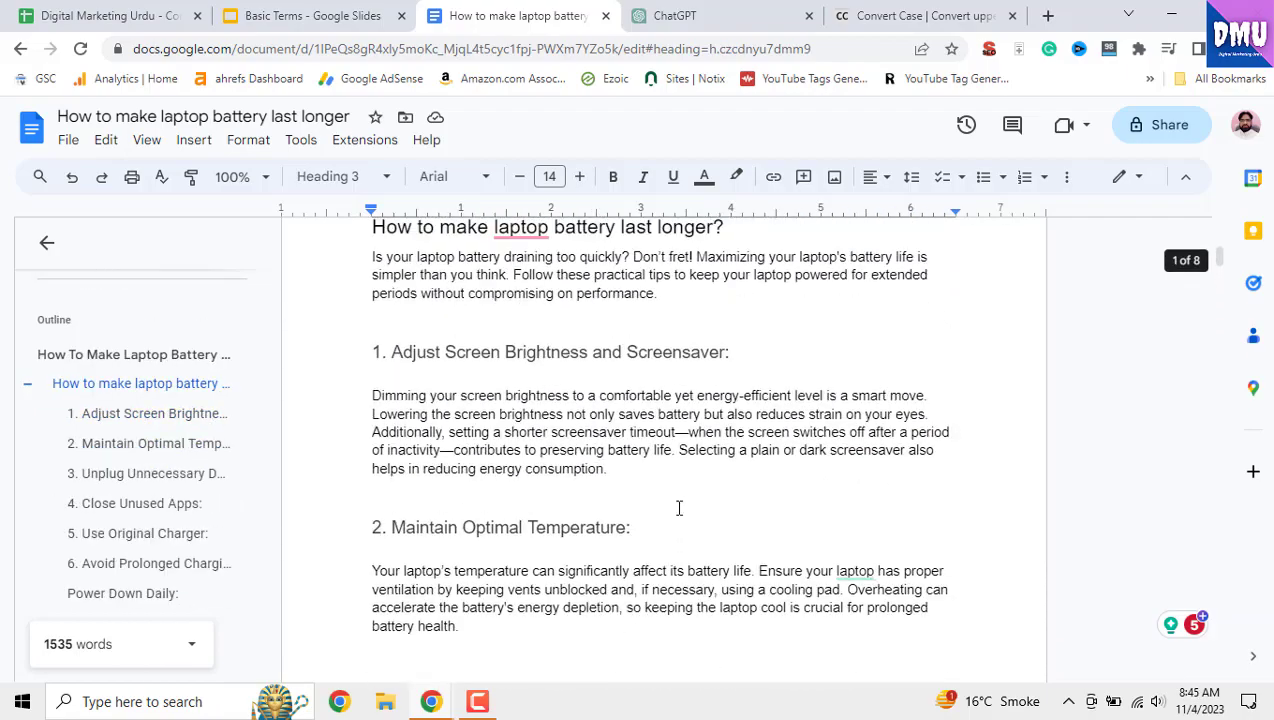
{"action": "scroll", "coordinate": [673, 508], "scroll_direction": "up", "scroll_amount": 5}
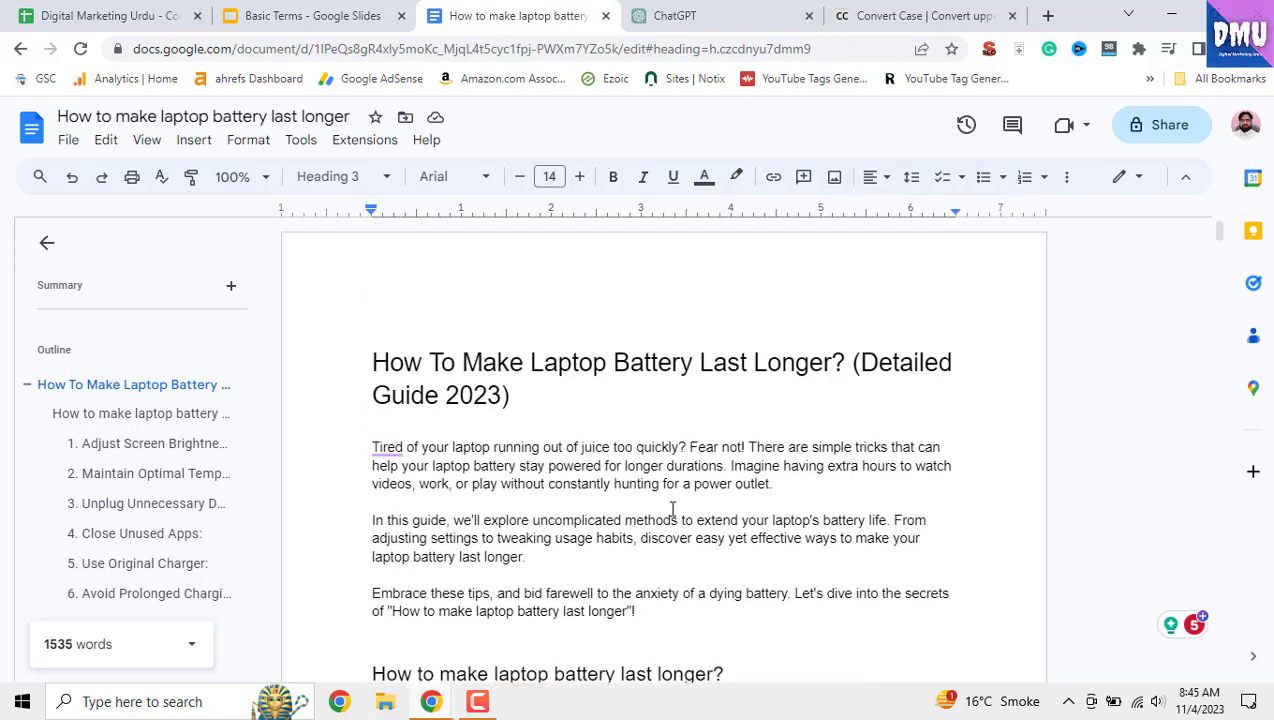